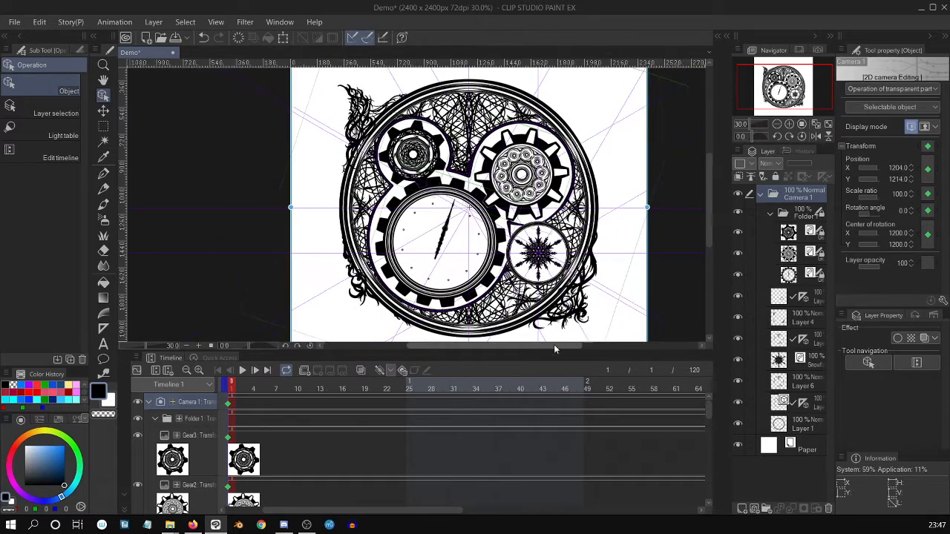
pyautogui.scroll(1, 709, 204)
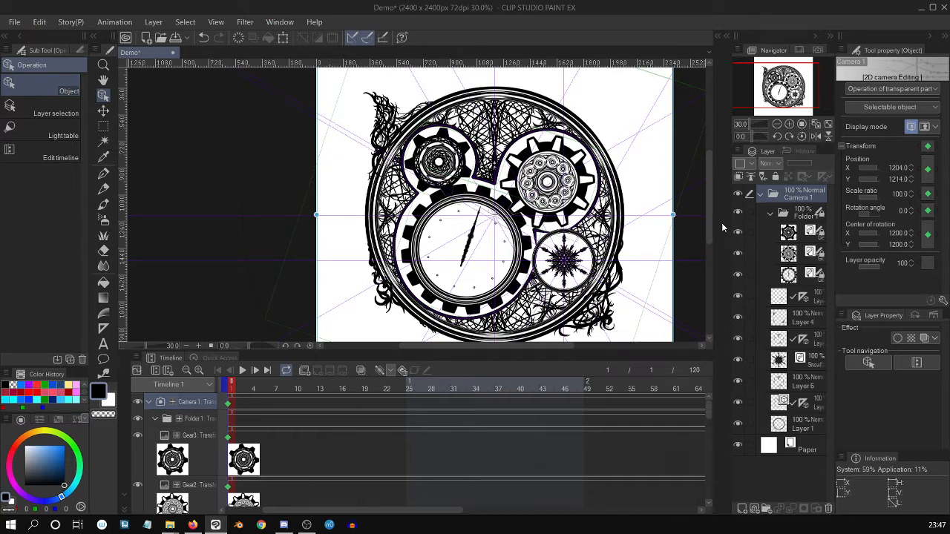
pyautogui.hotkey('ctrl', '+')
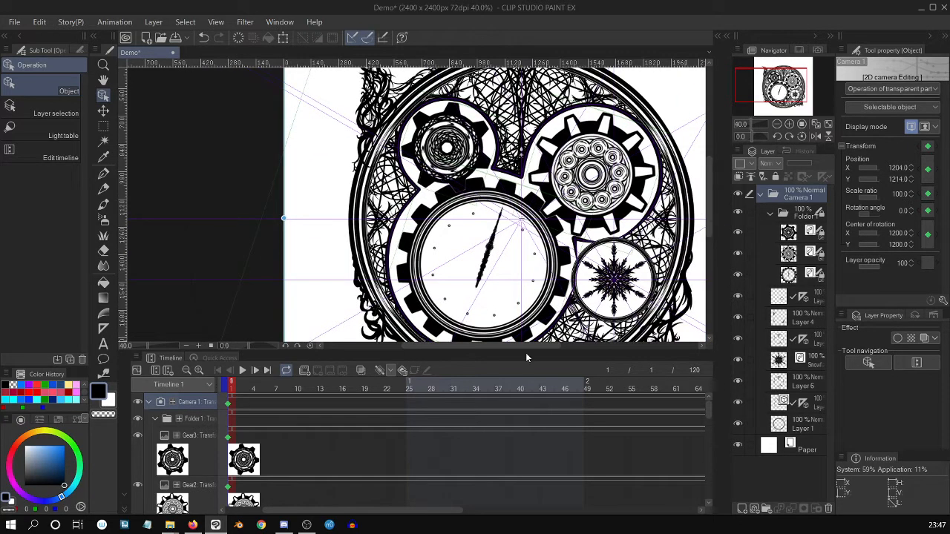
pyautogui.moveTo(526, 348)
pyautogui.mouseDown()
pyautogui.moveTo(551, 347)
pyautogui.moveTo(541, 349)
pyautogui.mouseUp()
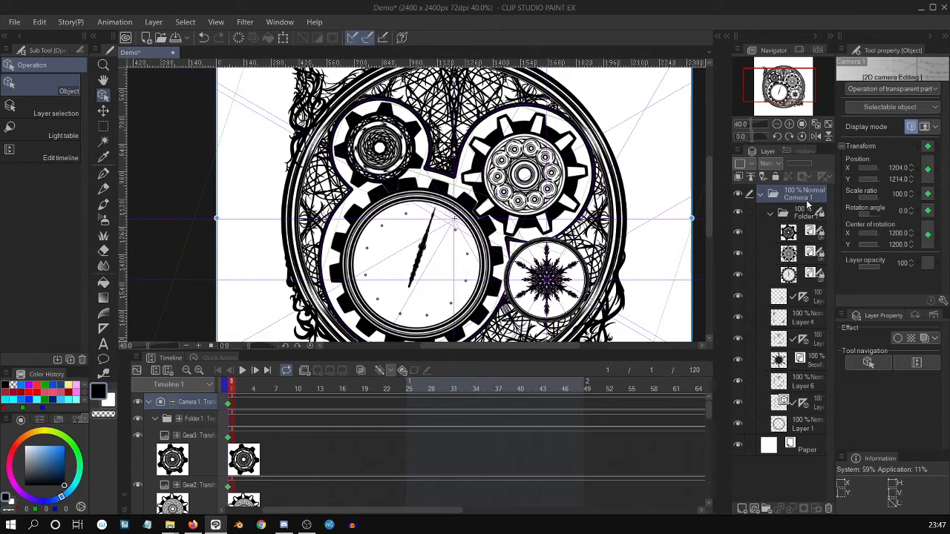
pyautogui.hotkey('ctrl', '-')
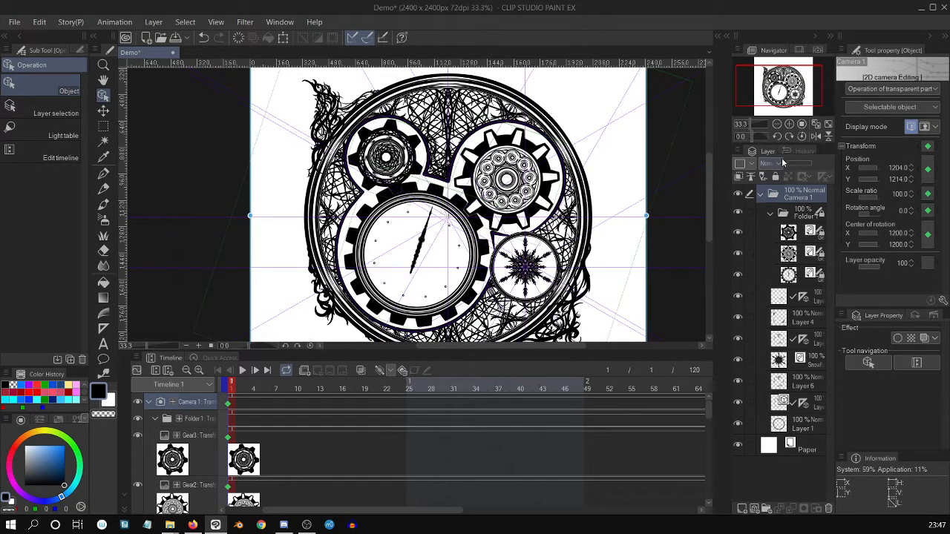
pyautogui.click(118, 23)
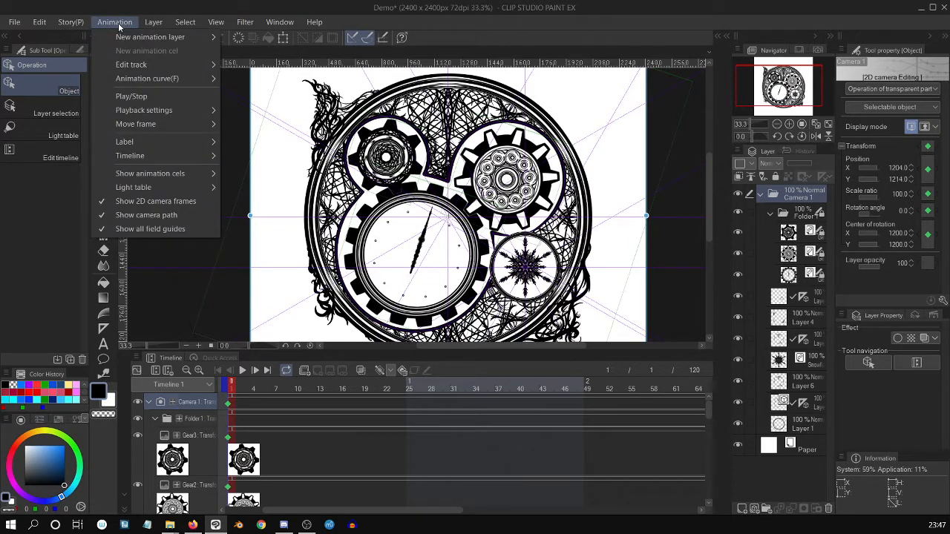
pyautogui.click(119, 25)
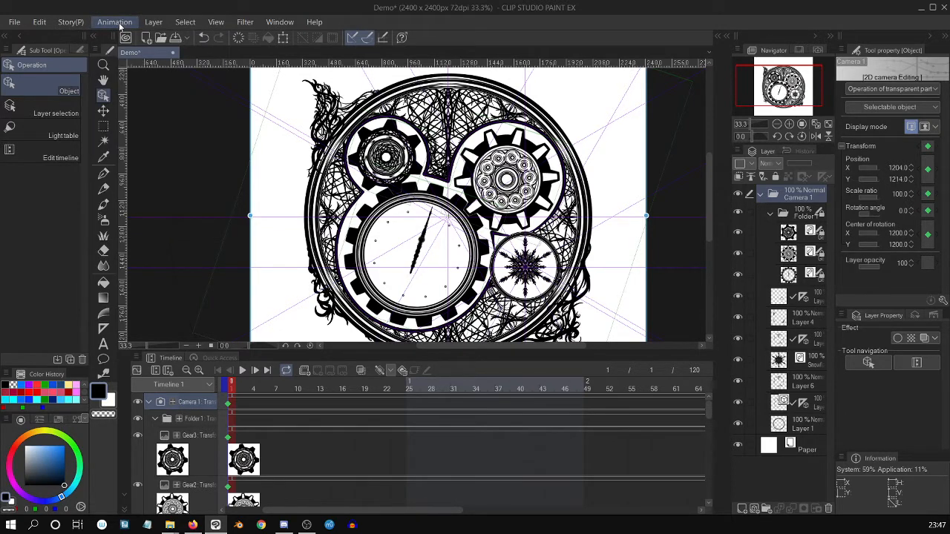
# Step: Play the clockwork animation, stop it, and return the timeline to the first frame
pyautogui.click(247, 369)
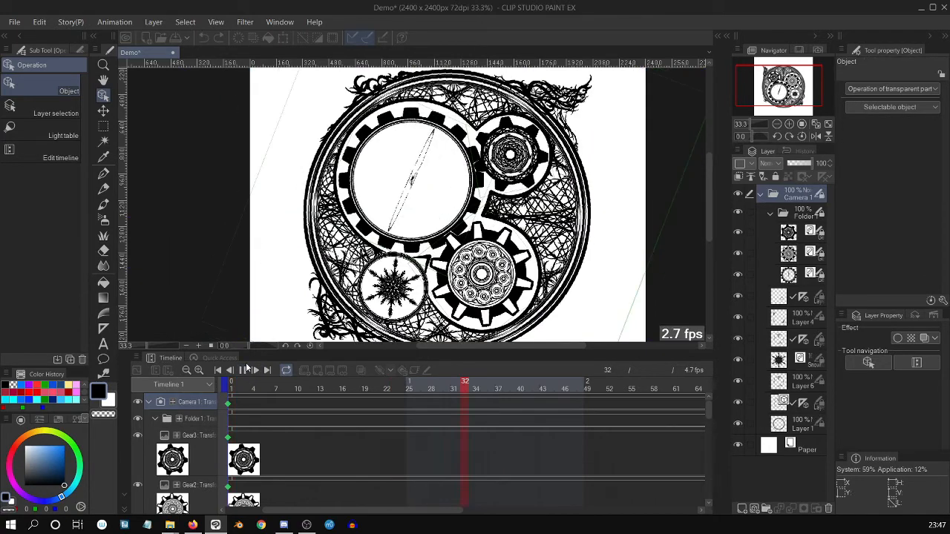
pyautogui.hotkey('ctrl', '-')
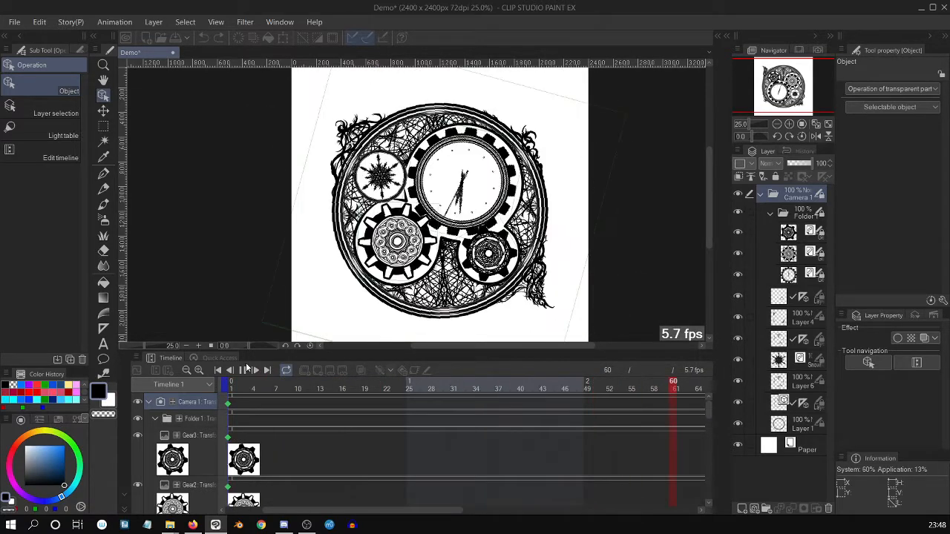
pyautogui.click(644, 274)
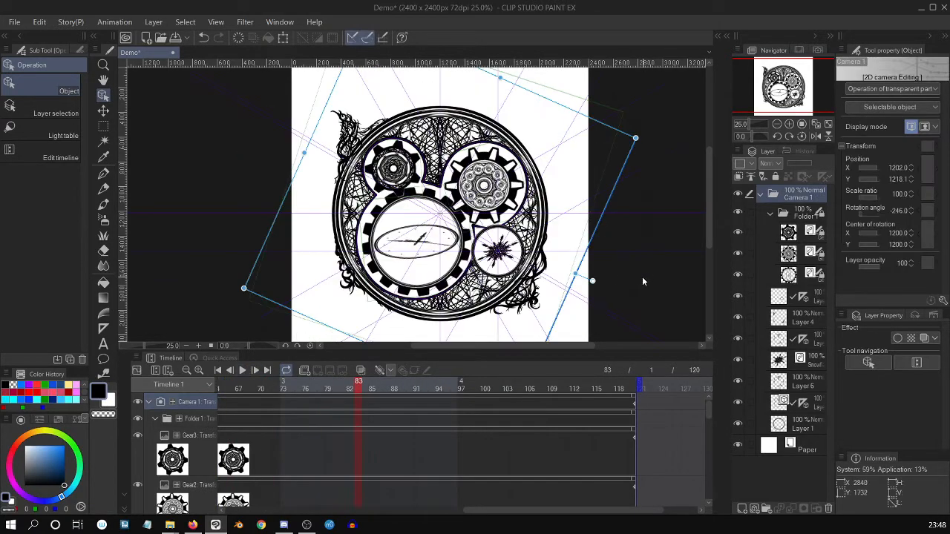
pyautogui.click(217, 370)
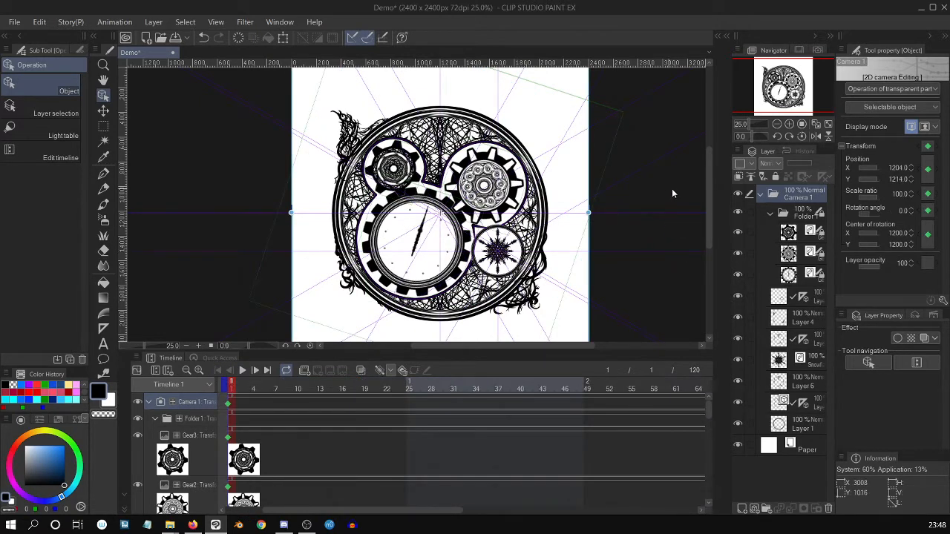
# Step: Add a new 2D camera folder above Camera 1 and delete it again
pyautogui.scroll(1, 672, 188)
pyautogui.click(114, 21)
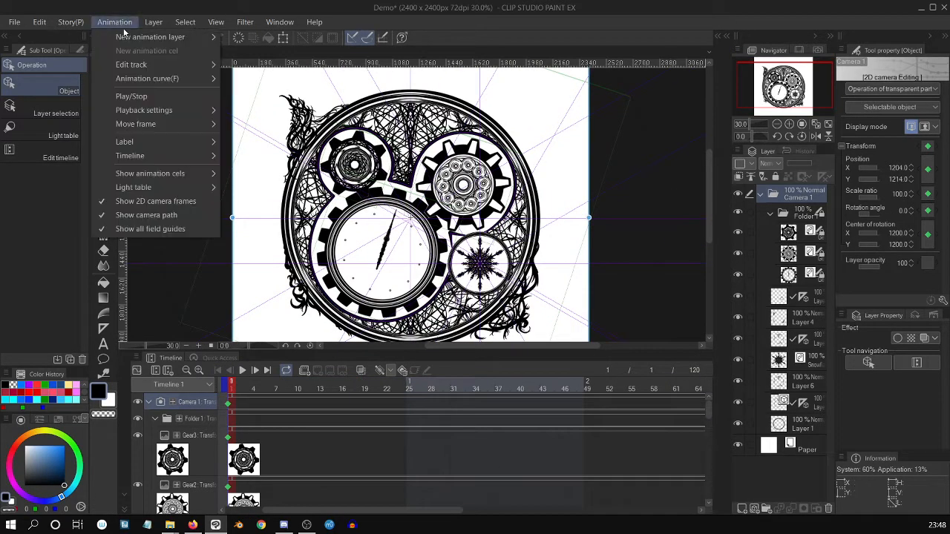
pyautogui.moveTo(136, 42)
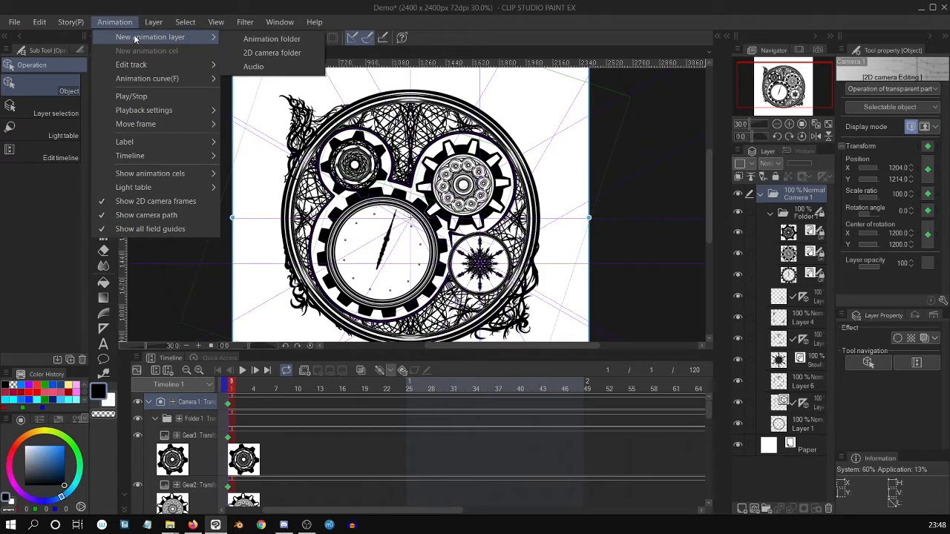
pyautogui.click(295, 56)
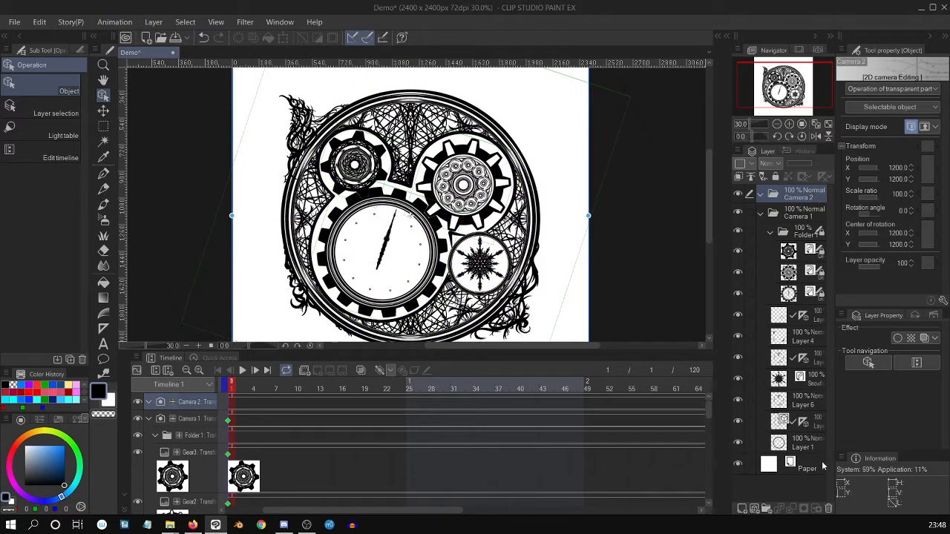
pyautogui.click(829, 509)
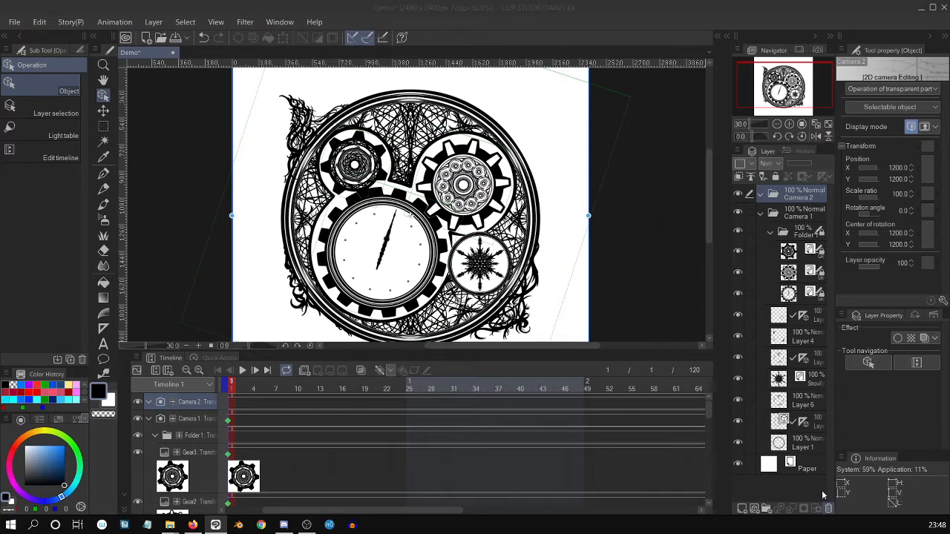
pyautogui.click(483, 202)
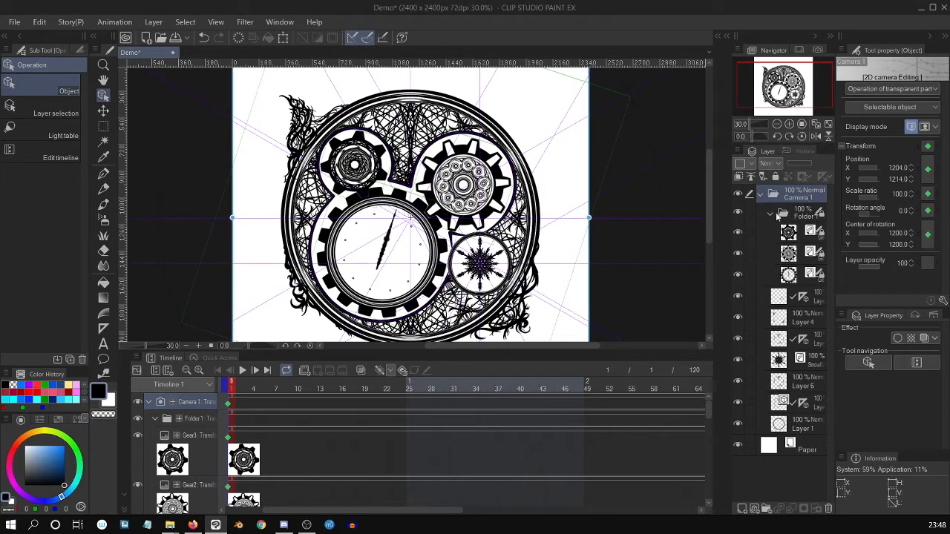
# Step: Review the contents of the Camera 1 folder by selecting Folder 1 through Layer 1, and reselect Camera 1
pyautogui.click(764, 195)
pyautogui.click(765, 196)
pyautogui.click(768, 196)
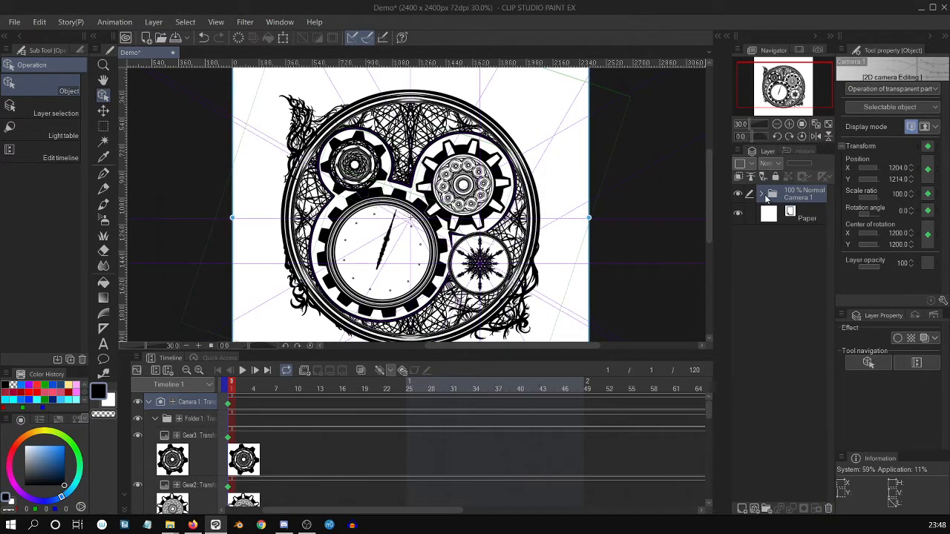
pyautogui.click(773, 196)
pyautogui.click(800, 215)
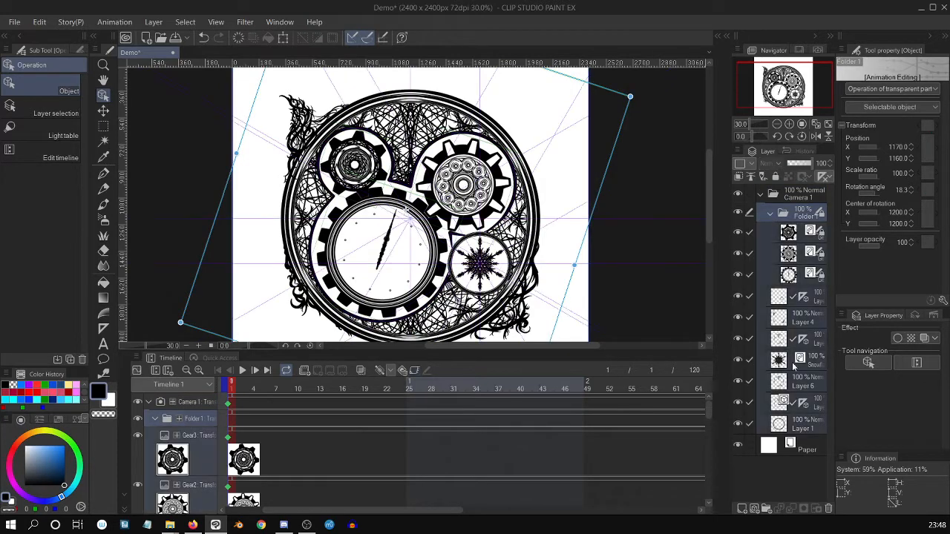
pyautogui.click(800, 199)
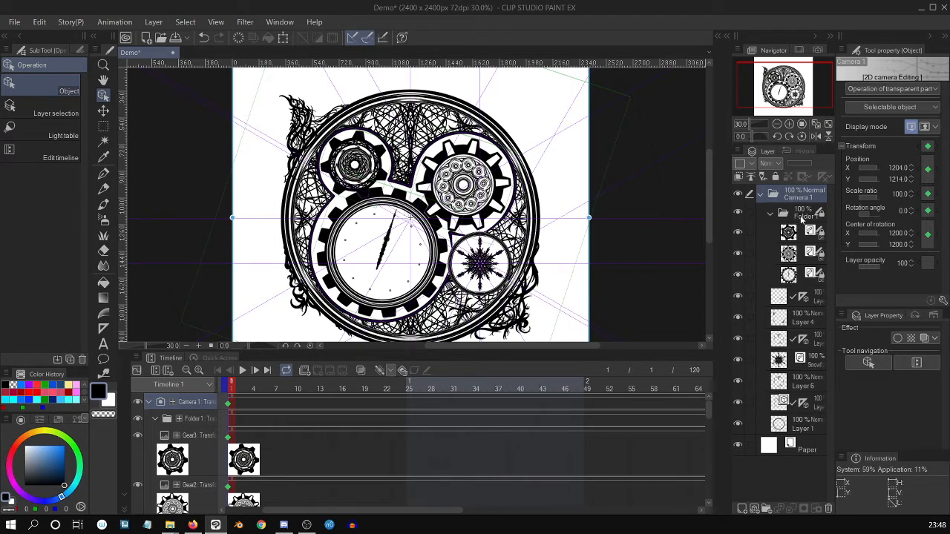
pyautogui.click(801, 212)
pyautogui.keyDown('shift'); pyautogui.click(807, 429); pyautogui.keyUp('shift')
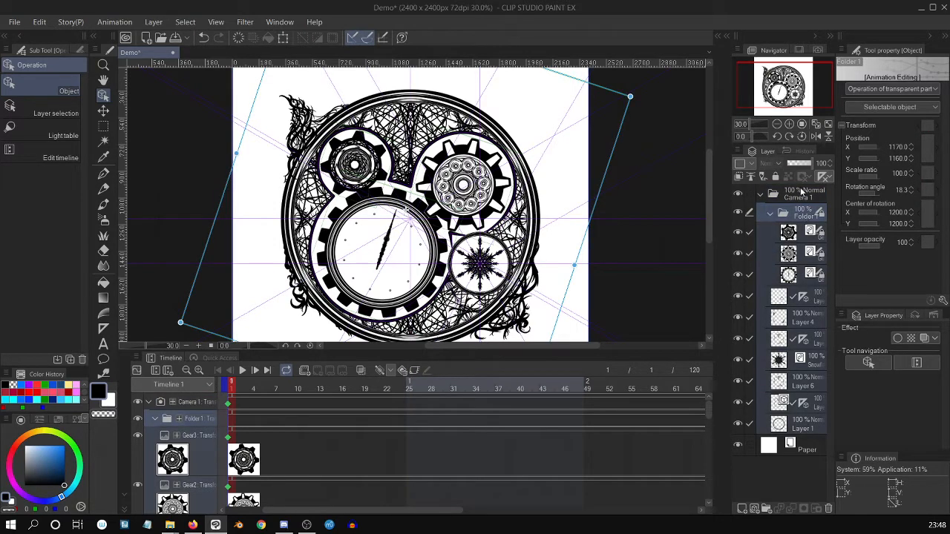
pyautogui.click(803, 194)
# Step: Collapse the Camera 1 folder and examine its whole camera frame on the canvas
pyautogui.click(760, 194)
pyautogui.hotkey('ctrl', '-')
pyautogui.hotkey('ctrl', '-')
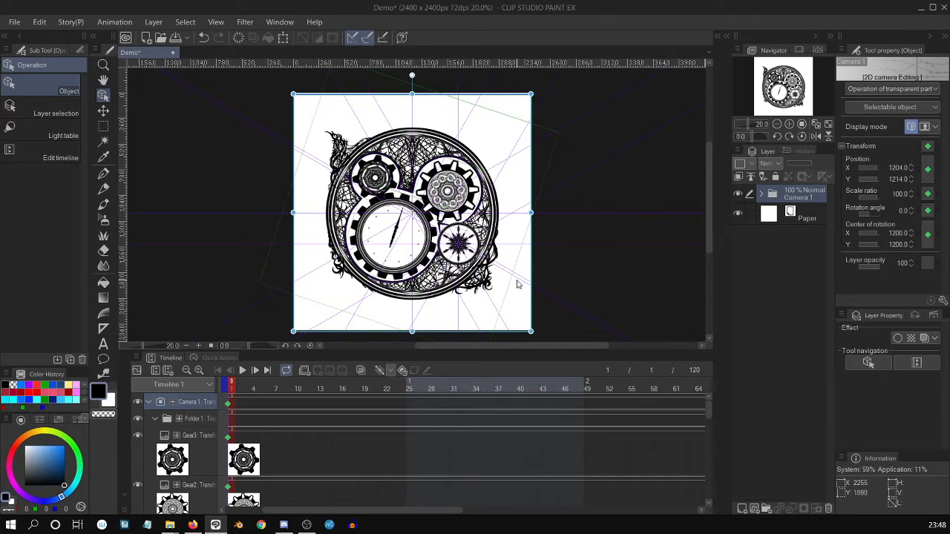
pyautogui.scroll(2, 518, 284)
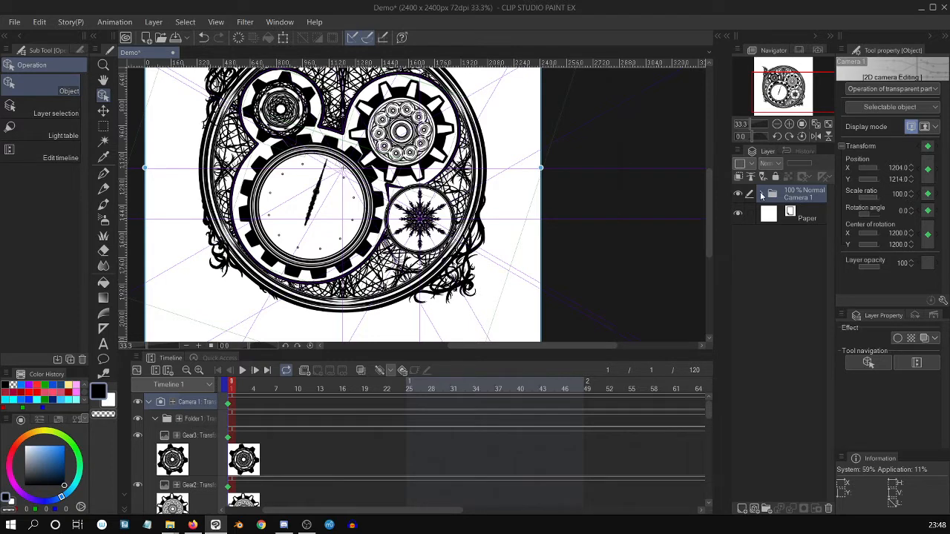
# Step: Expand the Camera 1 folder, compare the frame of its selected contents with the canvas, and reselect Camera 1
pyautogui.click(762, 194)
pyautogui.hotkey('ctrl', '-')
pyautogui.hotkey('ctrl', '-')
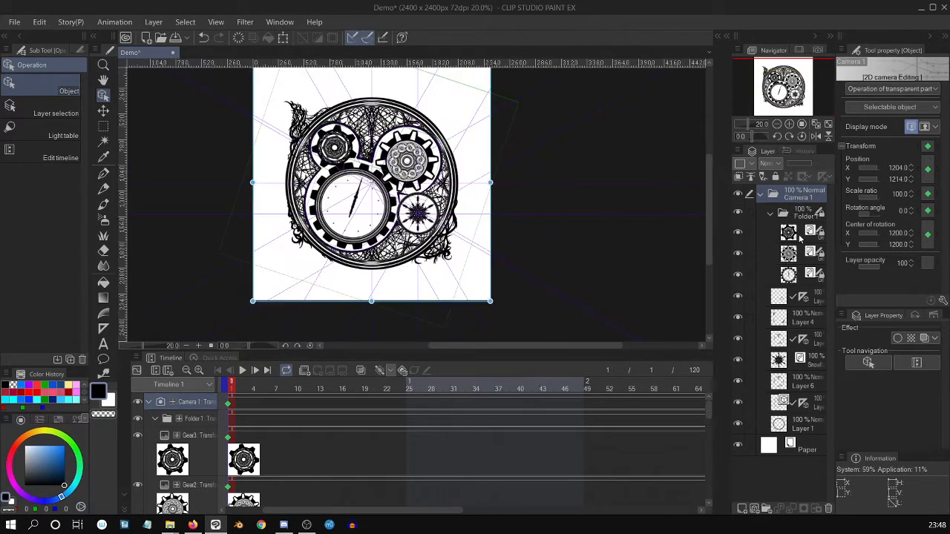
pyautogui.click(798, 213)
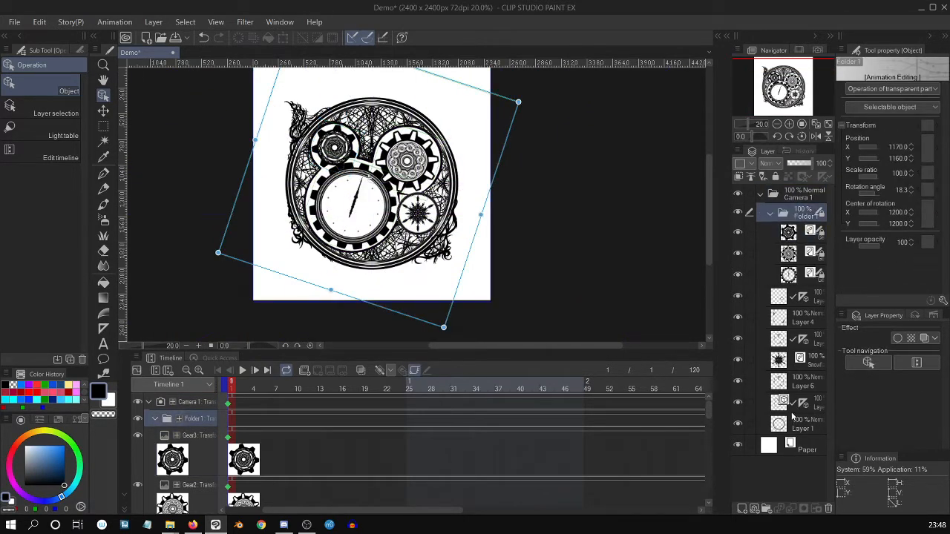
pyautogui.keyDown('shift'); pyautogui.click(794, 420); pyautogui.keyUp('shift')
pyautogui.moveTo(708, 221)
pyautogui.mouseDown()
pyautogui.moveTo(708, 201)
pyautogui.moveTo(707, 212)
pyautogui.mouseUp()
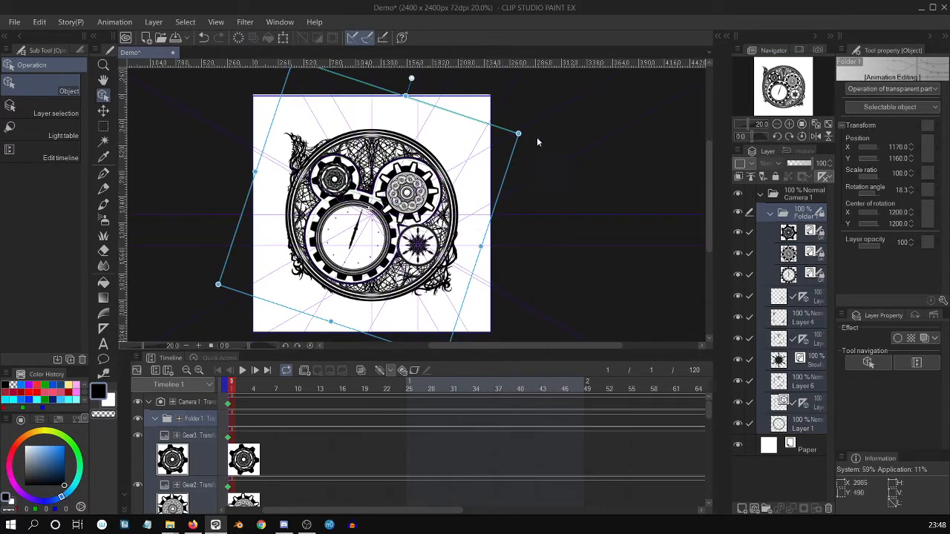
pyautogui.click(802, 198)
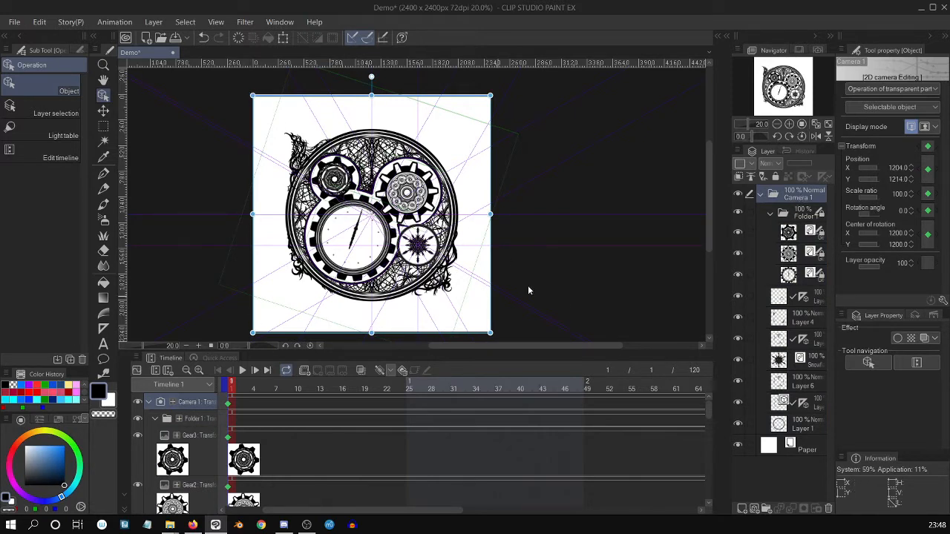
# Step: Try shrinking the Camera 1 frame from its upper edge, and about its centre to a scale ratio of about 71
pyautogui.hotkey('ctrl', '+')
pyautogui.hotkey('ctrl', '+')
pyautogui.hotkey('ctrl', '+')
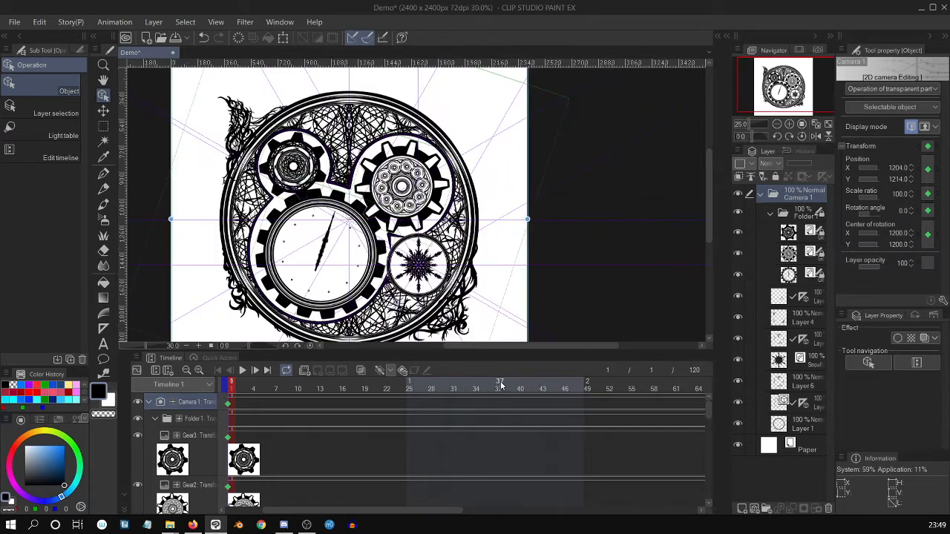
pyautogui.hotkey('ctrl', '-')
pyautogui.hotkey('ctrl', '-')
pyautogui.hotkey('ctrl', '-')
pyautogui.hotkey('ctrl', '-')
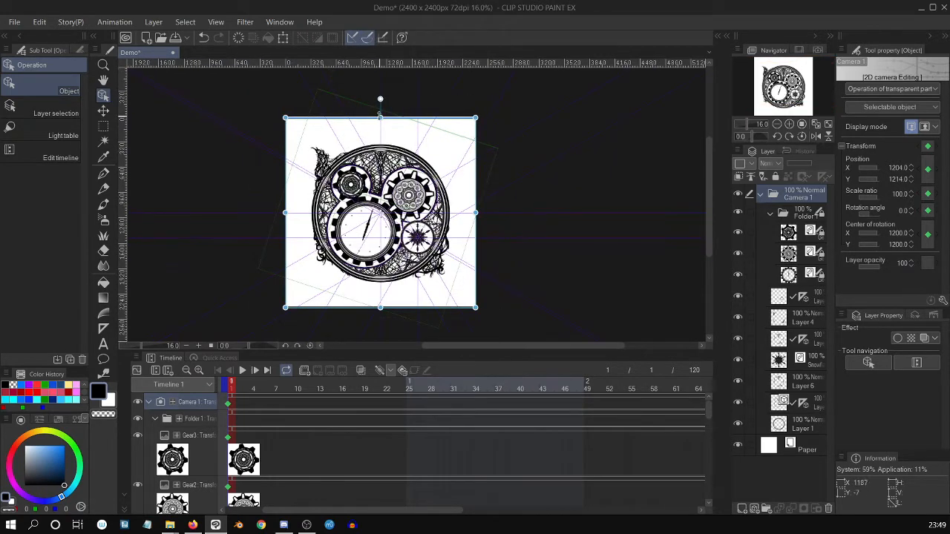
pyautogui.moveTo(380, 117); pyautogui.dragTo(372, 182)
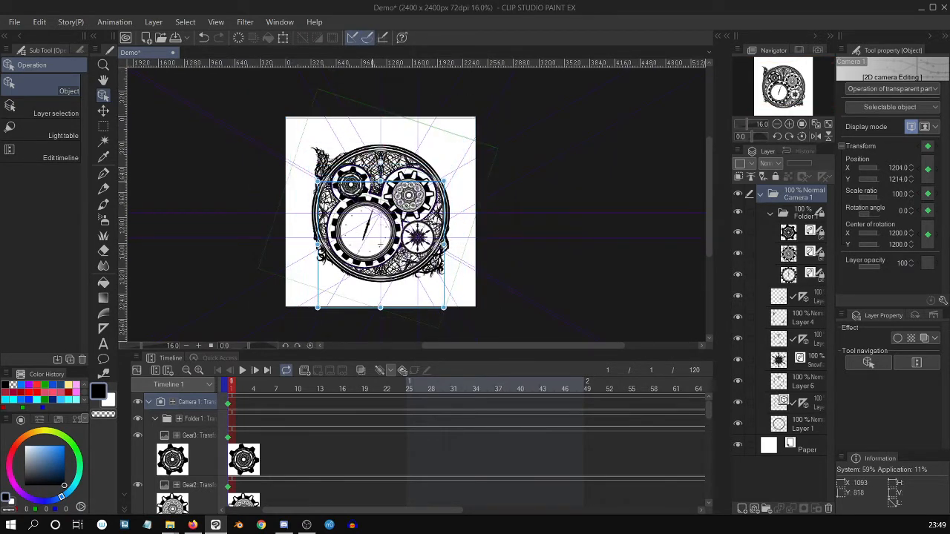
pyautogui.hotkey('ctrl', 'z')
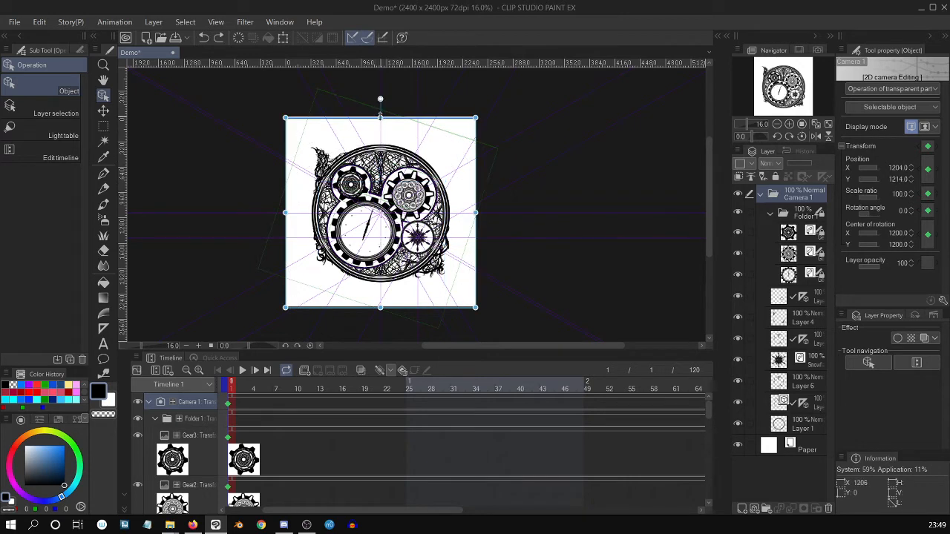
pyautogui.press('alt')
pyautogui.moveTo(475, 118)
pyautogui.mouseDown()
pyautogui.moveTo(437, 173)
pyautogui.moveTo(468, 112)
pyautogui.mouseUp()
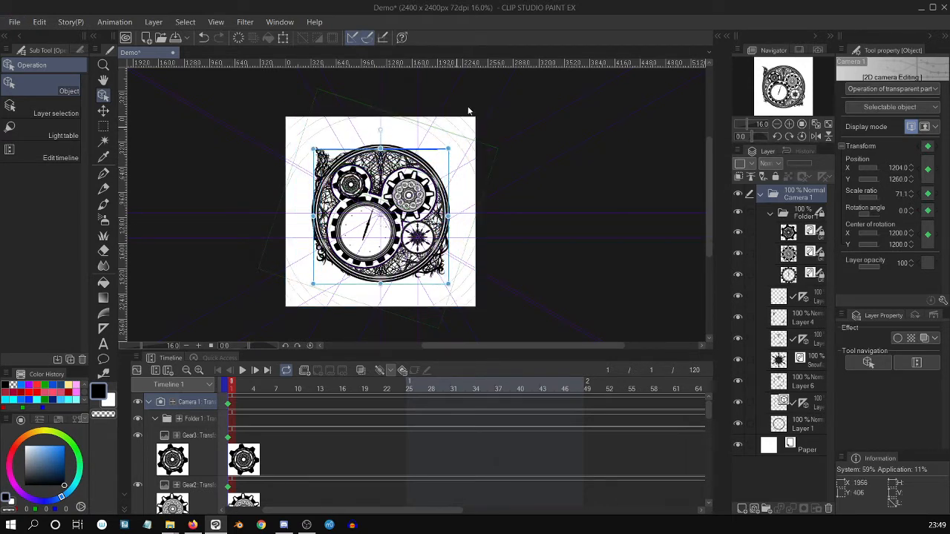
# Step: Shrink the Camera 1 frame about its centre to a scale ratio of about 63.6 at the first frame
pyautogui.press('alt')
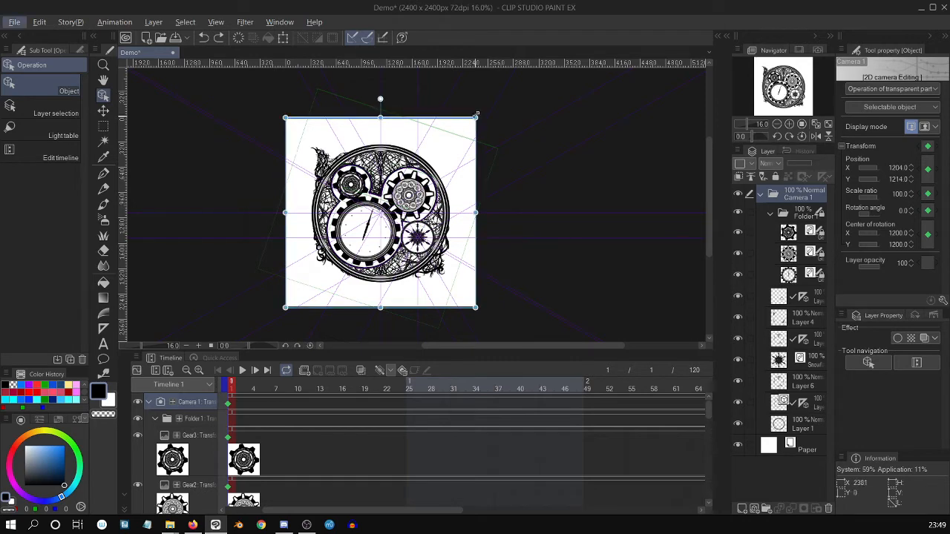
pyautogui.moveTo(477, 117); pyautogui.dragTo(425, 152)
pyautogui.scroll(3, 438, 211)
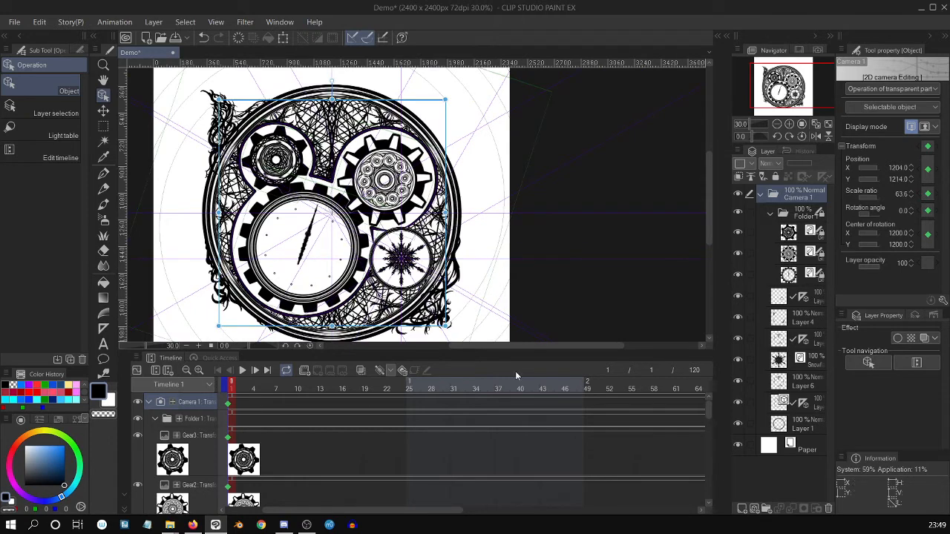
# Step: Turn on Render before starting playback in the animation's playback settings
pyautogui.hotkey('ctrl', '-')
pyautogui.hotkey('ctrl', '-')
pyautogui.click(115, 21)
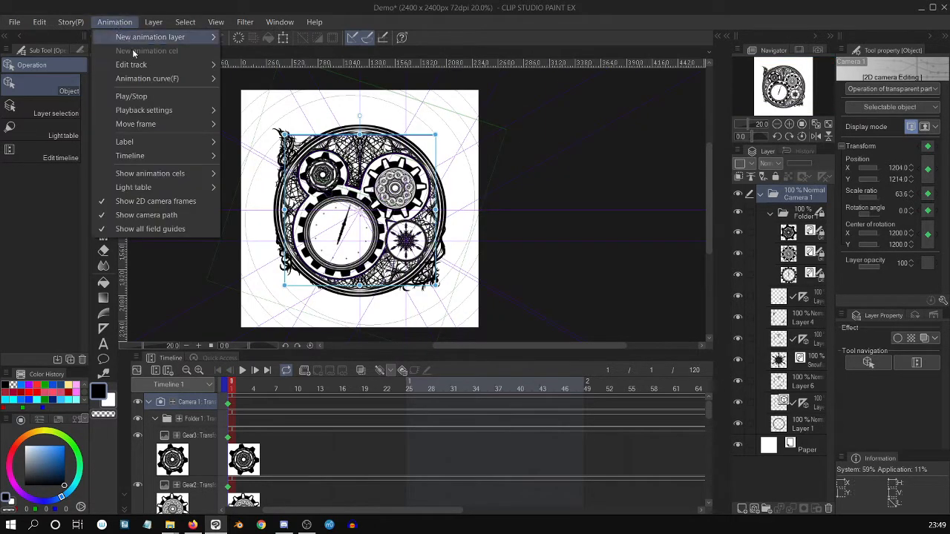
pyautogui.moveTo(193, 110)
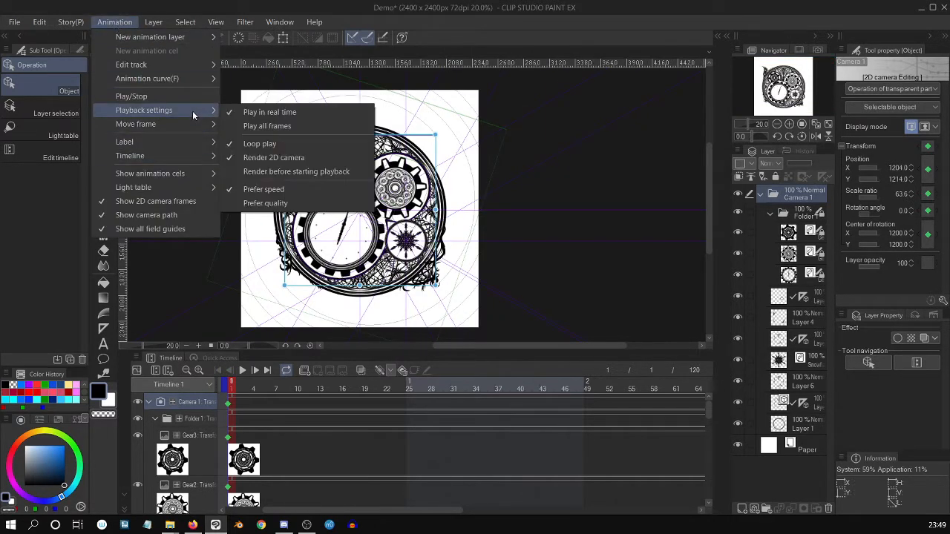
pyautogui.click(324, 172)
pyautogui.hotkey('ctrl', '+')
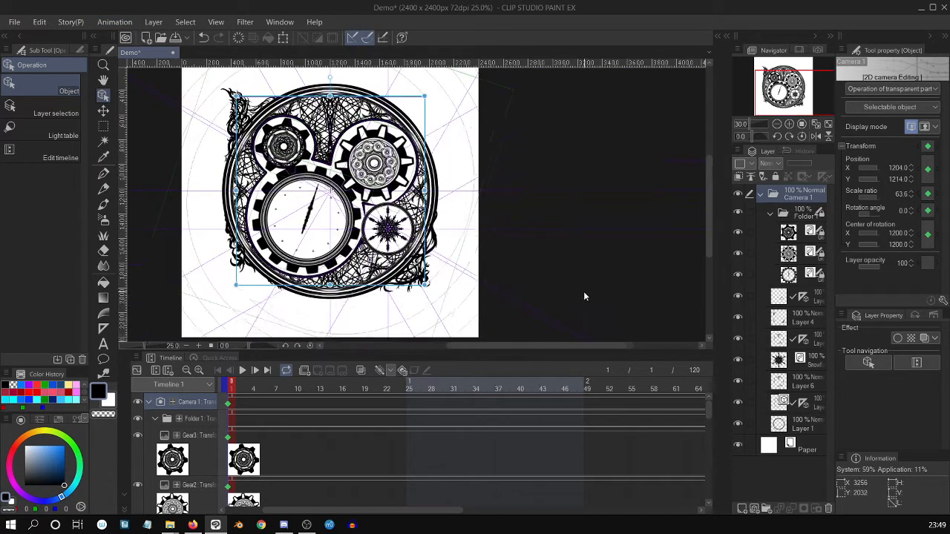
# Step: Preview the animation with the reduced Camera 1 frame, stop playback and return to the first frame
pyautogui.hotkey('ctrl', '-')
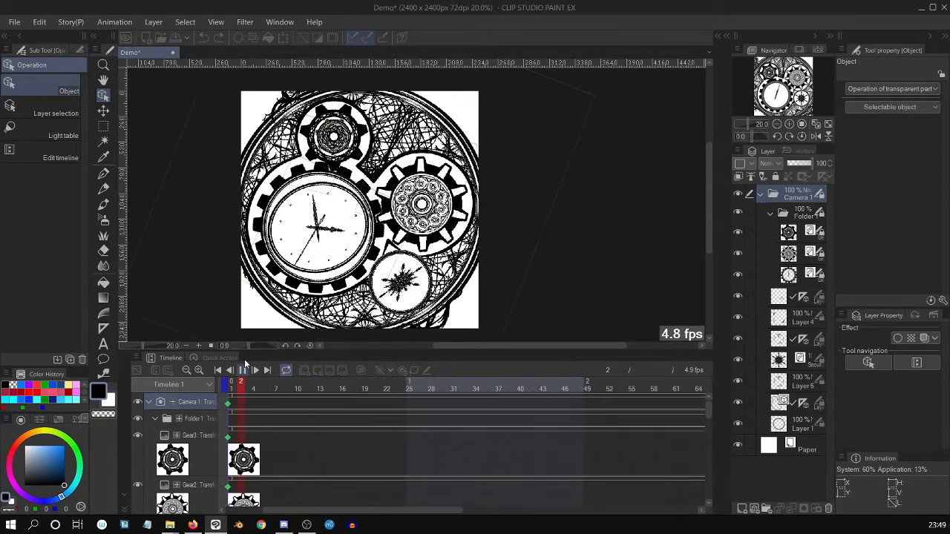
pyautogui.click(242, 369)
pyautogui.click(217, 369)
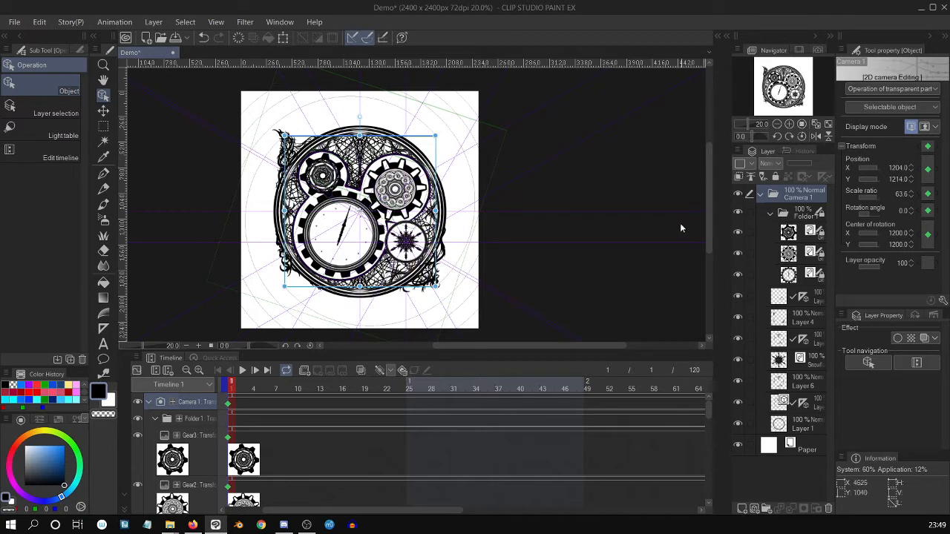
# Step: Undo the last Camera 1 scale change, preview the animation through the camera and return to the first frame
pyautogui.hotkey('ctrl', 'z')
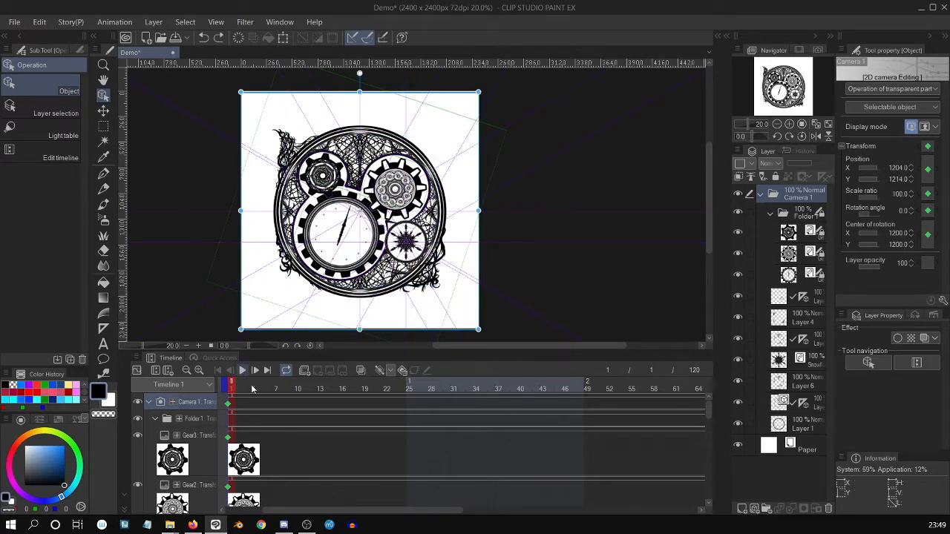
pyautogui.press('space')
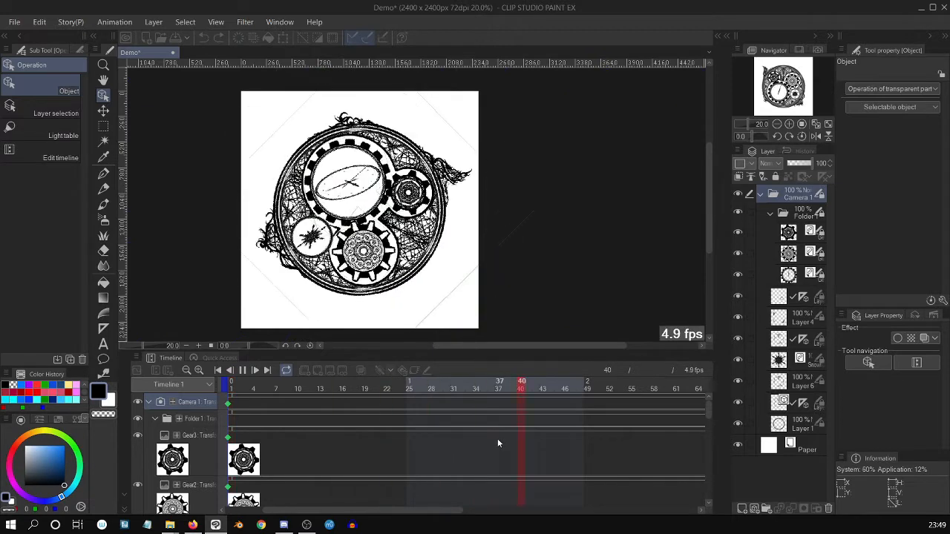
pyautogui.click(244, 370)
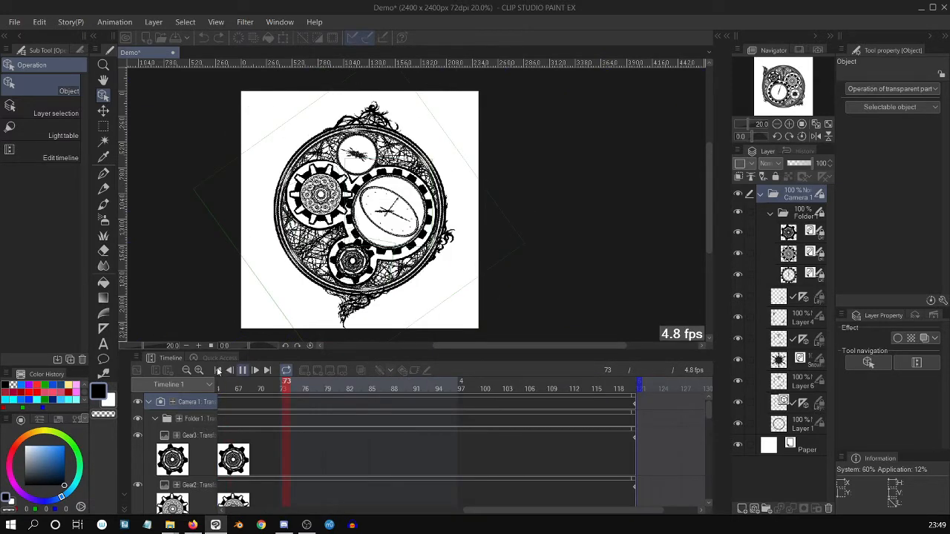
pyautogui.click(219, 371)
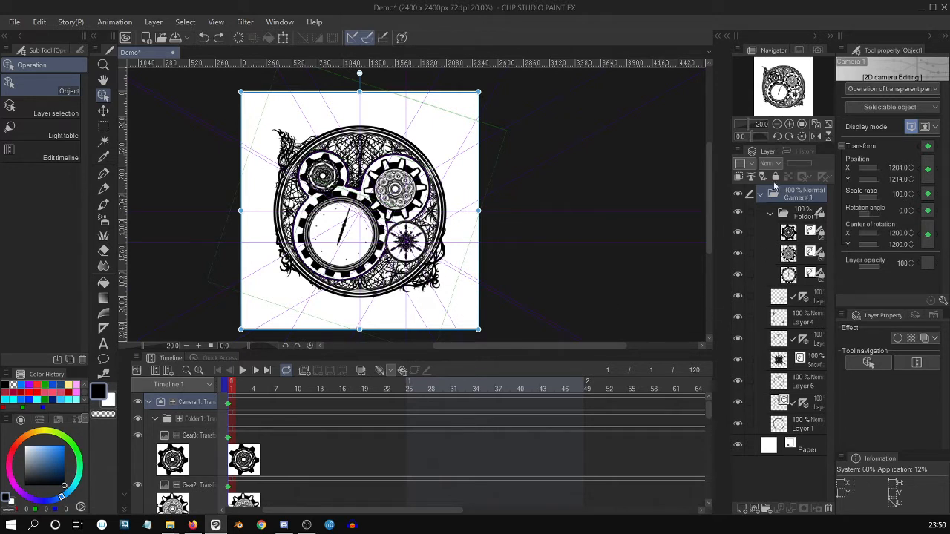
# Step: Turn off Render 2D camera in the animation's playback settings and preview the animation with it disabled
pyautogui.click(114, 22)
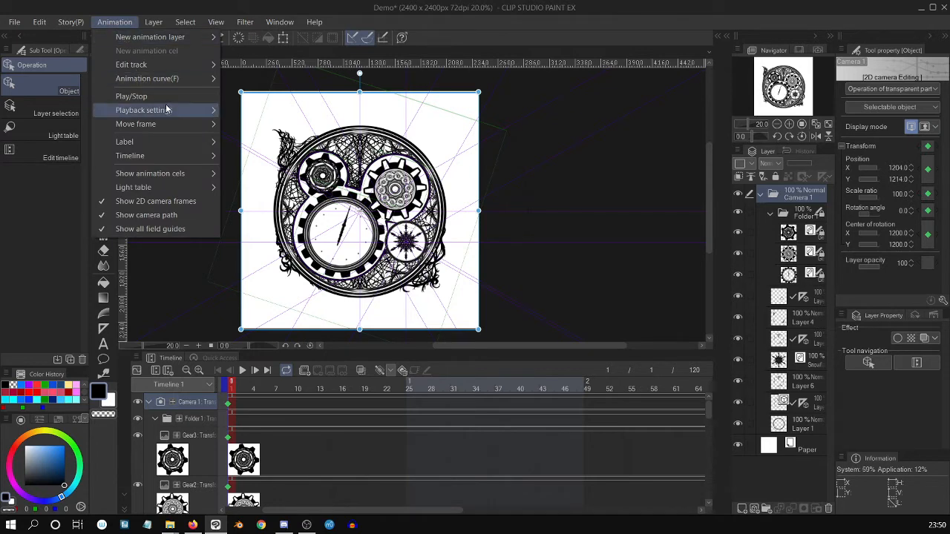
pyautogui.moveTo(166, 110)
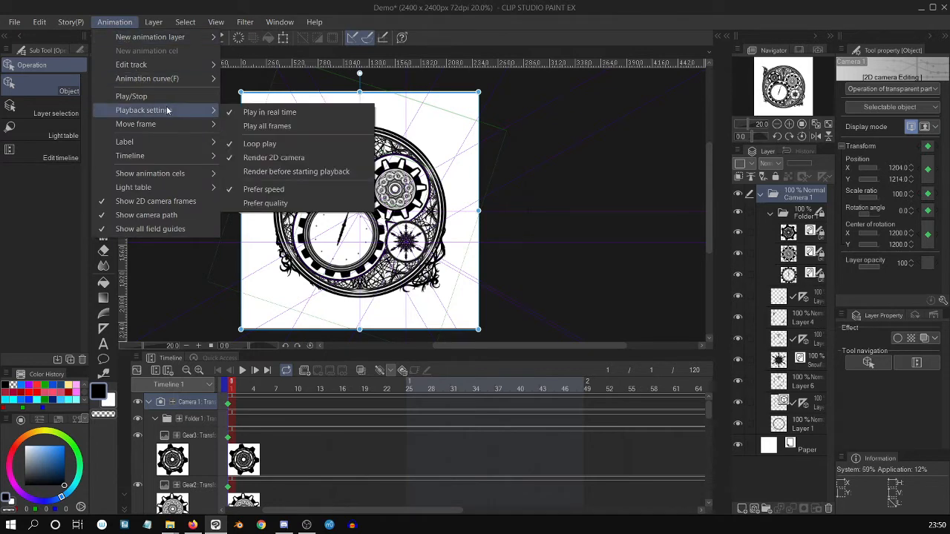
pyautogui.click(303, 158)
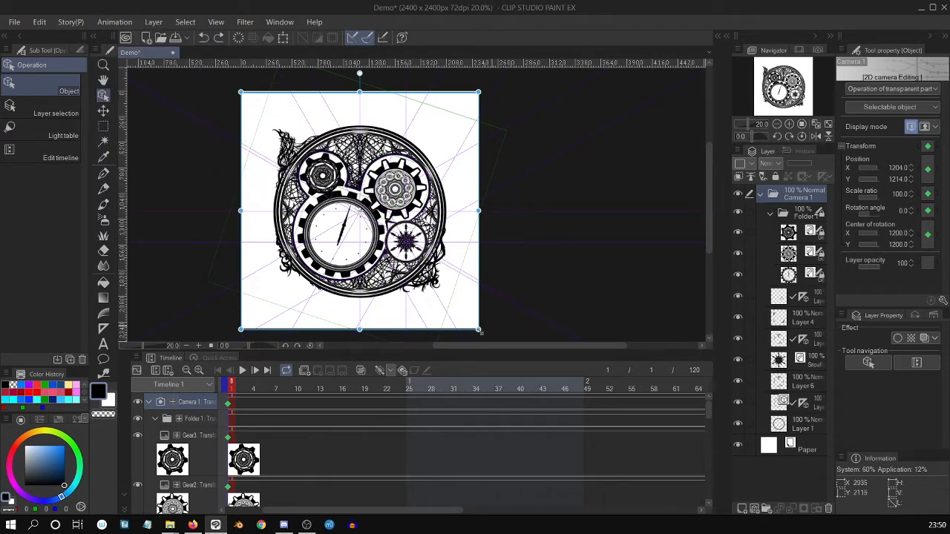
pyautogui.click(244, 371)
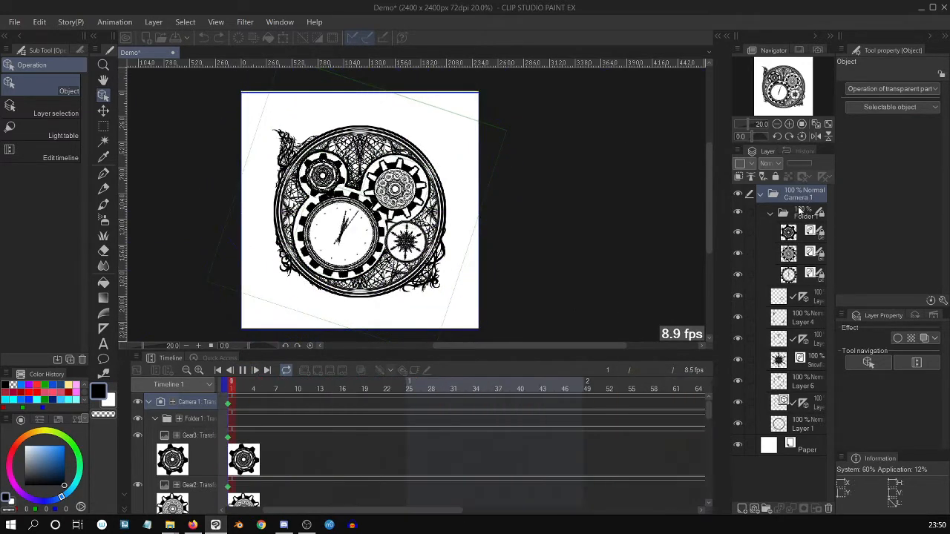
pyautogui.click(244, 371)
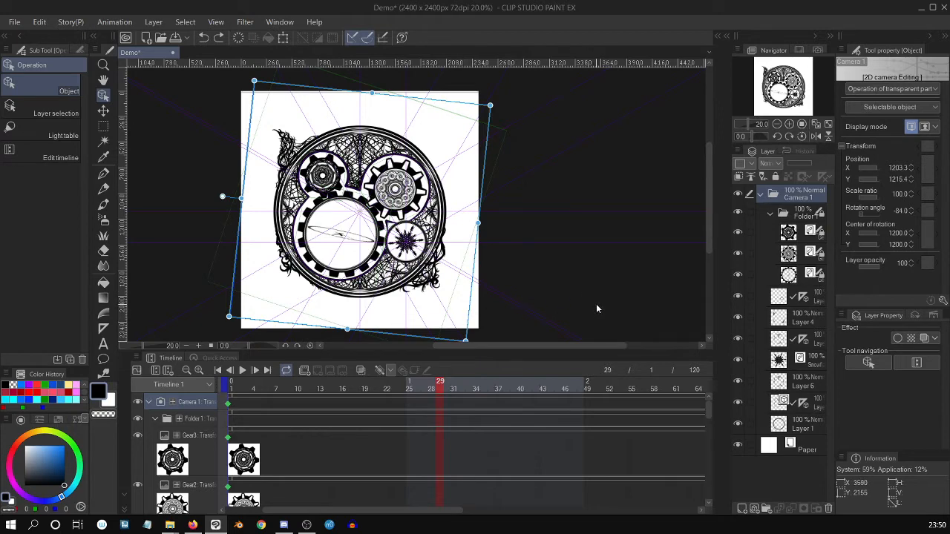
# Step: Reframe the canvas around the clockwork, resume playback from frame 29 to compare the moving camera frame with the artwork, and return to the first frame
pyautogui.scroll(2, 596, 305)
pyautogui.scroll(-1, 707, 212)
pyautogui.moveTo(707, 213); pyautogui.dragTo(708, 202)
pyautogui.moveTo(548, 345); pyautogui.dragTo(521, 343)
pyautogui.scroll(-2, 619, 294)
pyautogui.scroll(2, 686, 208)
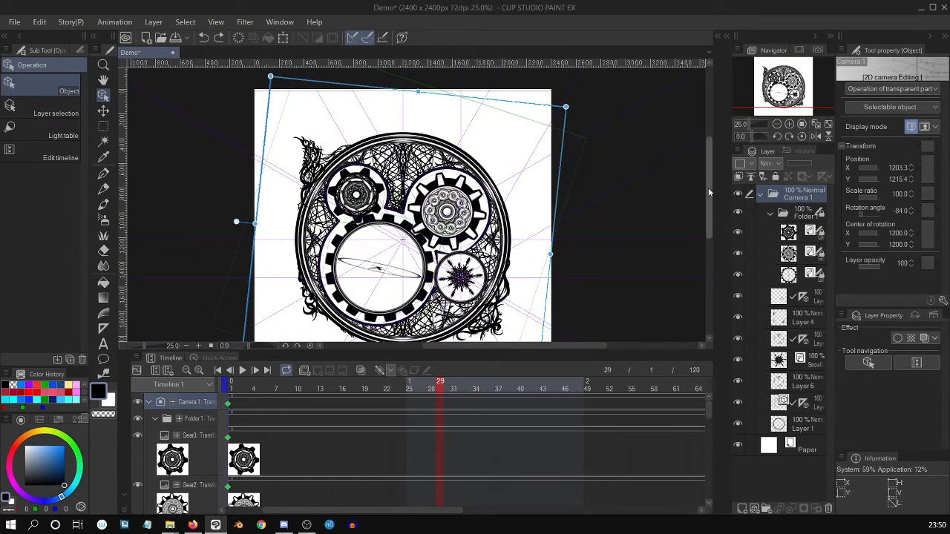
pyautogui.moveTo(708, 188); pyautogui.dragTo(707, 203)
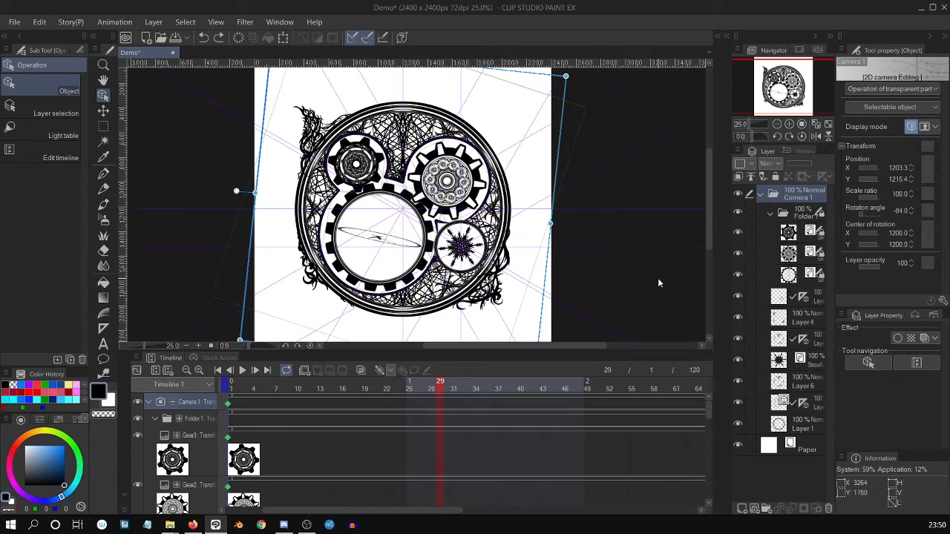
pyautogui.click(243, 372)
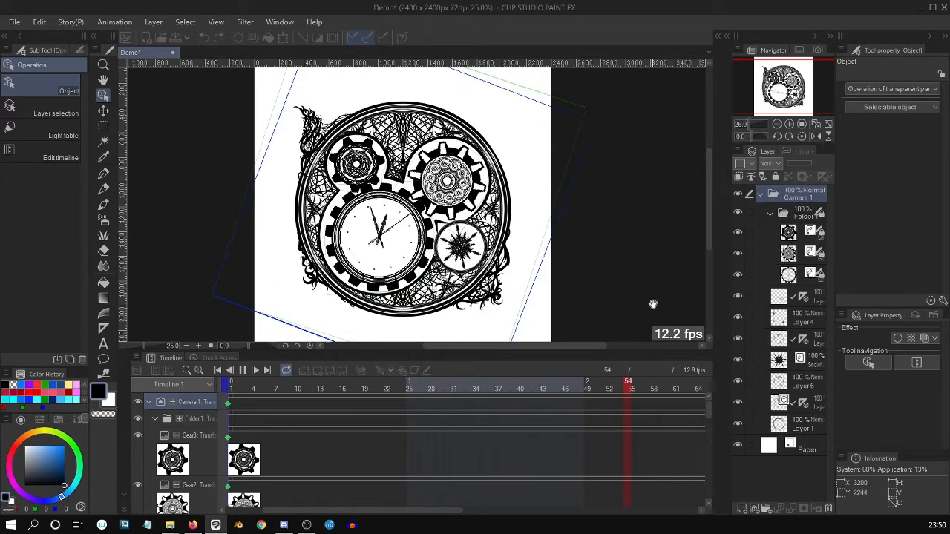
pyautogui.click(244, 371)
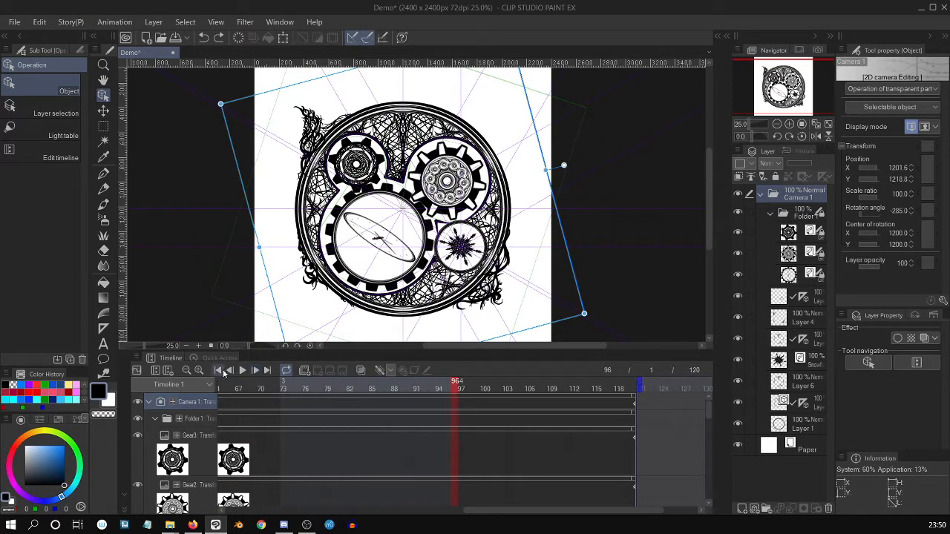
pyautogui.click(218, 371)
# Step: Replay the animation from the first frame to examine the clock and gears up close, and go back to the first frame
pyautogui.hotkey('ctrl', '-')
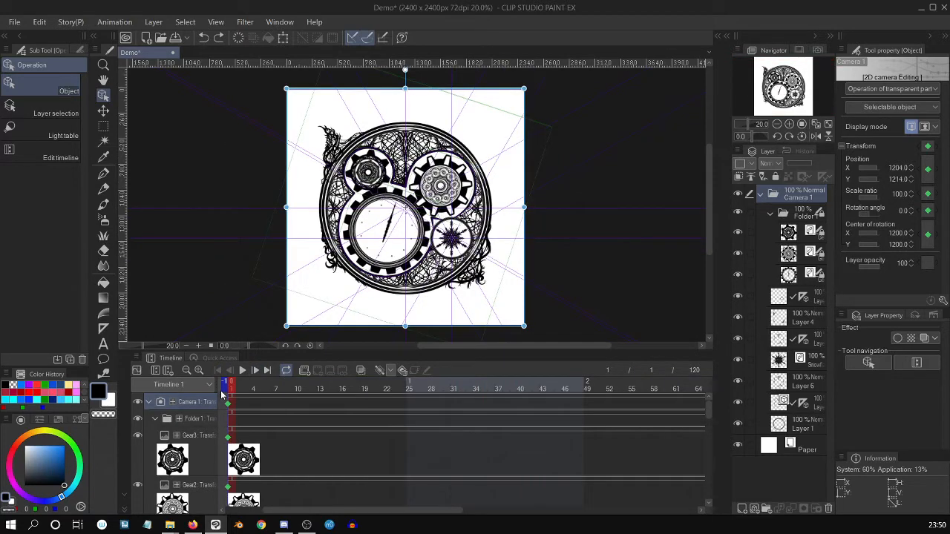
pyautogui.hotkey('ctrl', '+')
pyautogui.hotkey('ctrl', '+')
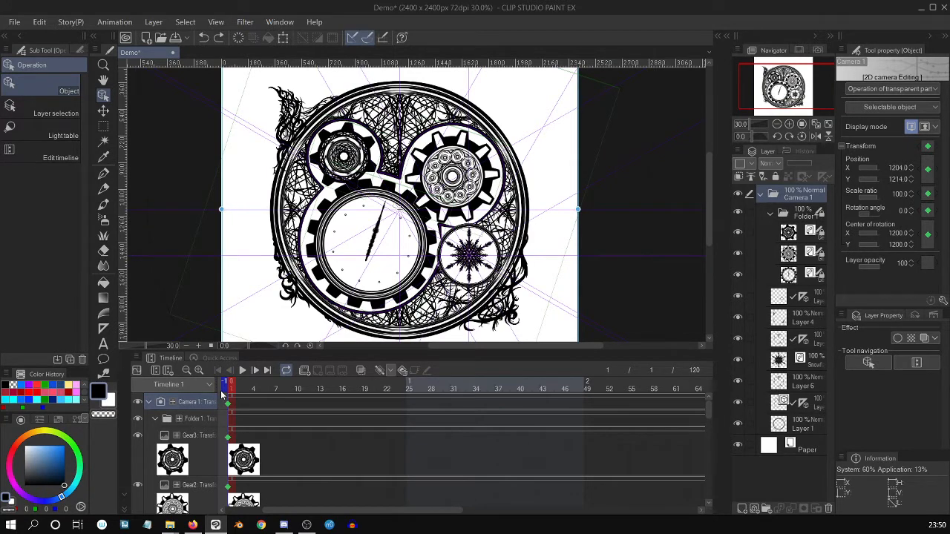
pyautogui.hotkey('ctrl', '-')
pyautogui.hotkey('ctrl', '-')
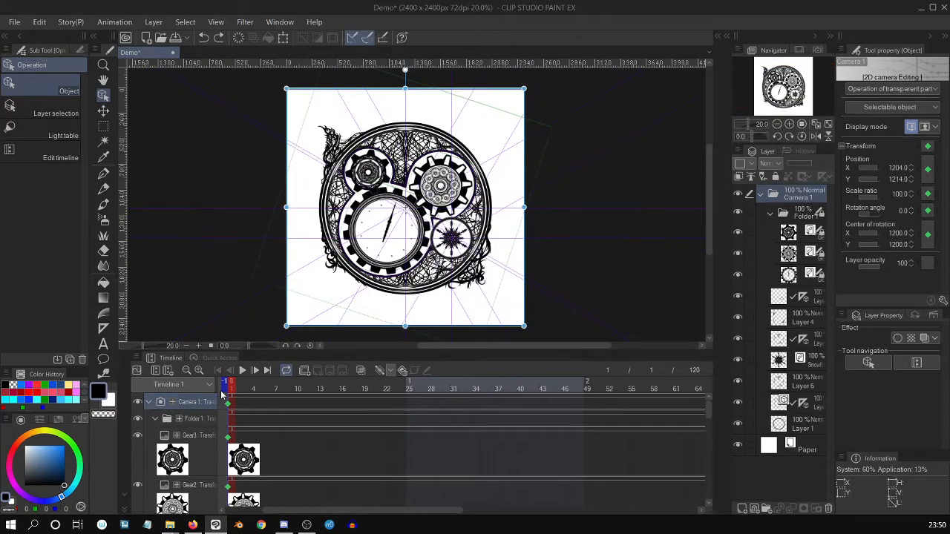
pyautogui.click(242, 369)
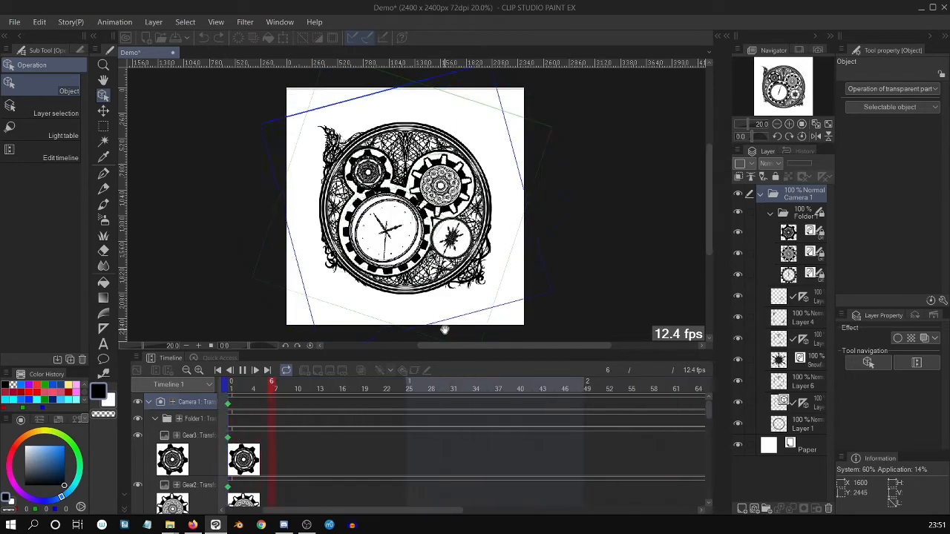
pyautogui.scroll(2, 381, 205)
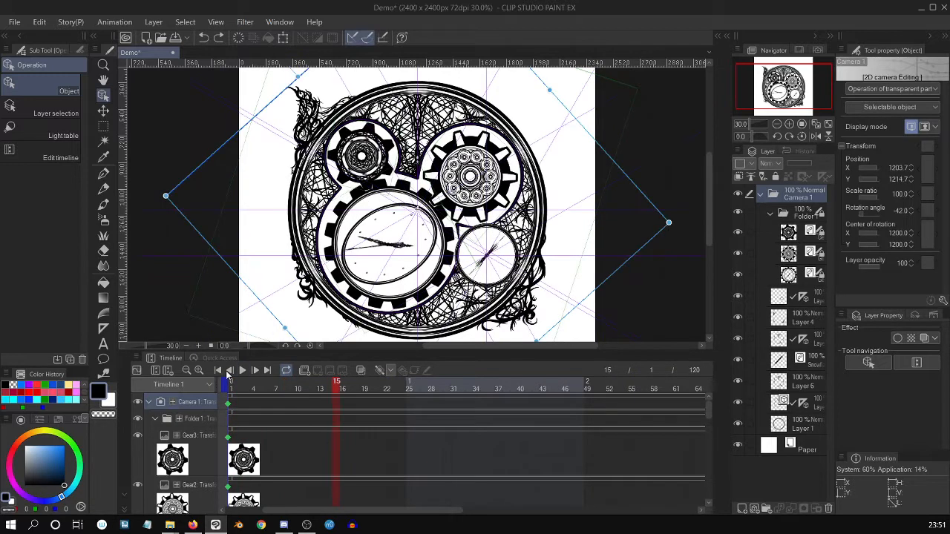
pyautogui.click(219, 371)
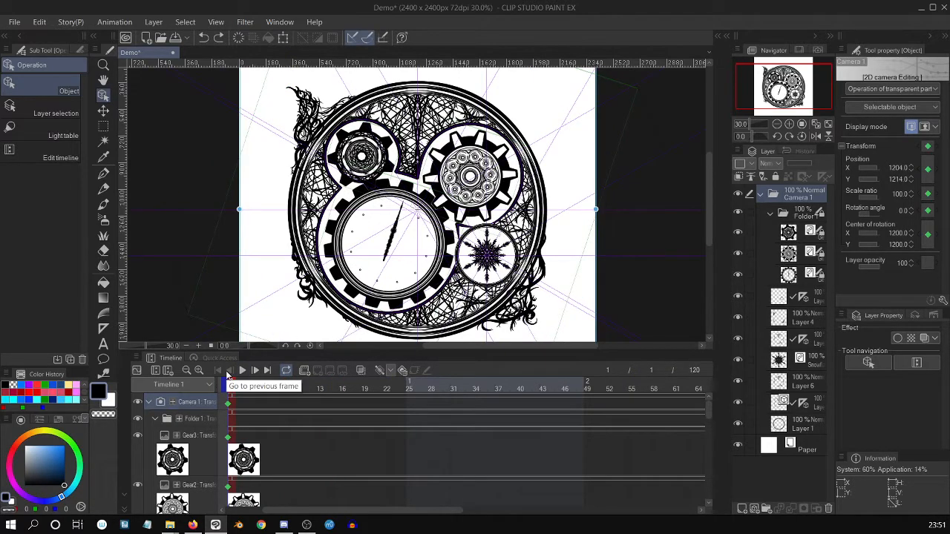
pyautogui.hotkey('ctrl', '-')
pyautogui.hotkey('ctrl', '-')
pyautogui.hotkey('ctrl', '-')
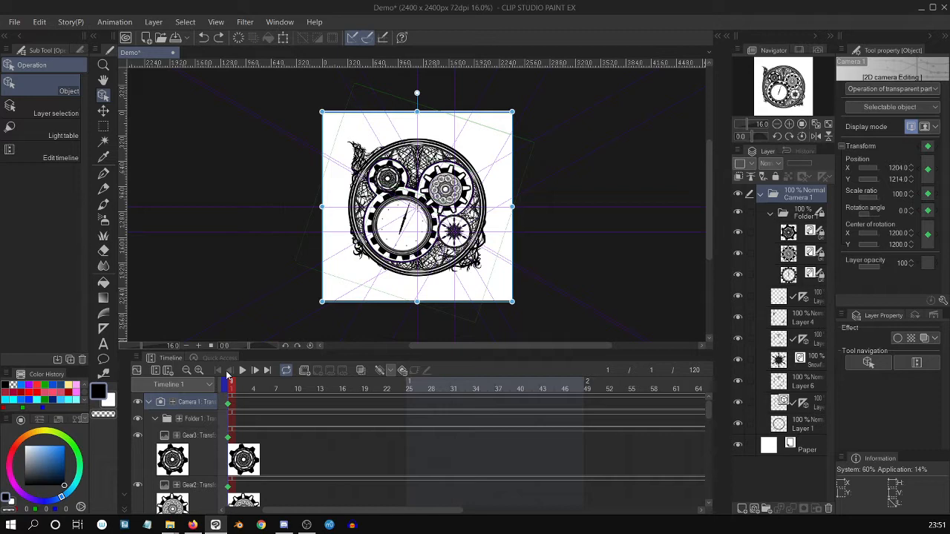
pyautogui.hotkey('ctrl', '+')
pyautogui.hotkey('ctrl', '+')
pyautogui.hotkey('ctrl', '+')
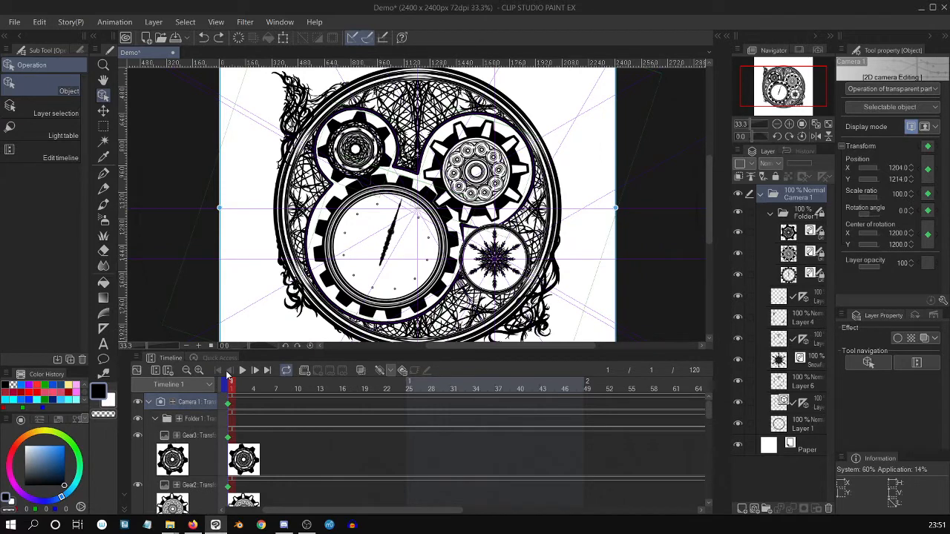
# Step: Select the Gear3 file object, examine its rotation at frames 27, 46 and 120 of the timeline, and return to the first frame
pyautogui.moveTo(582, 347); pyautogui.dragTo(565, 346)
pyautogui.moveTo(709, 213); pyautogui.dragTo(709, 193)
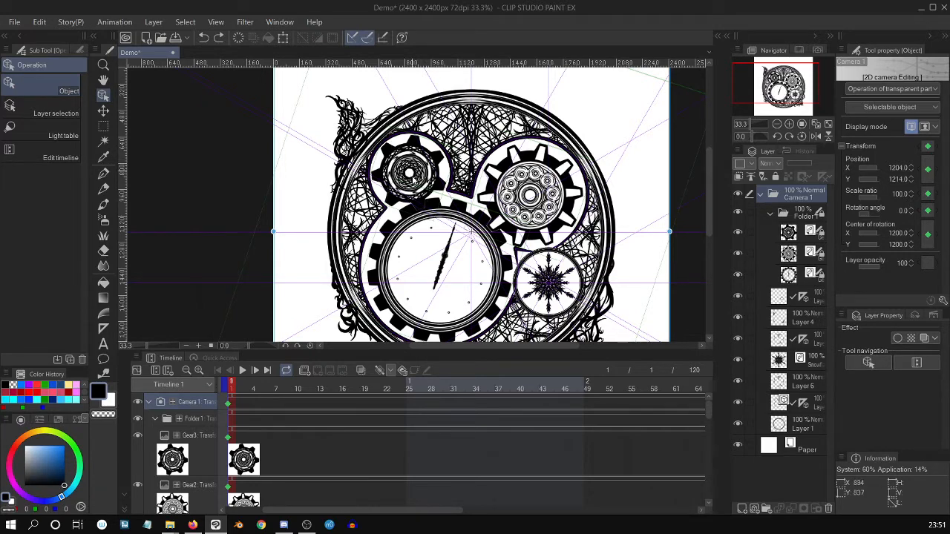
pyautogui.click(449, 300)
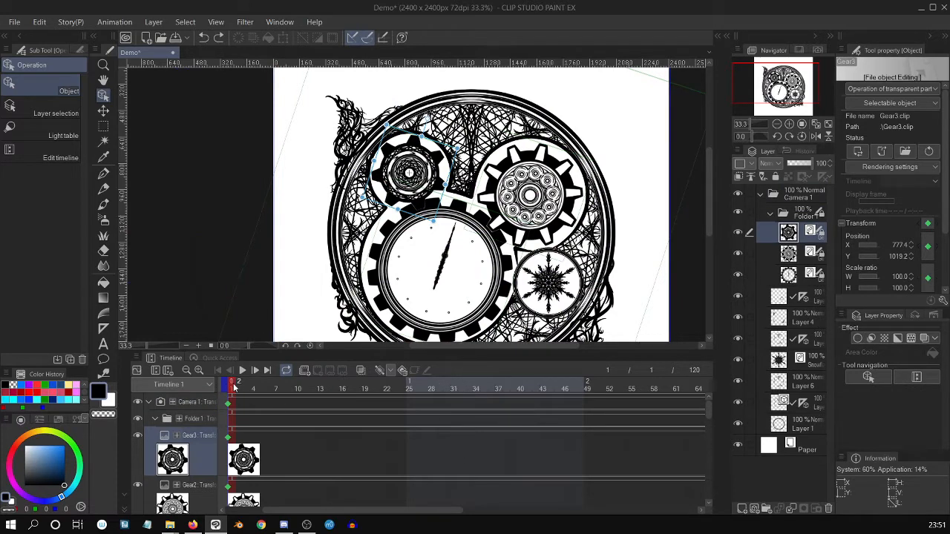
pyautogui.click(428, 389)
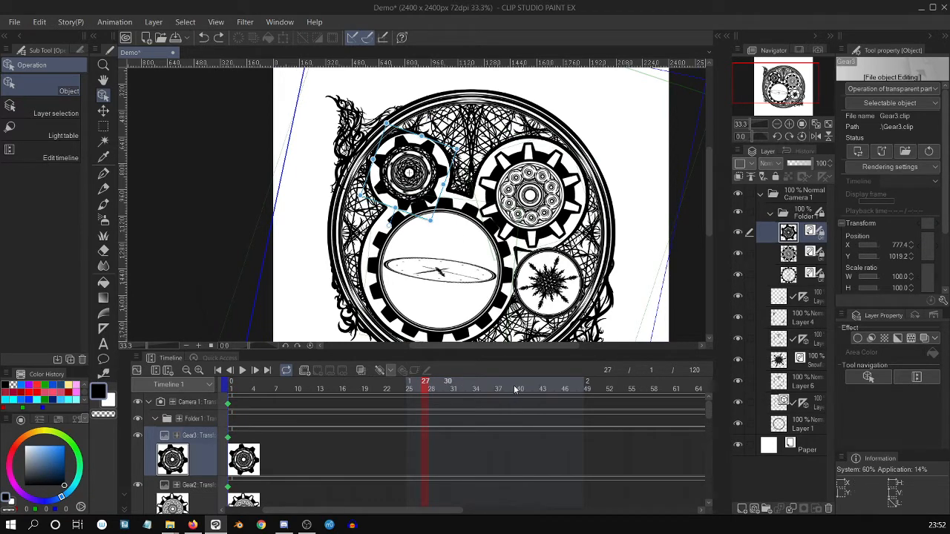
pyautogui.moveTo(514, 387); pyautogui.dragTo(566, 393)
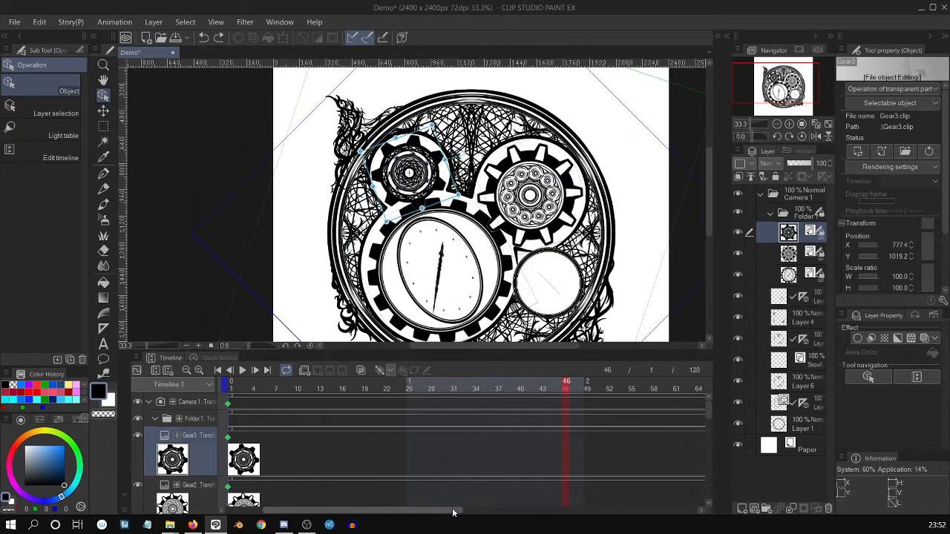
pyautogui.moveTo(453, 512); pyautogui.dragTo(689, 512)
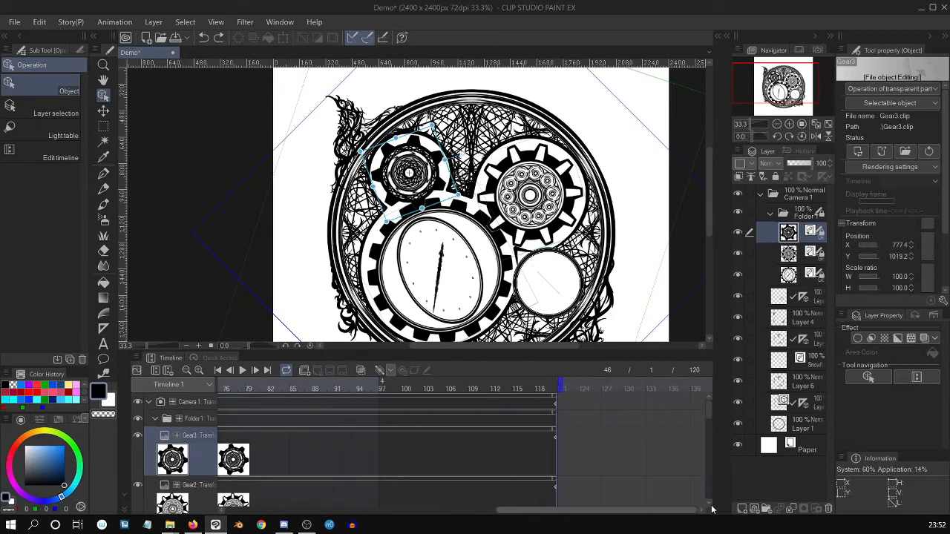
pyautogui.click(550, 383)
pyautogui.click(575, 385)
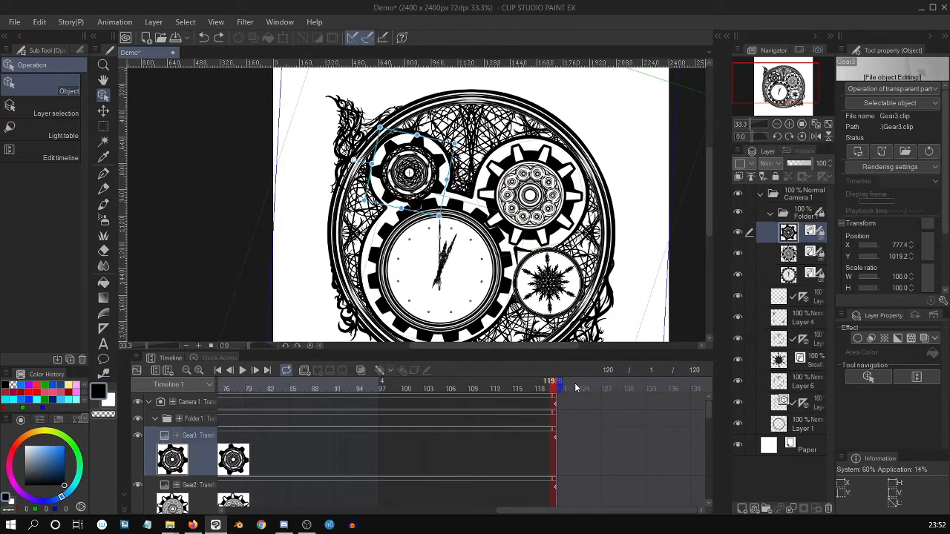
pyautogui.click(217, 370)
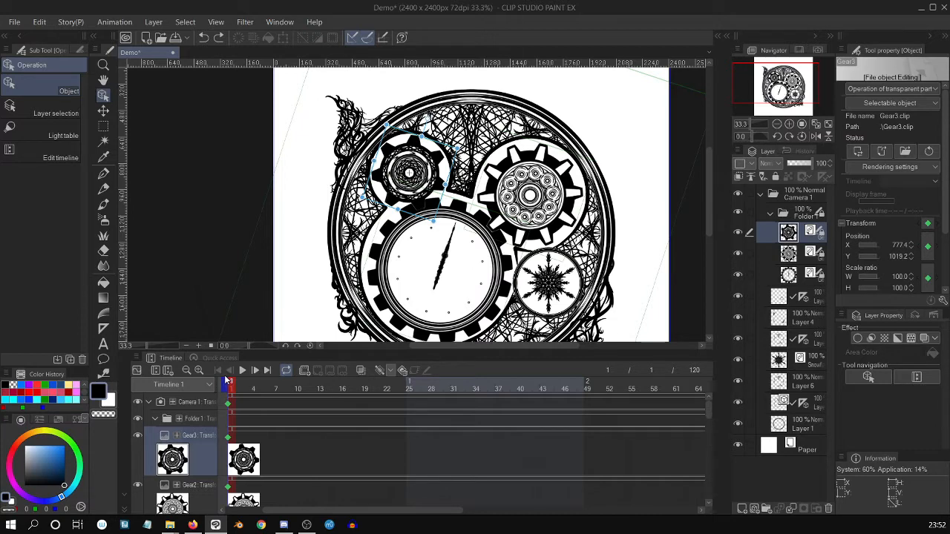
# Step: Inspect the Gear_Large and Snowflake_3DRotate file objects in turn and locate the snowflake's track in the timeline
pyautogui.moveTo(711, 195); pyautogui.dragTo(706, 222)
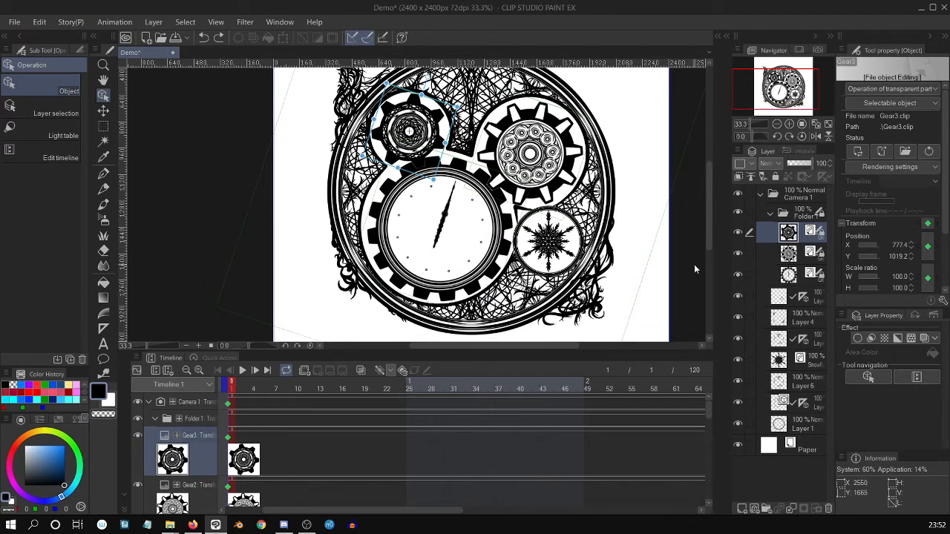
pyautogui.scroll(1, 692, 264)
pyautogui.moveTo(707, 217); pyautogui.dragTo(708, 207)
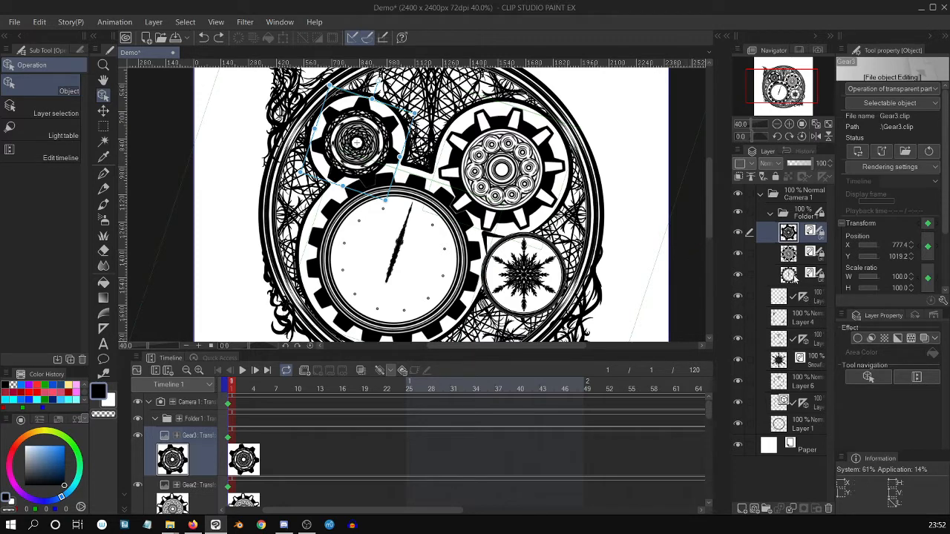
pyautogui.click(790, 275)
pyautogui.moveTo(708, 212); pyautogui.dragTo(709, 215)
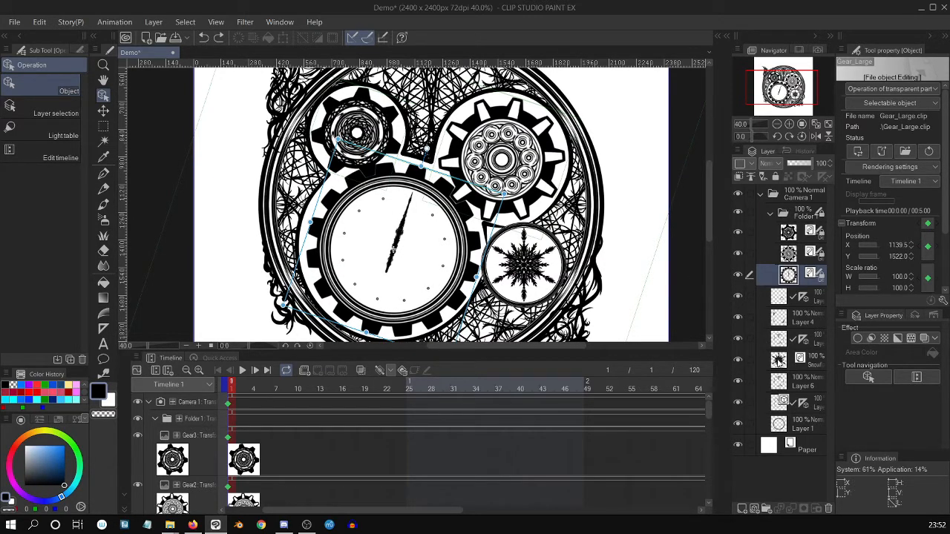
pyautogui.click(779, 361)
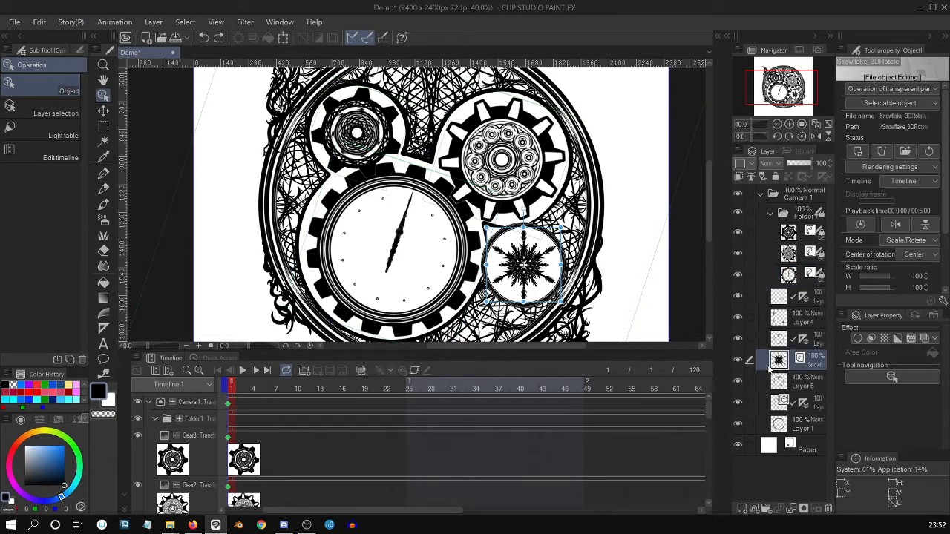
pyautogui.moveTo(709, 413); pyautogui.dragTo(709, 459)
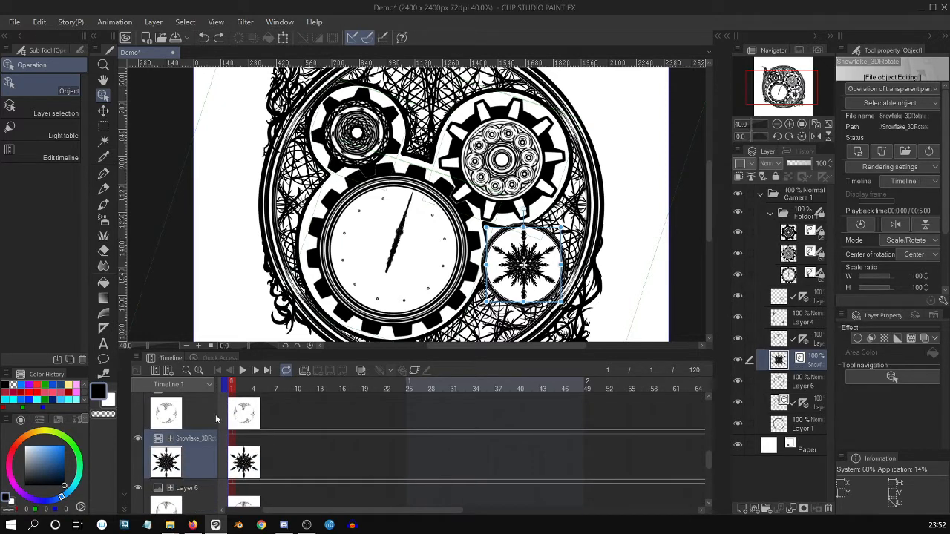
# Step: Play the animation to watch the rotating snowflake, stop it at the first frame and examine where its timeline track ends
pyautogui.click(242, 371)
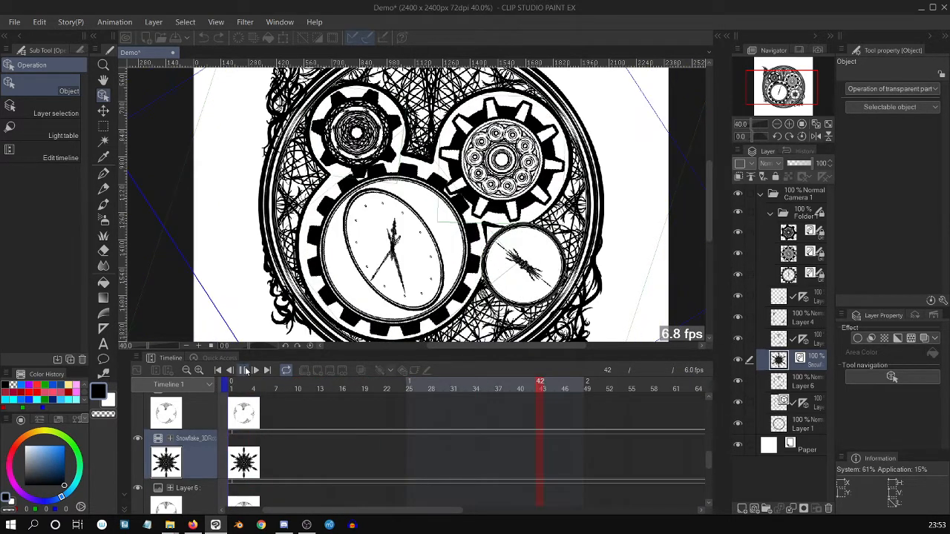
pyautogui.click(242, 371)
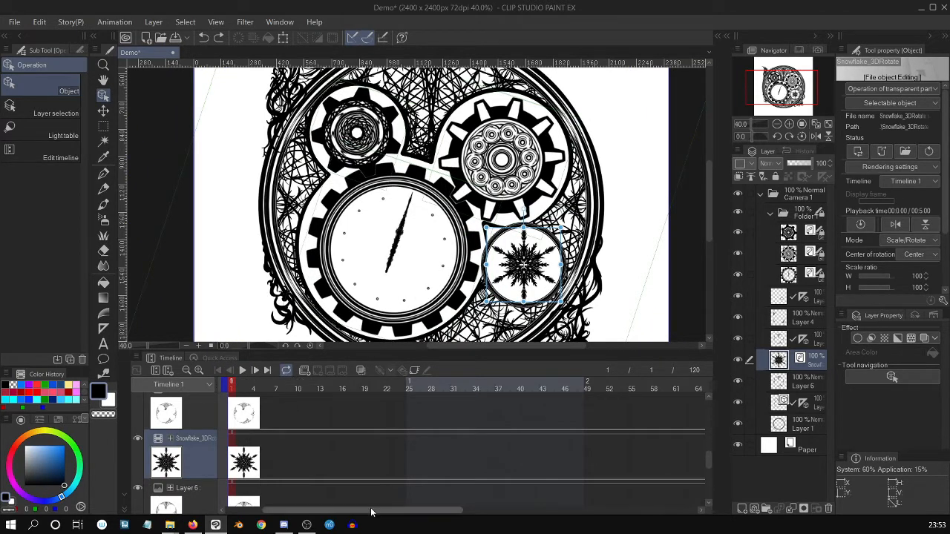
pyautogui.moveTo(389, 510); pyautogui.dragTo(640, 500)
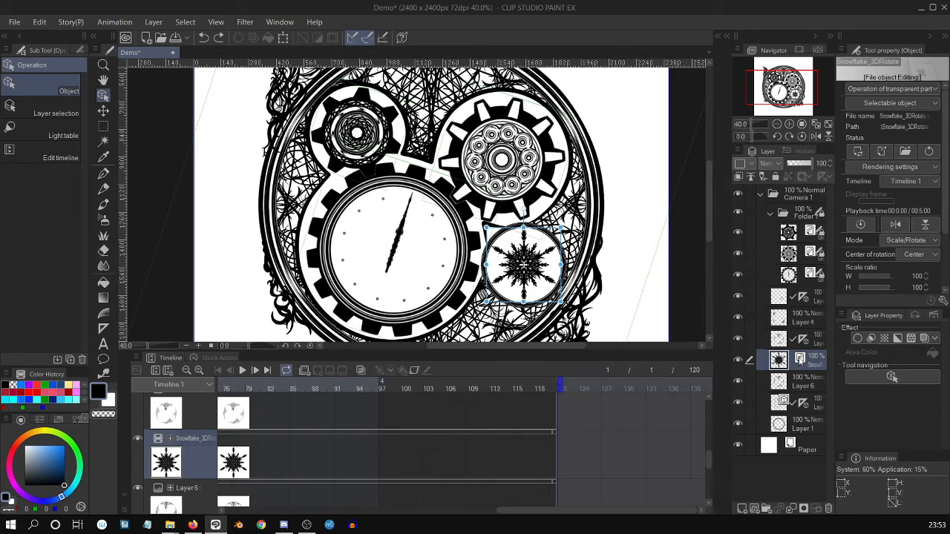
# Step: Change the source file of the Snowflake_3DRotate file object to Hand_sec
pyautogui.click(858, 153)
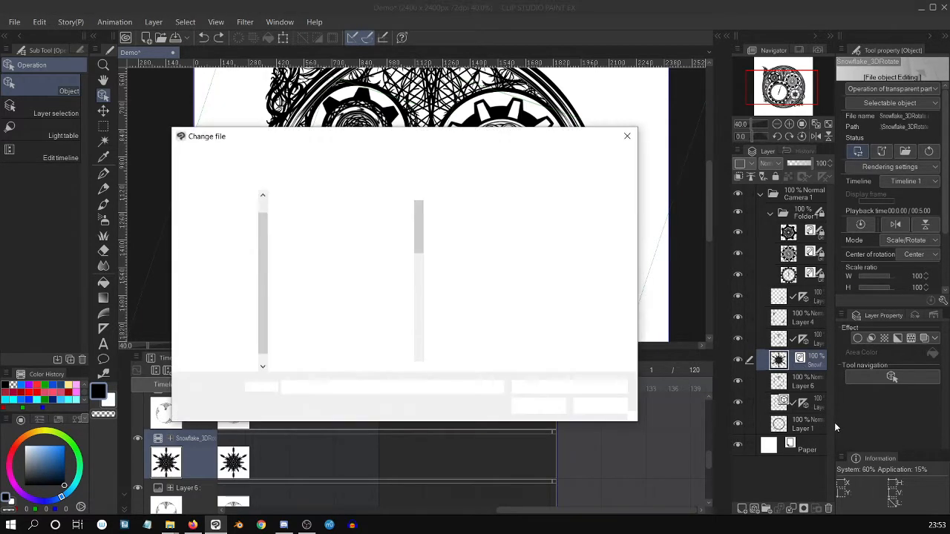
pyautogui.moveTo(420, 228); pyautogui.dragTo(416, 338)
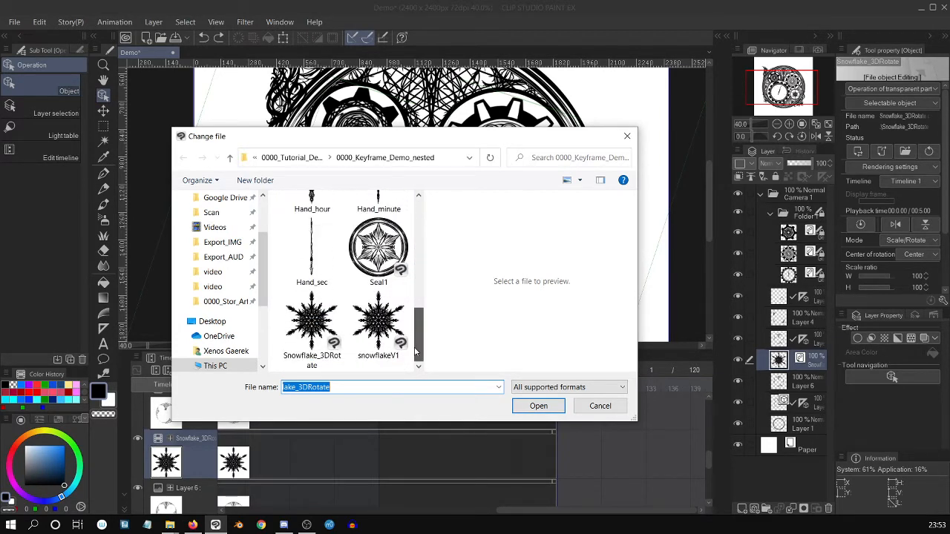
pyautogui.click(583, 387)
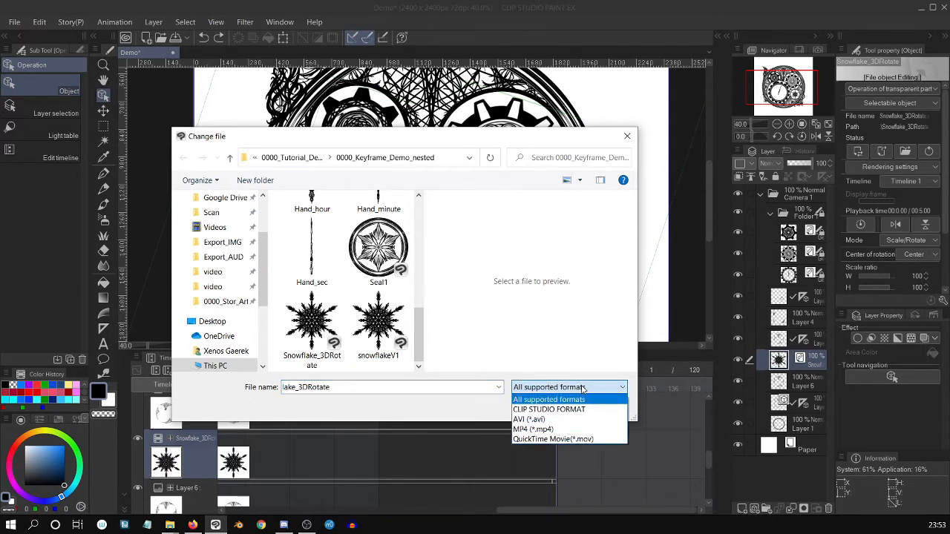
pyautogui.click(584, 387)
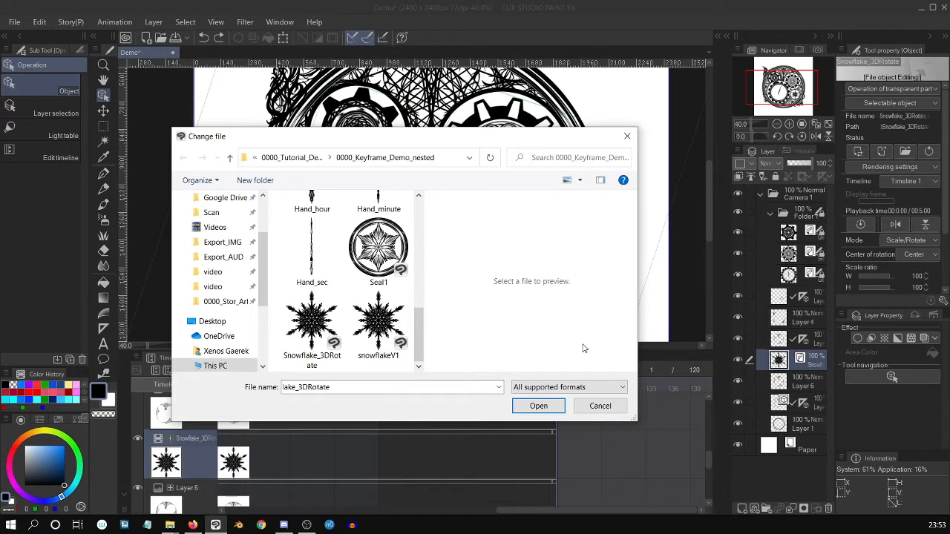
pyautogui.click(316, 246)
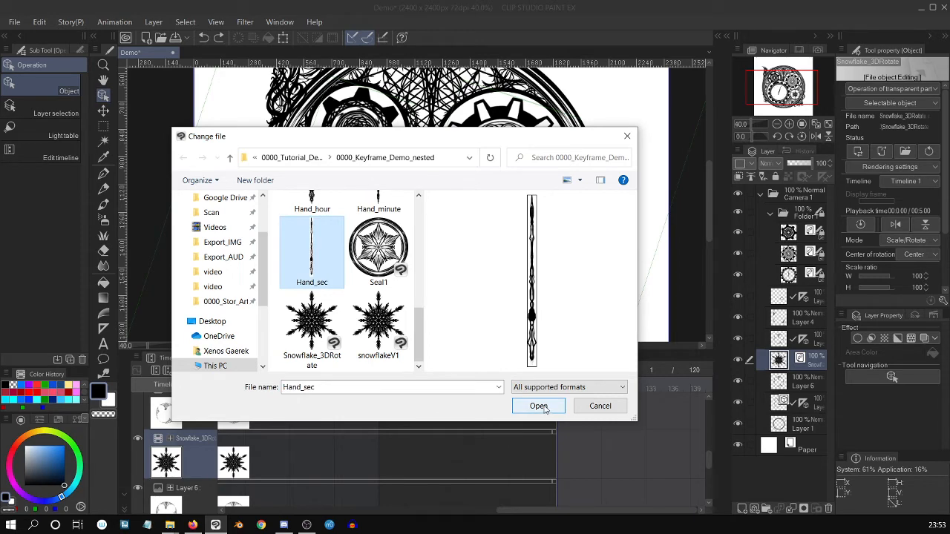
pyautogui.click(540, 406)
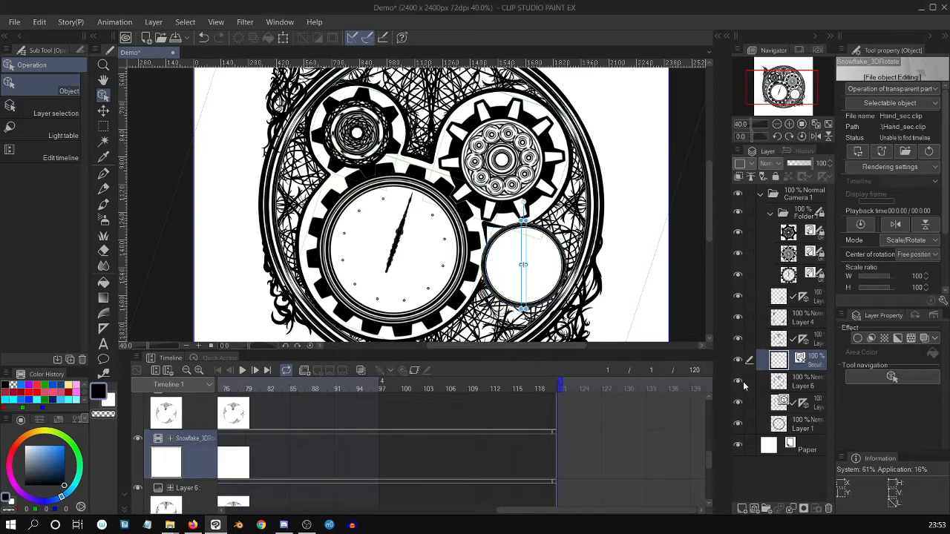
# Step: Check the replaced file object up close at frame 77, restore the snowflake and go to frame 4 of the timeline
pyautogui.scroll(4, 646, 266)
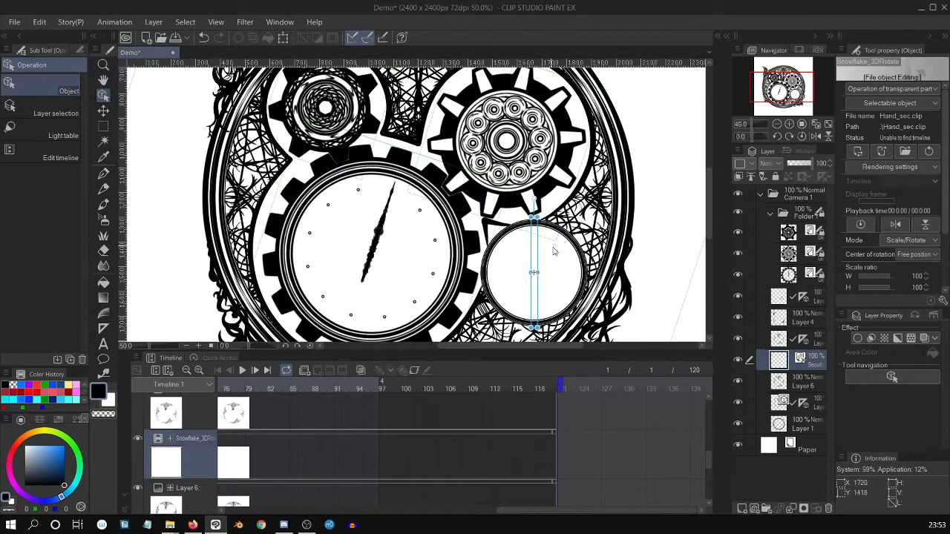
pyautogui.scroll(-3, 706, 264)
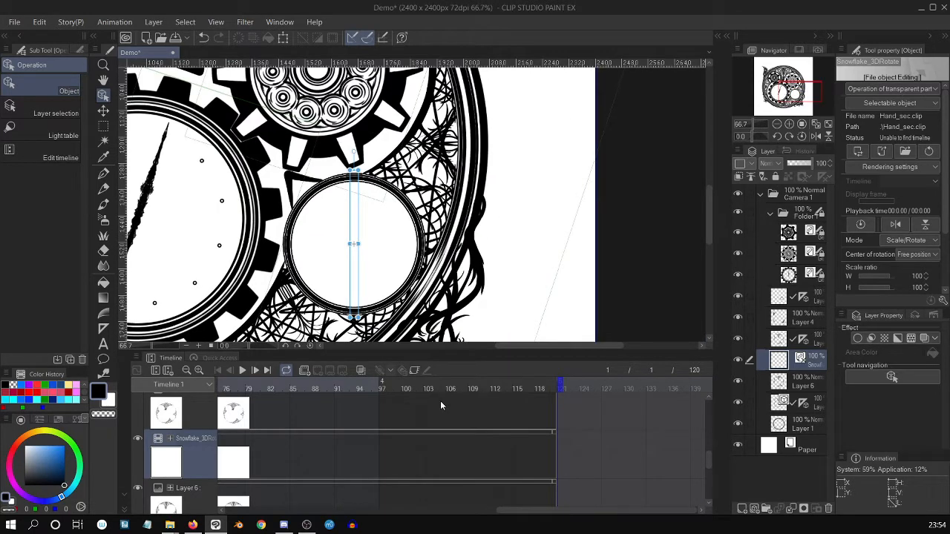
pyautogui.click(241, 386)
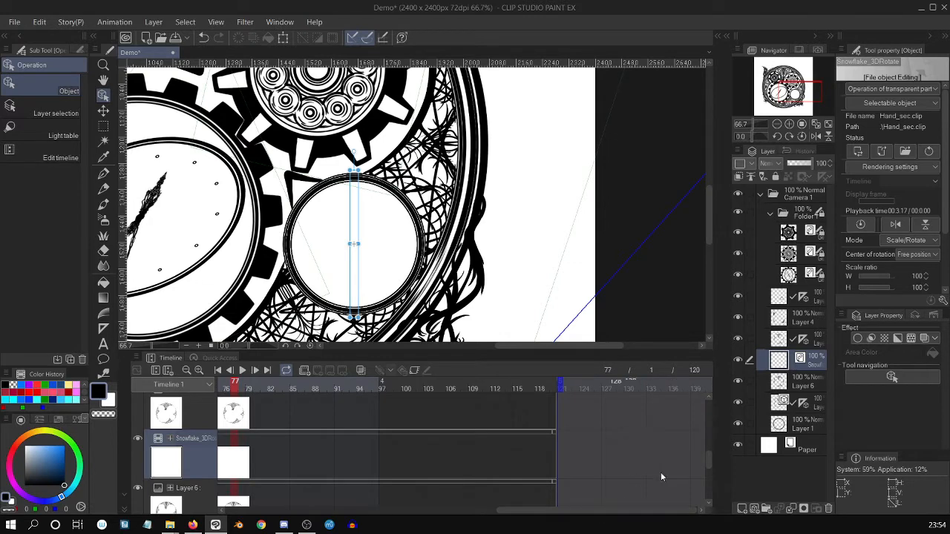
pyautogui.moveTo(708, 458)
pyautogui.mouseDown()
pyautogui.moveTo(704, 490)
pyautogui.moveTo(709, 463)
pyautogui.mouseUp()
pyautogui.moveTo(659, 513); pyautogui.dragTo(373, 396)
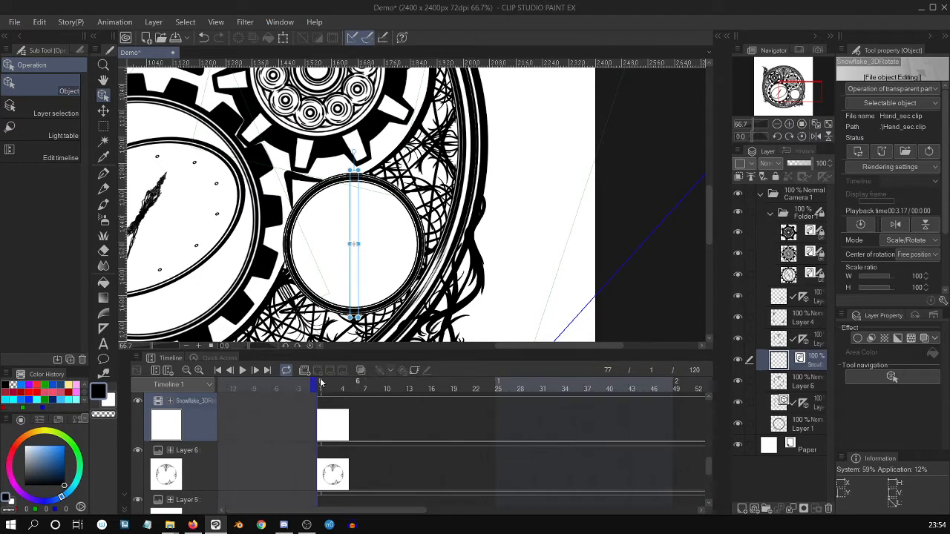
pyautogui.moveTo(321, 382); pyautogui.dragTo(339, 389)
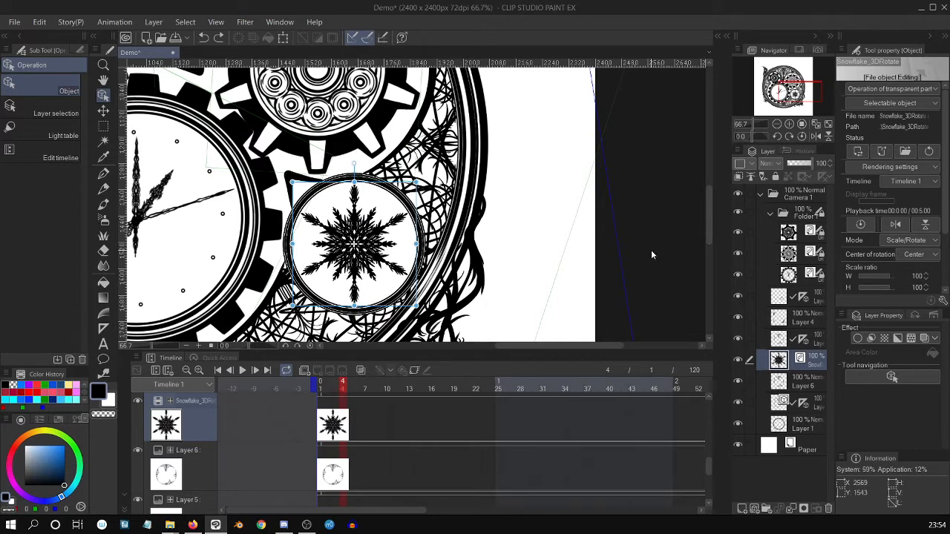
# Step: Examine the snowflake file object up close and compare its 3D rotation at frames 12 and 45
pyautogui.scroll(-2, 652, 254)
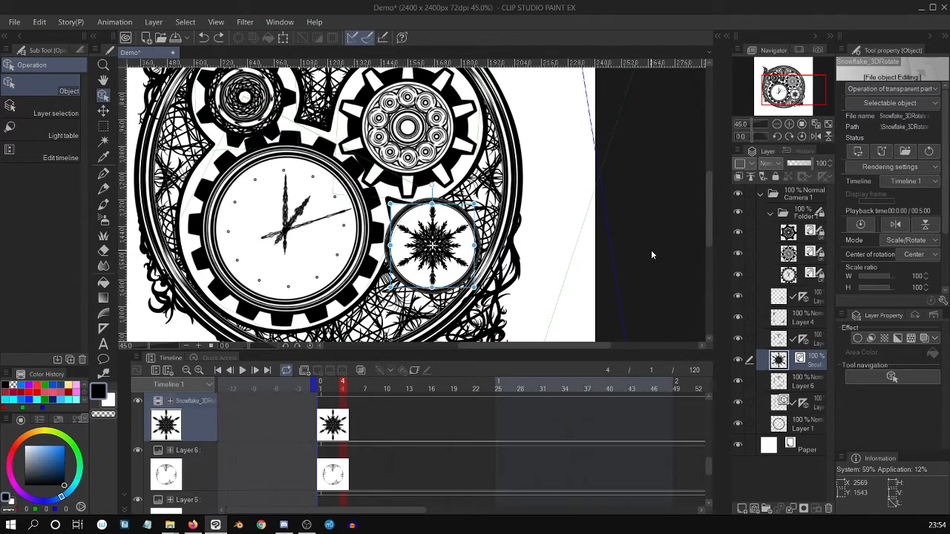
pyautogui.scroll(4, 651, 251)
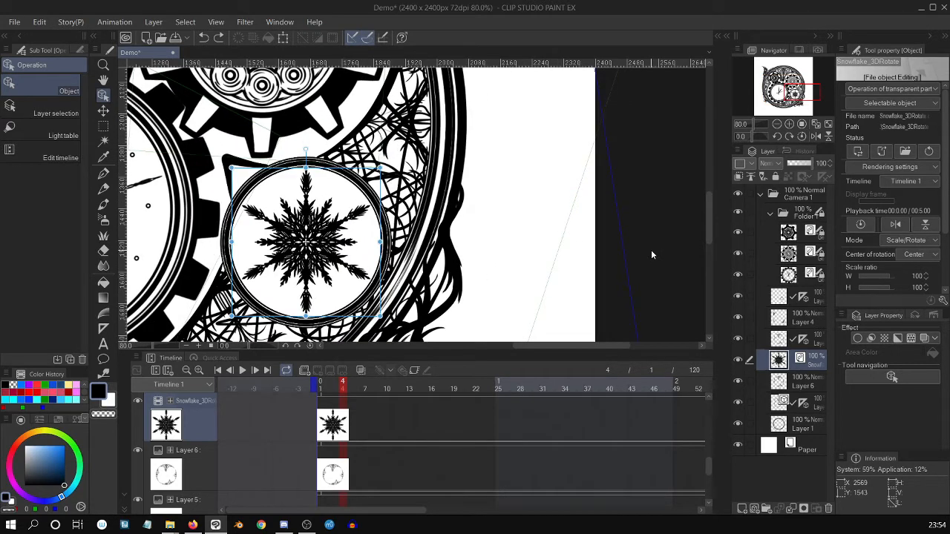
pyautogui.moveTo(605, 343); pyautogui.dragTo(582, 341)
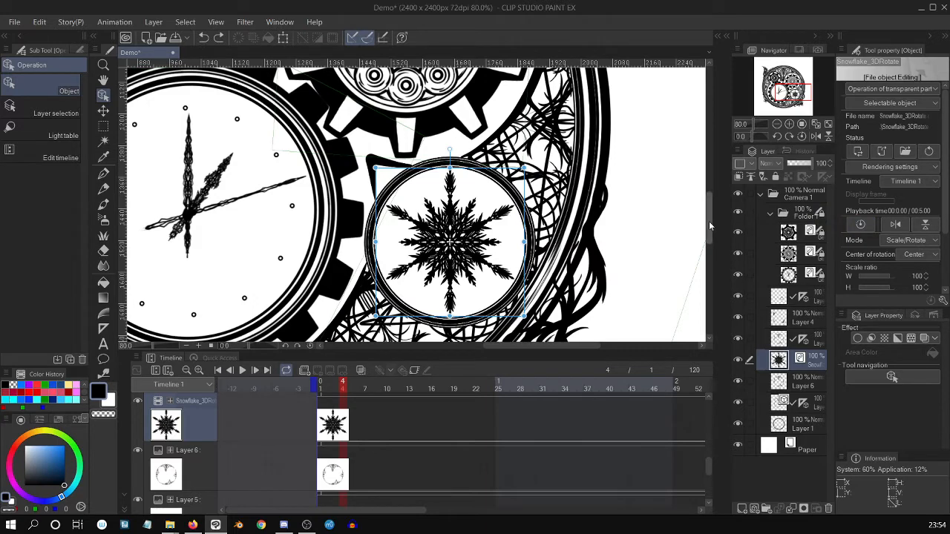
pyautogui.moveTo(709, 221); pyautogui.dragTo(709, 227)
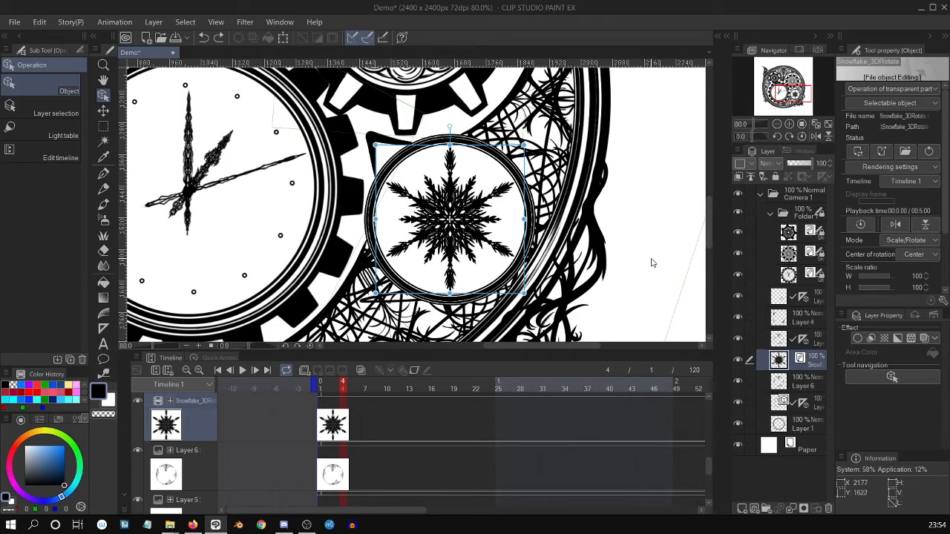
pyautogui.scroll(2, 652, 263)
pyautogui.scroll(-1, 652, 262)
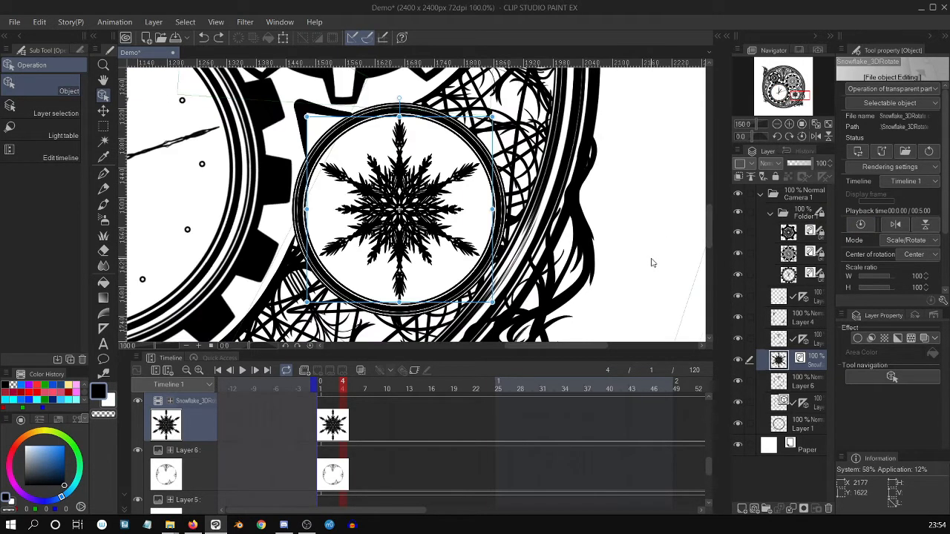
pyautogui.scroll(-1, 466, 273)
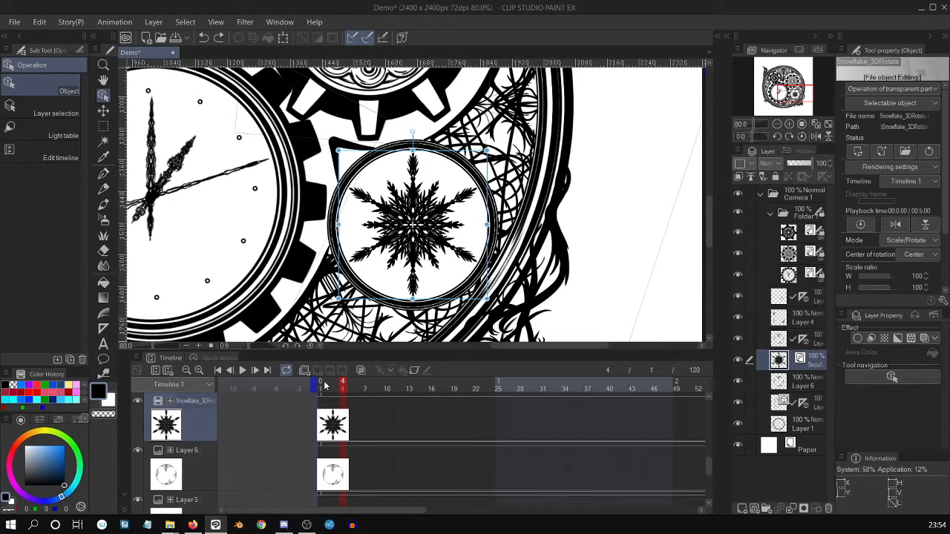
pyautogui.moveTo(353, 386); pyautogui.dragTo(420, 386)
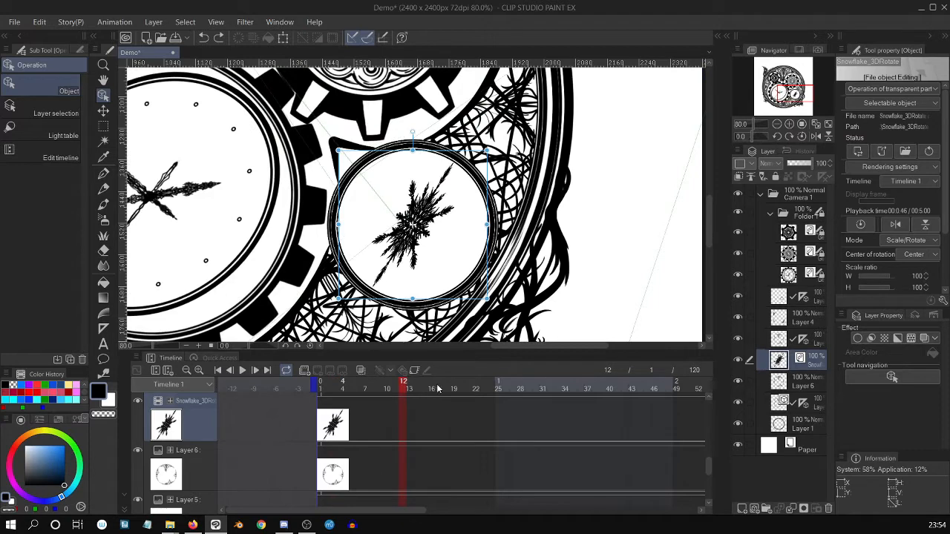
pyautogui.click(644, 416)
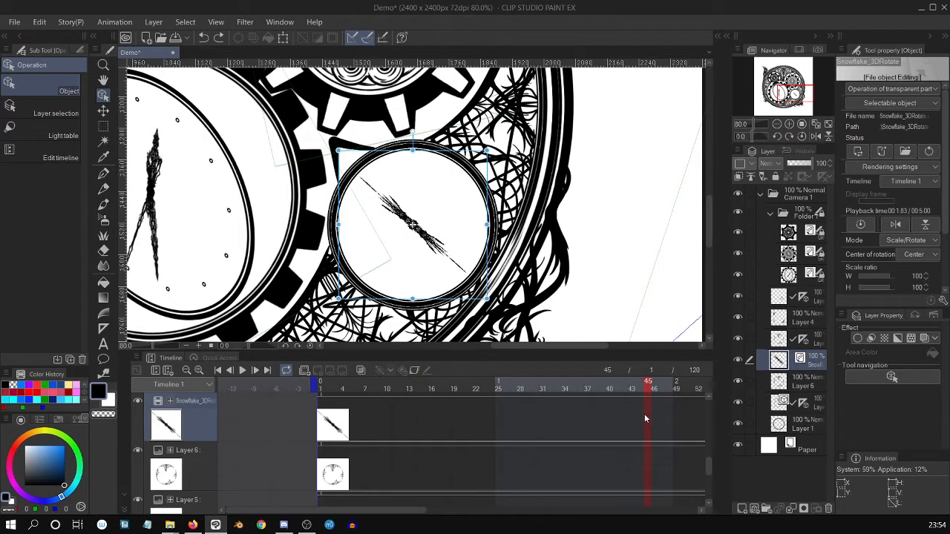
pyautogui.hotkey('ctrl', '-')
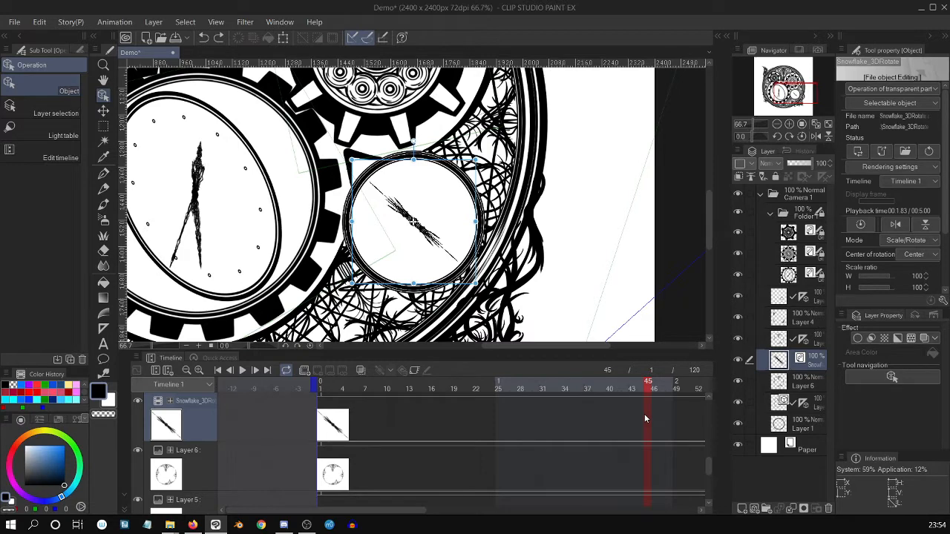
# Step: Select Layer 6 and the snowflake file object in turn and return to the first frame
pyautogui.click(789, 377)
pyautogui.click(786, 362)
pyautogui.click(785, 383)
pyautogui.click(783, 364)
pyautogui.click(320, 385)
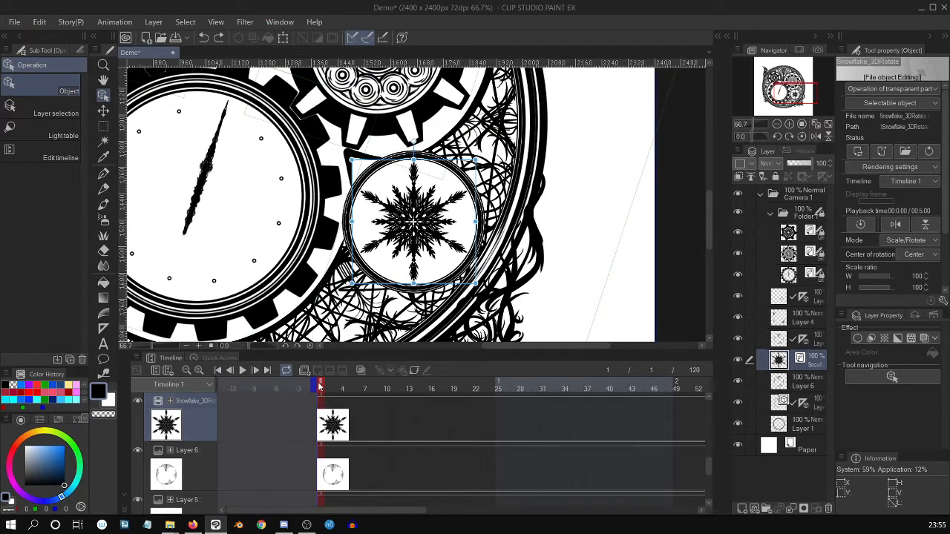
# Step: Examine the snowflake up close at the first frame and bring up its file object properties with the Object sub tool
pyautogui.click(374, 424)
pyautogui.click(323, 428)
pyautogui.hotkey('ctrl', '-')
pyautogui.moveTo(710, 215)
pyautogui.mouseDown()
pyautogui.moveTo(710, 203)
pyautogui.moveTo(707, 221)
pyautogui.mouseUp()
pyautogui.moveTo(594, 346); pyautogui.dragTo(550, 345)
pyautogui.hotkey('ctrl', '+')
pyautogui.hotkey('ctrl', '+')
pyautogui.hotkey('ctrl', '+')
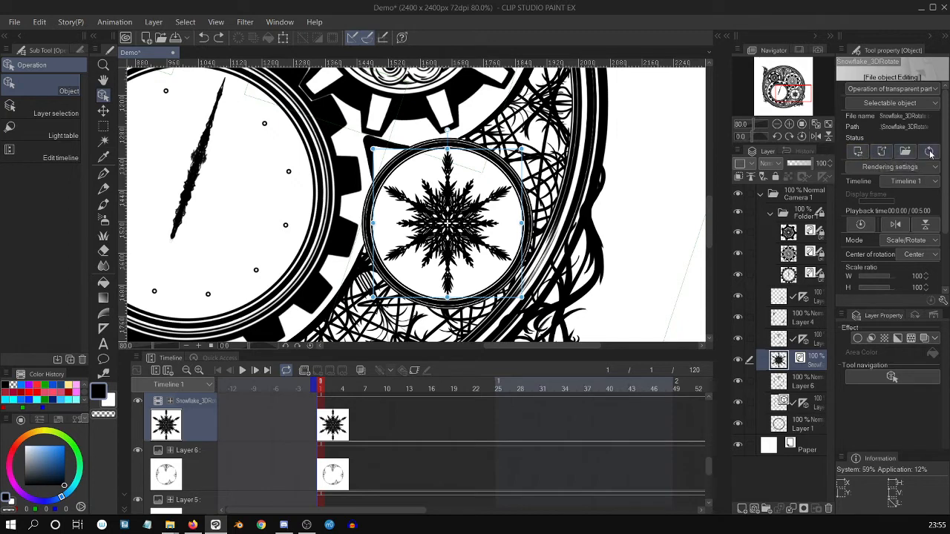
pyautogui.click(60, 157)
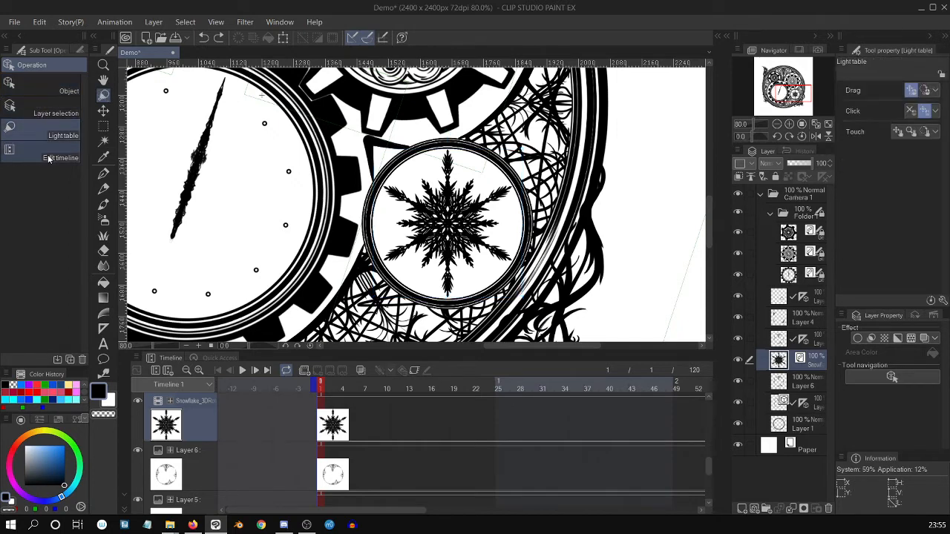
pyautogui.click(57, 87)
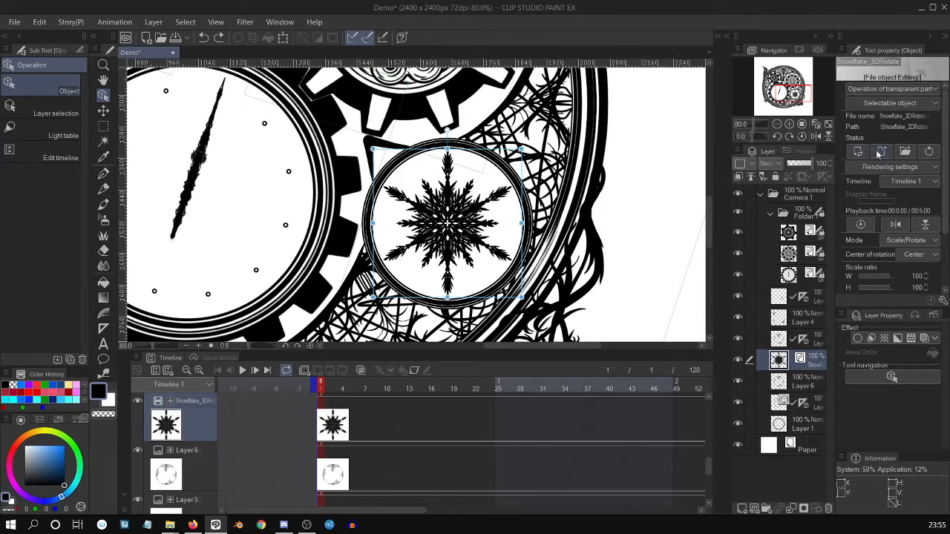
# Step: Open the Snowflake_3DRotate source file and its nested snowflakeV1 file for inspection, and return to the Demo canvas
pyautogui.hotkey('ctrl', '+')
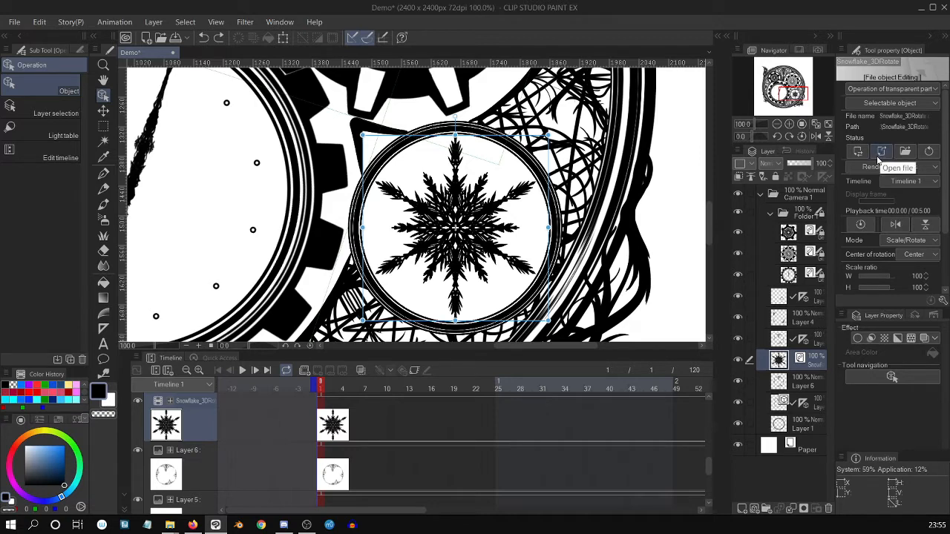
pyautogui.scroll(-2, 708, 216)
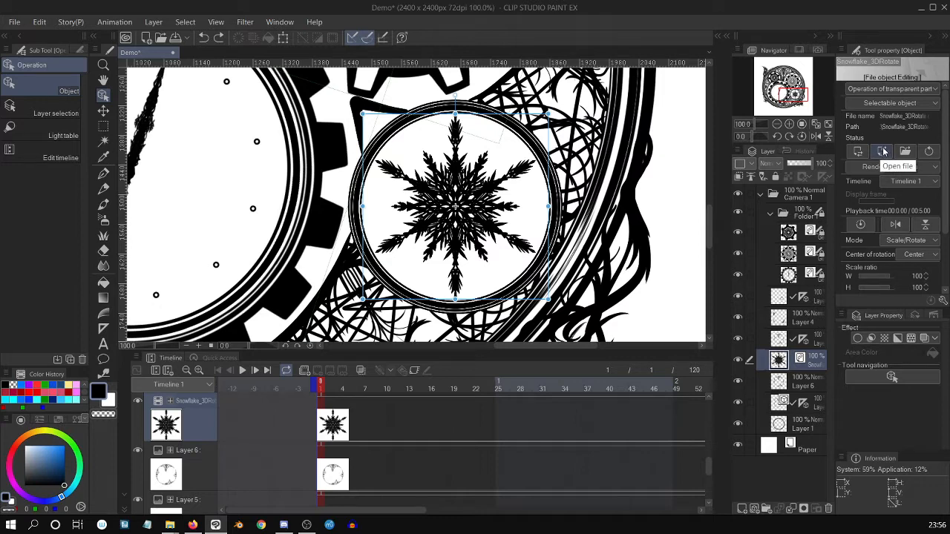
pyautogui.click(883, 152)
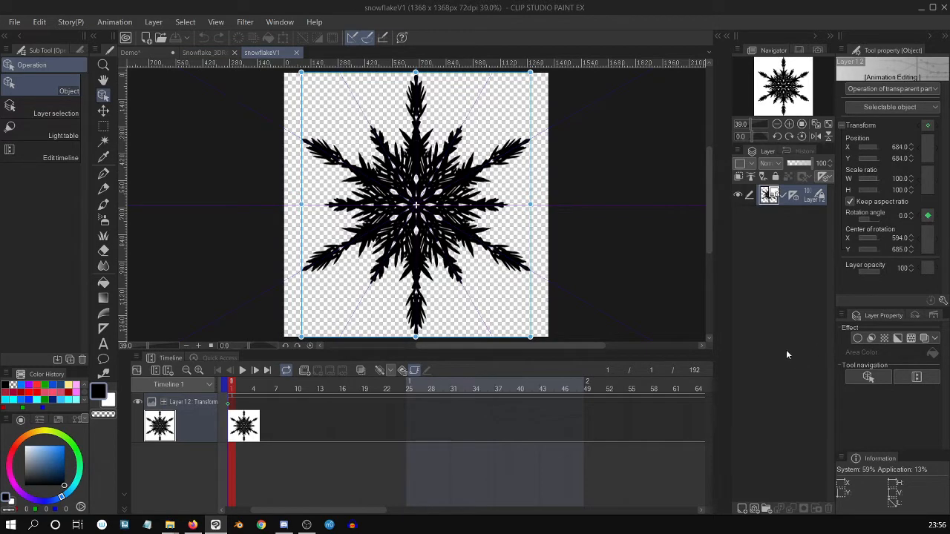
pyautogui.click(193, 54)
pyautogui.click(132, 53)
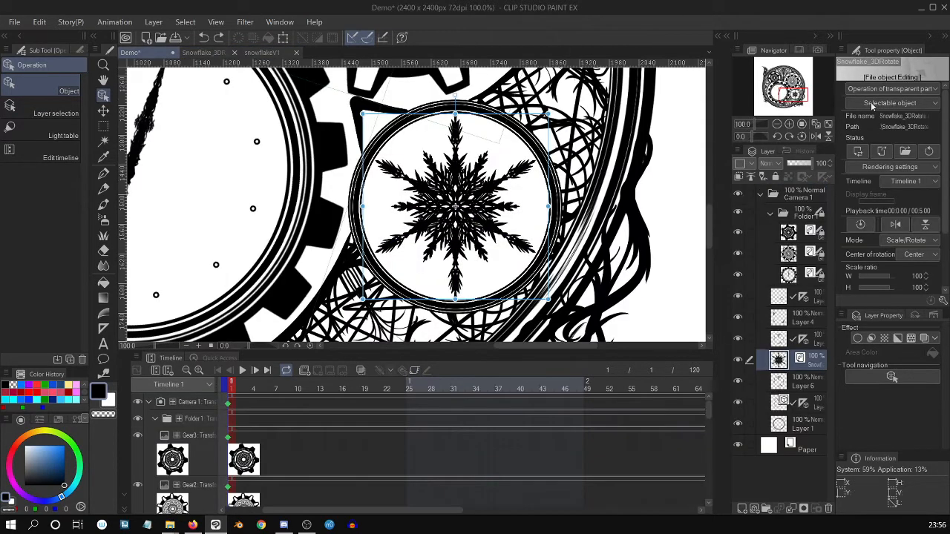
# Step: Show the snowflake file object's source folder in a maximized window, look through its files and preview the UpdateFile image
pyautogui.click(905, 151)
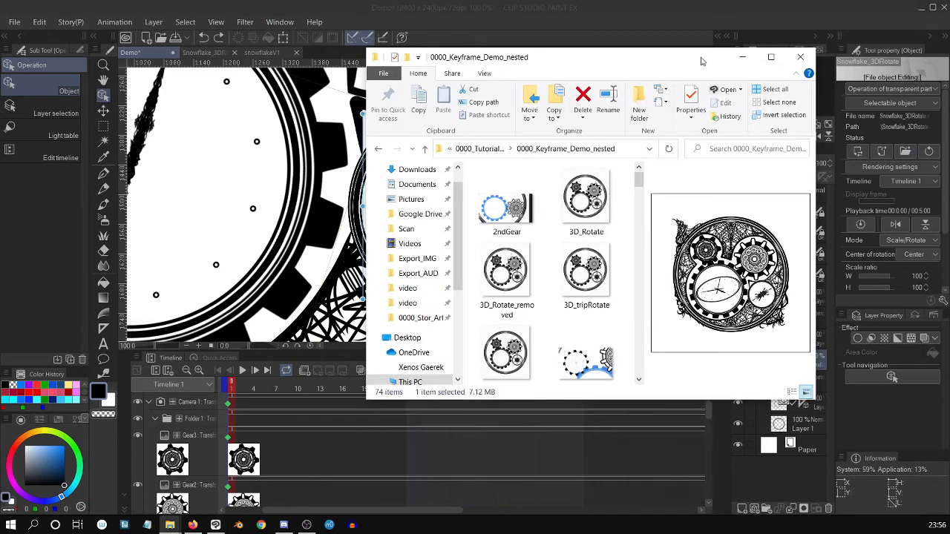
pyautogui.doubleClick(700, 54)
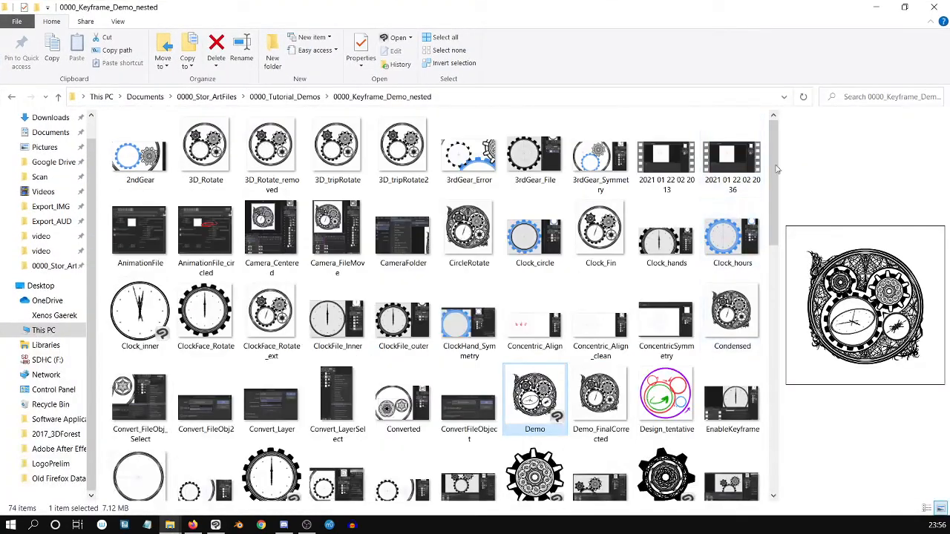
pyautogui.moveTo(777, 165); pyautogui.dragTo(771, 462)
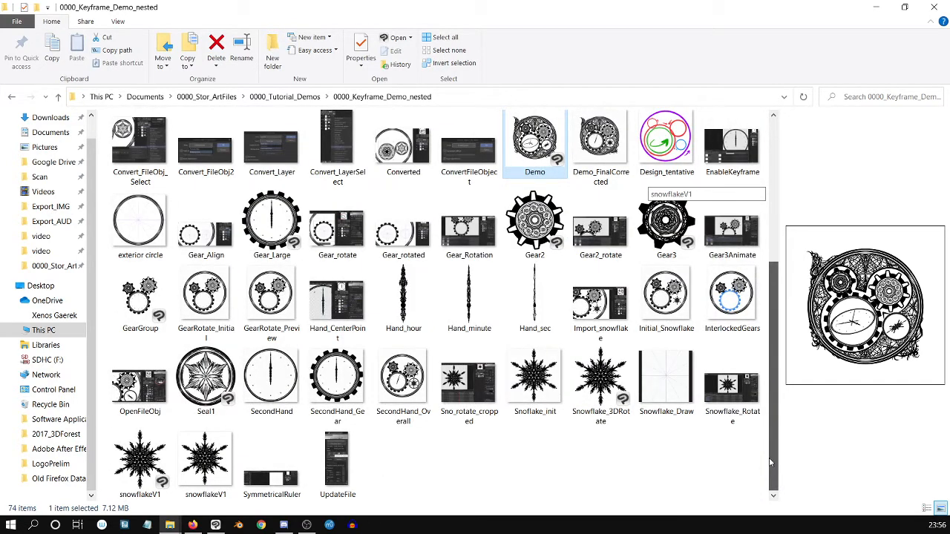
pyautogui.click(338, 464)
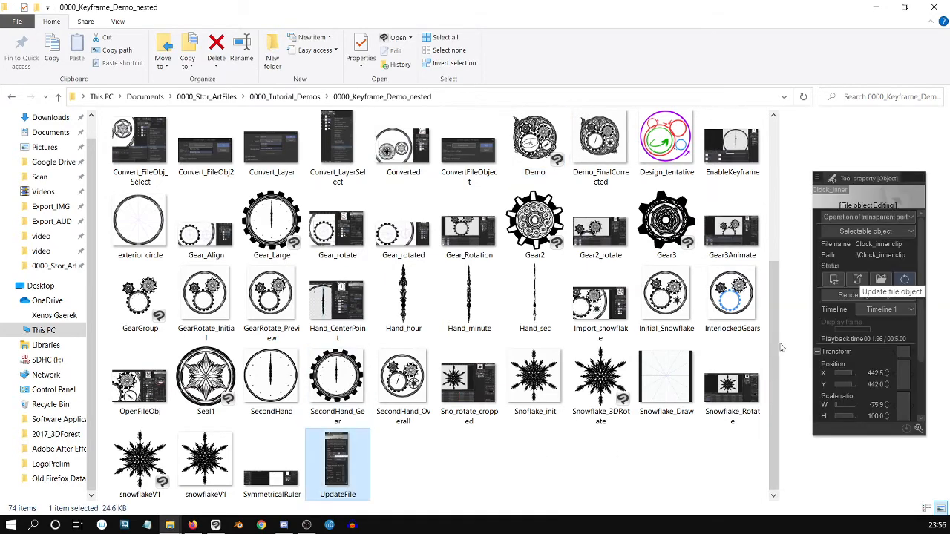
# Step: Look through the full contents of the 0000_Keyframe_Demo_nested folder, leaving no file selected
pyautogui.scroll(5, 776, 379)
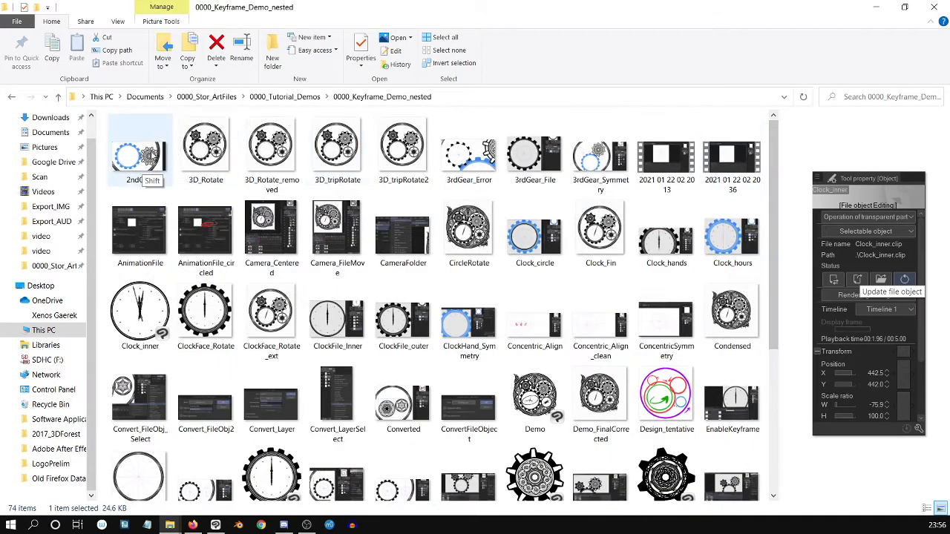
pyautogui.hotkey('ctrl', 'a')
pyautogui.moveTo(776, 254); pyautogui.dragTo(776, 401)
pyautogui.click(737, 472)
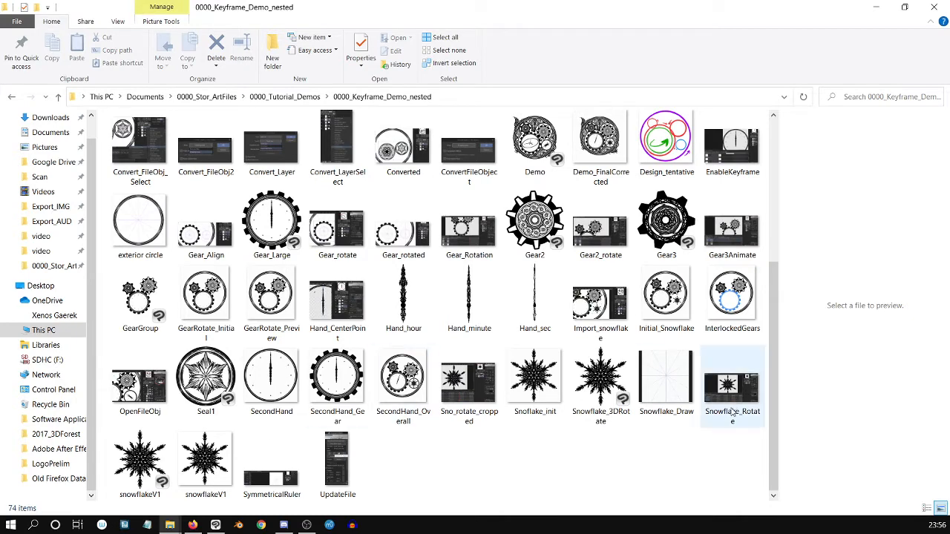
# Step: Select the artwork's linked files together: snowflakeV1, Snowflake_3DRotate, Gear3, Gear2, Gear_Large, Demo, Hand_hour, Hand_minute, Hand_sec and Clock_inner
pyautogui.click(149, 468)
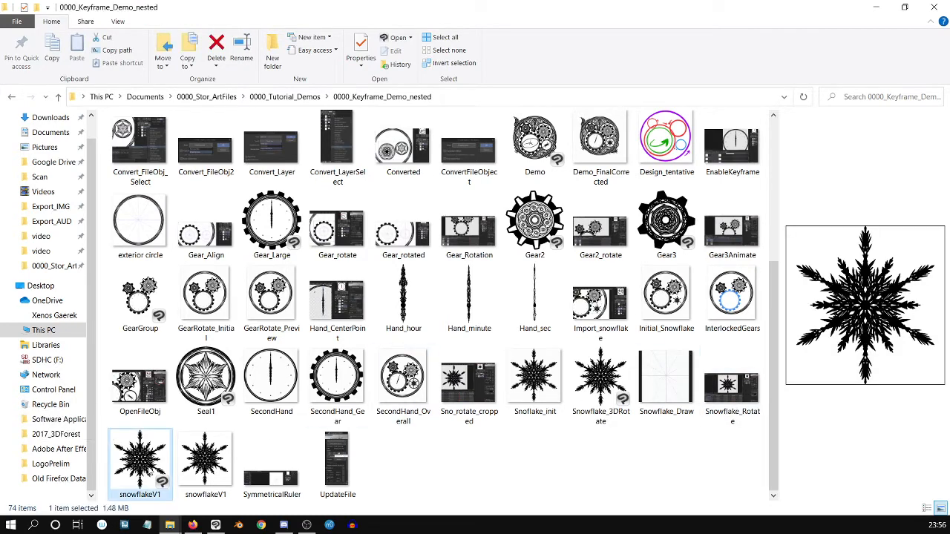
pyautogui.keyDown('ctrl'); pyautogui.click(612, 394); pyautogui.keyUp('ctrl')
pyautogui.keyDown('ctrl'); pyautogui.click(671, 219); pyautogui.keyUp('ctrl')
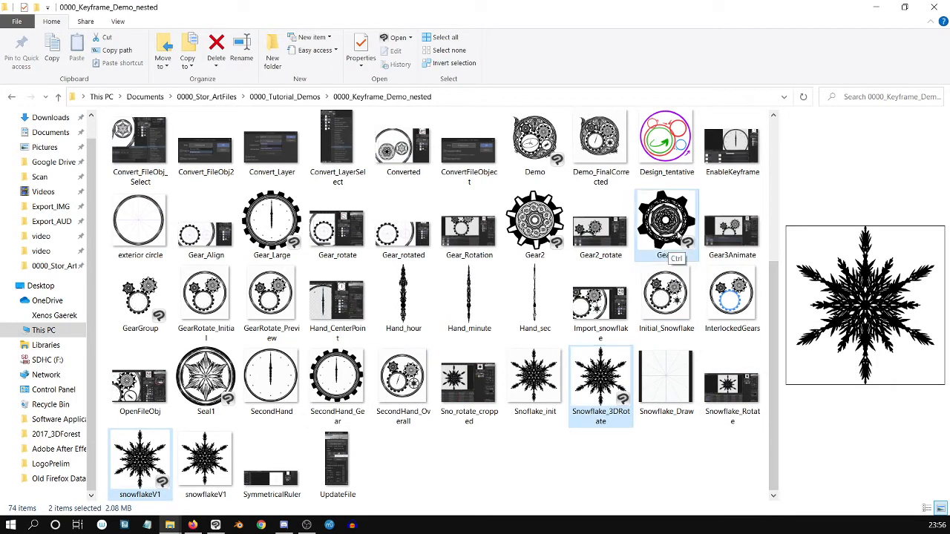
pyautogui.keyDown('ctrl'); pyautogui.click(538, 233); pyautogui.keyUp('ctrl')
pyautogui.keyDown('ctrl'); pyautogui.click(272, 223); pyautogui.keyUp('ctrl')
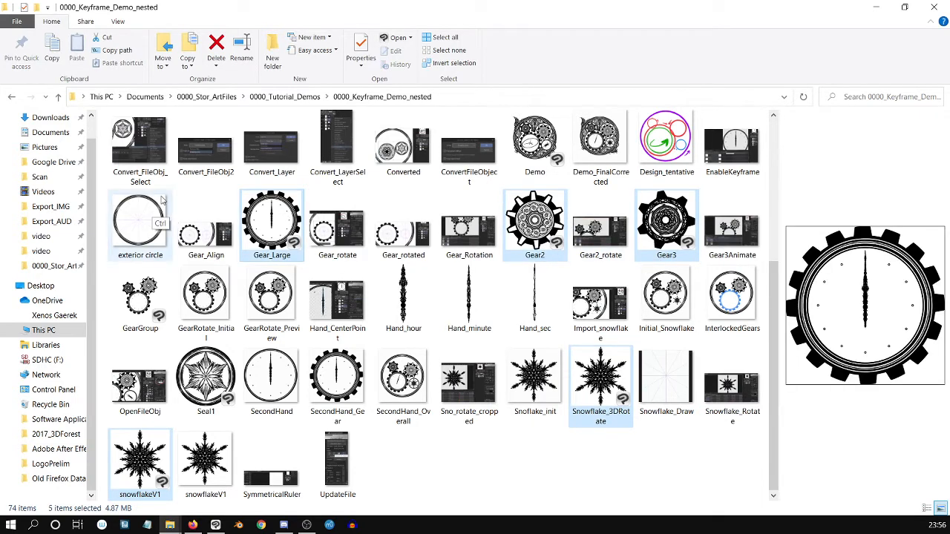
pyautogui.keyDown('ctrl'); pyautogui.click(534, 145); pyautogui.keyUp('ctrl')
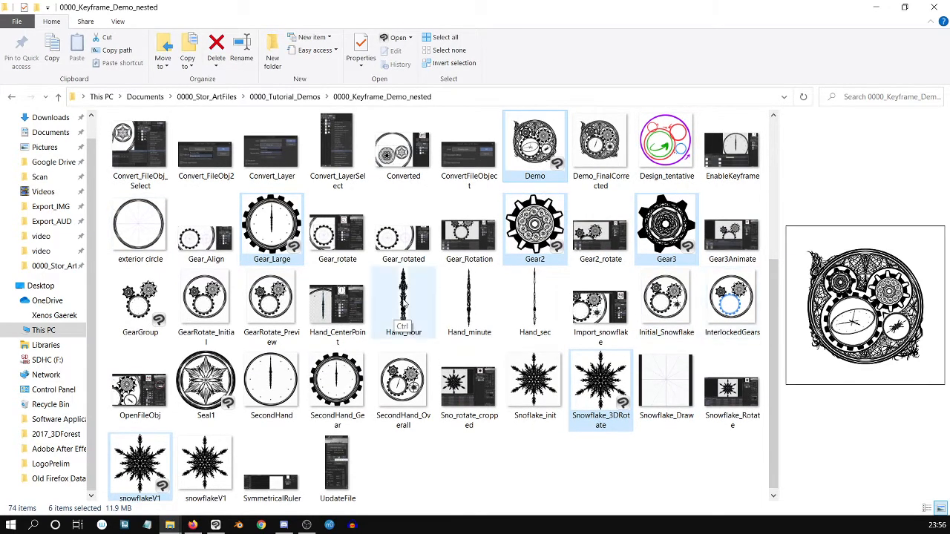
pyautogui.keyDown('ctrl'); pyautogui.click(544, 321); pyautogui.keyUp('ctrl')
pyautogui.keyDown('ctrl'); pyautogui.click(477, 304); pyautogui.keyUp('ctrl')
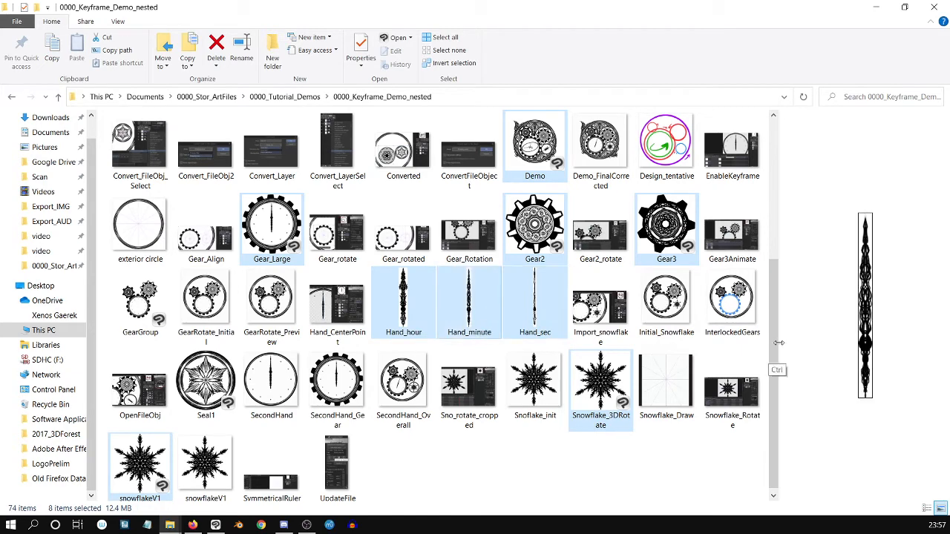
pyautogui.moveTo(775, 362); pyautogui.dragTo(746, 215)
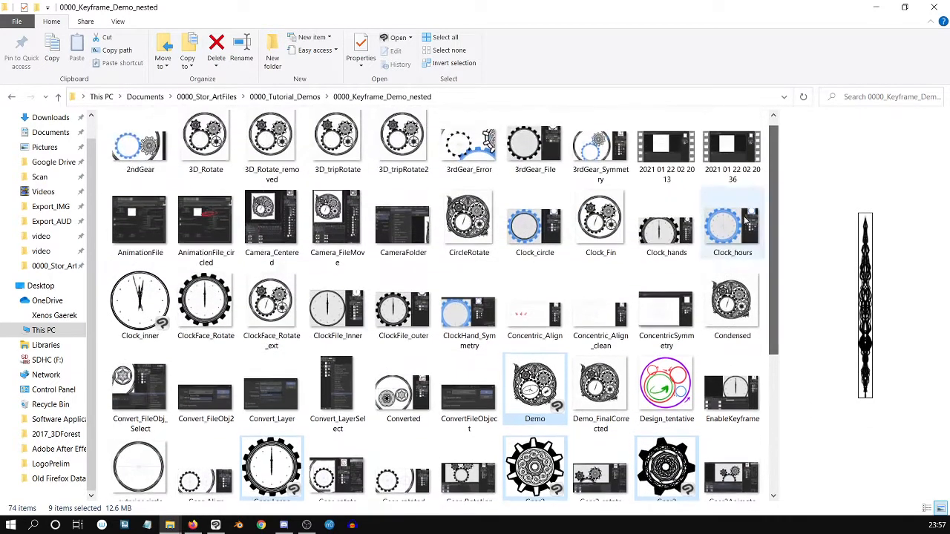
pyautogui.keyDown('ctrl'); pyautogui.click(149, 304); pyautogui.keyUp('ctrl')
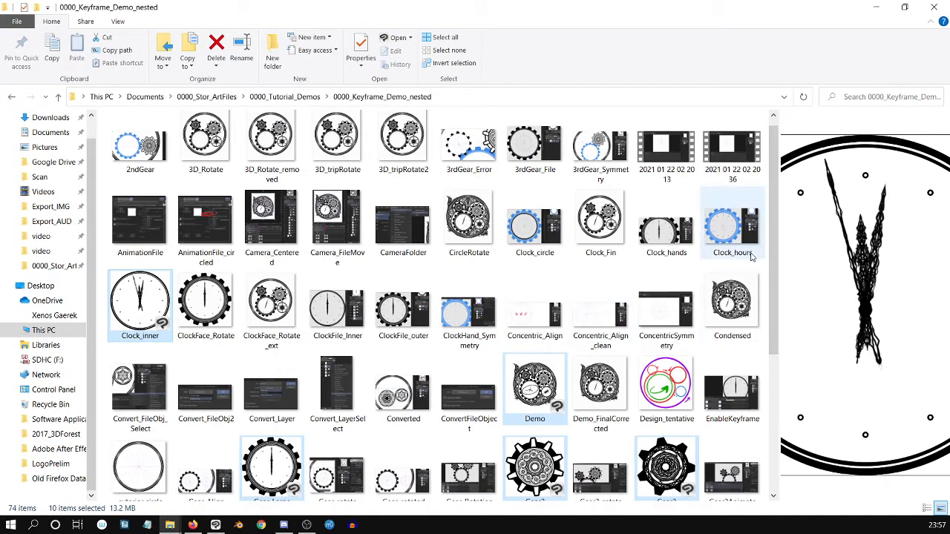
# Step: Look over the selected files across the folder and return to the Demo canvas in Clip Studio Paint
pyautogui.moveTo(773, 230); pyautogui.dragTo(769, 450)
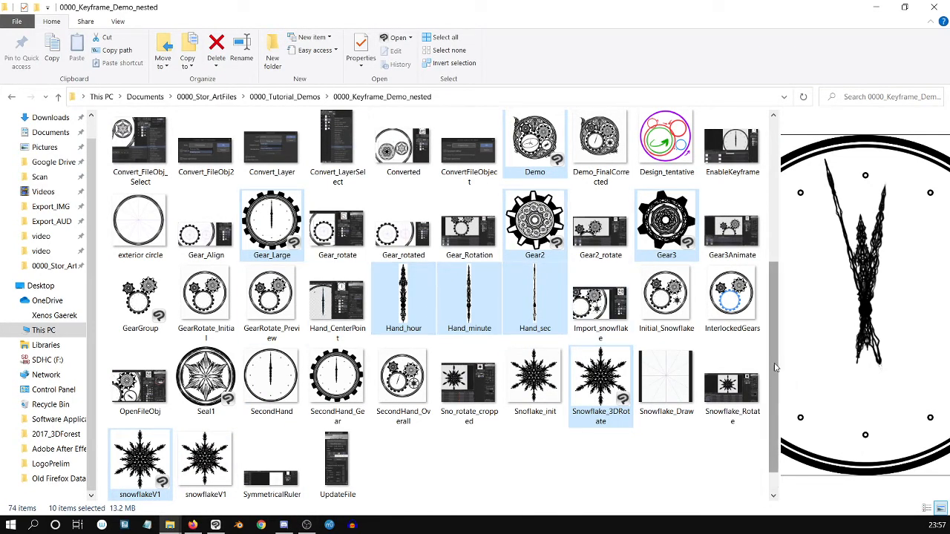
pyautogui.scroll(5, 773, 334)
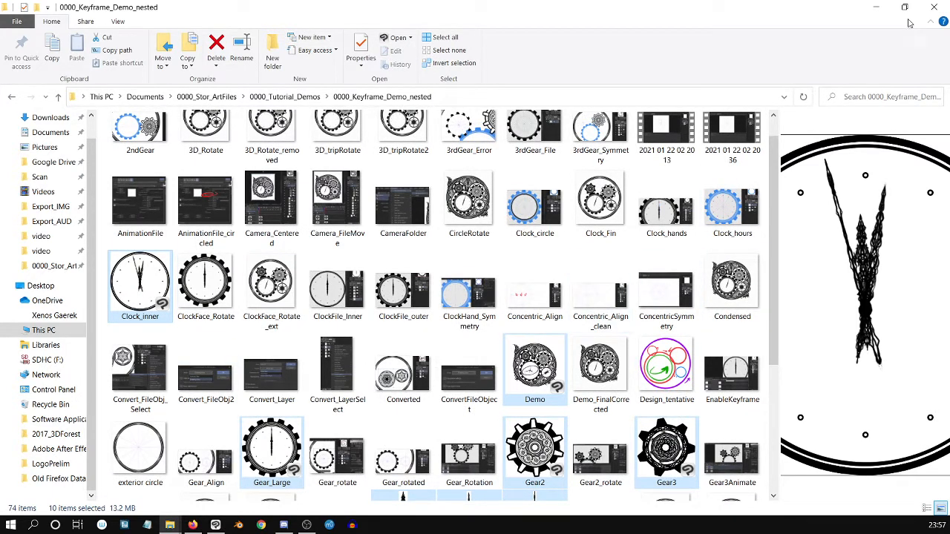
pyautogui.click(874, 9)
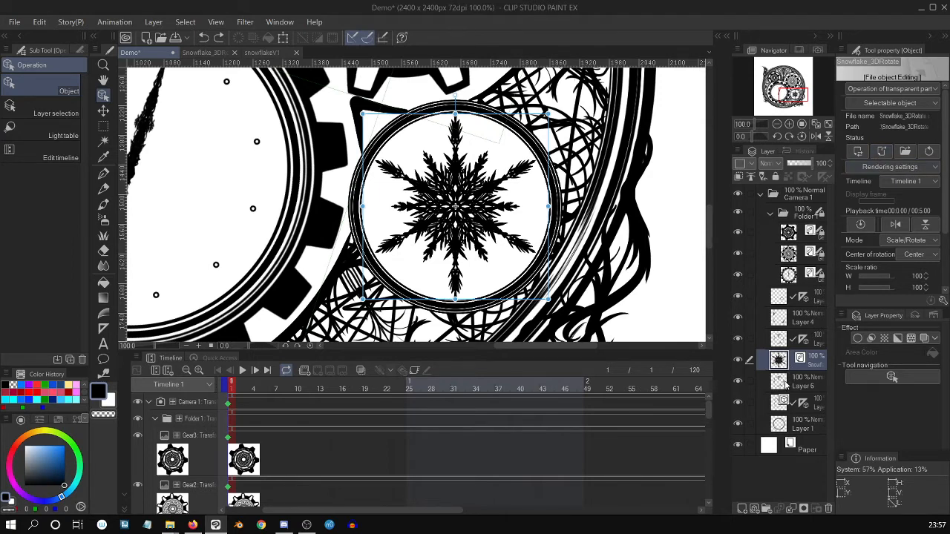
# Step: Save the Demo file and show the area around the snowflake at 66.7%
pyautogui.moveTo(710, 217)
pyautogui.mouseDown()
pyautogui.moveTo(709, 186)
pyautogui.moveTo(709, 214)
pyautogui.moveTo(721, 217)
pyautogui.mouseUp()
pyautogui.scroll(-1, 709, 190)
pyautogui.scroll(1, 694, 257)
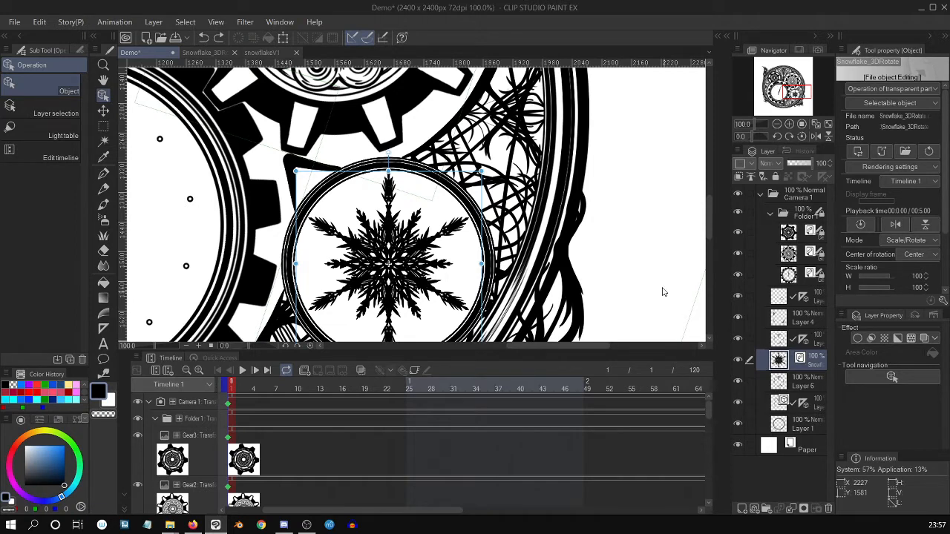
pyautogui.hotkey('ctrl', 's')
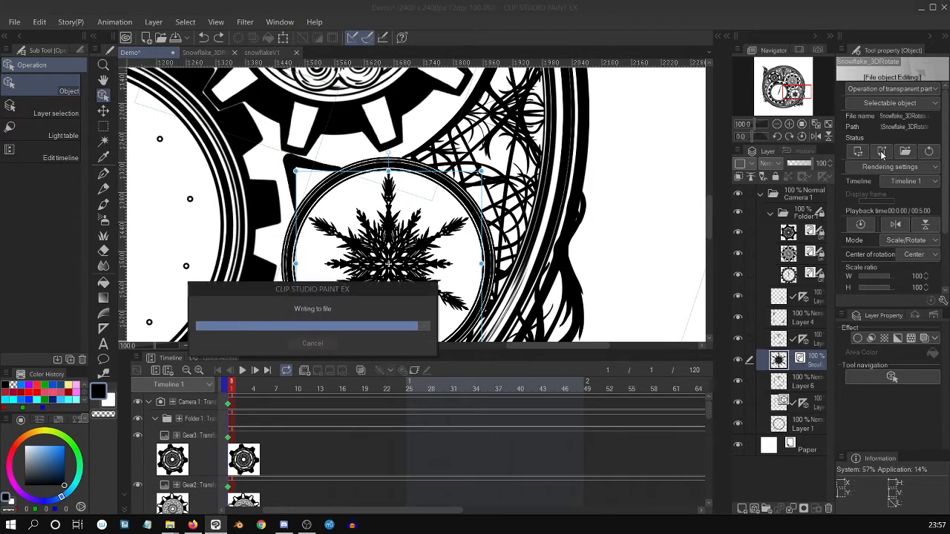
pyautogui.hotkey('ctrl', '-')
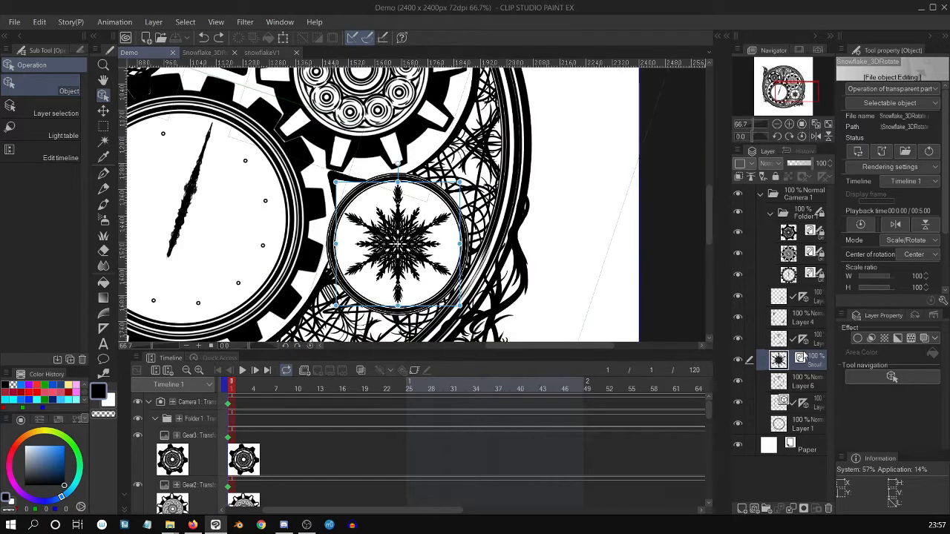
# Step: Open the snowflake file object's source to inspect the snowflakeV1 canvas, and return to the Demo canvas
pyautogui.click(882, 152)
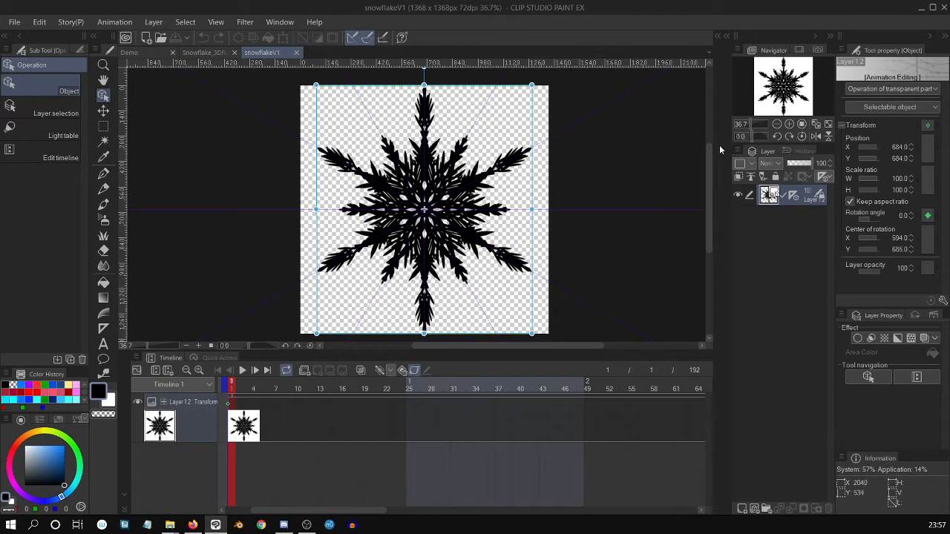
pyautogui.moveTo(708, 196); pyautogui.dragTo(708, 193)
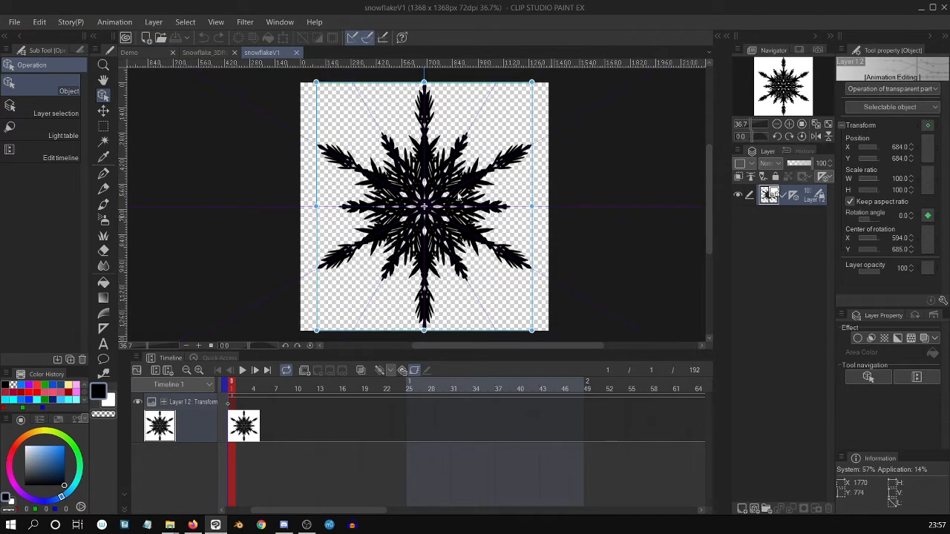
pyautogui.click(146, 53)
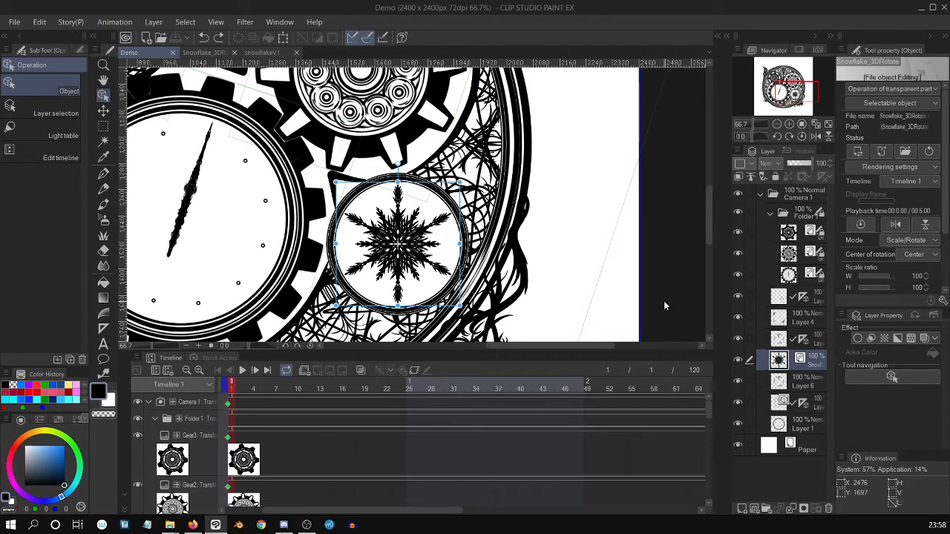
# Step: Switch to the file manager and browse from 0000_Stor_ArtFiles through 00000_Assets into the Assets_Animation folder
pyautogui.moveTo(170, 525)
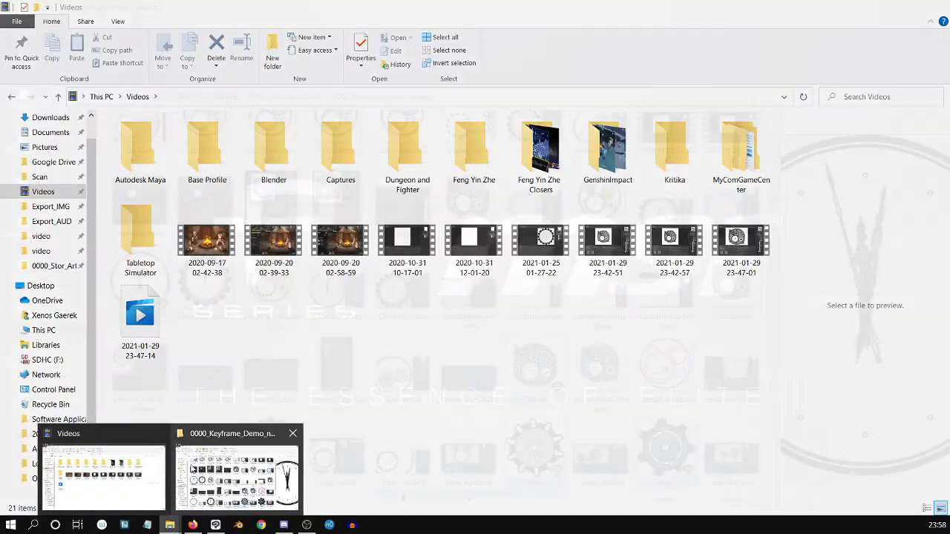
pyautogui.click(192, 469)
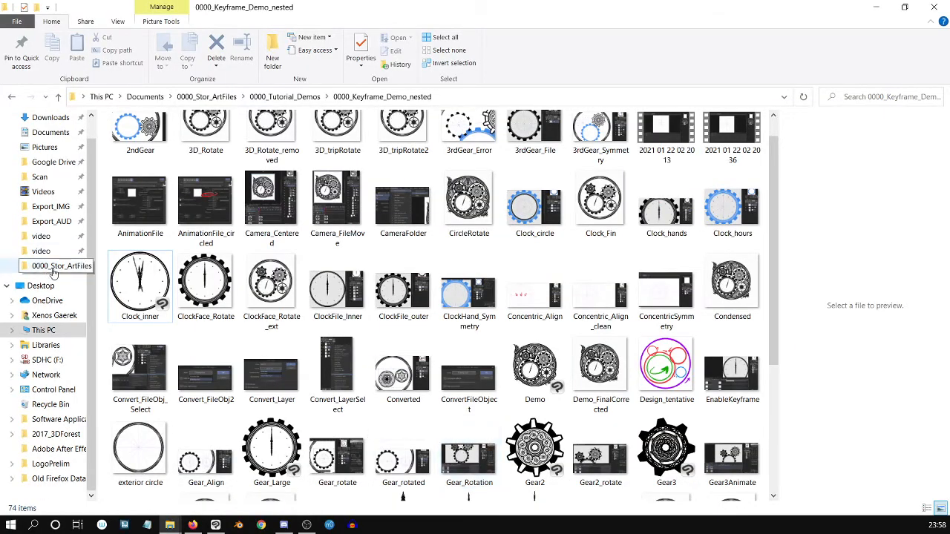
pyautogui.click(52, 266)
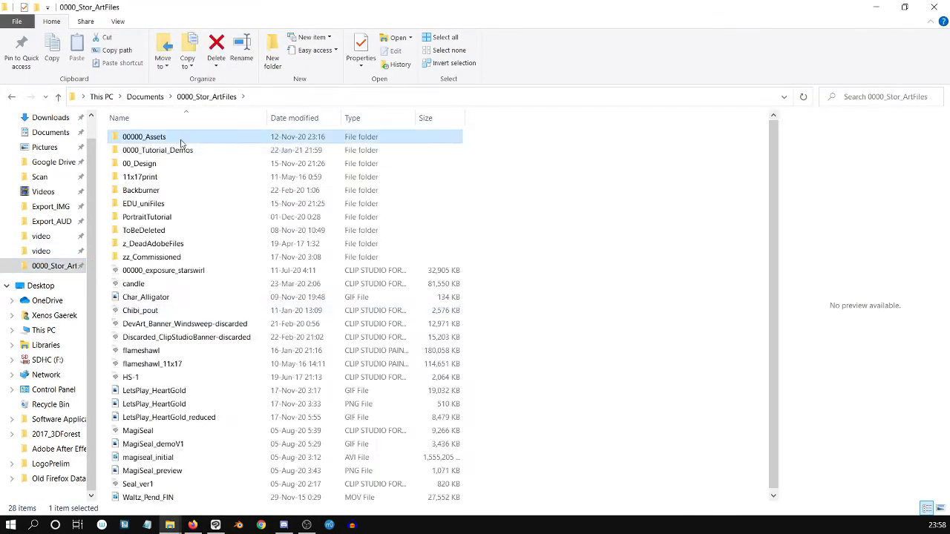
pyautogui.doubleClick(182, 137)
pyautogui.doubleClick(210, 143)
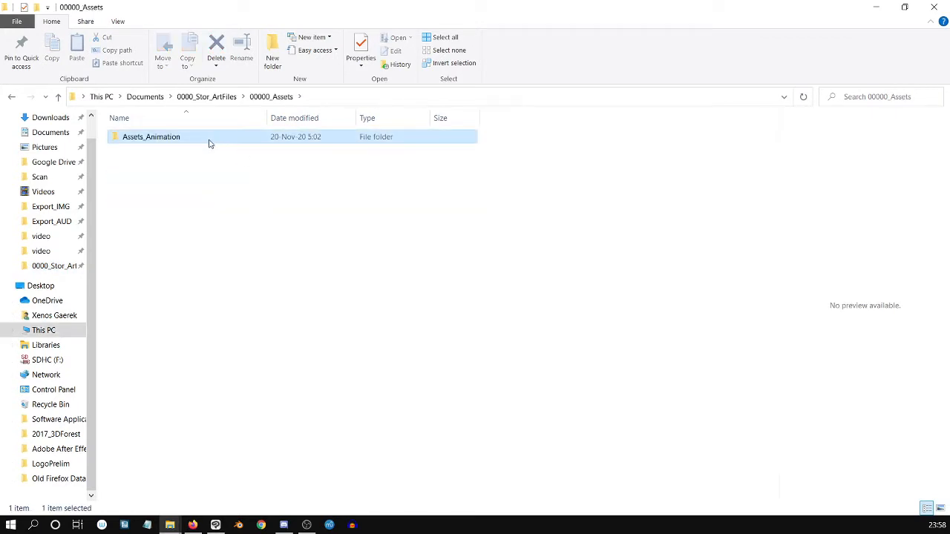
# Step: Go back to the 0000_Keyframe_Demo_nested folder, preview the Demo_FinalCorrected image and switch to Clip Studio Paint
pyautogui.click(54, 266)
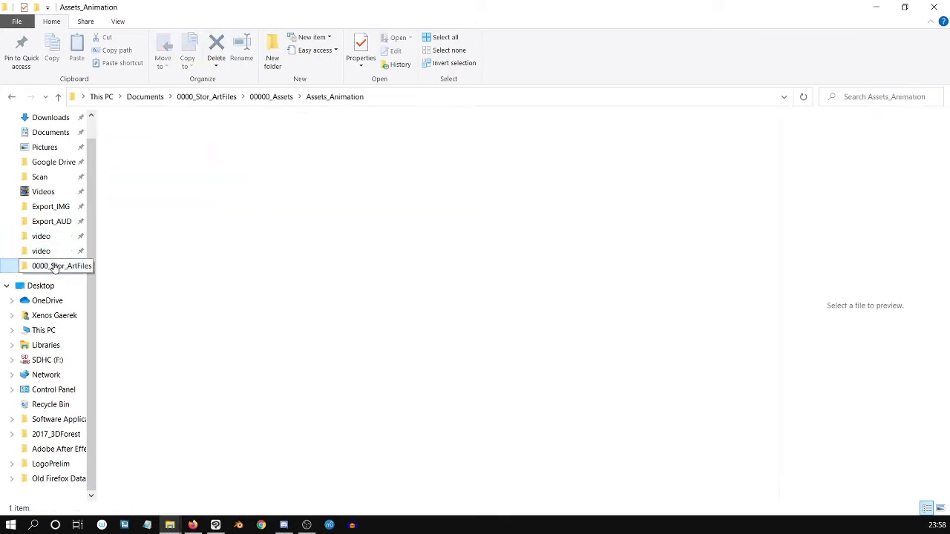
pyautogui.doubleClick(196, 156)
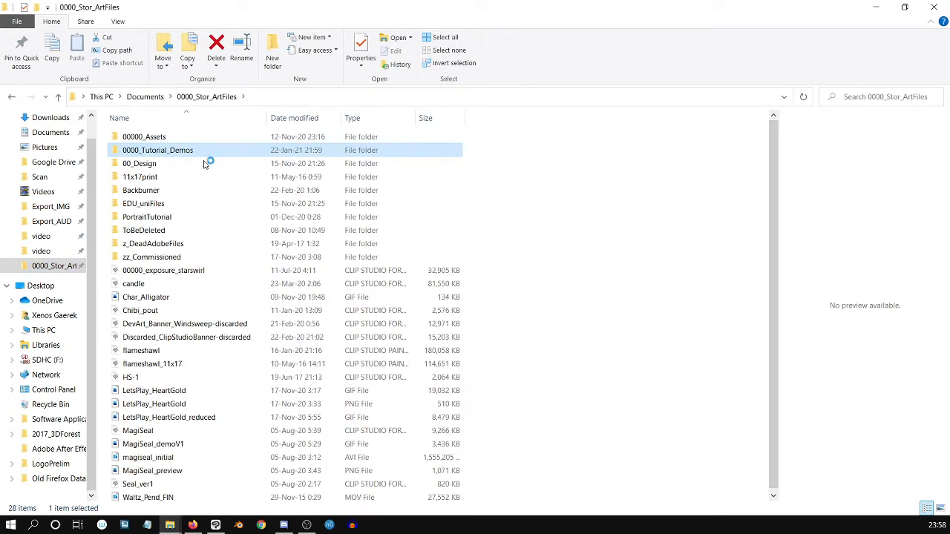
pyautogui.doubleClick(199, 152)
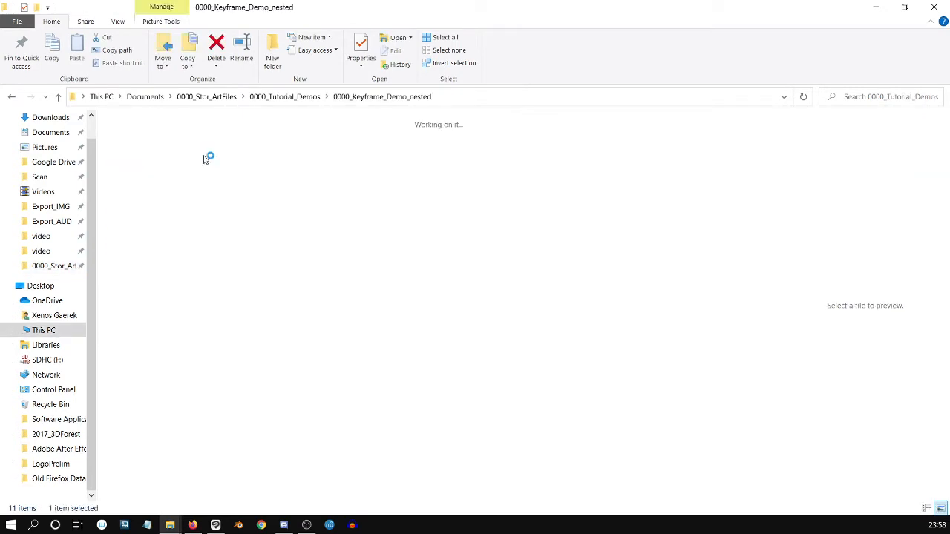
pyautogui.click(600, 394)
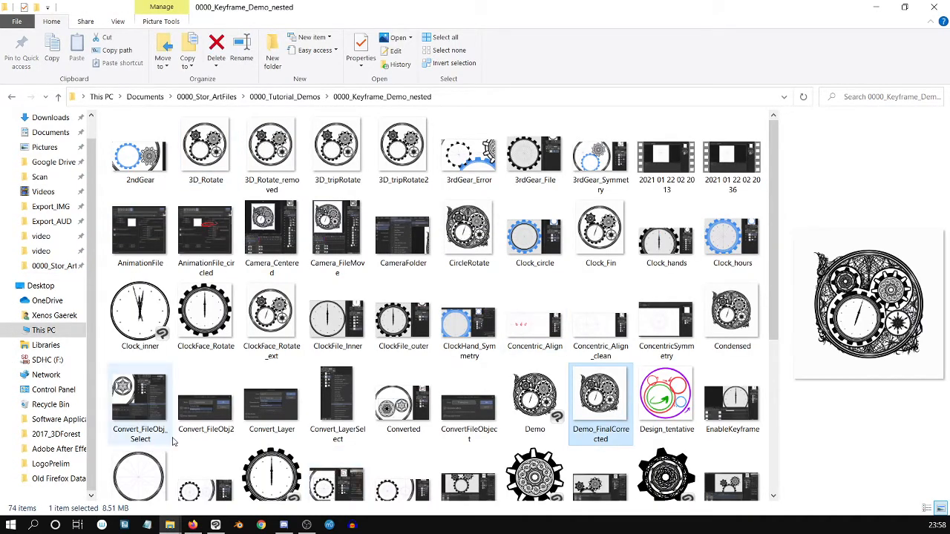
pyautogui.click(215, 525)
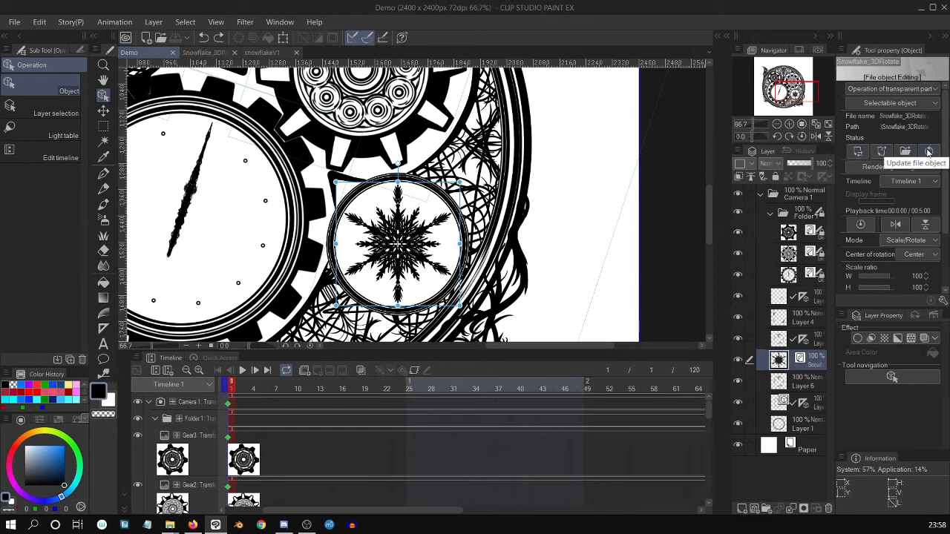
# Step: Update the snowflake file object in Demo, and apply a red layer color effect to the snowflake layer in snowflakeV1
pyautogui.click(927, 154)
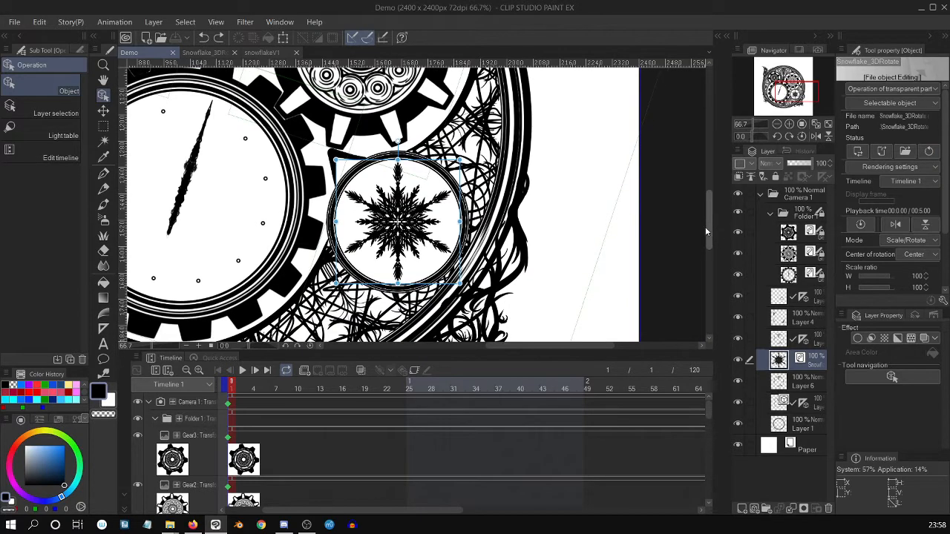
pyautogui.click(208, 53)
pyautogui.click(272, 53)
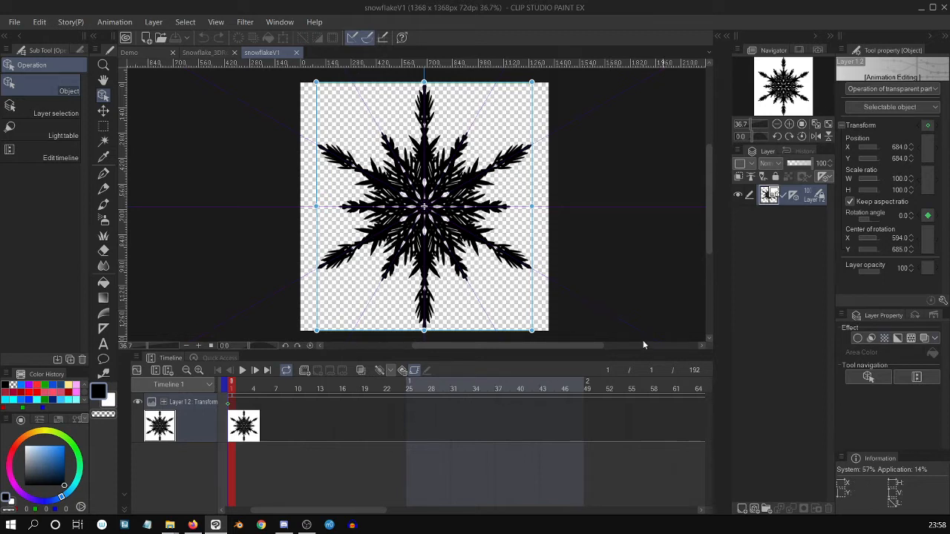
pyautogui.moveTo(588, 346); pyautogui.dragTo(600, 348)
pyautogui.click(924, 339)
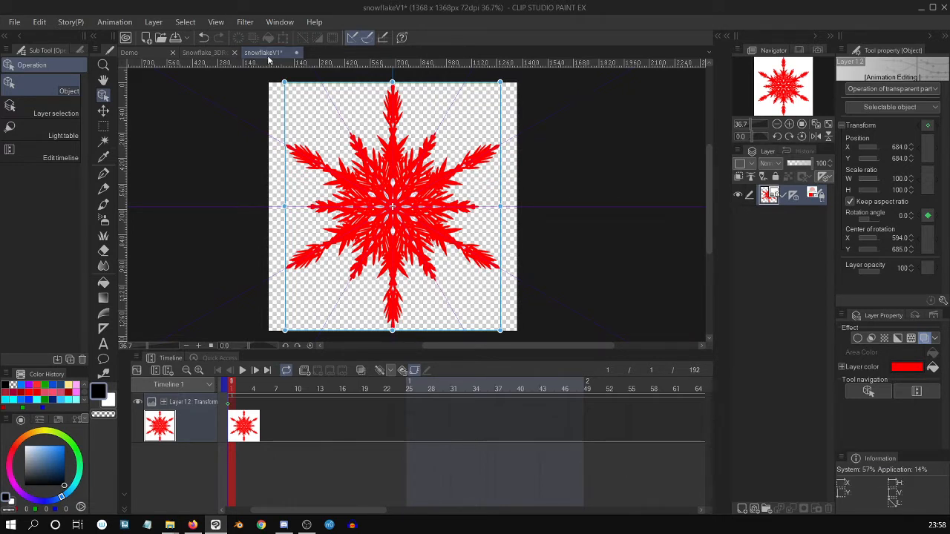
# Step: Compare Snowflake_3DRotate with the recolored snowflakeV1, update its nested snowflakeV1 file object and return to the Demo canvas
pyautogui.click(213, 57)
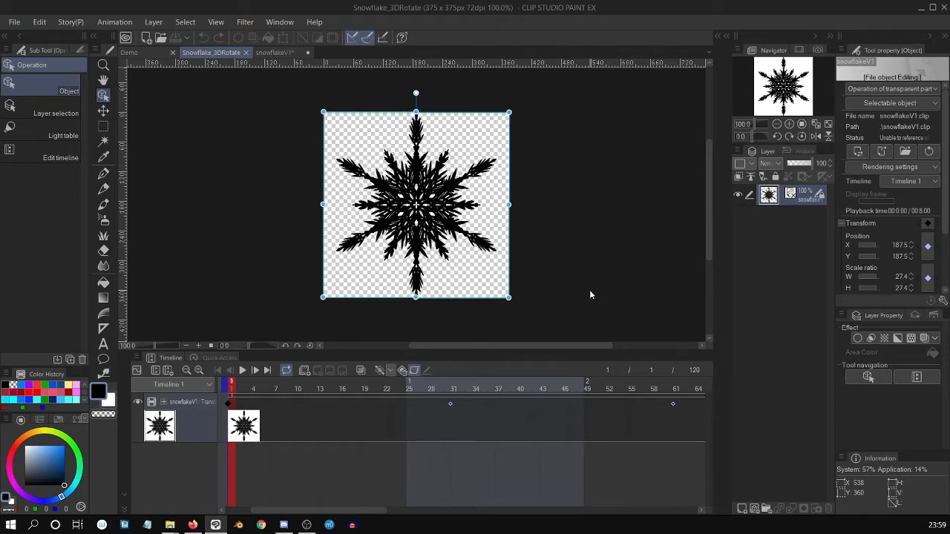
pyautogui.click(277, 56)
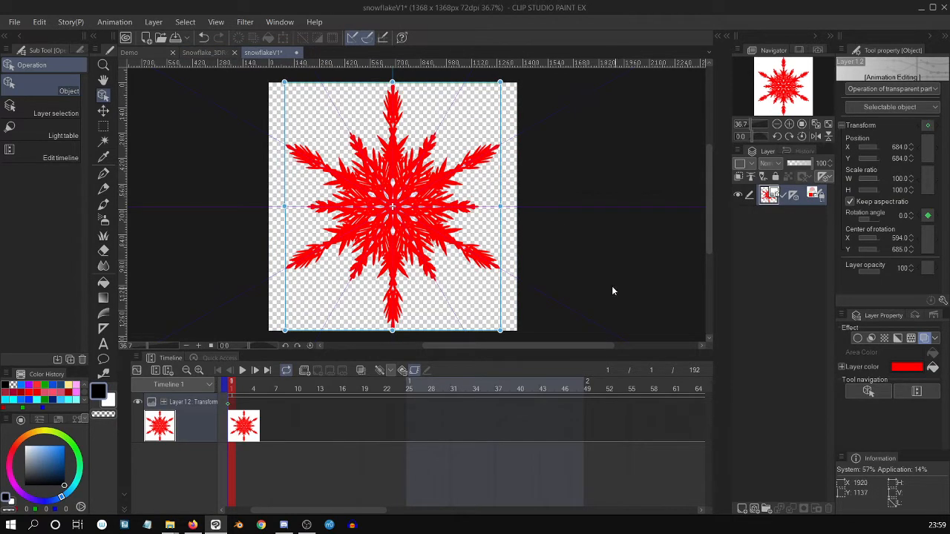
pyautogui.click(215, 55)
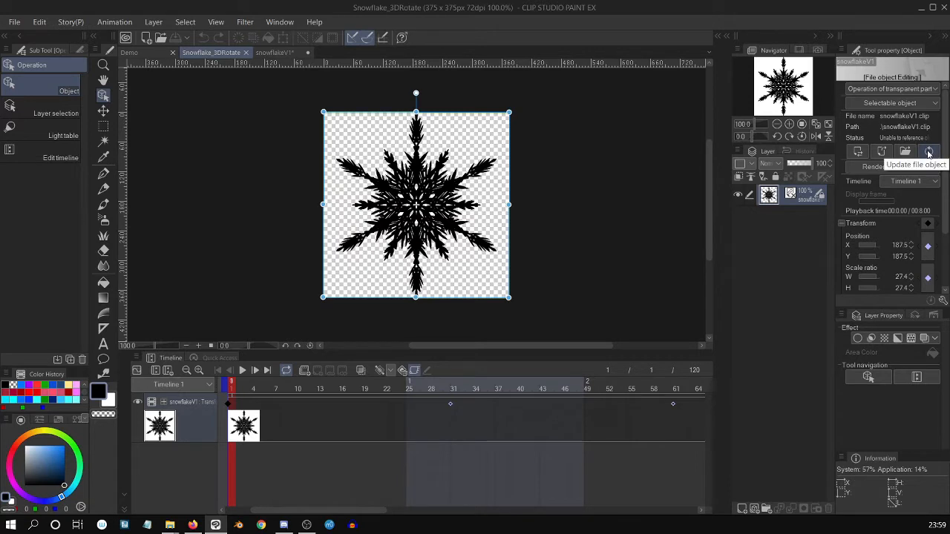
pyautogui.click(929, 152)
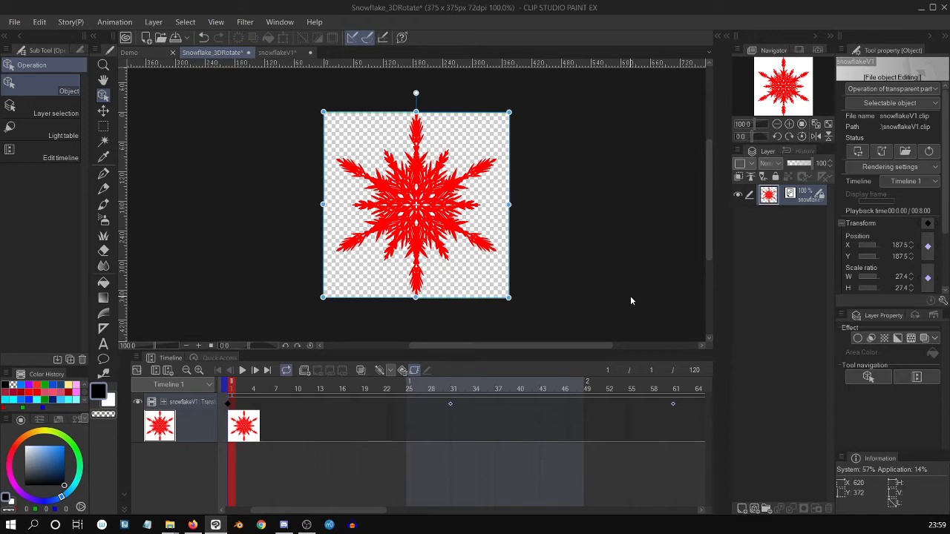
pyautogui.click(154, 53)
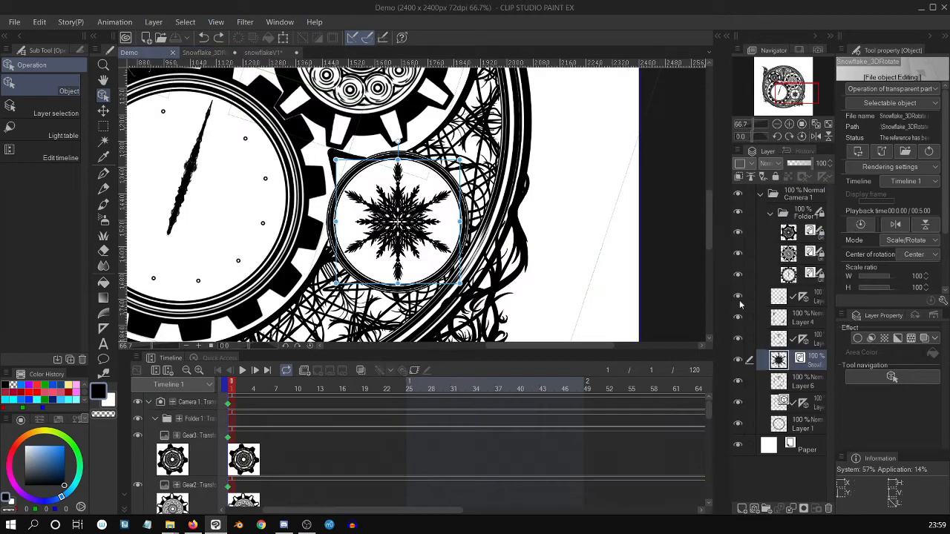
# Step: Update the Snowflake_3DRotate file object in Demo, revert the snowflakeV1 source to black and save the linked documents
pyautogui.click(928, 151)
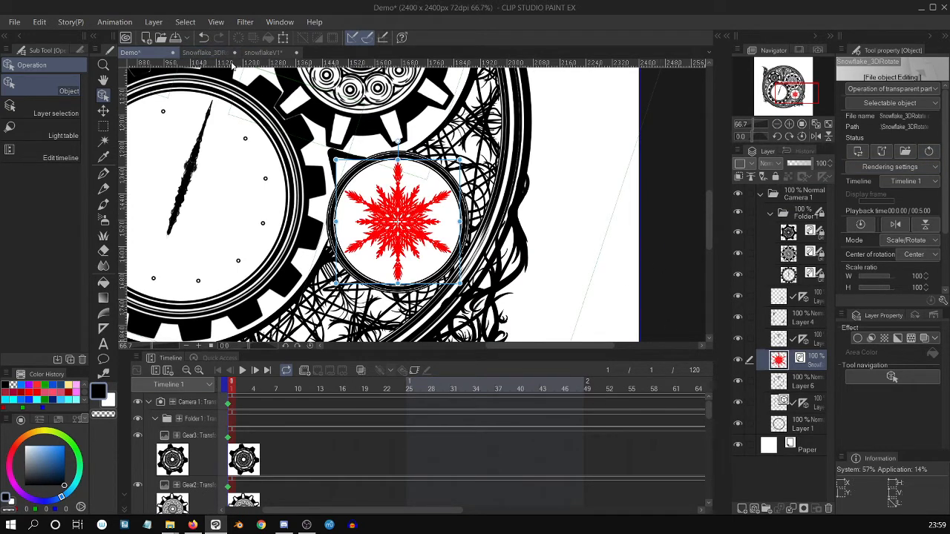
pyautogui.click(267, 55)
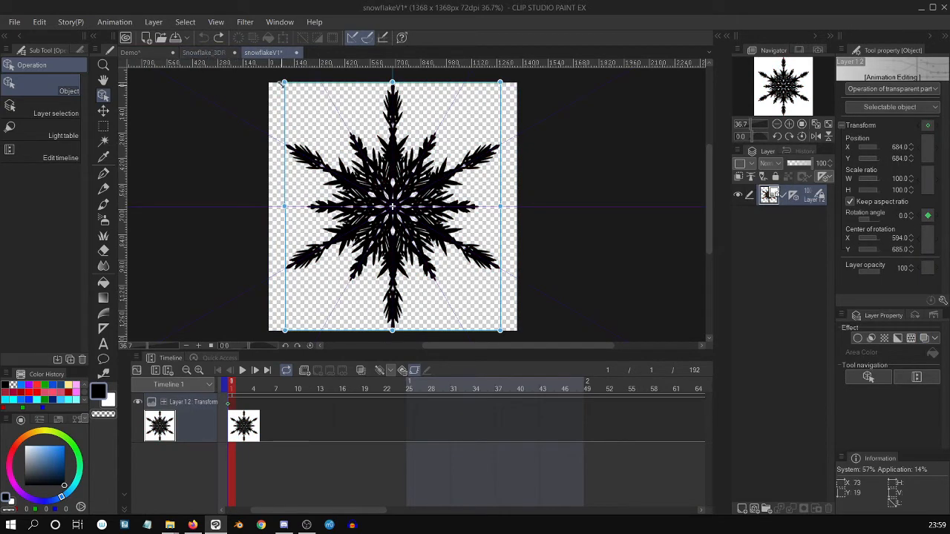
pyautogui.click(211, 53)
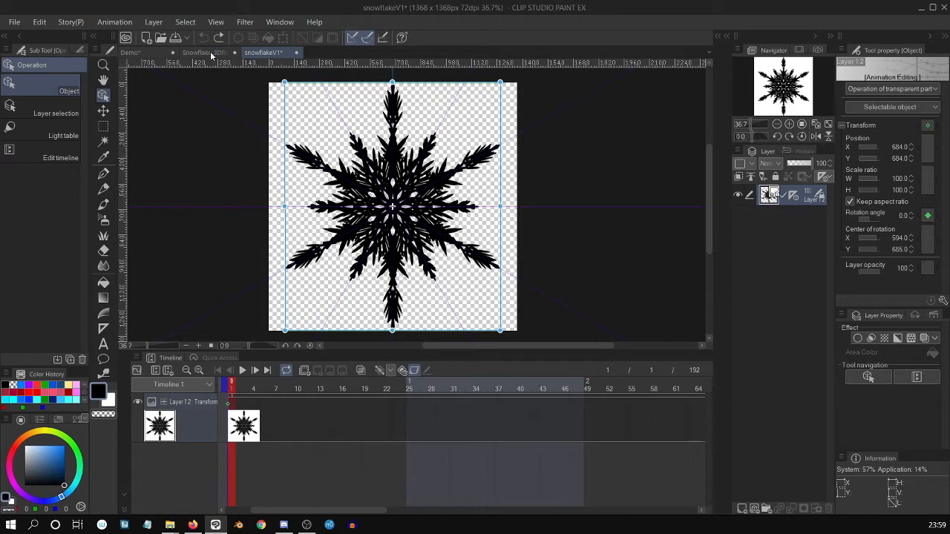
pyautogui.click(146, 51)
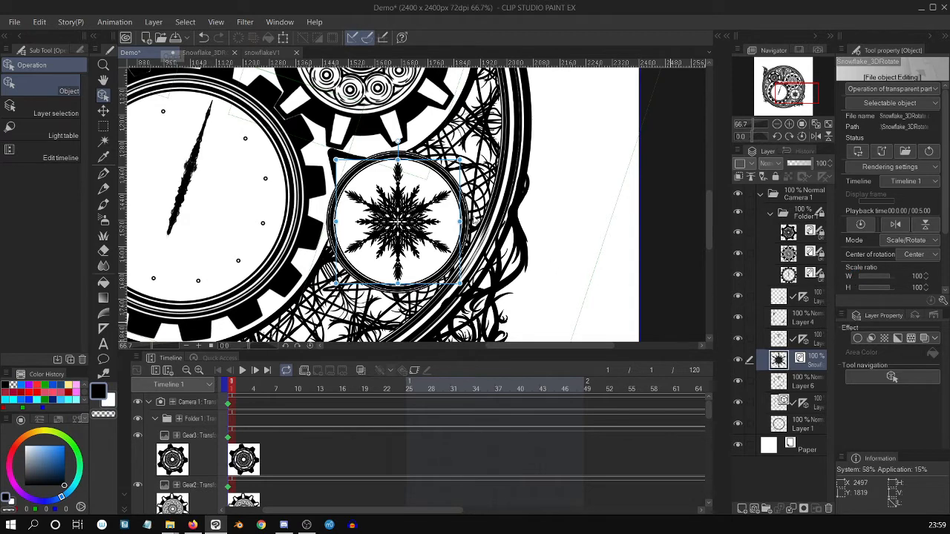
pyautogui.hotkey('ctrl', 's')
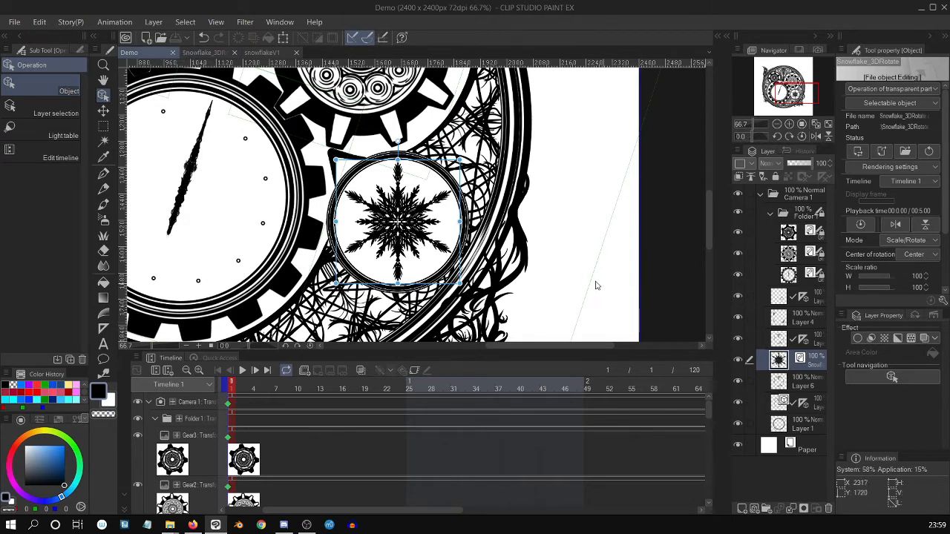
# Step: Apply a red layer color effect to snowflakeV1 and try updating Demo's Snowflake_3DRotate file object directly
pyautogui.click(264, 52)
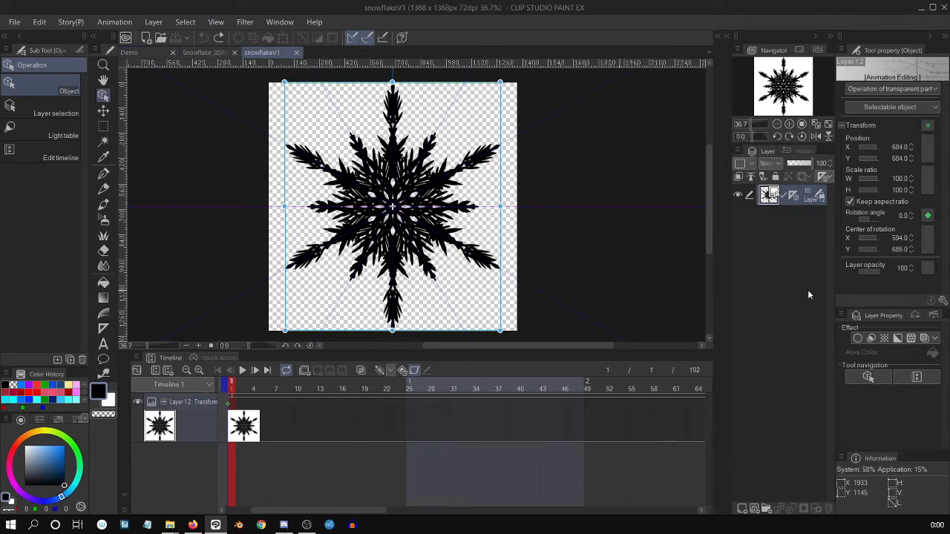
pyautogui.click(925, 338)
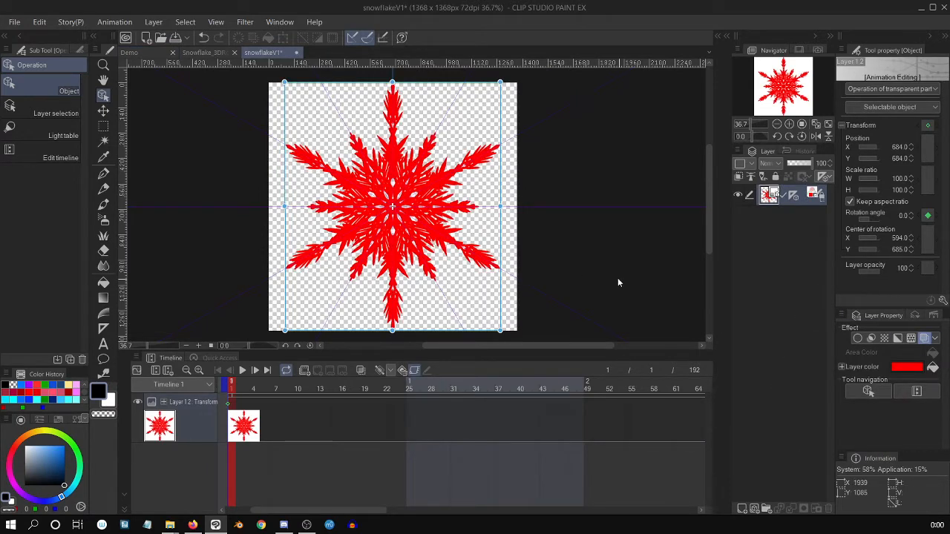
pyautogui.click(203, 53)
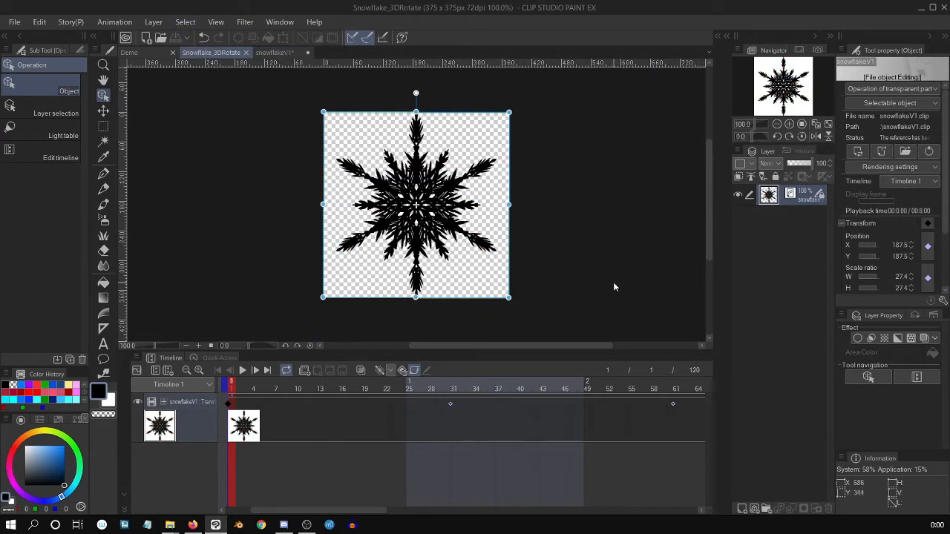
pyautogui.click(144, 55)
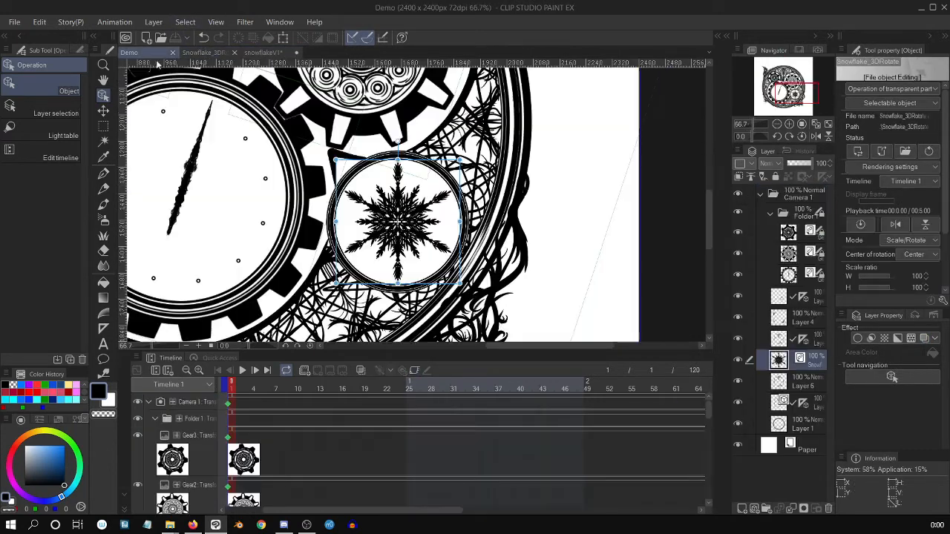
pyautogui.click(929, 152)
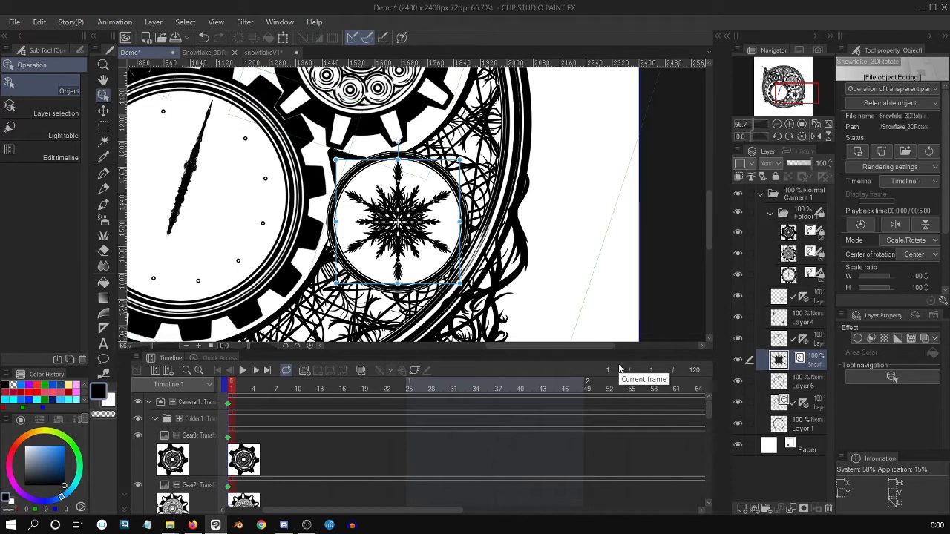
# Step: Update the snowflakeV1 file object in Snowflake_3DRotate, and refresh the Snowflake_3DRotate file object in Demo
pyautogui.click(211, 52)
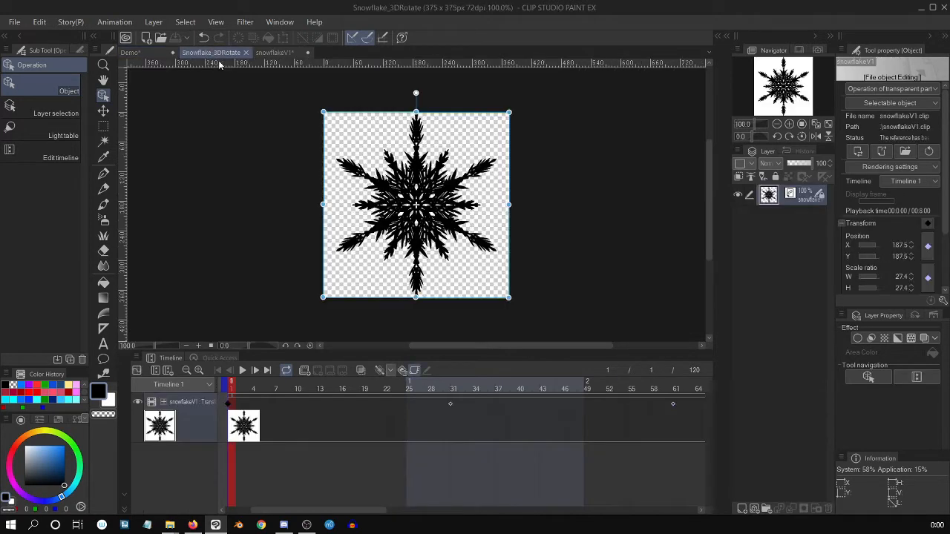
pyautogui.click(287, 53)
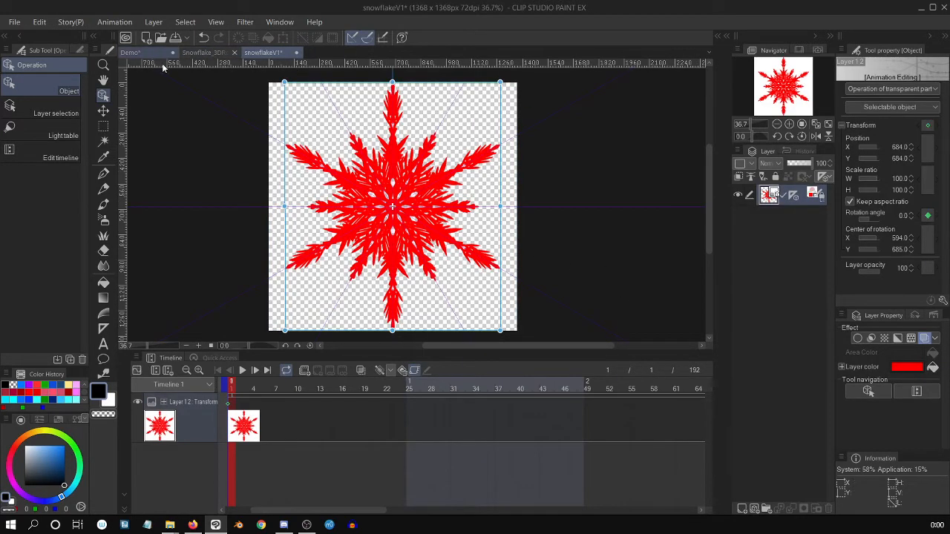
pyautogui.click(130, 52)
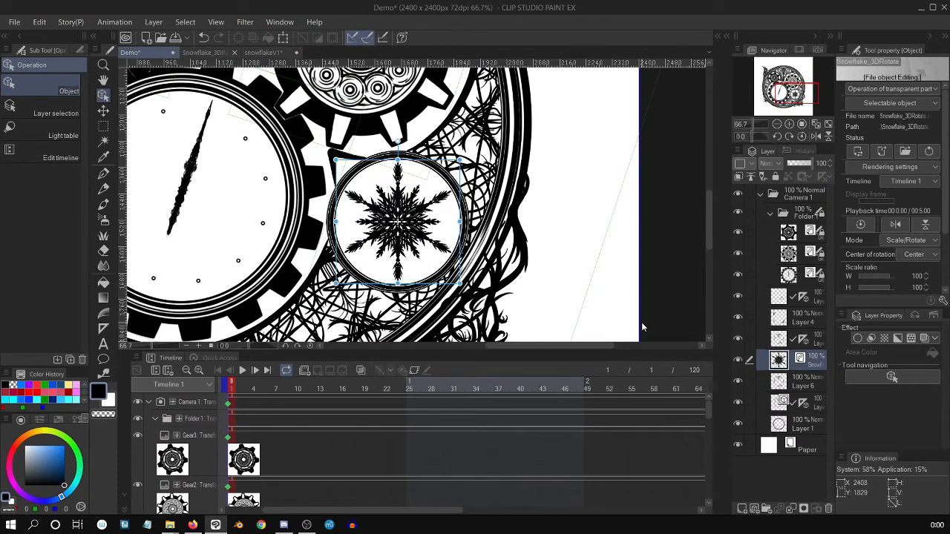
pyautogui.click(207, 53)
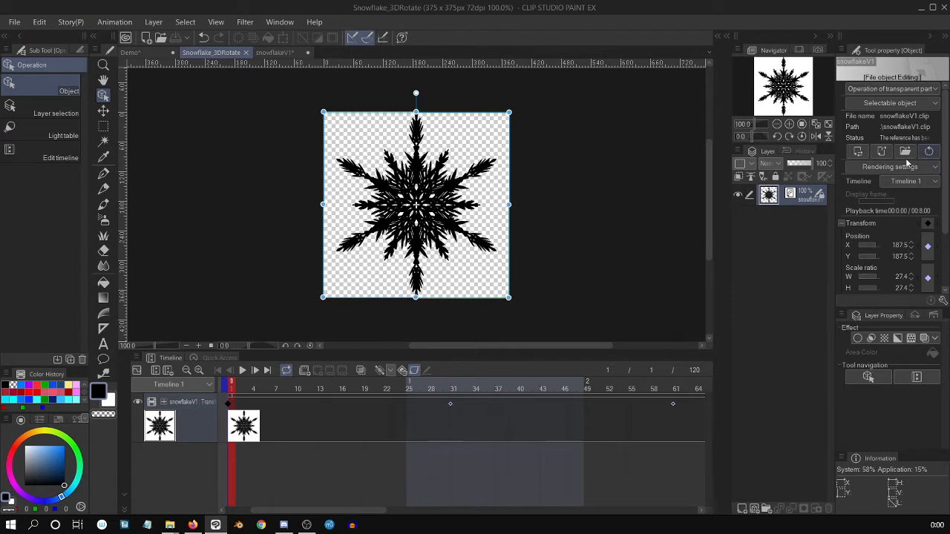
pyautogui.click(152, 53)
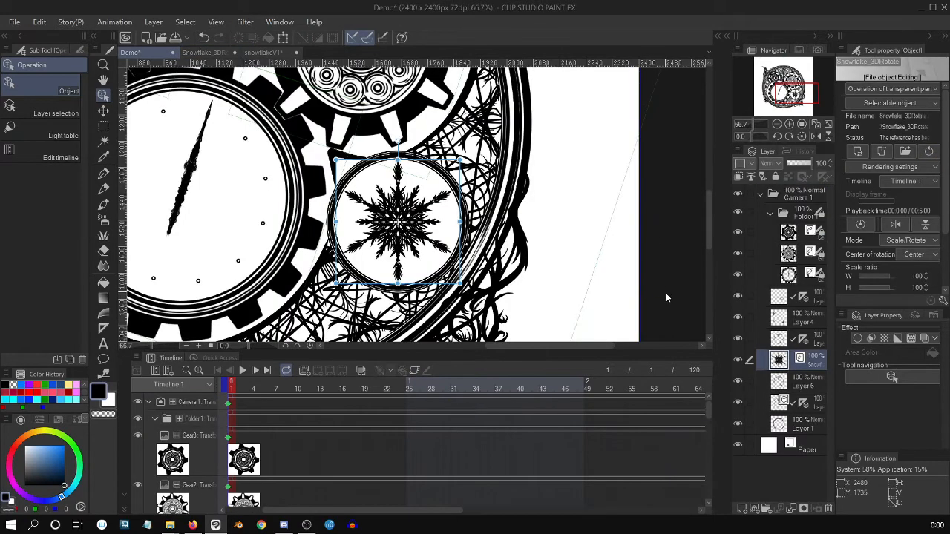
pyautogui.click(929, 151)
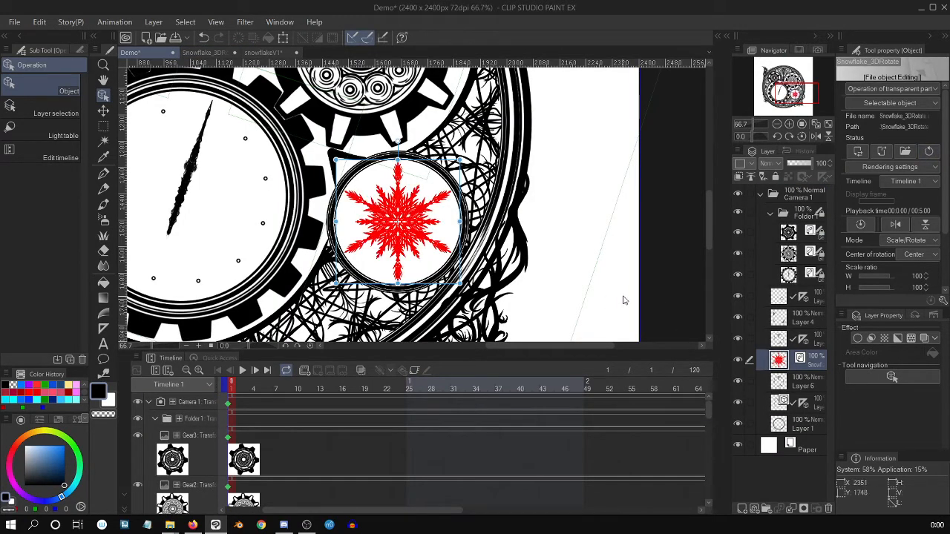
# Step: Compare the snowflake across Demo, Snowflake_3DRotate and snowflakeV1 to examine how the nested file objects are linked
pyautogui.click(212, 53)
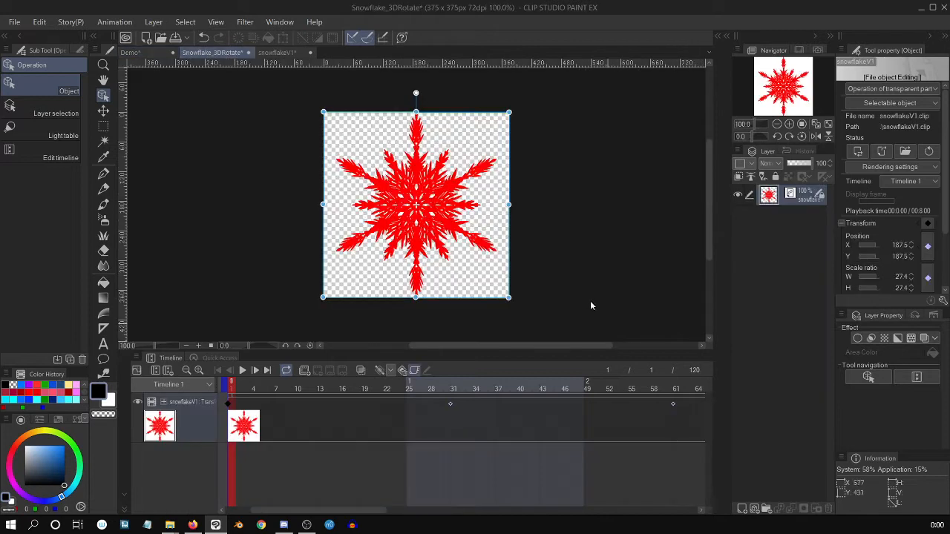
pyautogui.click(155, 54)
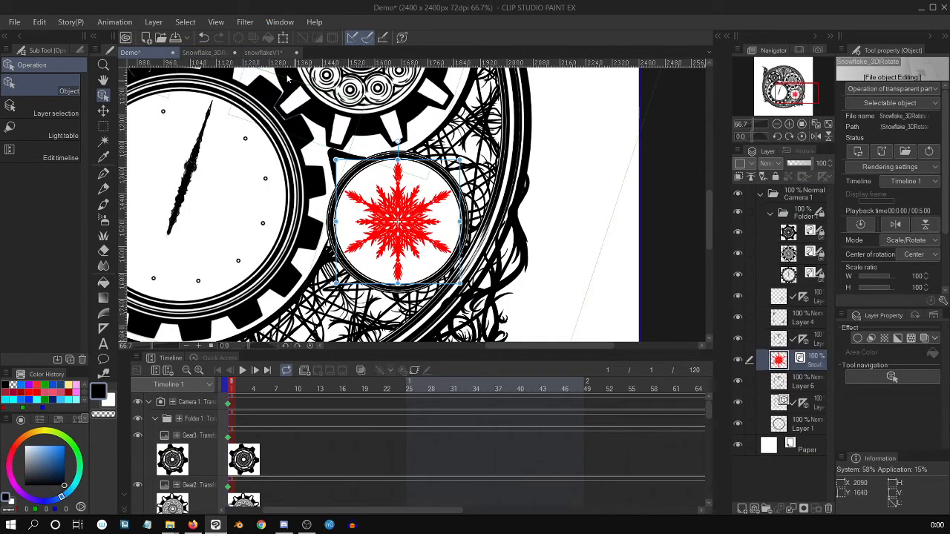
pyautogui.click(270, 54)
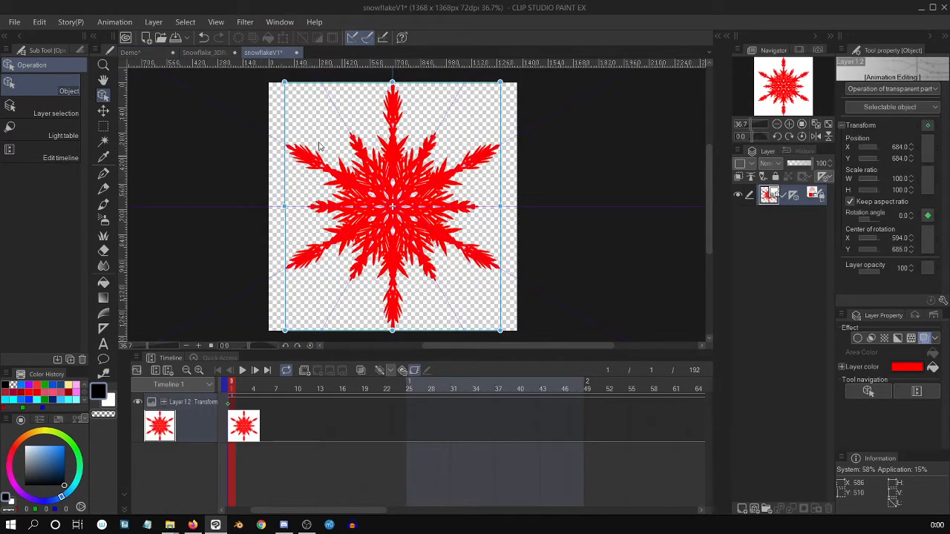
pyautogui.click(212, 53)
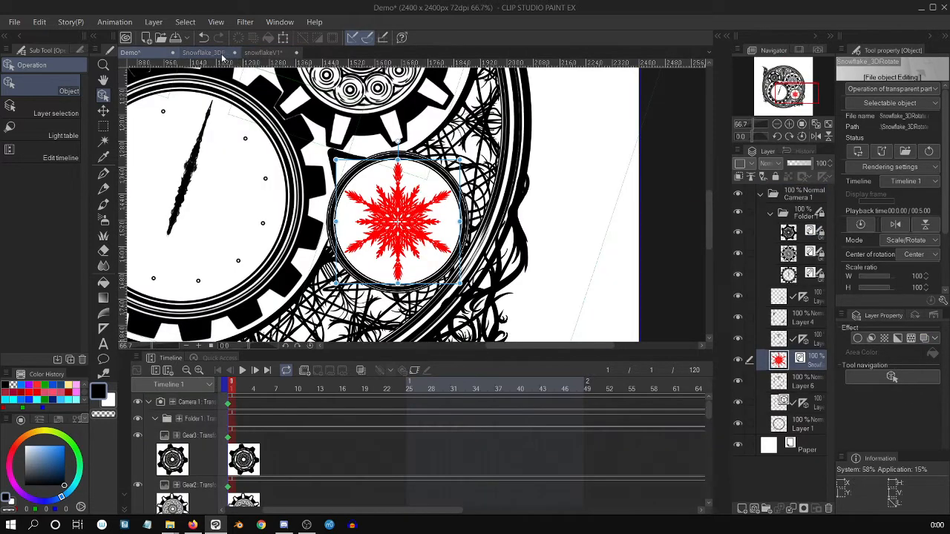
pyautogui.click(216, 55)
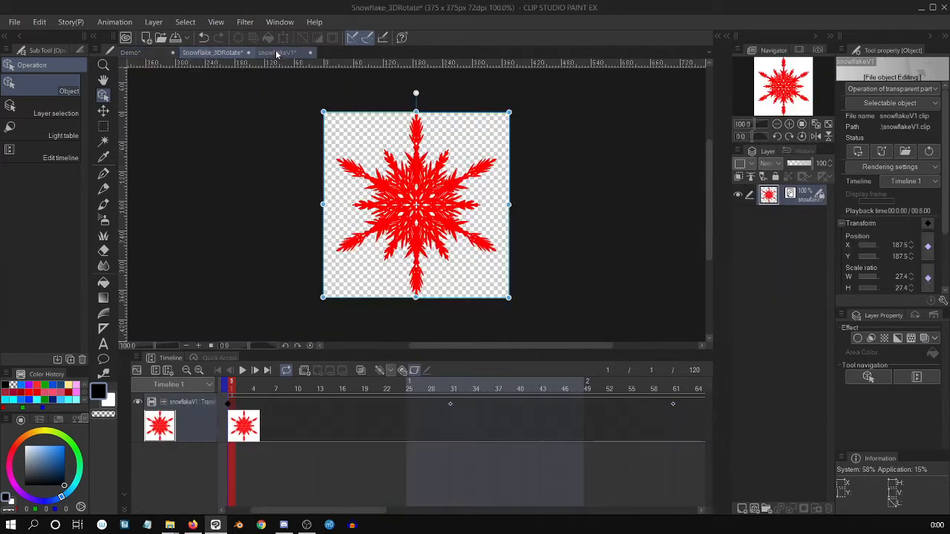
pyautogui.click(275, 53)
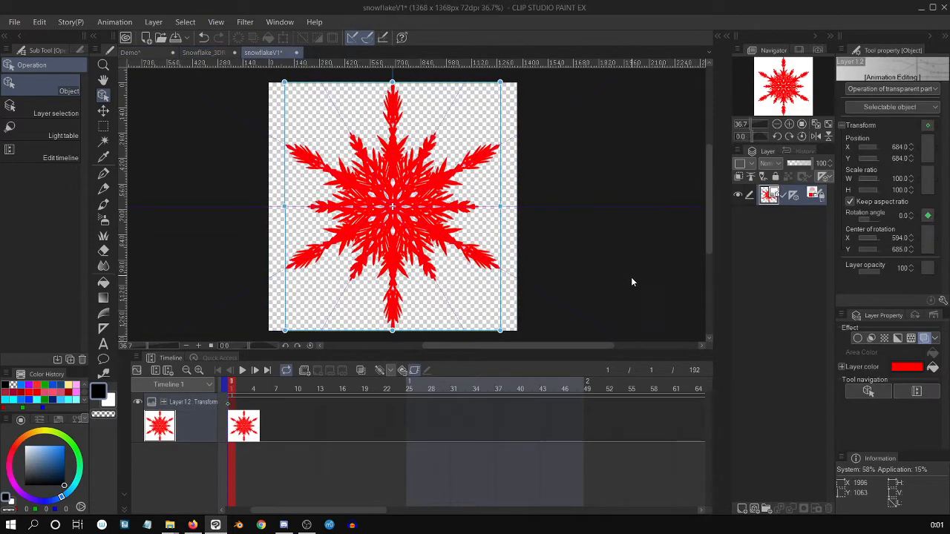
pyautogui.click(146, 53)
pyautogui.click(208, 53)
pyautogui.click(267, 54)
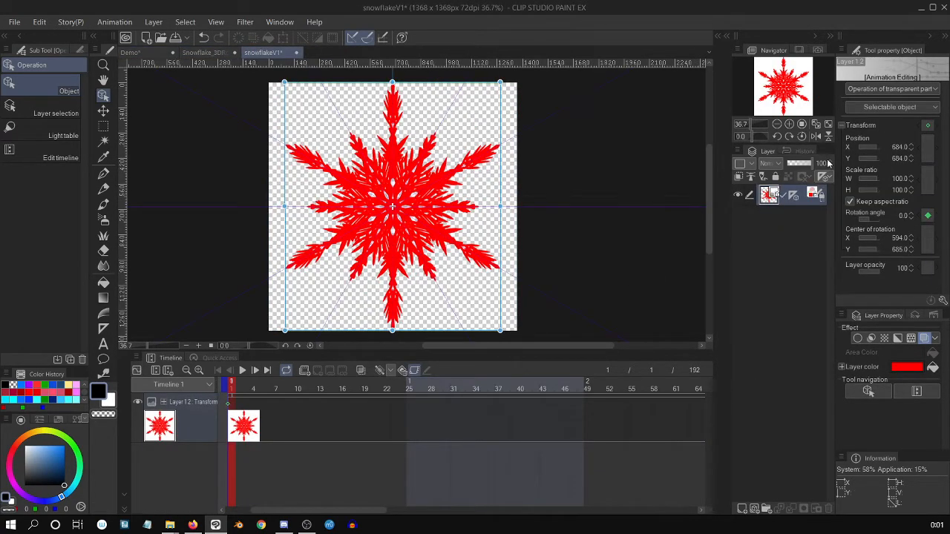
pyautogui.click(209, 53)
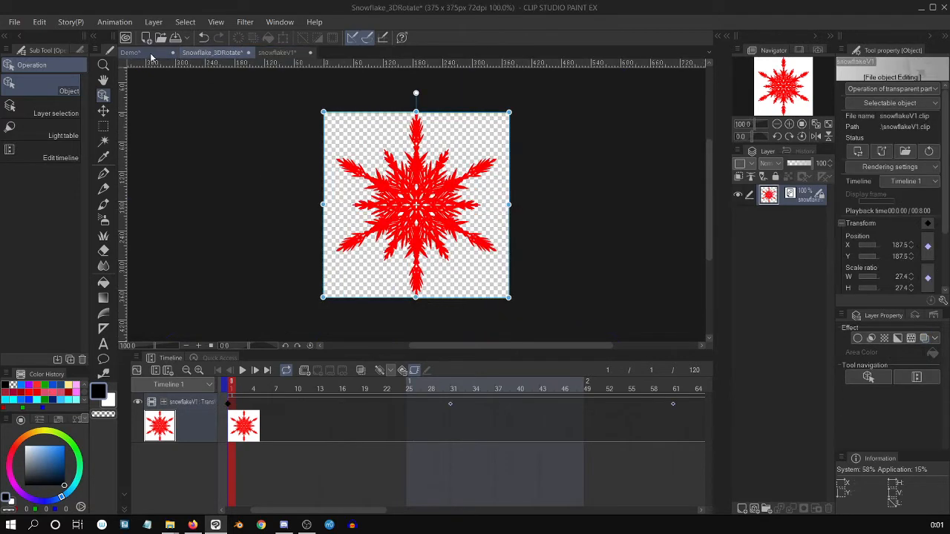
pyautogui.click(152, 54)
# Step: Remove the red layer color effect from the snowflakeV1 layer, and save Snowflake_3DRotate and Demo
pyautogui.click(281, 55)
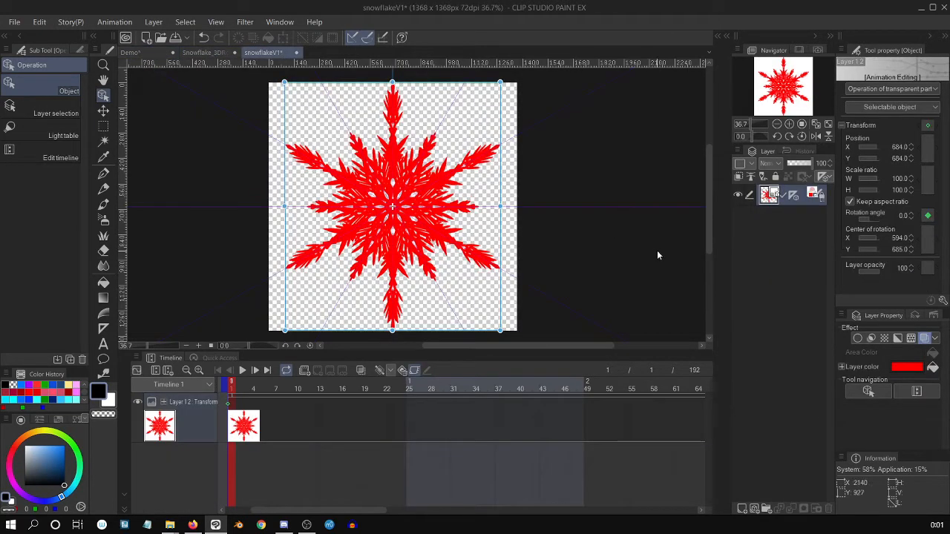
pyautogui.click(924, 339)
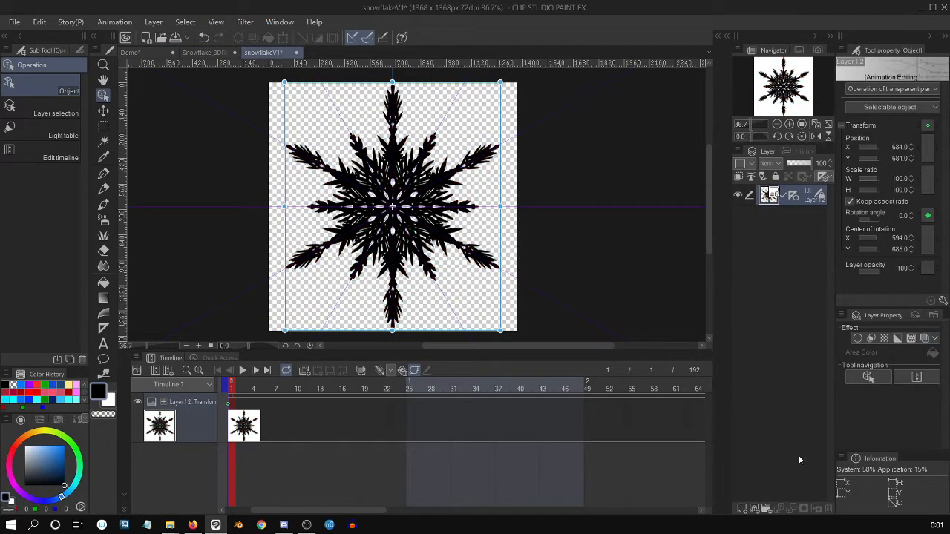
pyautogui.click(213, 54)
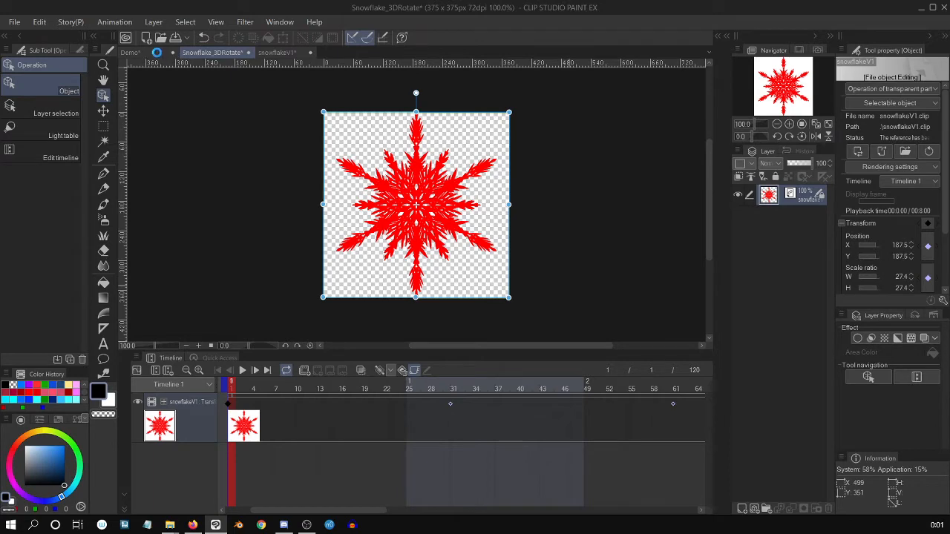
pyautogui.hotkey('ctrl', 's')
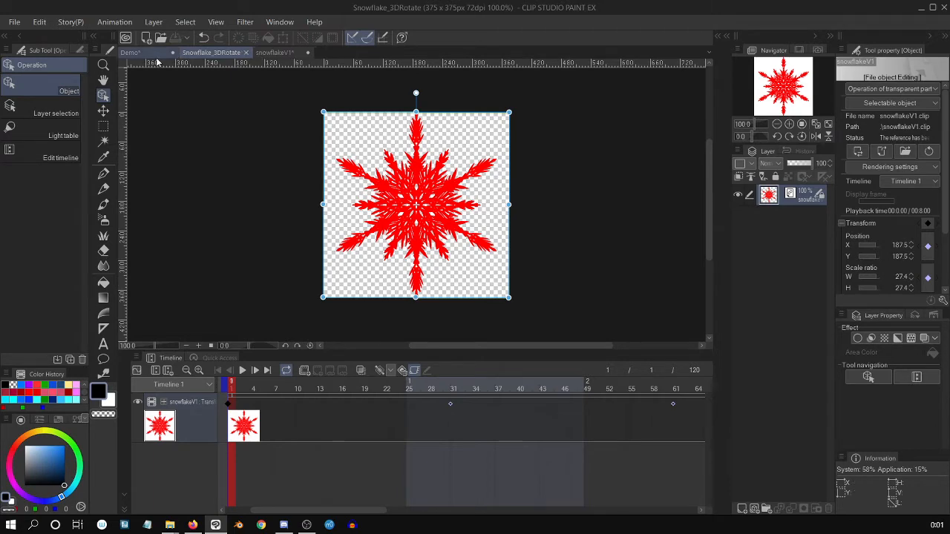
pyautogui.click(158, 58)
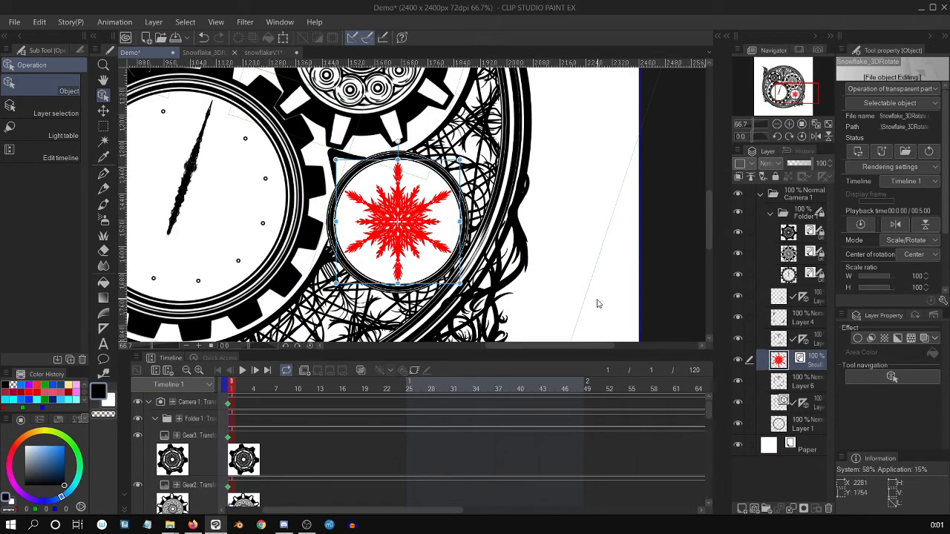
pyautogui.hotkey('ctrl', 's')
# Step: Compare snowflakeV1 with Snowflake_3DRotate, and save both in order to pass the black snowflake up the nesting chain
pyautogui.click(272, 54)
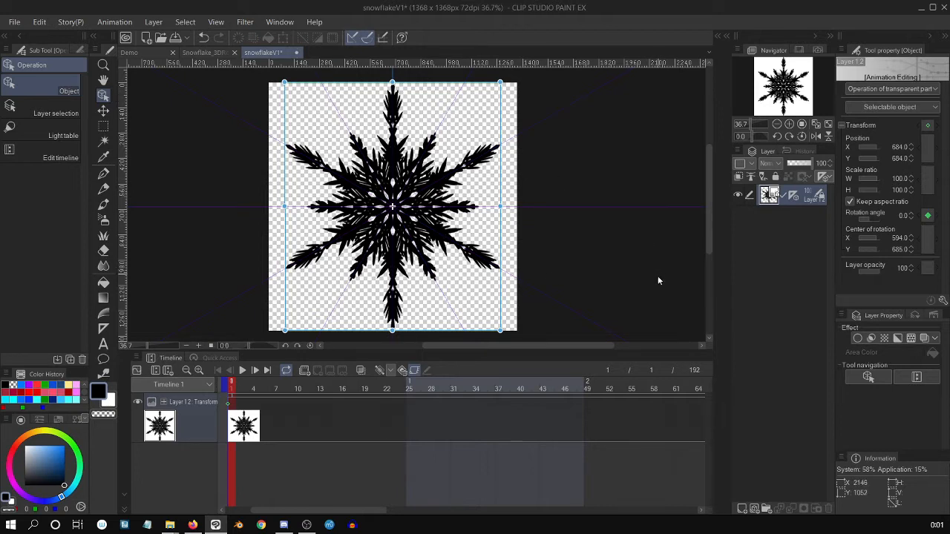
pyautogui.click(211, 53)
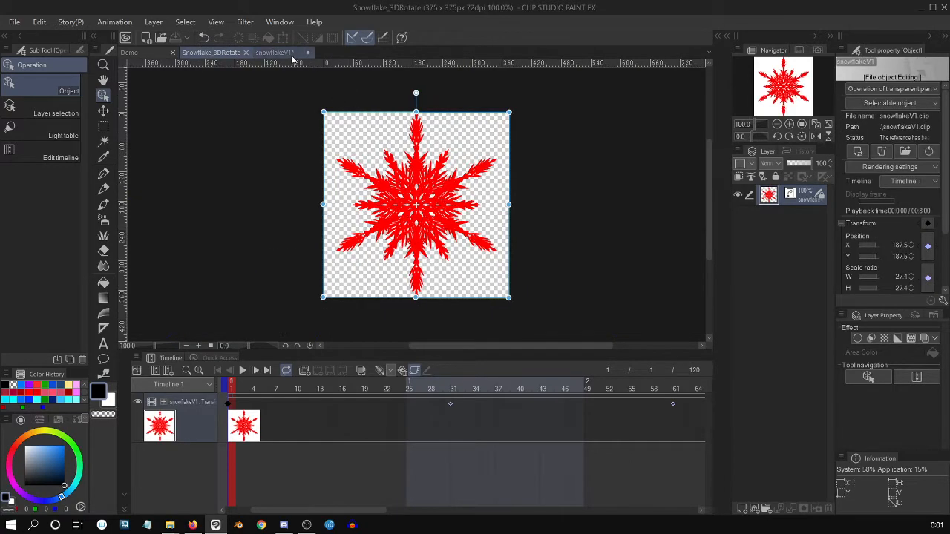
pyautogui.click(290, 54)
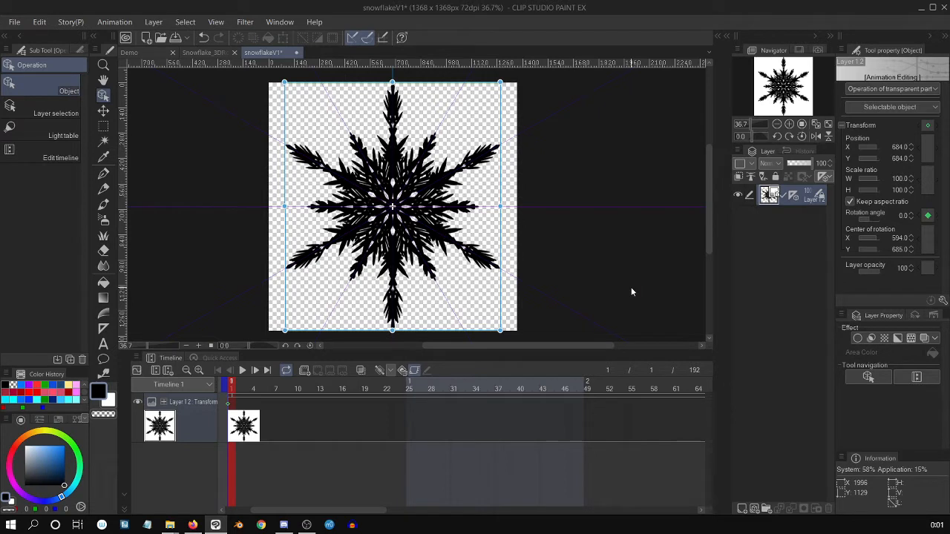
pyautogui.hotkey('ctrl', 's')
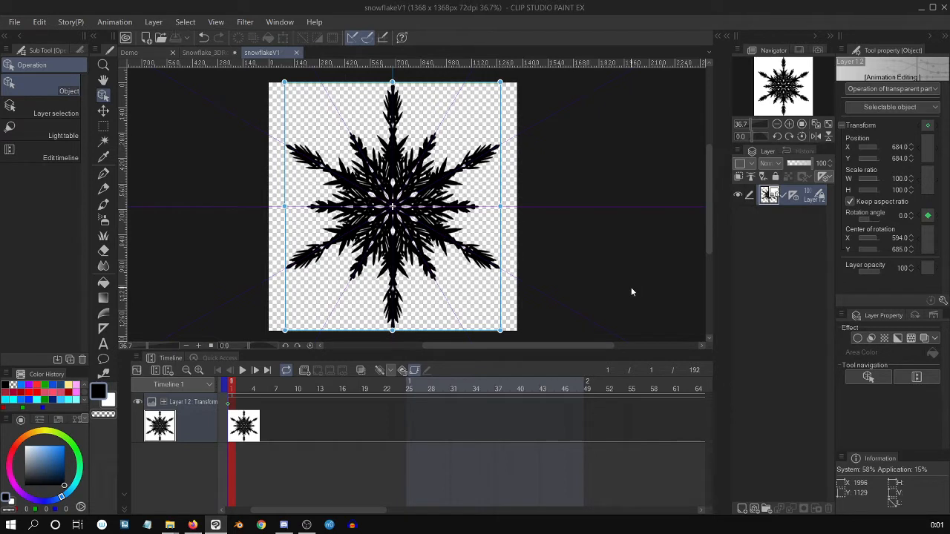
pyautogui.click(212, 53)
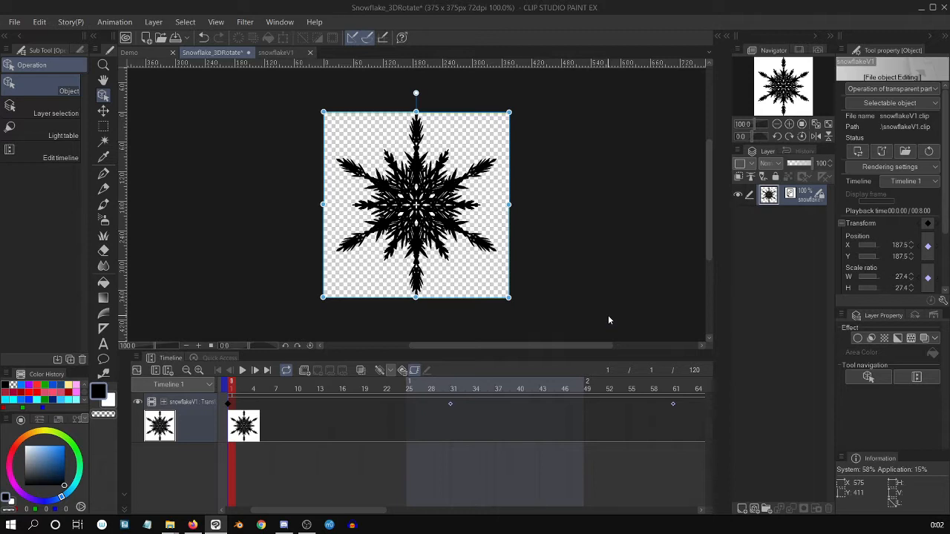
pyautogui.hotkey('ctrl', 's')
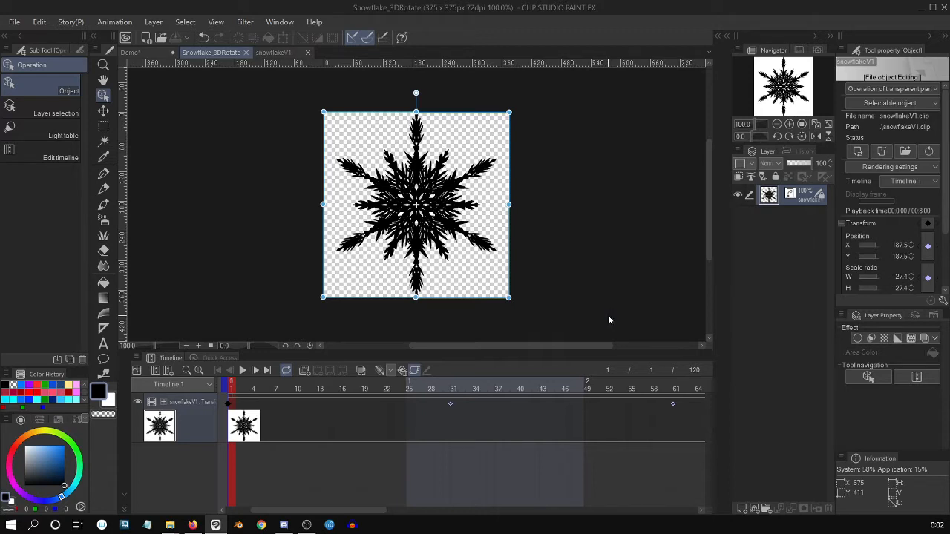
# Step: Save the Demo document with the black snowflake and inspect the snowflake within the clockwork artwork
pyautogui.click(153, 55)
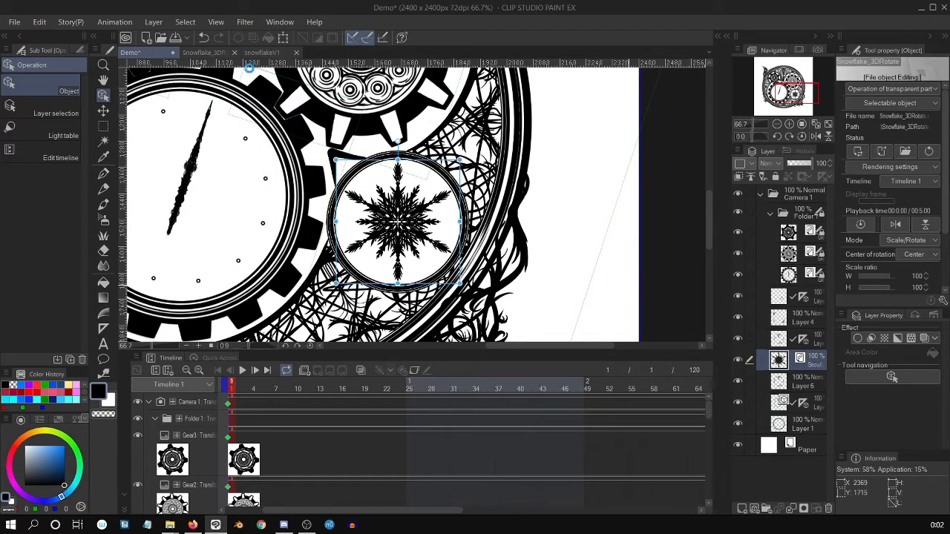
pyautogui.hotkey('ctrl', 's')
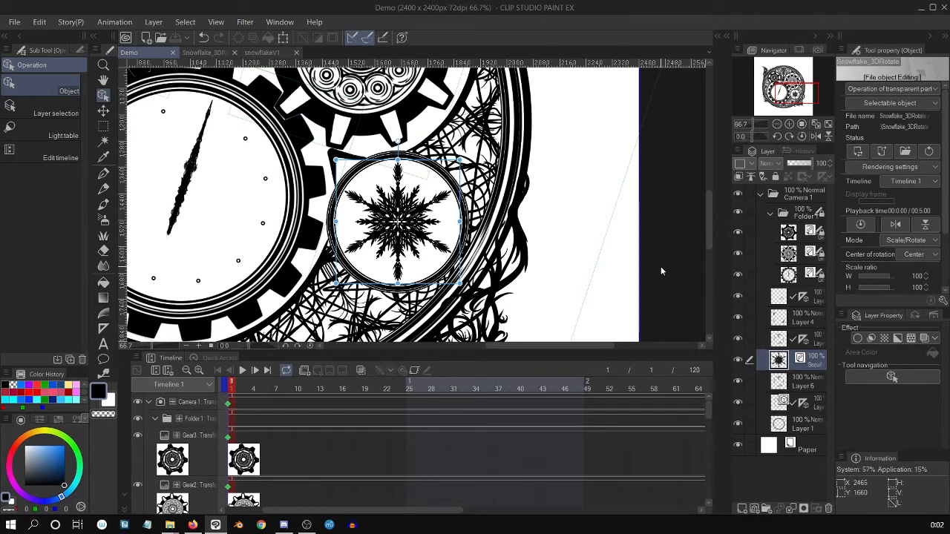
pyautogui.scroll(-3, 661, 271)
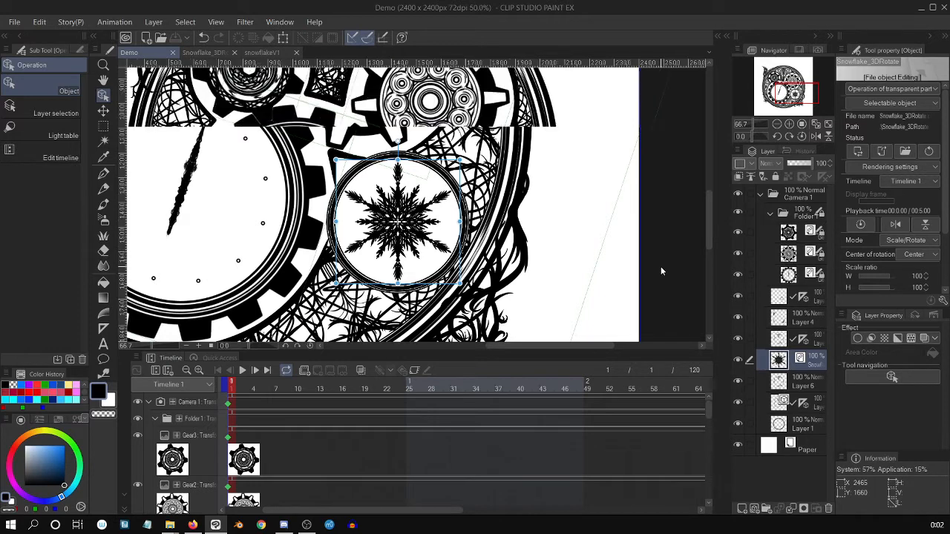
pyautogui.scroll(2, 661, 271)
pyautogui.scroll(1, 661, 271)
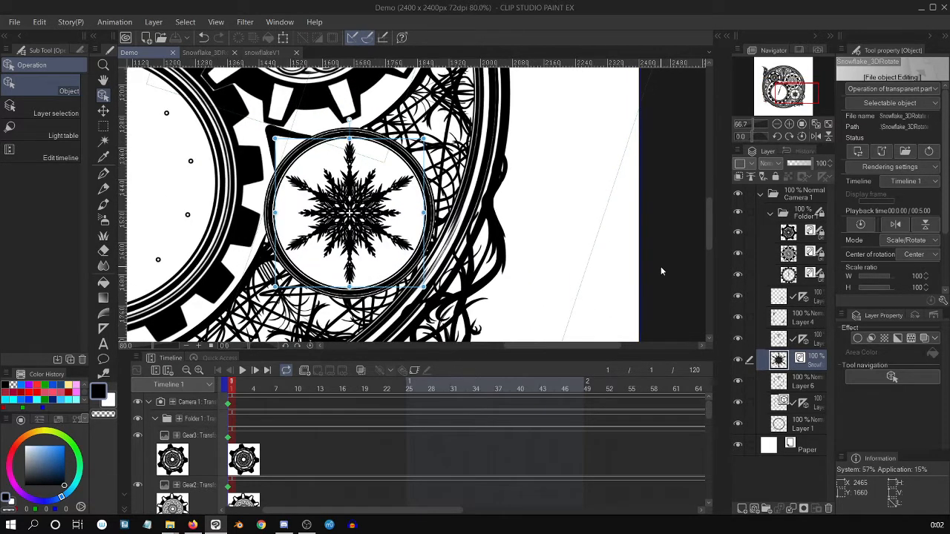
pyautogui.scroll(-2, 660, 271)
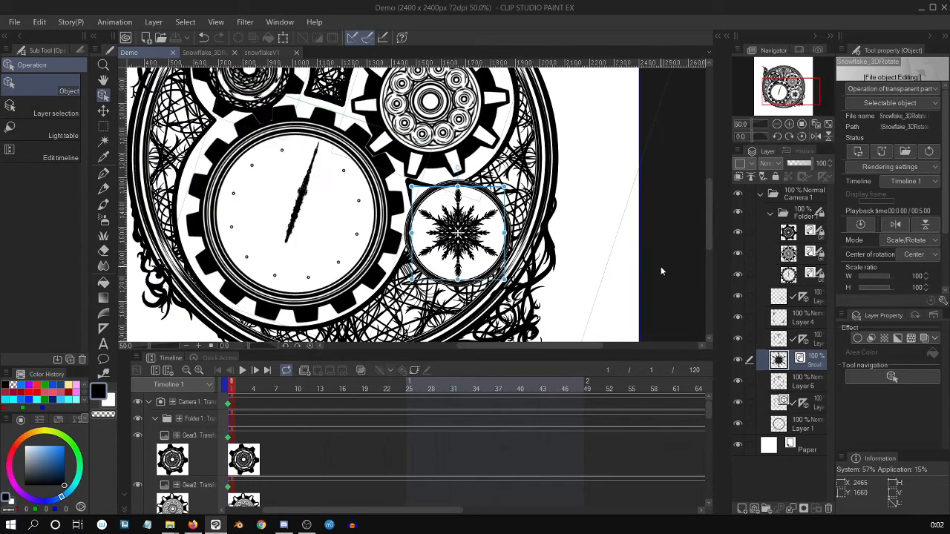
# Step: Check the 0000_Keyframe_Demo_nested folder in File Explorer, and return to Clip Studio Paint to view more of the Demo artwork
pyautogui.moveTo(170, 524)
pyautogui.click(223, 472)
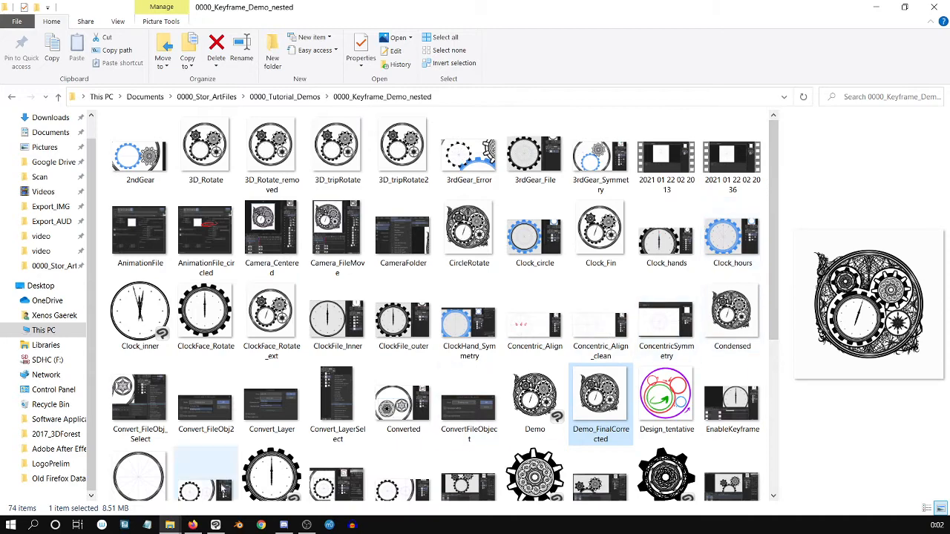
pyautogui.click(216, 525)
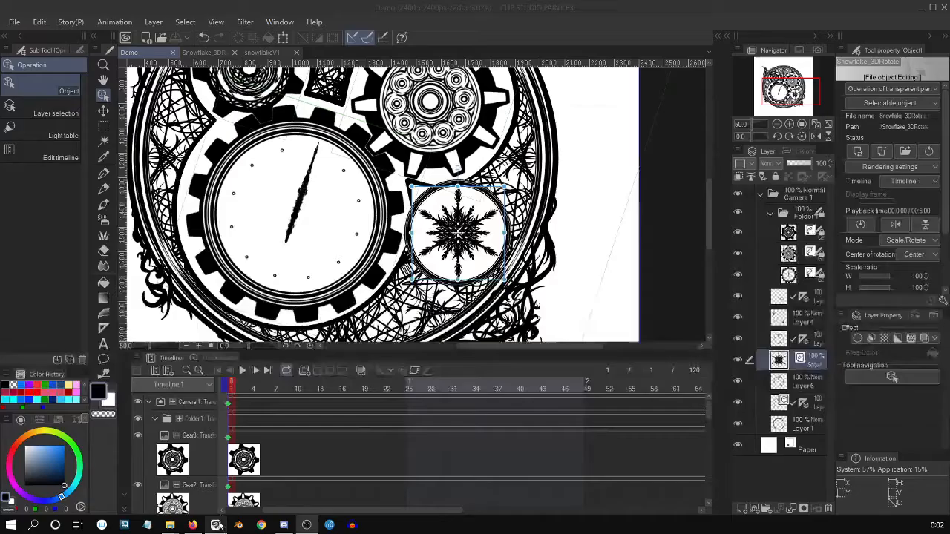
pyautogui.scroll(-2, 665, 292)
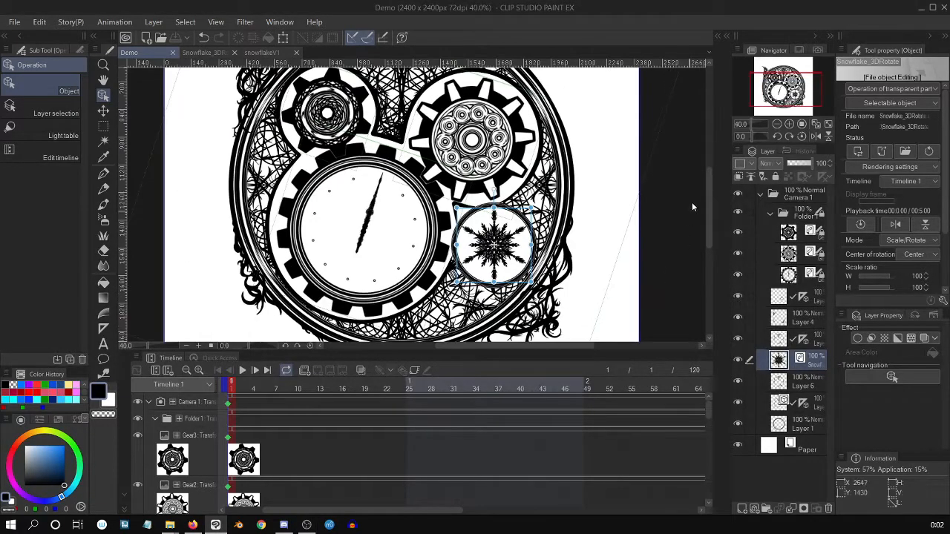
pyautogui.moveTo(706, 210)
pyautogui.mouseDown()
pyautogui.moveTo(707, 177)
pyautogui.moveTo(708, 216)
pyautogui.mouseUp()
pyautogui.scroll(-2, 334, 274)
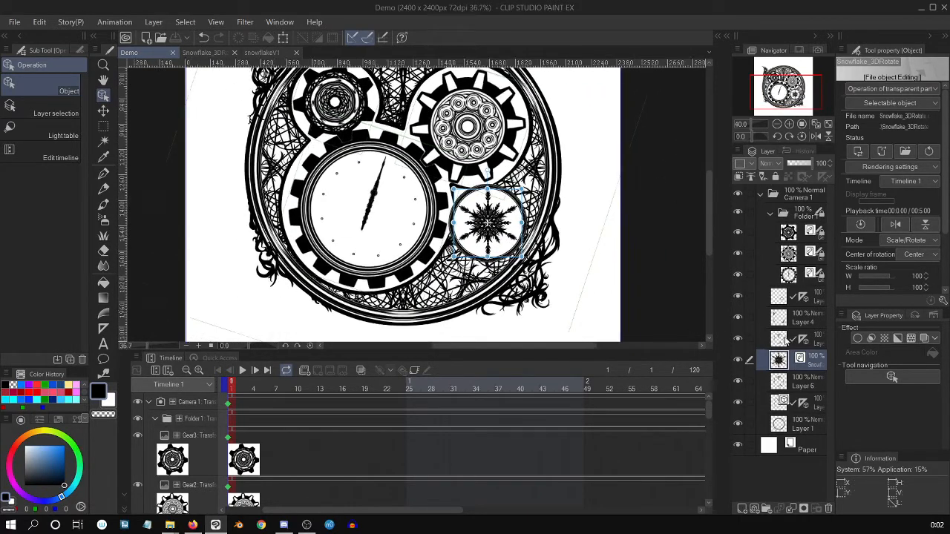
# Step: Close the Demo, Snowflake_3DRotate and snowflakeV1 documents
pyautogui.click(804, 197)
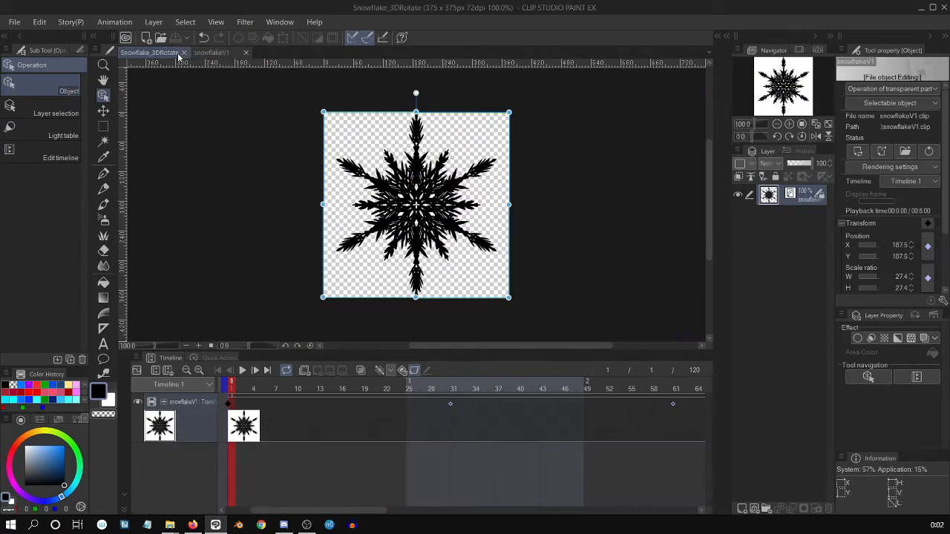
pyautogui.click(183, 52)
pyautogui.click(173, 53)
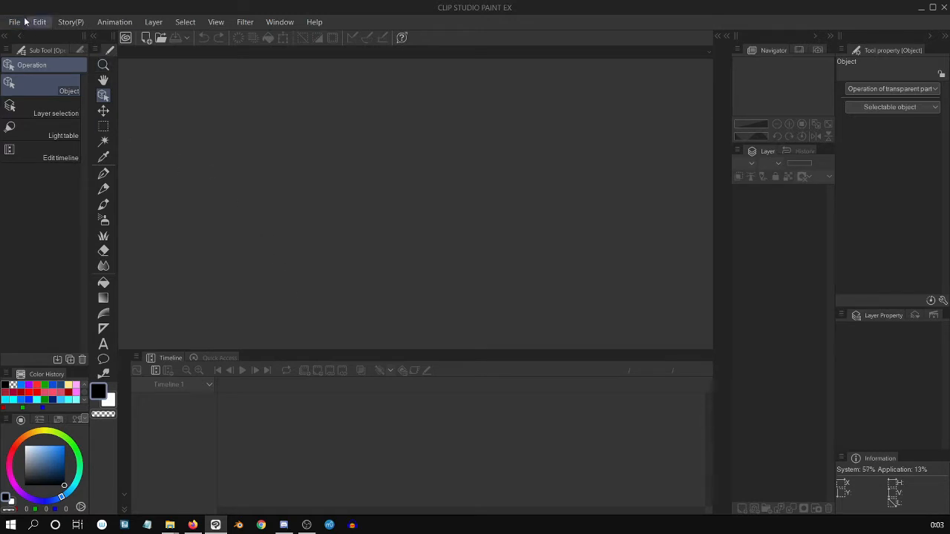
# Step: Switch to File Explorer and look through the files in the 0000_Keyframe_Demo_nested folder
pyautogui.click(169, 525)
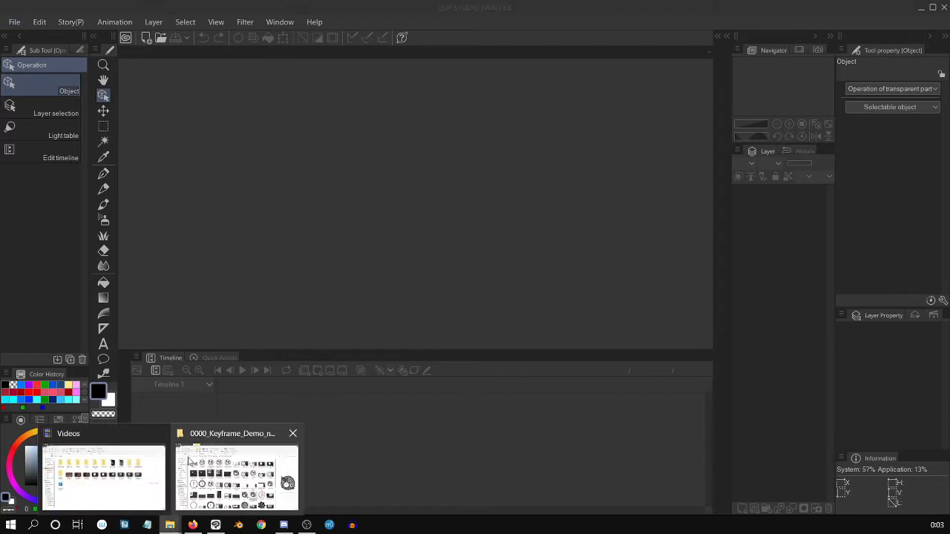
pyautogui.click(113, 486)
pyautogui.click(876, 6)
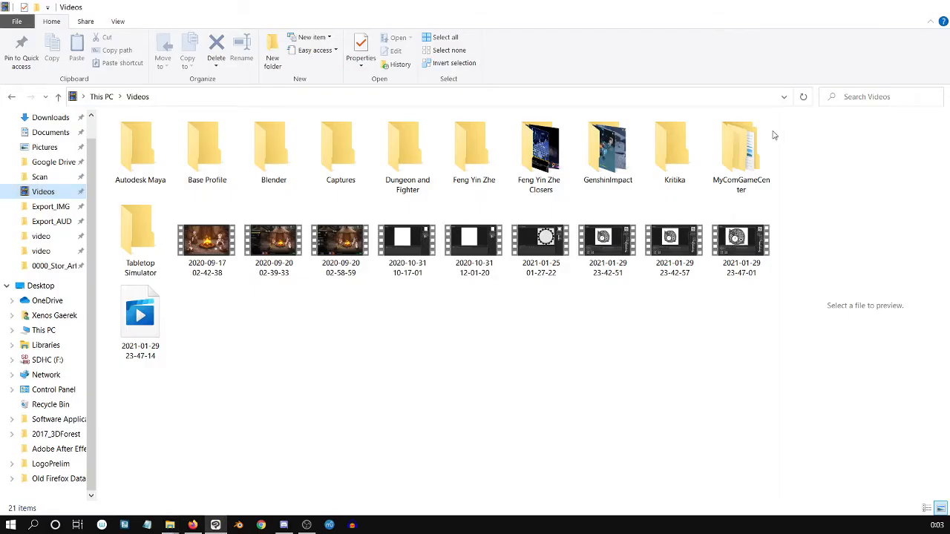
pyautogui.moveTo(172, 522)
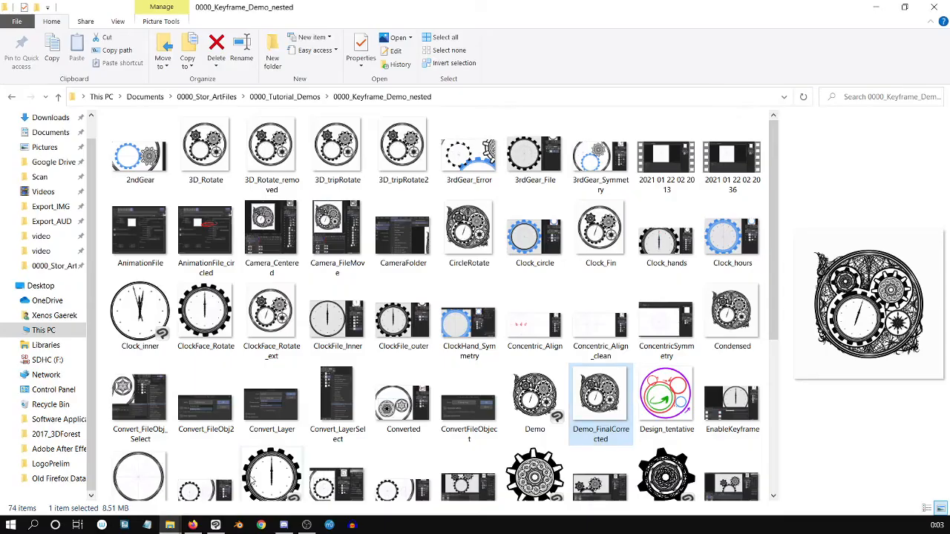
pyautogui.click(247, 484)
pyautogui.moveTo(775, 221); pyautogui.dragTo(769, 428)
pyautogui.moveTo(770, 345); pyautogui.dragTo(771, 202)
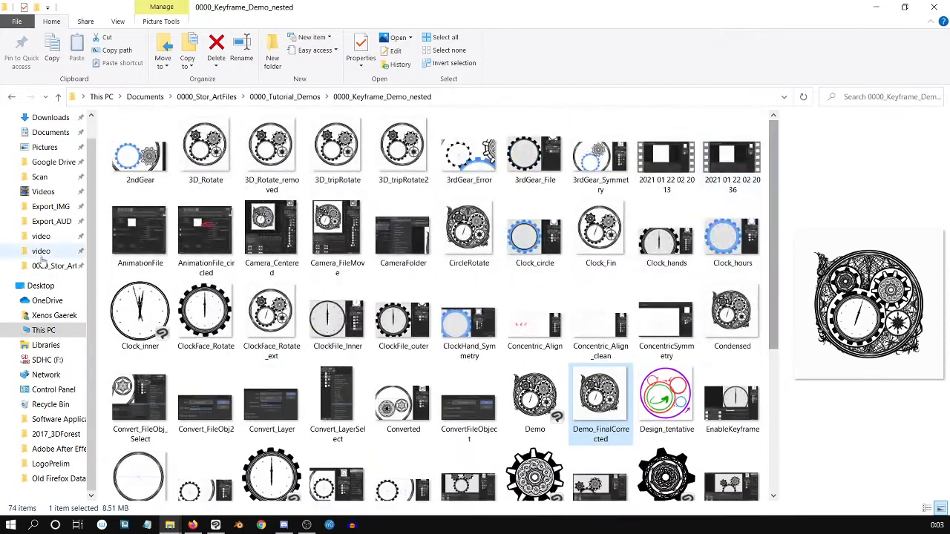
# Step: Browse from 0000_Stor_ArtFiles through 0000_Tutorial_Demos into 0000_Keyframe_Demo_nested to examine where the project files are stored
pyautogui.click(48, 266)
pyautogui.doubleClick(212, 140)
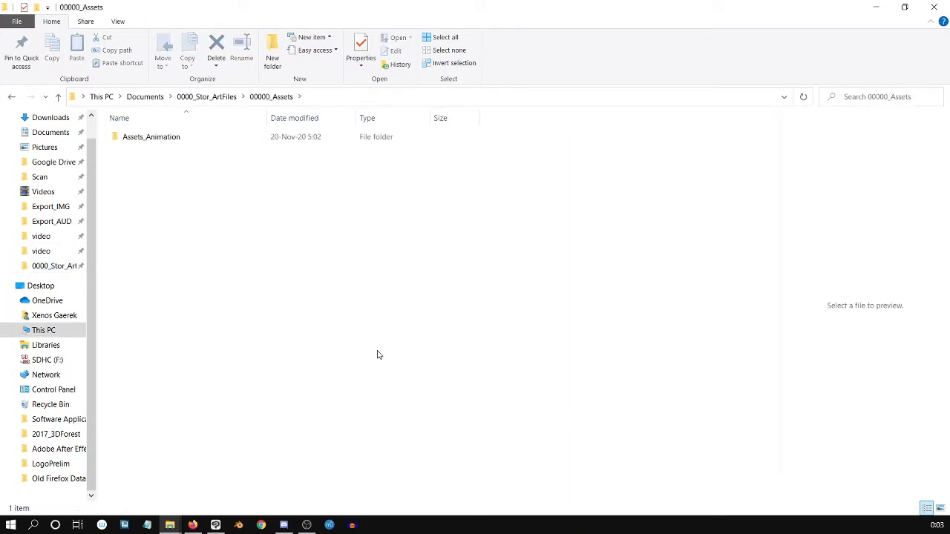
pyautogui.click(51, 267)
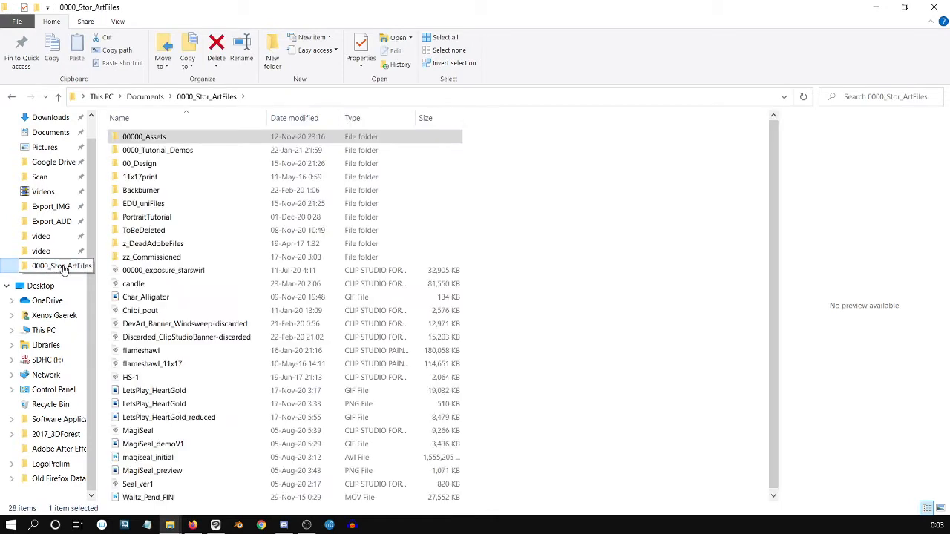
pyautogui.doubleClick(225, 152)
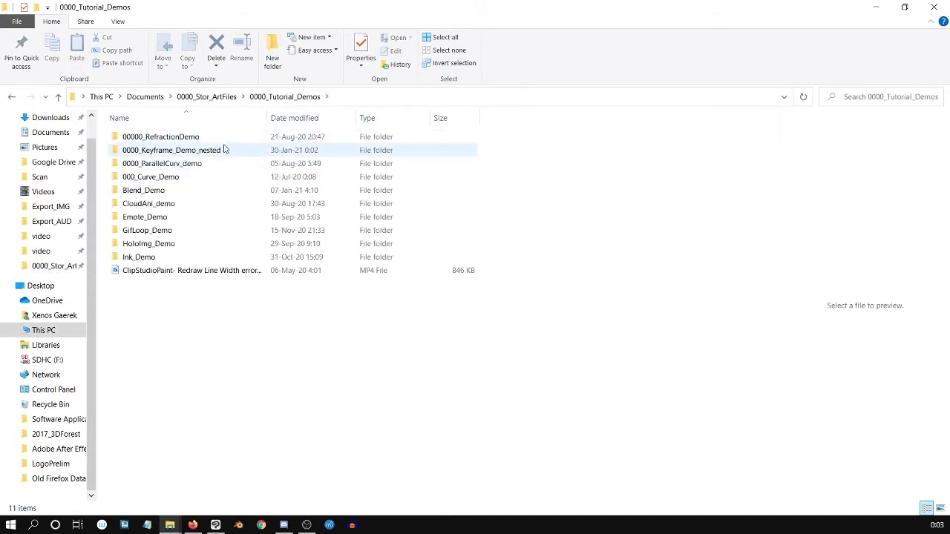
pyautogui.doubleClick(225, 151)
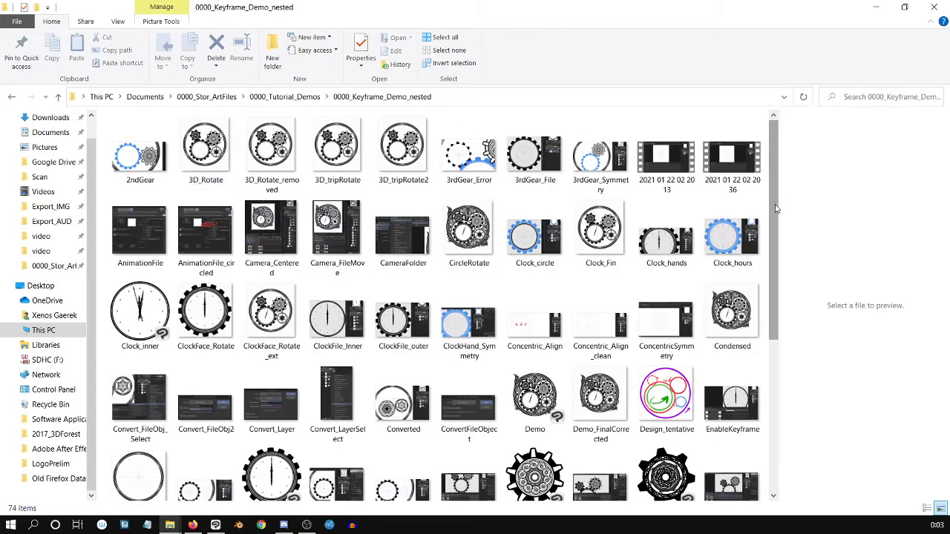
pyautogui.moveTo(778, 180); pyautogui.dragTo(775, 423)
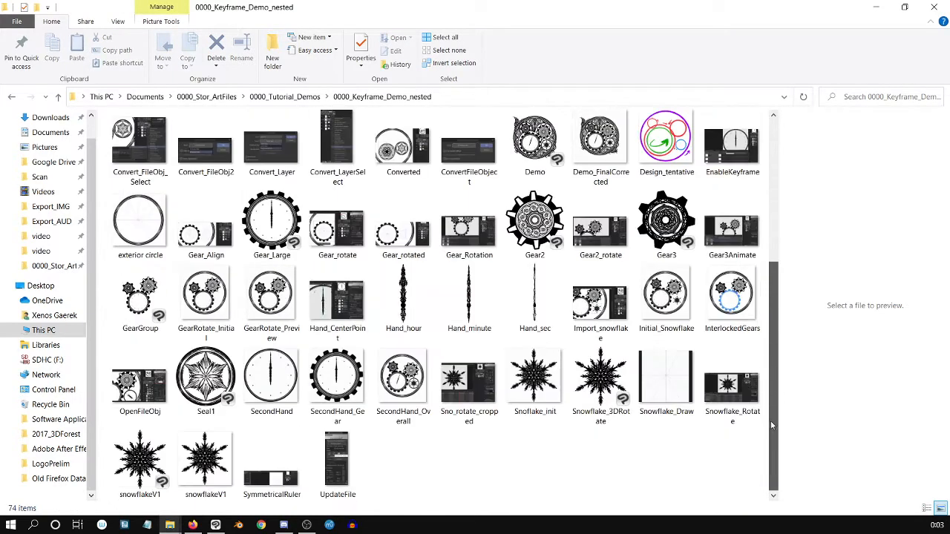
# Step: Create a new folder named Tutorial_Nested inside 0000_Keyframe_Demo_nested
pyautogui.rightClick(419, 449)
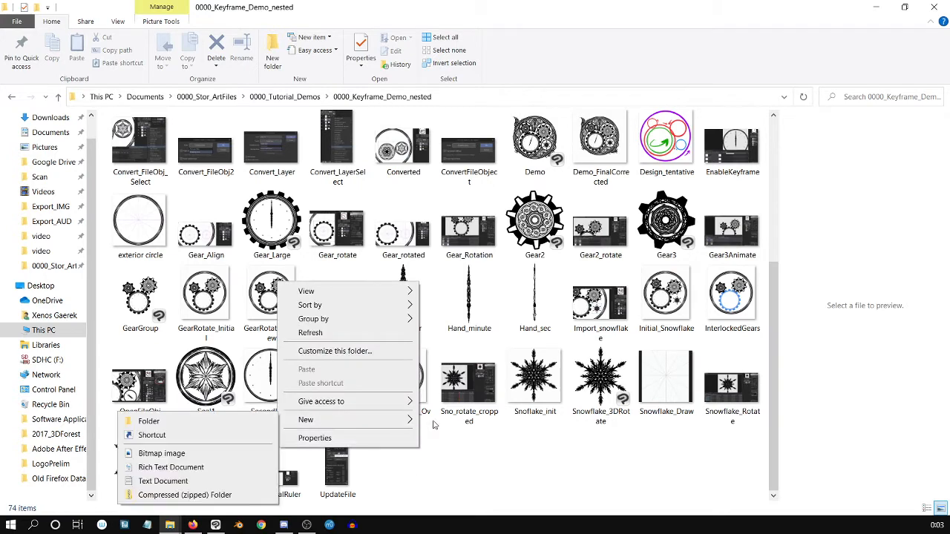
pyautogui.moveTo(327, 427)
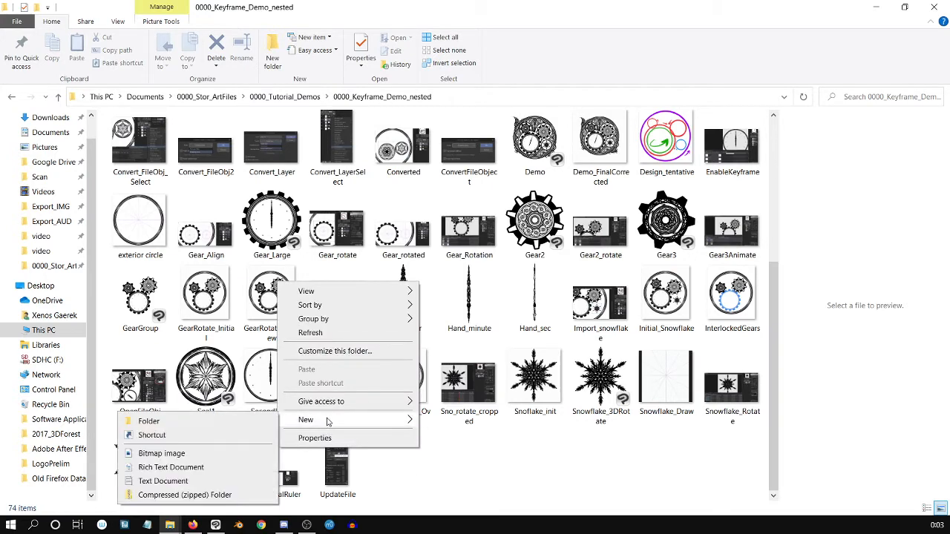
pyautogui.click(251, 421)
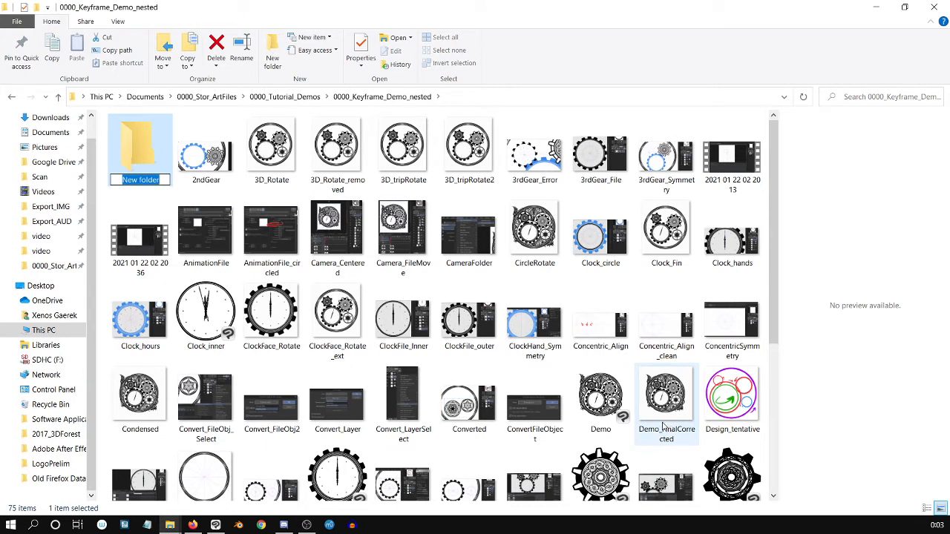
pyautogui.write('Tutorial_')
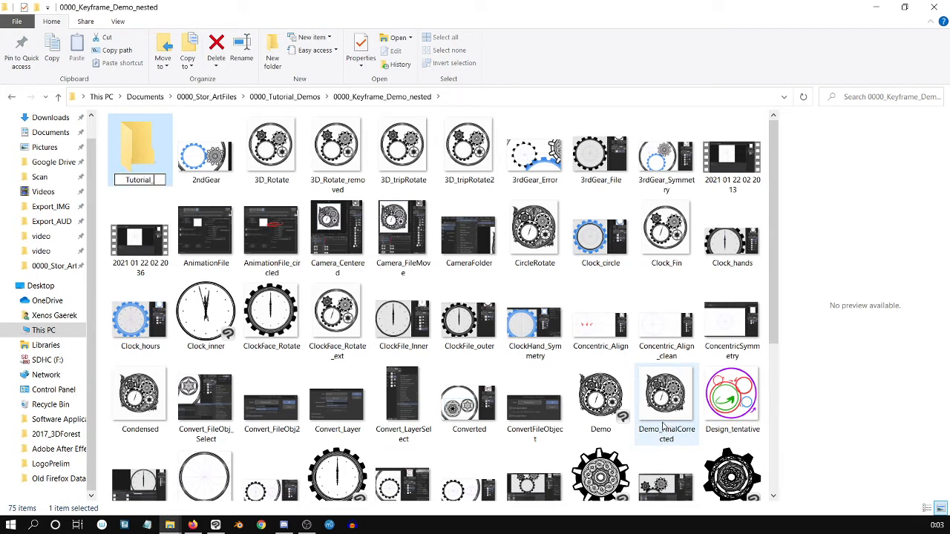
pyautogui.write('Nested')
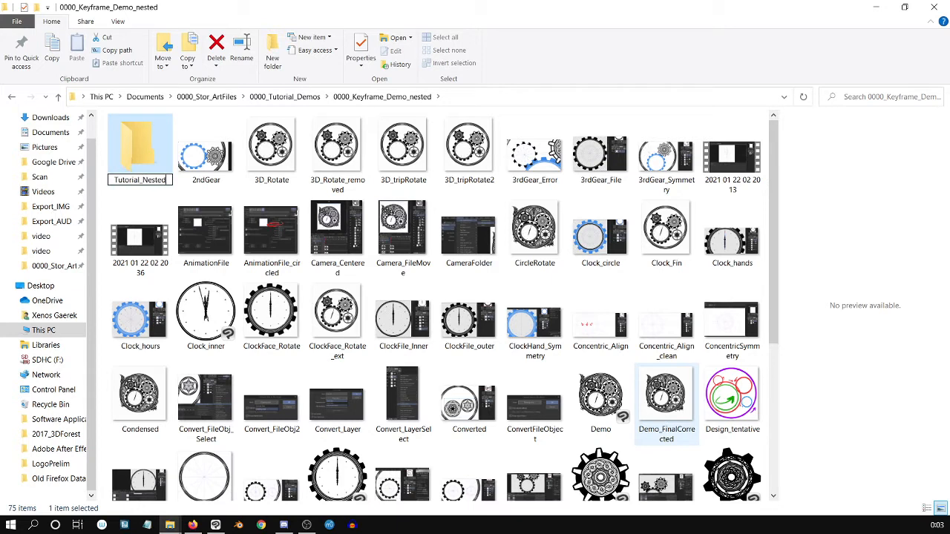
pyautogui.press('Return')
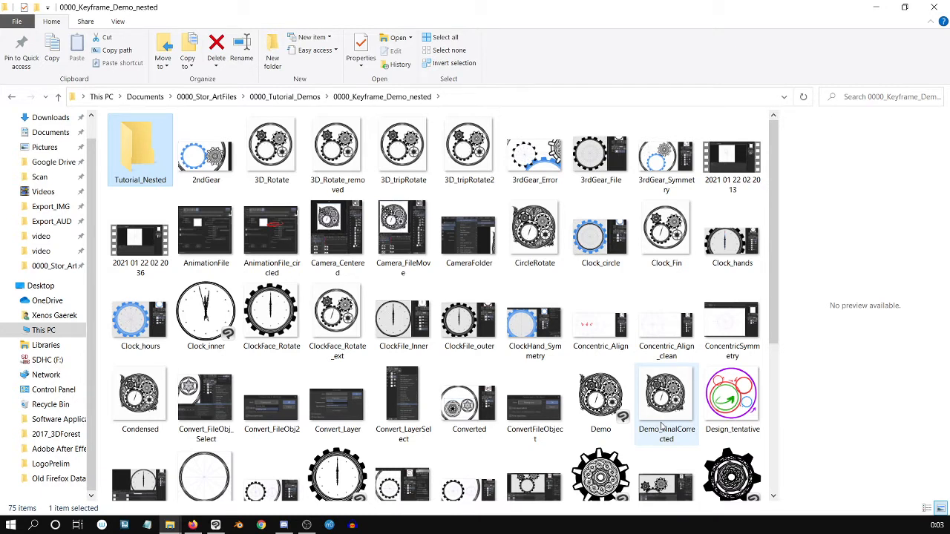
# Step: Open the Tutorial_Nested folder by going from 0000_Stor_ArtFiles through 0000_Tutorial_Demos and 0000_Keyframe_Demo_nested
pyautogui.click(53, 266)
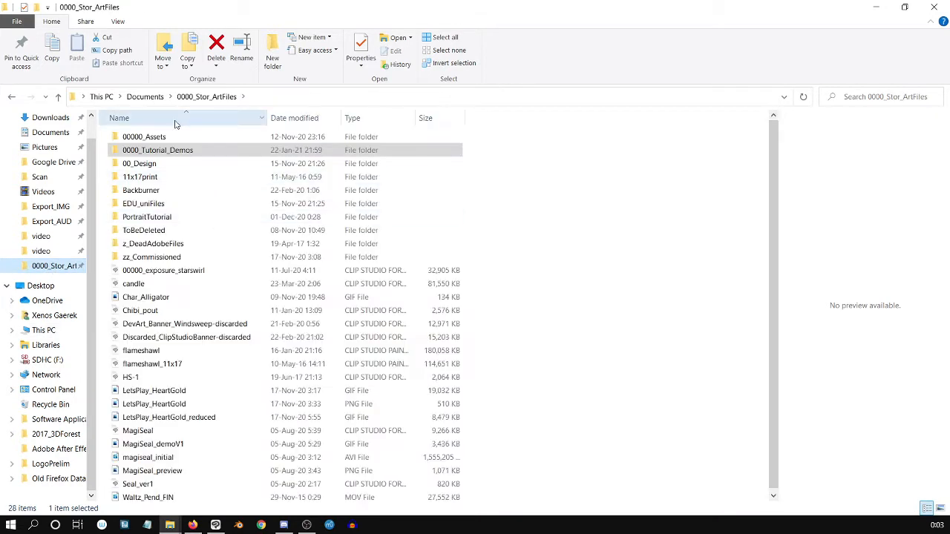
pyautogui.click(196, 151)
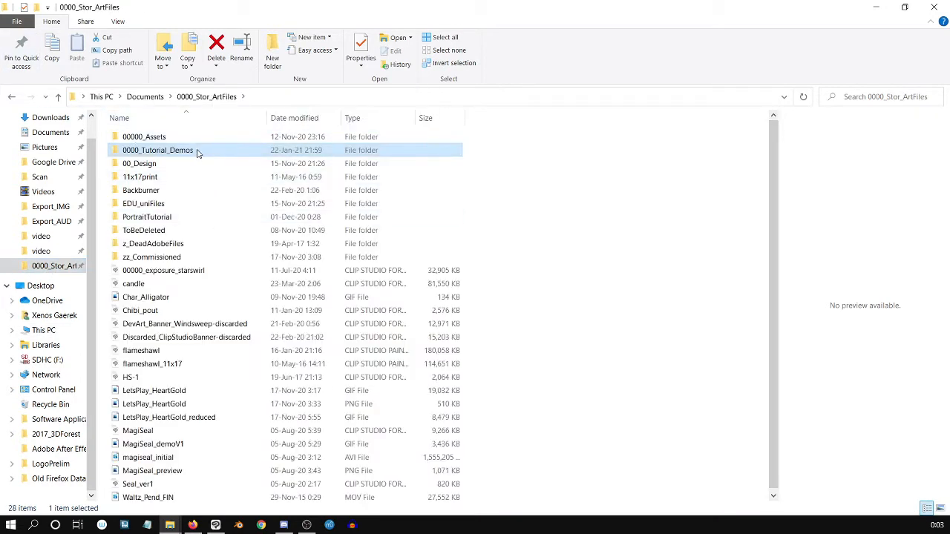
pyautogui.doubleClick(197, 152)
pyautogui.click(188, 153)
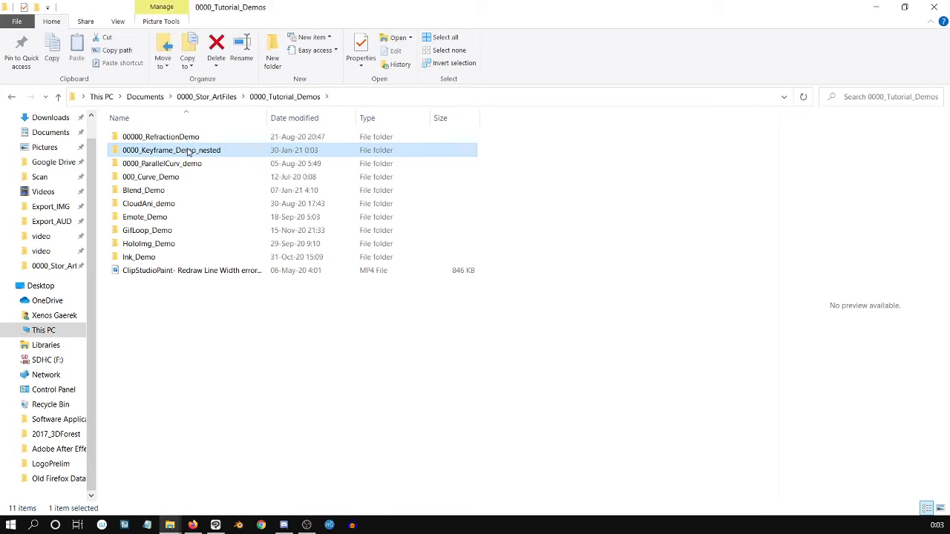
pyautogui.doubleClick(188, 152)
pyautogui.doubleClick(156, 154)
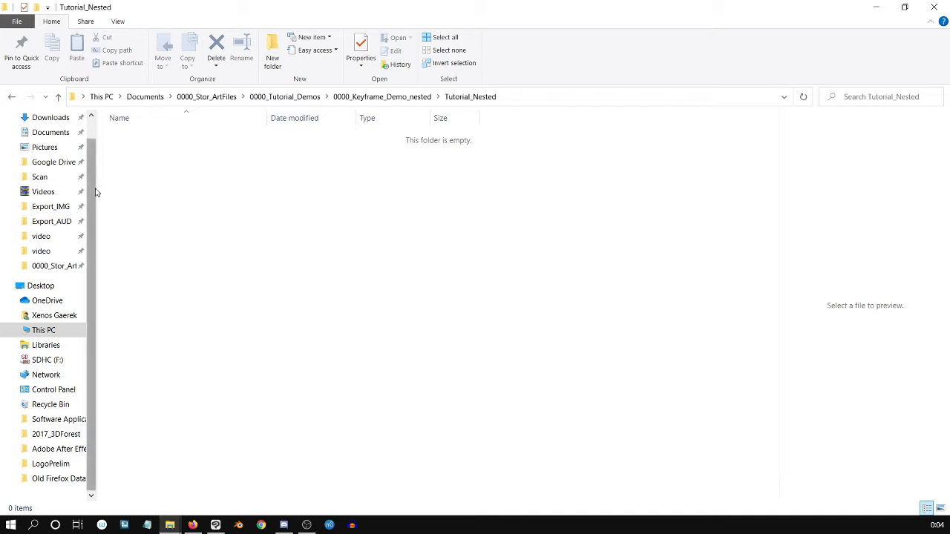
pyautogui.scroll(1, 96, 182)
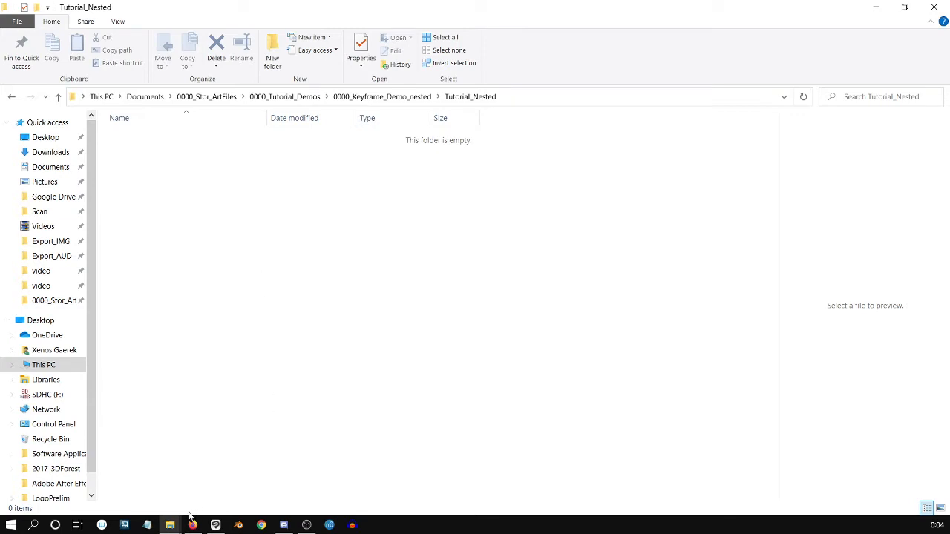
# Step: Switch to Clip Studio Paint and look through the available file creation, import and layer commands
pyautogui.click(216, 525)
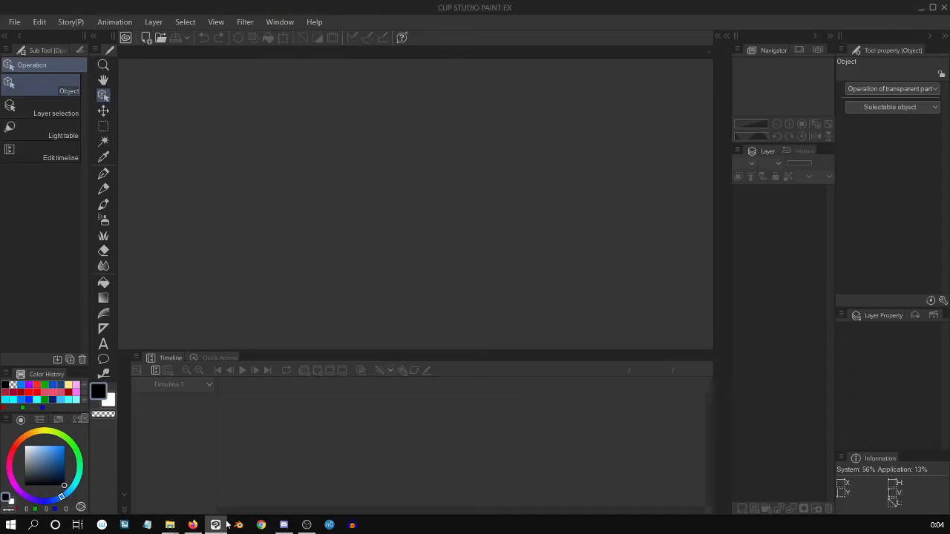
pyautogui.click(15, 22)
pyautogui.click(16, 23)
pyautogui.click(16, 23)
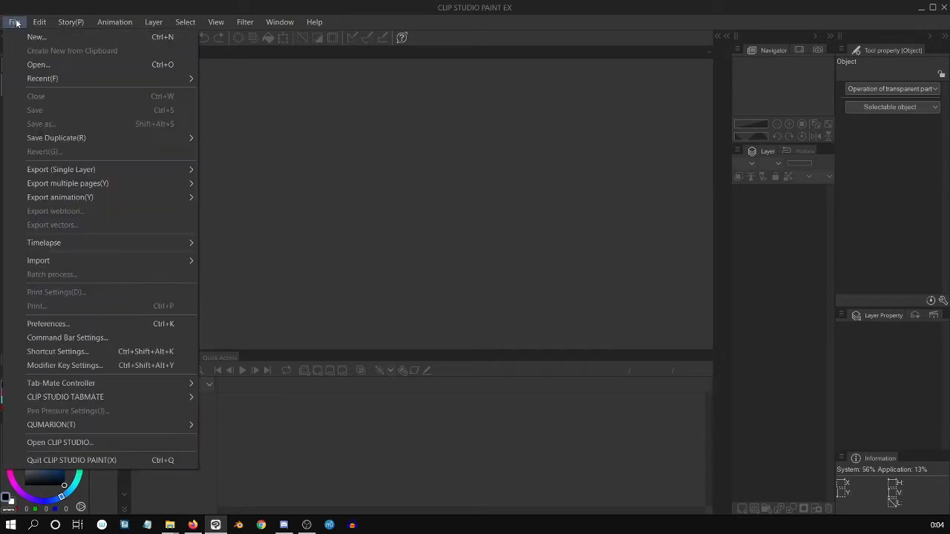
pyautogui.click(19, 24)
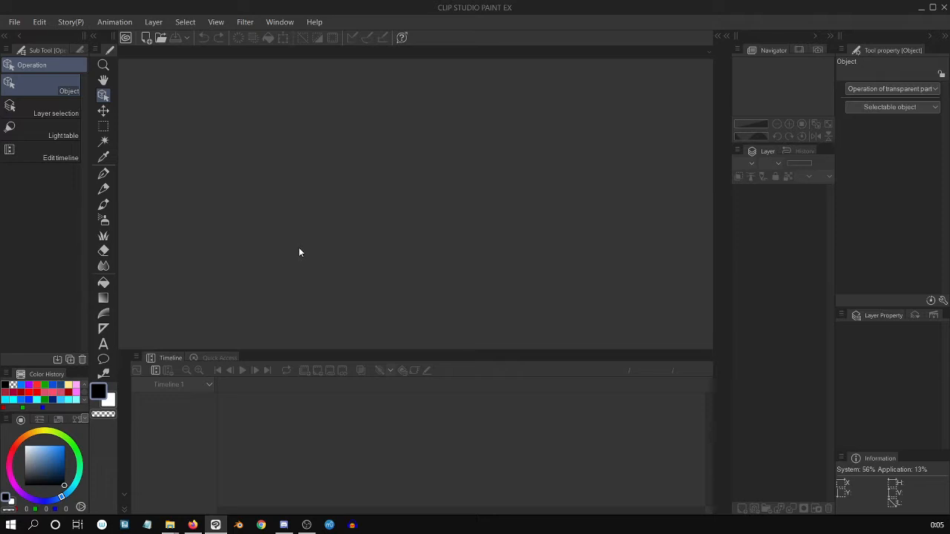
pyautogui.click(14, 21)
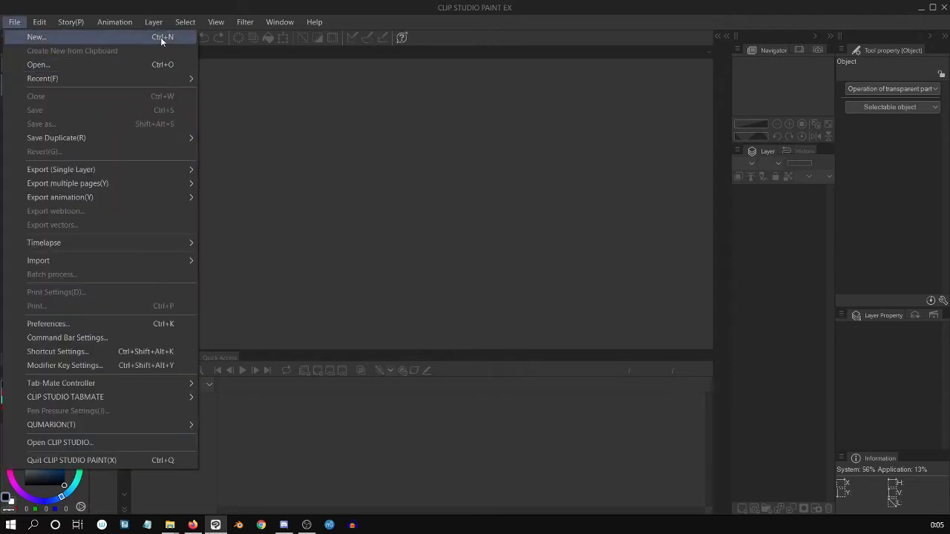
pyautogui.moveTo(175, 77)
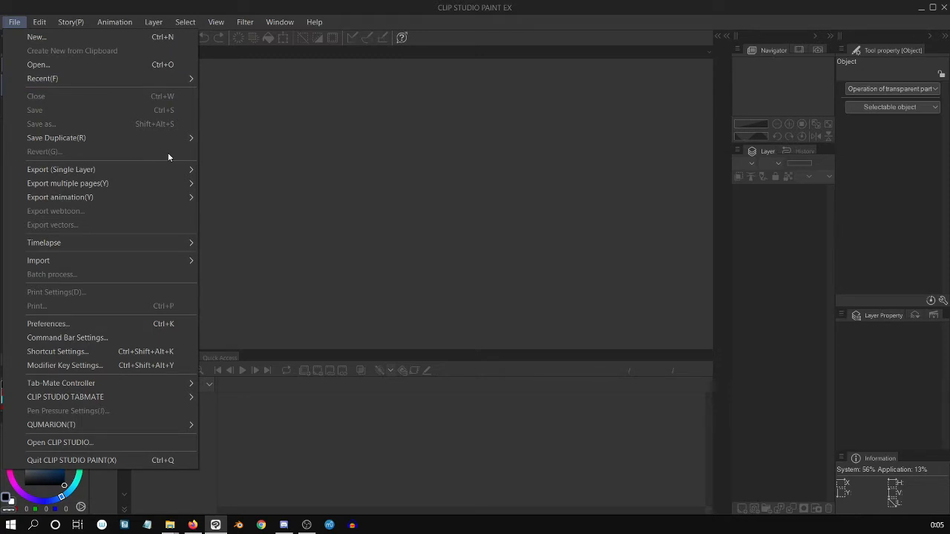
pyautogui.moveTo(188, 262)
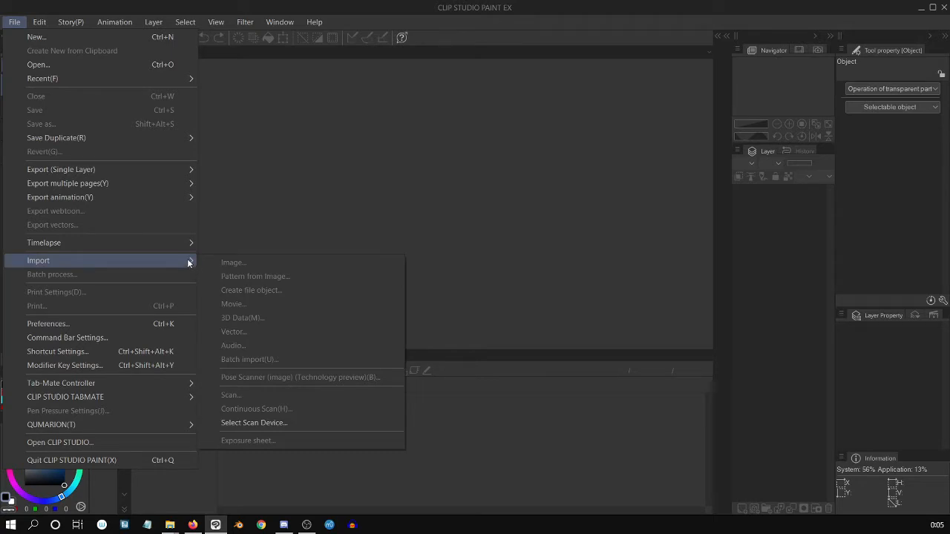
pyautogui.click(154, 21)
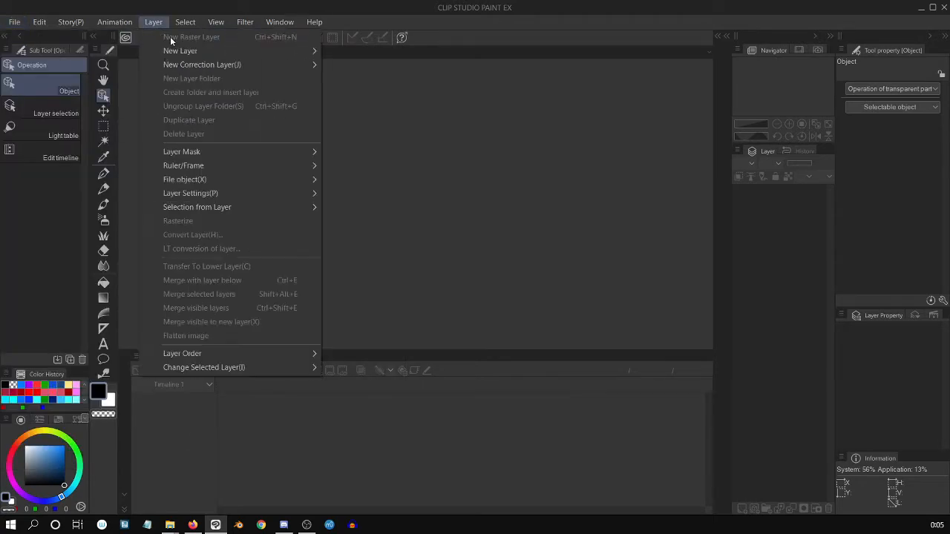
# Step: Start a new document, compare the Animation and Illustration uses of work, and choose Illustration
pyautogui.click(45, 37)
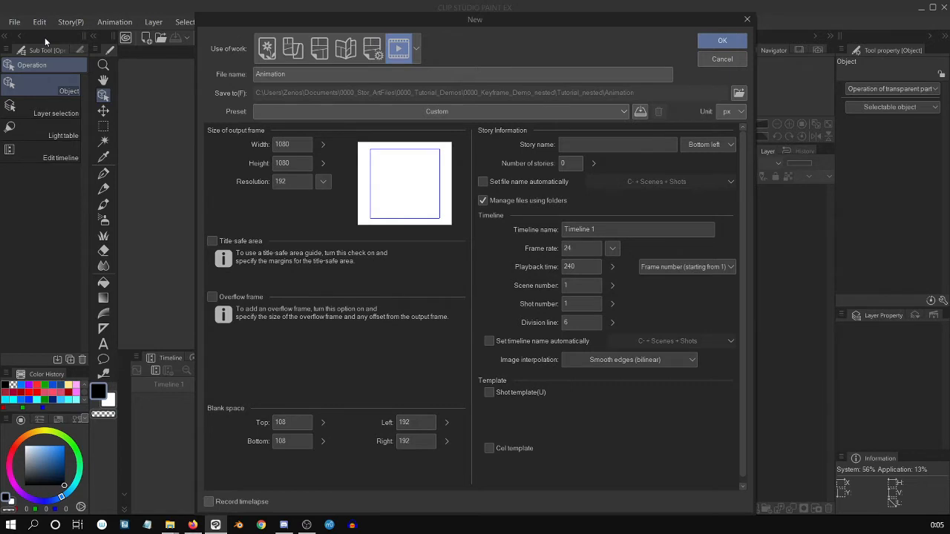
pyautogui.click(268, 49)
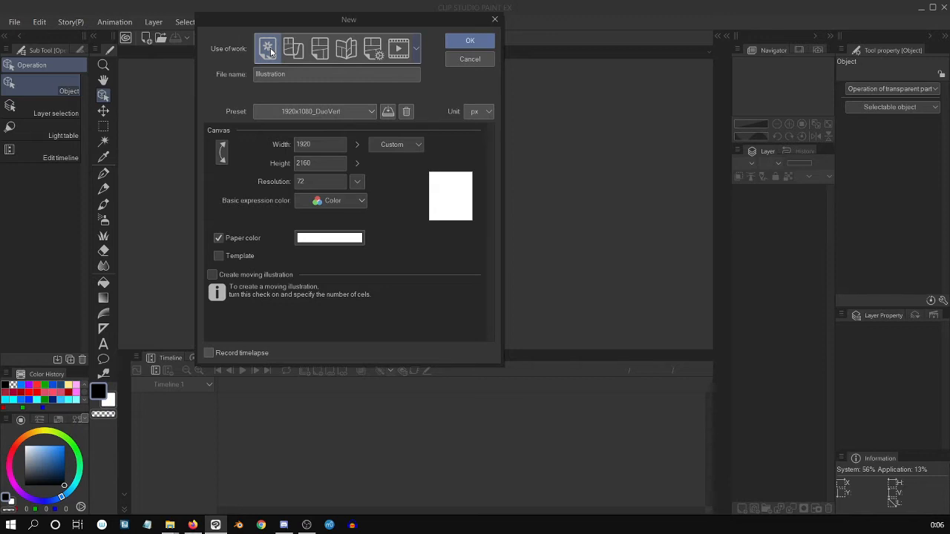
pyautogui.click(399, 51)
pyautogui.click(272, 52)
pyautogui.click(399, 49)
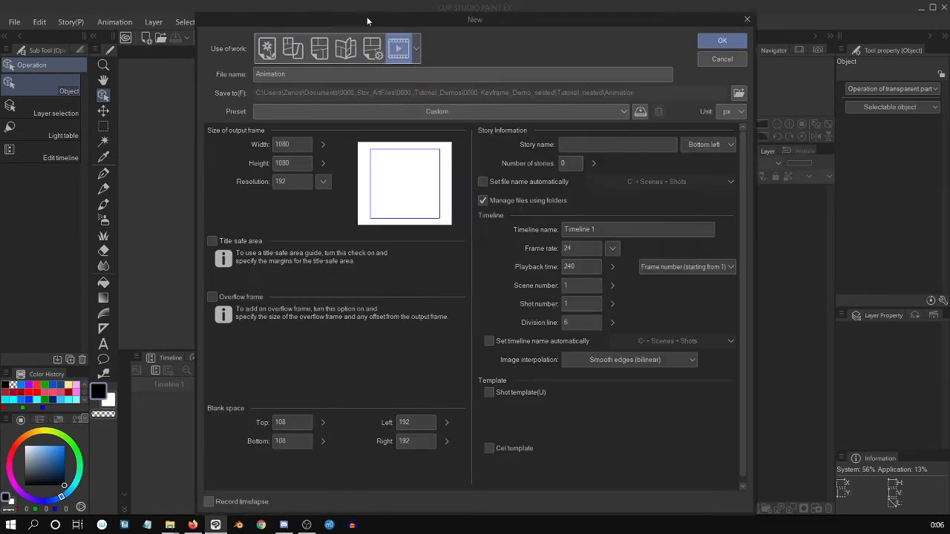
pyautogui.click(268, 49)
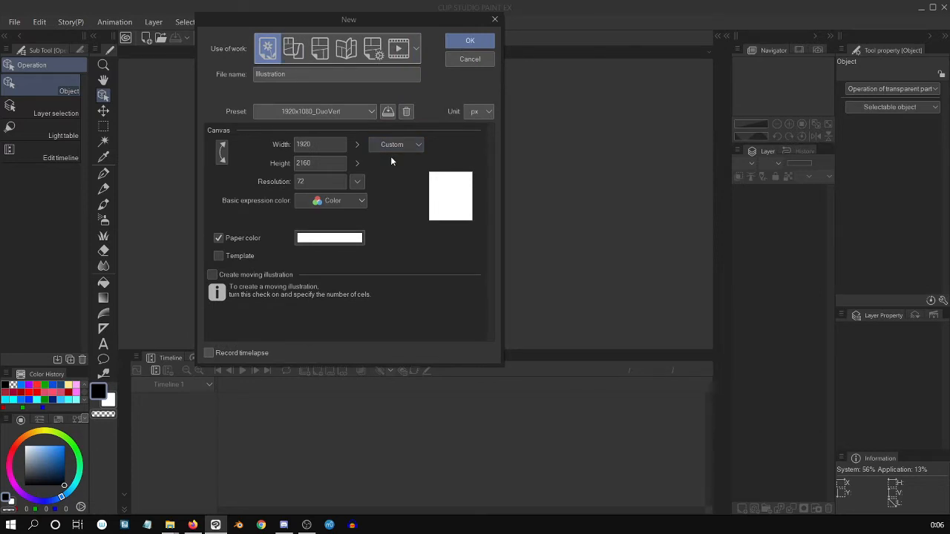
pyautogui.click(294, 49)
pyautogui.click(279, 47)
# Step: Check the moving illustration settings, leave that option off, and create the 1920 x 2160 px, 72 dpi illustration canvas
pyautogui.click(213, 274)
pyautogui.click(213, 275)
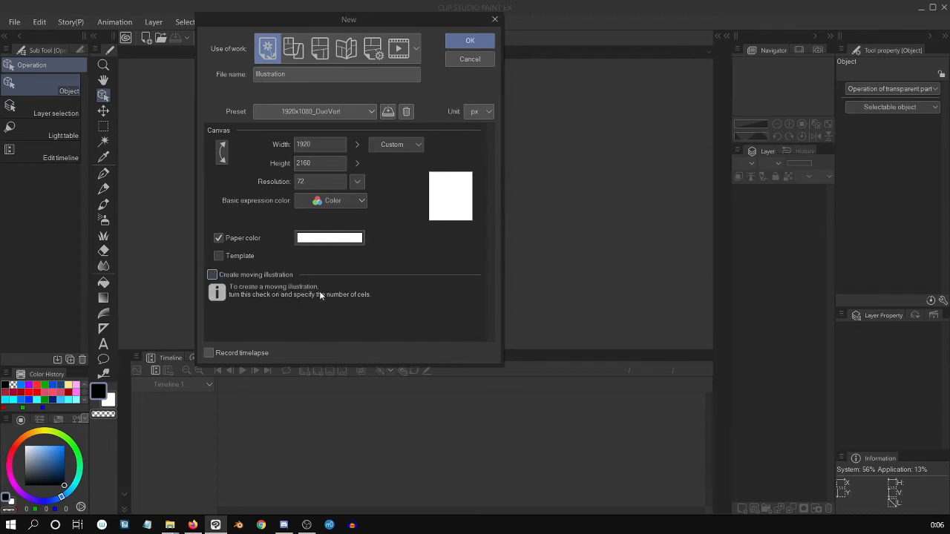
pyautogui.click(212, 275)
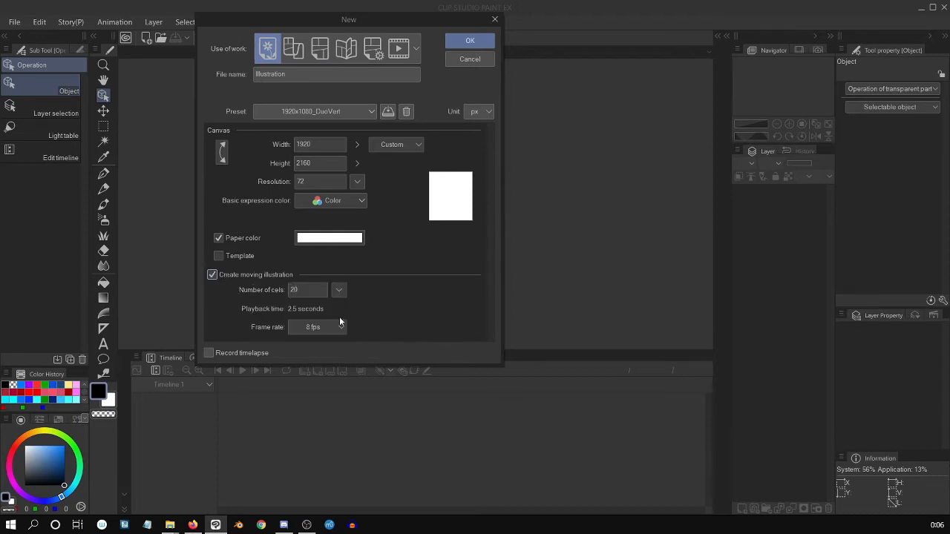
pyautogui.click(212, 275)
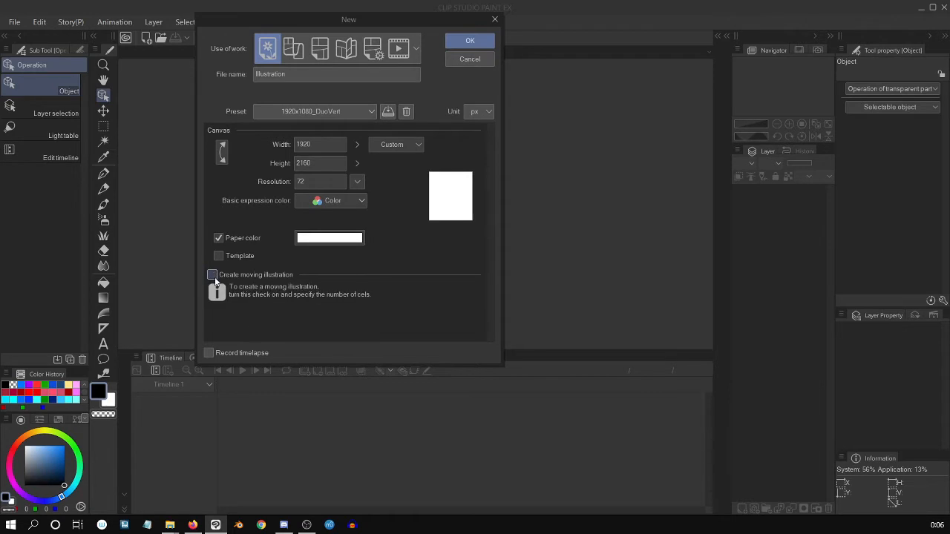
pyautogui.click(470, 40)
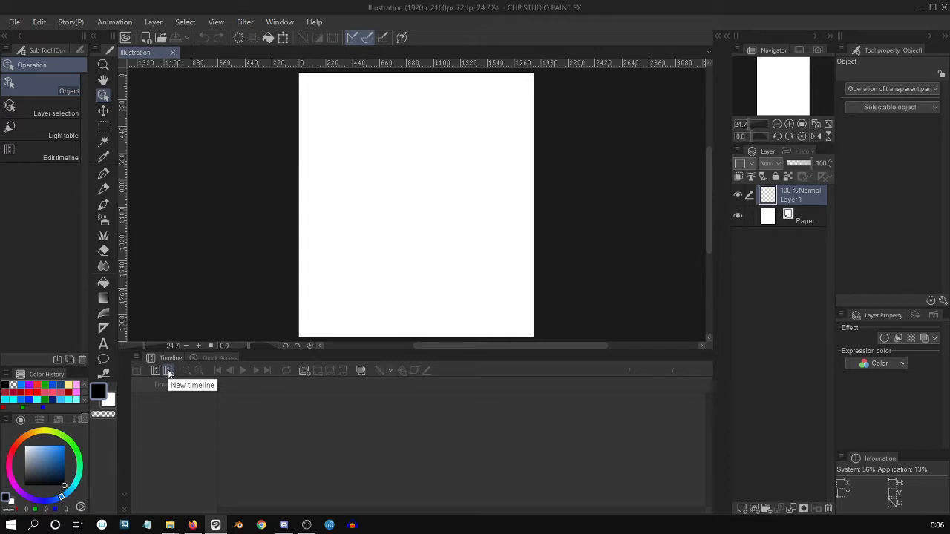
# Step: Add a new timeline named Timeline 1 with a frame rate of 24 and a playback time of 240 frames
pyautogui.click(114, 22)
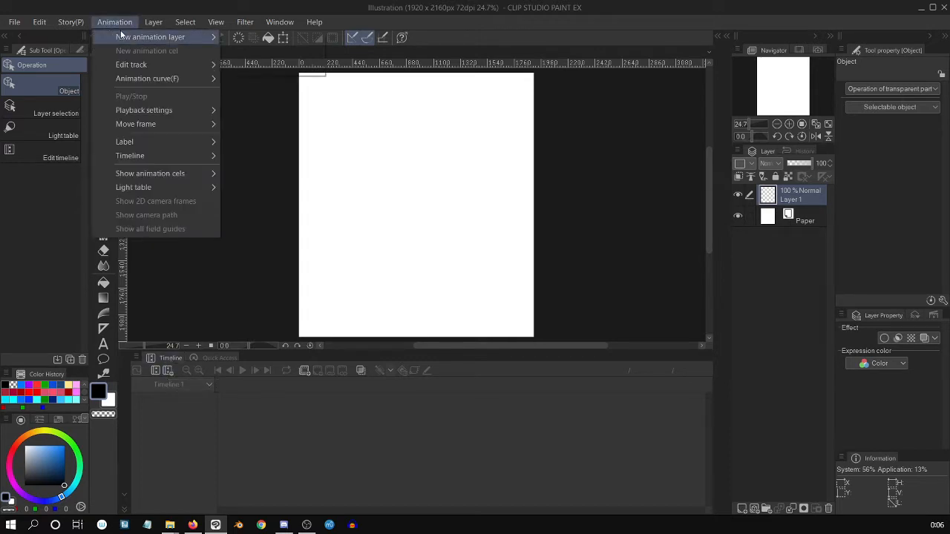
pyautogui.moveTo(176, 155)
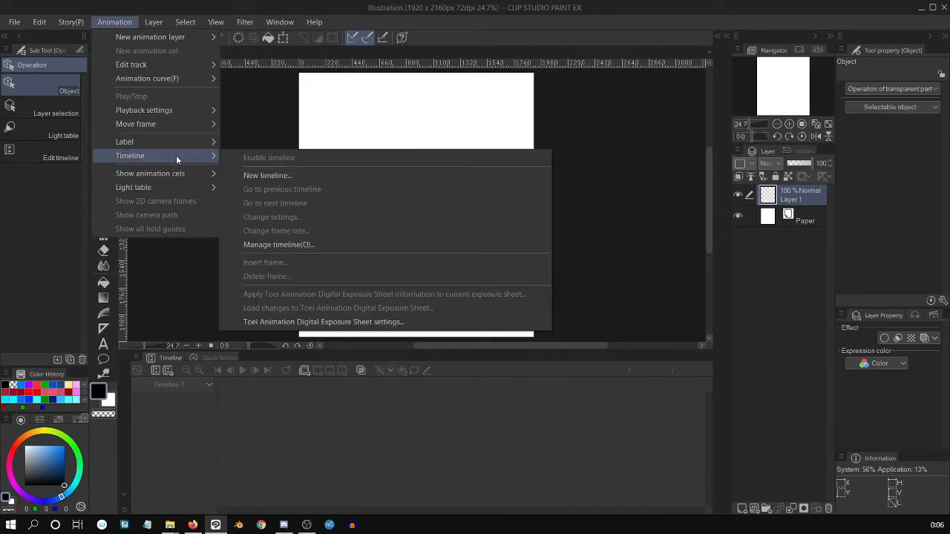
pyautogui.click(285, 175)
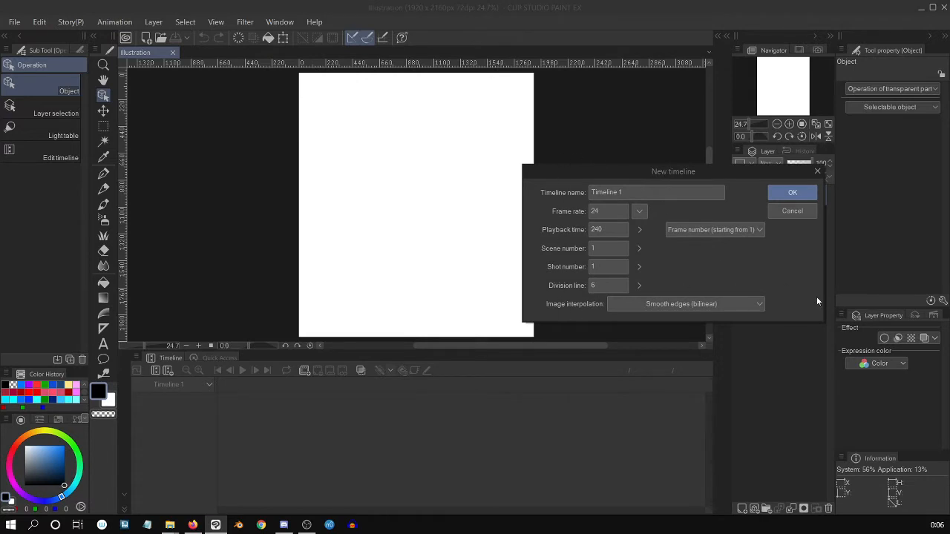
pyautogui.click(791, 192)
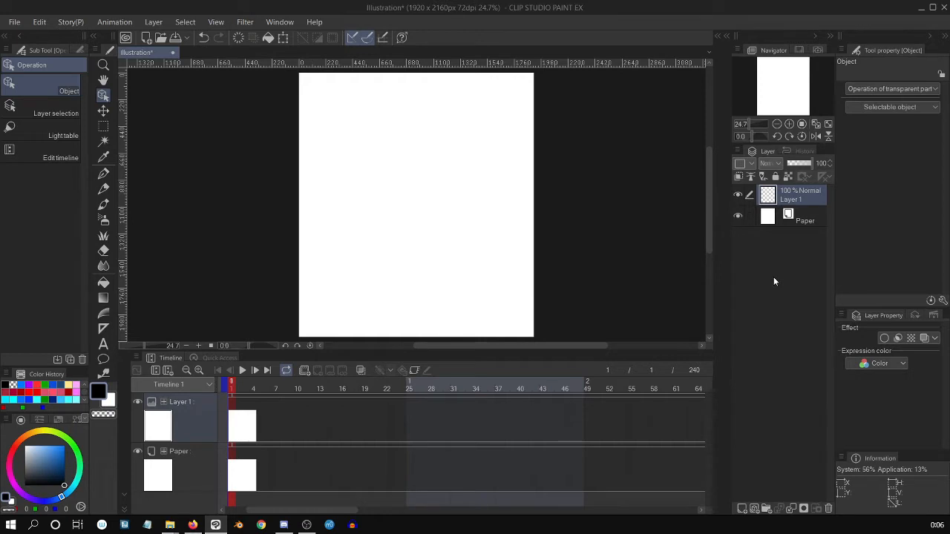
# Step: Save the illustration as Snowflake in the Tutorial_Nested folder inside 0000_Keyframe_Demo_nested
pyautogui.hotkey('ctrl', 's')
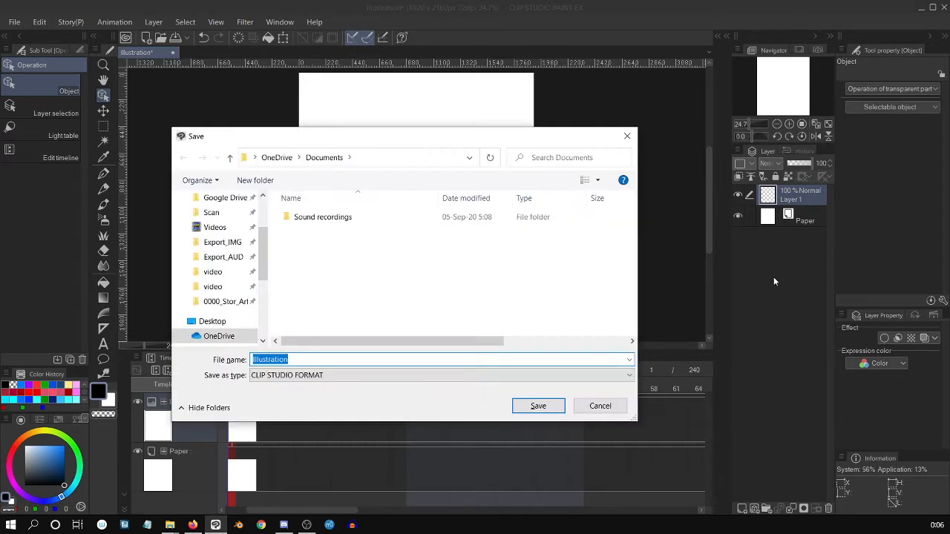
pyautogui.click(226, 302)
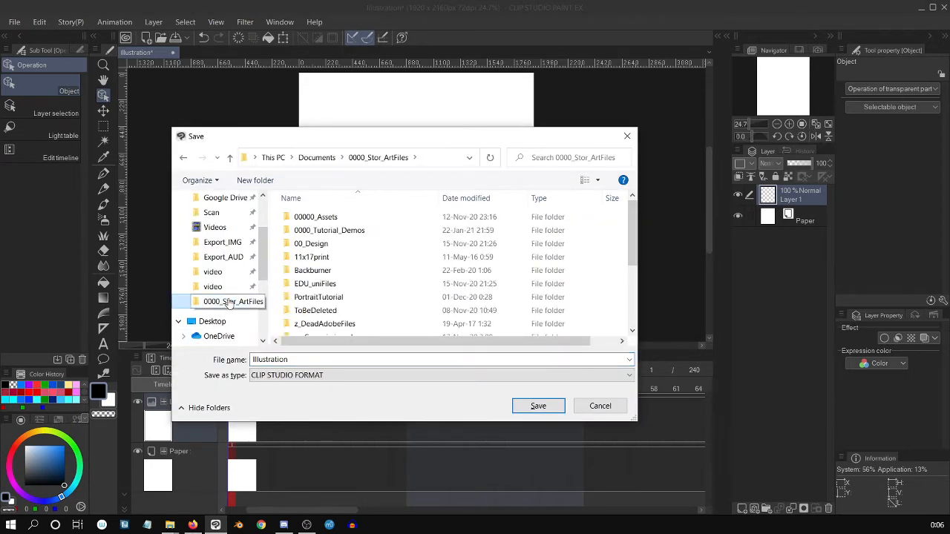
pyautogui.doubleClick(375, 232)
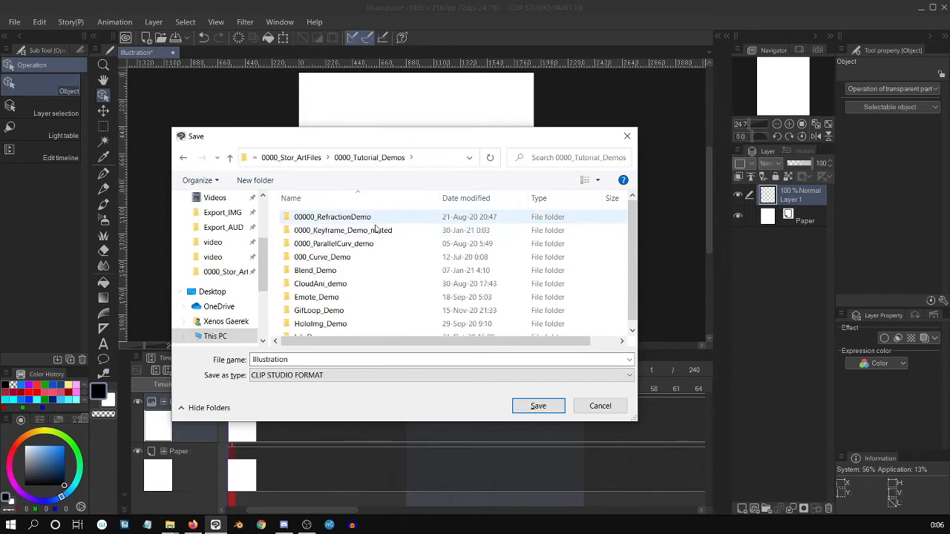
pyautogui.doubleClick(381, 232)
pyautogui.doubleClick(318, 235)
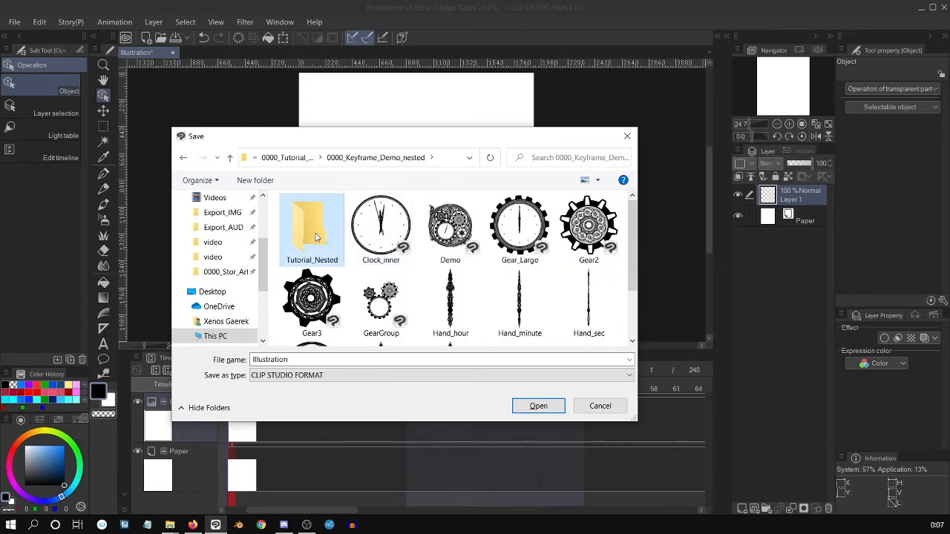
pyautogui.doubleClick(363, 359)
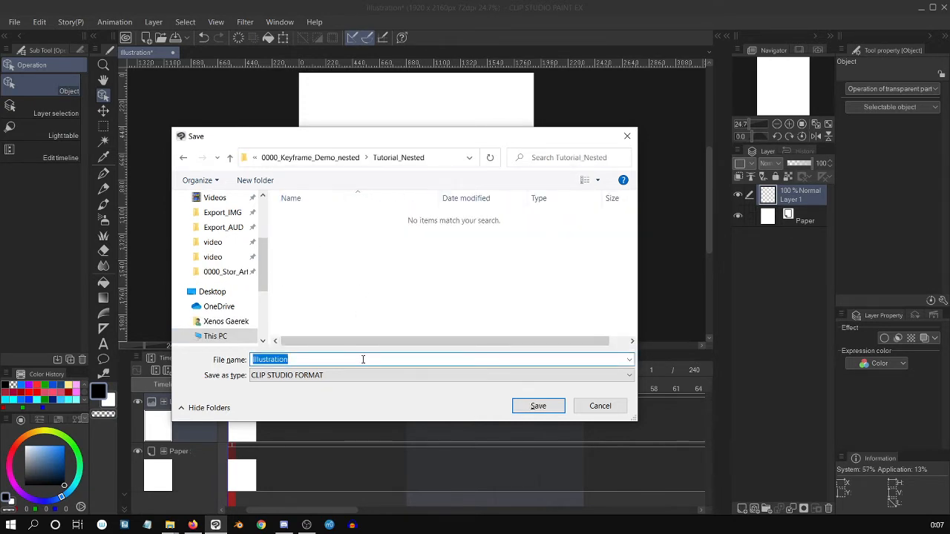
pyautogui.write('Snowflake')
pyautogui.press('Return')
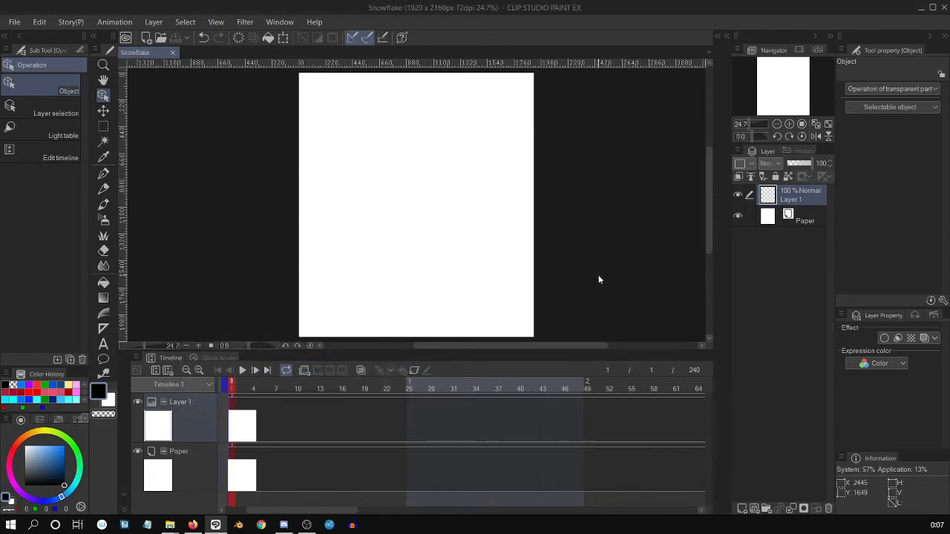
# Step: Start another new document for Animation with Manage files using folders enabled
pyautogui.click(14, 22)
pyautogui.click(34, 40)
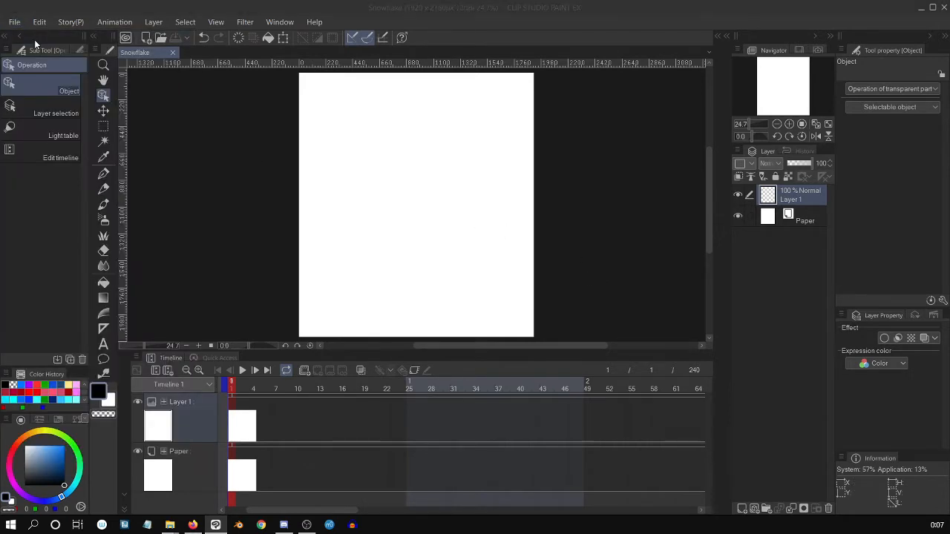
pyautogui.click(397, 44)
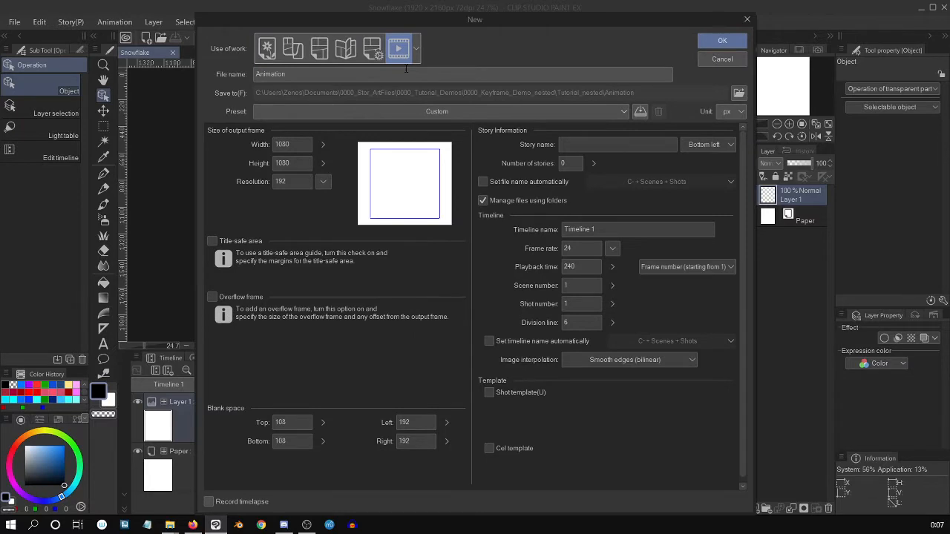
pyautogui.click(492, 205)
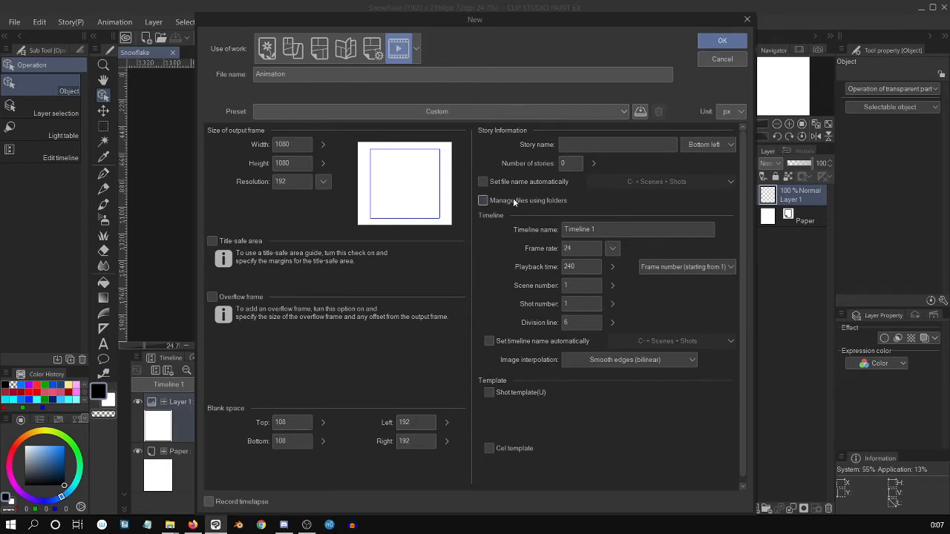
pyautogui.click(488, 199)
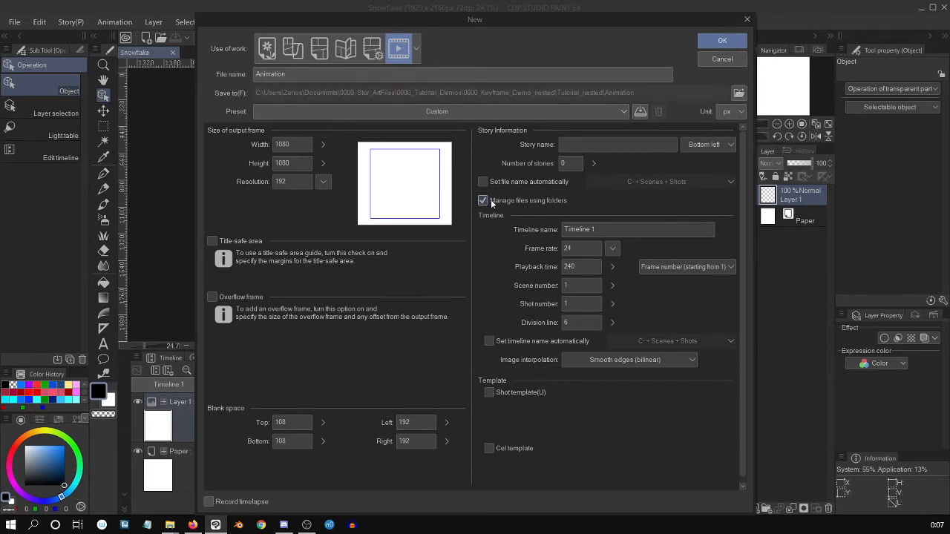
# Step: Examine the Comic settings for the new document, including the Multiple pages option, and return to Animation
pyautogui.click(373, 49)
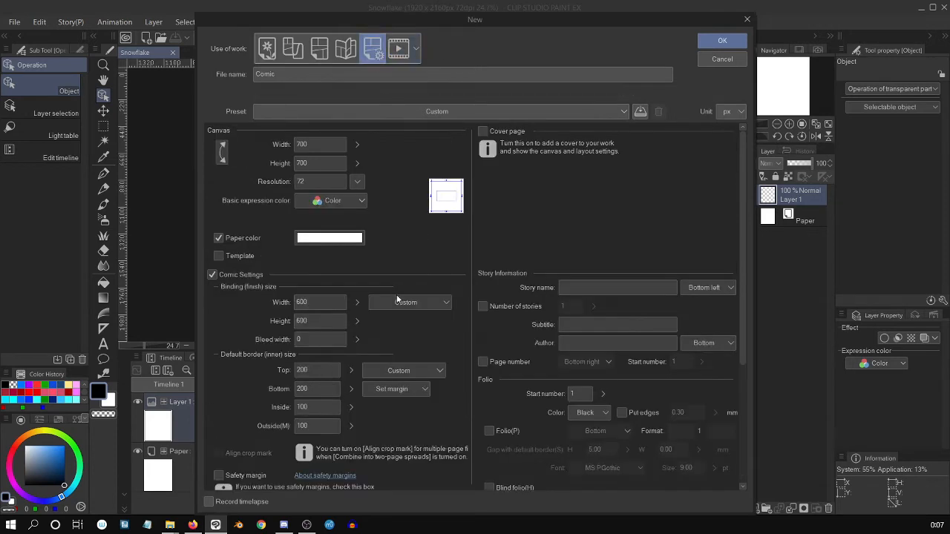
pyautogui.moveTo(747, 239); pyautogui.dragTo(738, 420)
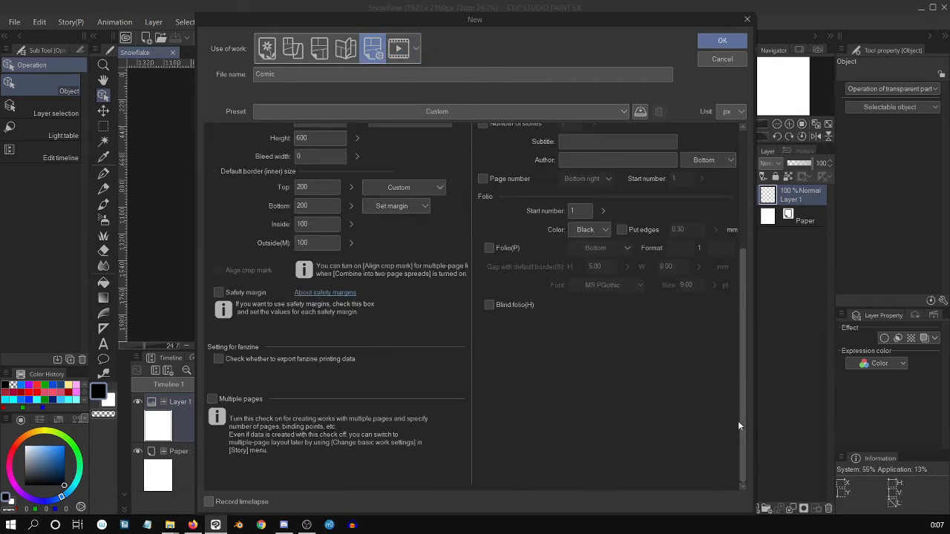
pyautogui.click(227, 402)
pyautogui.click(226, 404)
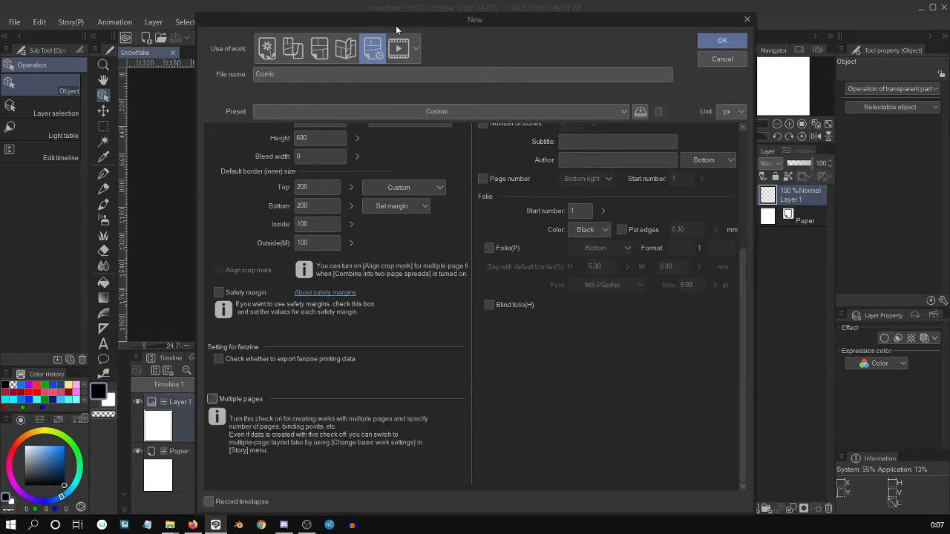
pyautogui.click(399, 49)
pyautogui.moveTo(742, 236); pyautogui.dragTo(735, 181)
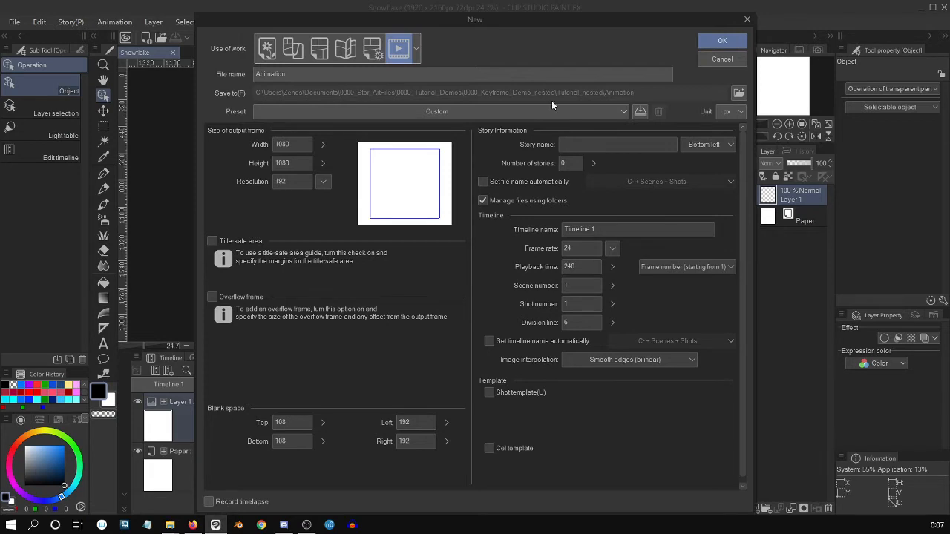
# Step: Set the new animation's save location to the Tutorial_Nested folder
pyautogui.click(739, 95)
pyautogui.moveTo(553, 225); pyautogui.dragTo(553, 241)
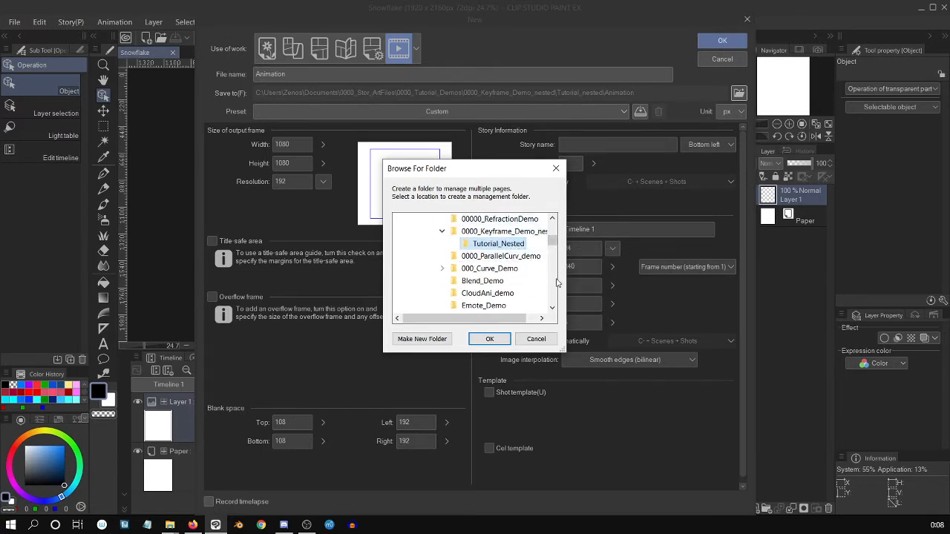
pyautogui.click(492, 339)
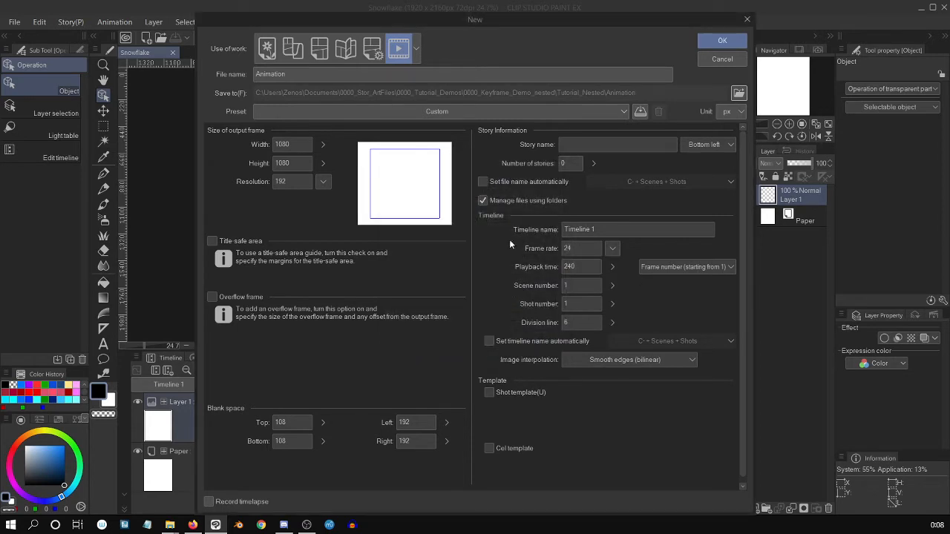
# Step: Name the animation file NestedTutorial and review the available preset and resolution options
pyautogui.click(493, 74)
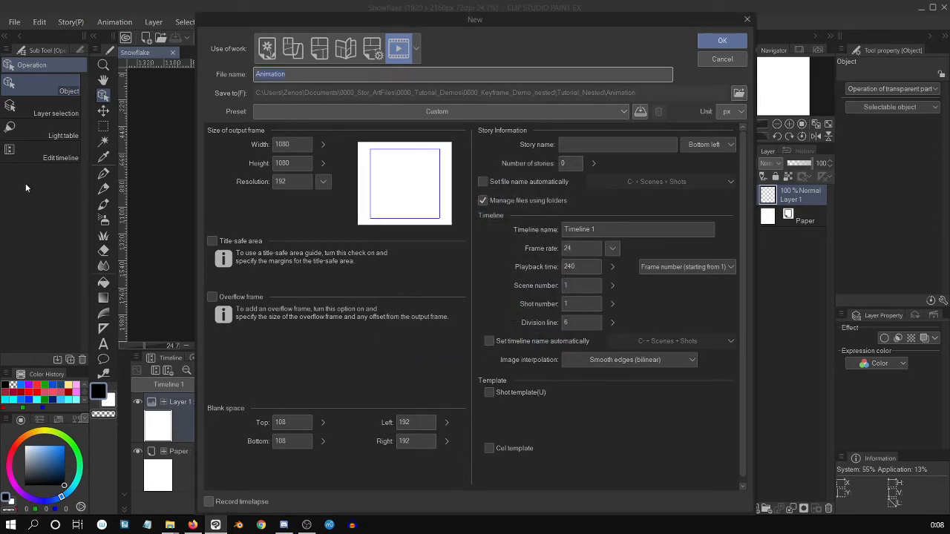
pyautogui.write('NestedTutorial')
pyautogui.click(455, 111)
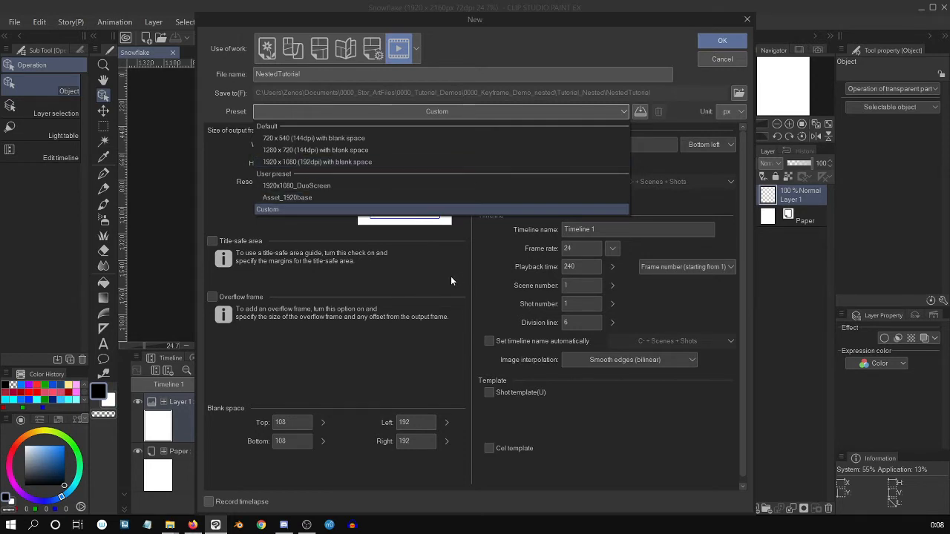
pyautogui.click(429, 284)
pyautogui.click(324, 183)
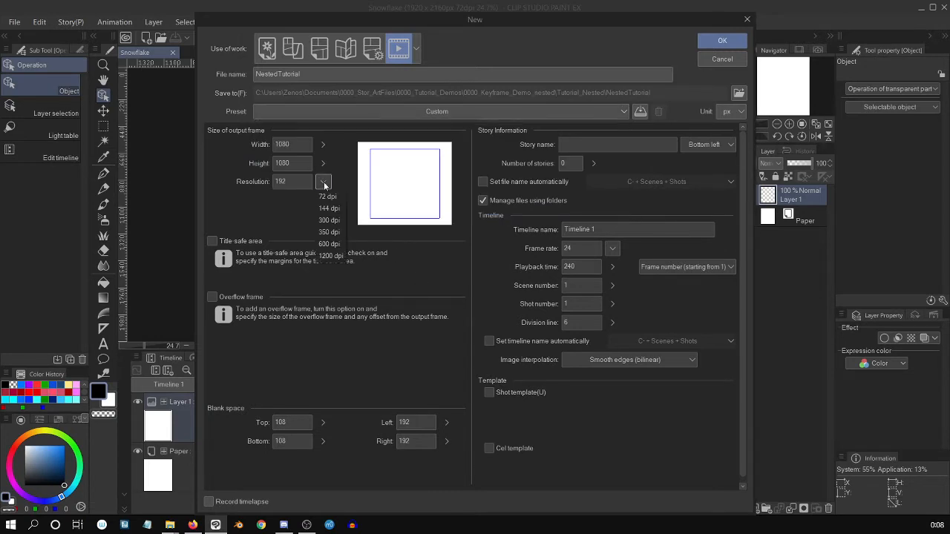
pyautogui.click(436, 280)
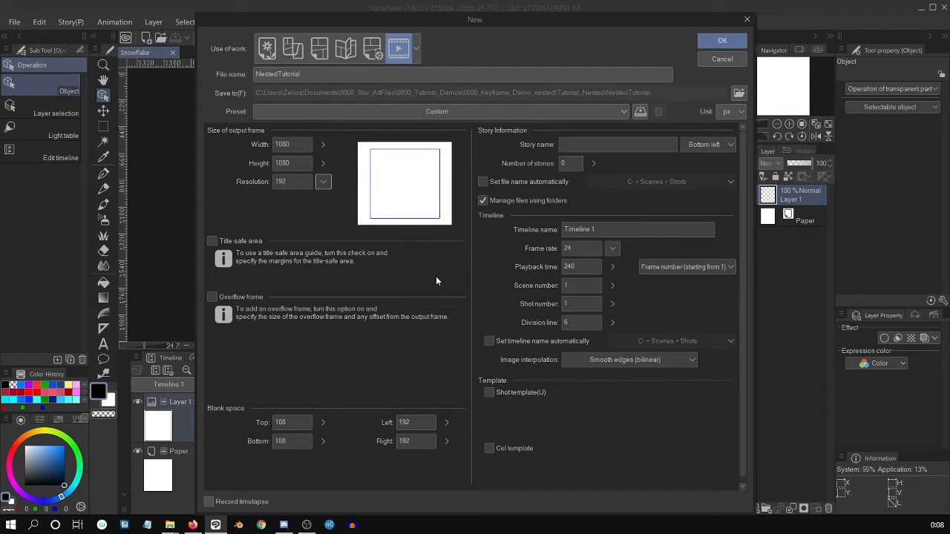
# Step: Apply the 1920 x 1080 (192dpi) with blank space preset, set the width to 1080 px and create the animation
pyautogui.click(530, 113)
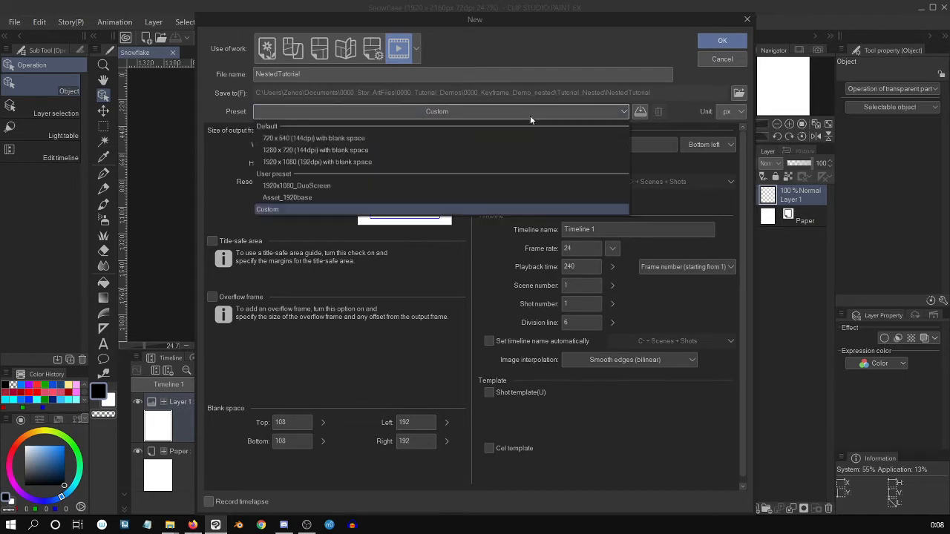
pyautogui.click(500, 163)
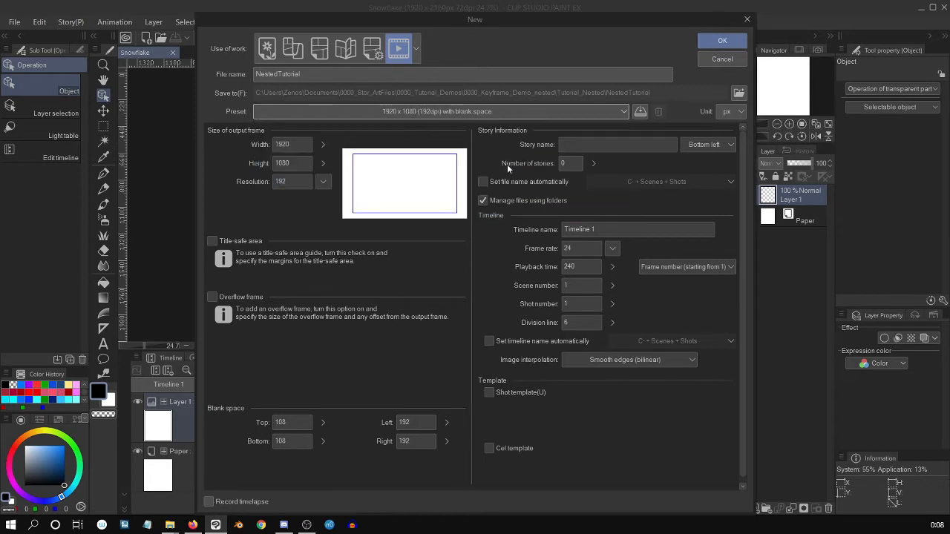
pyautogui.click(544, 114)
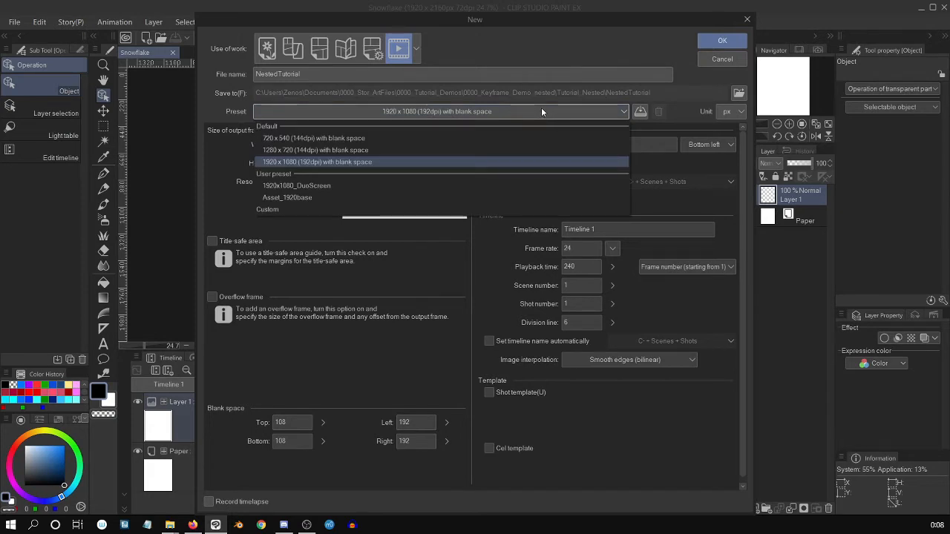
pyautogui.click(541, 109)
pyautogui.press('Tab')
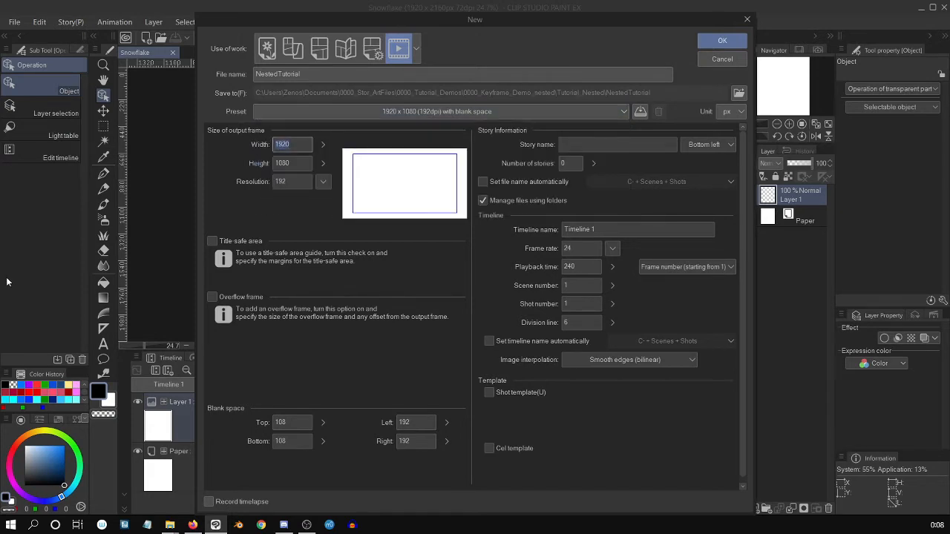
pyautogui.write('108')
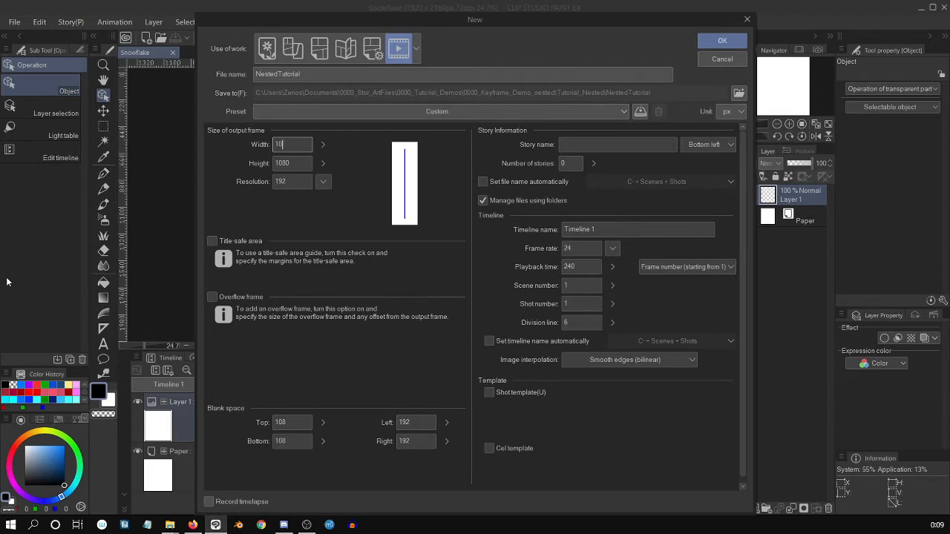
pyautogui.write('0')
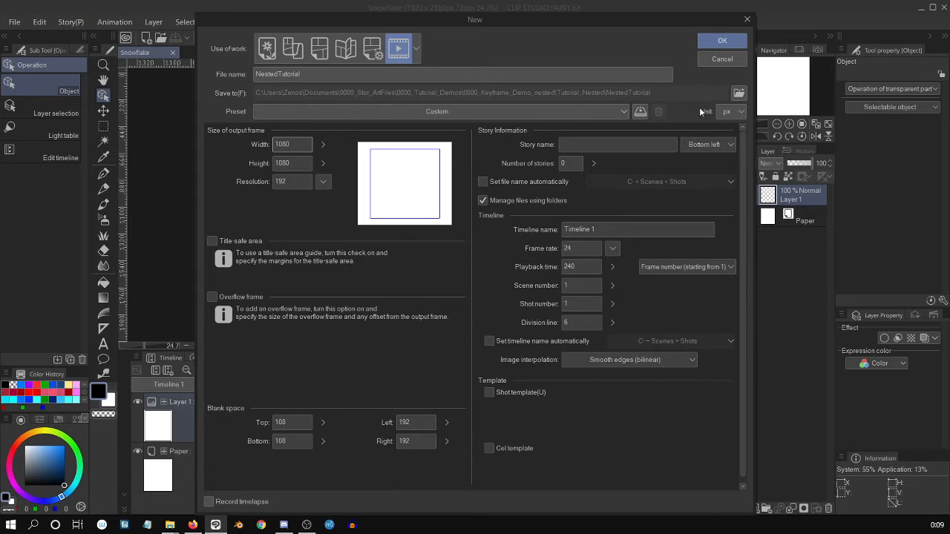
pyautogui.click(719, 43)
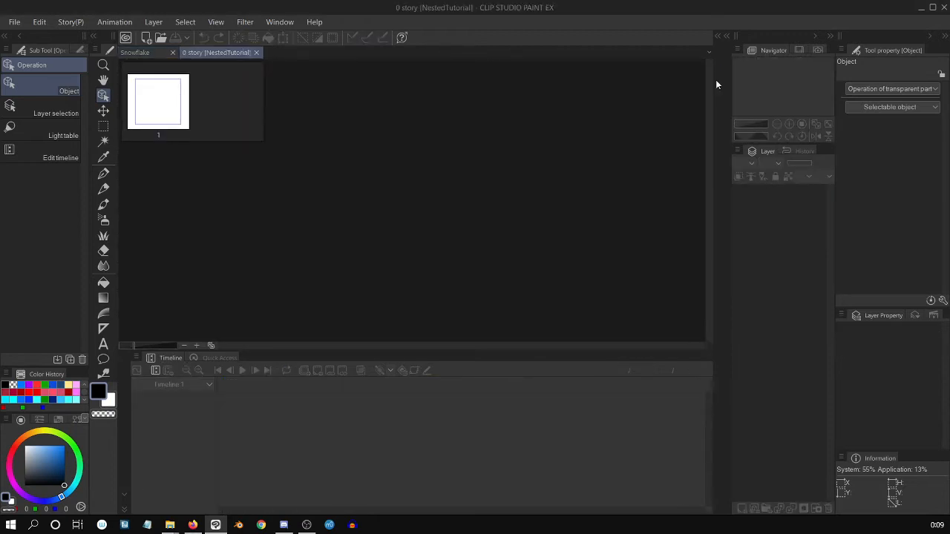
# Step: Open page 1 of the NestedTutorial story and dock the Snowflake canvas in the same tab group as that page
pyautogui.click(178, 98)
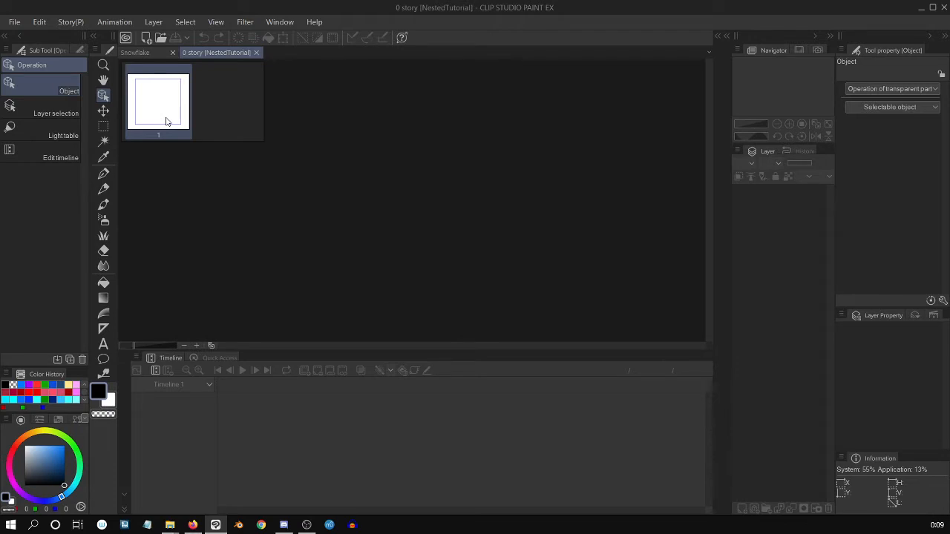
pyautogui.doubleClick(164, 99)
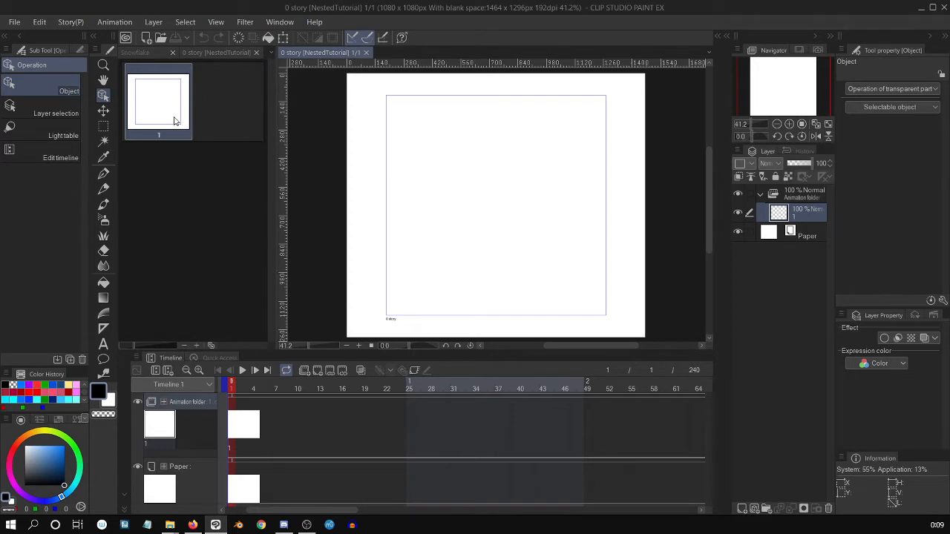
pyautogui.click(140, 52)
pyautogui.moveTo(142, 52); pyautogui.dragTo(380, 59)
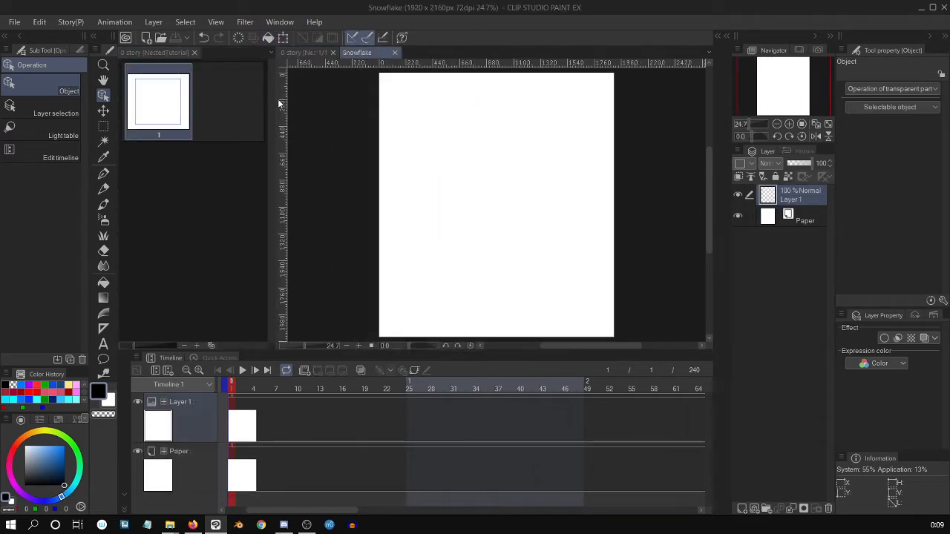
# Step: Adjust the width of the story pane and select the G-pen with its brush size reduced to 6
pyautogui.click(248, 98)
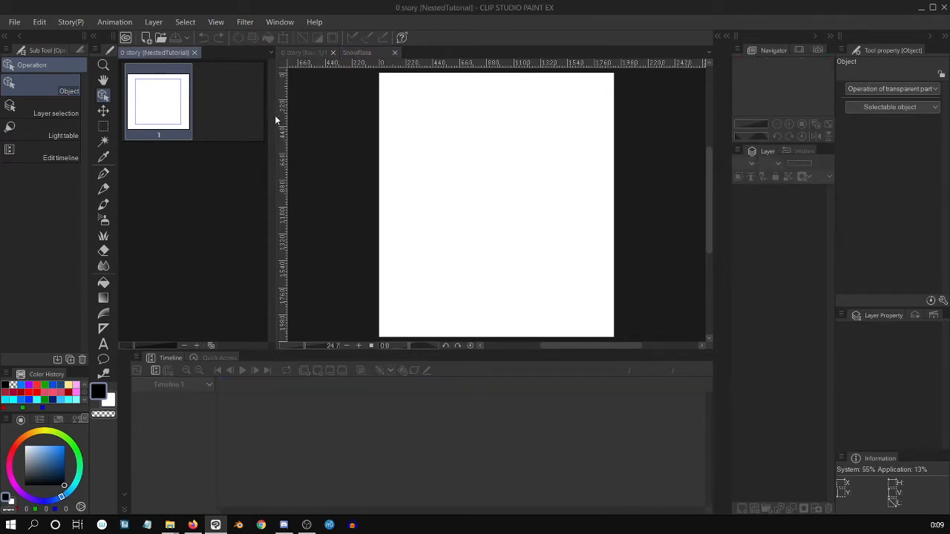
pyautogui.moveTo(273, 115); pyautogui.dragTo(236, 115)
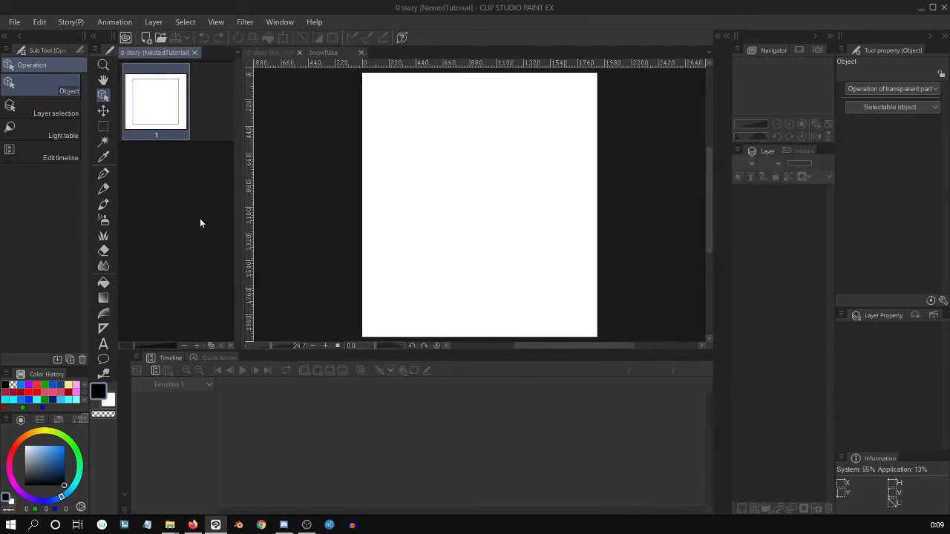
pyautogui.press('p')
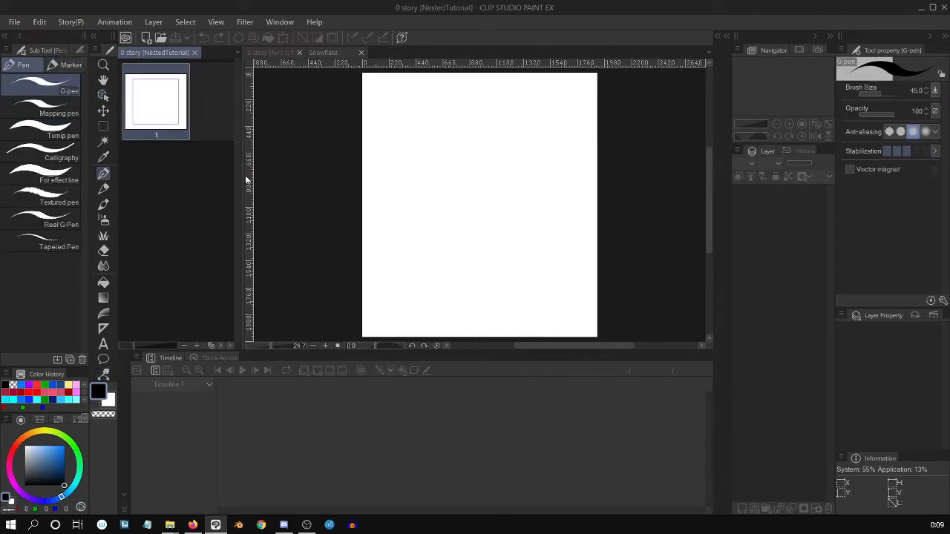
pyautogui.press('[')
pyautogui.press('[')
pyautogui.press('[')
pyautogui.press('[')
pyautogui.press('[')
pyautogui.press('[')
pyautogui.press('[')
pyautogui.moveTo(236, 184); pyautogui.dragTo(275, 187)
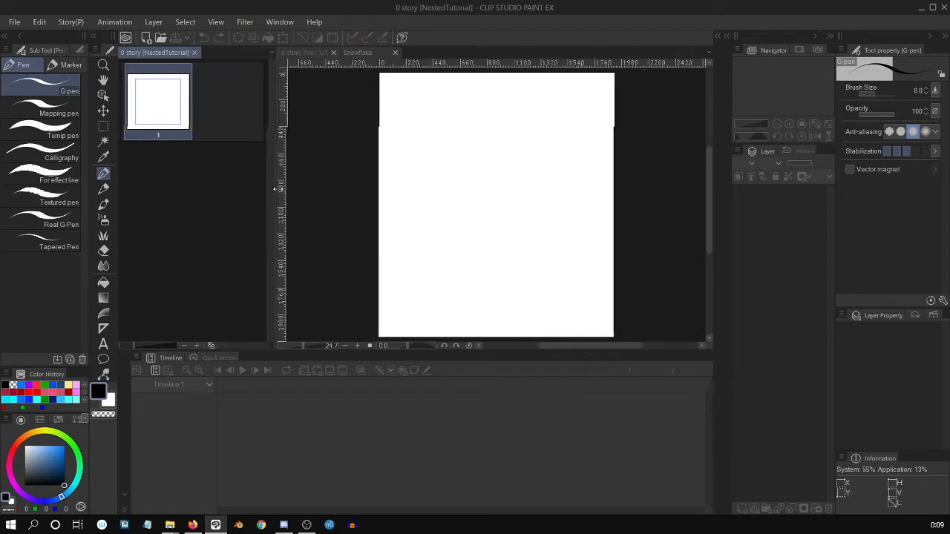
pyautogui.press('[')
pyautogui.press('[')
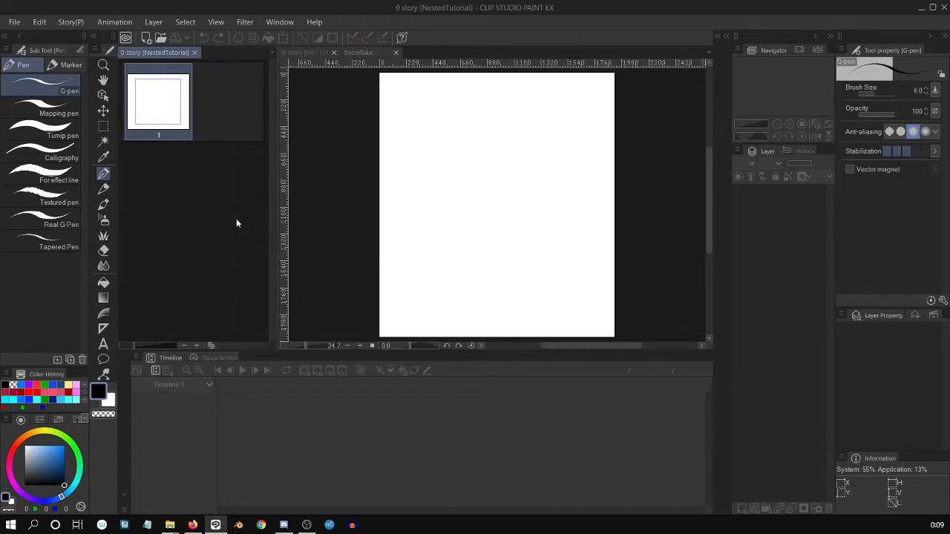
# Step: Shrink the page thumbnail in the story pane and narrow the pane to give the canvas more room
pyautogui.click(185, 346)
pyautogui.click(197, 346)
pyautogui.scroll(-1, 207, 287)
pyautogui.scroll(1, 207, 287)
pyautogui.scroll(-1, 207, 288)
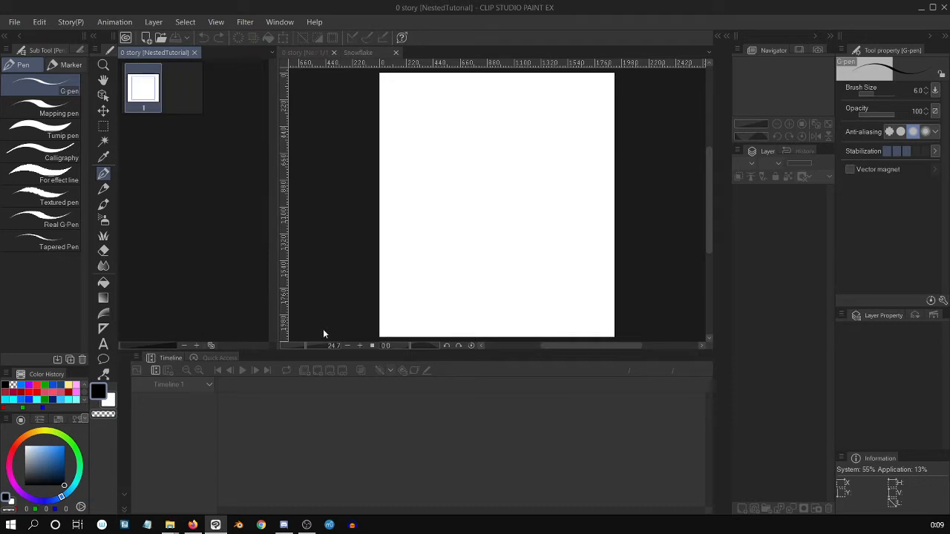
pyautogui.moveTo(276, 217); pyautogui.dragTo(220, 228)
# Step: Switch to the NestedTutorial page canvas and set the G-pen brush size to 60
pyautogui.click(305, 53)
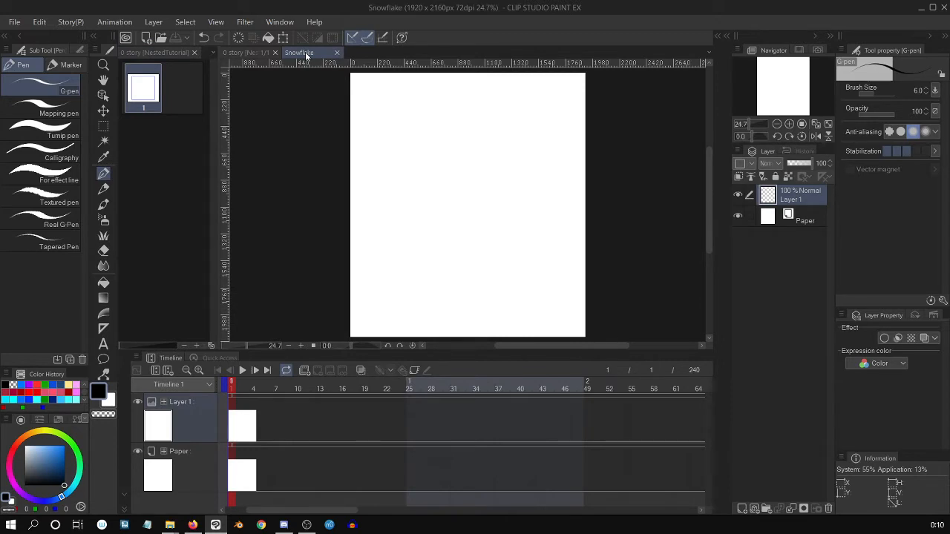
pyautogui.click(245, 52)
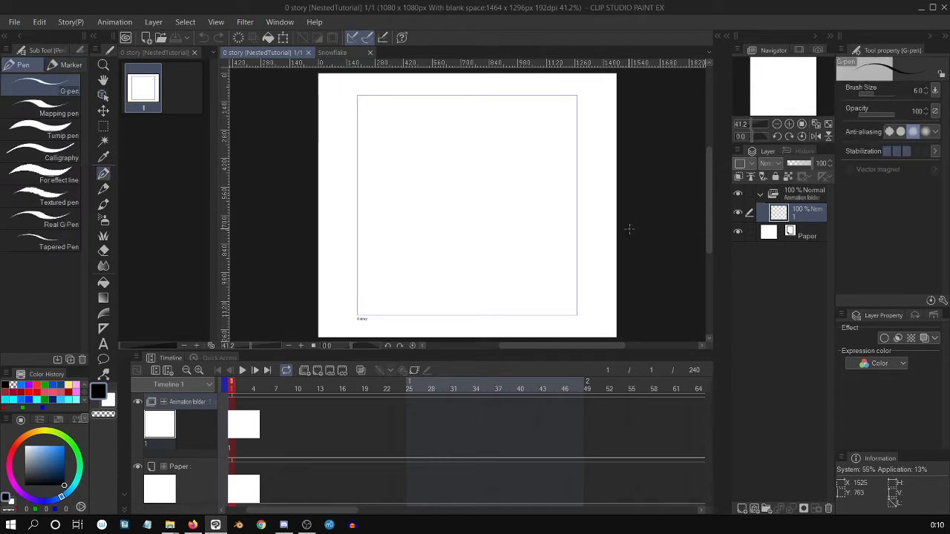
pyautogui.press(']')
pyautogui.press(']')
pyautogui.press(']')
pyautogui.press(']')
pyautogui.press(']')
pyautogui.press(']')
pyautogui.press(']')
pyautogui.press(']')
pyautogui.press(']')
pyautogui.press(']')
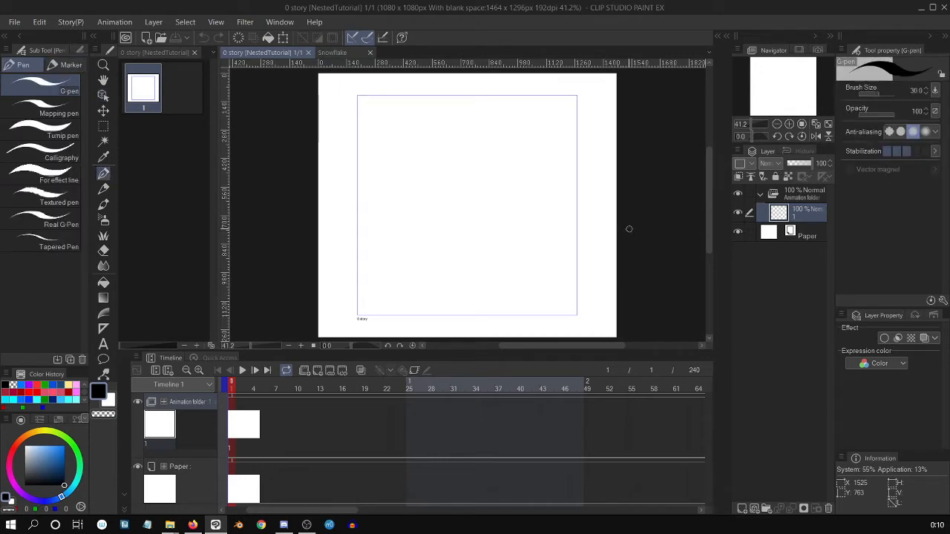
pyautogui.press(']')
pyautogui.press(']')
pyautogui.press(']')
# Step: Delete the Animation folder from the NestedTutorial page and add a new raster layer above Paper, leaving it selected
pyautogui.click(805, 194)
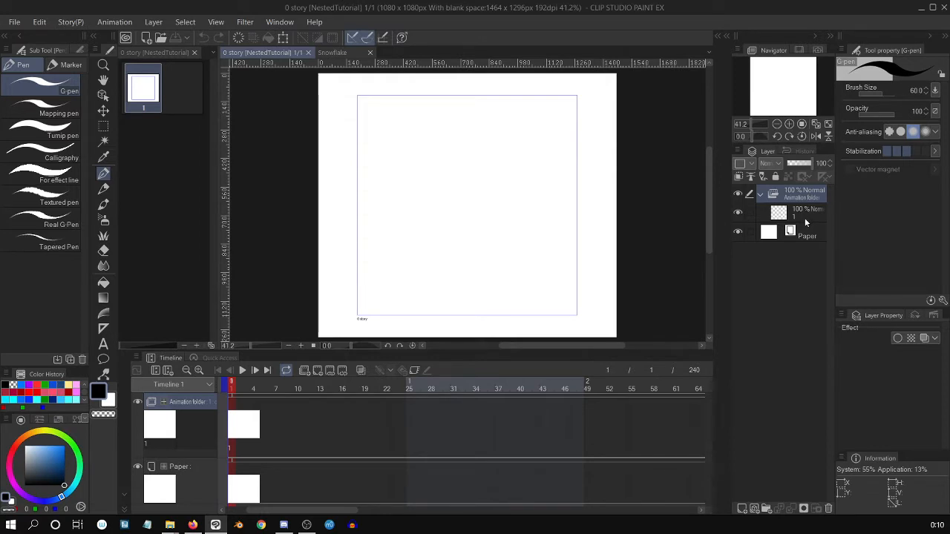
pyautogui.click(829, 508)
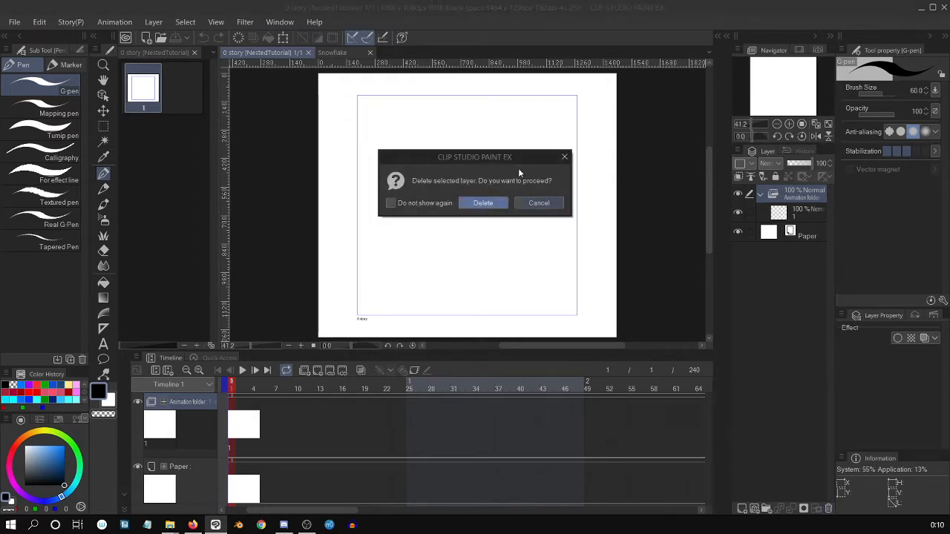
pyautogui.click(484, 203)
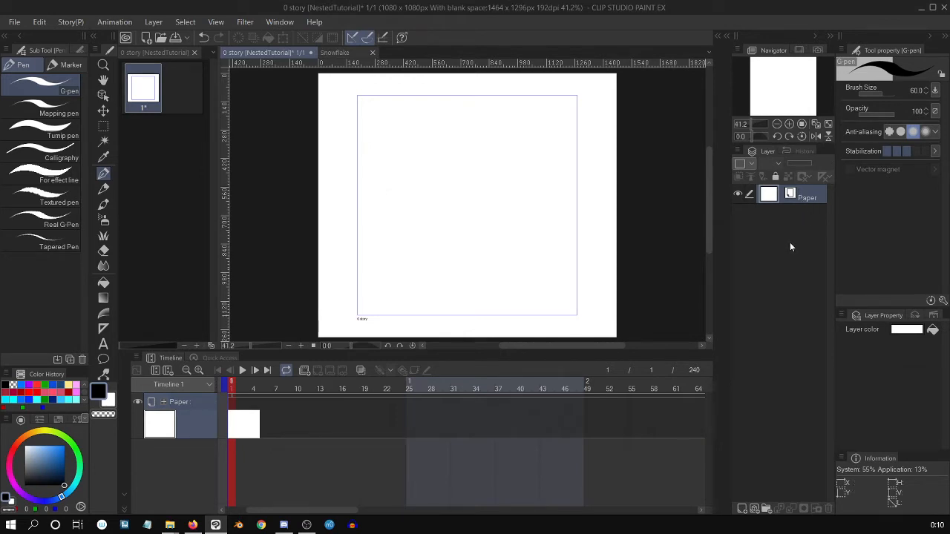
pyautogui.click(742, 509)
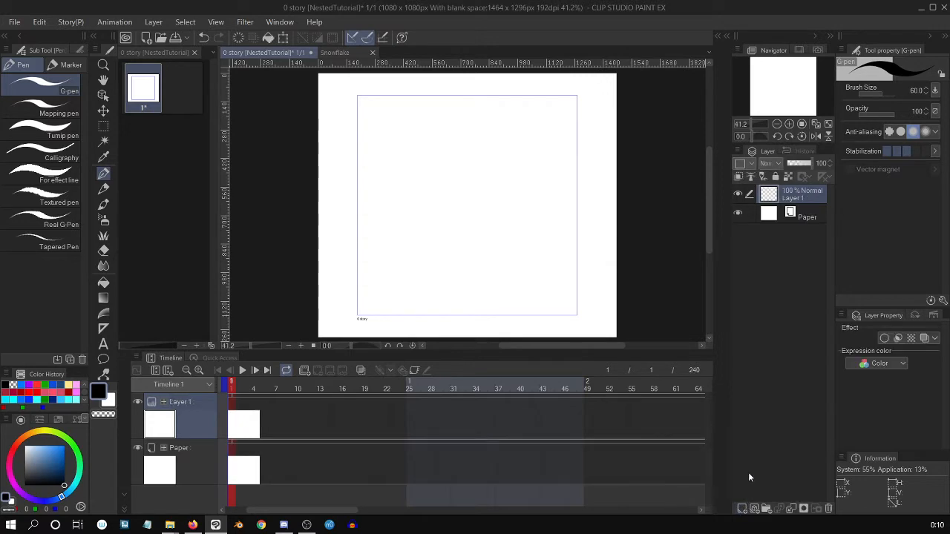
pyautogui.click(802, 211)
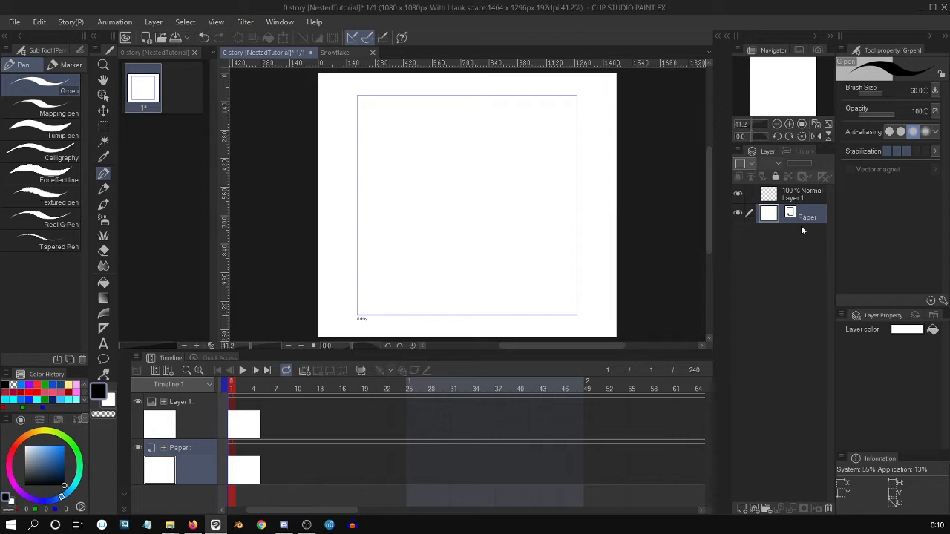
pyautogui.click(807, 196)
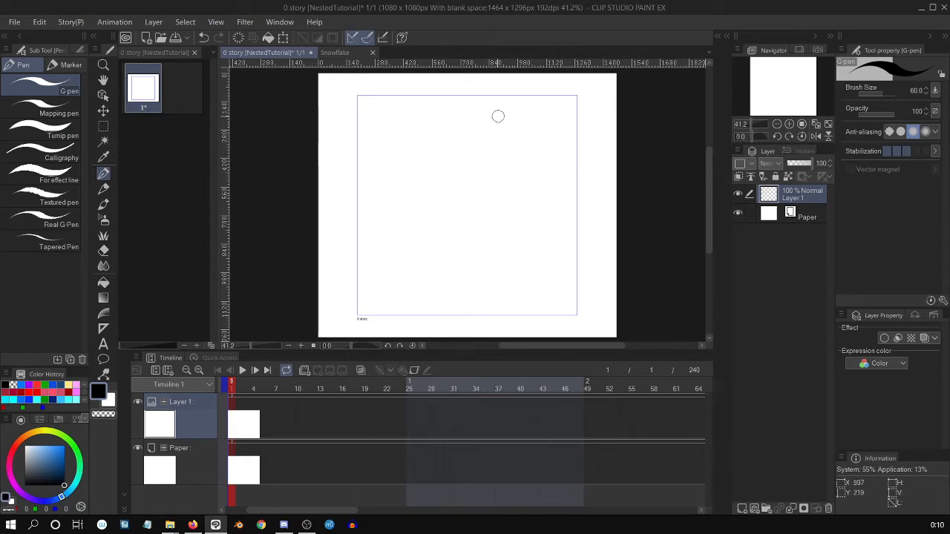
# Step: Sketch a large rough circle with repeated black G-pen strokes, filling most of the NestedTutorial frame
pyautogui.moveTo(404, 108)
pyautogui.mouseDown()
pyautogui.moveTo(556, 148)
pyautogui.moveTo(511, 317)
pyautogui.mouseUp()
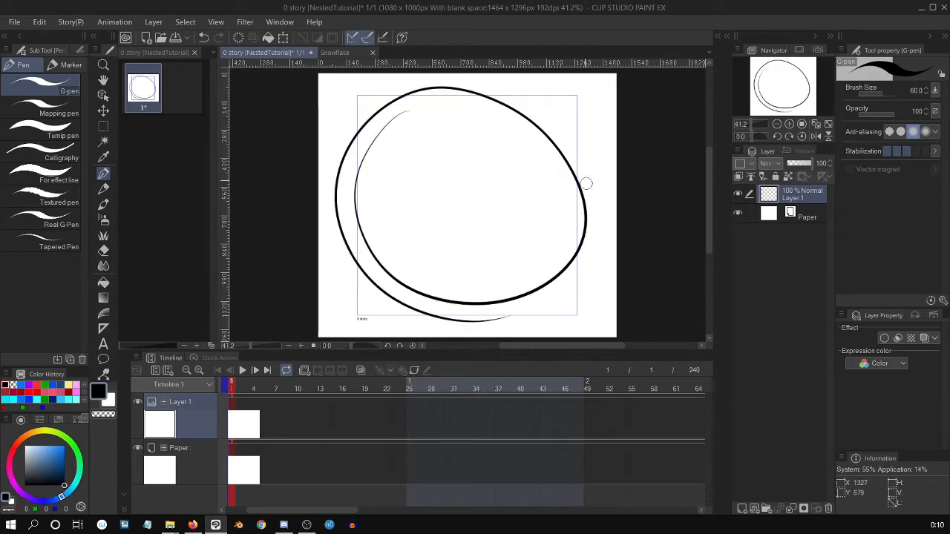
pyautogui.moveTo(410, 305)
pyautogui.mouseDown()
pyautogui.moveTo(556, 160)
pyautogui.moveTo(365, 257)
pyautogui.moveTo(574, 220)
pyautogui.moveTo(402, 126)
pyautogui.moveTo(513, 297)
pyautogui.mouseUp()
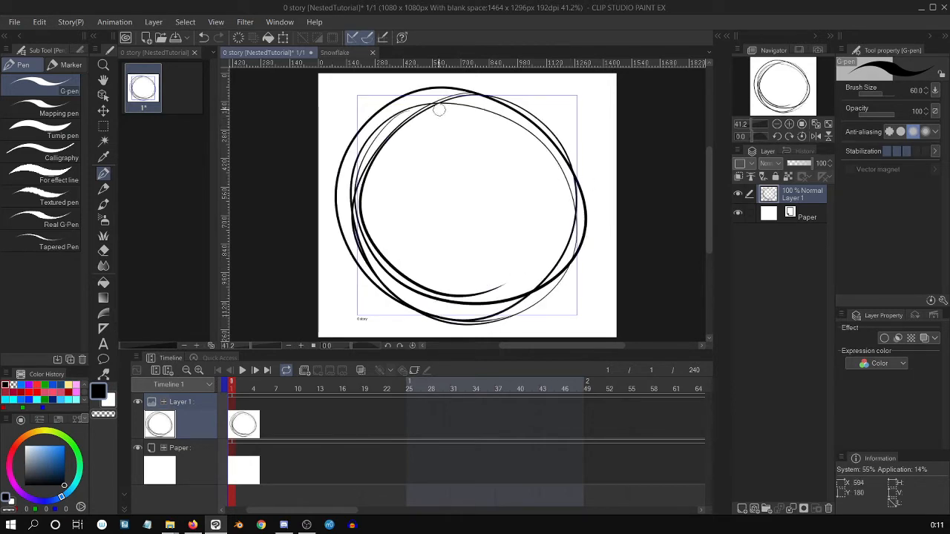
pyautogui.moveTo(440, 110); pyautogui.dragTo(505, 285)
pyautogui.moveTo(392, 142); pyautogui.dragTo(417, 297)
pyautogui.moveTo(376, 134); pyautogui.dragTo(508, 120)
pyautogui.moveTo(465, 94)
pyautogui.mouseDown()
pyautogui.moveTo(443, 93)
pyautogui.moveTo(481, 297)
pyautogui.mouseUp()
pyautogui.moveTo(422, 111); pyautogui.dragTo(490, 103)
pyautogui.moveTo(372, 158)
pyautogui.mouseDown()
pyautogui.moveTo(508, 101)
pyautogui.moveTo(561, 166)
pyautogui.mouseUp()
pyautogui.moveTo(458, 105); pyautogui.dragTo(578, 223)
pyautogui.moveTo(560, 147); pyautogui.dragTo(517, 301)
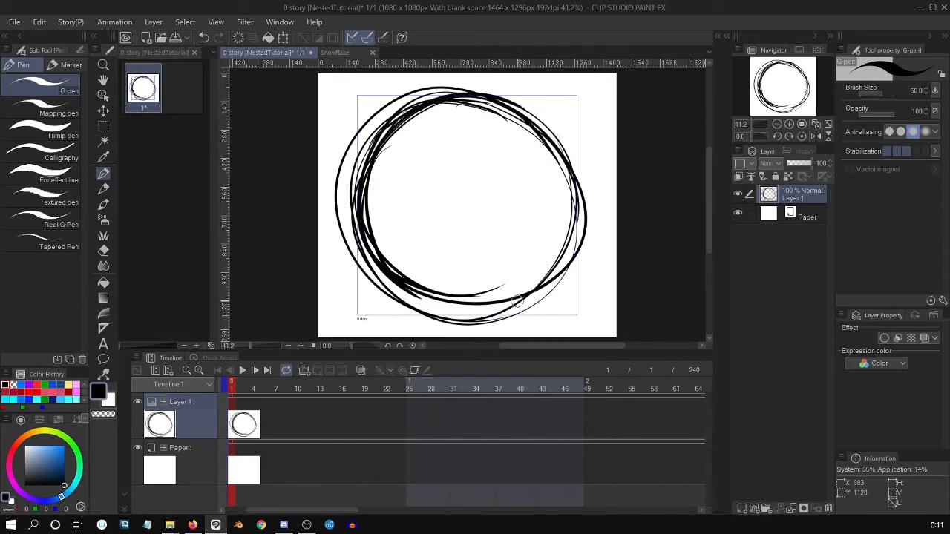
pyautogui.moveTo(577, 185); pyautogui.dragTo(556, 275)
pyautogui.moveTo(508, 109)
pyautogui.mouseDown()
pyautogui.moveTo(575, 220)
pyautogui.moveTo(572, 166)
pyautogui.moveTo(505, 297)
pyautogui.mouseUp()
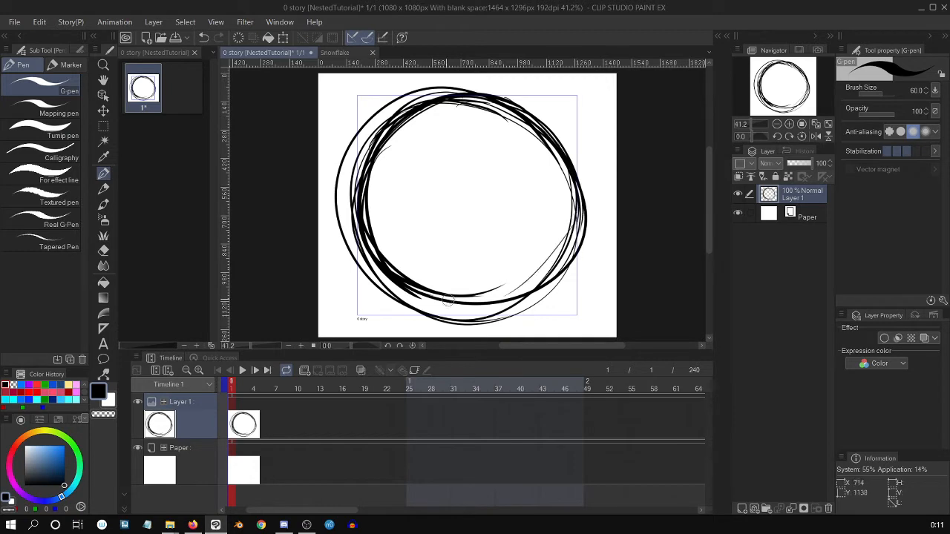
pyautogui.moveTo(367, 245); pyautogui.dragTo(482, 300)
pyautogui.moveTo(398, 258)
pyautogui.mouseDown()
pyautogui.moveTo(483, 307)
pyautogui.moveTo(498, 291)
pyautogui.mouseUp()
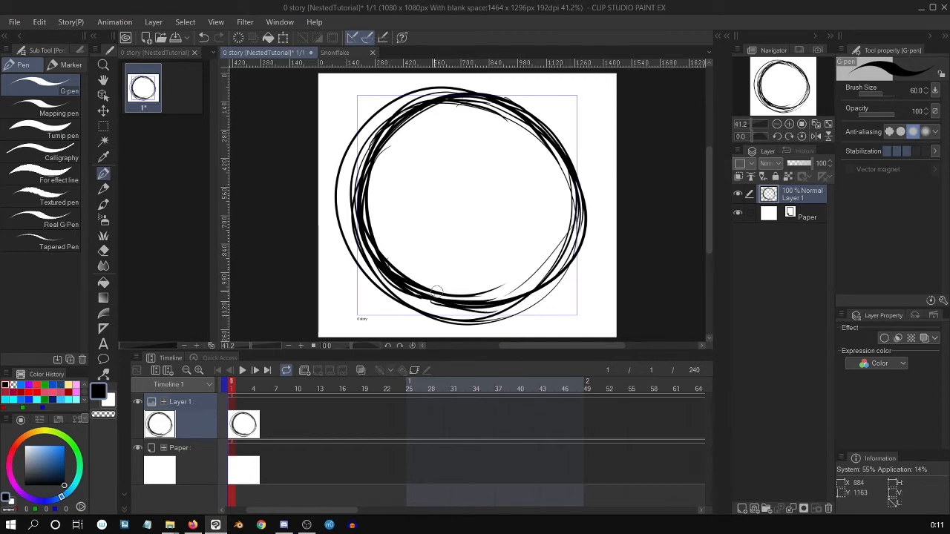
pyautogui.moveTo(378, 270)
pyautogui.mouseDown()
pyautogui.moveTo(591, 222)
pyautogui.moveTo(518, 303)
pyautogui.mouseUp()
pyautogui.moveTo(577, 196); pyautogui.dragTo(549, 264)
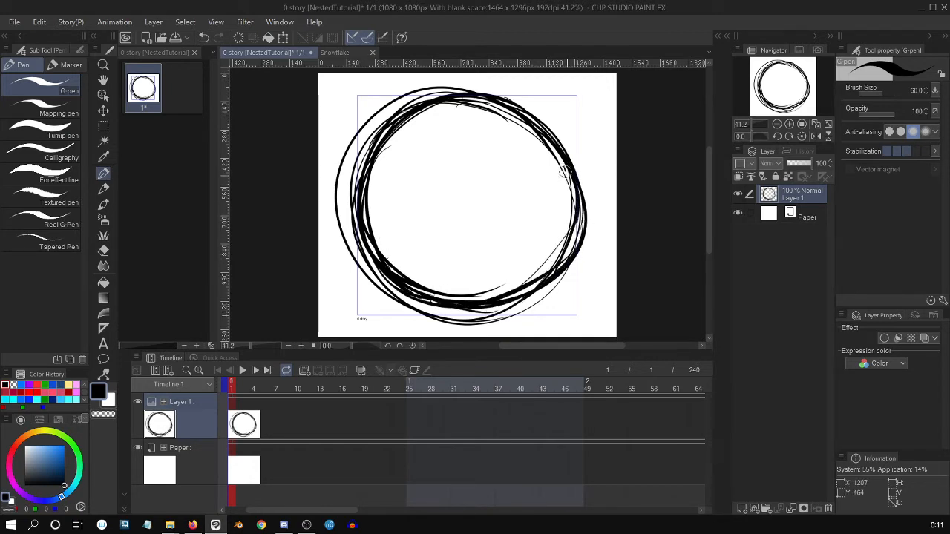
pyautogui.moveTo(573, 167)
pyautogui.mouseDown()
pyautogui.moveTo(536, 271)
pyautogui.moveTo(545, 244)
pyautogui.mouseUp()
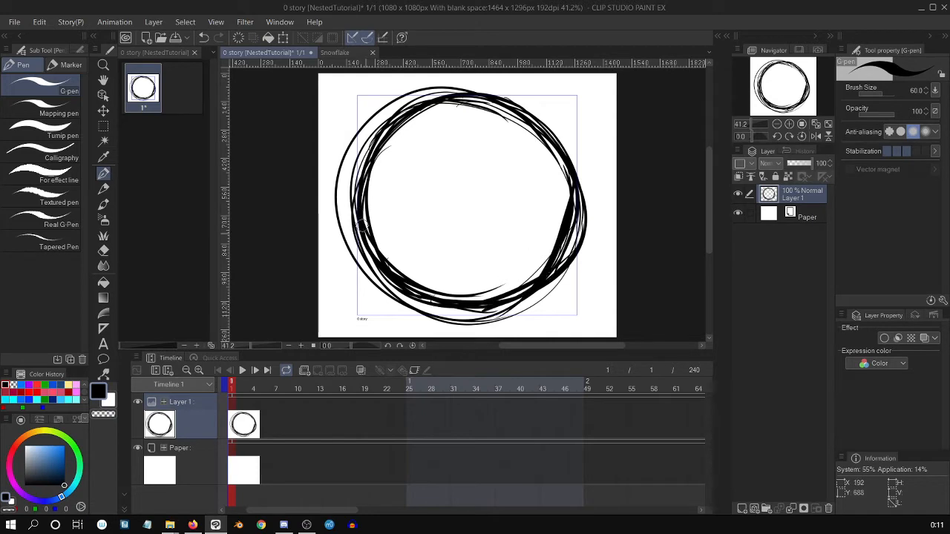
pyautogui.moveTo(362, 225); pyautogui.dragTo(464, 299)
# Step: Erase the stray strokes around the outside of the large circle using transparent color at brush size 150
pyautogui.press('c')
pyautogui.press(']')
pyautogui.press(']')
pyautogui.moveTo(350, 134)
pyautogui.mouseDown()
pyautogui.moveTo(341, 193)
pyautogui.moveTo(360, 121)
pyautogui.moveTo(378, 305)
pyautogui.mouseUp()
pyautogui.moveTo(345, 159)
pyautogui.mouseDown()
pyautogui.moveTo(386, 300)
pyautogui.moveTo(574, 305)
pyautogui.moveTo(417, 301)
pyautogui.moveTo(570, 280)
pyautogui.mouseUp()
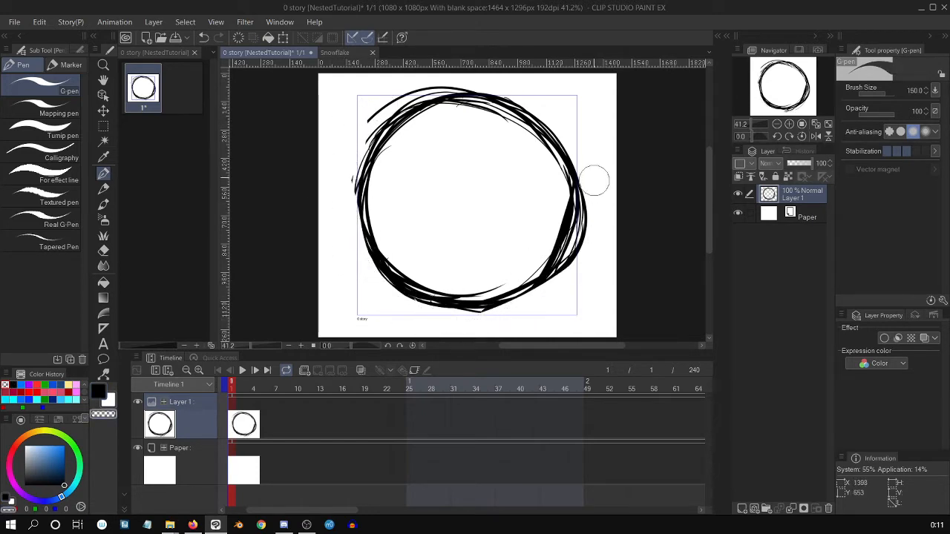
pyautogui.moveTo(595, 181); pyautogui.dragTo(569, 274)
pyautogui.moveTo(372, 113); pyautogui.dragTo(482, 77)
pyautogui.moveTo(367, 140); pyautogui.dragTo(447, 82)
pyautogui.moveTo(345, 160); pyautogui.dragTo(373, 207)
# Step: Sketch two touching black circles inside the large one, a bigger one at lower left and a smaller one above it
pyautogui.press('o')
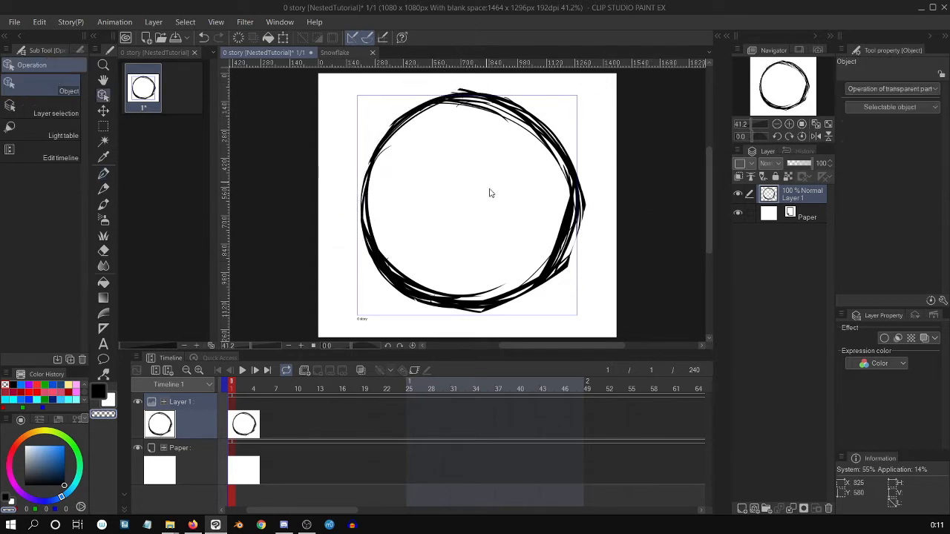
pyautogui.press('p')
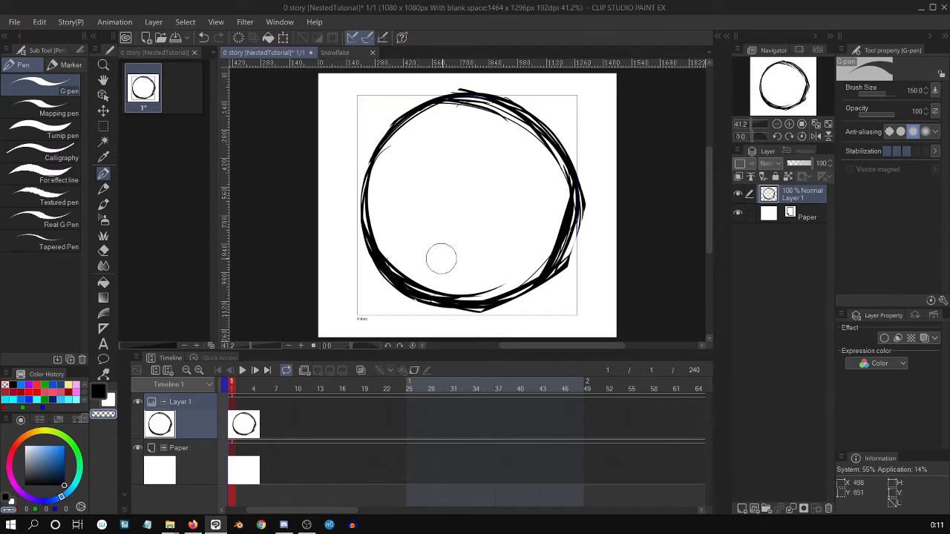
pyautogui.moveTo(450, 205)
pyautogui.mouseDown()
pyautogui.moveTo(434, 265)
pyautogui.moveTo(395, 226)
pyautogui.moveTo(466, 193)
pyautogui.moveTo(467, 261)
pyautogui.moveTo(415, 238)
pyautogui.mouseUp()
pyautogui.moveTo(445, 135)
pyautogui.mouseDown()
pyautogui.moveTo(482, 142)
pyautogui.moveTo(493, 177)
pyautogui.moveTo(457, 121)
pyautogui.moveTo(493, 154)
pyautogui.moveTo(463, 192)
pyautogui.moveTo(432, 169)
pyautogui.moveTo(483, 176)
pyautogui.mouseUp()
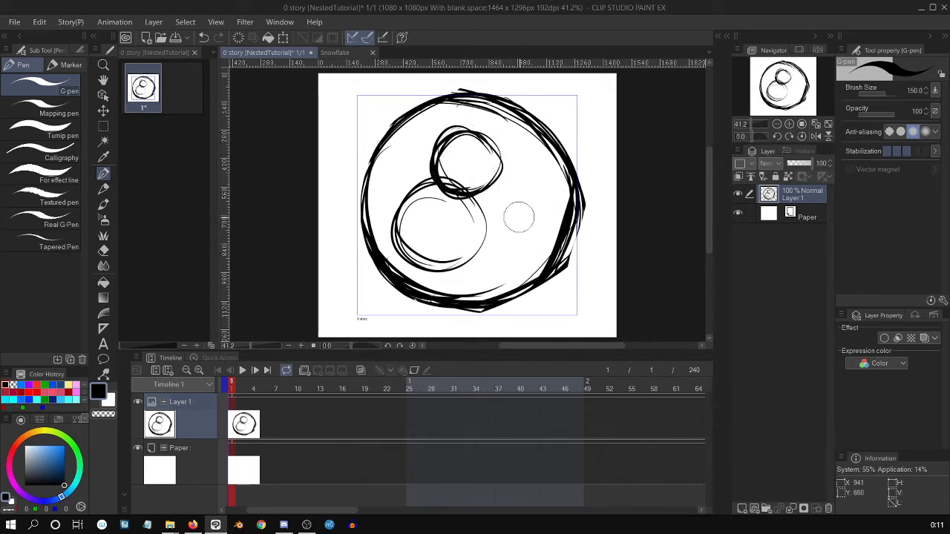
# Step: Draw a small asterisk-shaped snowflake inside the large circle, beside the two inner circles
pyautogui.moveTo(517, 186)
pyautogui.mouseDown()
pyautogui.moveTo(518, 239)
pyautogui.moveTo(533, 212)
pyautogui.moveTo(530, 230)
pyautogui.mouseUp()
pyautogui.moveTo(530, 200)
pyautogui.mouseDown()
pyautogui.moveTo(528, 234)
pyautogui.moveTo(522, 195)
pyautogui.moveTo(518, 223)
pyautogui.moveTo(505, 212)
pyautogui.moveTo(533, 215)
pyautogui.moveTo(500, 209)
pyautogui.moveTo(530, 198)
pyautogui.moveTo(503, 239)
pyautogui.moveTo(529, 196)
pyautogui.moveTo(512, 214)
pyautogui.moveTo(498, 206)
pyautogui.moveTo(514, 192)
pyautogui.moveTo(539, 229)
pyautogui.mouseUp()
pyautogui.moveTo(513, 187); pyautogui.dragTo(521, 250)
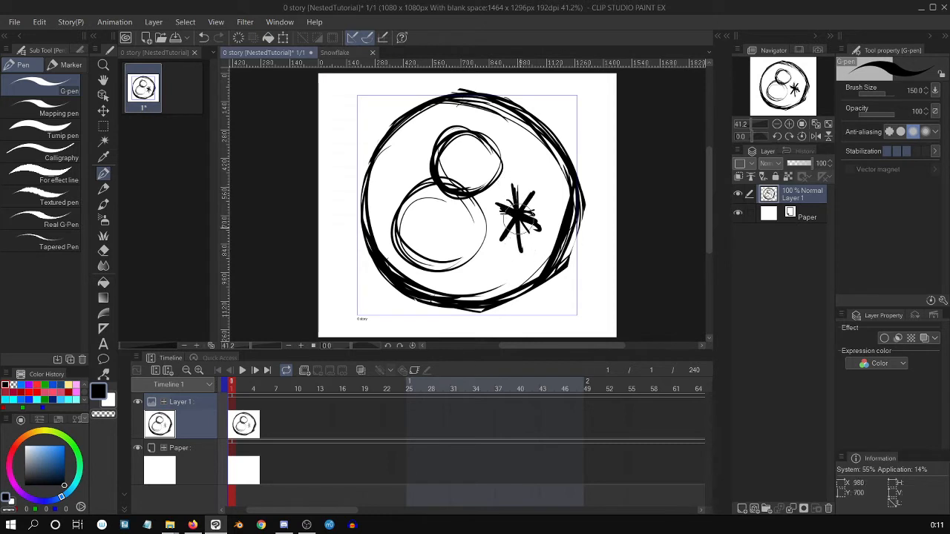
# Step: Thicken the outlines of the two inner circles with additional G-pen strokes
pyautogui.moveTo(445, 134); pyautogui.dragTo(473, 179)
pyautogui.moveTo(470, 143)
pyautogui.mouseDown()
pyautogui.moveTo(474, 183)
pyautogui.moveTo(487, 178)
pyautogui.moveTo(448, 147)
pyautogui.mouseUp()
pyautogui.moveTo(436, 183)
pyautogui.mouseDown()
pyautogui.moveTo(423, 278)
pyautogui.moveTo(477, 212)
pyautogui.mouseUp()
pyautogui.moveTo(418, 184); pyautogui.dragTo(475, 233)
pyautogui.moveTo(387, 228); pyautogui.dragTo(473, 205)
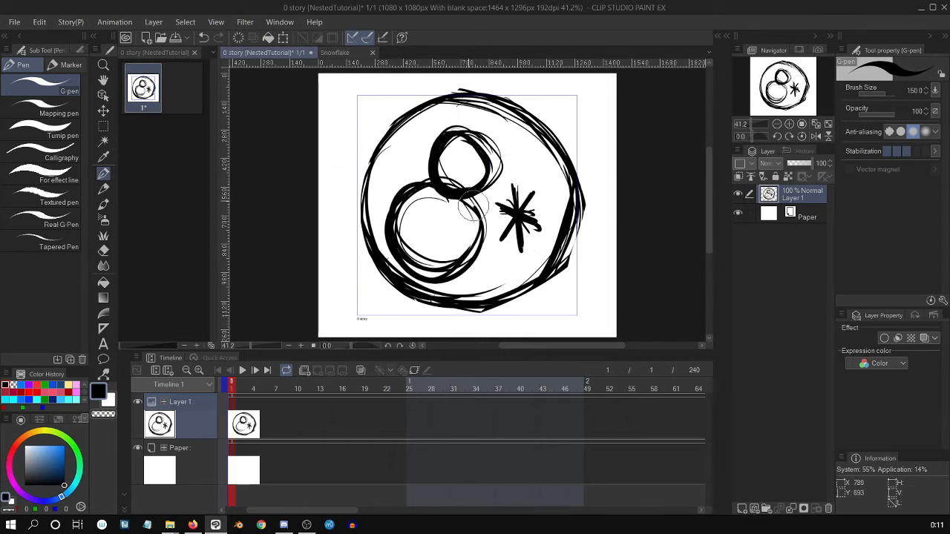
pyautogui.moveTo(396, 245); pyautogui.dragTo(454, 208)
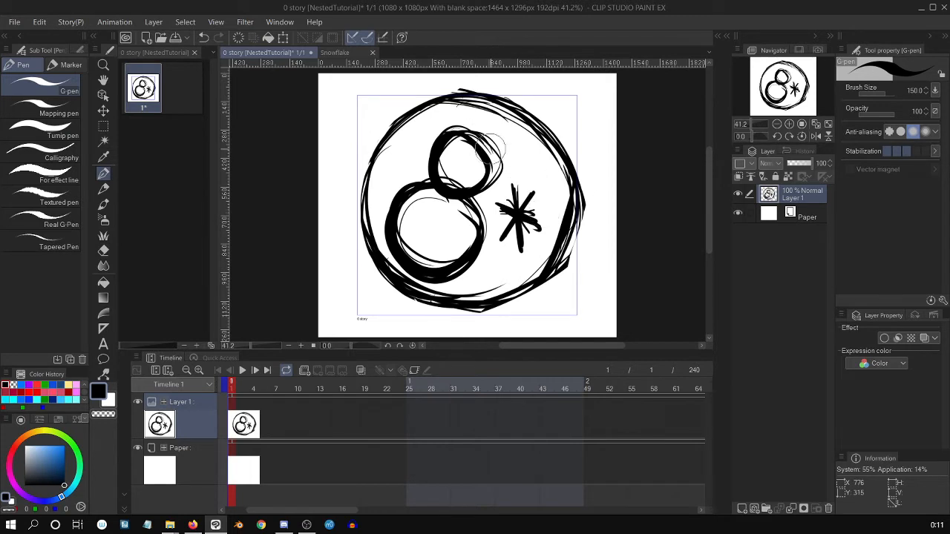
pyautogui.moveTo(488, 134)
pyautogui.mouseDown()
pyautogui.moveTo(482, 193)
pyautogui.moveTo(495, 165)
pyautogui.moveTo(461, 195)
pyautogui.moveTo(495, 165)
pyautogui.moveTo(489, 191)
pyautogui.mouseUp()
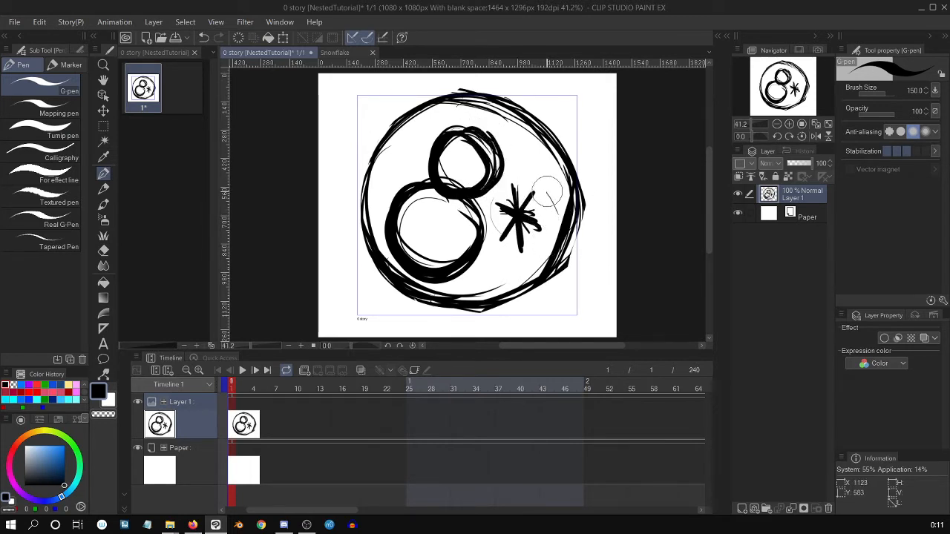
# Step: Sketch rings around the snowflake and inside the lower inner circle, and reinforce the large circle's outline
pyautogui.moveTo(546, 222)
pyautogui.mouseDown()
pyautogui.moveTo(507, 208)
pyautogui.moveTo(548, 204)
pyautogui.moveTo(500, 236)
pyautogui.moveTo(523, 186)
pyautogui.mouseUp()
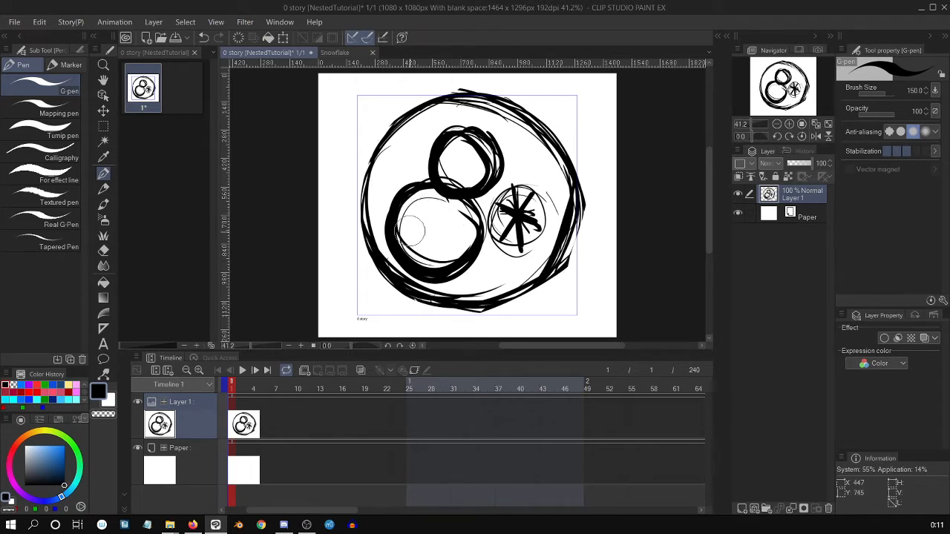
pyautogui.moveTo(412, 228)
pyautogui.mouseDown()
pyautogui.moveTo(432, 206)
pyautogui.moveTo(432, 245)
pyautogui.moveTo(424, 210)
pyautogui.moveTo(453, 249)
pyautogui.moveTo(432, 216)
pyautogui.moveTo(457, 239)
pyautogui.moveTo(437, 221)
pyautogui.moveTo(455, 223)
pyautogui.moveTo(426, 222)
pyautogui.moveTo(452, 238)
pyautogui.moveTo(427, 261)
pyautogui.moveTo(441, 253)
pyautogui.moveTo(450, 200)
pyautogui.moveTo(417, 247)
pyautogui.moveTo(454, 214)
pyautogui.moveTo(425, 208)
pyautogui.moveTo(408, 246)
pyautogui.moveTo(419, 216)
pyautogui.moveTo(430, 257)
pyautogui.moveTo(435, 206)
pyautogui.moveTo(457, 217)
pyautogui.moveTo(439, 255)
pyautogui.moveTo(458, 226)
pyautogui.moveTo(452, 232)
pyautogui.moveTo(448, 202)
pyautogui.moveTo(454, 242)
pyautogui.moveTo(449, 199)
pyautogui.moveTo(446, 249)
pyautogui.moveTo(428, 206)
pyautogui.moveTo(431, 262)
pyautogui.moveTo(411, 213)
pyautogui.mouseUp()
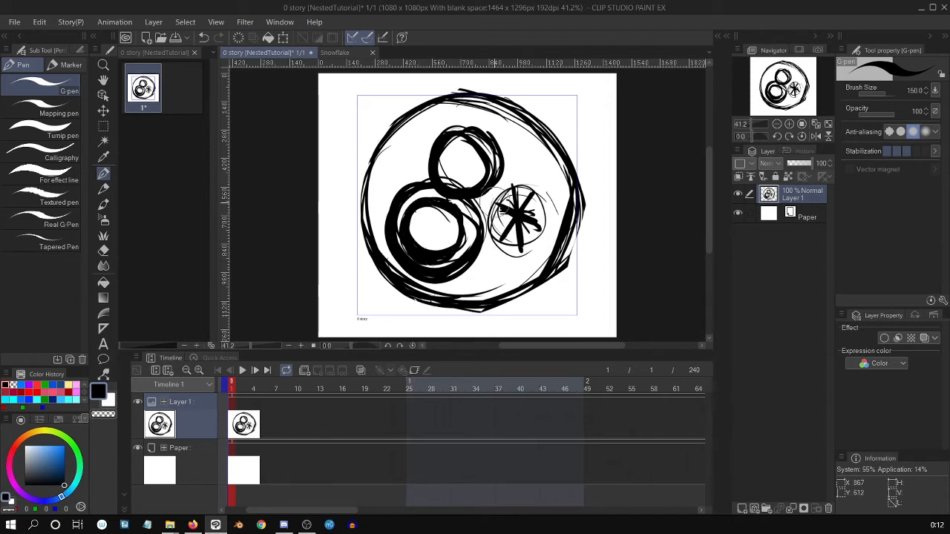
pyautogui.moveTo(497, 204)
pyautogui.mouseDown()
pyautogui.moveTo(529, 184)
pyautogui.moveTo(538, 260)
pyautogui.mouseUp()
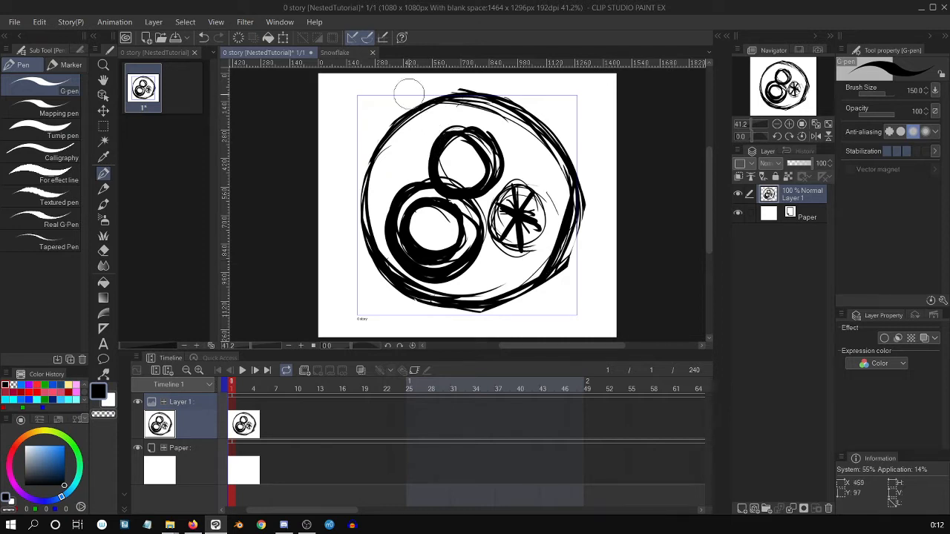
pyautogui.moveTo(410, 94)
pyautogui.mouseDown()
pyautogui.moveTo(388, 141)
pyautogui.moveTo(387, 128)
pyautogui.moveTo(377, 193)
pyautogui.moveTo(376, 132)
pyautogui.moveTo(379, 211)
pyautogui.moveTo(357, 176)
pyautogui.moveTo(426, 287)
pyautogui.moveTo(359, 247)
pyautogui.moveTo(523, 299)
pyautogui.moveTo(472, 297)
pyautogui.moveTo(576, 224)
pyautogui.moveTo(531, 288)
pyautogui.moveTo(483, 306)
pyautogui.moveTo(577, 224)
pyautogui.mouseUp()
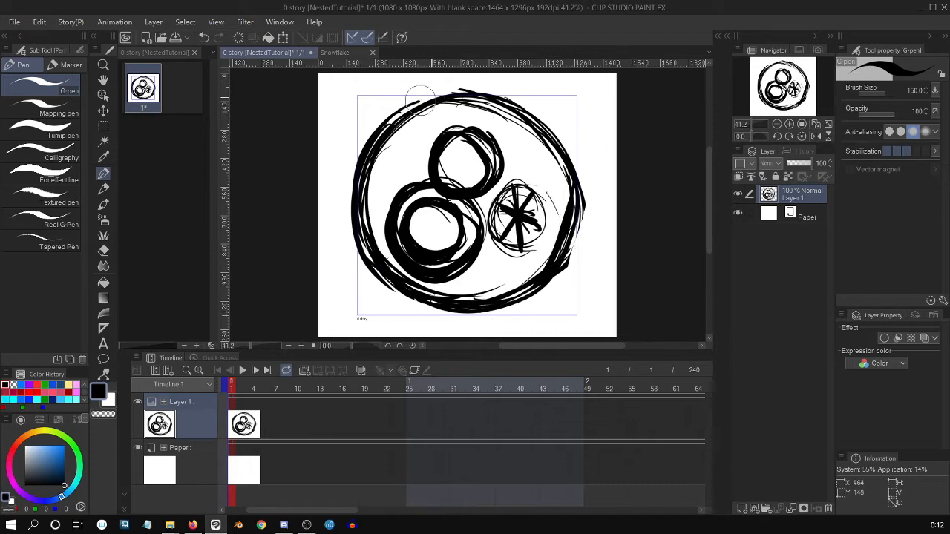
# Step: Turn on the blue layer color effect for the sketch on Layer 1 and lower its opacity to 48%
pyautogui.click(340, 53)
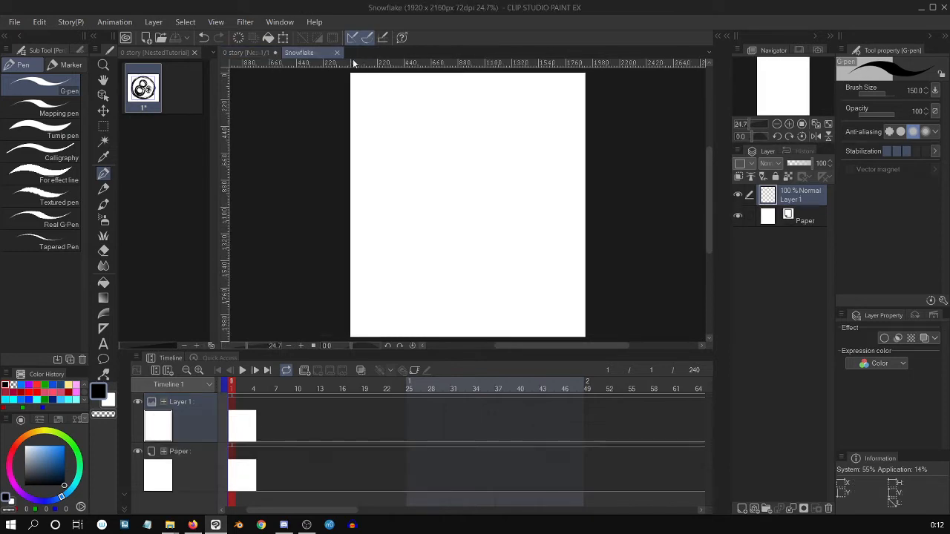
pyautogui.click(264, 53)
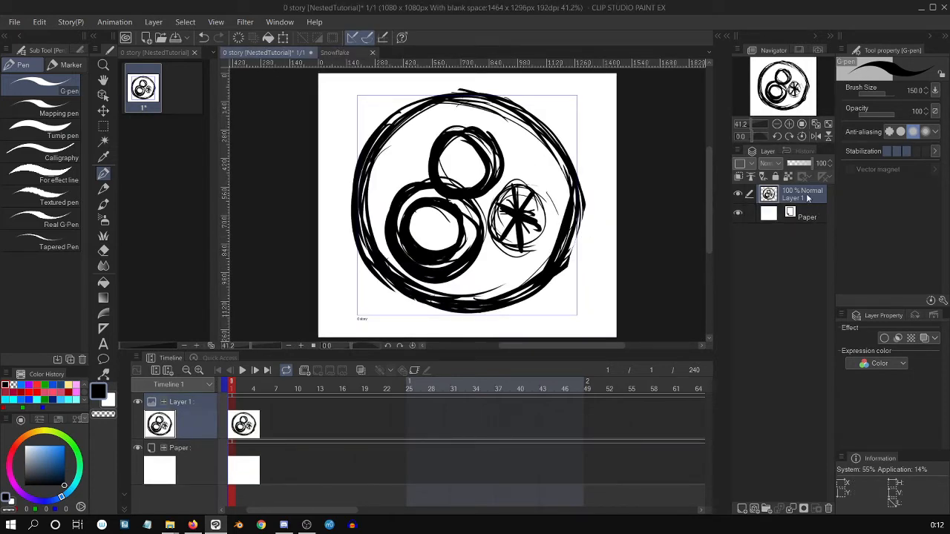
pyautogui.click(924, 338)
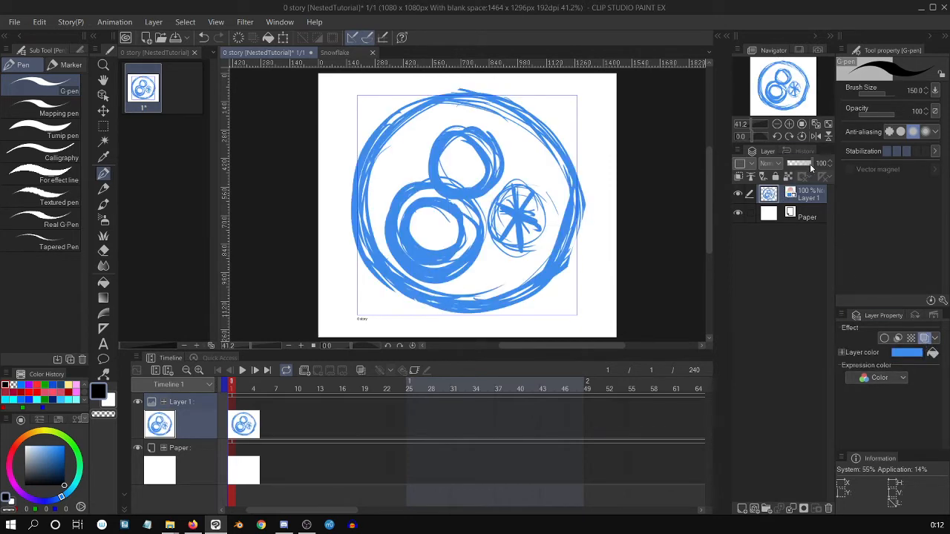
pyautogui.moveTo(809, 163); pyautogui.dragTo(800, 163)
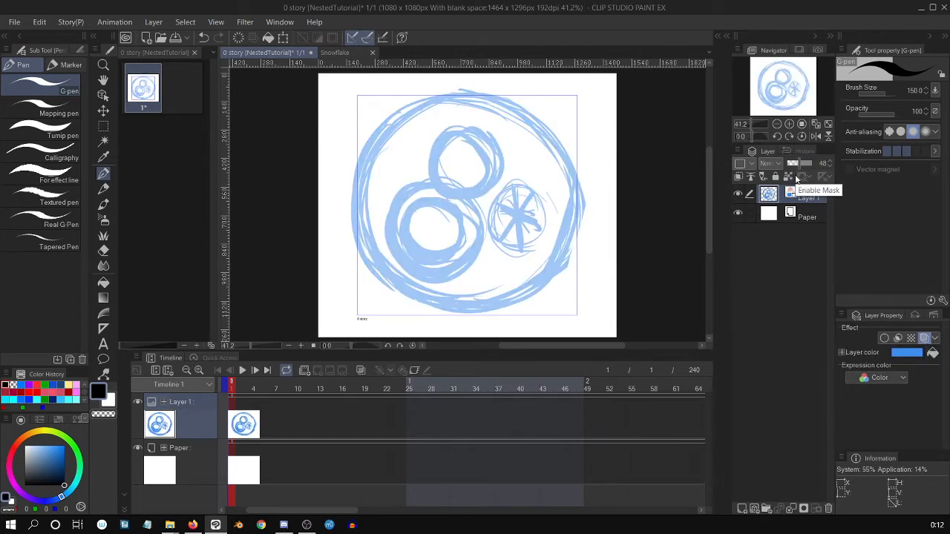
# Step: Activate the Symmetrical ruler on the Snowflake canvas and return to the NestedTutorial page
pyautogui.click(347, 52)
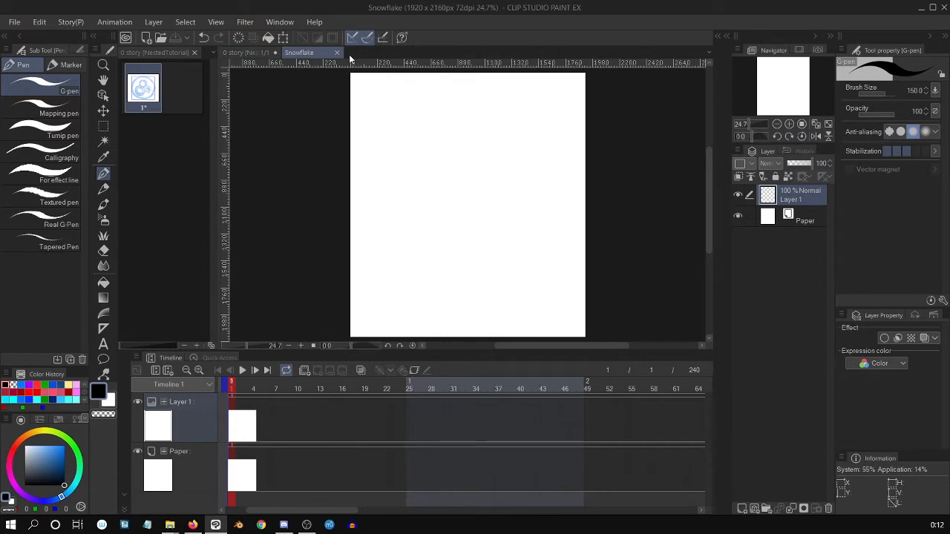
pyautogui.press('u')
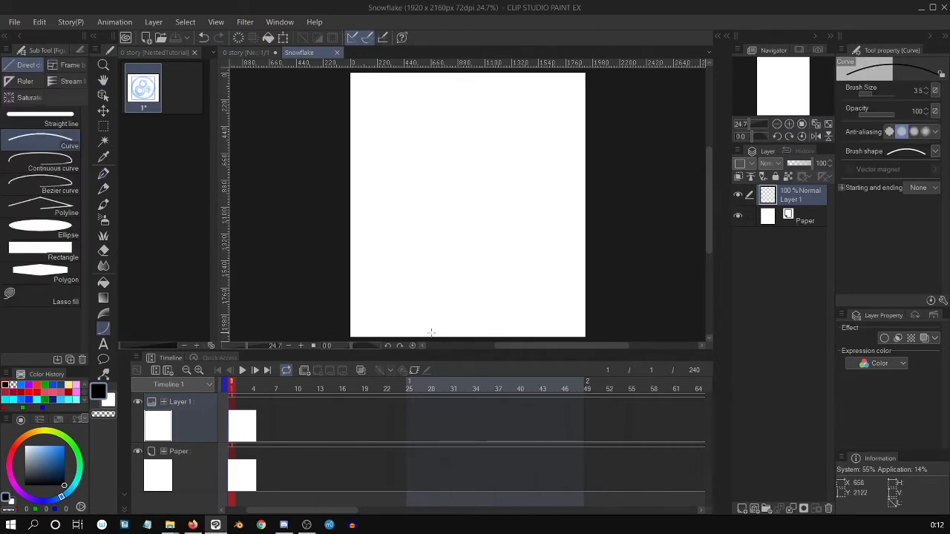
pyautogui.click(28, 84)
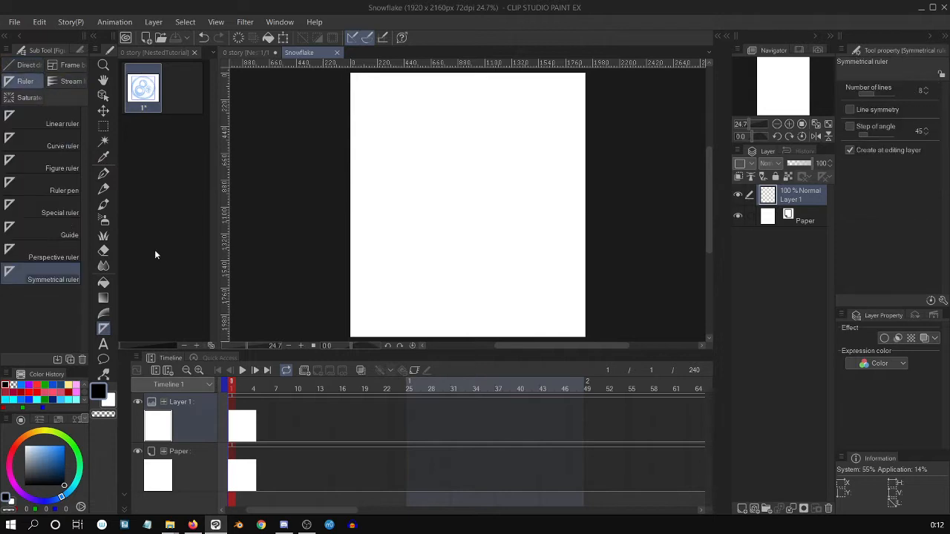
pyautogui.click(249, 53)
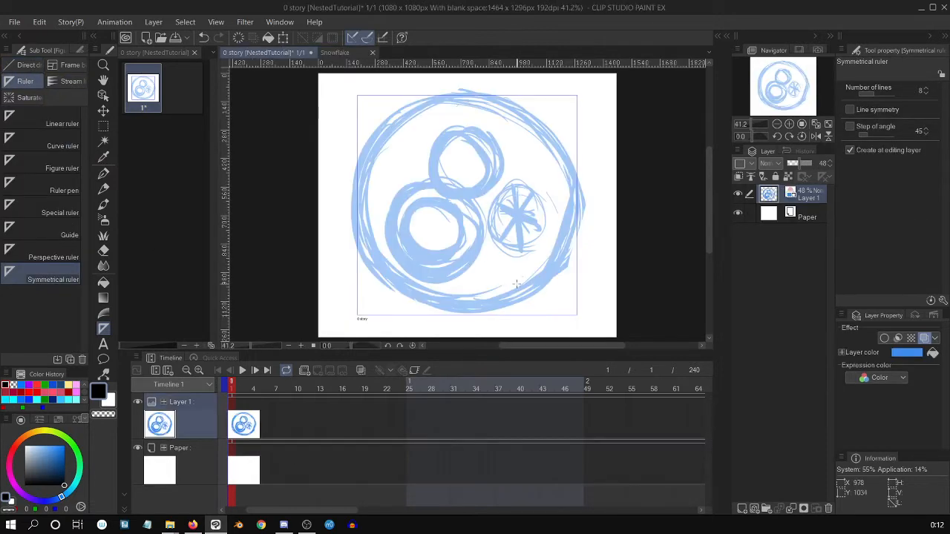
# Step: Add three new raster layers between the Paper layer and the blue sketch
pyautogui.click(803, 223)
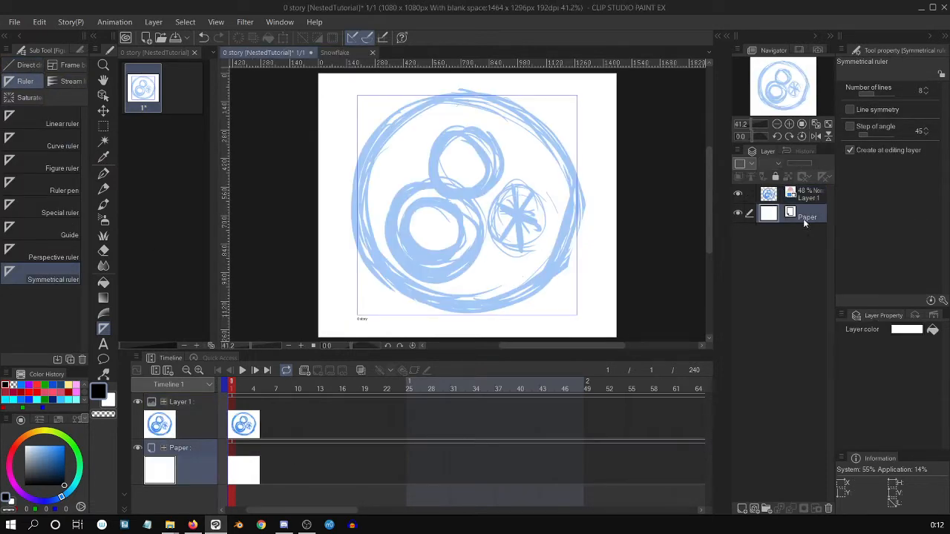
pyautogui.click(741, 508)
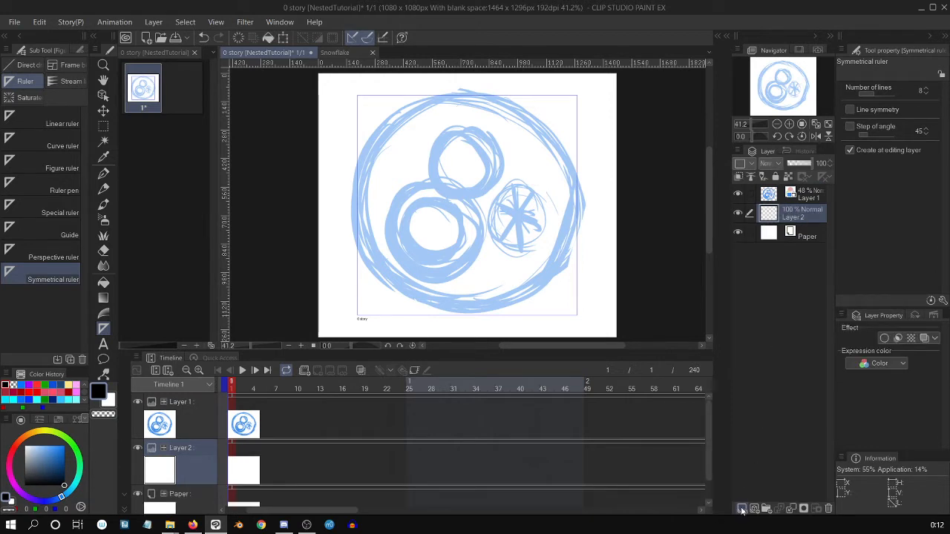
pyautogui.click(741, 509)
pyautogui.click(742, 508)
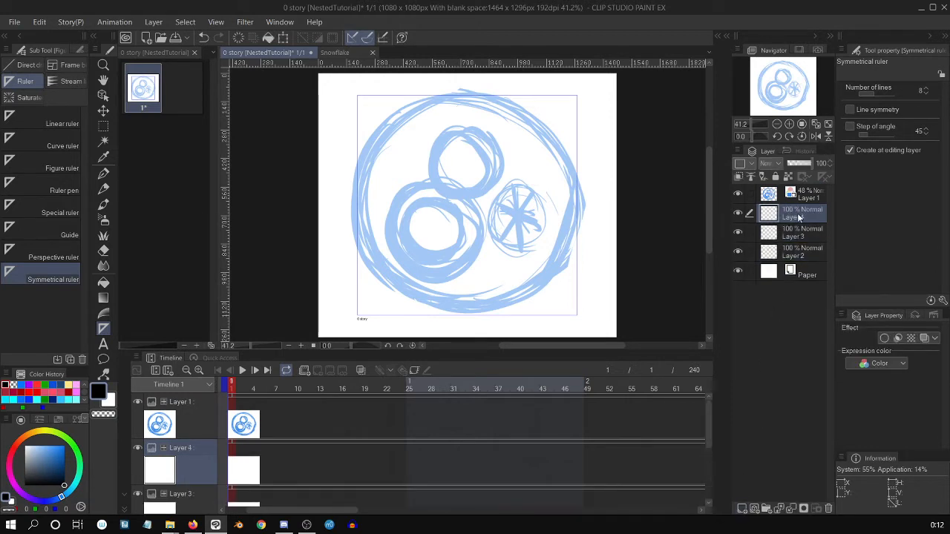
# Step: Select Layer 2 directly above Paper and choose the Special ruler with its type kept at Concentric circle
pyautogui.hotkey('ctrl', '+')
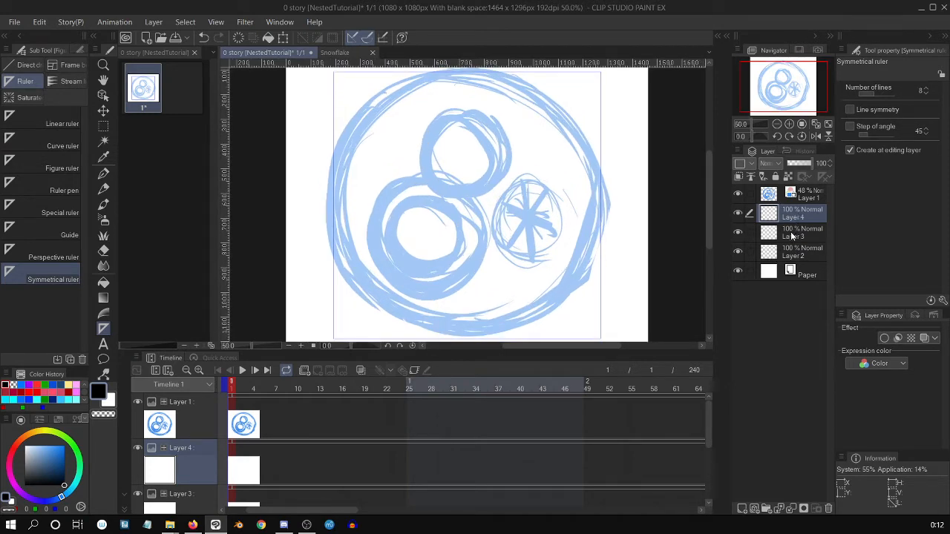
pyautogui.click(801, 248)
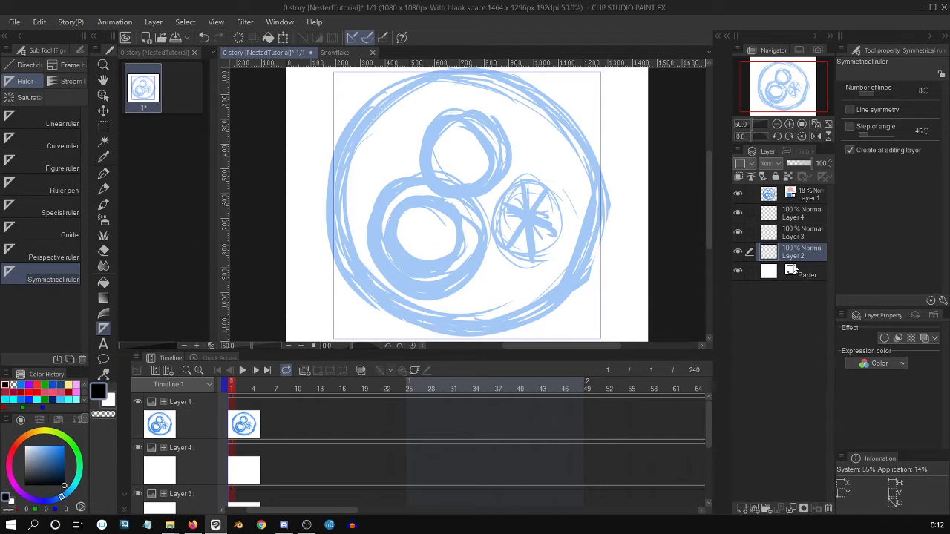
pyautogui.click(60, 211)
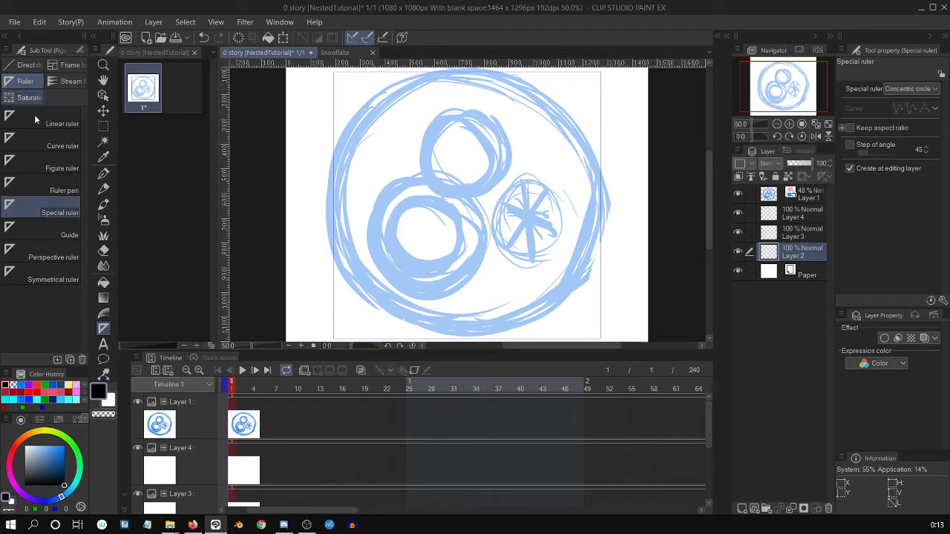
pyautogui.click(912, 89)
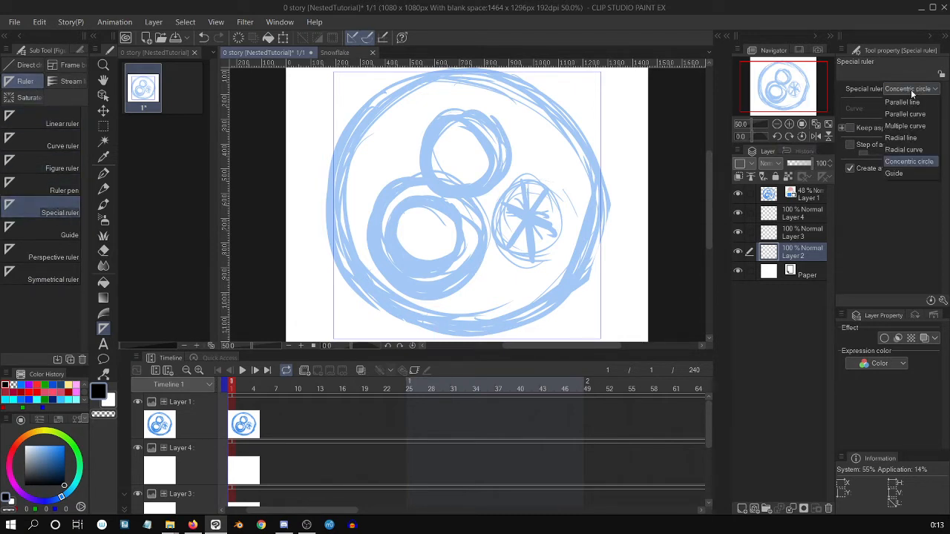
pyautogui.click(911, 89)
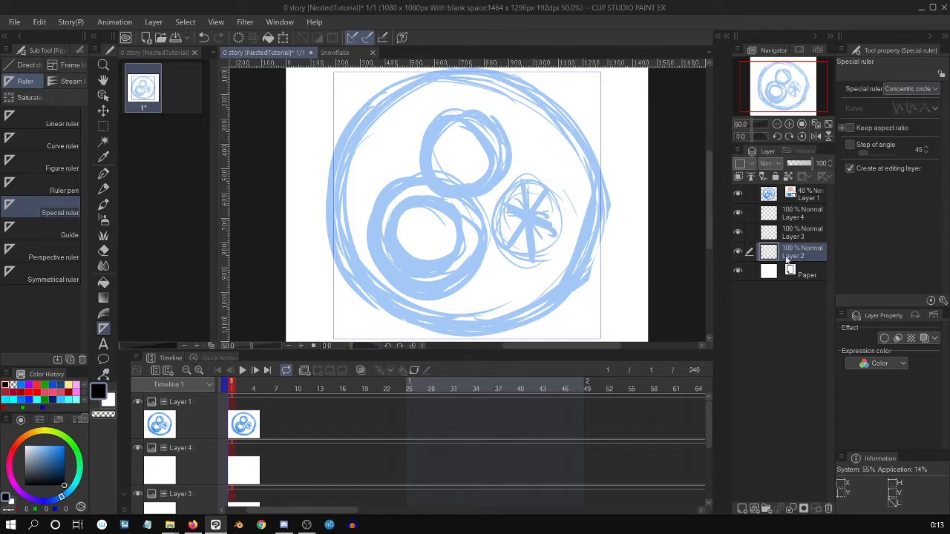
# Step: Place a concentric circle ruler over the sketch's large outer circle on Layer 2 and move its center to X 744, Y 646
pyautogui.moveTo(470, 197); pyautogui.dragTo(598, 324)
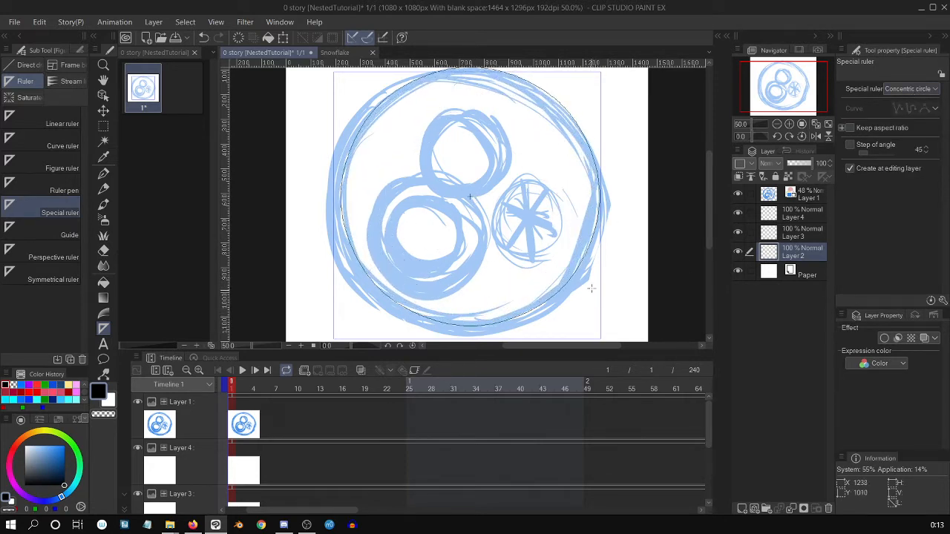
pyautogui.moveTo(577, 282); pyautogui.dragTo(581, 290)
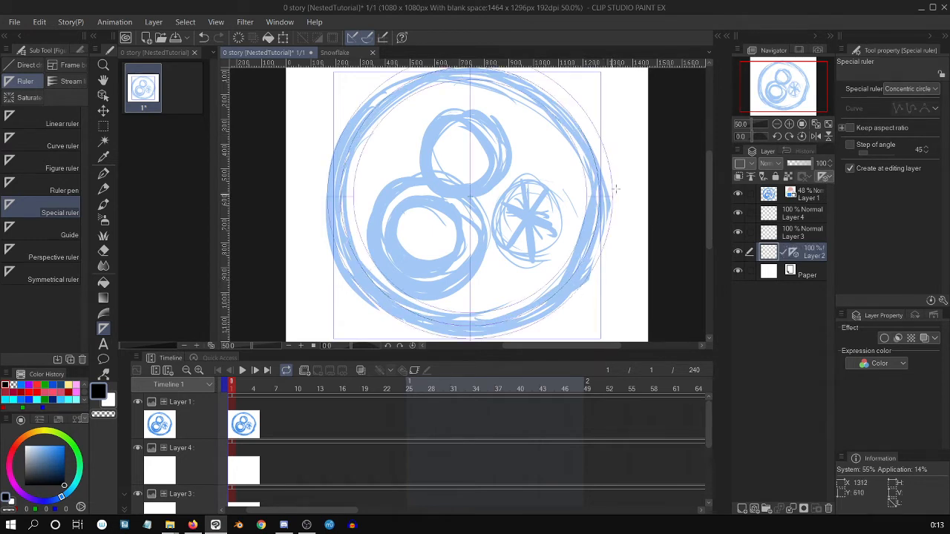
pyautogui.press('o')
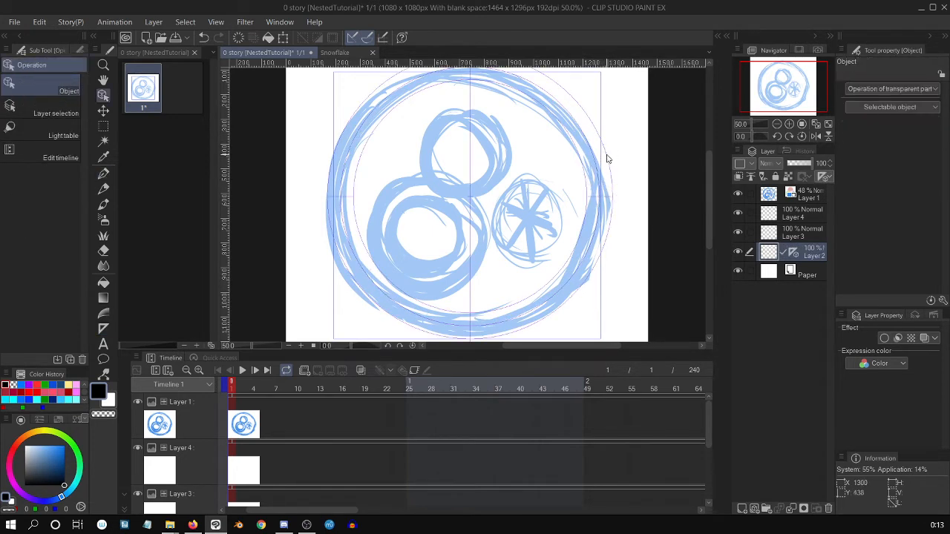
pyautogui.click(600, 170)
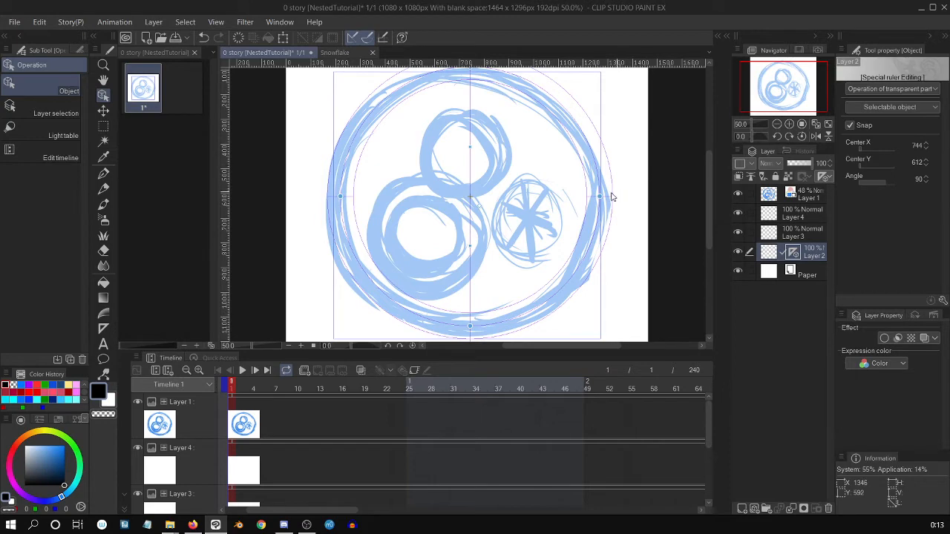
pyautogui.scroll(-2, 600, 210)
pyautogui.scroll(2, 512, 182)
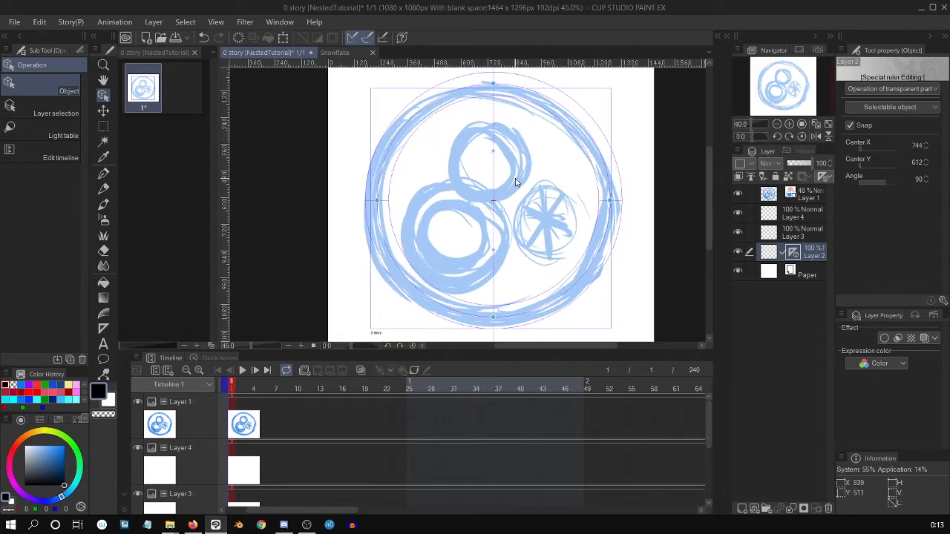
pyautogui.moveTo(492, 204); pyautogui.dragTo(506, 271)
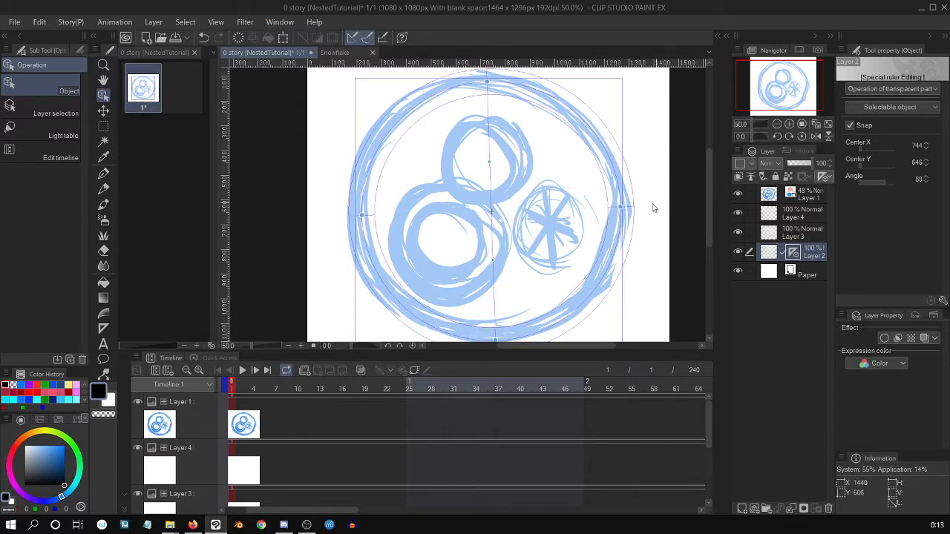
# Step: Try to reshape the concentric circle ruler with its handles, and undo the reshaping and the slight rotation
pyautogui.moveTo(627, 210)
pyautogui.mouseDown()
pyautogui.moveTo(572, 215)
pyautogui.moveTo(647, 206)
pyautogui.moveTo(631, 209)
pyautogui.mouseUp()
pyautogui.moveTo(487, 80); pyautogui.dragTo(507, 114)
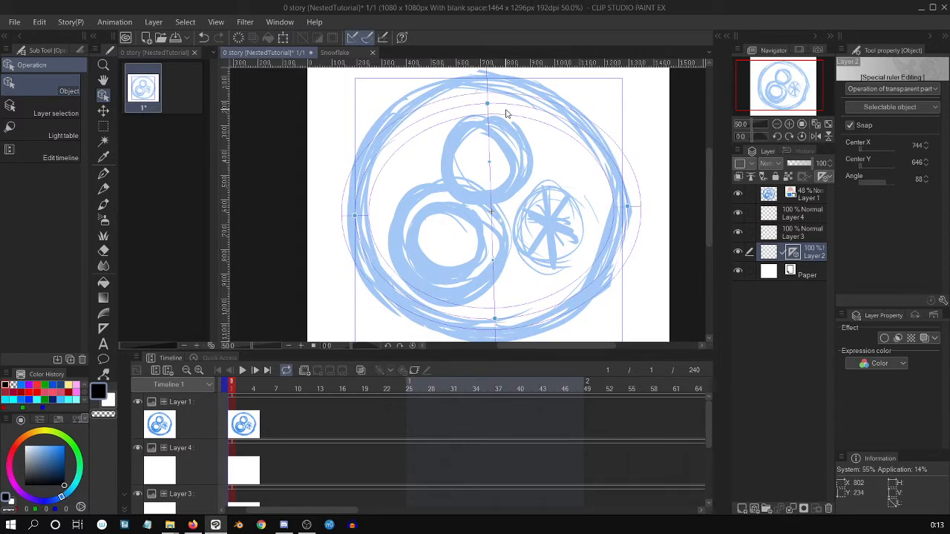
pyautogui.hotkey('ctrl', 'z')
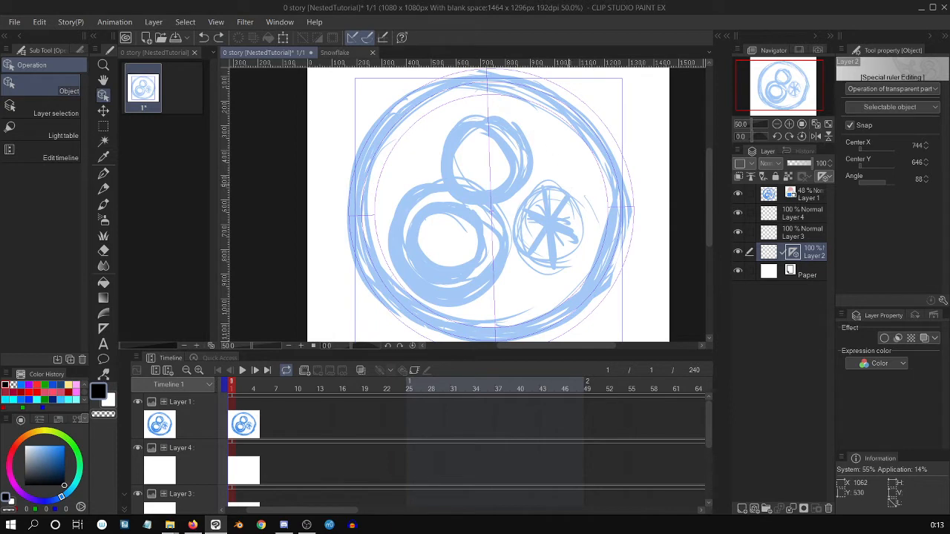
pyautogui.press('p')
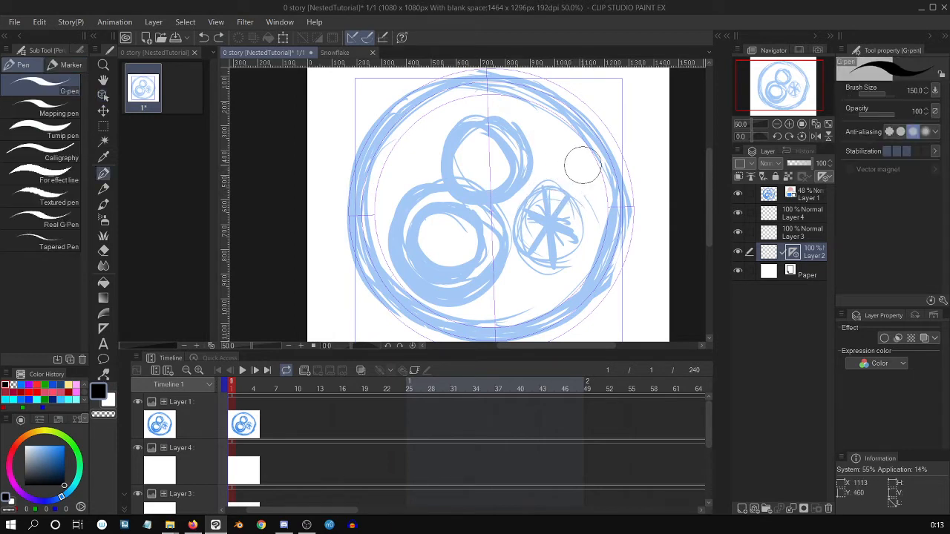
pyautogui.hotkey('ctrl', 'z')
pyautogui.hotkey('ctrl', 'y')
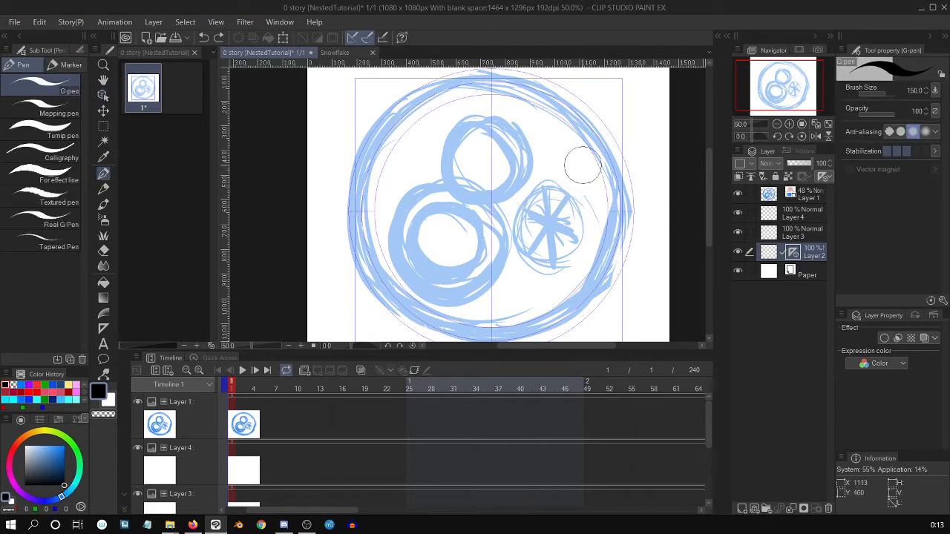
# Step: Nudge the center of the concentric circle ruler slightly within the large sketched circle
pyautogui.scroll(2, 546, 211)
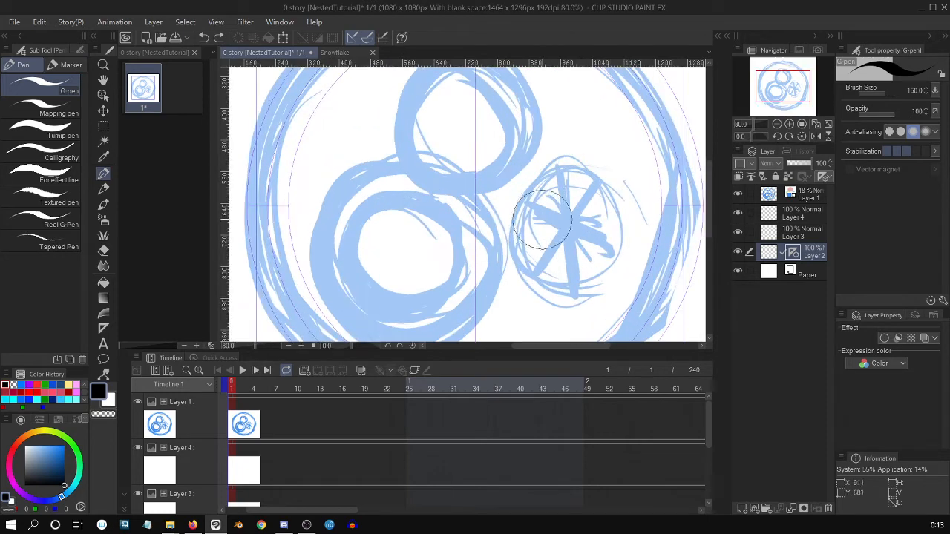
pyautogui.scroll(-2, 550, 212)
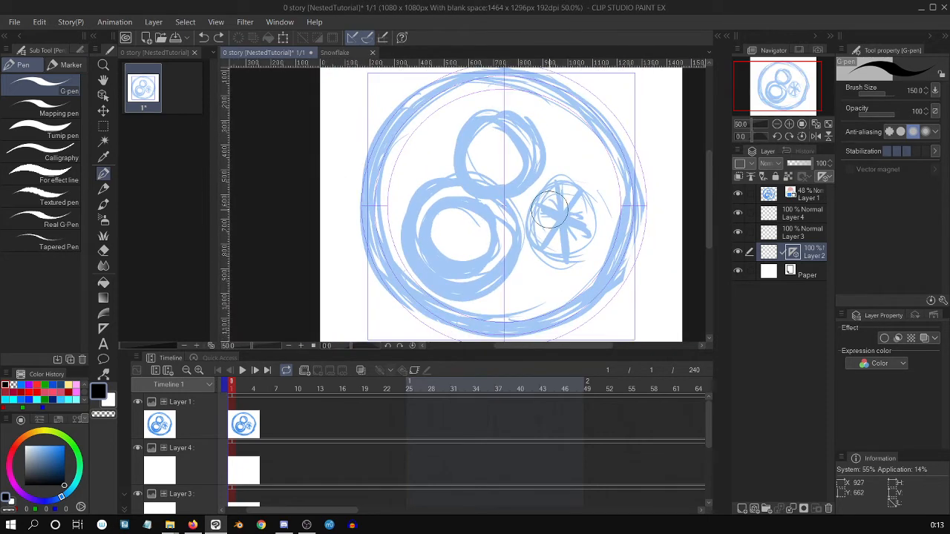
pyautogui.scroll(2, 549, 212)
pyautogui.scroll(-3, 550, 212)
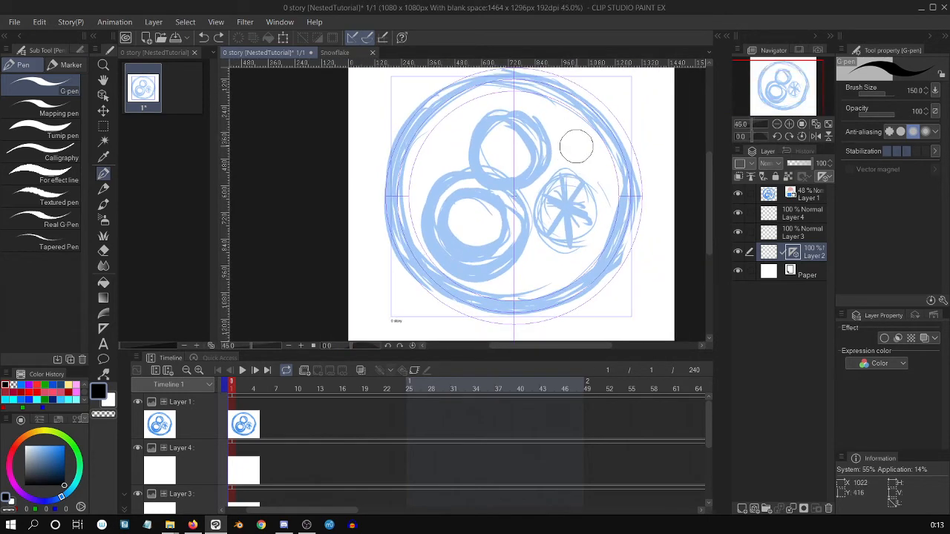
pyautogui.scroll(3, 579, 152)
pyautogui.scroll(-2, 579, 152)
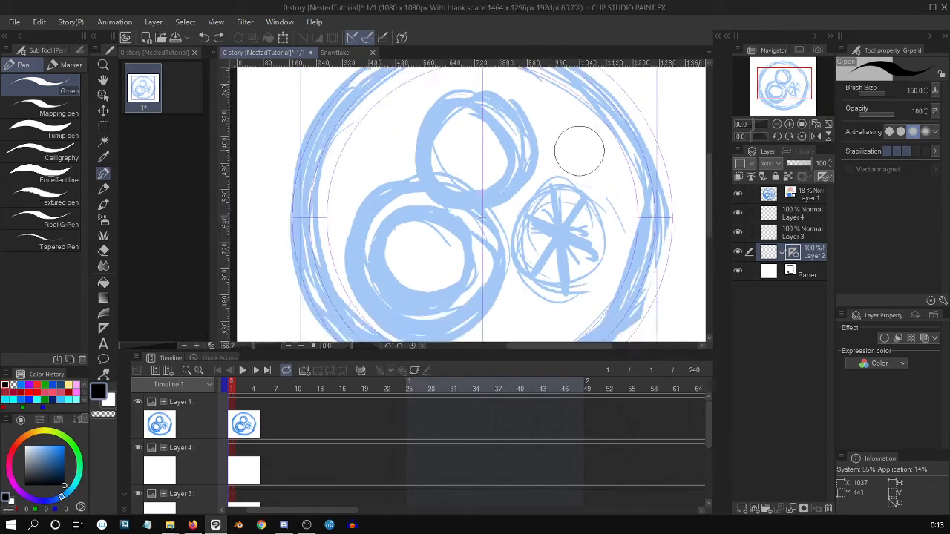
pyautogui.press('o')
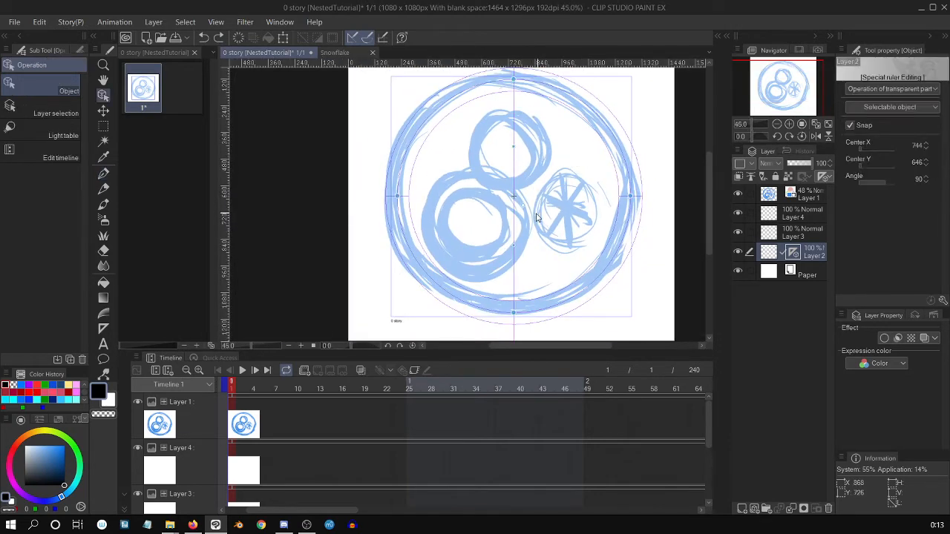
pyautogui.moveTo(513, 198); pyautogui.dragTo(514, 197)
# Step: Try the G-pen at size 150 along the concentric circle ruler around the sketched circles
pyautogui.press('p')
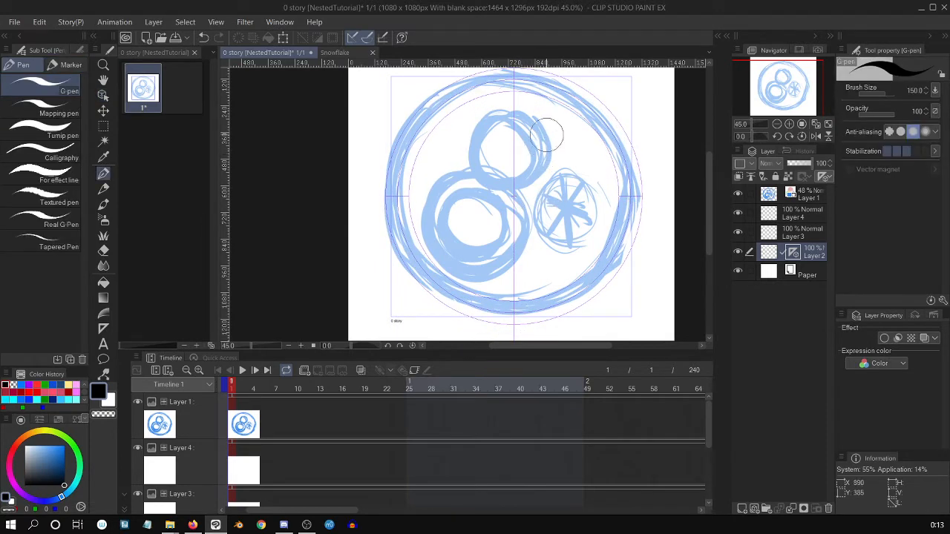
pyautogui.moveTo(538, 191)
pyautogui.mouseDown()
pyautogui.moveTo(549, 154)
pyautogui.moveTo(528, 204)
pyautogui.mouseUp()
pyautogui.moveTo(530, 134)
pyautogui.mouseDown()
pyautogui.moveTo(529, 260)
pyautogui.moveTo(453, 155)
pyautogui.mouseUp()
pyautogui.moveTo(512, 117)
pyautogui.mouseDown()
pyautogui.moveTo(616, 176)
pyautogui.moveTo(456, 141)
pyautogui.mouseUp()
pyautogui.moveTo(457, 75)
pyautogui.mouseDown()
pyautogui.moveTo(434, 75)
pyautogui.moveTo(446, 309)
pyautogui.mouseUp()
pyautogui.moveTo(417, 109); pyautogui.dragTo(517, 300)
pyautogui.moveTo(518, 92)
pyautogui.mouseDown()
pyautogui.moveTo(434, 211)
pyautogui.moveTo(463, 286)
pyautogui.mouseUp()
pyautogui.moveTo(579, 80); pyautogui.dragTo(634, 258)
pyautogui.moveTo(600, 107)
pyautogui.mouseDown()
pyautogui.moveTo(597, 287)
pyautogui.moveTo(427, 129)
pyautogui.moveTo(421, 102)
pyautogui.moveTo(621, 134)
pyautogui.moveTo(422, 273)
pyautogui.mouseUp()
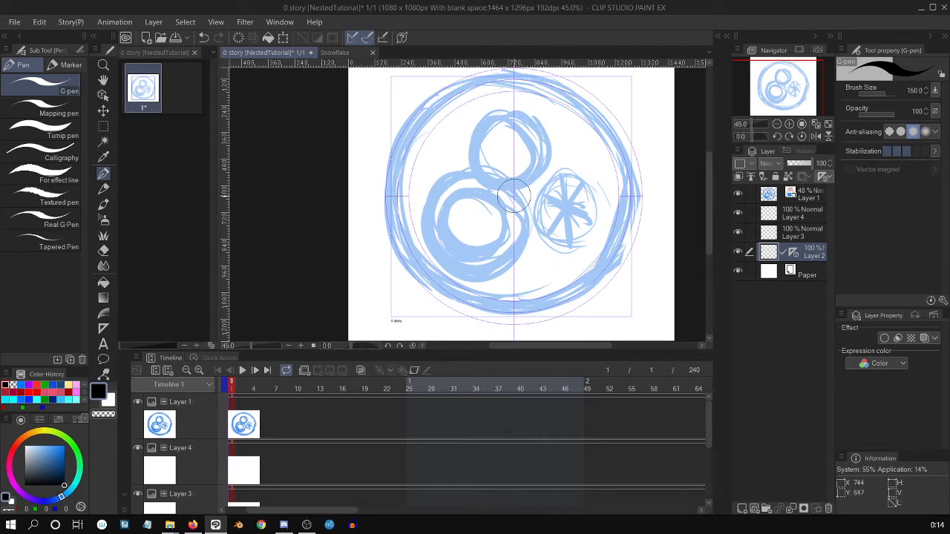
# Step: Move the concentric circle ruler's center to X 740, Y 650 and undo the attempt to resize it by its side
pyautogui.press('o')
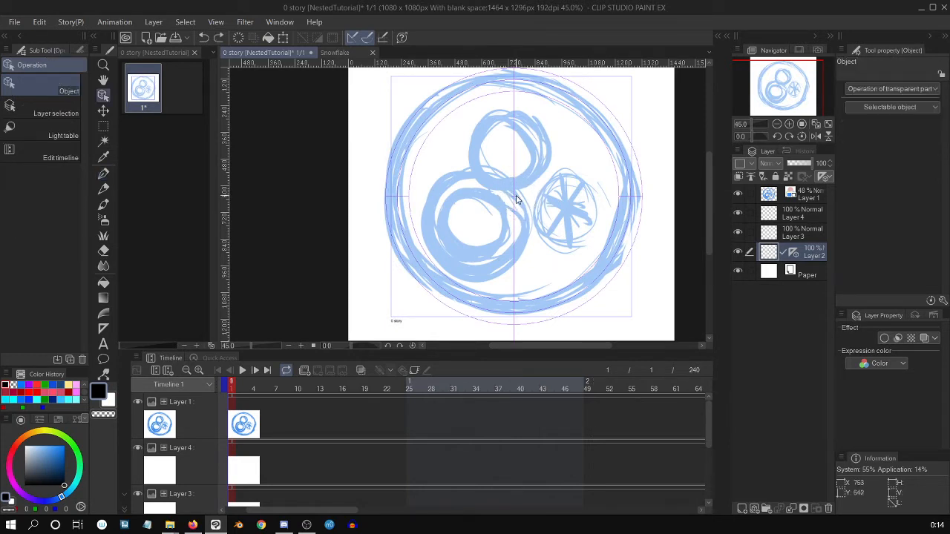
pyautogui.click(516, 202)
pyautogui.moveTo(516, 202); pyautogui.dragTo(515, 182)
pyautogui.scroll(2, 518, 182)
pyautogui.moveTo(651, 129)
pyautogui.mouseDown()
pyautogui.moveTo(644, 146)
pyautogui.moveTo(651, 127)
pyautogui.mouseUp()
pyautogui.moveTo(685, 207); pyautogui.dragTo(605, 218)
pyautogui.hotkey('ctrl', 'z')
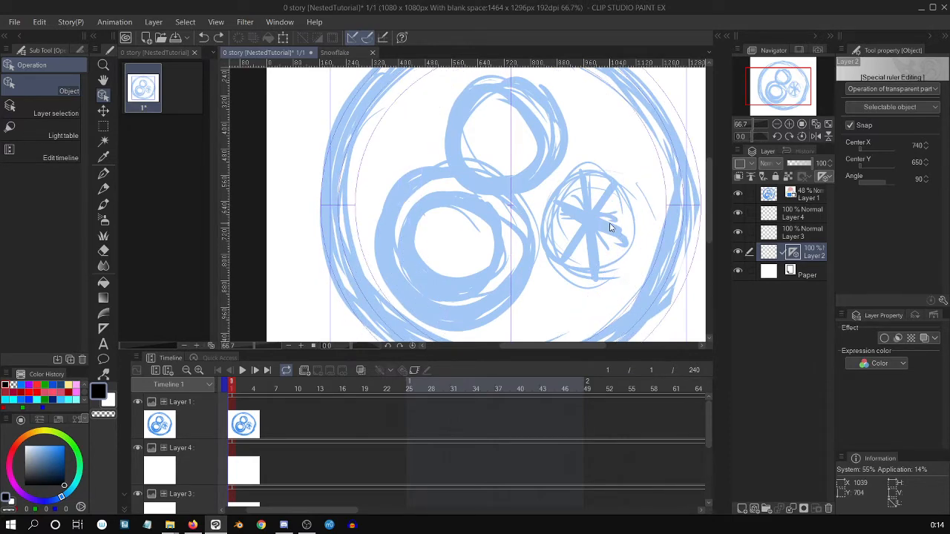
# Step: Return to the Special ruler and reveal its Keep aspect ratio width and height settings
pyautogui.press('p')
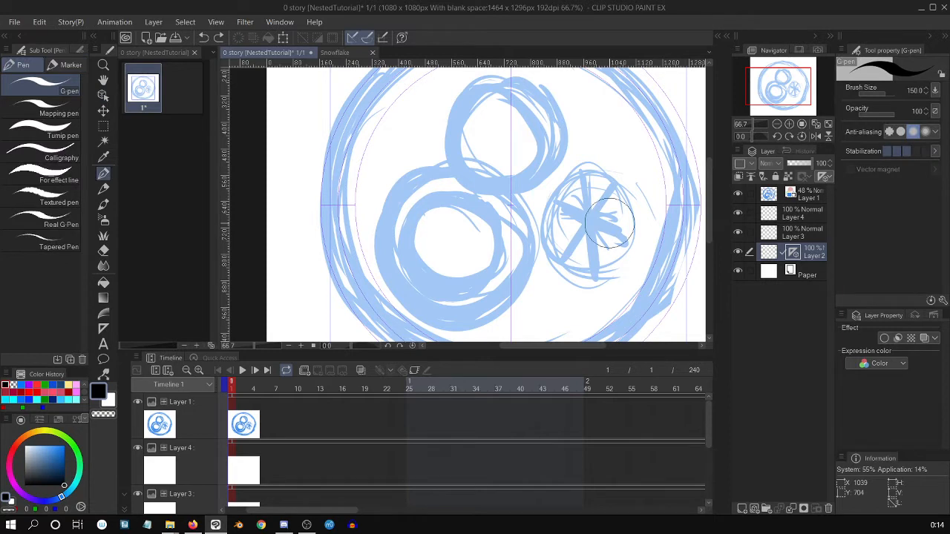
pyautogui.press('h')
pyautogui.press('u')
pyautogui.click(31, 85)
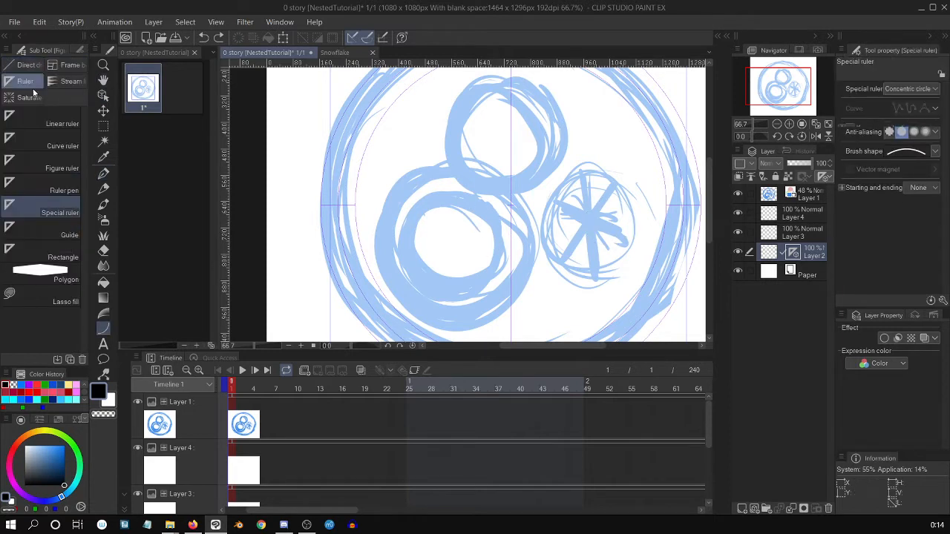
pyautogui.click(848, 128)
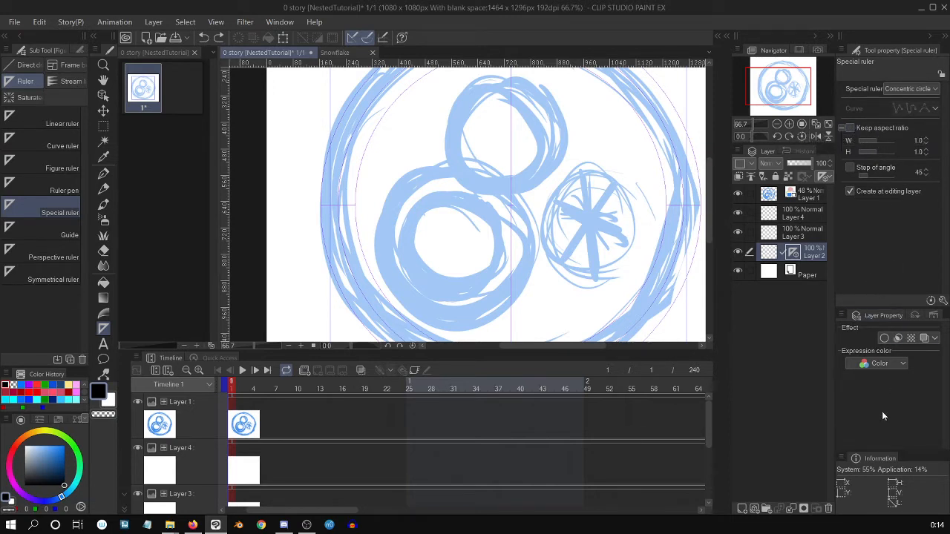
pyautogui.hotkey('ctrl', '-')
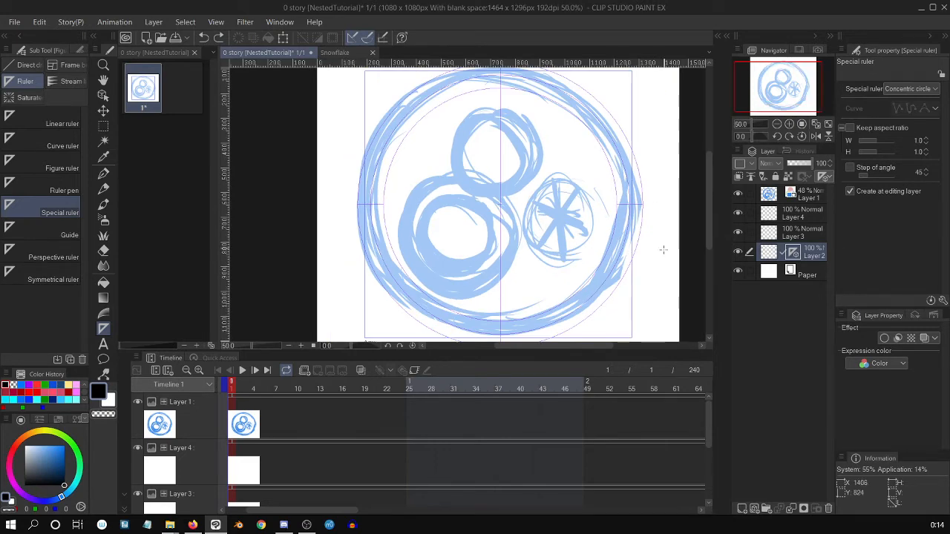
# Step: Draw black concentric rings on Layer 2 along the large outer circle, following the ruler with the G-pen at size 150
pyautogui.press('p')
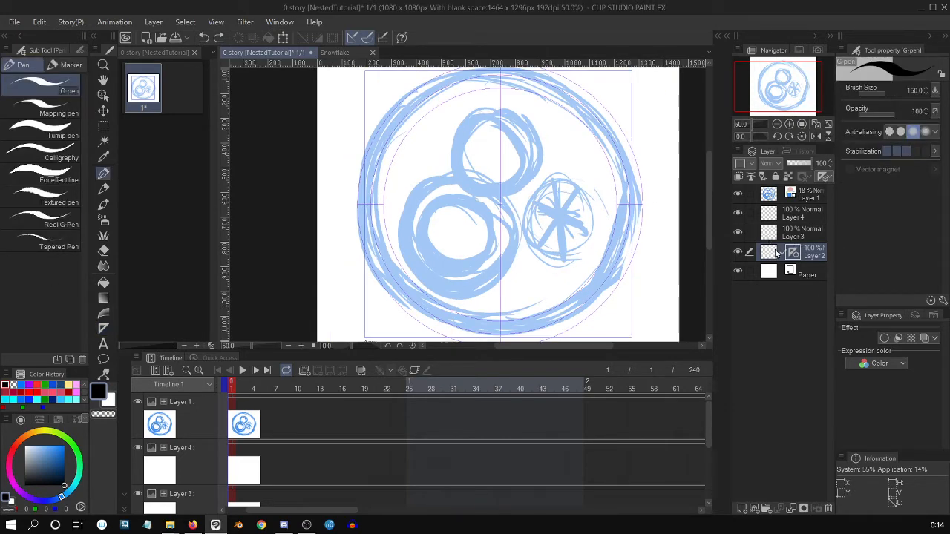
pyautogui.moveTo(416, 93)
pyautogui.mouseDown()
pyautogui.moveTo(361, 212)
pyautogui.moveTo(445, 71)
pyautogui.moveTo(566, 116)
pyautogui.mouseUp()
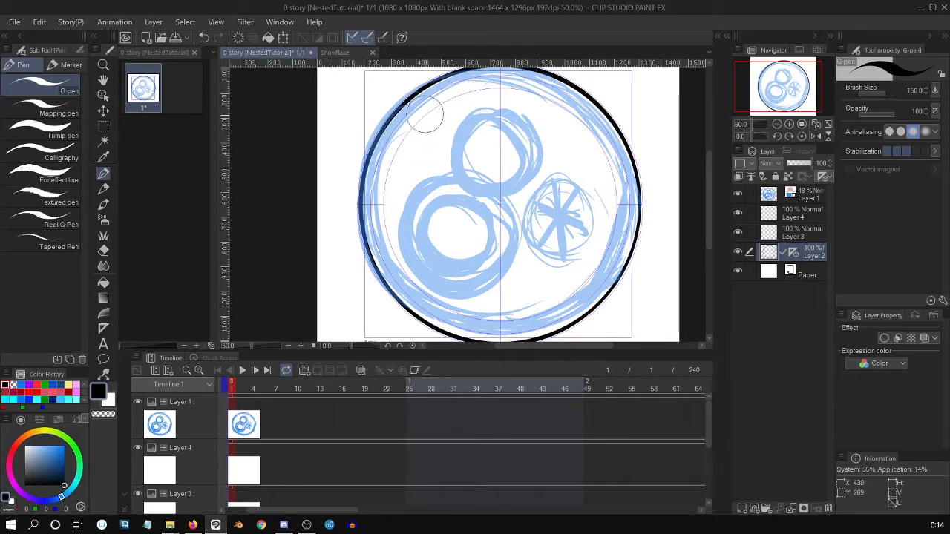
pyautogui.moveTo(407, 104)
pyautogui.mouseDown()
pyautogui.moveTo(575, 298)
pyautogui.moveTo(481, 88)
pyautogui.moveTo(513, 333)
pyautogui.moveTo(496, 77)
pyautogui.mouseUp()
pyautogui.moveTo(374, 150)
pyautogui.mouseDown()
pyautogui.moveTo(402, 277)
pyautogui.moveTo(380, 187)
pyautogui.moveTo(385, 273)
pyautogui.moveTo(580, 308)
pyautogui.moveTo(559, 76)
pyautogui.moveTo(372, 297)
pyautogui.mouseUp()
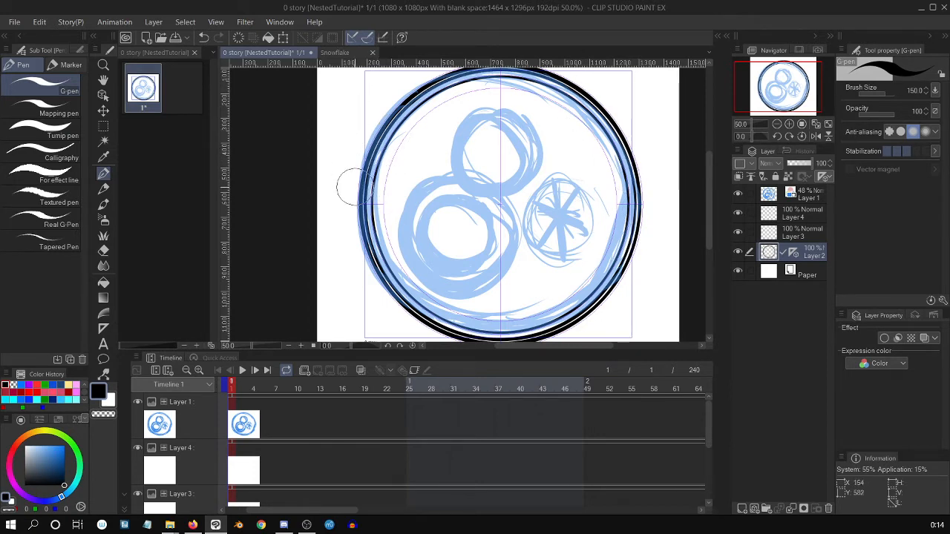
pyautogui.moveTo(342, 170)
pyautogui.mouseDown()
pyautogui.moveTo(359, 247)
pyautogui.moveTo(445, 89)
pyautogui.moveTo(438, 330)
pyautogui.mouseUp()
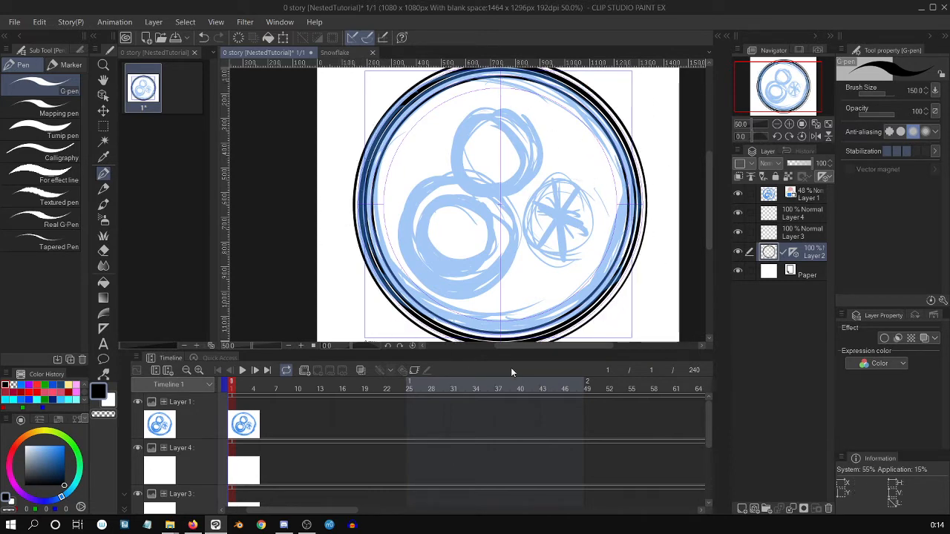
# Step: Scale the black rings on Layer 2 to 87% and shift them slightly left within the outer sketched circle
pyautogui.hotkey('ctrl', 't')
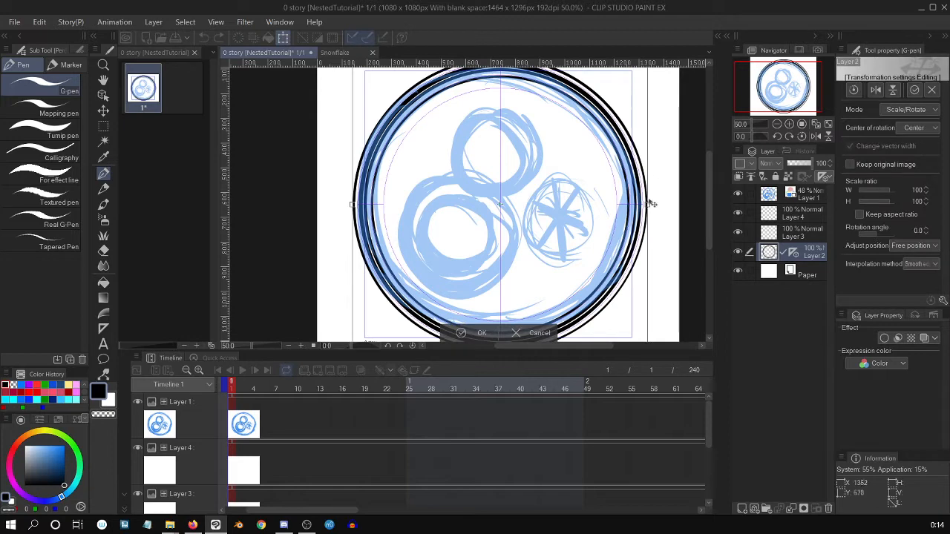
pyautogui.moveTo(646, 205); pyautogui.dragTo(626, 236)
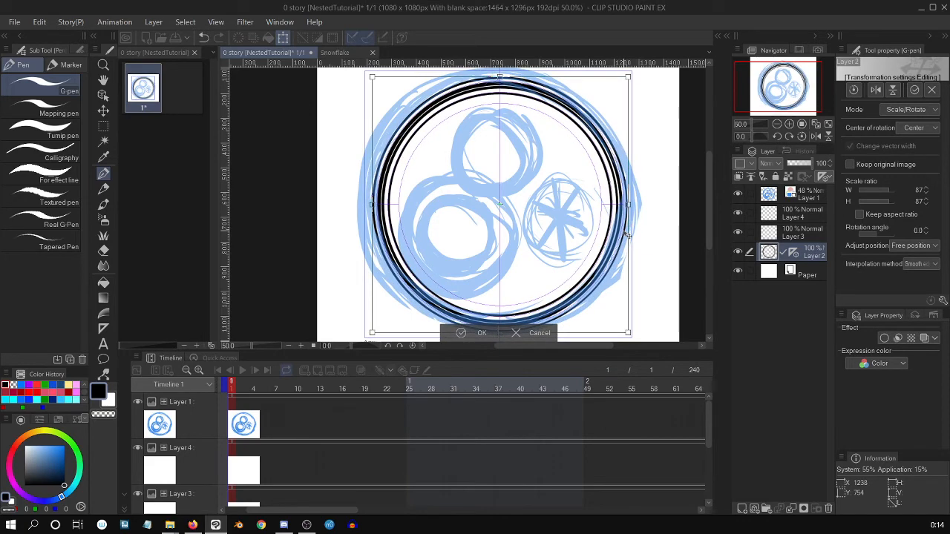
pyautogui.press('Left')
pyautogui.press('Left')
pyautogui.press('Left')
pyautogui.press('Left')
pyautogui.press('Left')
pyautogui.press('Left')
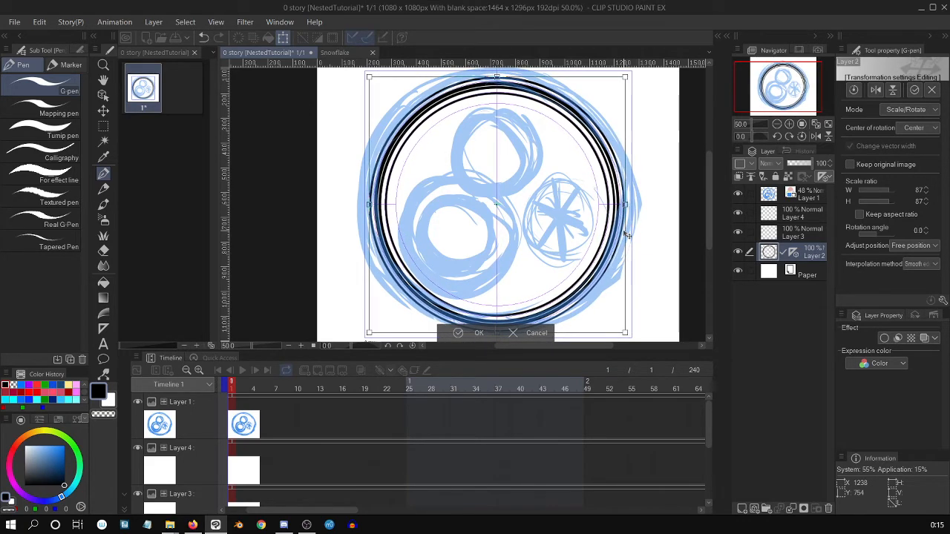
pyautogui.press('Return')
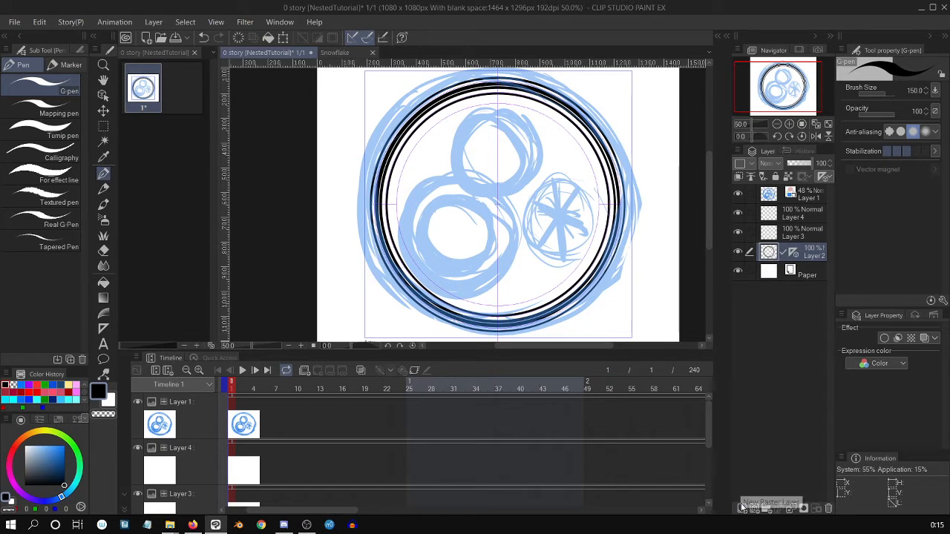
# Step: Add a raster layer directly above Layer 2 and choose the Symmetrical ruler
pyautogui.hotkey('ctrl', 'shift', 'n')
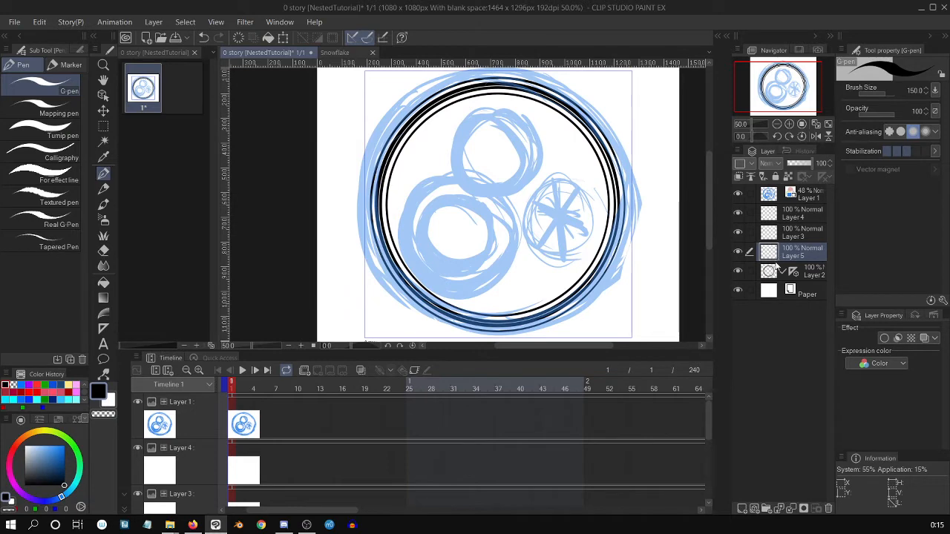
pyautogui.press('u')
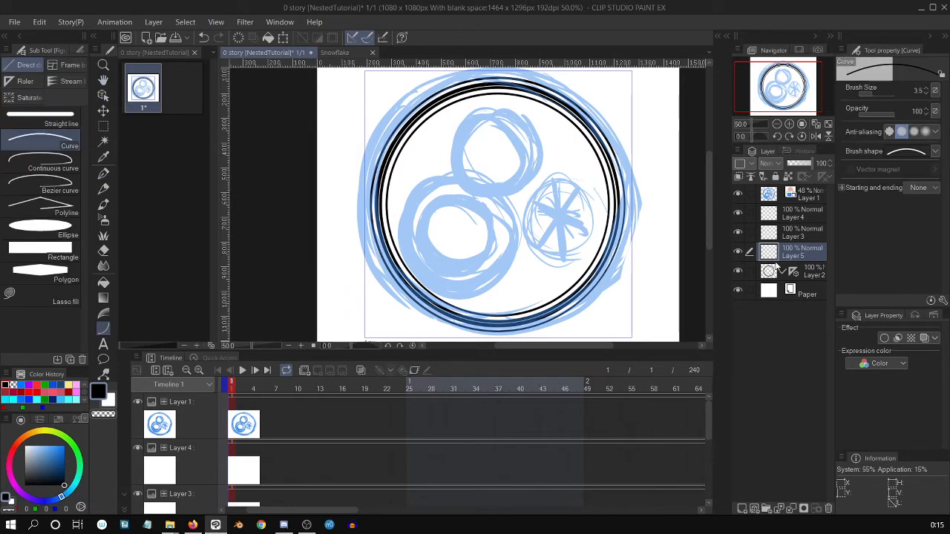
pyautogui.click(34, 82)
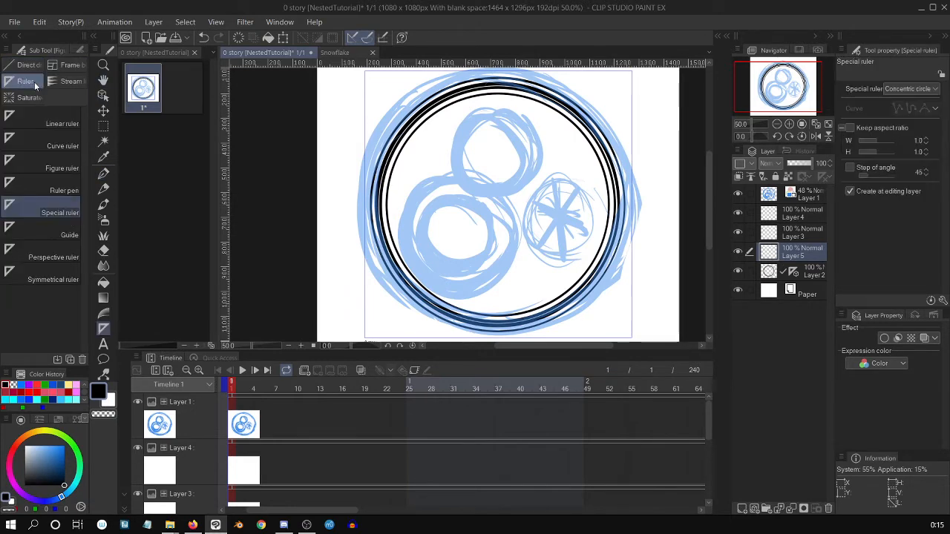
pyautogui.click(64, 275)
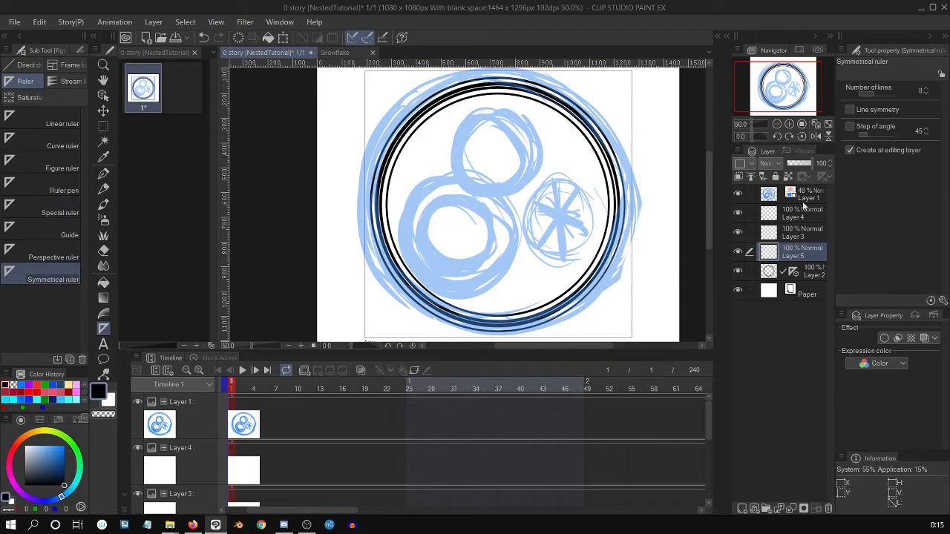
# Step: Place an eight-line symmetrical ruler on Layer 2, centred on the black rings' concentric ruler and aligned vertically
pyautogui.click(775, 273)
pyautogui.scroll(2, 499, 211)
pyautogui.scroll(9, 499, 212)
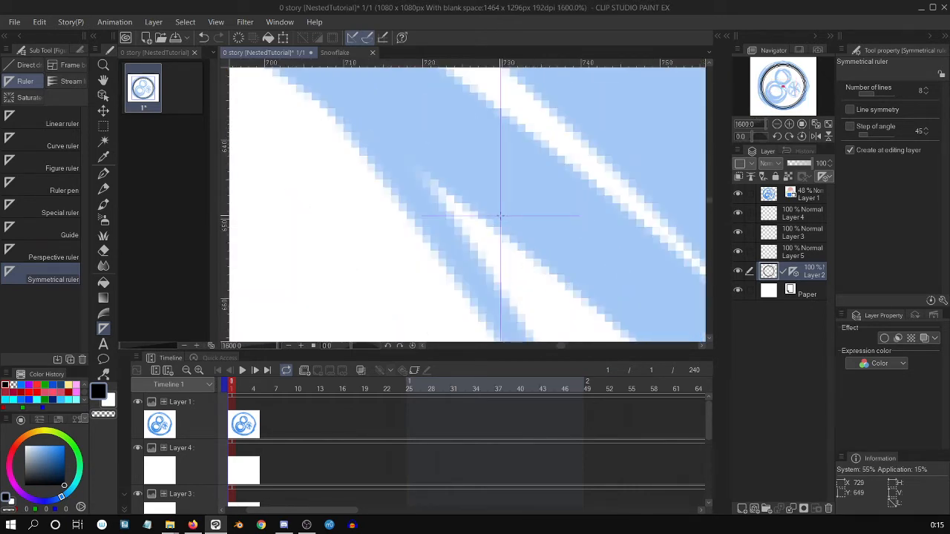
pyautogui.moveTo(500, 216); pyautogui.dragTo(503, 77)
pyautogui.press('o')
pyautogui.scroll(-10, 503, 77)
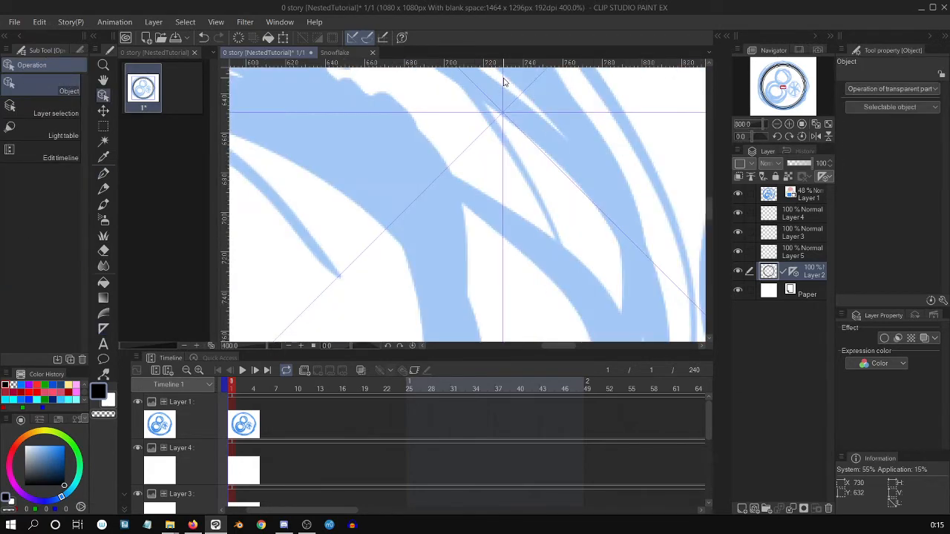
pyautogui.moveTo(710, 196); pyautogui.dragTo(715, 169)
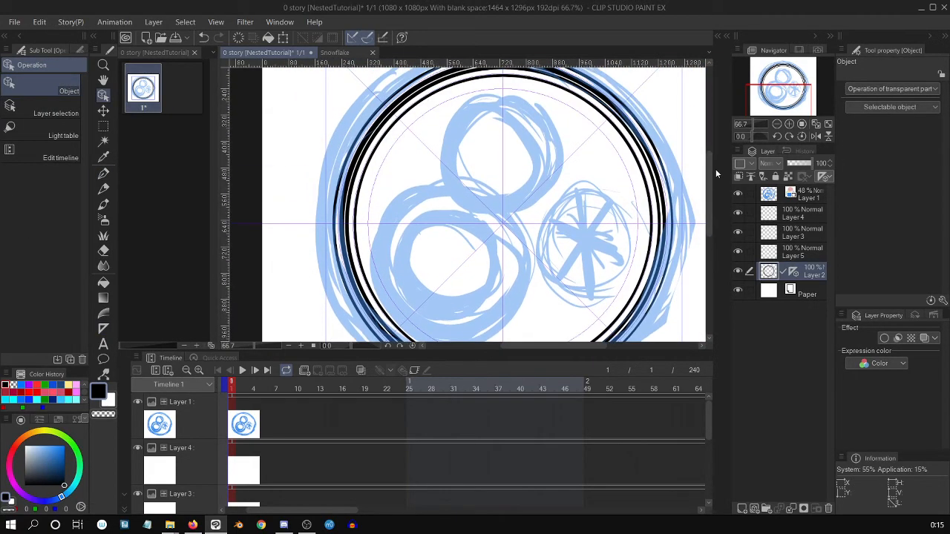
pyautogui.hotkey('ctrl', '-')
# Step: Try G-pen strokes inside the black rings with both the concentric and symmetrical rulers snapping, and undo them
pyautogui.press('p')
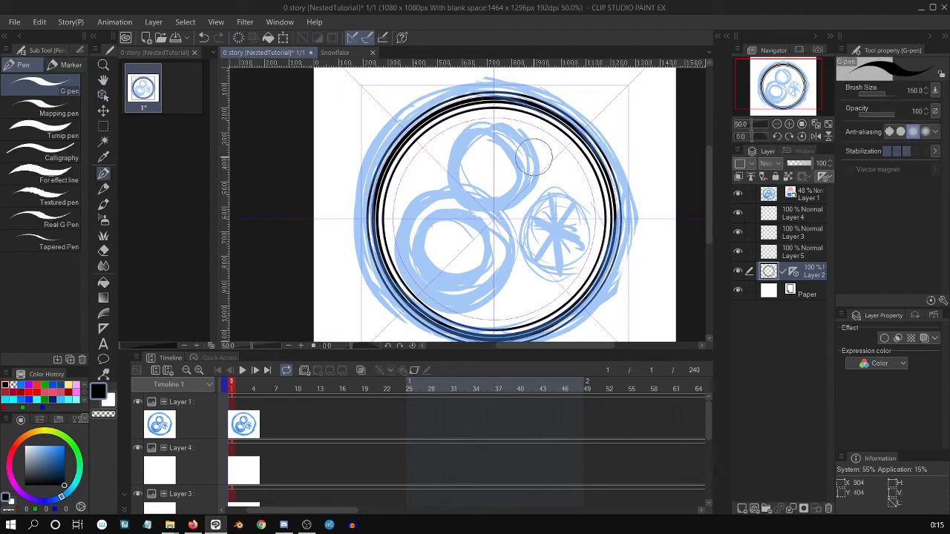
pyautogui.moveTo(547, 171); pyautogui.dragTo(551, 220)
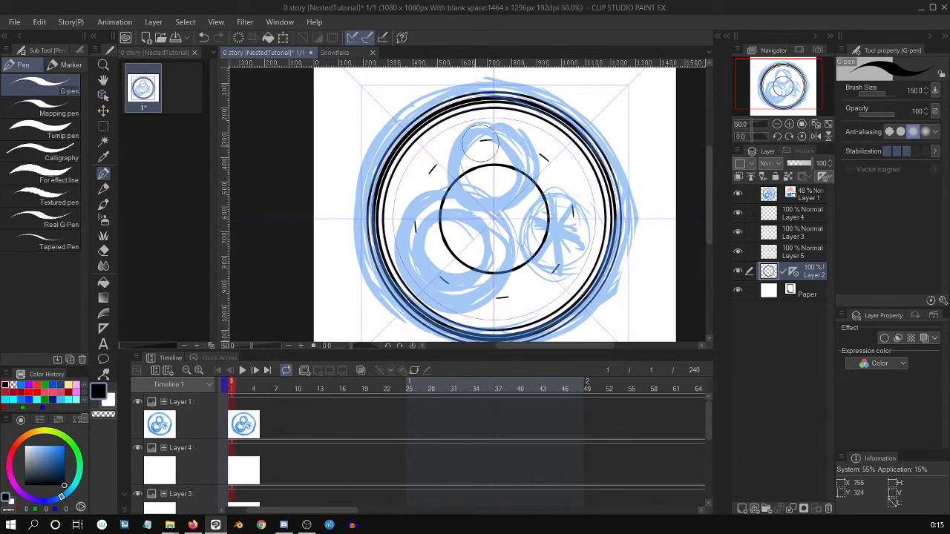
pyautogui.moveTo(481, 143)
pyautogui.mouseDown()
pyautogui.moveTo(517, 307)
pyautogui.moveTo(445, 152)
pyautogui.mouseUp()
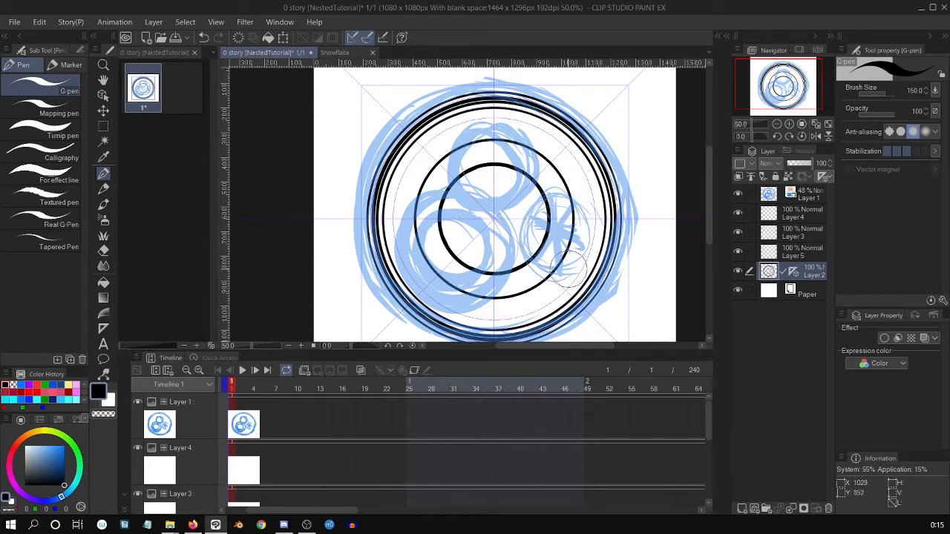
pyautogui.hotkey('ctrl', 'z')
pyautogui.hotkey('ctrl', 'z')
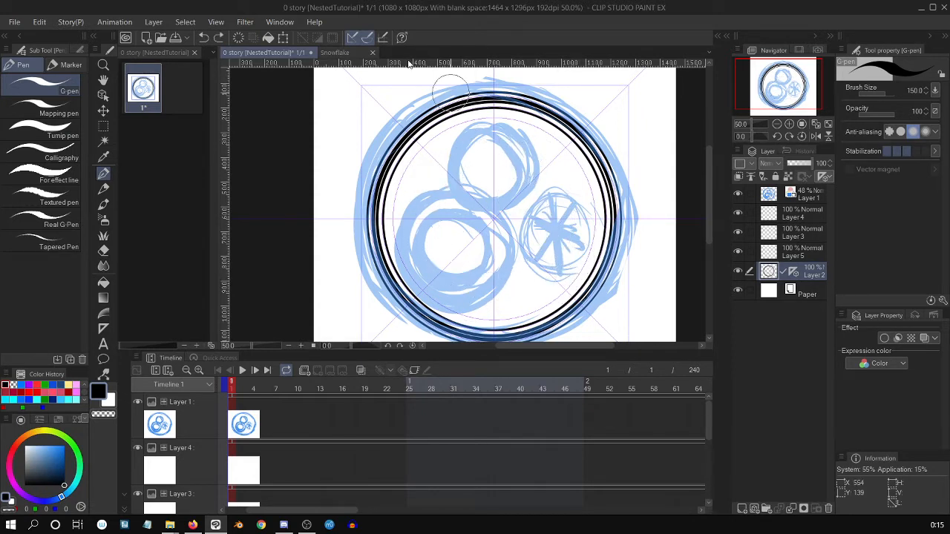
# Step: Select the concentric special ruler on Layer 2 and turn off its Snap setting
pyautogui.press('o')
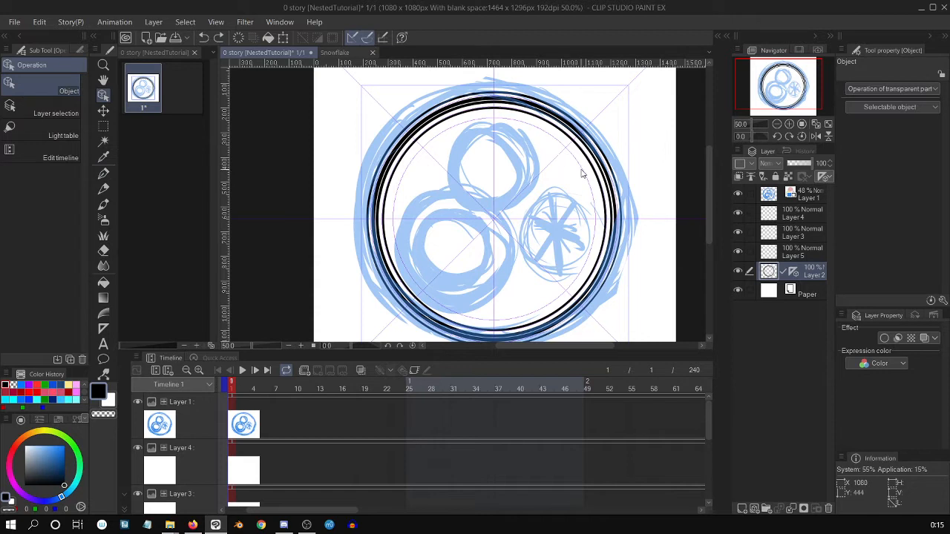
pyautogui.click(585, 282)
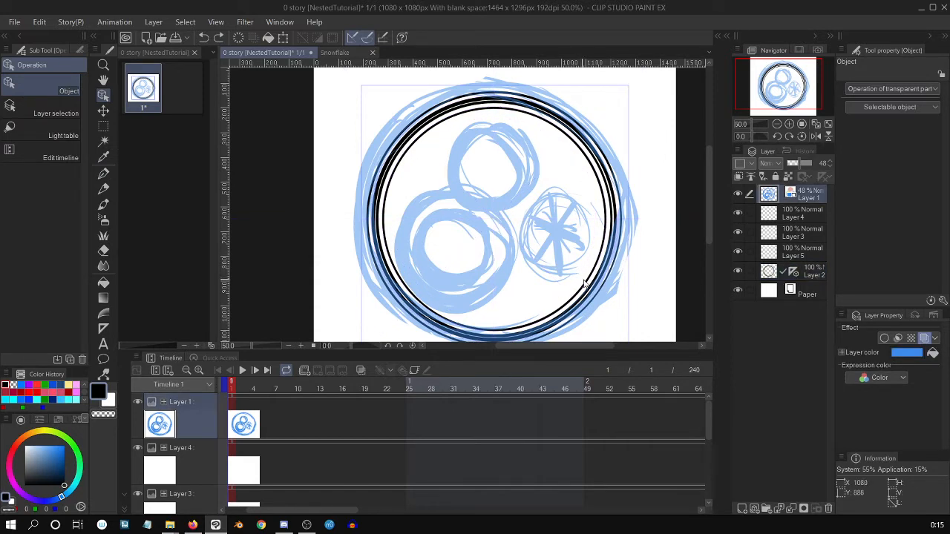
pyautogui.click(805, 276)
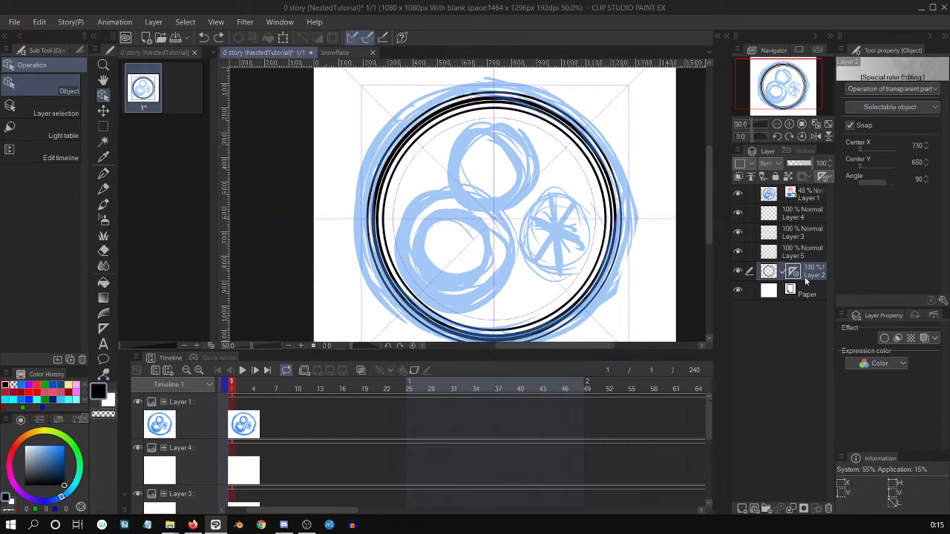
pyautogui.click(586, 173)
pyautogui.scroll(5, 504, 231)
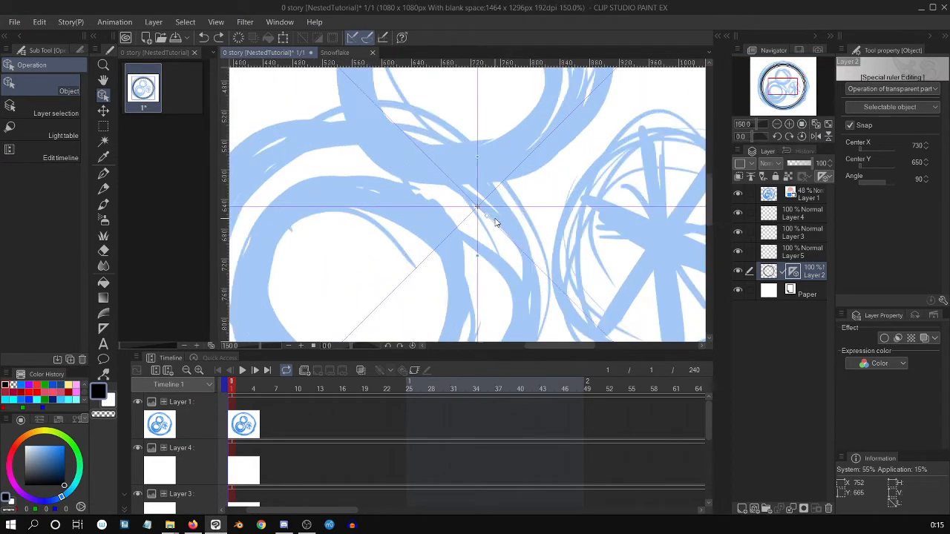
pyautogui.scroll(2, 497, 222)
pyautogui.scroll(-2, 463, 207)
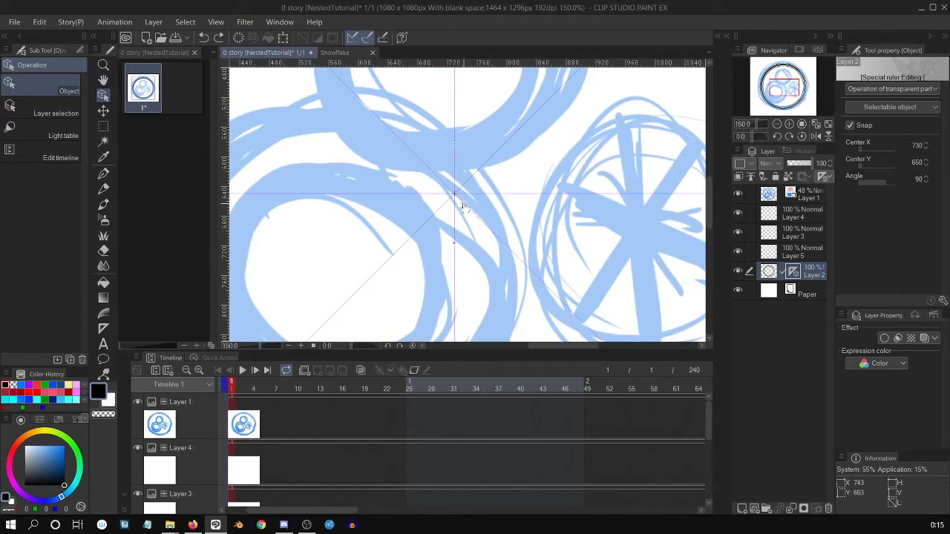
pyautogui.scroll(-4, 470, 206)
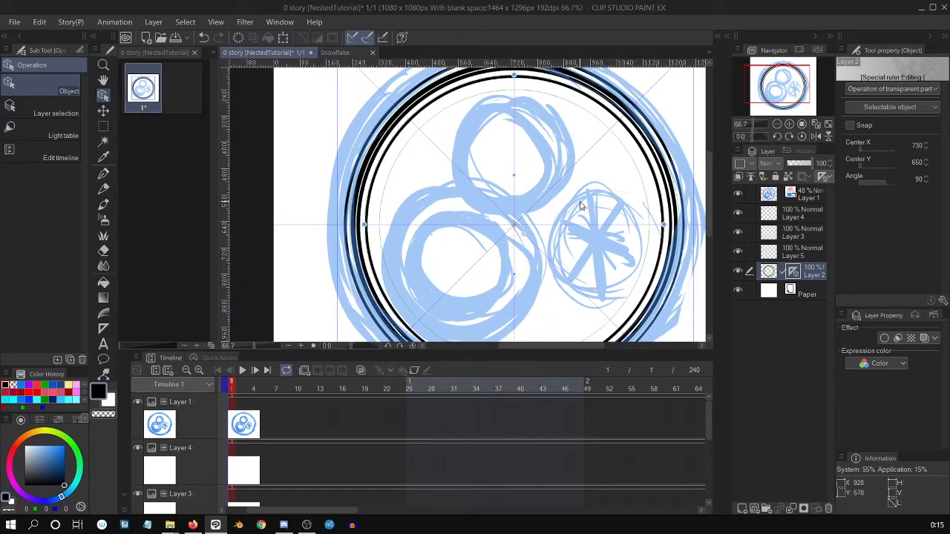
# Step: Try freehand symmetrical G-pen scribbles inside the black rings on Layer 2, undoing them
pyautogui.press('p')
pyautogui.moveTo(443, 156)
pyautogui.mouseDown()
pyautogui.moveTo(471, 188)
pyautogui.moveTo(455, 149)
pyautogui.moveTo(521, 100)
pyautogui.moveTo(493, 195)
pyautogui.moveTo(484, 333)
pyautogui.mouseUp()
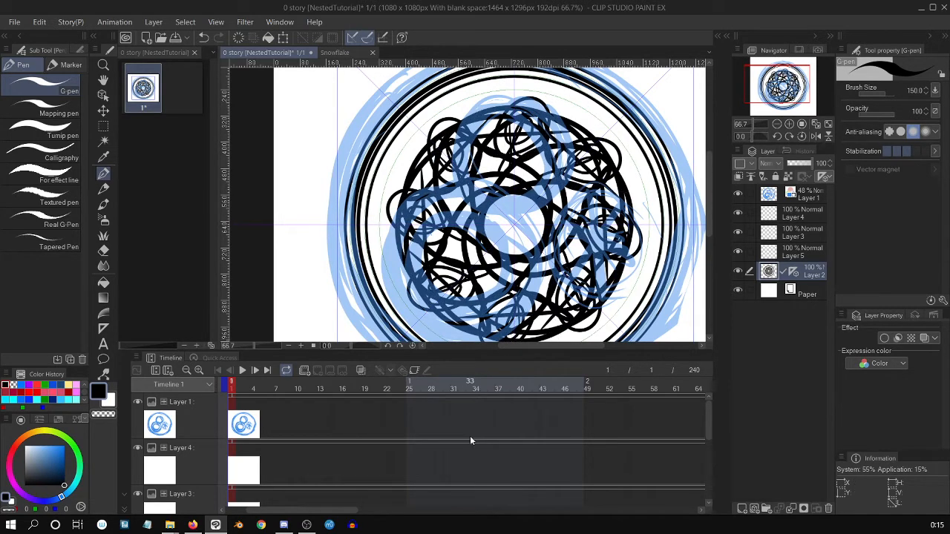
pyautogui.hotkey('ctrl', 'z')
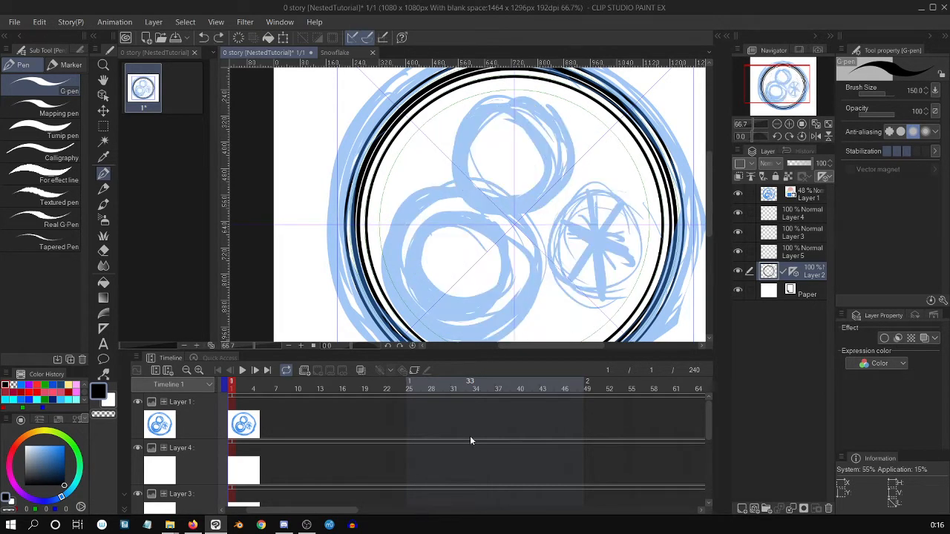
pyautogui.hotkey('ctrl', '-')
pyautogui.hotkey('ctrl', '+')
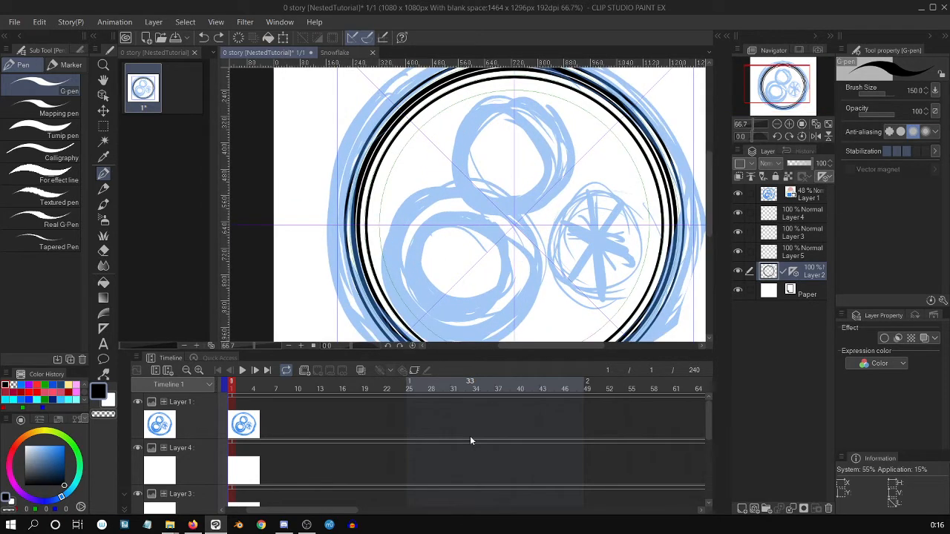
pyautogui.hotkey('ctrl', '-')
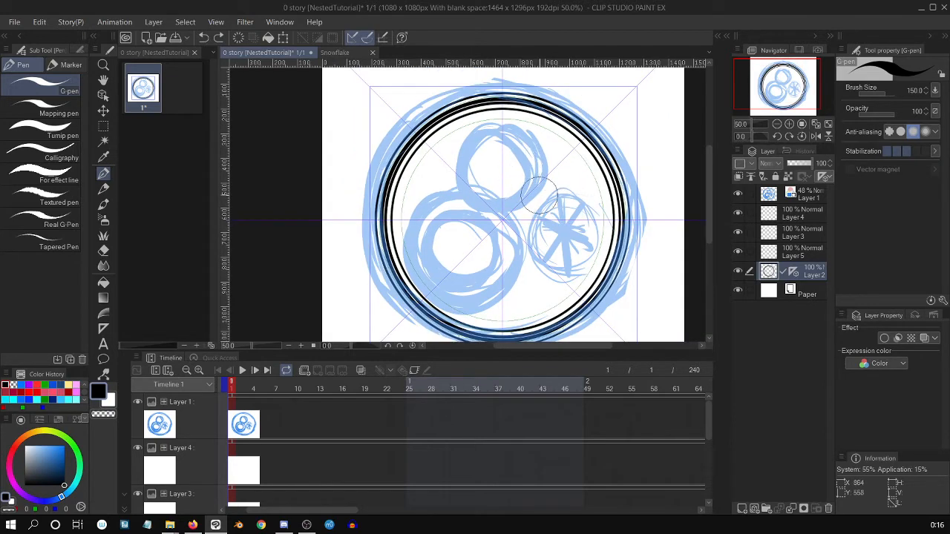
pyautogui.moveTo(565, 150)
pyautogui.mouseDown()
pyautogui.moveTo(578, 165)
pyautogui.moveTo(525, 176)
pyautogui.moveTo(501, 127)
pyautogui.moveTo(442, 152)
pyautogui.moveTo(408, 211)
pyautogui.moveTo(409, 195)
pyautogui.mouseUp()
pyautogui.hotkey('ctrl', 'z')
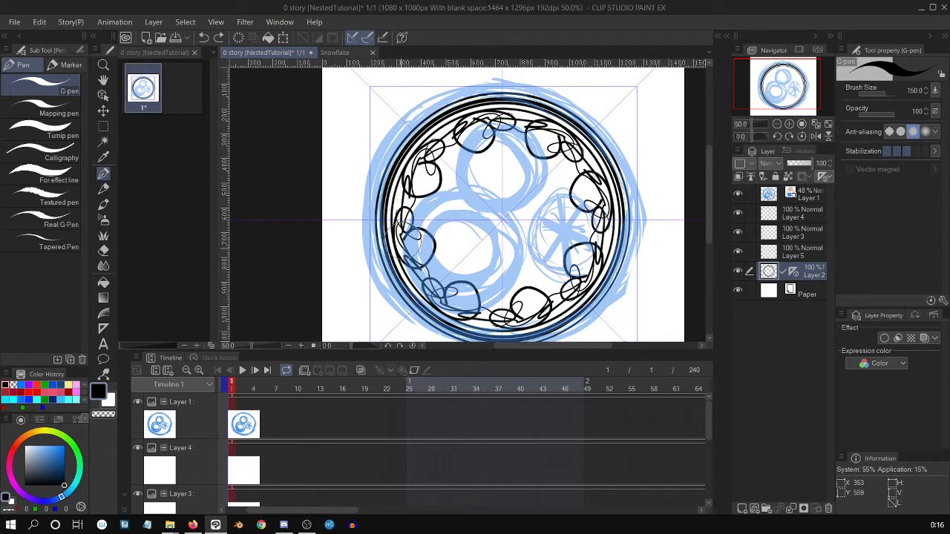
# Step: Try a dense symmetrical petal pattern through the rings' center, clear Layer 2, and undo back to the black rings
pyautogui.moveTo(403, 240)
pyautogui.mouseDown()
pyautogui.moveTo(462, 300)
pyautogui.moveTo(491, 276)
pyautogui.moveTo(504, 220)
pyautogui.mouseUp()
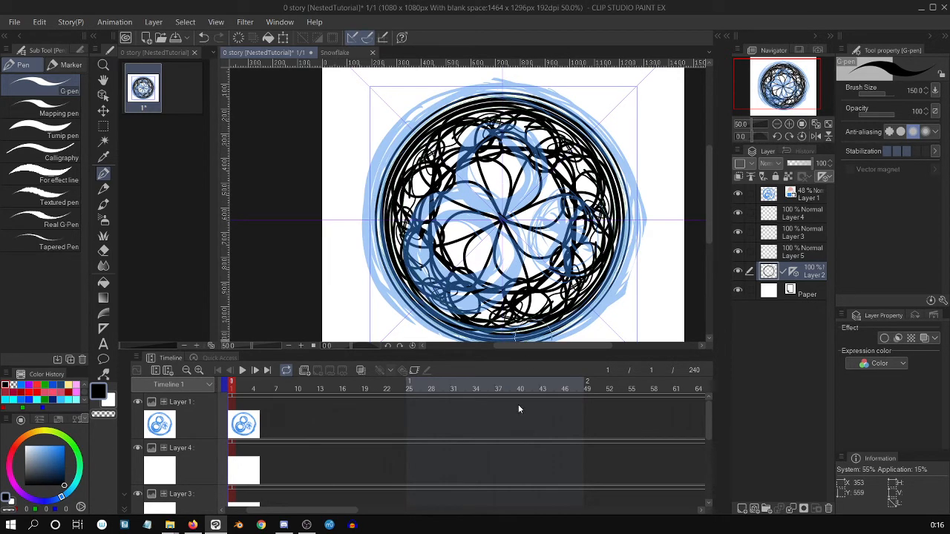
pyautogui.moveTo(487, 126)
pyautogui.mouseDown()
pyautogui.moveTo(454, 186)
pyautogui.moveTo(431, 271)
pyautogui.mouseUp()
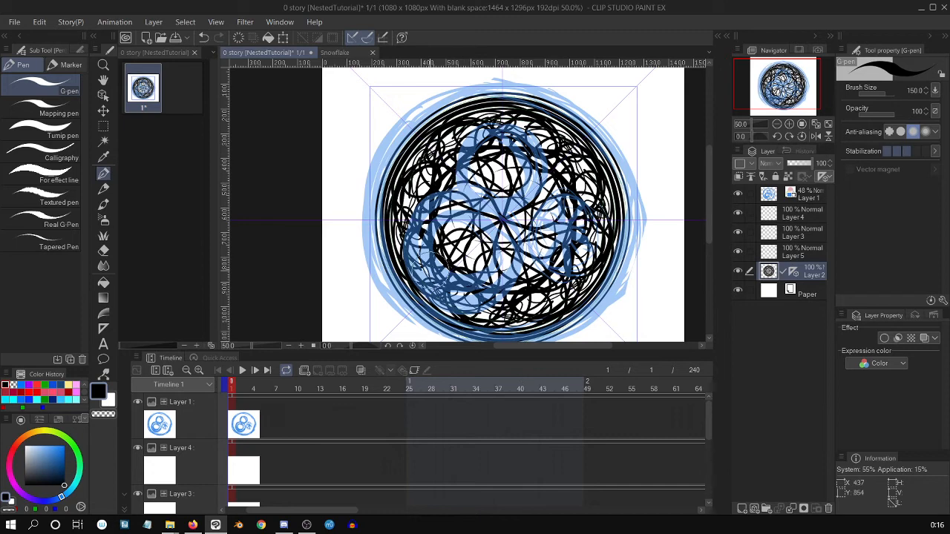
pyautogui.press('Delete')
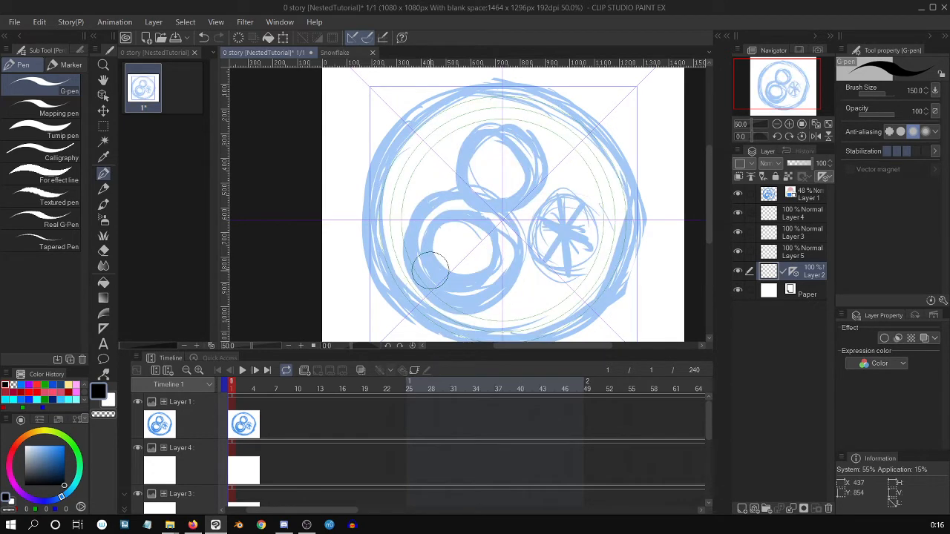
pyautogui.hotkey('ctrl', 'z')
pyautogui.hotkey('ctrl', 'z')
pyautogui.hotkey('ctrl', 'z')
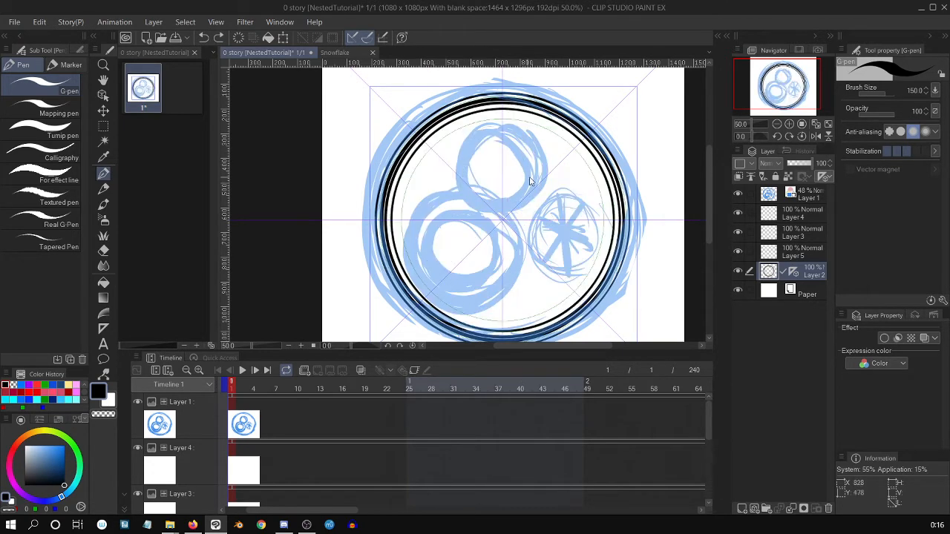
# Step: Try a dense swirling symmetrical pattern filling the black rings on Layer 2, and undo it
pyautogui.moveTo(418, 194)
pyautogui.mouseDown()
pyautogui.moveTo(394, 230)
pyautogui.moveTo(446, 239)
pyautogui.moveTo(516, 216)
pyautogui.moveTo(536, 249)
pyautogui.moveTo(591, 156)
pyautogui.mouseUp()
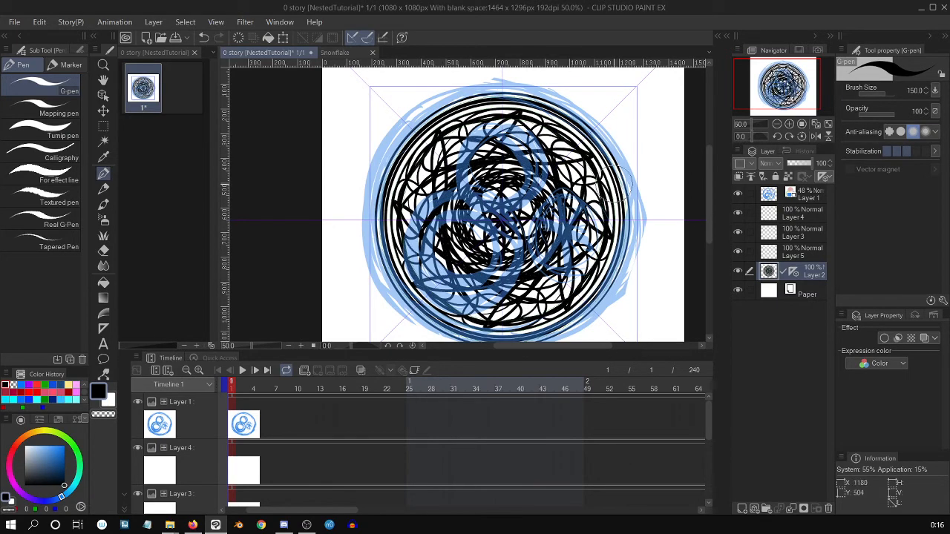
pyautogui.hotkey('ctrl', '+')
pyautogui.hotkey('ctrl', '-')
pyautogui.hotkey('ctrl', '+')
pyautogui.hotkey('ctrl', '-')
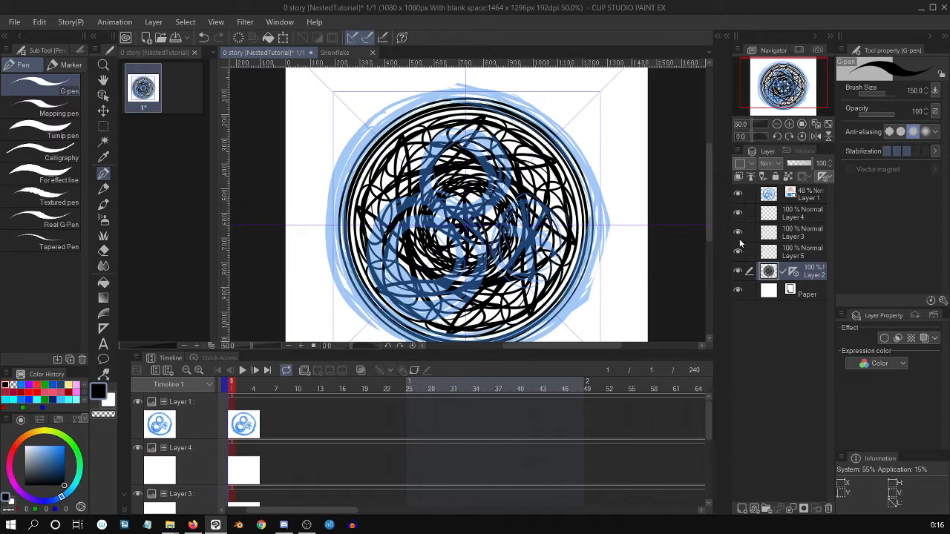
pyautogui.hotkey('ctrl', 'z')
# Step: Draw a looping, pointed symmetrical line pattern inside the black rings on Layer 2, and check the layer by toggling its visibility
pyautogui.moveTo(457, 219)
pyautogui.mouseDown()
pyautogui.moveTo(482, 178)
pyautogui.moveTo(536, 259)
pyautogui.moveTo(585, 163)
pyautogui.moveTo(568, 249)
pyautogui.mouseUp()
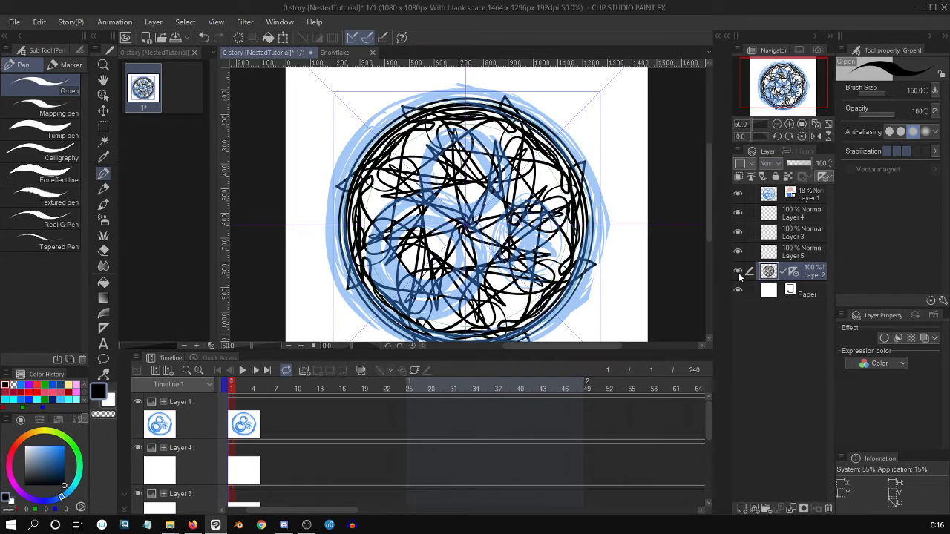
pyautogui.click(738, 272)
pyautogui.click(735, 269)
# Step: Lower the opacity of Layer 2 to 26%
pyautogui.click(801, 251)
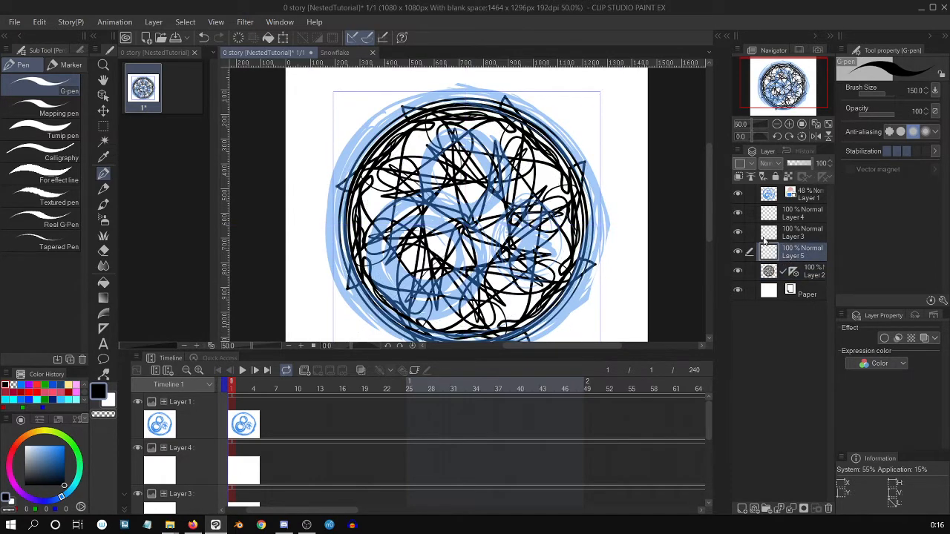
pyautogui.click(809, 275)
pyautogui.click(796, 165)
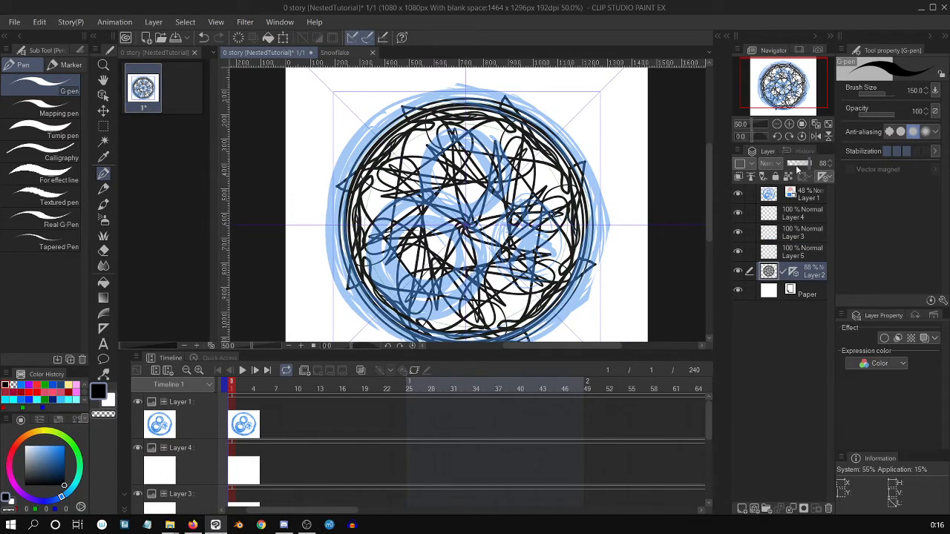
pyautogui.moveTo(796, 165); pyautogui.dragTo(794, 166)
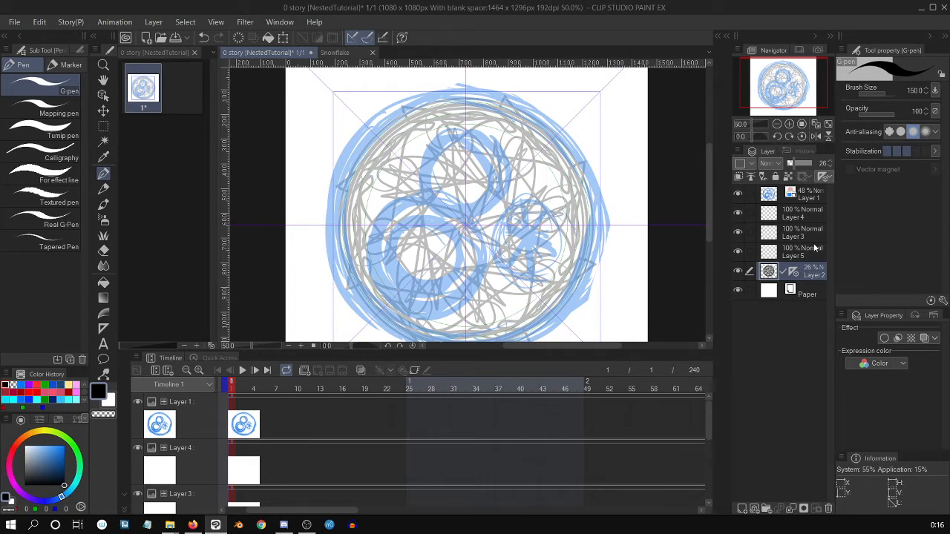
# Step: Make the empty Layer 5 above Layer 2 active and choose the Symmetrical ruler
pyautogui.click(769, 253)
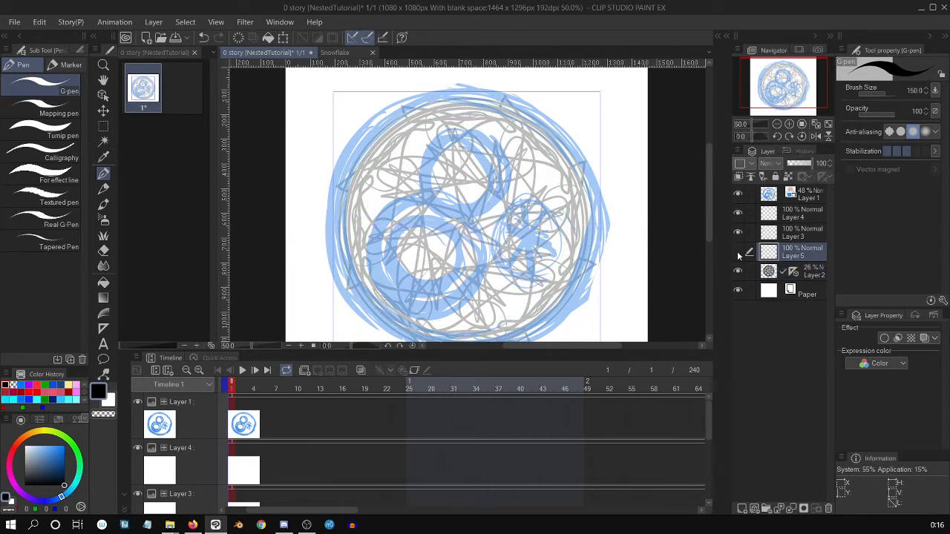
pyautogui.click(737, 252)
pyautogui.press('u')
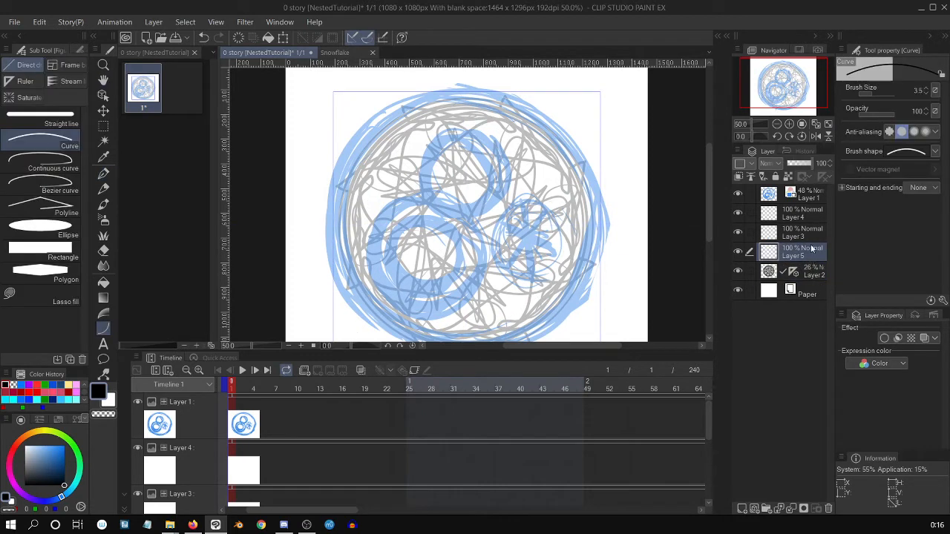
pyautogui.click(810, 239)
pyautogui.click(812, 256)
pyautogui.click(812, 236)
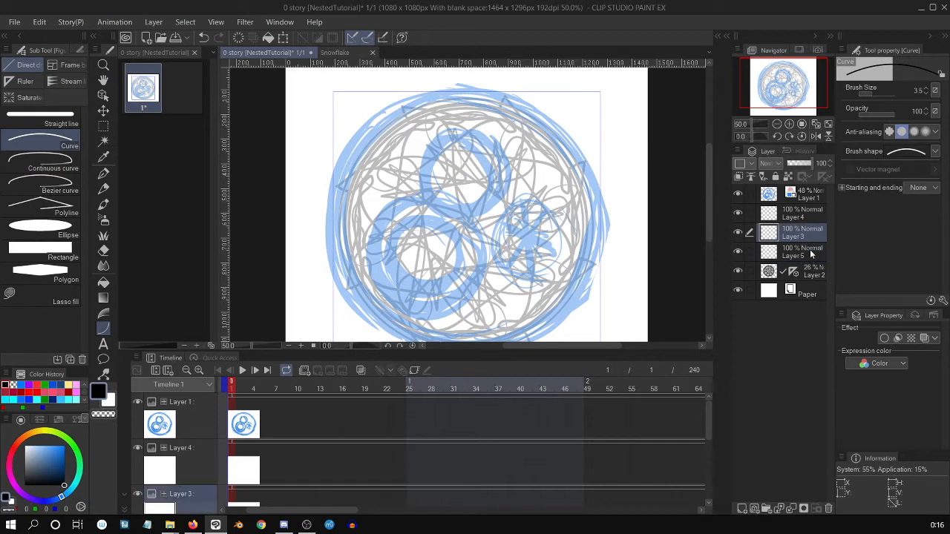
pyautogui.click(813, 259)
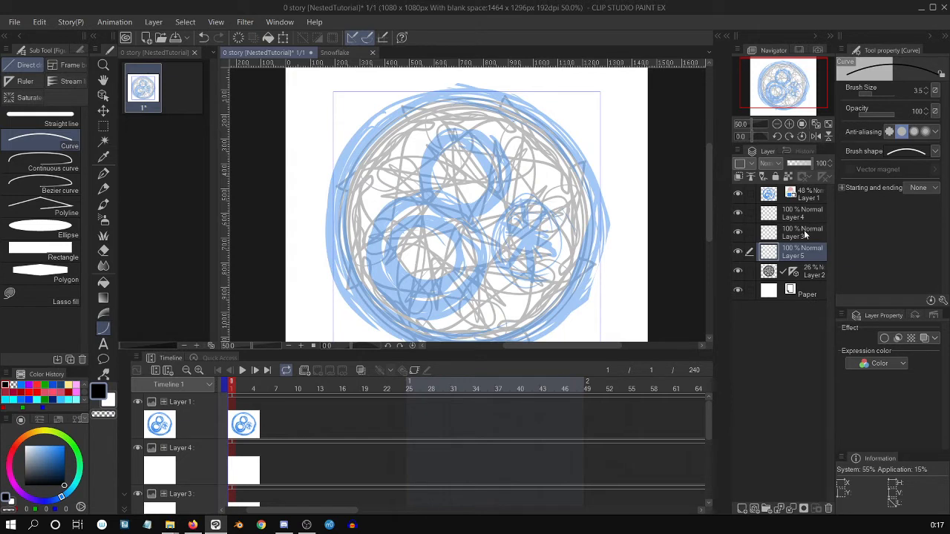
pyautogui.press('u')
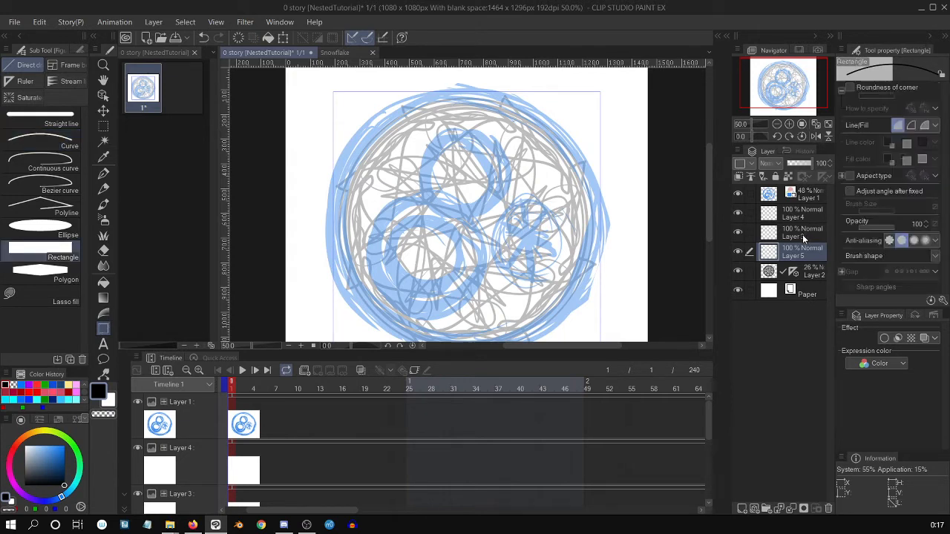
pyautogui.press('h')
pyautogui.press('u')
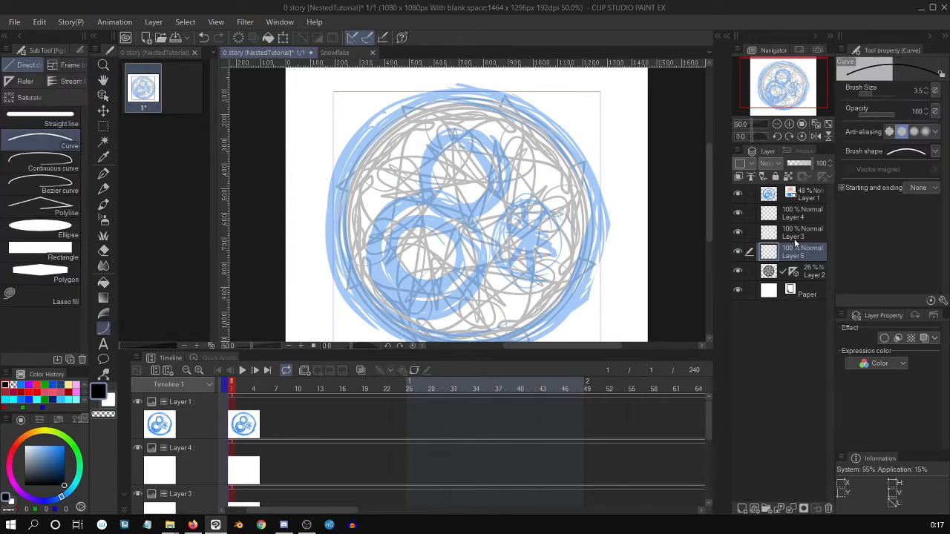
pyautogui.click(28, 82)
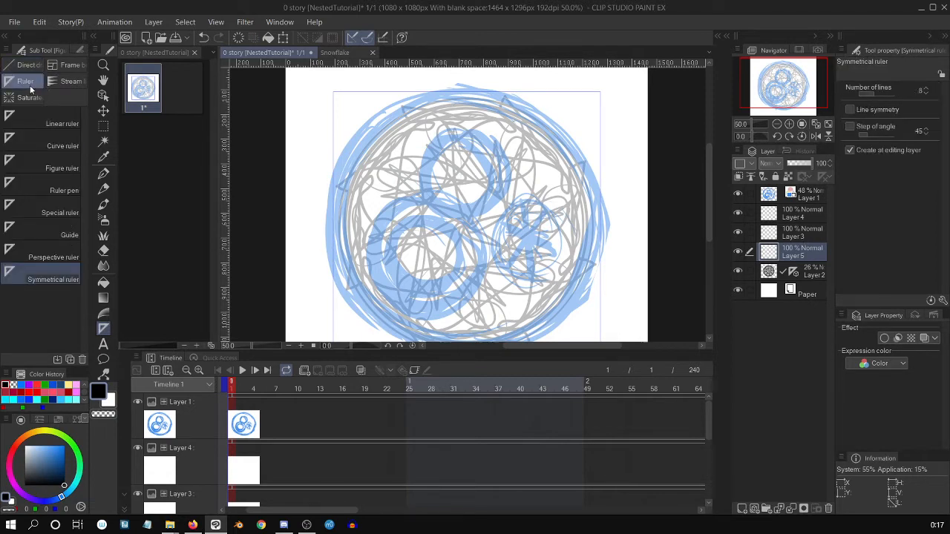
# Step: Place a 12-line symmetrical ruler on Layer 5, centred inside the large lower-left circle of the blue sketch
pyautogui.click(926, 88)
pyautogui.click(927, 88)
pyautogui.click(927, 88)
pyautogui.click(926, 88)
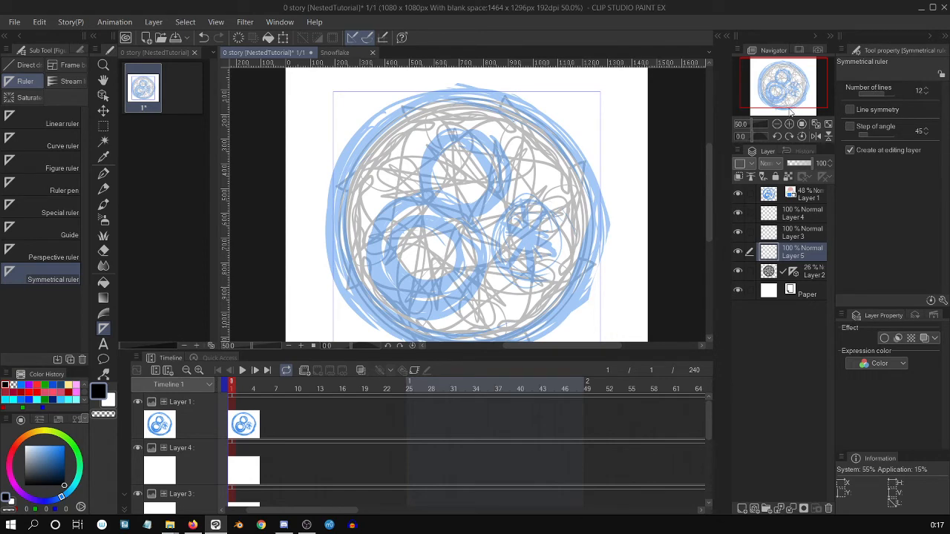
pyautogui.scroll(3, 433, 233)
pyautogui.moveTo(441, 250); pyautogui.dragTo(441, 90)
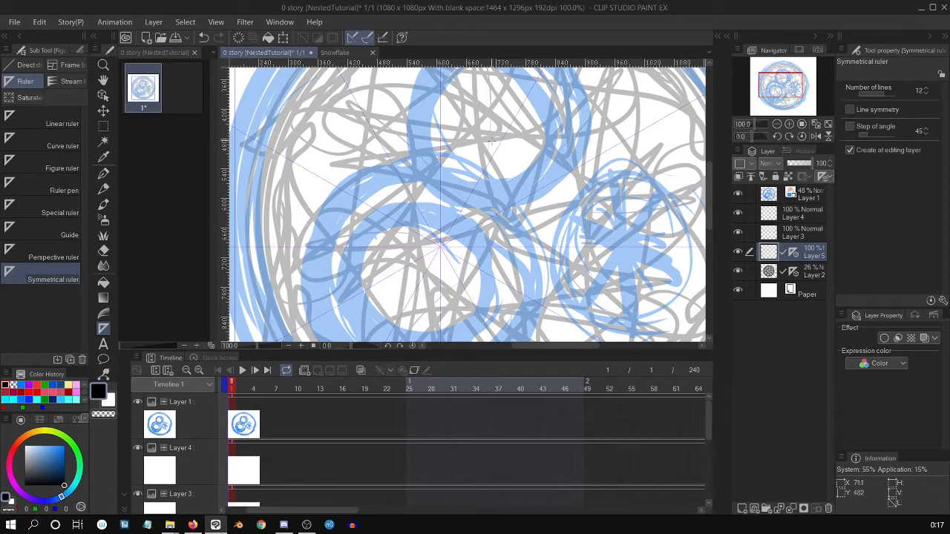
# Step: Add a small concentric circle special ruler on Layer 5 around the centre of the symmetrical ruler
pyautogui.click(52, 211)
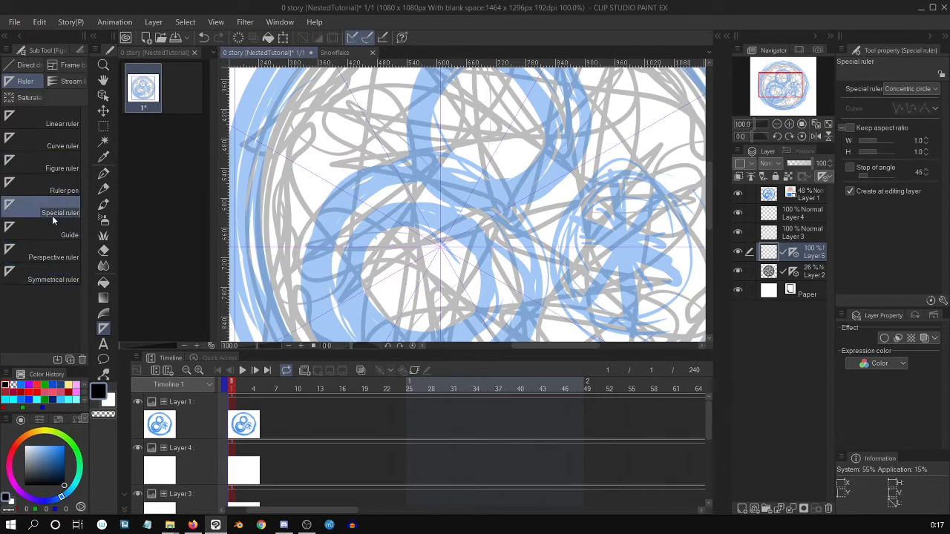
pyautogui.scroll(5, 441, 256)
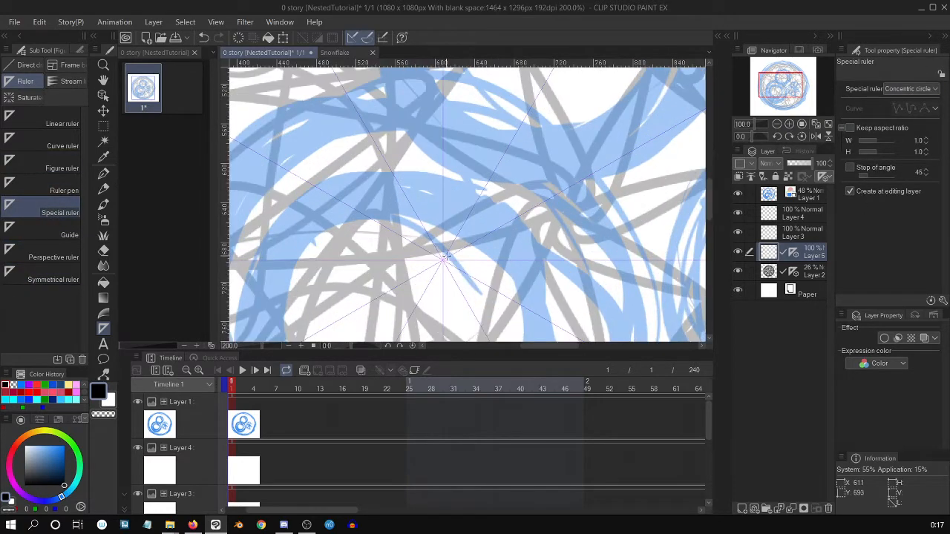
pyautogui.moveTo(454, 254); pyautogui.dragTo(460, 236)
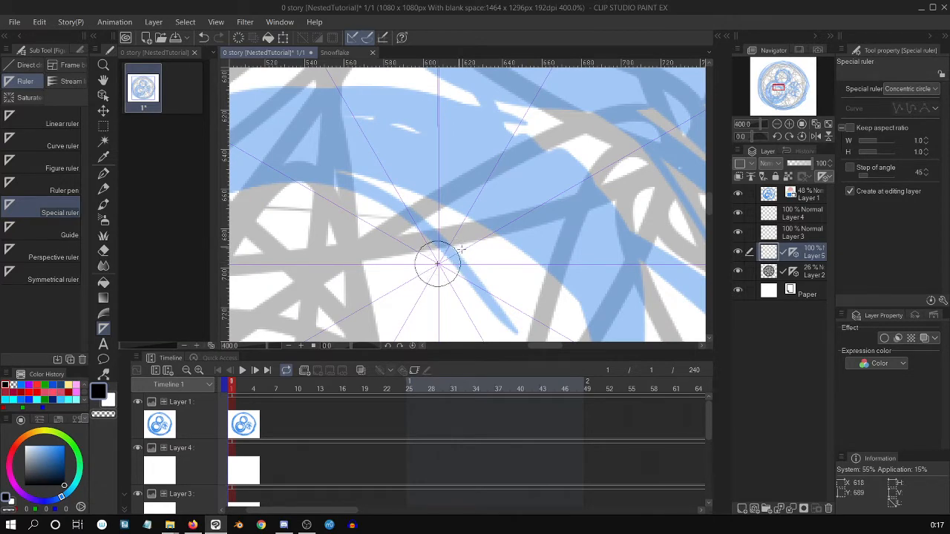
# Step: Align the concentric ruler's centre with the symmetrical ruler's centre at X 608, Y 698, and rotate it to an angle of 177
pyautogui.press('o')
pyautogui.scroll(5, 431, 267)
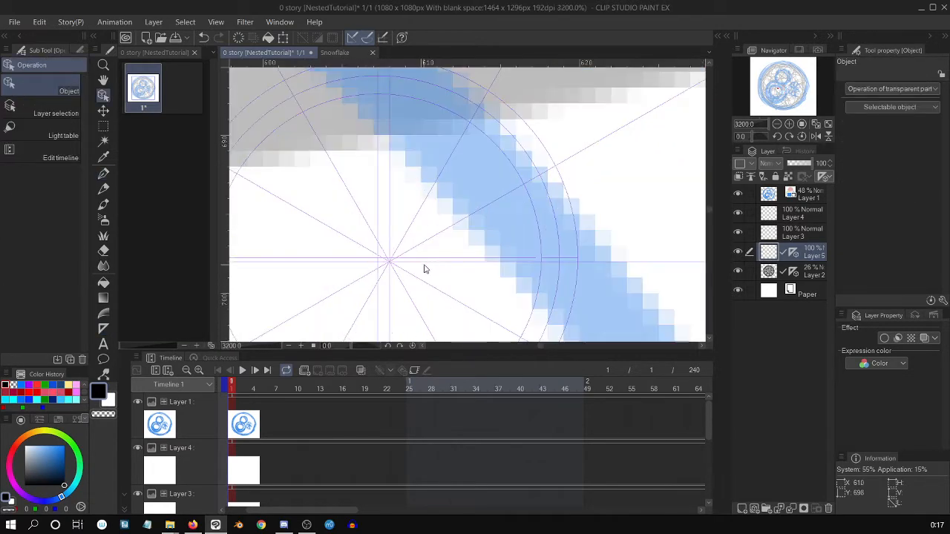
pyautogui.click(377, 217)
pyautogui.scroll(-4, 388, 238)
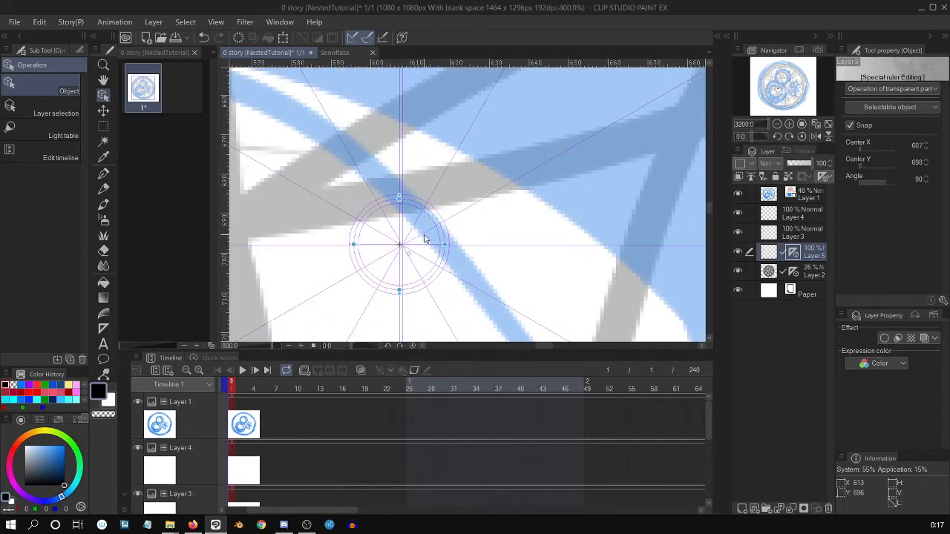
pyautogui.scroll(4, 409, 213)
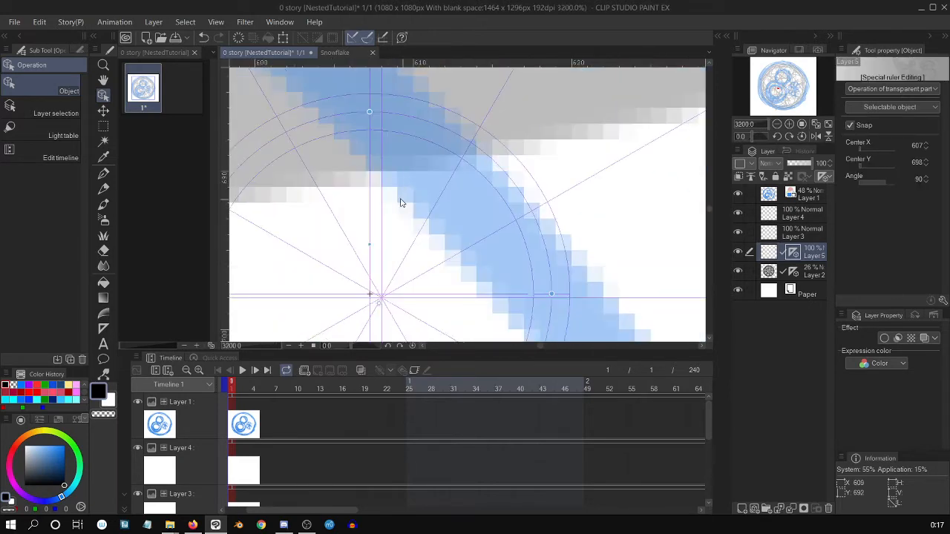
pyautogui.moveTo(710, 208); pyautogui.dragTo(709, 215)
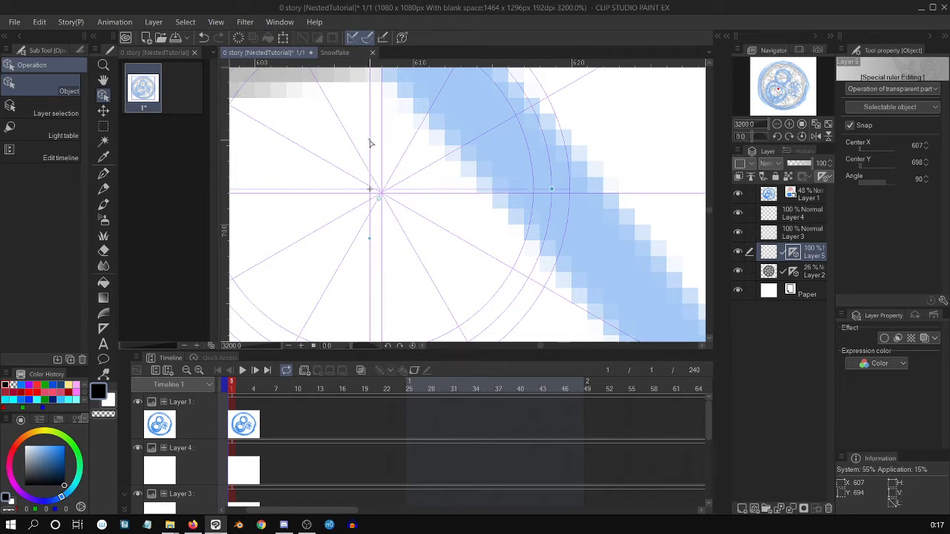
pyautogui.moveTo(371, 142); pyautogui.dragTo(442, 192)
pyautogui.moveTo(371, 191); pyautogui.dragTo(382, 190)
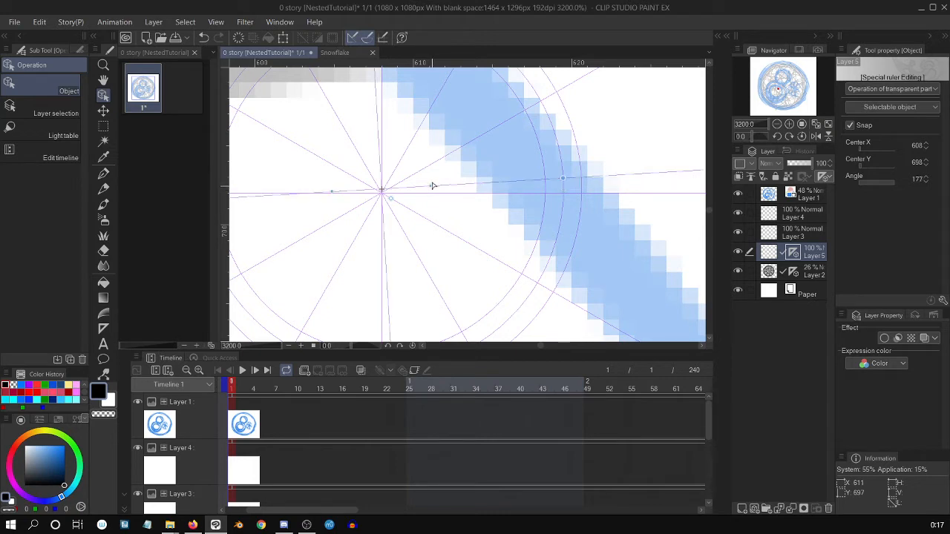
# Step: Rotate the concentric circle ruler on Layer 5 to 90 degrees and align its centre with the symmetrical ruler's centre
pyautogui.moveTo(433, 191); pyautogui.dragTo(397, 129)
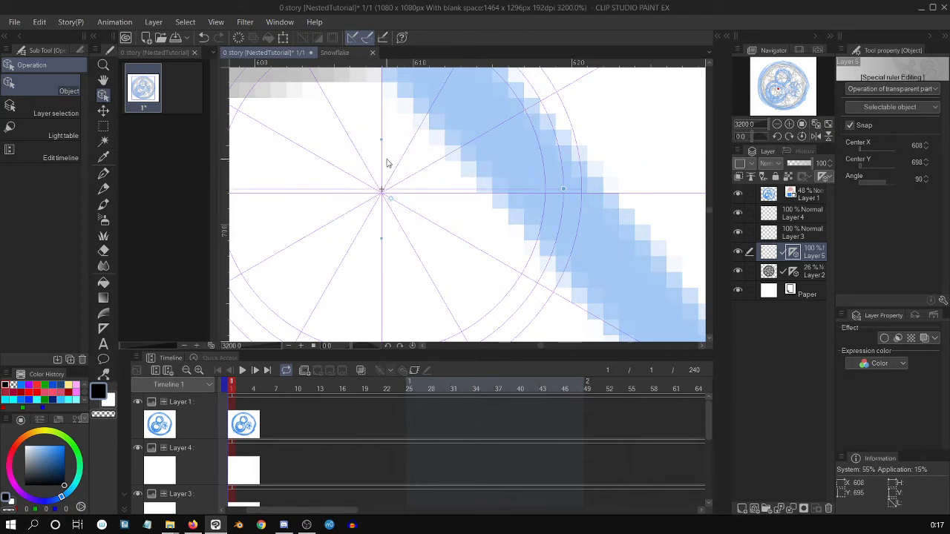
pyautogui.moveTo(382, 189); pyautogui.dragTo(387, 196)
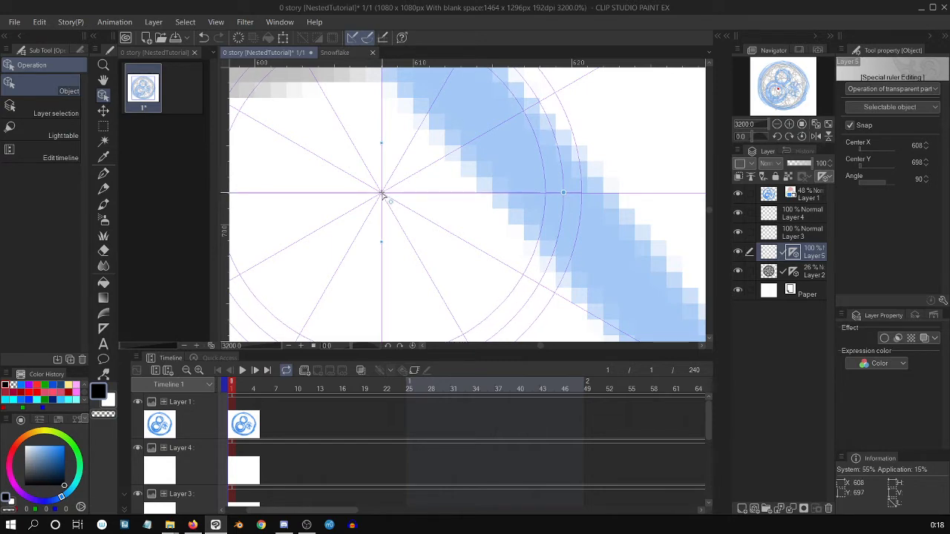
pyautogui.scroll(-6, 414, 202)
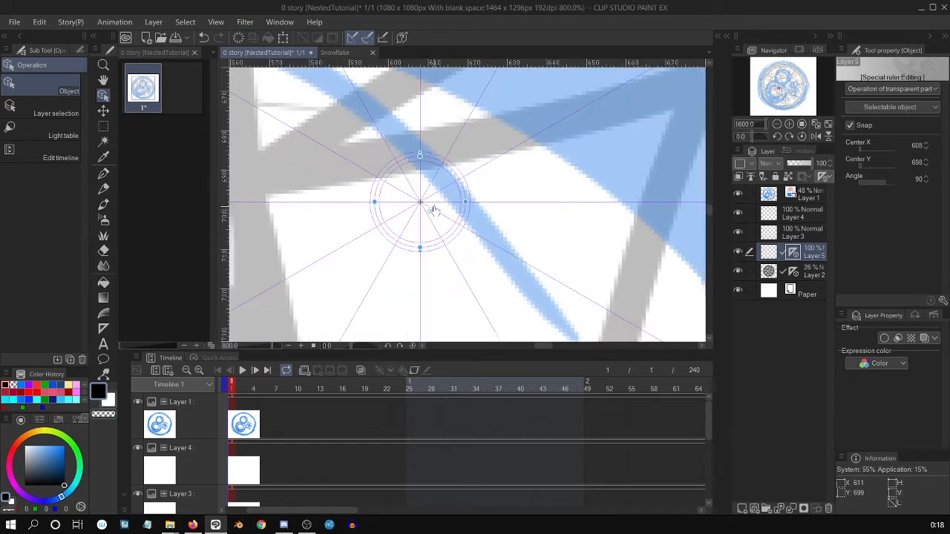
# Step: Try a test circle around the ruler centre with the G-pen and undo it
pyautogui.press('p')
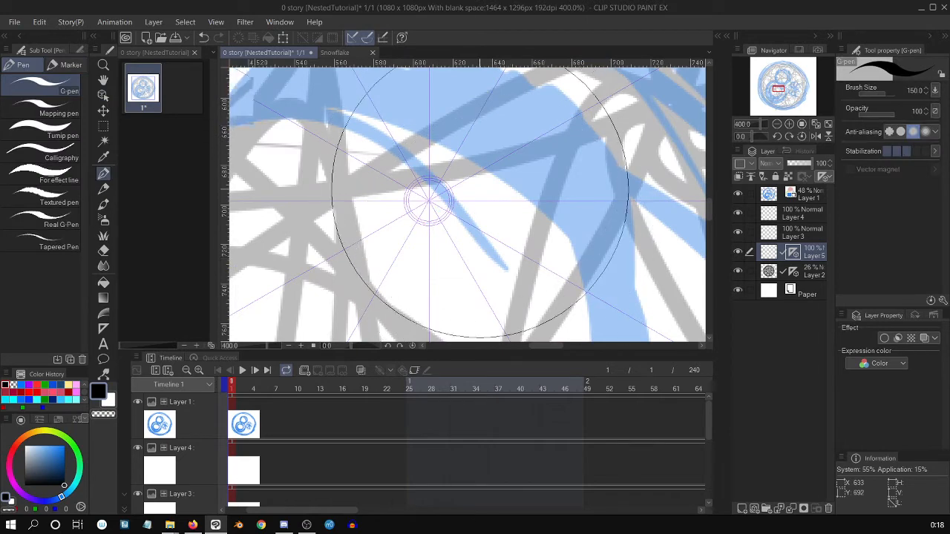
pyautogui.scroll(-2, 460, 194)
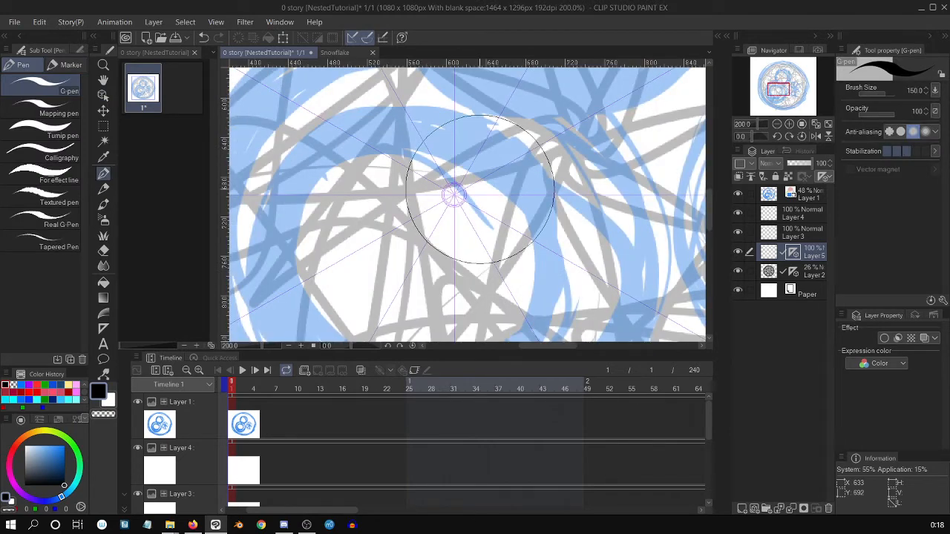
pyautogui.scroll(-2, 480, 190)
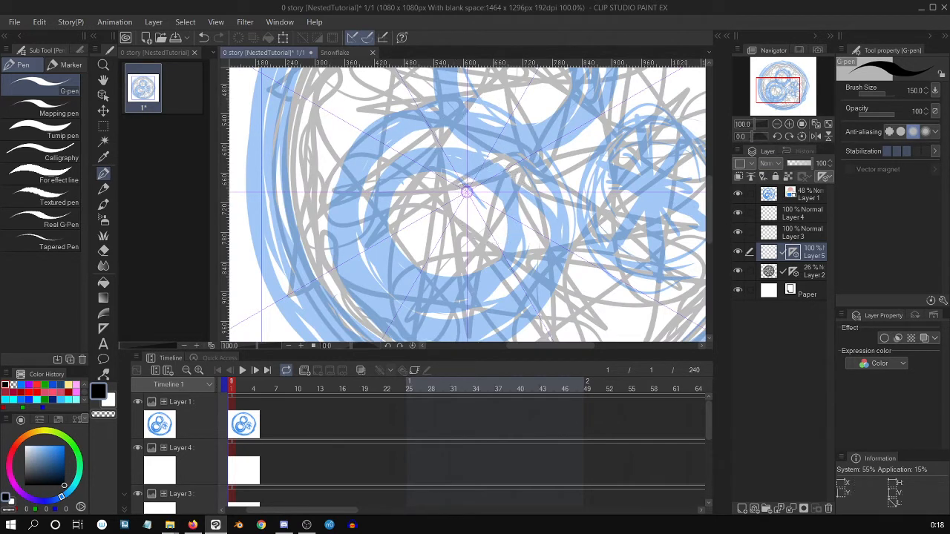
pyautogui.moveTo(435, 128); pyautogui.dragTo(437, 125)
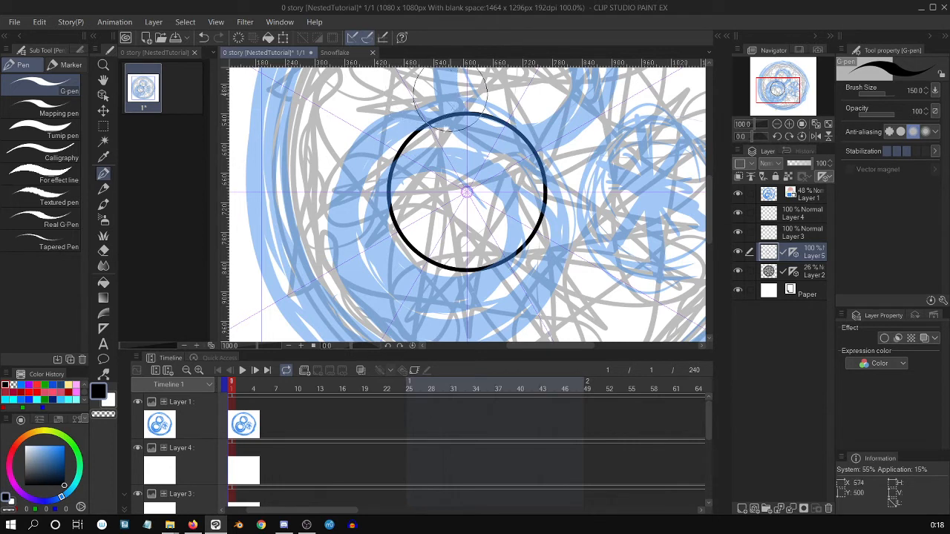
pyautogui.hotkey('ctrl', 'z')
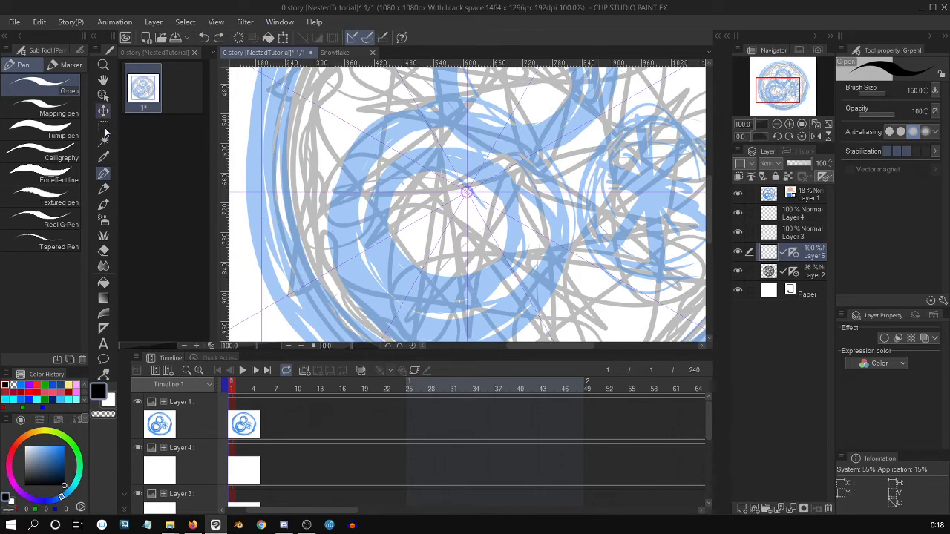
# Step: Bring up the Symmetrical ruler settings and set the number of lines to 16
pyautogui.press('h')
pyautogui.press('u')
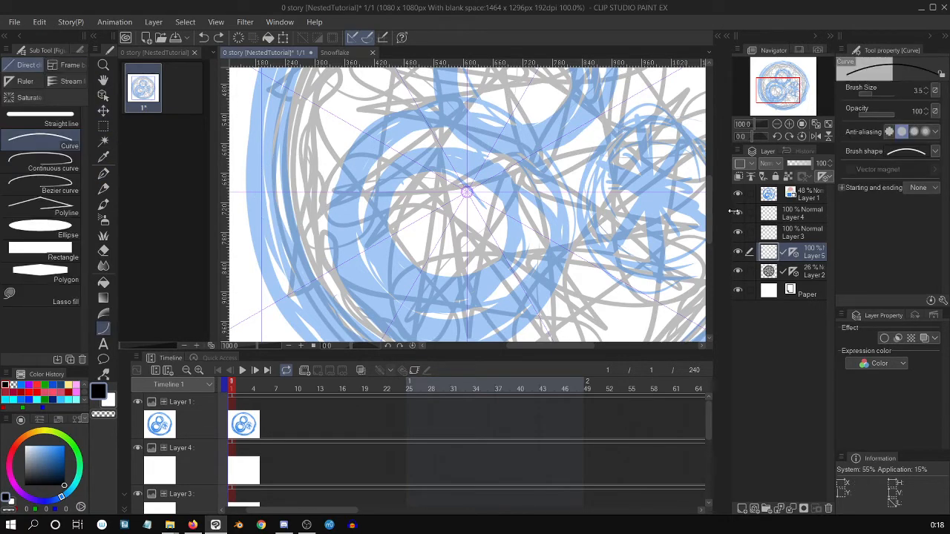
pyautogui.click(25, 81)
pyautogui.click(57, 280)
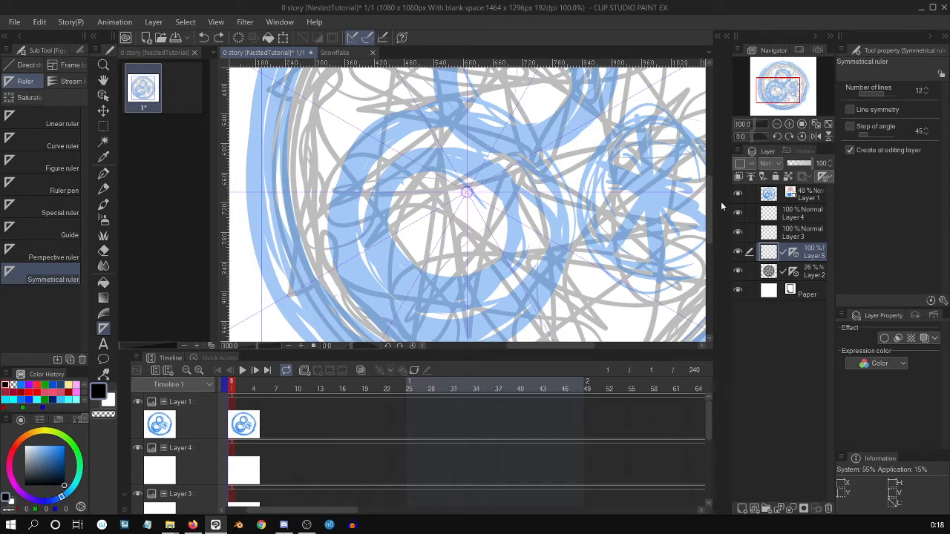
pyautogui.moveTo(709, 206); pyautogui.dragTo(708, 190)
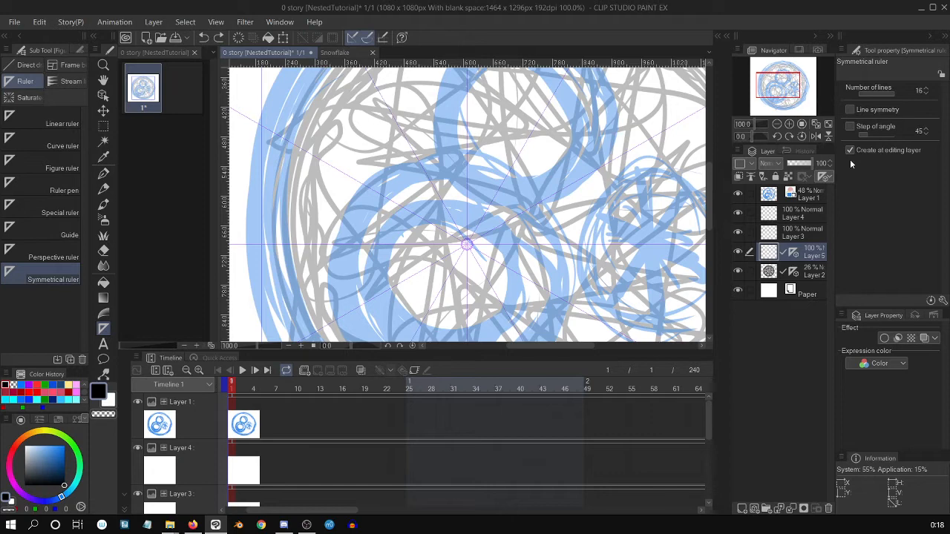
# Step: Test the symmetrical ruler with G-pen dots and short arc strokes above the centre, and undo them
pyautogui.press('p')
pyautogui.click(459, 130)
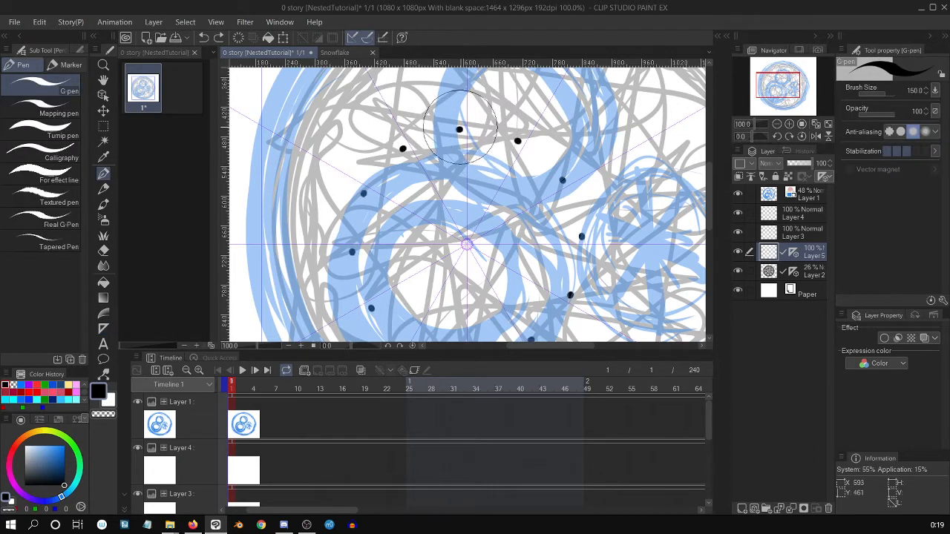
pyautogui.moveTo(459, 130); pyautogui.dragTo(499, 139)
pyautogui.scroll(1, 508, 131)
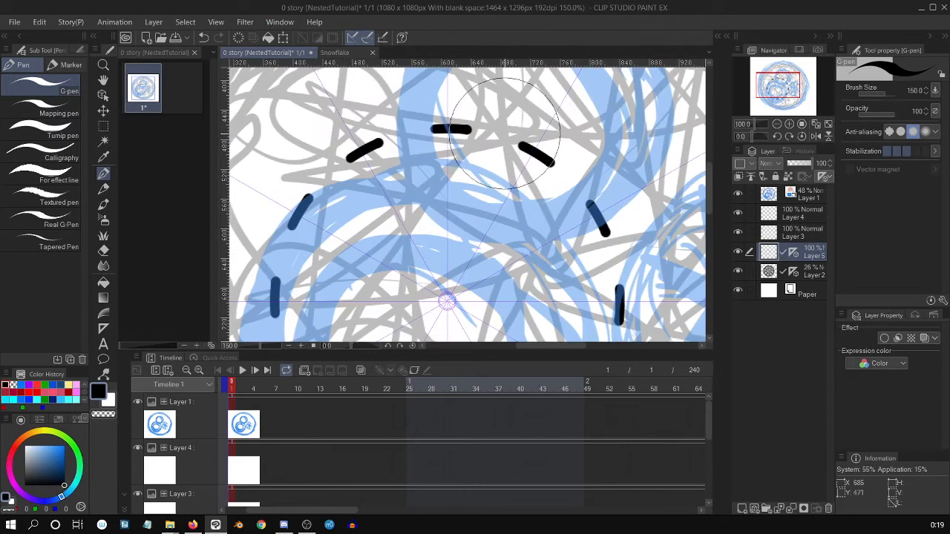
pyautogui.scroll(-1, 506, 130)
pyautogui.hotkey('ctrl', 'z')
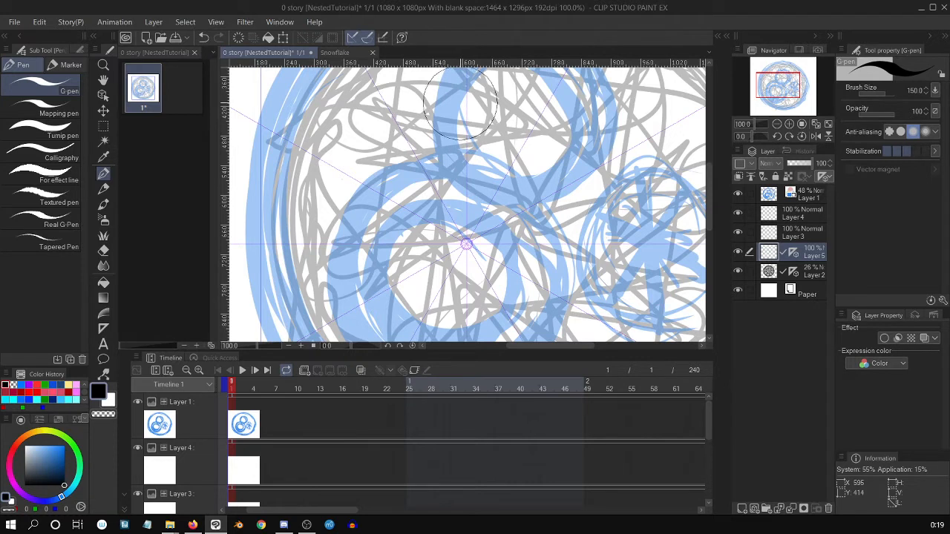
# Step: Try out a mirrored ring of short thickened dashes around the ruler centre and clear it from Layer 5
pyautogui.moveTo(477, 103); pyautogui.dragTo(458, 104)
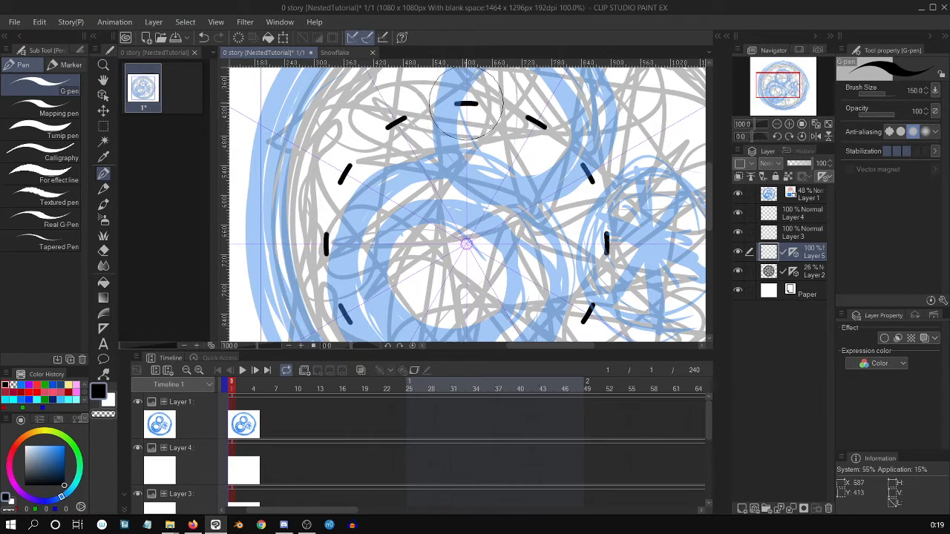
pyautogui.moveTo(495, 107); pyautogui.dragTo(510, 109)
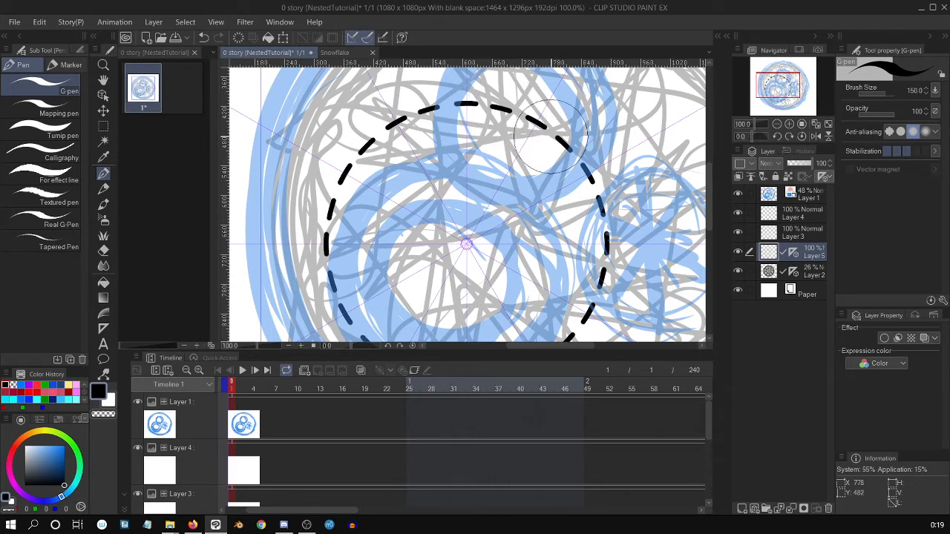
pyautogui.moveTo(496, 101); pyautogui.dragTo(507, 107)
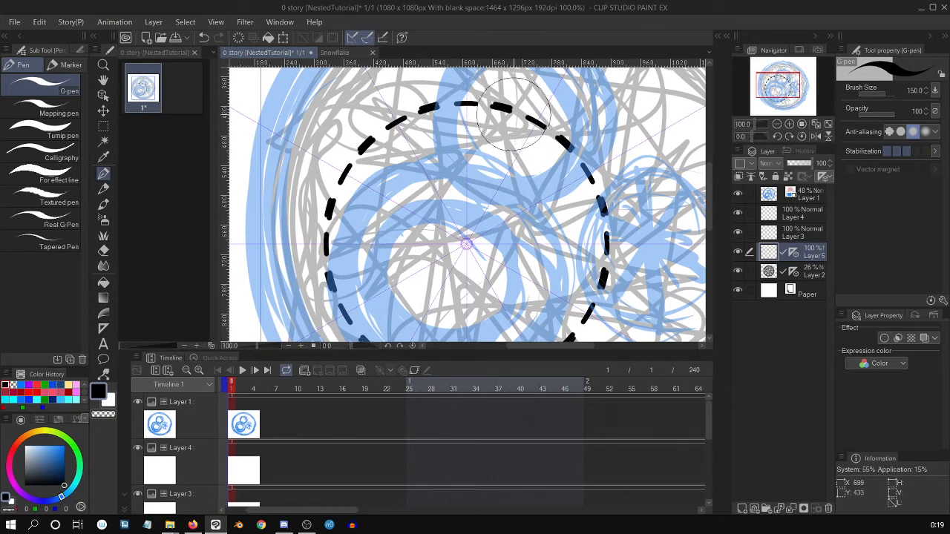
pyautogui.scroll(1, 503, 106)
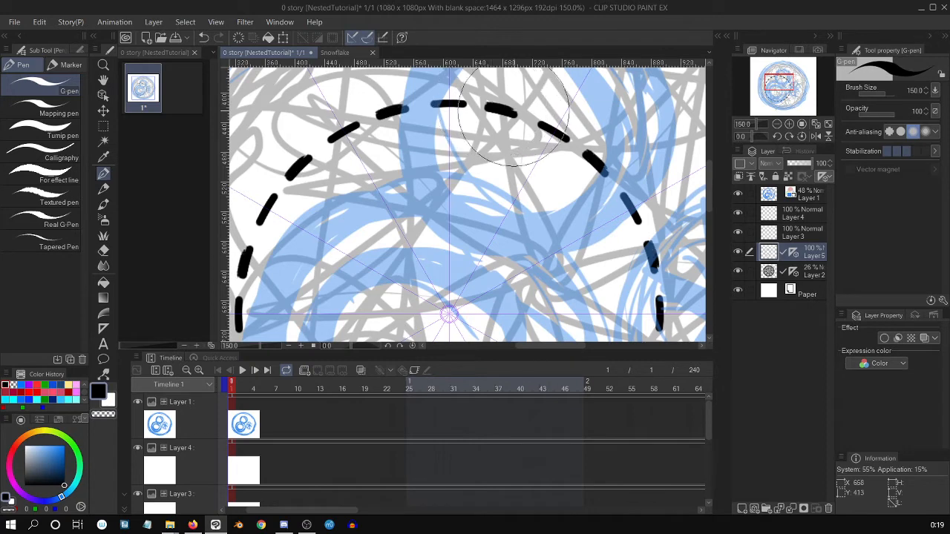
pyautogui.scroll(-1, 527, 119)
pyautogui.scroll(-1, 527, 119)
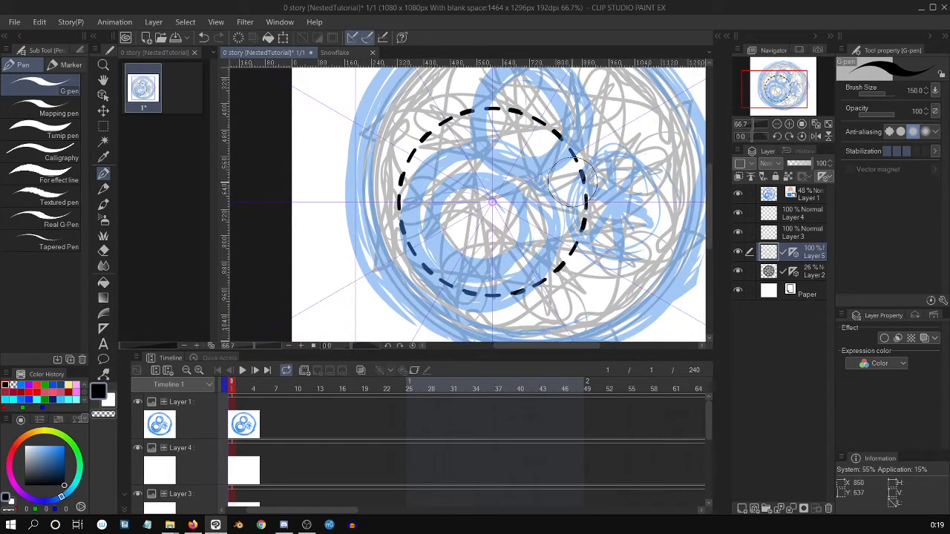
pyautogui.scroll(1, 567, 186)
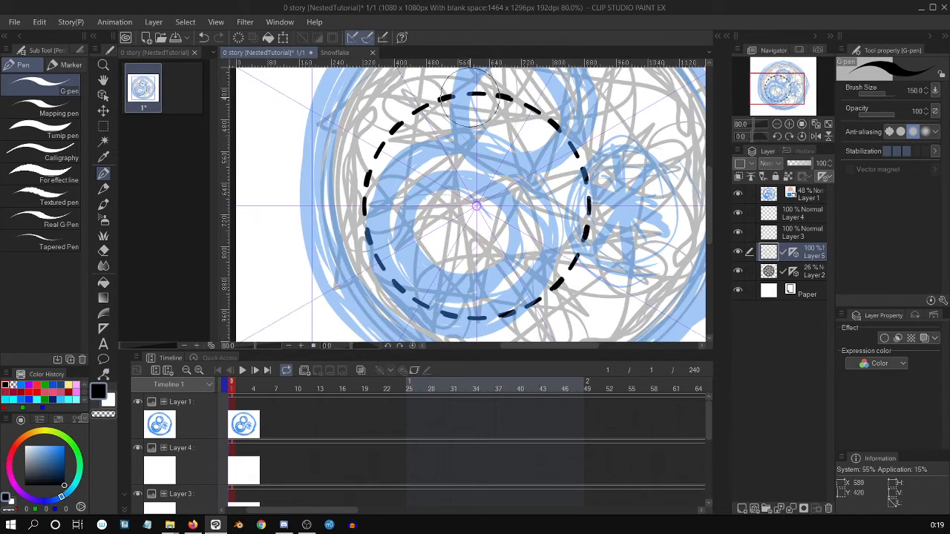
pyautogui.scroll(1, 457, 97)
pyautogui.moveTo(436, 102)
pyautogui.mouseDown()
pyautogui.moveTo(445, 99)
pyautogui.moveTo(409, 114)
pyautogui.mouseUp()
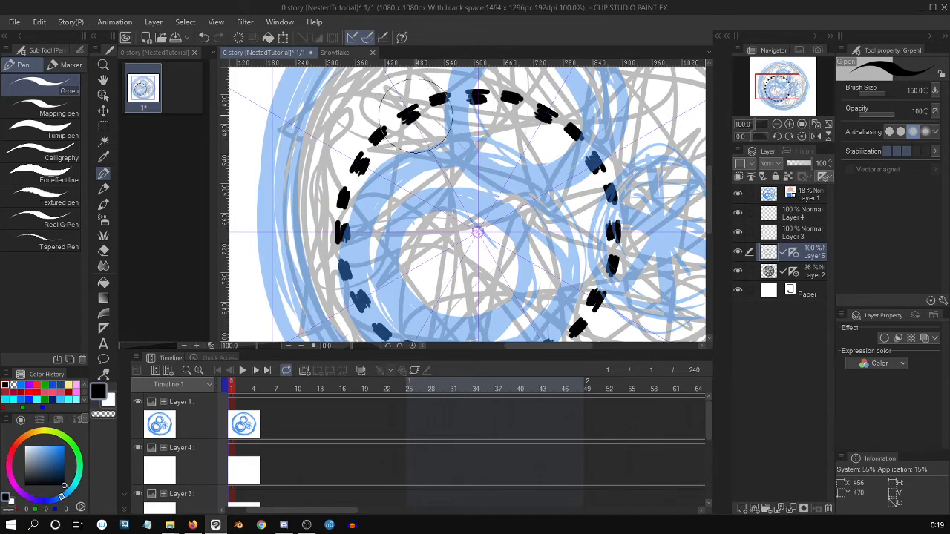
pyautogui.scroll(-2, 447, 110)
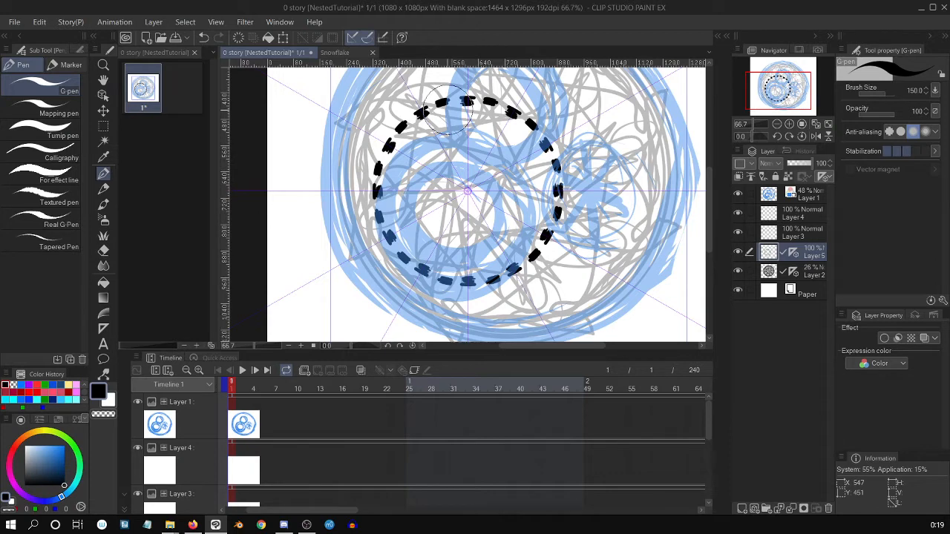
pyautogui.press('Delete')
# Step: Draw two concentric circles and an outer ring of short tooth-top dashes around the ruler centre with the G-pen
pyautogui.scroll(2, 464, 117)
pyautogui.scroll(-1, 483, 97)
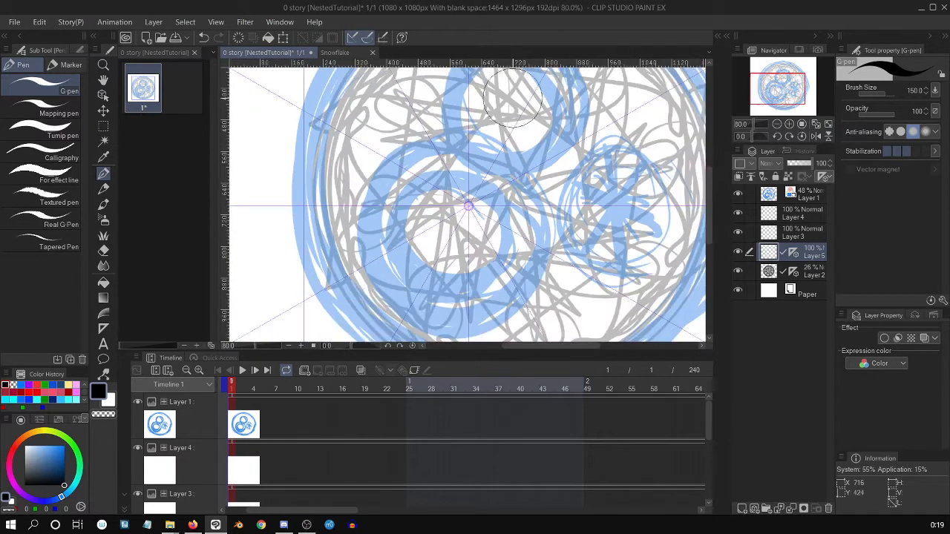
pyautogui.scroll(-1, 512, 95)
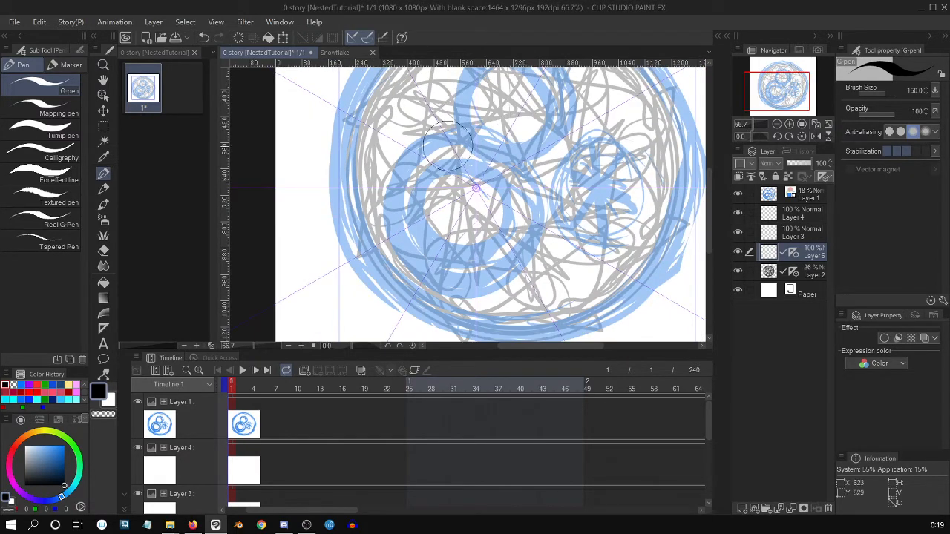
pyautogui.scroll(1, 447, 145)
pyautogui.moveTo(447, 145)
pyautogui.mouseDown()
pyautogui.moveTo(524, 236)
pyautogui.moveTo(420, 131)
pyautogui.moveTo(423, 270)
pyautogui.moveTo(388, 130)
pyautogui.mouseUp()
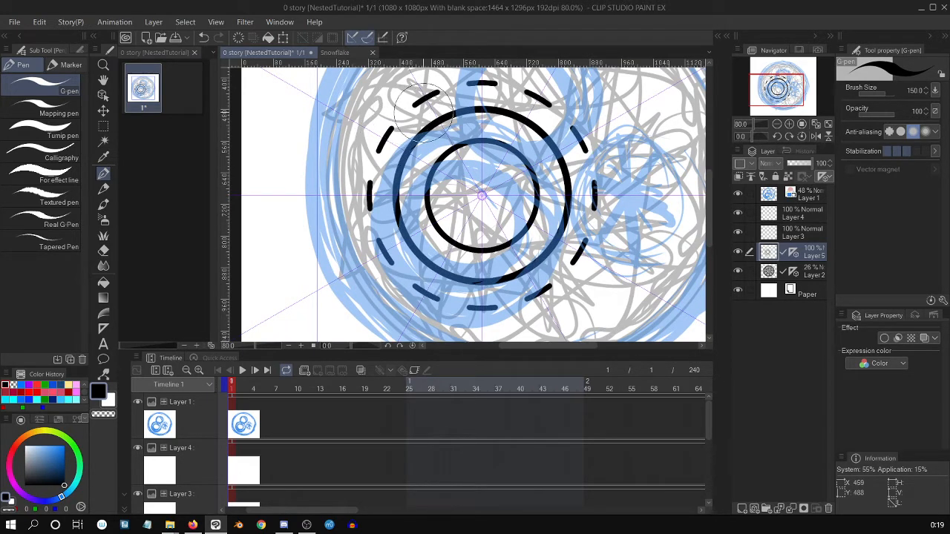
# Step: Select the concentric circle ruler on Layer 5, turn off its snapping, and return to the G-pen
pyautogui.press('o')
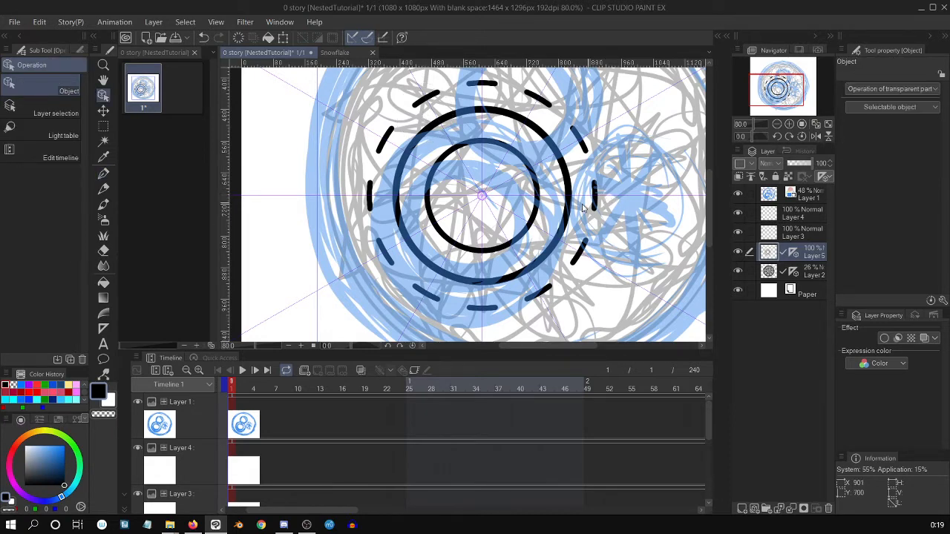
pyautogui.scroll(3, 582, 209)
pyautogui.click(423, 210)
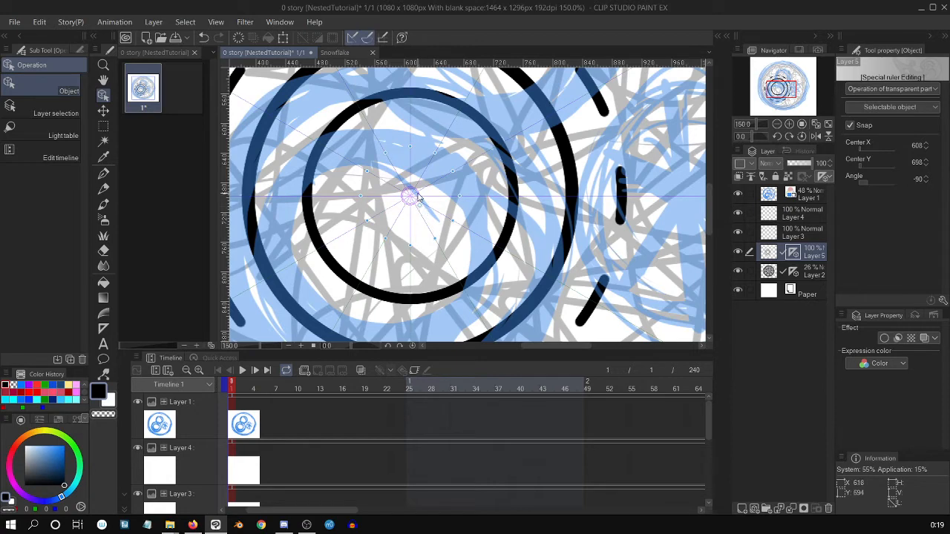
pyautogui.moveTo(418, 197); pyautogui.dragTo(424, 200)
pyautogui.press('p')
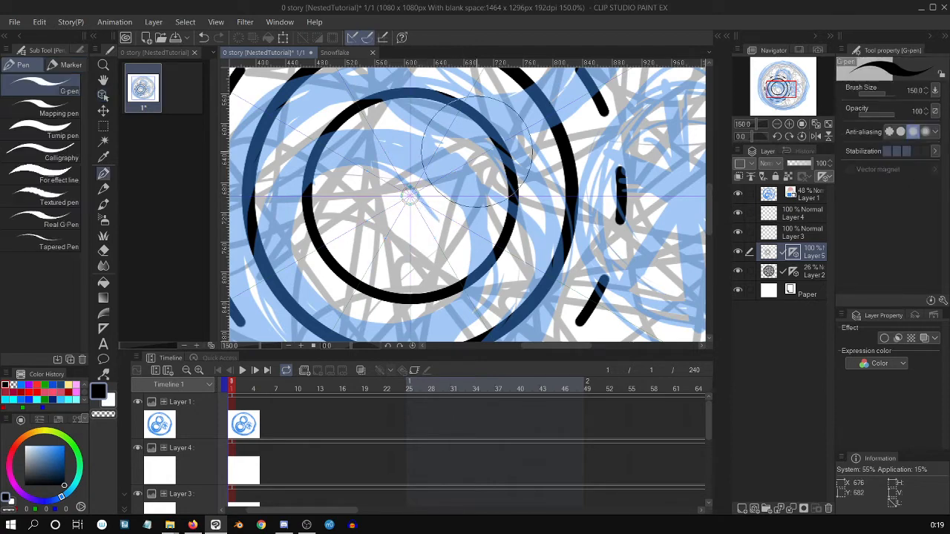
# Step: Draw the tooth sides connecting the outer dashes to the larger circle, and trim the overshooting corners with transparent colour
pyautogui.scroll(-2, 504, 173)
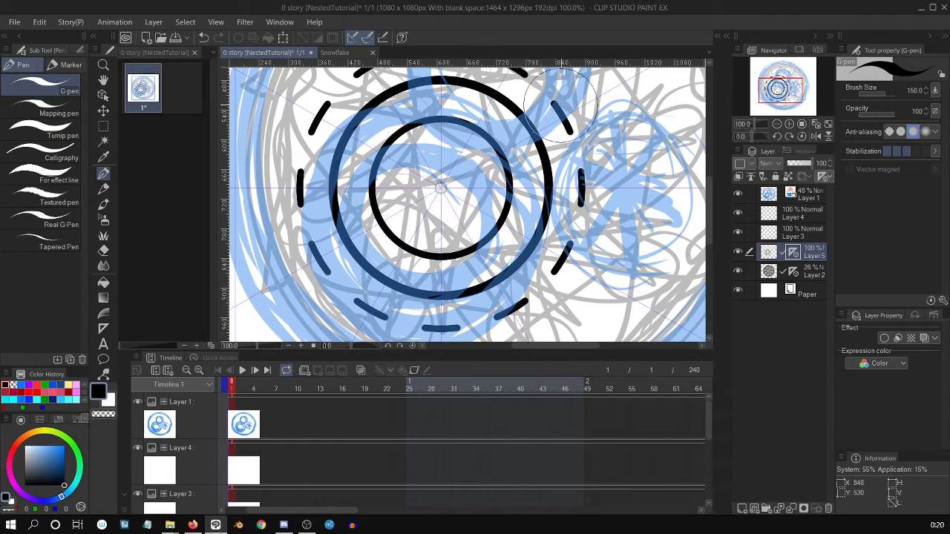
pyautogui.scroll(2, 557, 104)
pyautogui.scroll(2, 710, 181)
pyautogui.scroll(1, 709, 181)
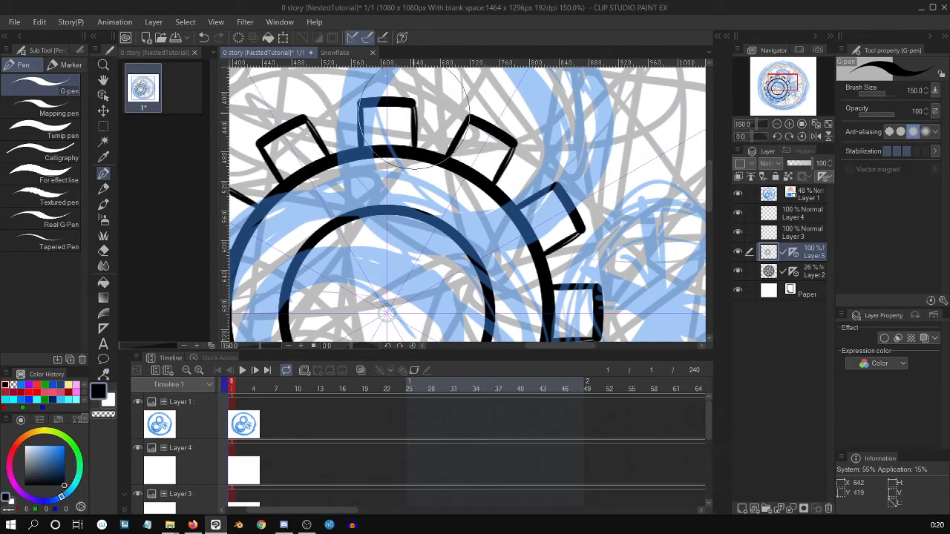
pyautogui.press('c')
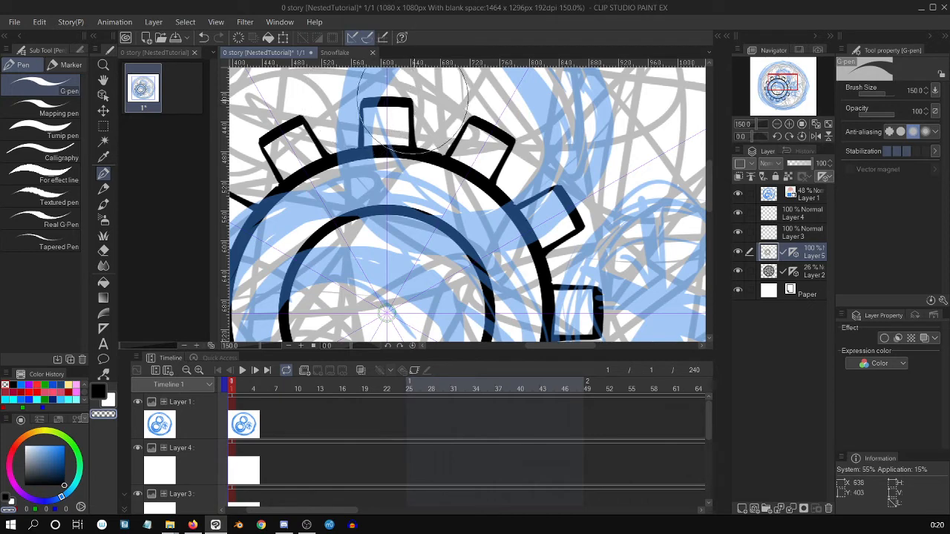
# Step: Shade the gear body between the inner and outer circles in black with G-pen strokes
pyautogui.scroll(-2, 384, 156)
pyautogui.scroll(-1, 384, 154)
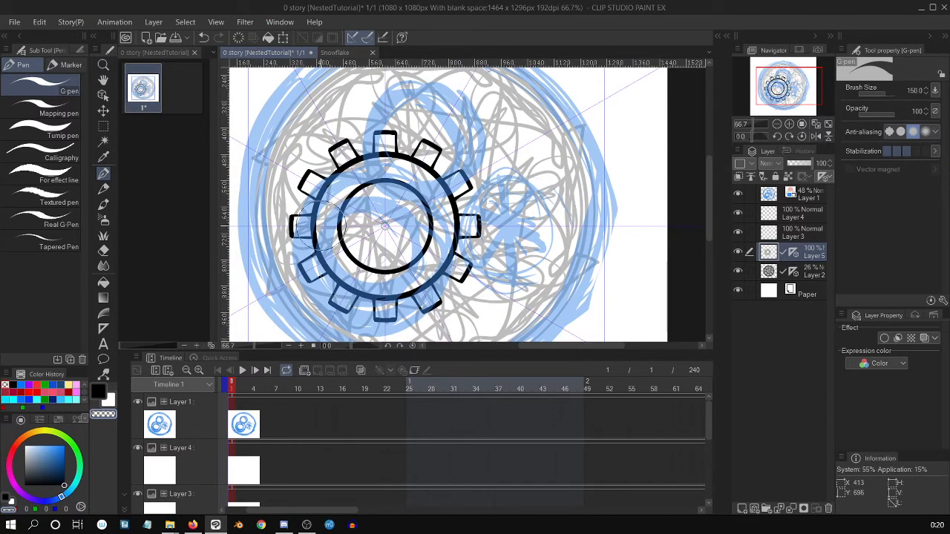
pyautogui.moveTo(329, 214)
pyautogui.mouseDown()
pyautogui.moveTo(371, 167)
pyautogui.moveTo(327, 215)
pyautogui.mouseUp()
pyautogui.moveTo(349, 285)
pyautogui.mouseDown()
pyautogui.moveTo(308, 200)
pyautogui.moveTo(353, 268)
pyautogui.moveTo(330, 237)
pyautogui.moveTo(340, 209)
pyautogui.mouseUp()
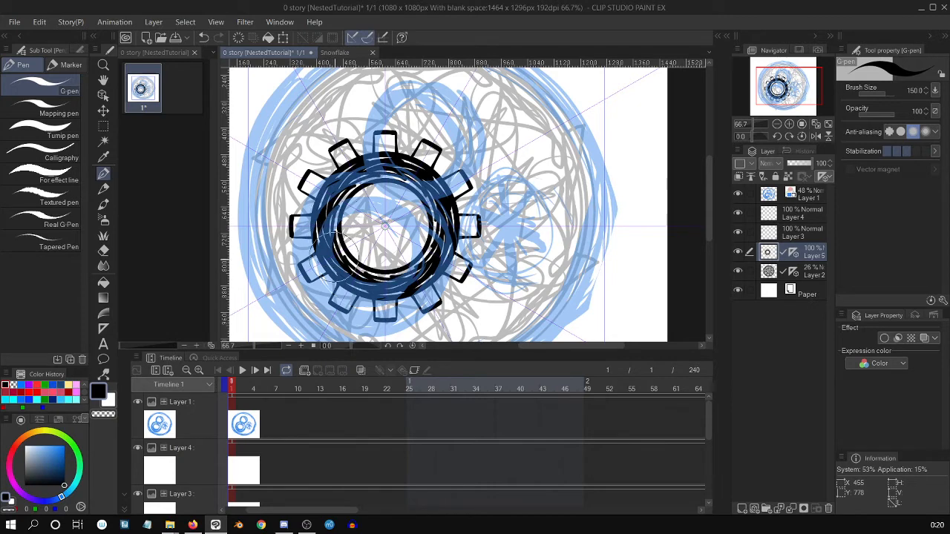
# Step: Fill the outlined gear teeth with black using the mirrored G-pen strokes
pyautogui.scroll(4, 293, 221)
pyautogui.moveTo(294, 248)
pyautogui.mouseDown()
pyautogui.moveTo(295, 219)
pyautogui.moveTo(311, 219)
pyautogui.moveTo(317, 232)
pyautogui.moveTo(329, 214)
pyautogui.moveTo(292, 216)
pyautogui.moveTo(326, 215)
pyautogui.mouseUp()
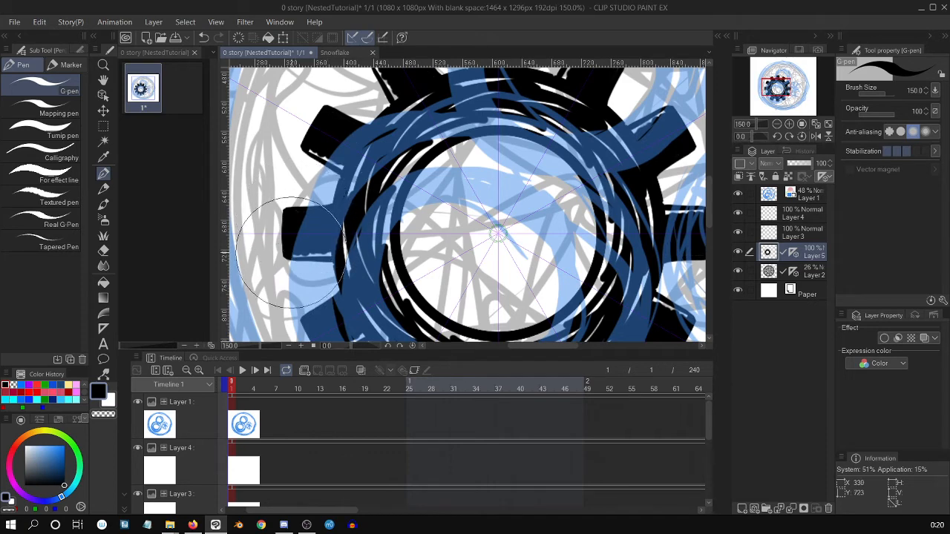
pyautogui.moveTo(290, 254)
pyautogui.mouseDown()
pyautogui.moveTo(327, 251)
pyautogui.moveTo(320, 253)
pyautogui.mouseUp()
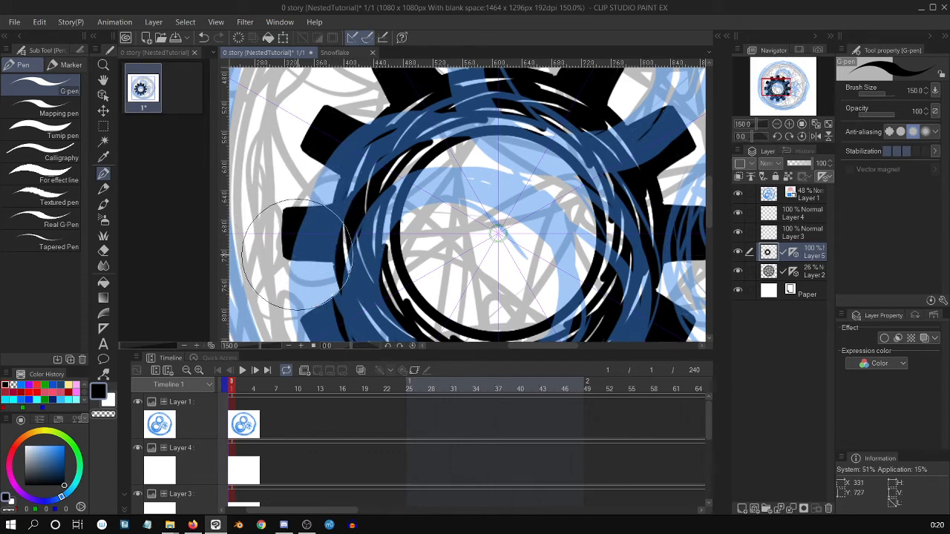
pyautogui.scroll(-2, 318, 252)
pyautogui.scroll(1, 311, 250)
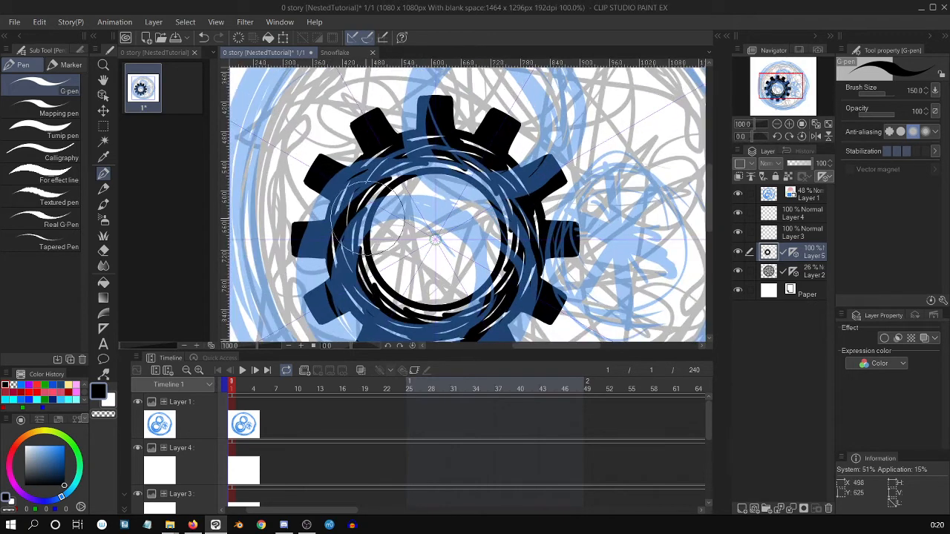
pyautogui.moveTo(359, 241)
pyautogui.mouseDown()
pyautogui.moveTo(366, 254)
pyautogui.moveTo(411, 263)
pyautogui.moveTo(441, 232)
pyautogui.moveTo(417, 186)
pyautogui.mouseUp()
pyautogui.scroll(-1, 508, 229)
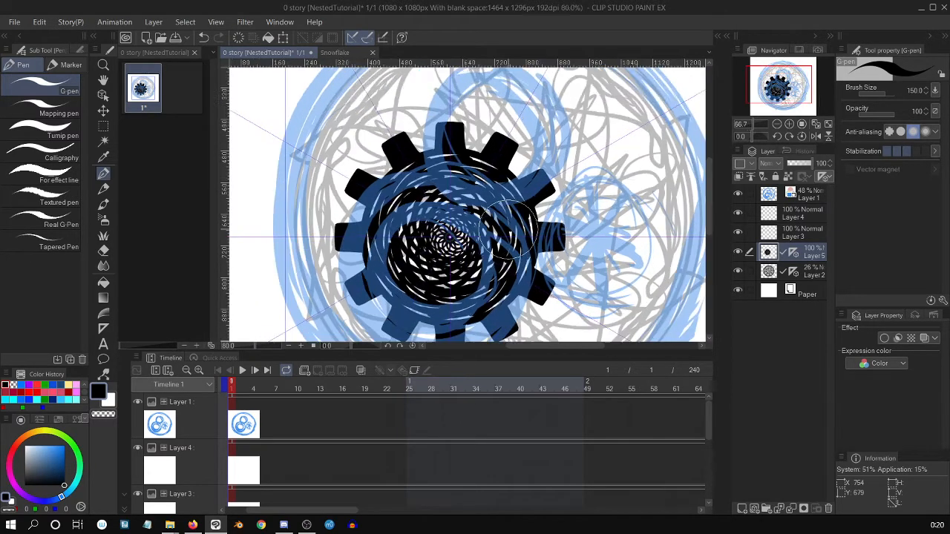
pyautogui.hotkey('ctrl', 'z')
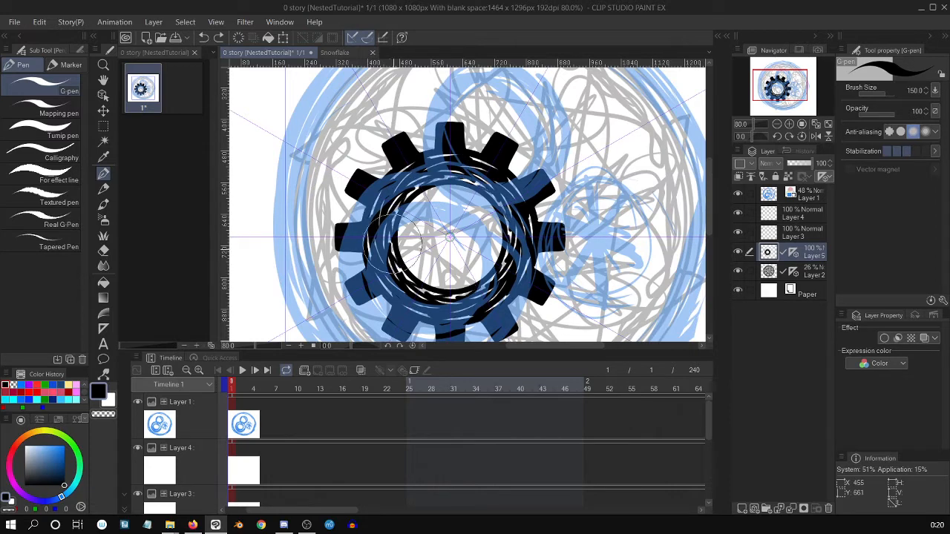
# Step: Transform Layer 5's gear to 76% scale with a -19.7° rotation and position it over the large blue sketched gear
pyautogui.scroll(-2, 409, 225)
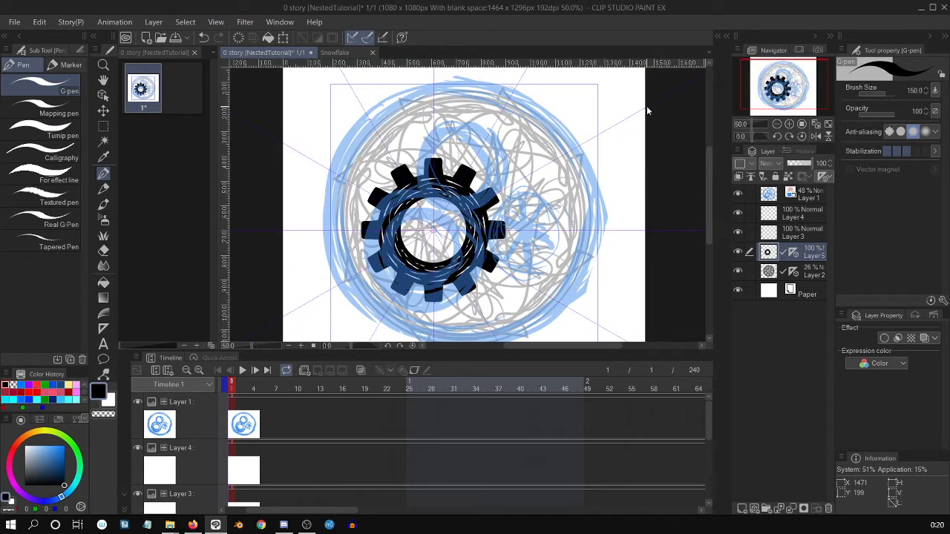
pyautogui.hotkey('ctrl', 't')
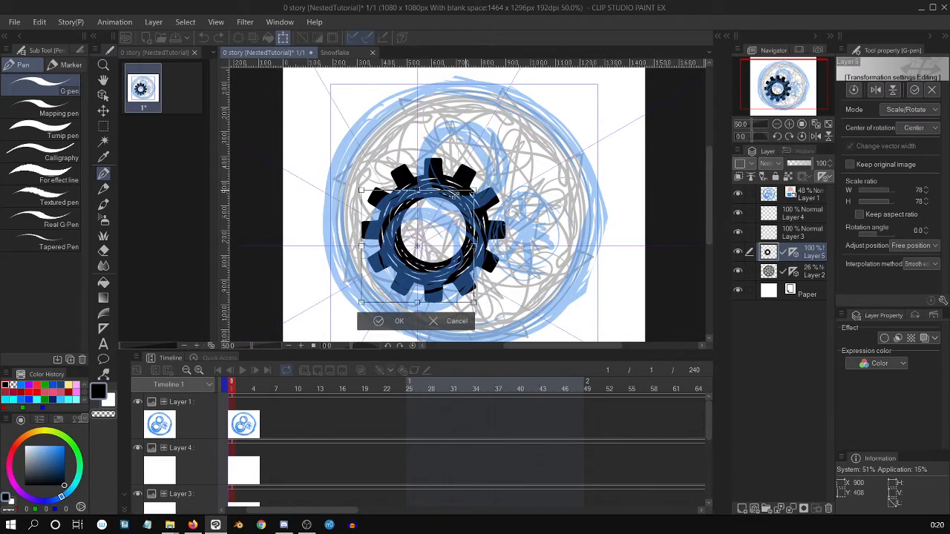
pyautogui.moveTo(506, 158); pyautogui.dragTo(478, 175)
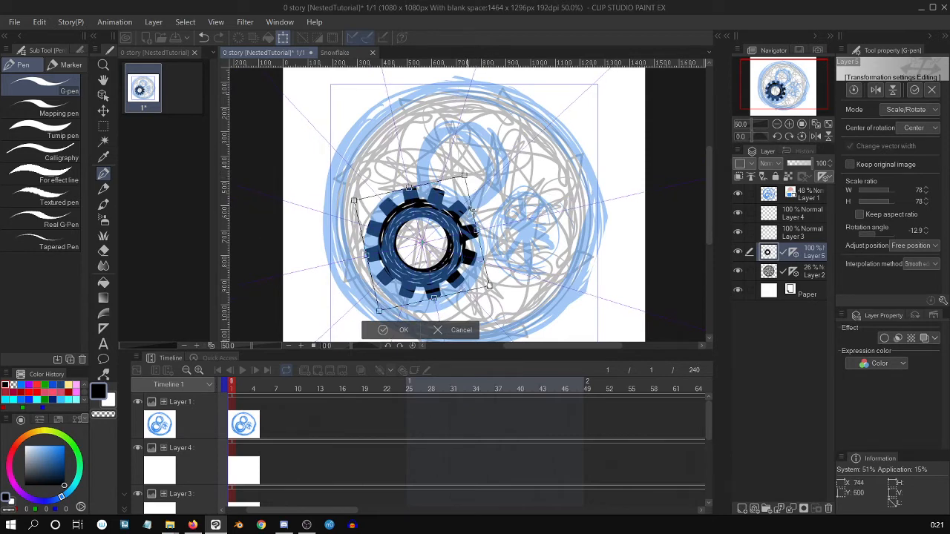
pyautogui.moveTo(476, 212); pyautogui.dragTo(479, 184)
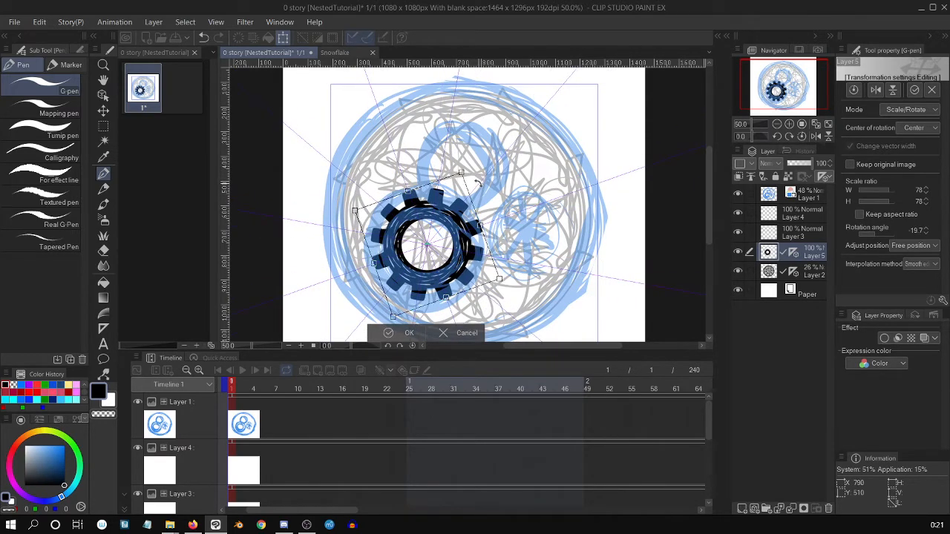
pyautogui.moveTo(479, 226); pyautogui.dragTo(482, 227)
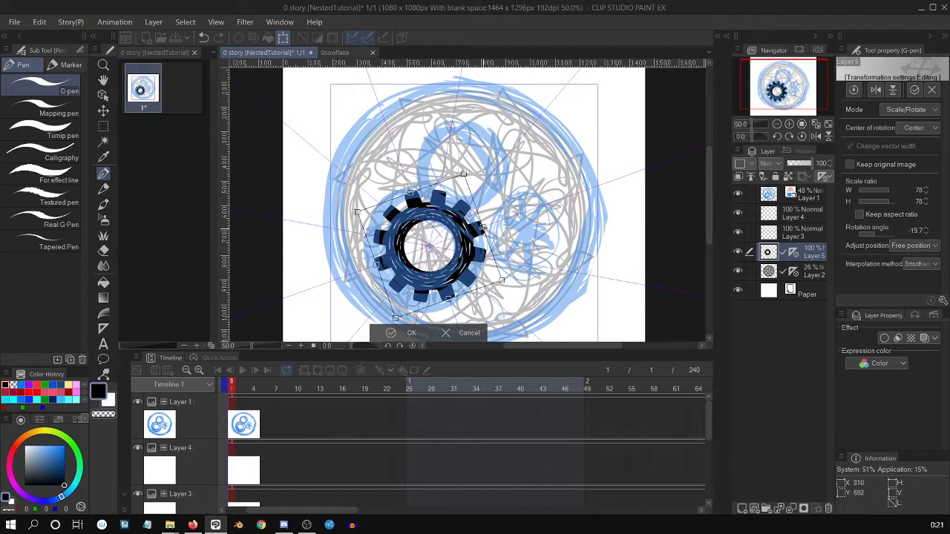
pyautogui.moveTo(464, 175); pyautogui.dragTo(462, 178)
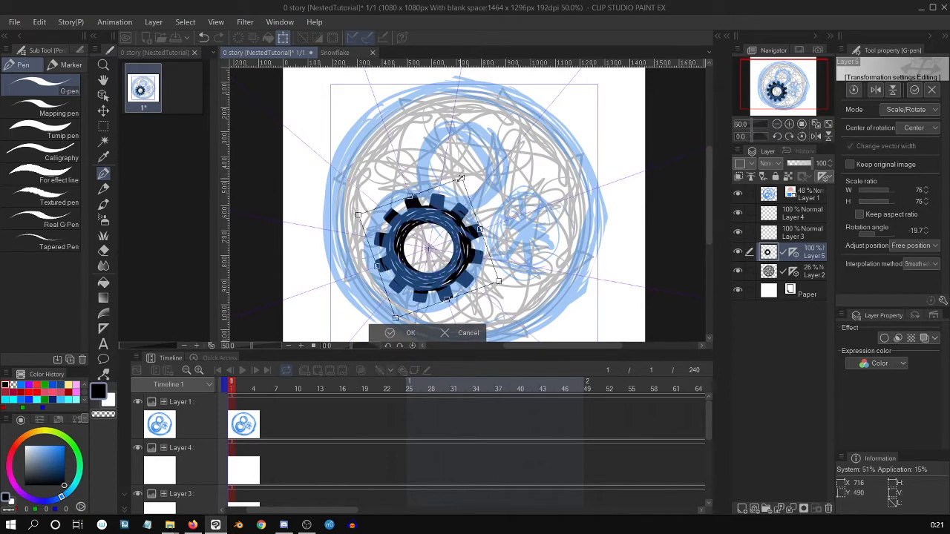
pyautogui.moveTo(477, 218); pyautogui.dragTo(476, 216)
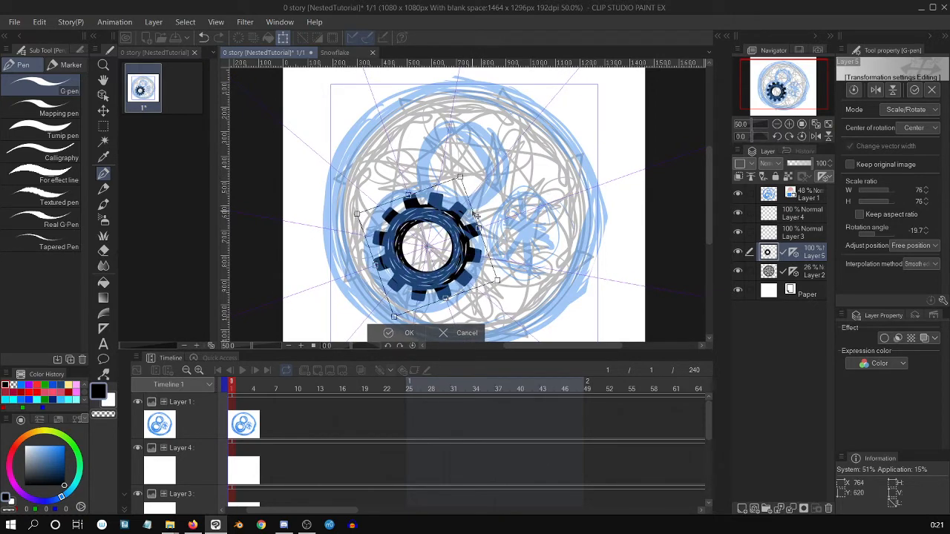
pyautogui.press('Return')
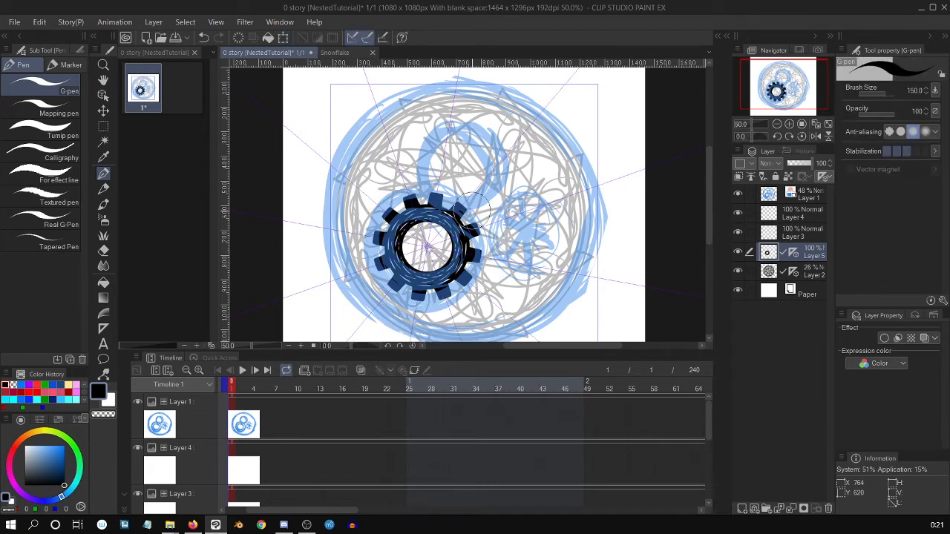
# Step: Mark the gear's centre on Layer 5 with a small black G-pen dot at the ruler's midpoint
pyautogui.click(800, 232)
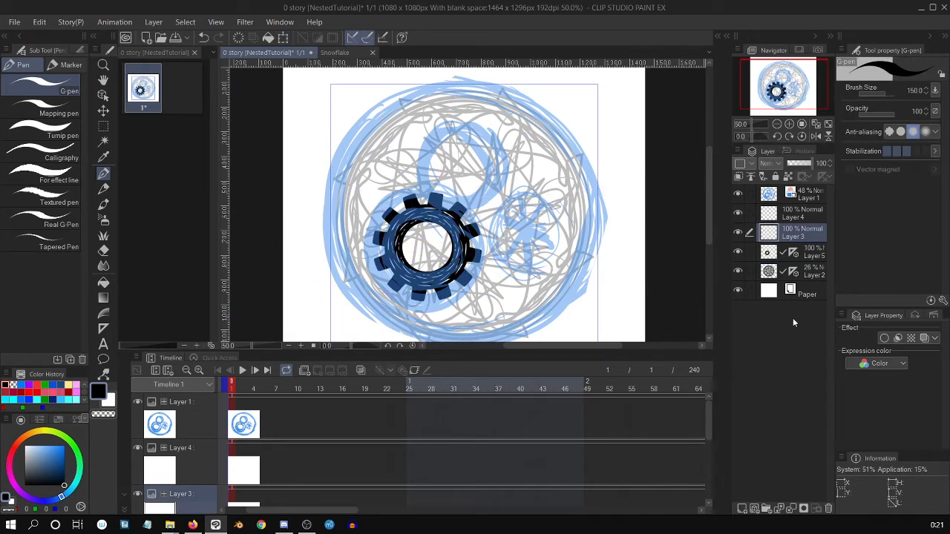
pyautogui.click(807, 255)
pyautogui.scroll(10, 399, 277)
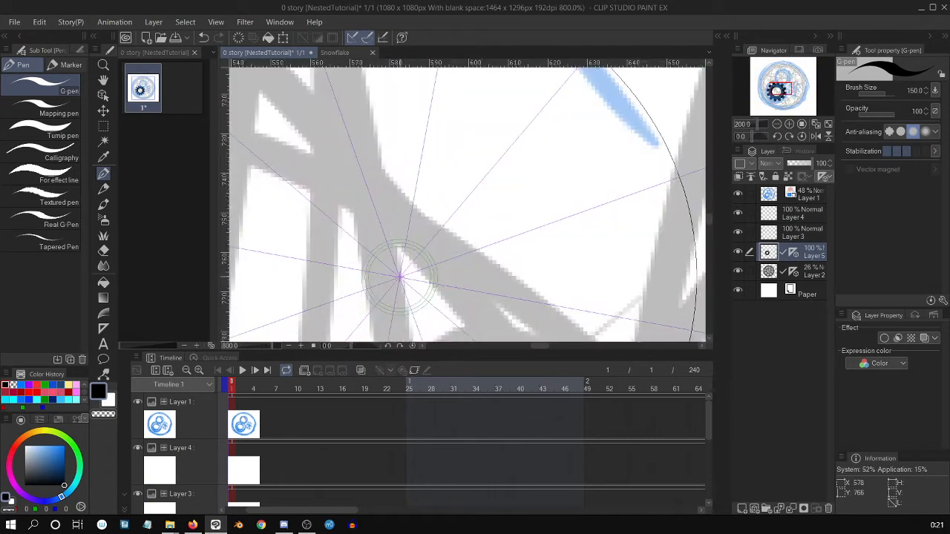
pyautogui.scroll(-6, 399, 277)
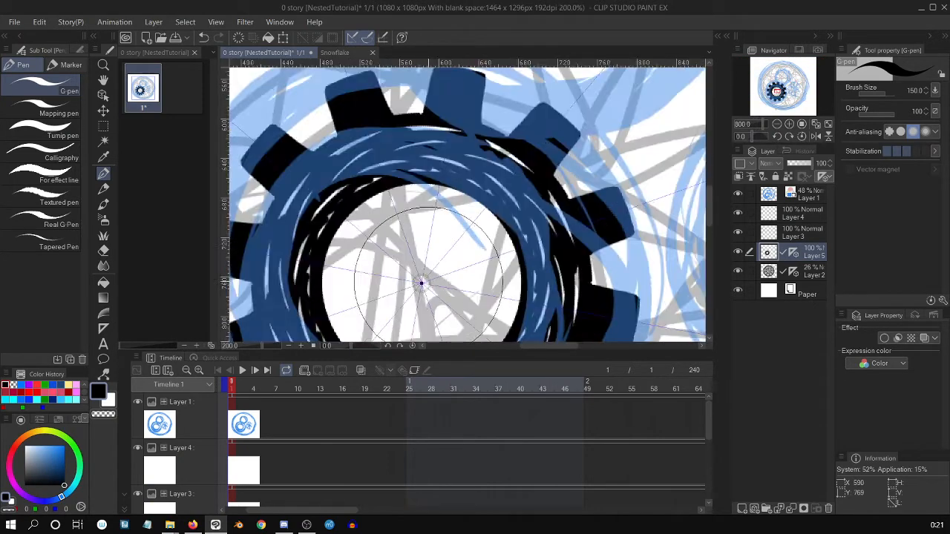
pyautogui.scroll(6, 424, 276)
pyautogui.scroll(1, 411, 274)
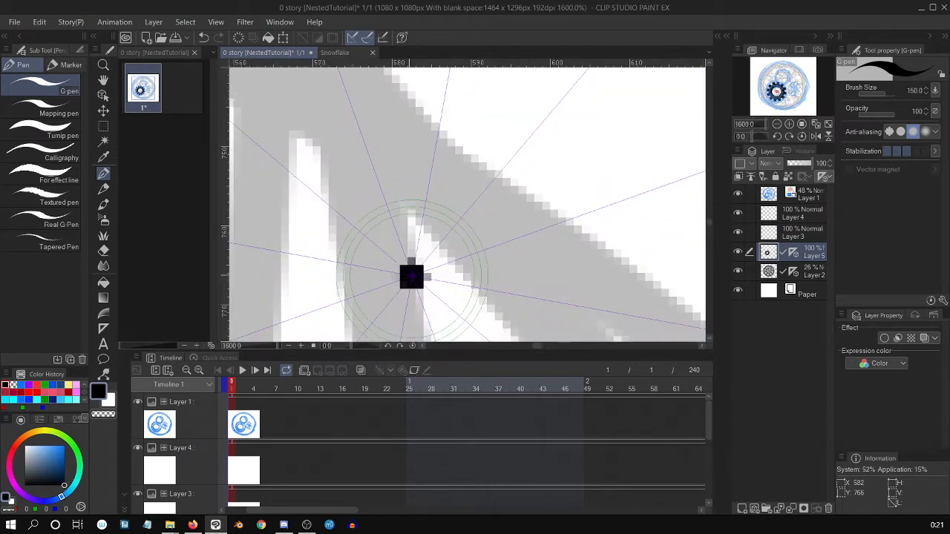
pyautogui.scroll(-3, 423, 272)
# Step: Create a symmetrical ruler with 8 lines on Layer 3, centred on the black dot inside the finished gear
pyautogui.press('o')
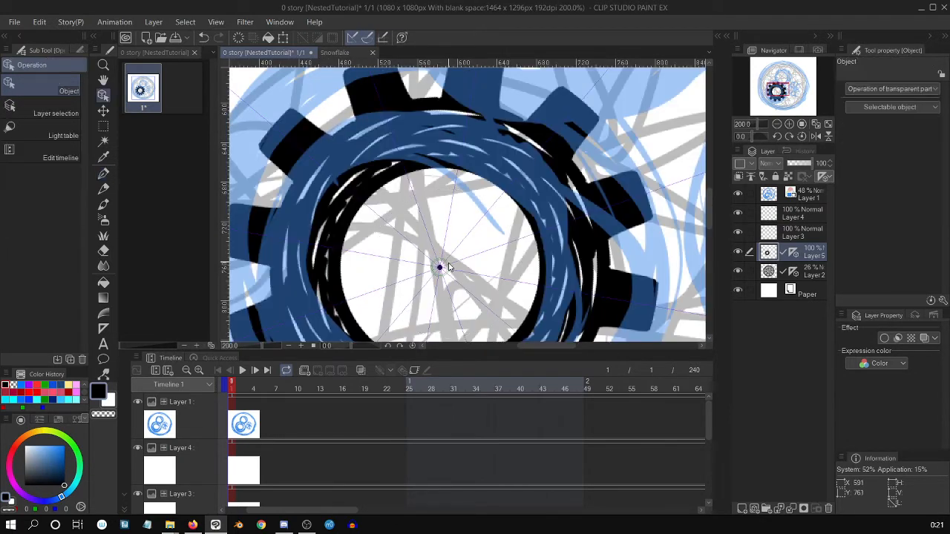
pyautogui.click(809, 237)
pyautogui.hotkey('ctrl', '-')
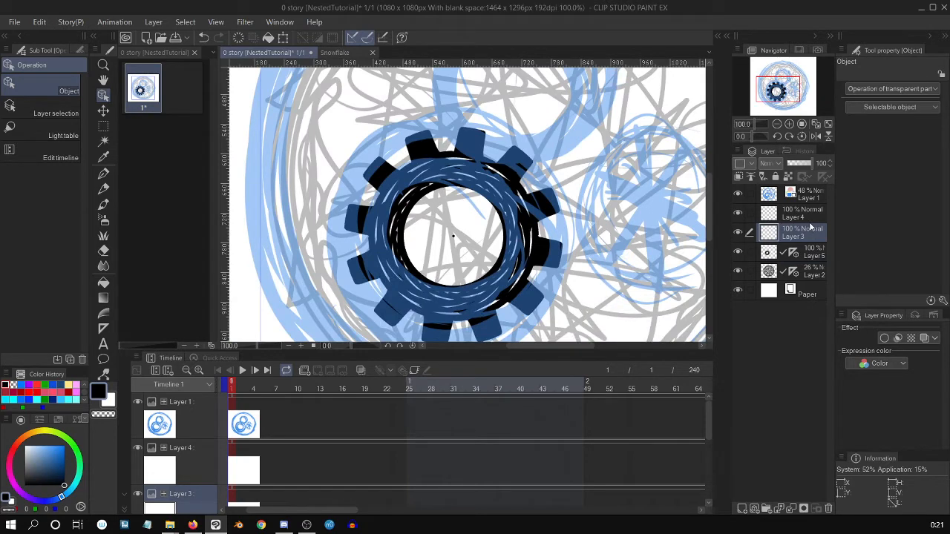
pyautogui.hotkey('ctrl', '-')
pyautogui.hotkey('ctrl', '-')
pyautogui.moveTo(710, 211); pyautogui.dragTo(710, 208)
pyautogui.press('u')
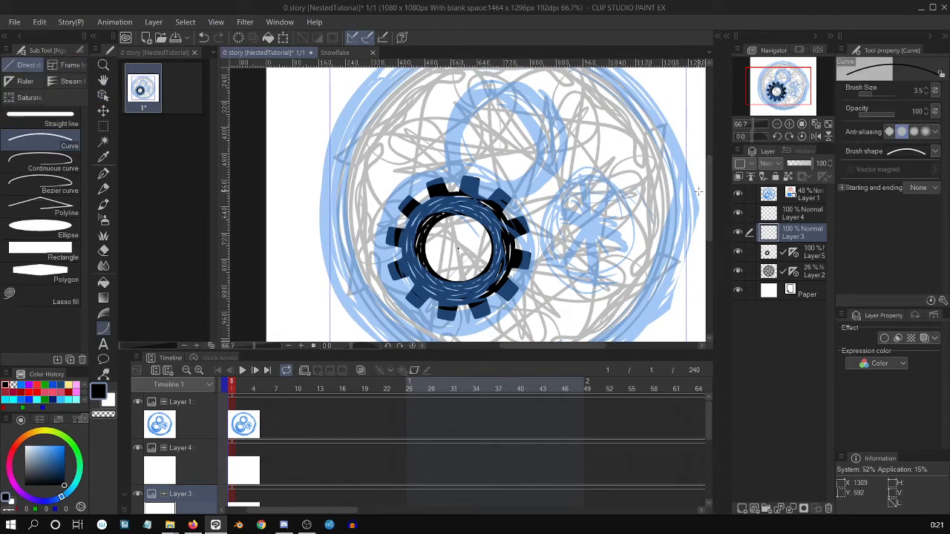
pyautogui.click(25, 81)
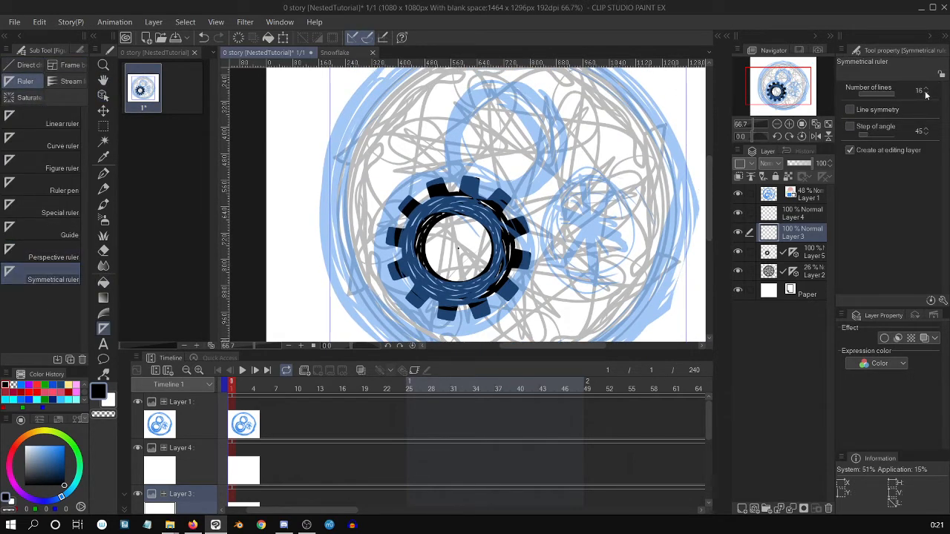
pyautogui.click(926, 94)
pyautogui.click(926, 95)
pyautogui.click(926, 94)
pyautogui.click(925, 94)
pyautogui.click(926, 95)
pyautogui.click(926, 94)
pyautogui.click(925, 94)
pyautogui.click(926, 94)
pyautogui.scroll(4, 456, 250)
pyautogui.scroll(3, 456, 250)
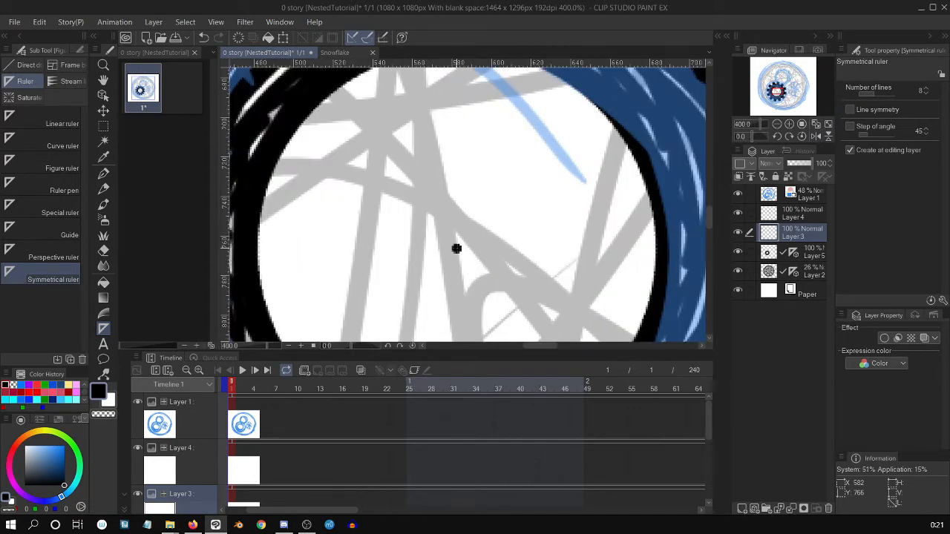
pyautogui.moveTo(456, 248); pyautogui.dragTo(657, 70)
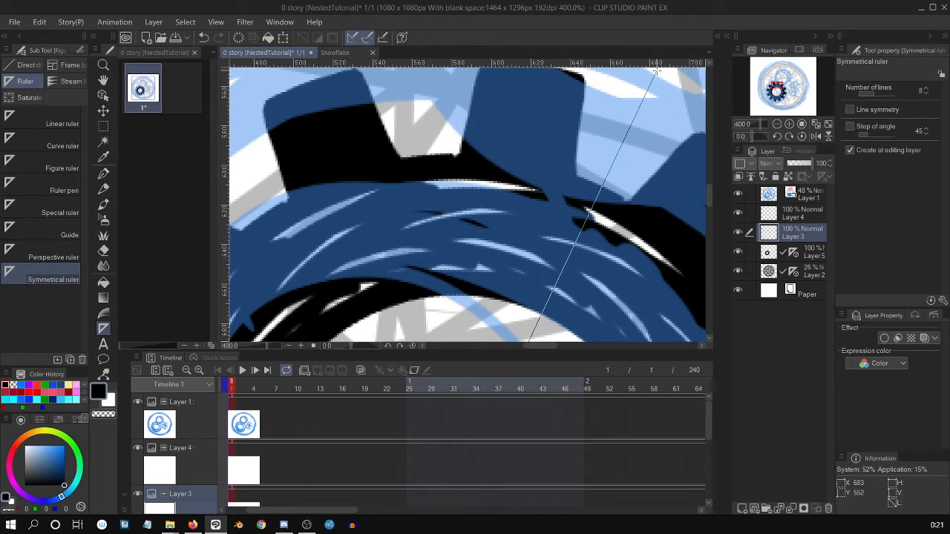
pyautogui.moveTo(657, 70); pyautogui.dragTo(657, 70)
# Step: Move Layer 3's symmetrical ruler from the finished gear to the centre of the upper sketched gear
pyautogui.scroll(-4, 657, 70)
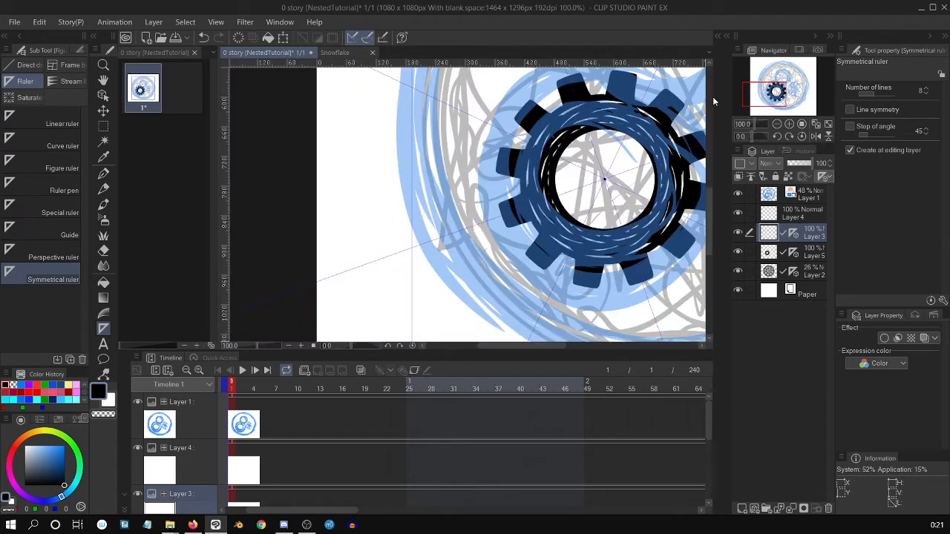
pyautogui.moveTo(710, 217); pyautogui.dragTo(711, 201)
pyautogui.moveTo(554, 346); pyautogui.dragTo(617, 346)
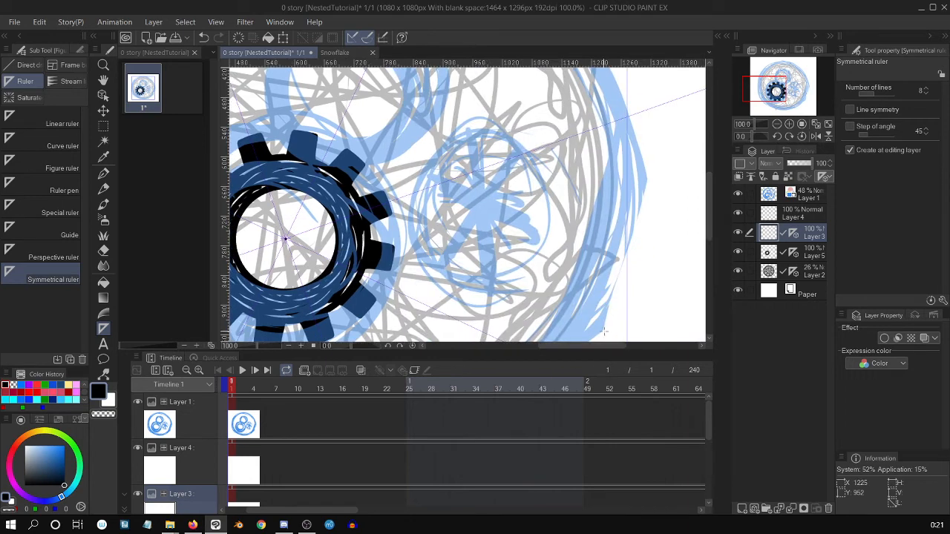
pyautogui.press('o')
pyautogui.click(300, 217)
pyautogui.scroll(1, 300, 217)
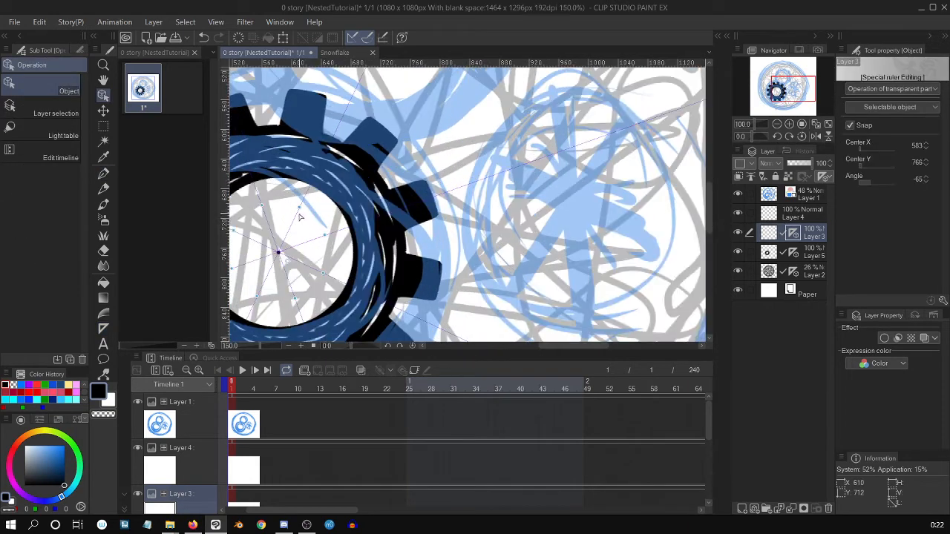
pyautogui.moveTo(295, 223); pyautogui.dragTo(427, 98)
pyautogui.scroll(-2, 412, 102)
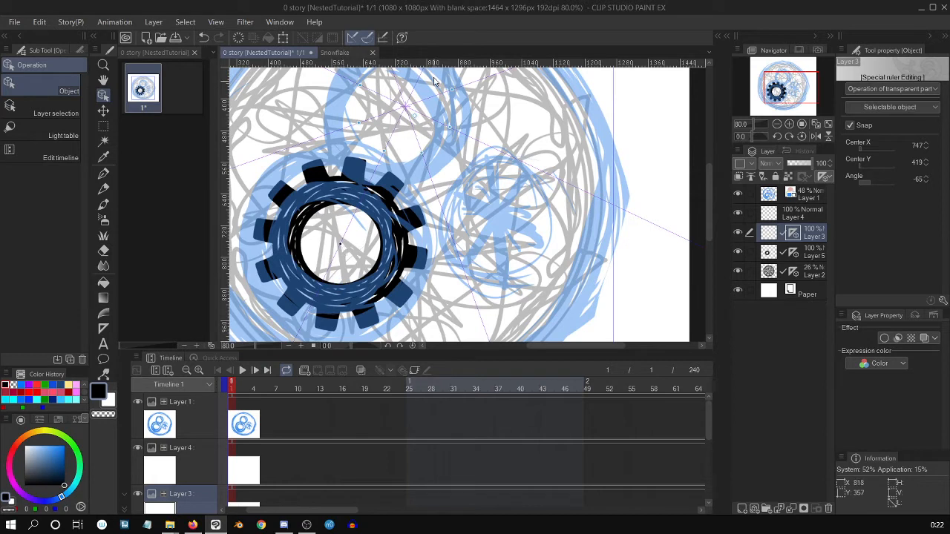
pyautogui.moveTo(434, 99); pyautogui.dragTo(432, 101)
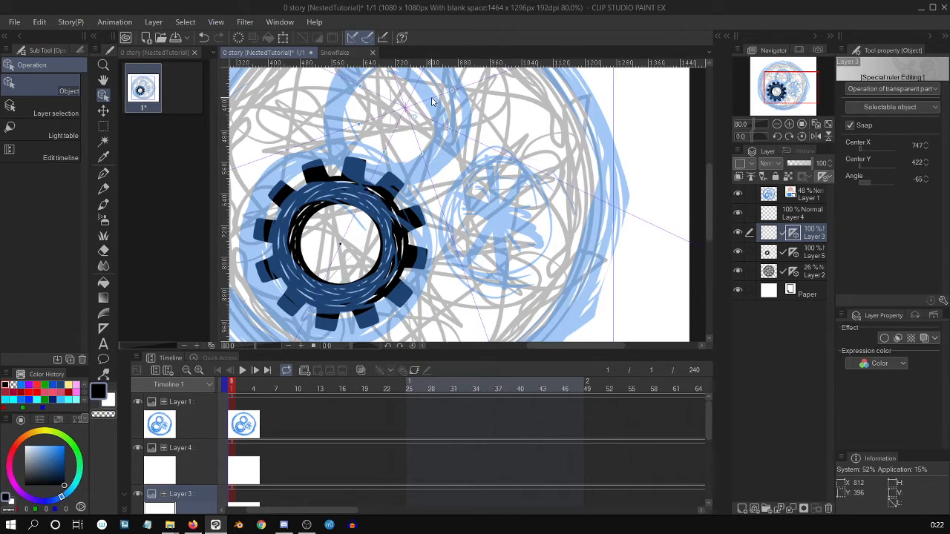
pyautogui.scroll(1, 337, 254)
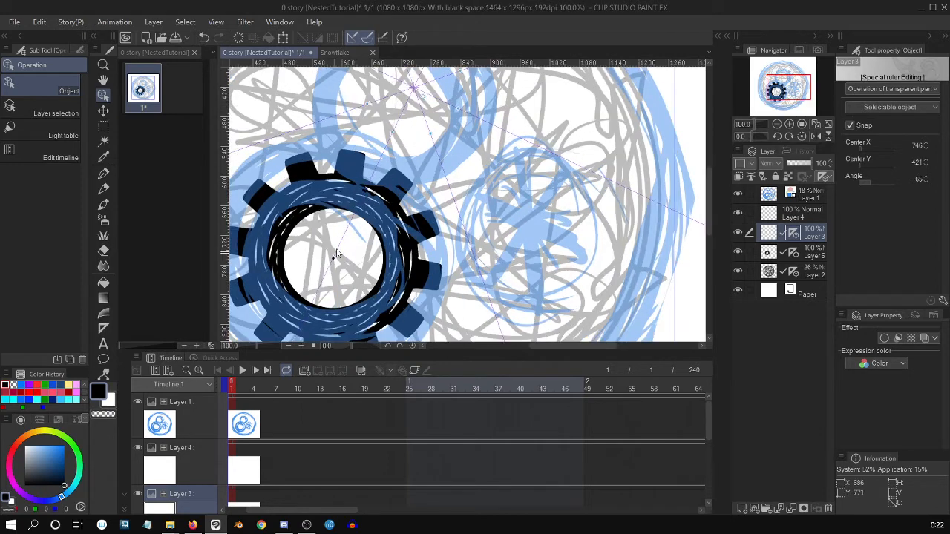
pyautogui.moveTo(439, 102); pyautogui.dragTo(436, 112)
# Step: Draw a small black scribble with the G-pen on the upper sketched ring so it repeats around Layer 3's ruler
pyautogui.hotkey('ctrl', '-')
pyautogui.moveTo(708, 201); pyautogui.dragTo(707, 188)
pyautogui.press('p')
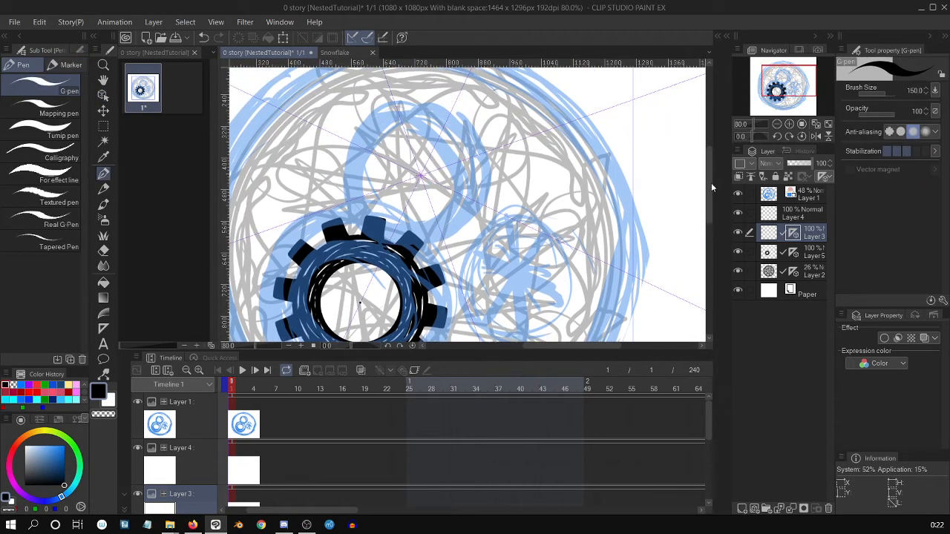
pyautogui.moveTo(393, 119); pyautogui.dragTo(401, 120)
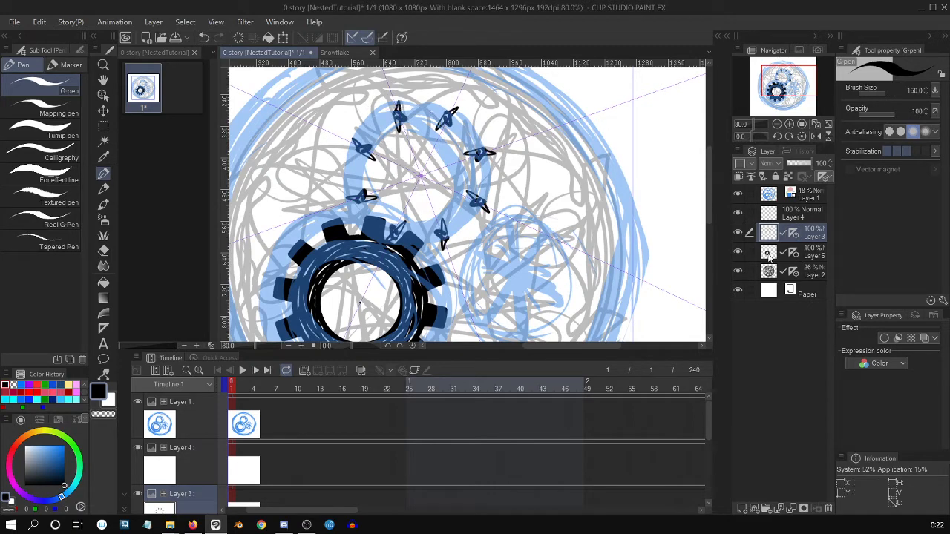
# Step: Apply the blue layer color effect to the gear on Layer 5
pyautogui.click(769, 255)
pyautogui.click(925, 339)
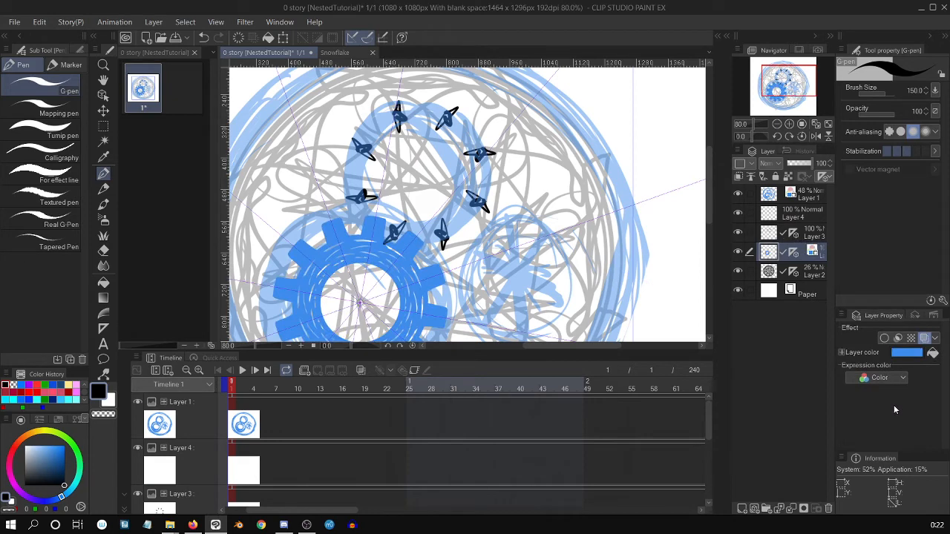
# Step: Lower Layer 1's opacity to 24% and move it directly above Paper, ending with Layer 3 active
pyautogui.click(811, 192)
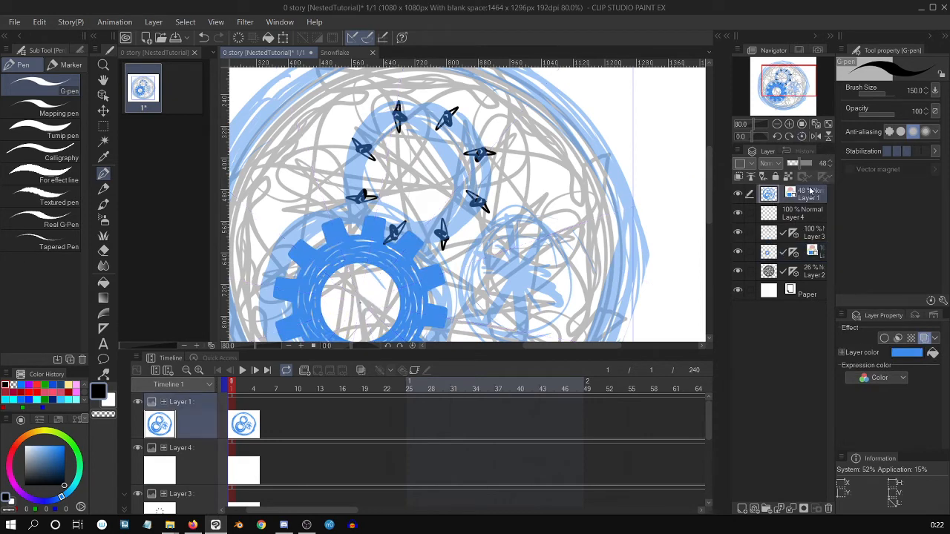
pyautogui.moveTo(797, 163); pyautogui.dragTo(791, 163)
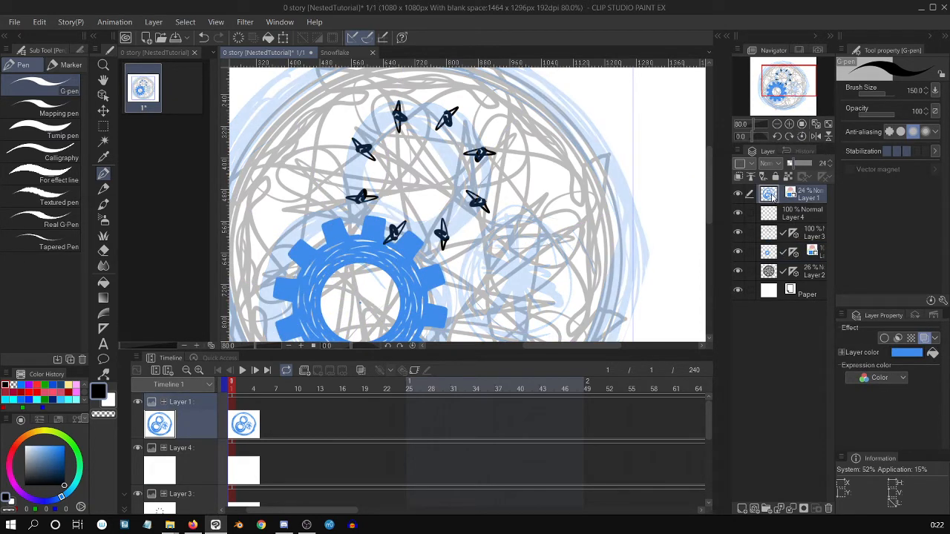
pyautogui.moveTo(772, 195); pyautogui.dragTo(775, 282)
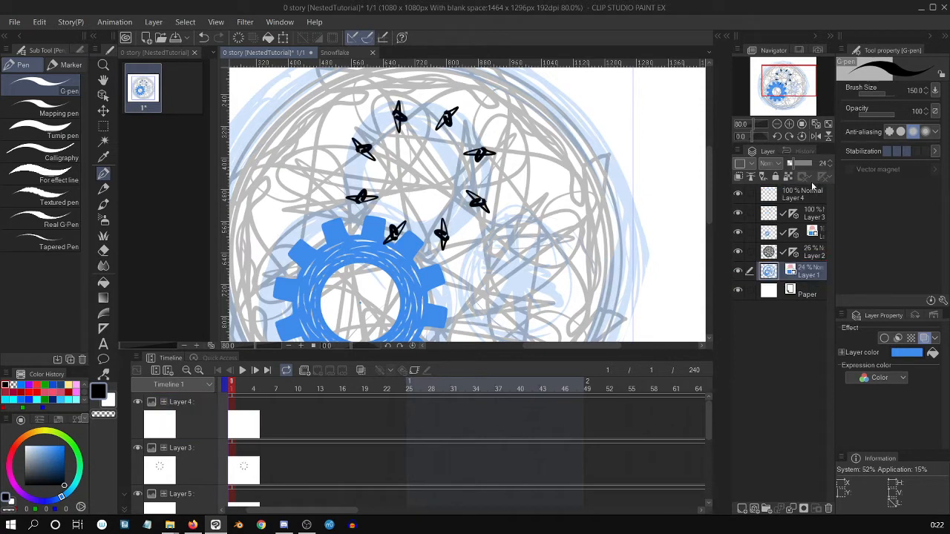
pyautogui.click(772, 233)
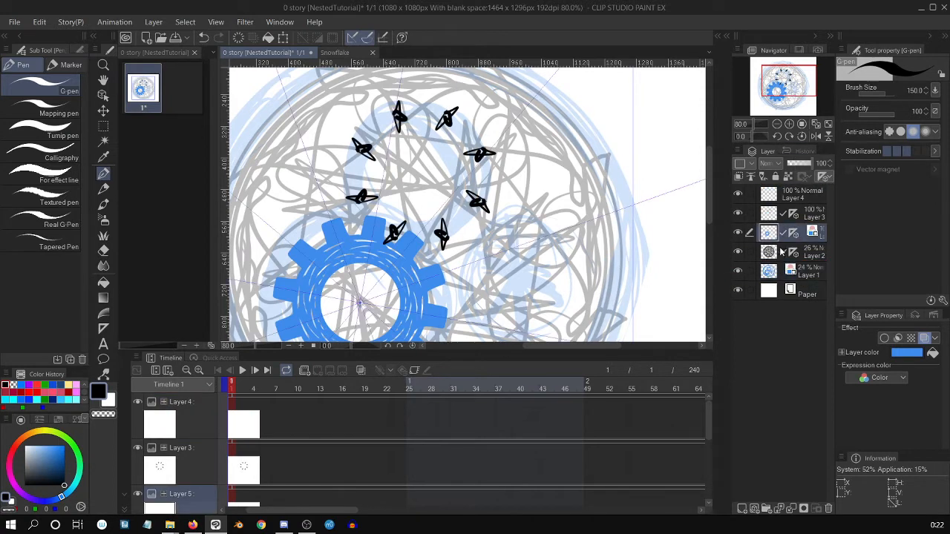
pyautogui.click(780, 254)
pyautogui.click(771, 216)
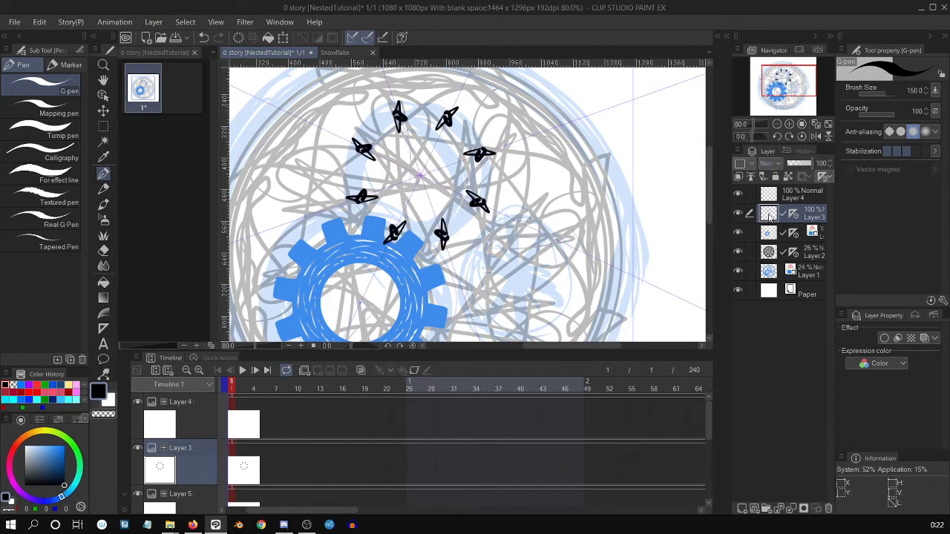
# Step: Build the repeated scribble into a solid black eight-toothed gear with an open centre on Layer 3 using the G-pen
pyautogui.scroll(3, 425, 219)
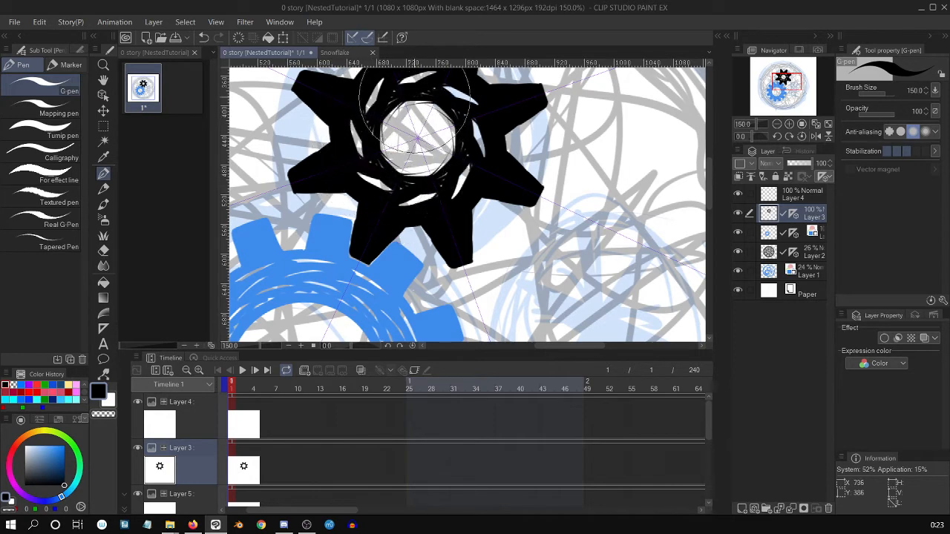
pyautogui.scroll(-2, 416, 121)
pyautogui.scroll(3, 431, 126)
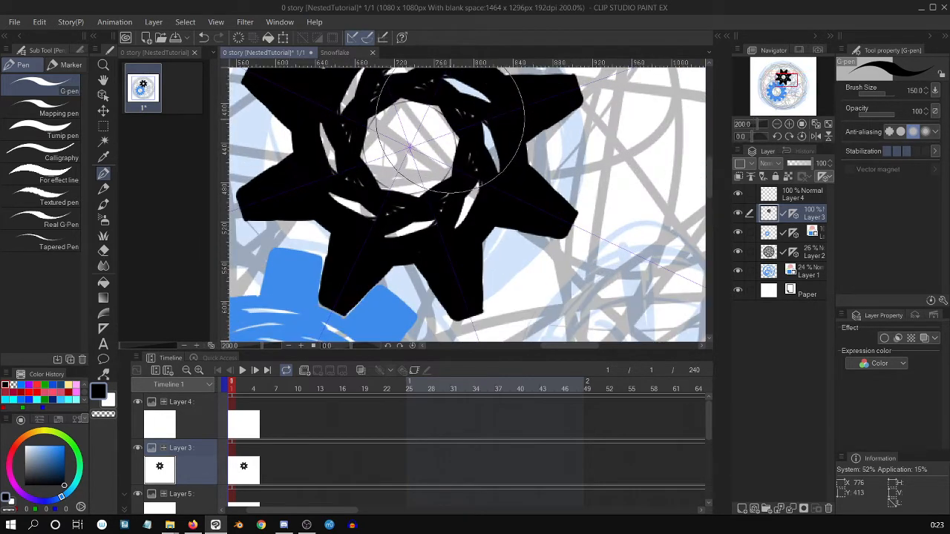
pyautogui.scroll(-2, 446, 126)
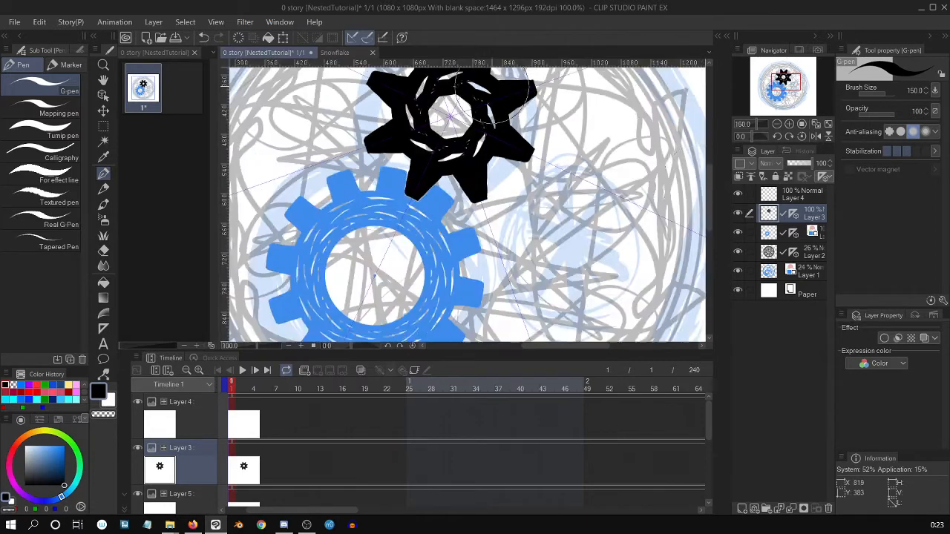
pyautogui.scroll(3, 429, 186)
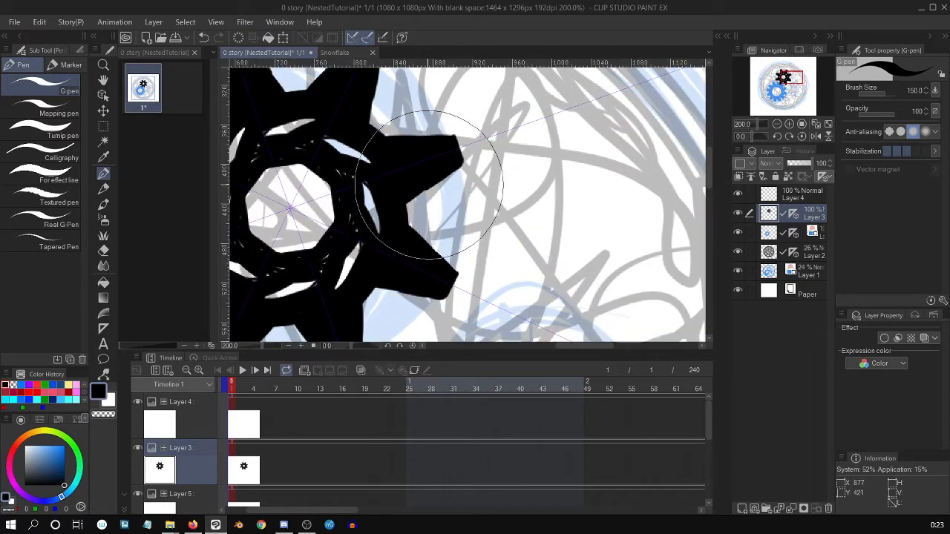
# Step: Mark the centre of Layer 3's gear with a small black G-pen dot where the ruler lines cross
pyautogui.scroll(3, 429, 185)
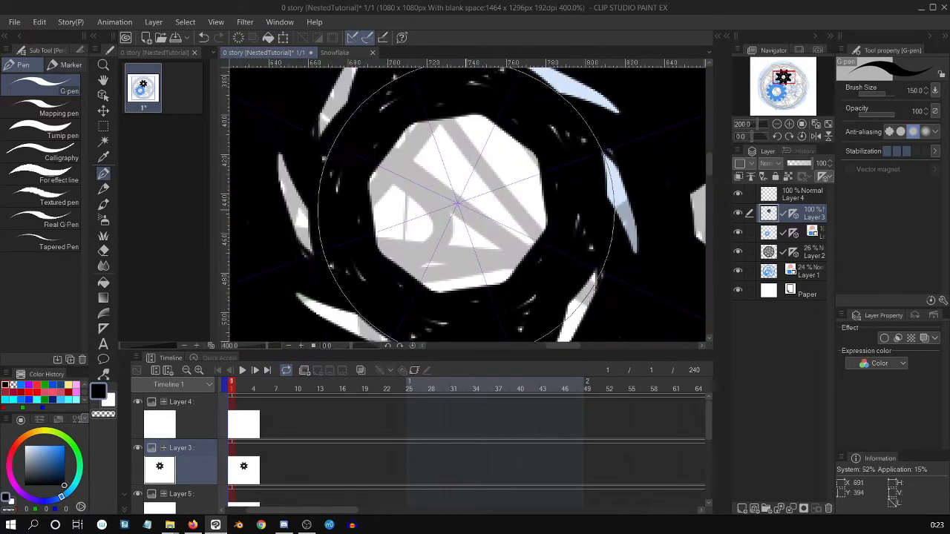
pyautogui.scroll(2, 460, 201)
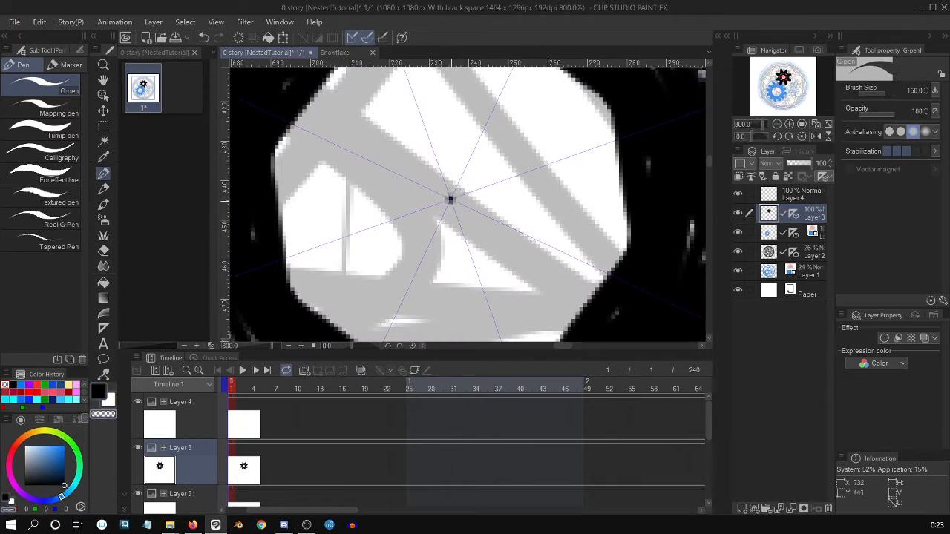
pyautogui.click(451, 199)
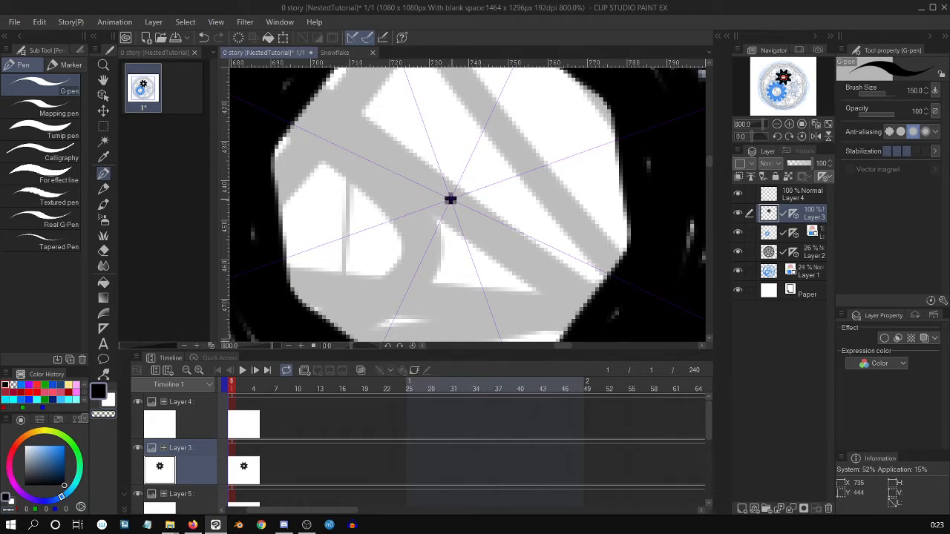
pyautogui.scroll(-5, 451, 199)
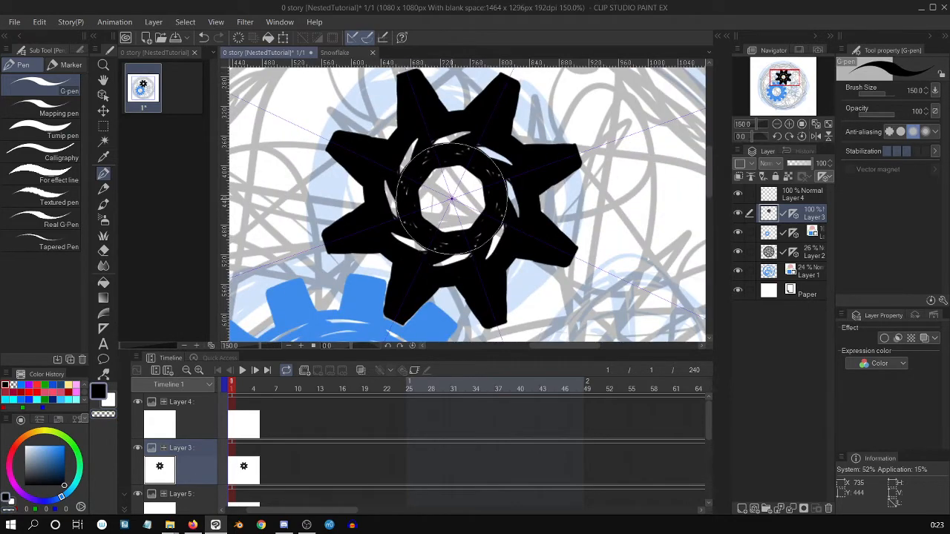
pyautogui.scroll(-1, 451, 199)
# Step: Switch to the Object tool and examine how the black gear's teeth mesh with the blue gear within the sketch
pyautogui.press('o')
pyautogui.scroll(-2, 599, 242)
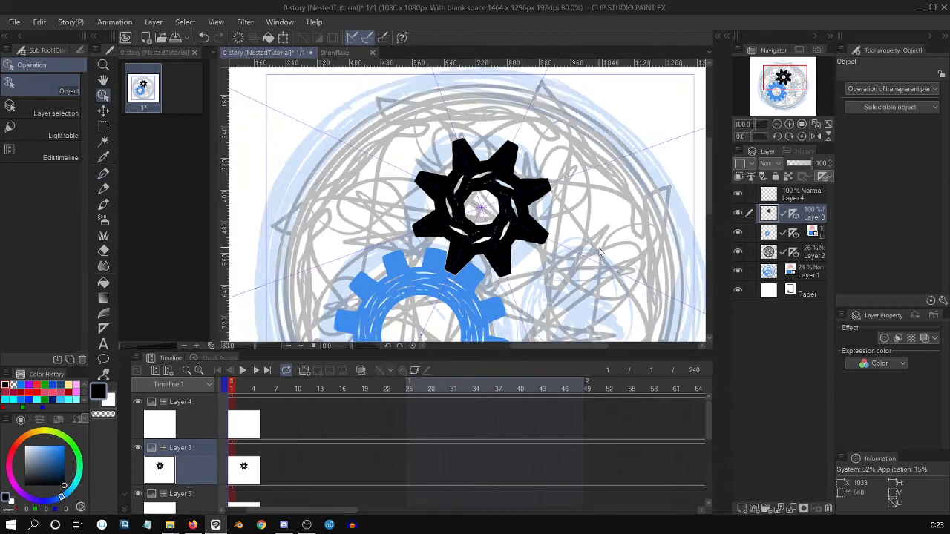
pyautogui.moveTo(710, 179); pyautogui.dragTo(711, 217)
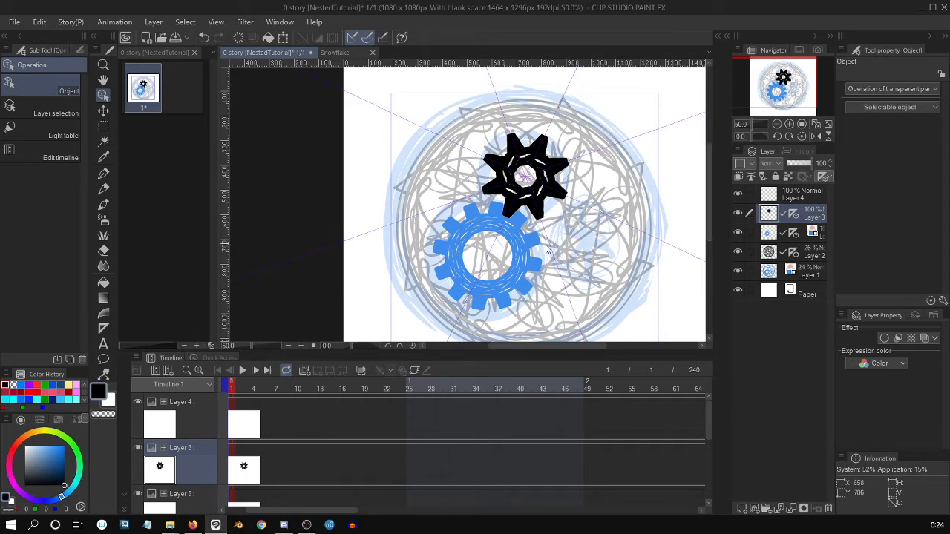
pyautogui.scroll(4, 566, 227)
pyautogui.scroll(1, 567, 227)
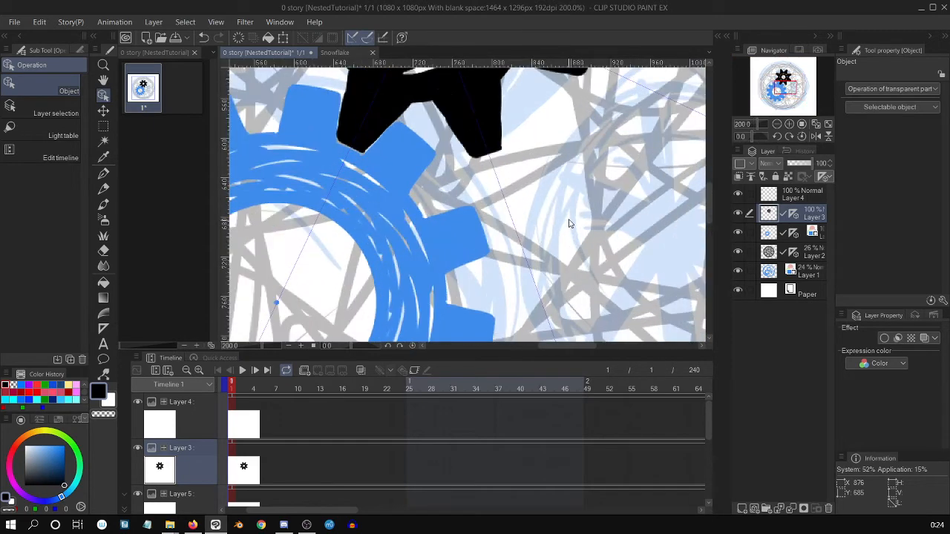
pyautogui.moveTo(585, 346); pyautogui.dragTo(580, 347)
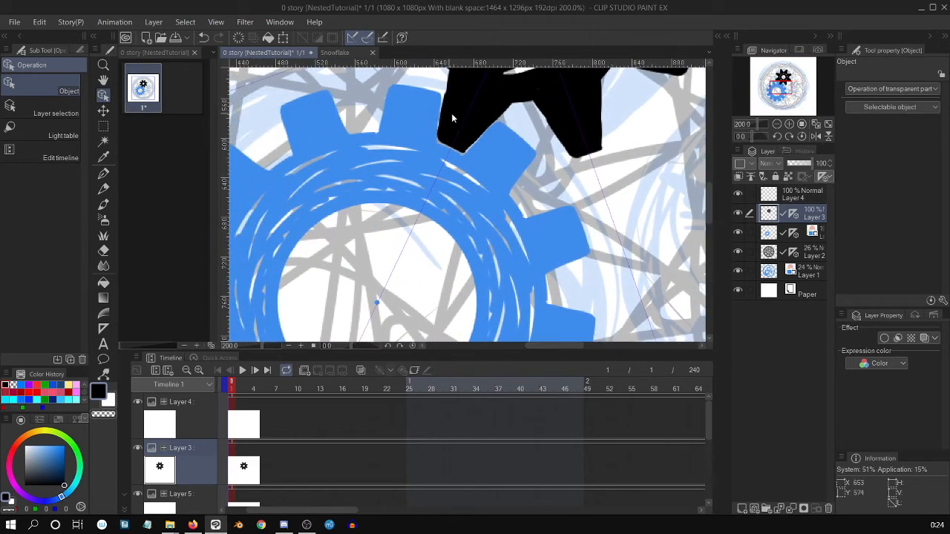
pyautogui.moveTo(709, 199)
pyautogui.mouseDown()
pyautogui.moveTo(709, 179)
pyautogui.moveTo(708, 191)
pyautogui.mouseUp()
pyautogui.hotkey('ctrl', '-')
pyautogui.hotkey('ctrl', '-')
pyautogui.hotkey('ctrl', '-')
pyautogui.hotkey('ctrl', '-')
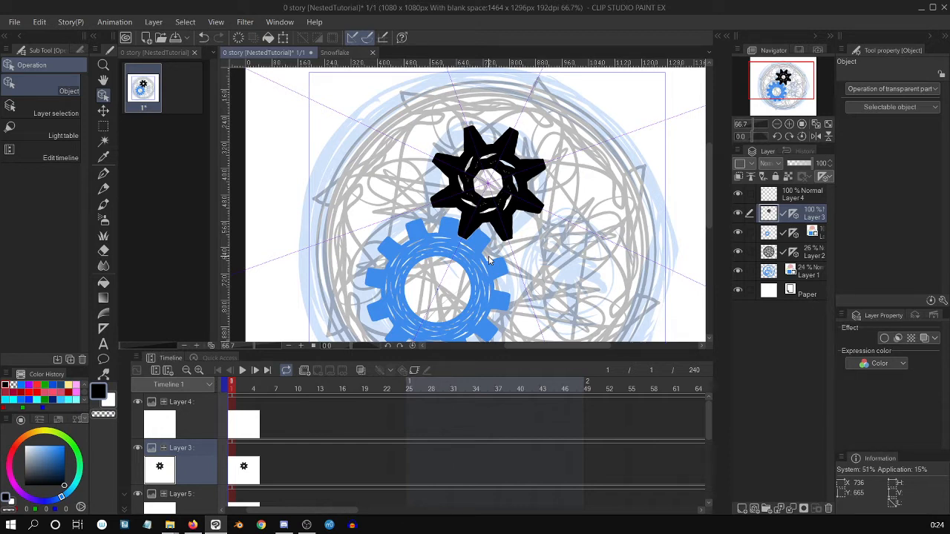
pyautogui.scroll(1, 574, 271)
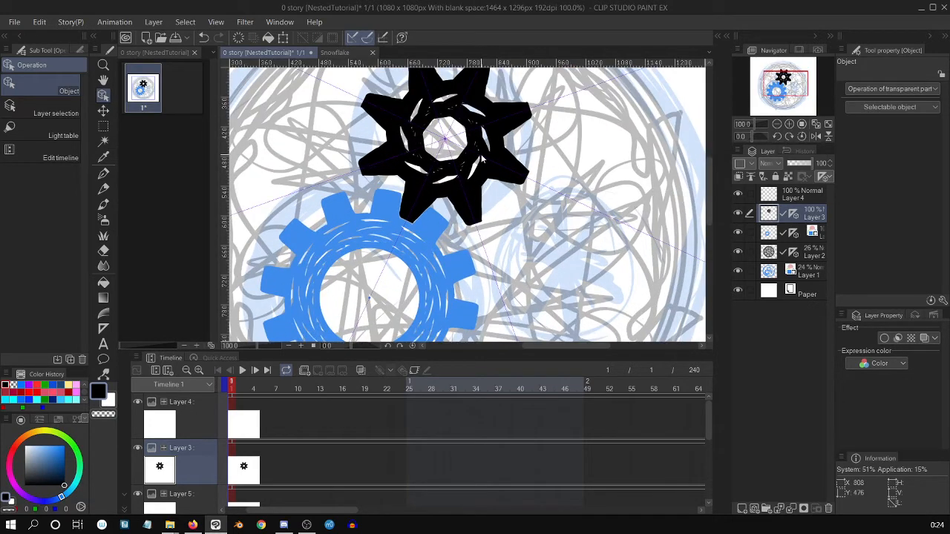
# Step: Turn off the layer color effect on Layer 5 and inspect where its gear meets the one on Layer 3
pyautogui.click(789, 237)
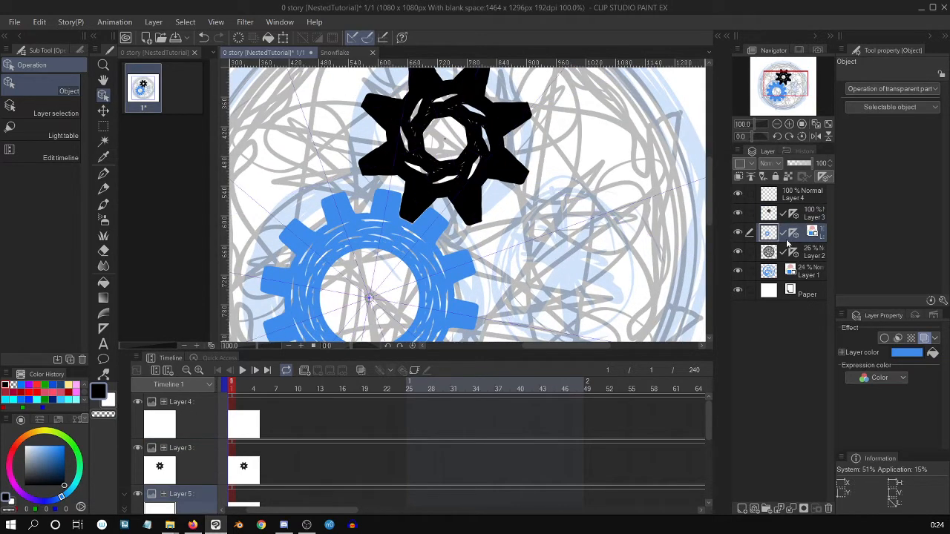
pyautogui.click(924, 338)
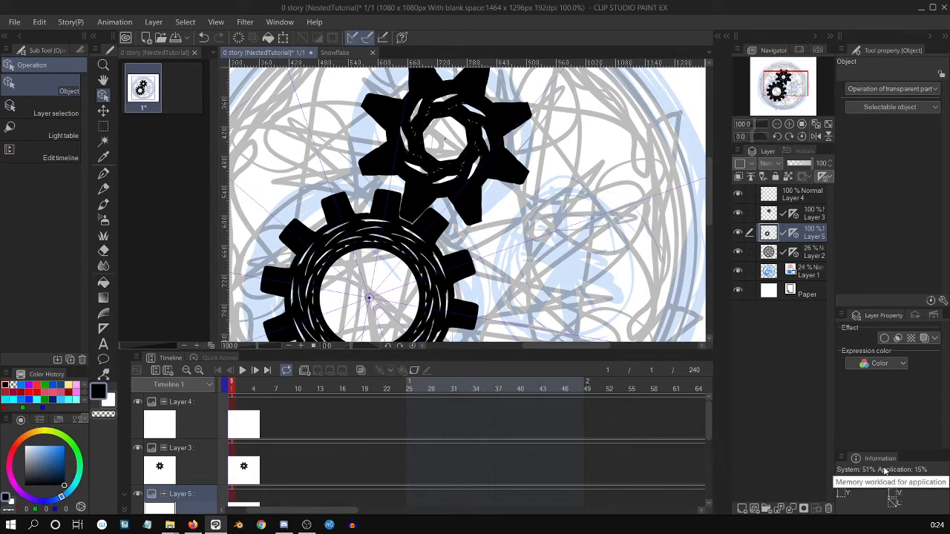
pyautogui.hotkey('ctrl', '-')
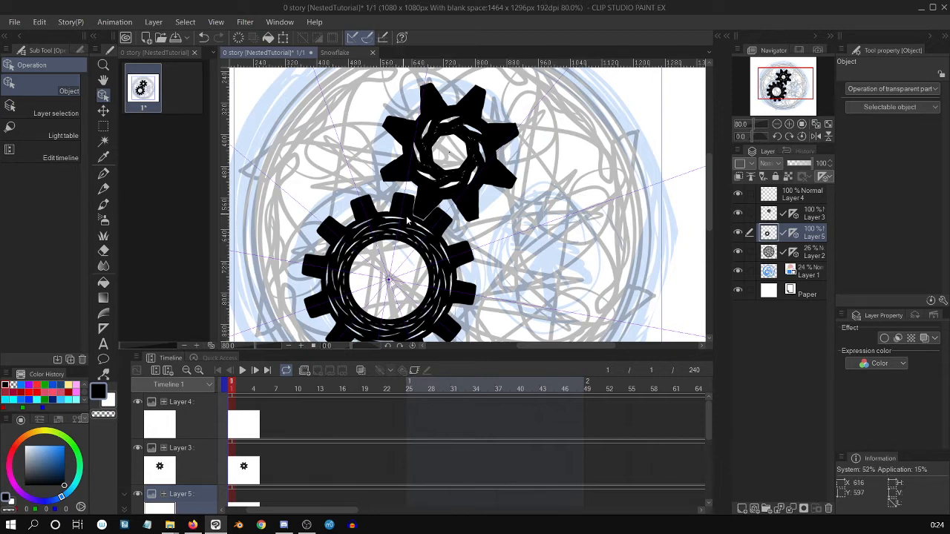
pyautogui.scroll(6, 397, 263)
pyautogui.scroll(-5, 398, 264)
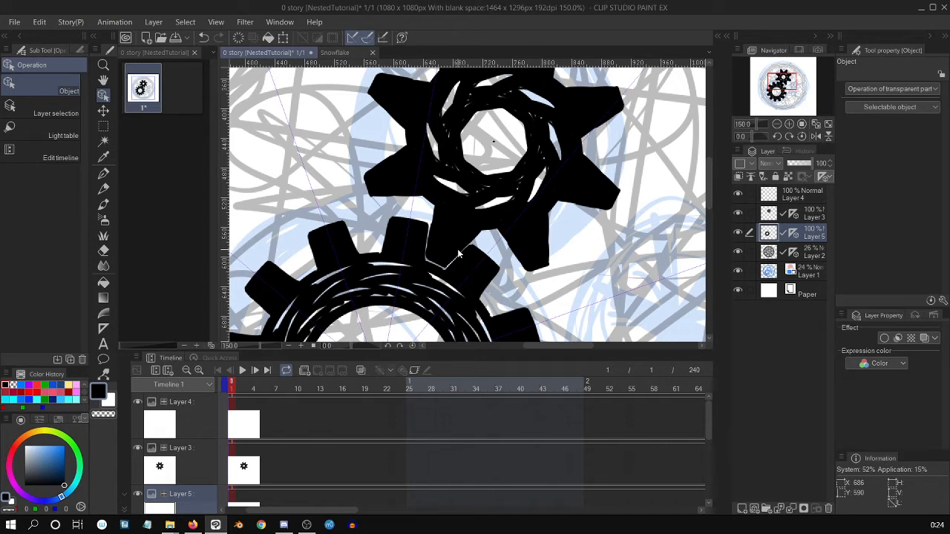
pyautogui.scroll(-2, 458, 248)
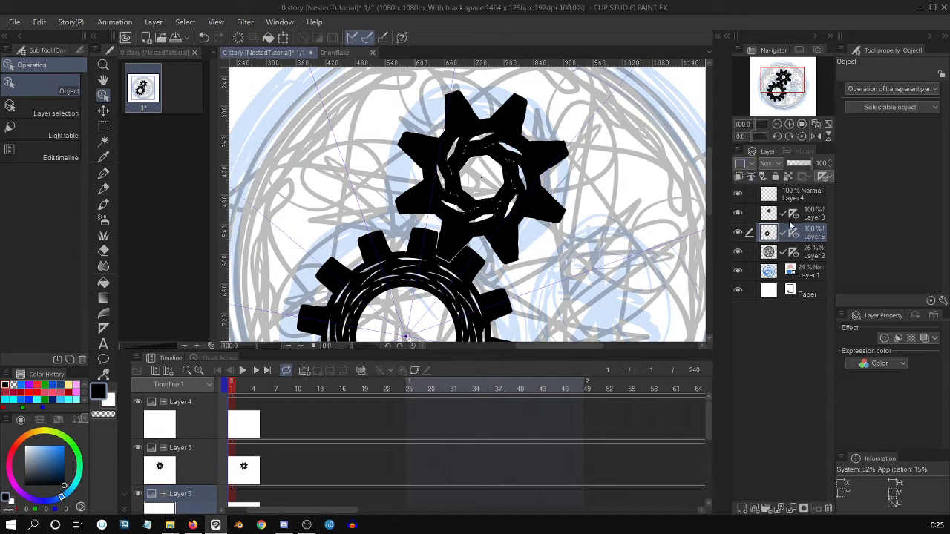
# Step: Check which gear sits on Layer 3 and which on Layer 5, briefly hiding and showing Layer 3
pyautogui.click(813, 221)
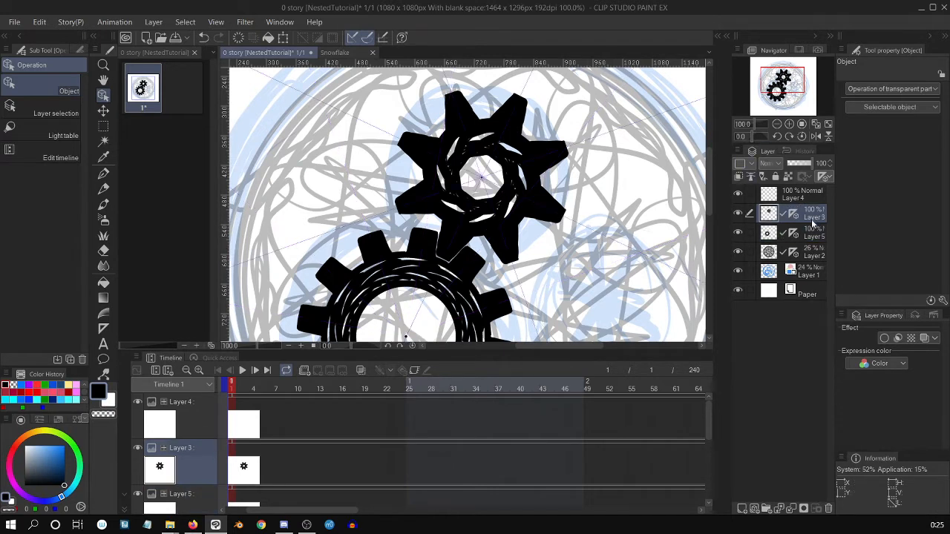
pyautogui.click(740, 215)
pyautogui.click(740, 214)
pyautogui.hotkey('ctrl', '-')
pyautogui.click(810, 252)
pyautogui.click(811, 234)
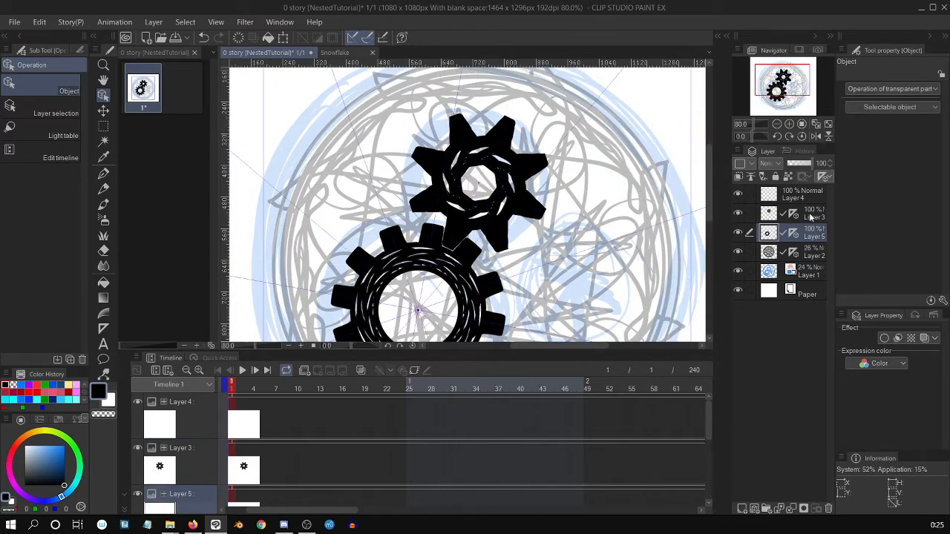
pyautogui.click(811, 217)
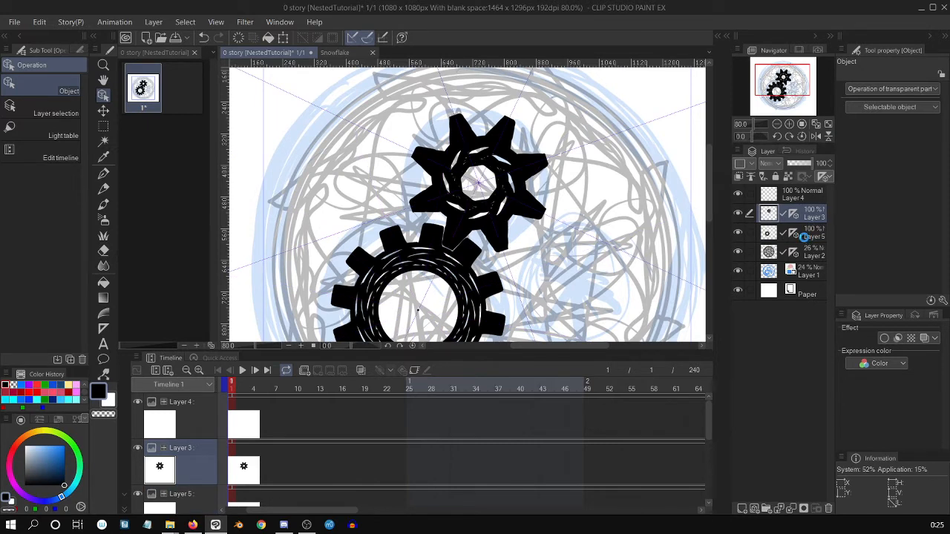
# Step: Save the document and make Layer 5 the active layer
pyautogui.hotkey('ctrl', 's')
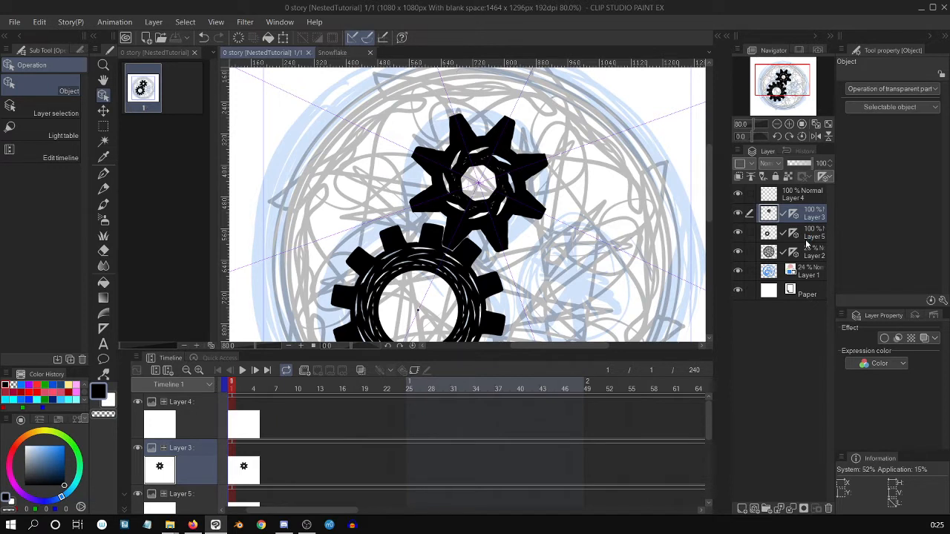
pyautogui.click(810, 235)
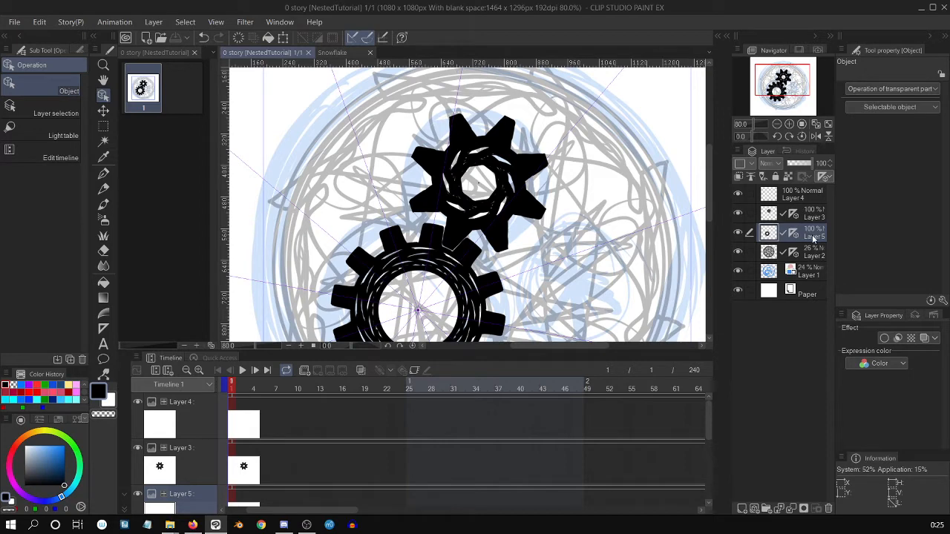
pyautogui.rightClick(810, 237)
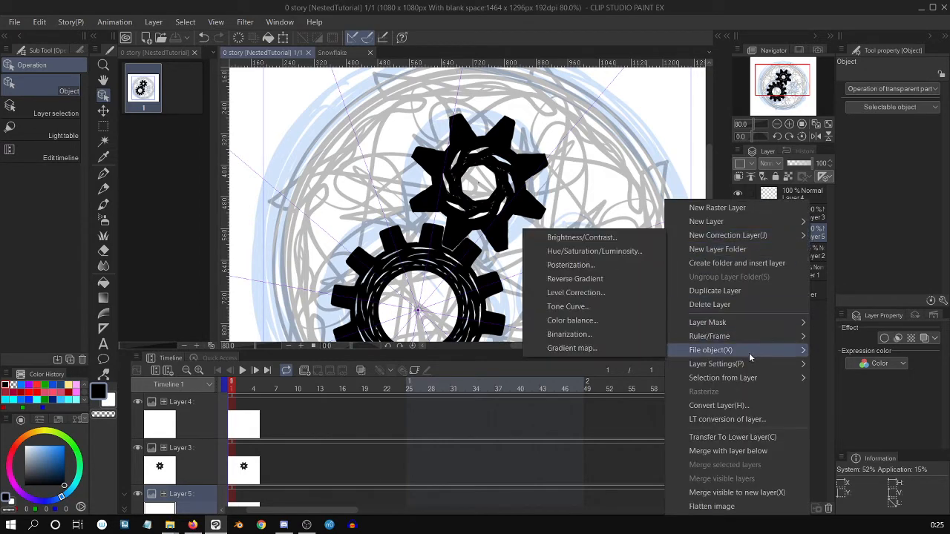
pyautogui.moveTo(750, 354)
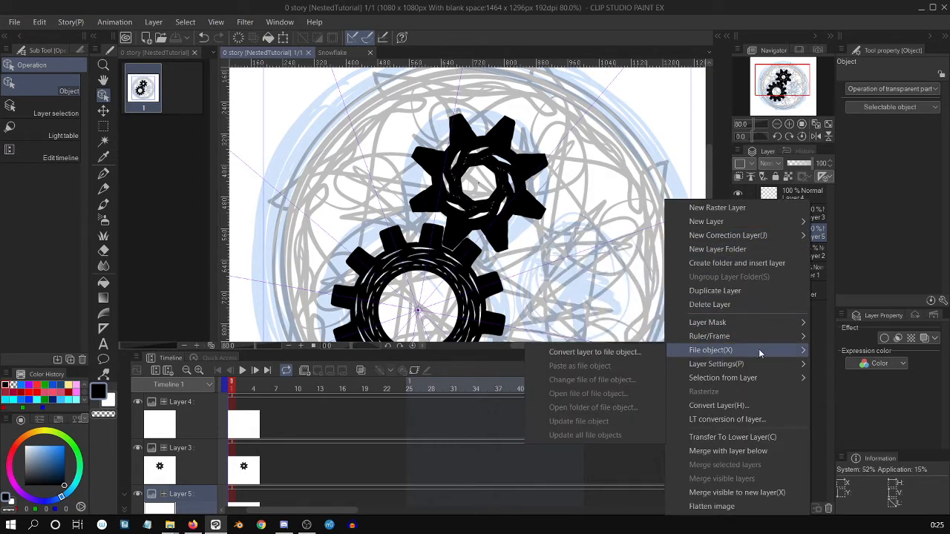
pyautogui.click(645, 352)
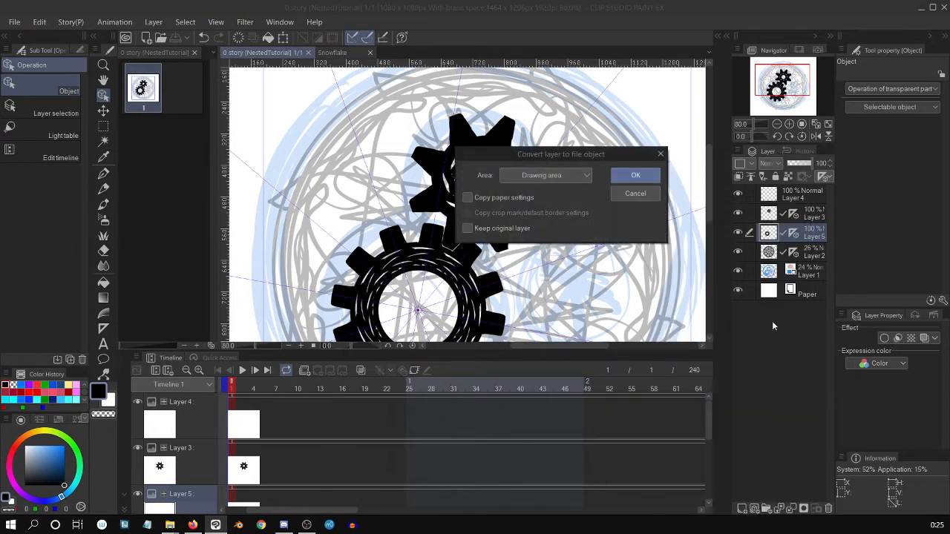
pyautogui.click(647, 195)
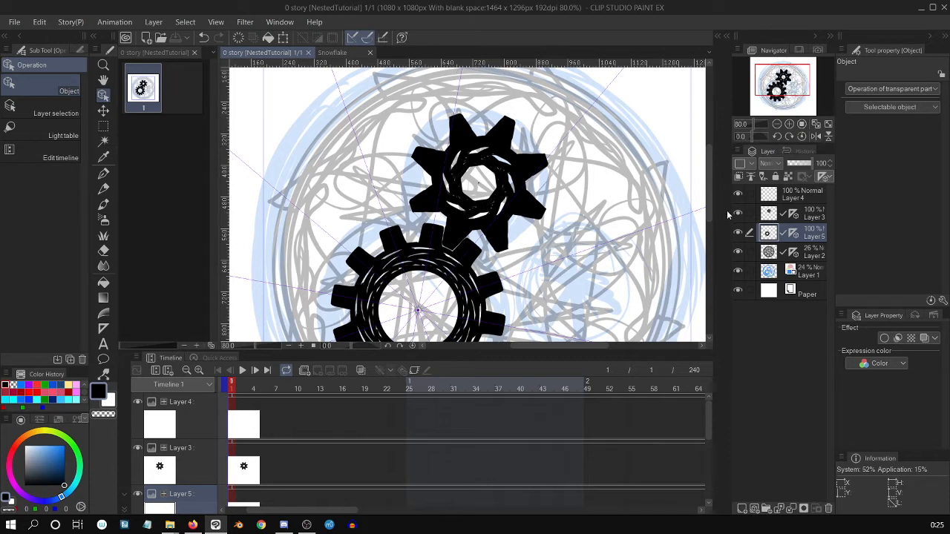
pyautogui.moveTo(709, 188); pyautogui.dragTo(708, 206)
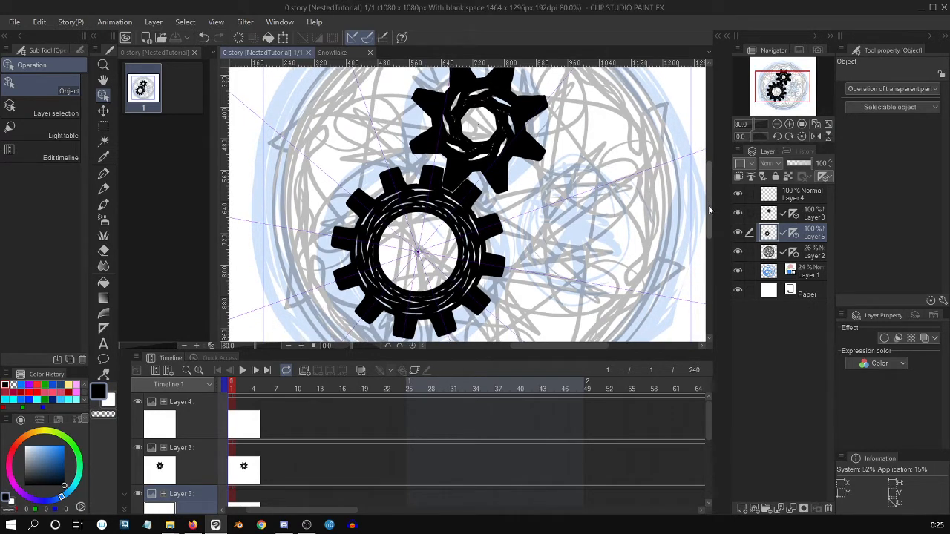
pyautogui.moveTo(708, 204); pyautogui.dragTo(714, 194)
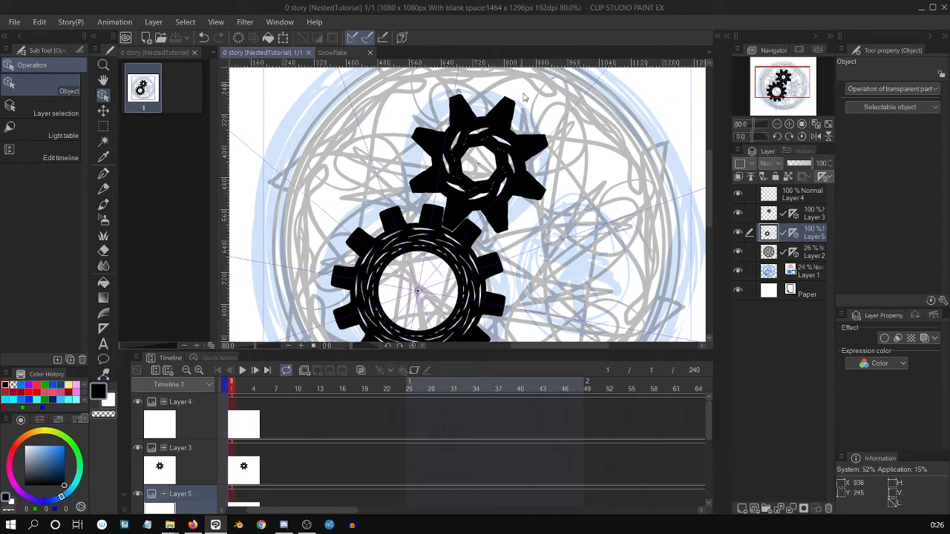
pyautogui.rightClick(772, 234)
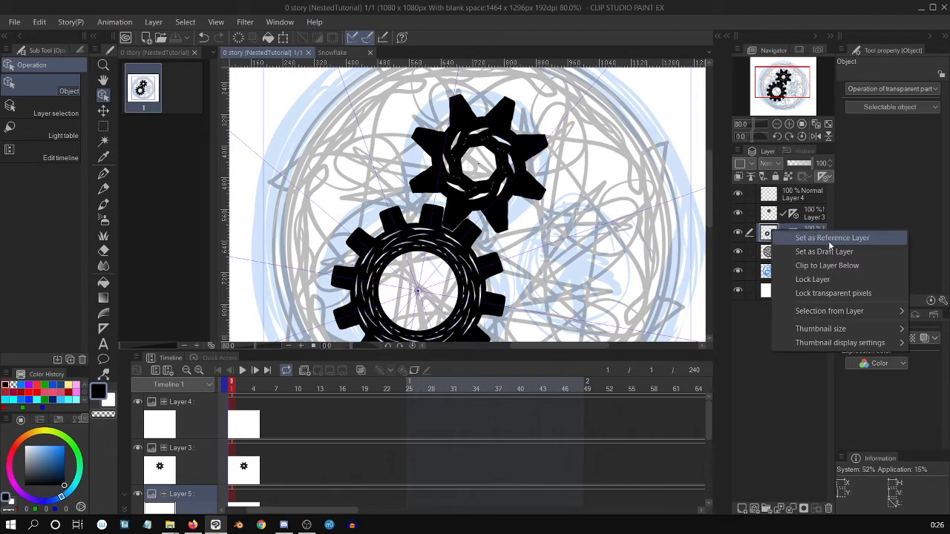
pyautogui.click(875, 203)
# Step: Convert Layer 5 to a file object using the Drawing area, saving it as Gear2 in the NestedTutorial folder
pyautogui.rightClick(810, 236)
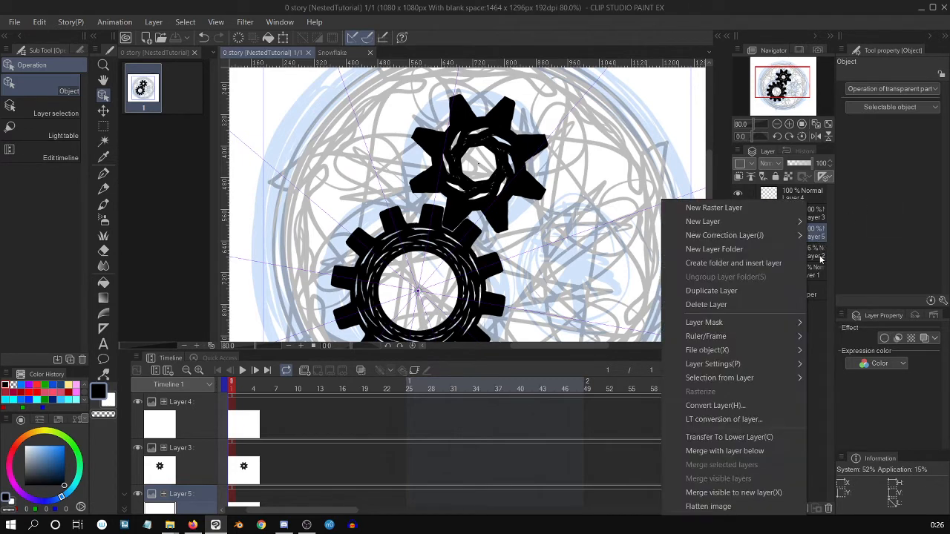
pyautogui.moveTo(778, 354)
pyautogui.click(872, 354)
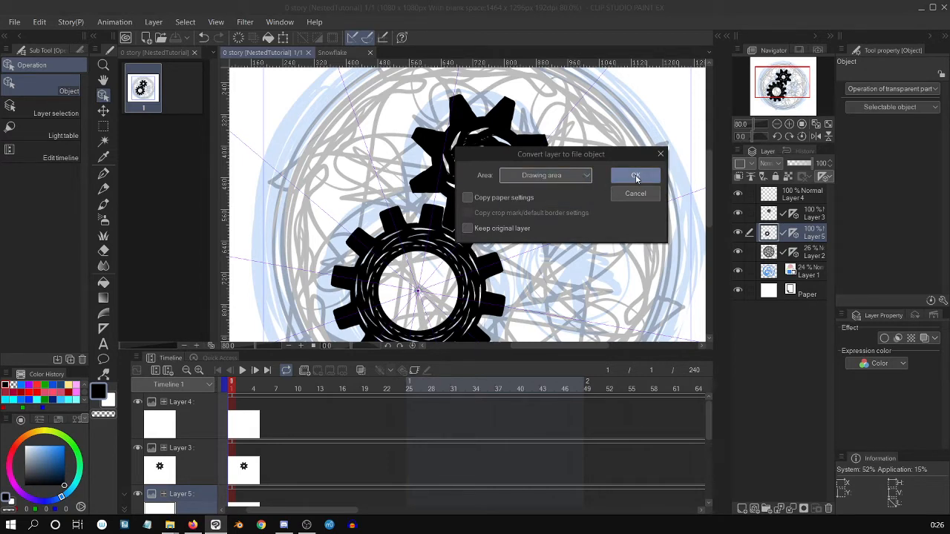
pyautogui.click(635, 176)
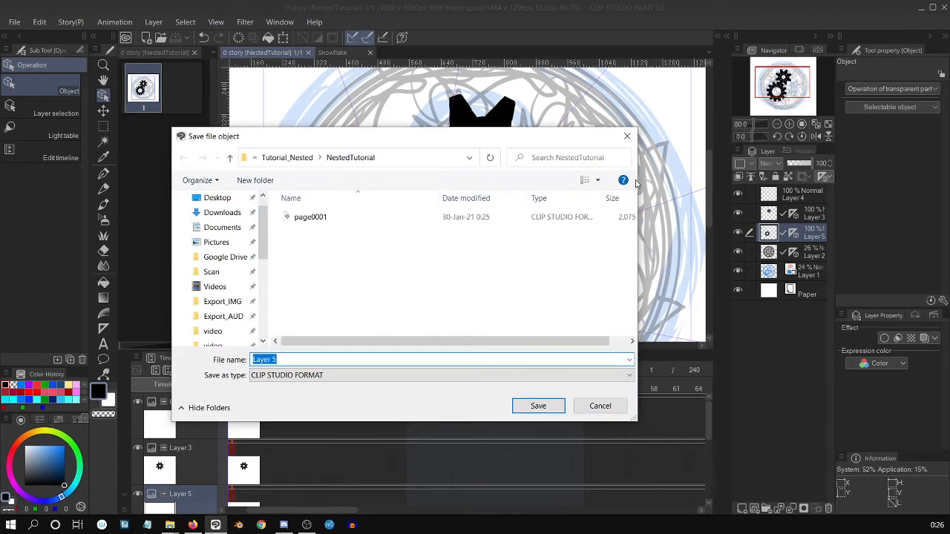
pyautogui.write('Gears')
pyautogui.press('Return')
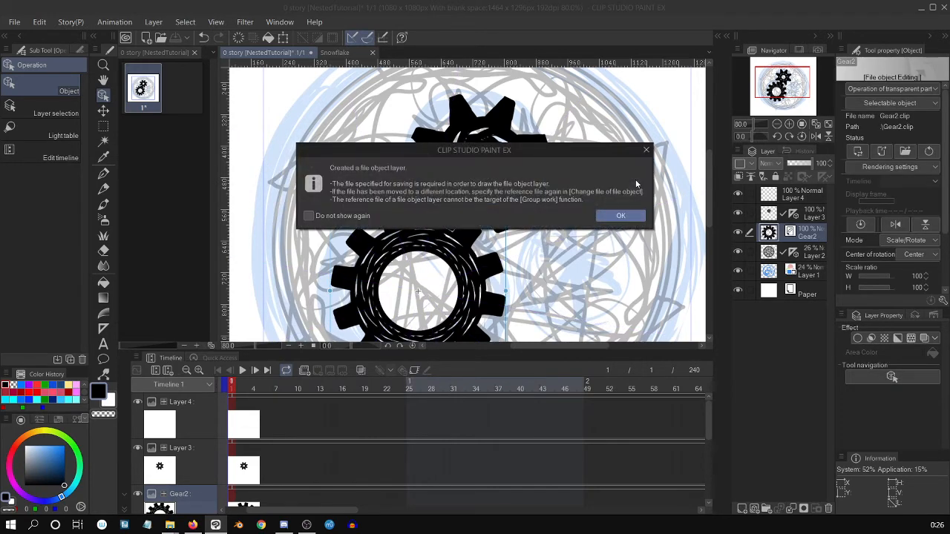
# Step: Acknowledge the Gear2 file object conversion and inspect the centre of its gear up close
pyautogui.click(621, 215)
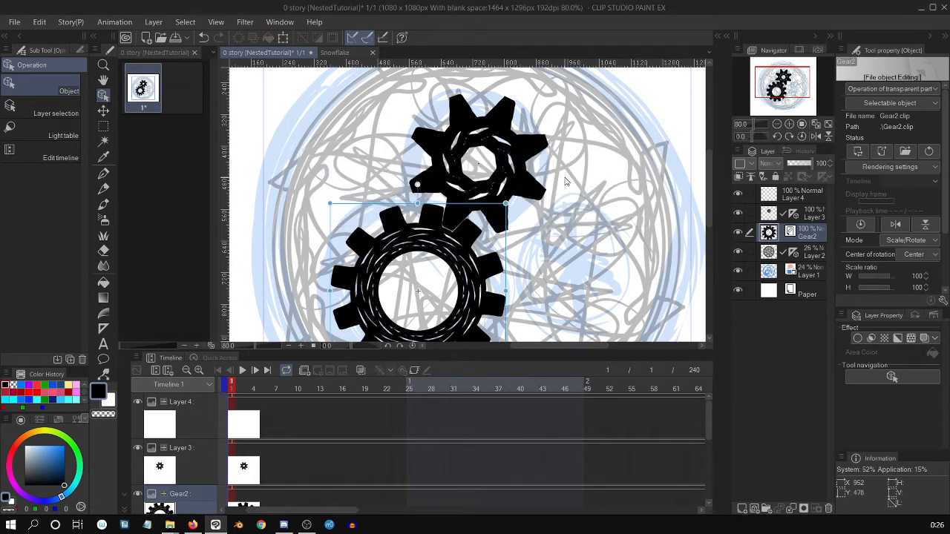
pyautogui.scroll(3, 429, 229)
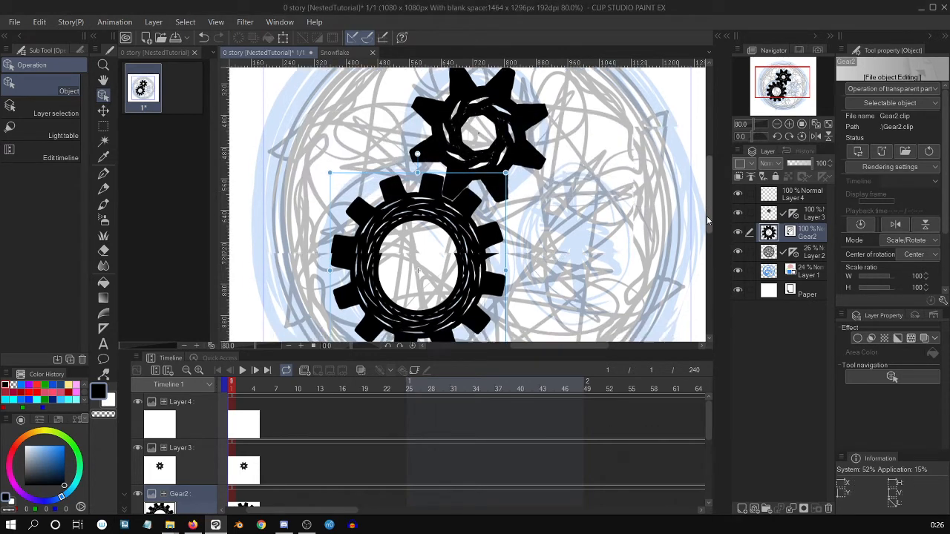
pyautogui.scroll(4, 429, 228)
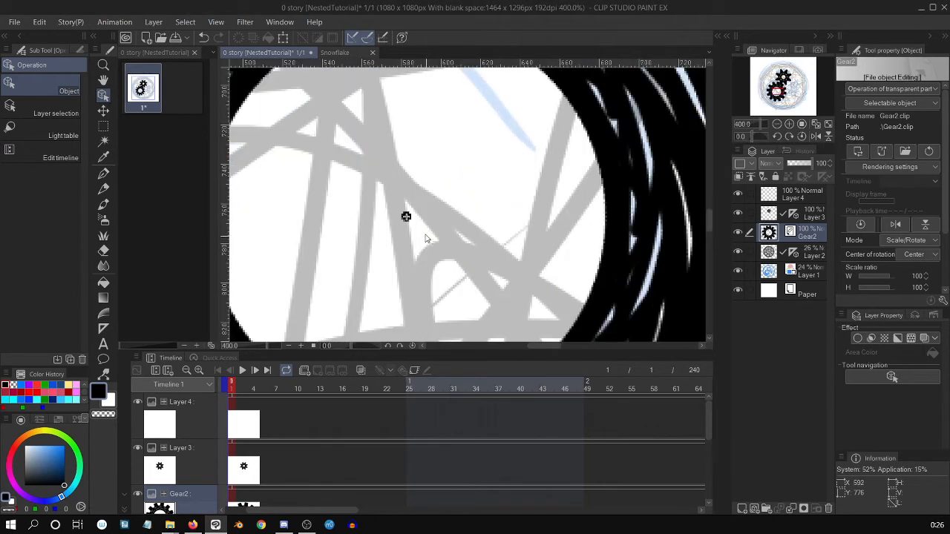
pyautogui.scroll(4, 405, 216)
pyautogui.scroll(-8, 375, 219)
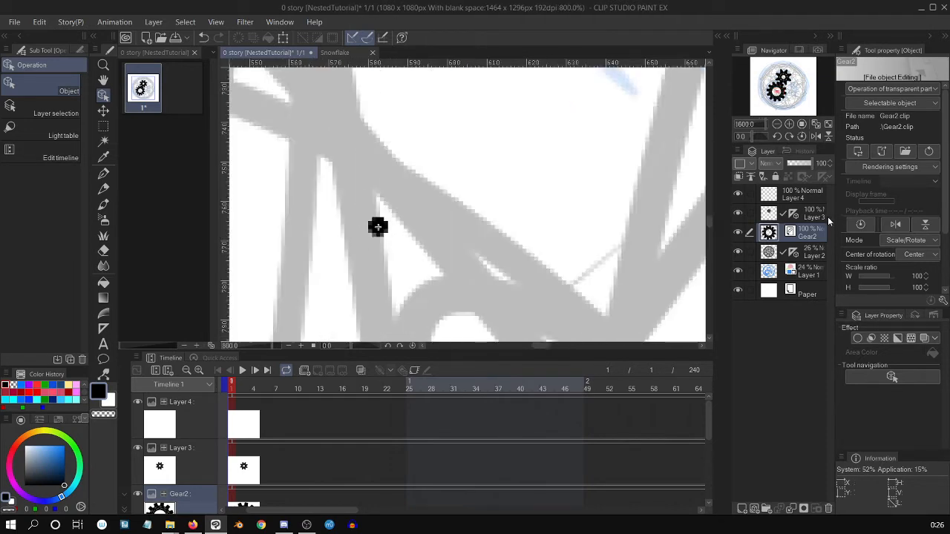
# Step: Convert Layer 3 to a file object using the Drawing area, saving it as Gear1 in the NestedTutorial folder
pyautogui.click(813, 215)
pyautogui.scroll(3, 708, 193)
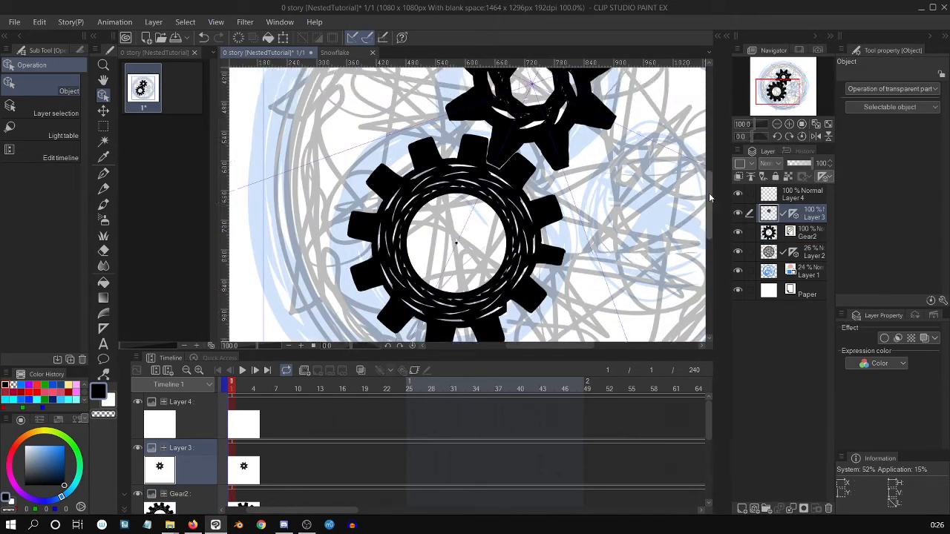
pyautogui.click(815, 236)
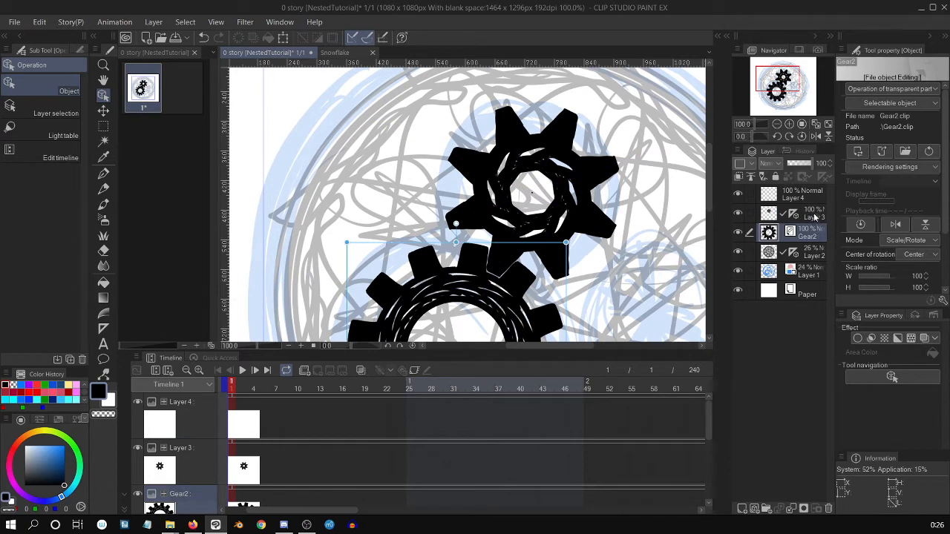
pyautogui.click(813, 219)
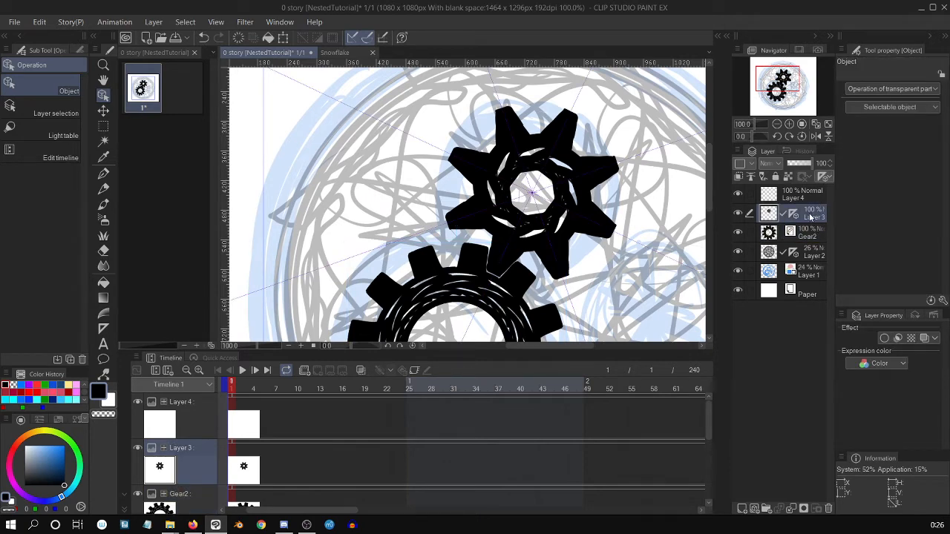
pyautogui.rightClick(812, 218)
pyautogui.moveTo(773, 349)
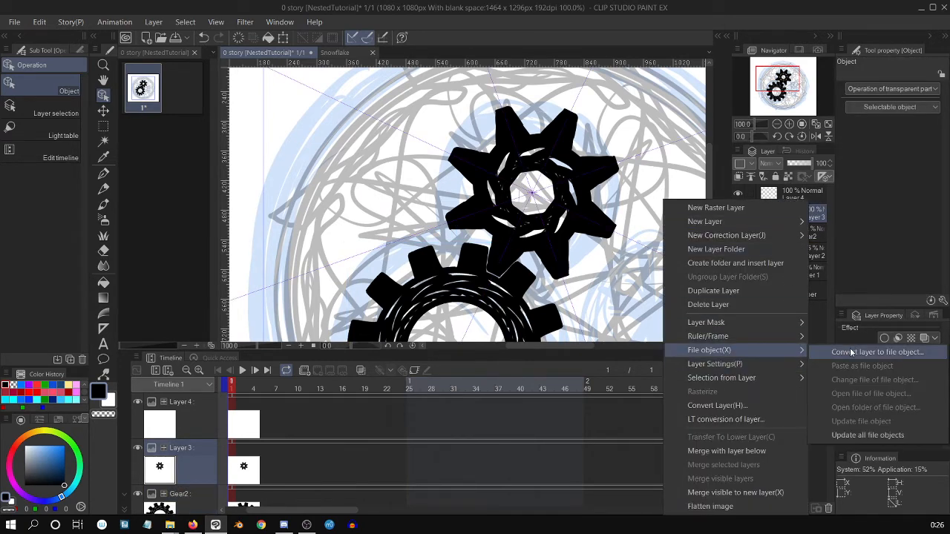
pyautogui.click(873, 353)
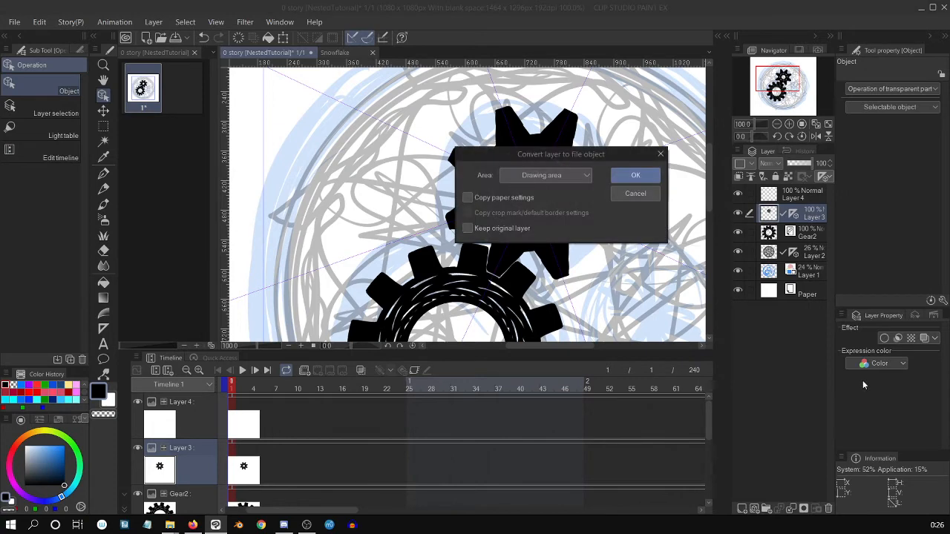
pyautogui.click(636, 175)
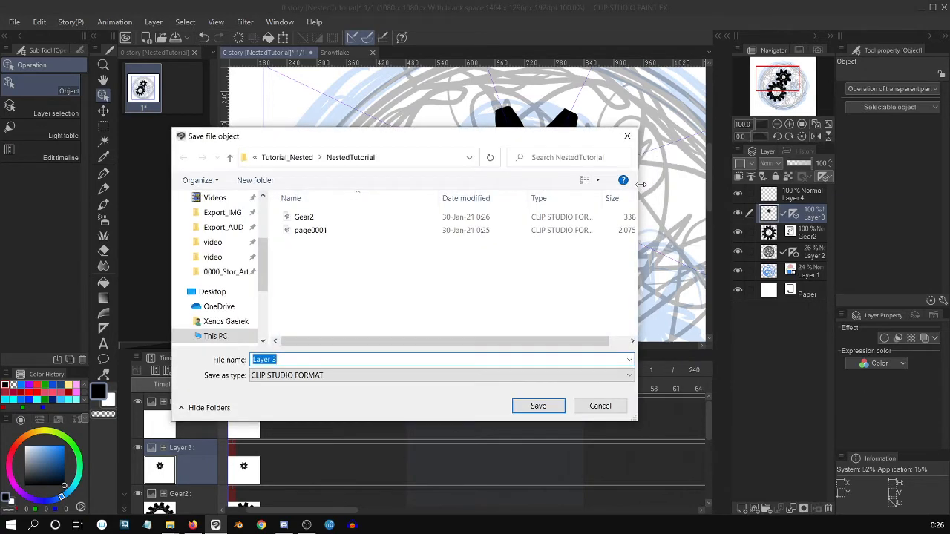
pyautogui.write('Gear3')
pyautogui.press('Return')
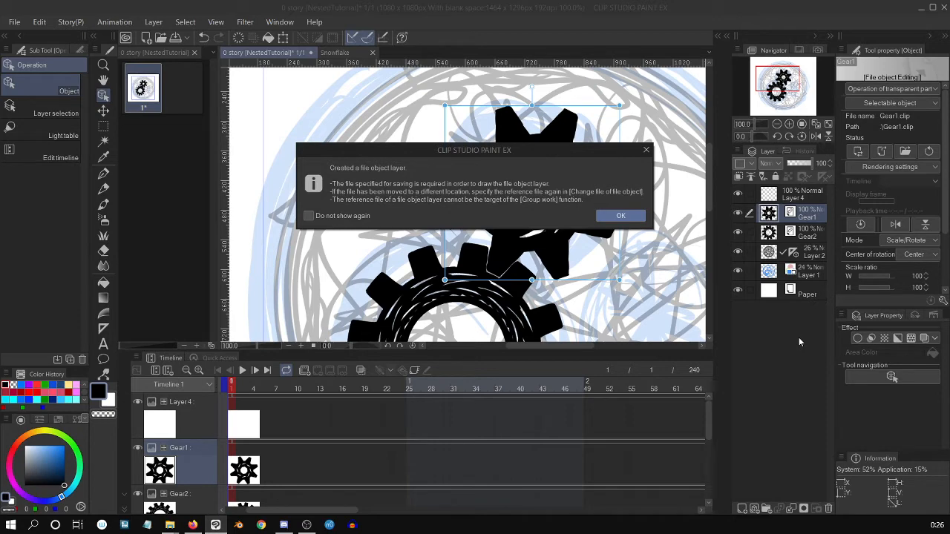
pyautogui.click(629, 216)
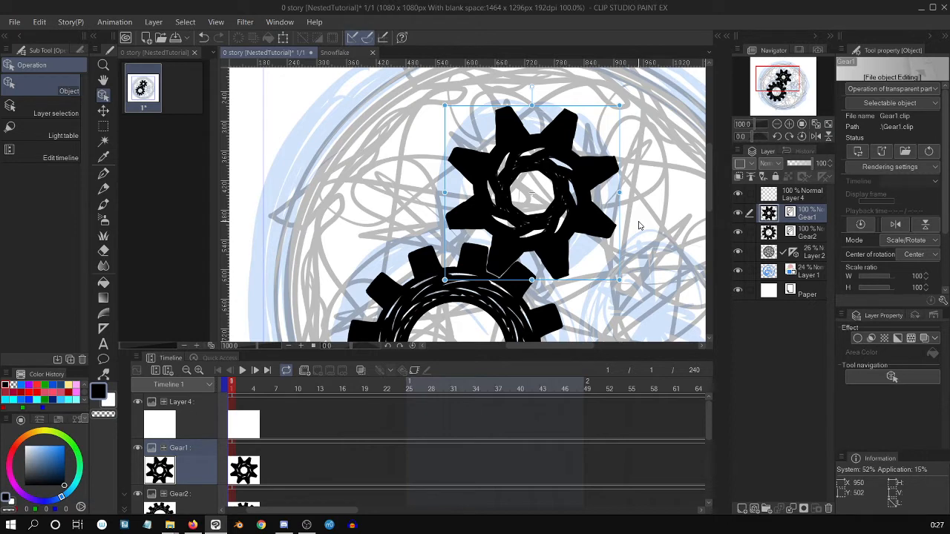
# Step: Inspect the centre point of the Gear1 object and the place where its teeth mesh with Gear2
pyautogui.scroll(3, 534, 130)
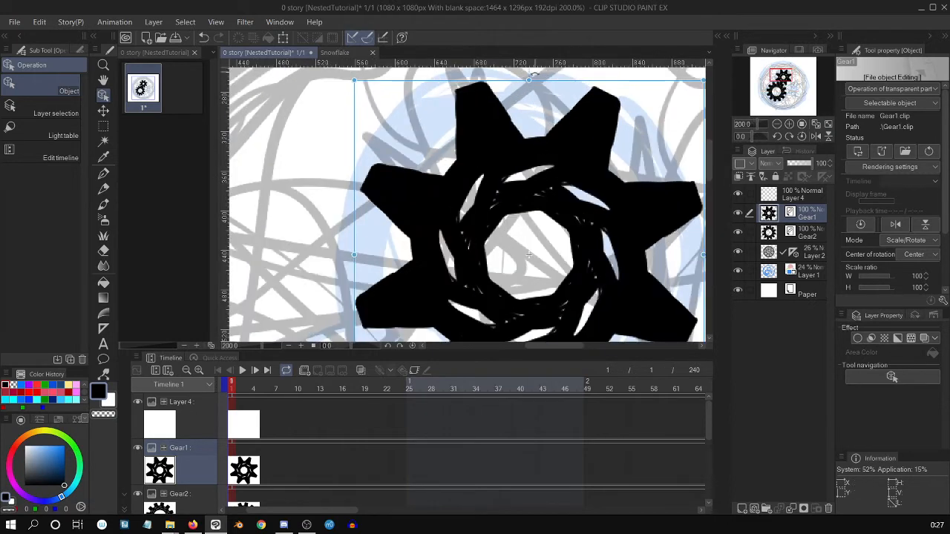
pyautogui.scroll(-3, 536, 85)
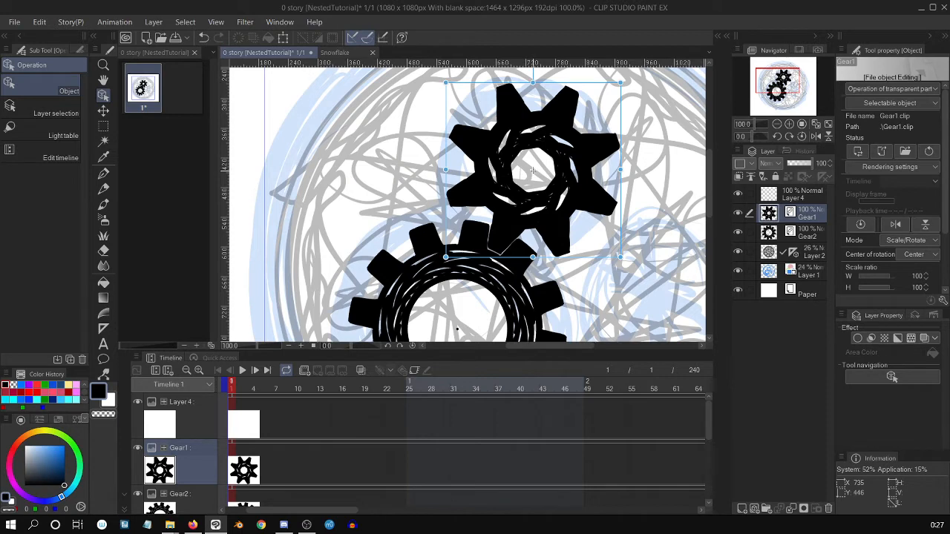
pyautogui.scroll(4, 532, 170)
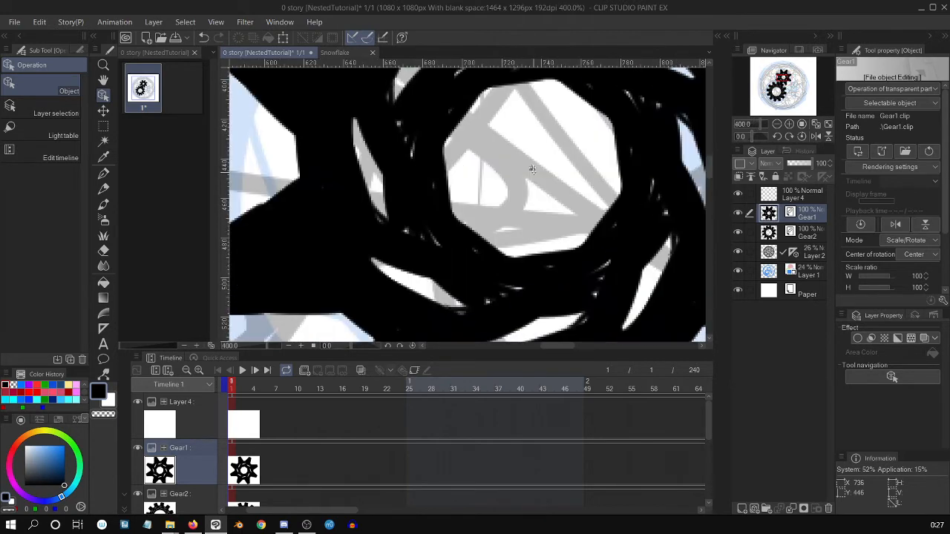
pyautogui.scroll(2, 546, 195)
pyautogui.scroll(1, 535, 171)
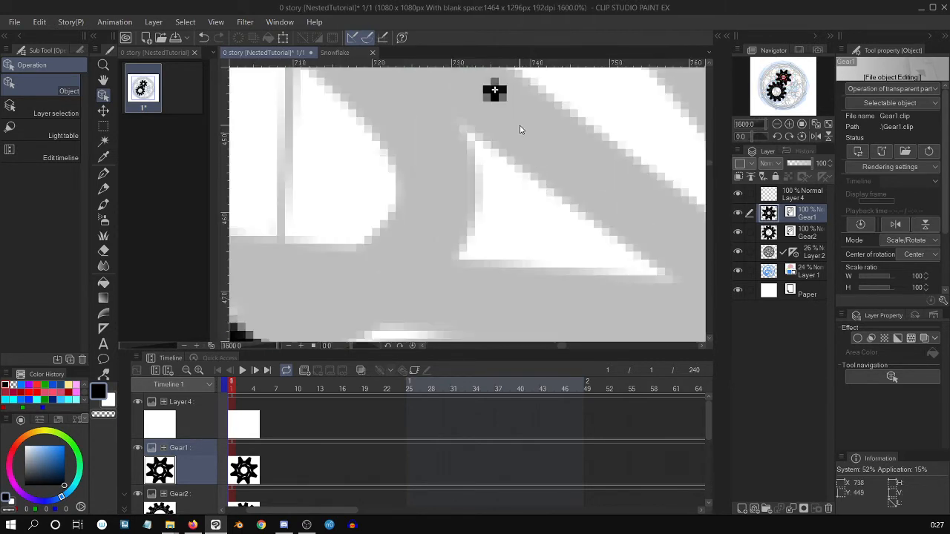
pyautogui.scroll(-7, 521, 128)
pyautogui.scroll(-1, 537, 128)
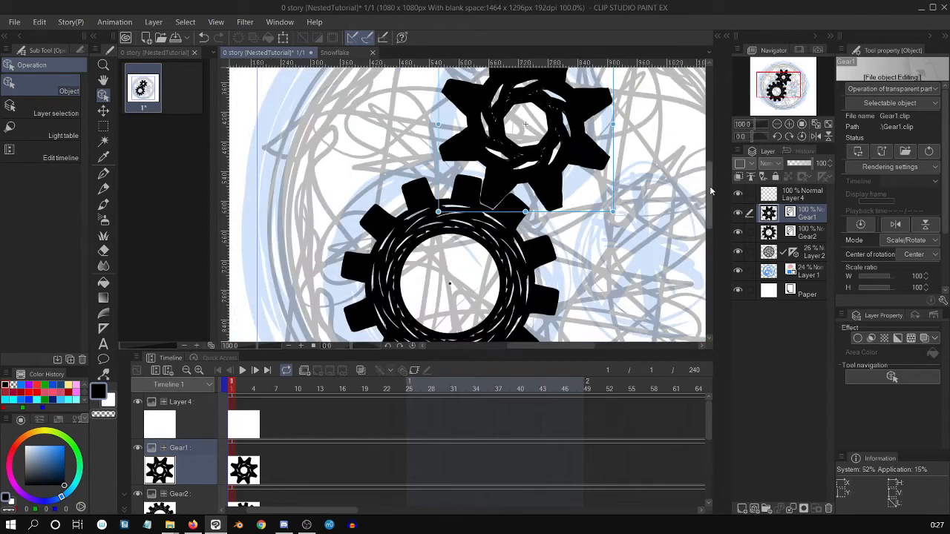
pyautogui.moveTo(710, 185); pyautogui.dragTo(715, 168)
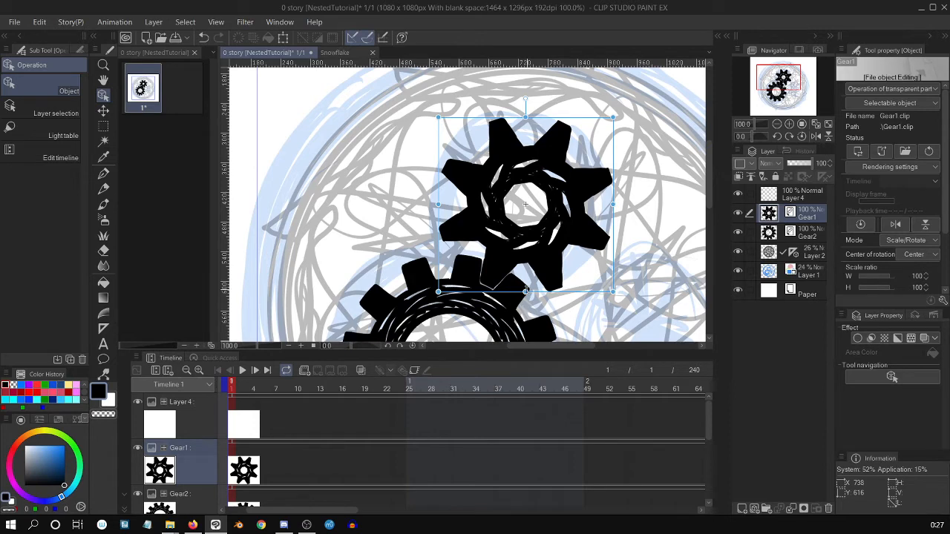
pyautogui.scroll(-2, 526, 290)
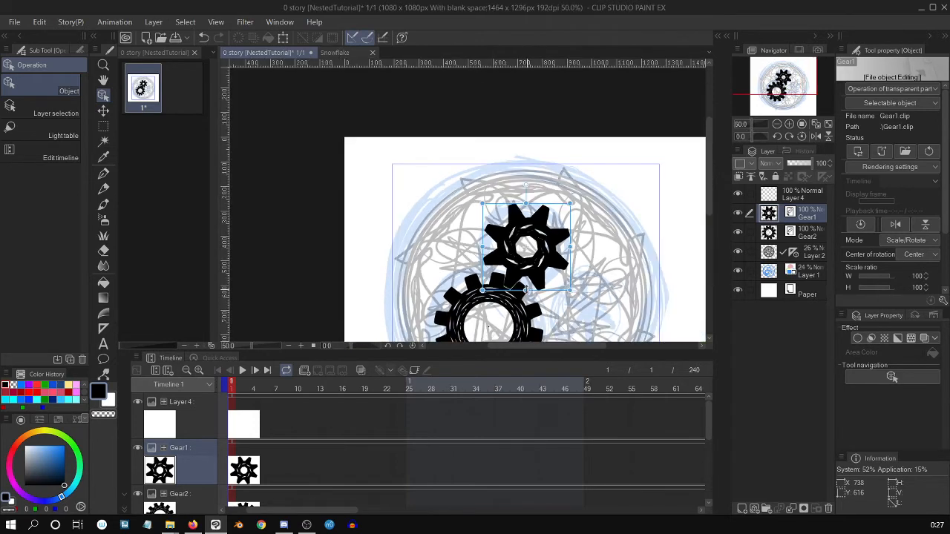
pyautogui.scroll(2, 526, 291)
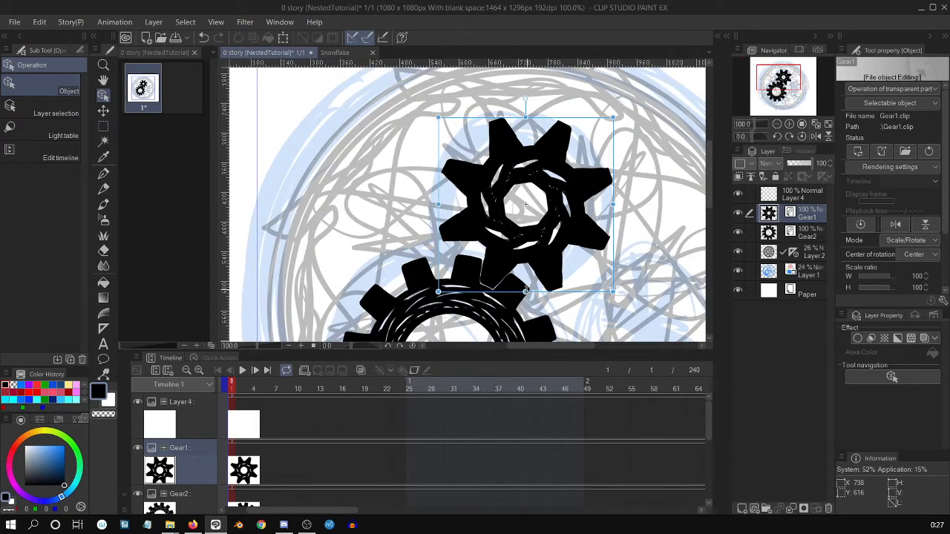
pyautogui.scroll(-5, 711, 180)
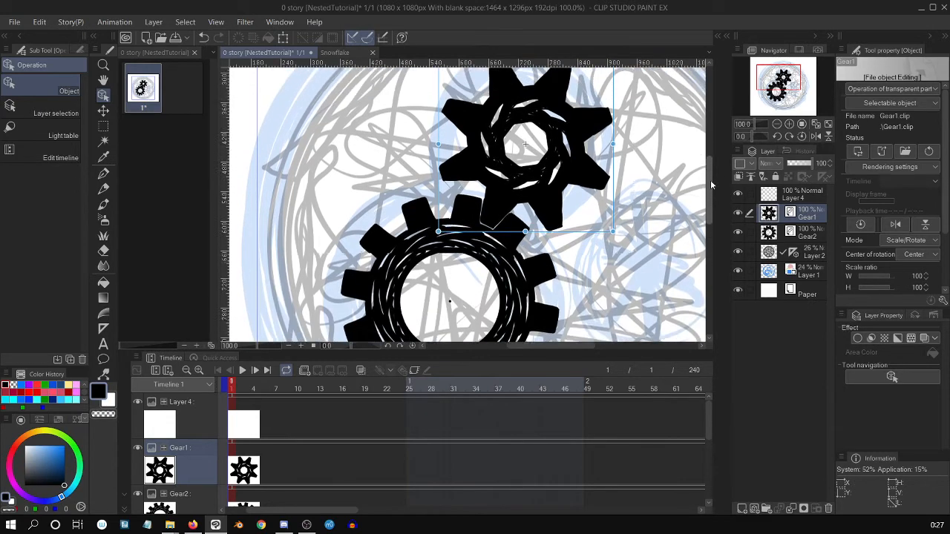
pyautogui.scroll(1, 712, 190)
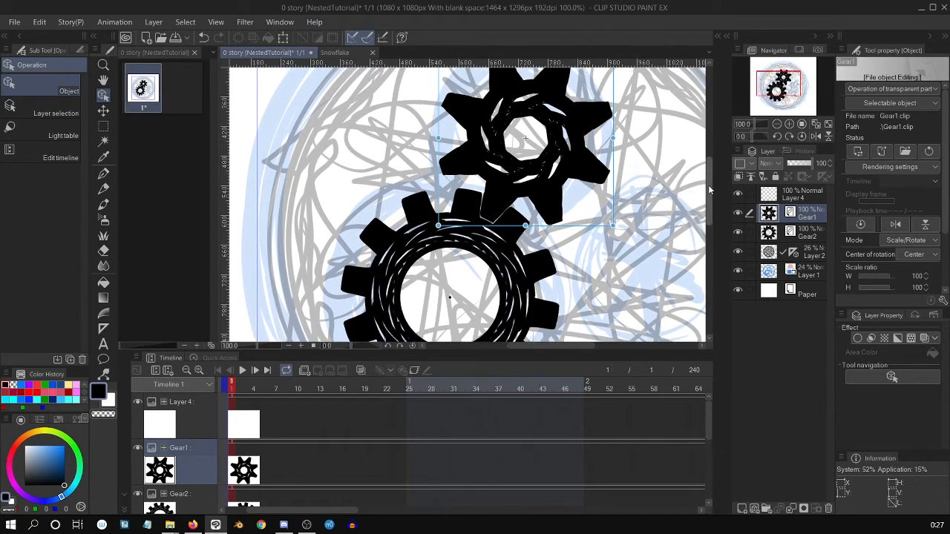
pyautogui.hotkey('ctrl', '-')
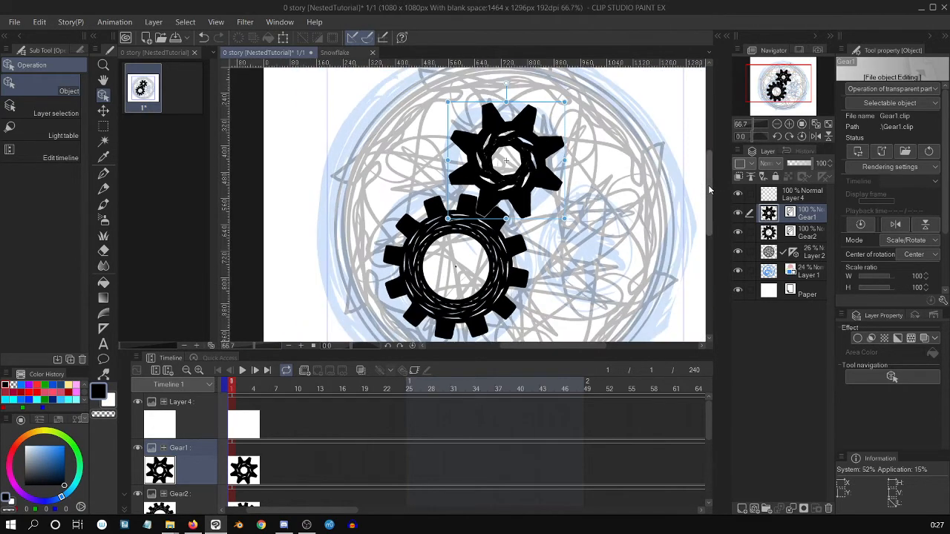
# Step: Open the source files of the Gear2 and Gear1 file objects from the story page
pyautogui.click(815, 235)
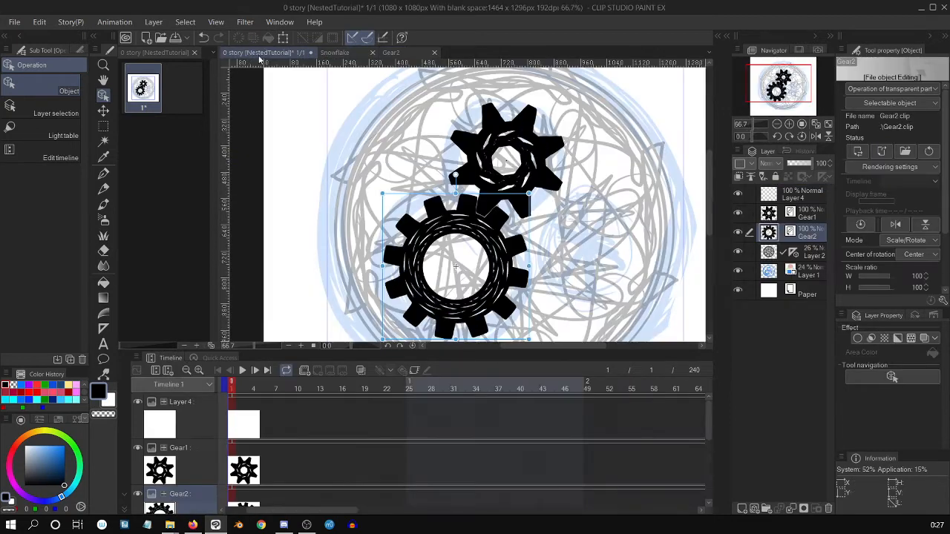
pyautogui.click(264, 53)
pyautogui.click(807, 215)
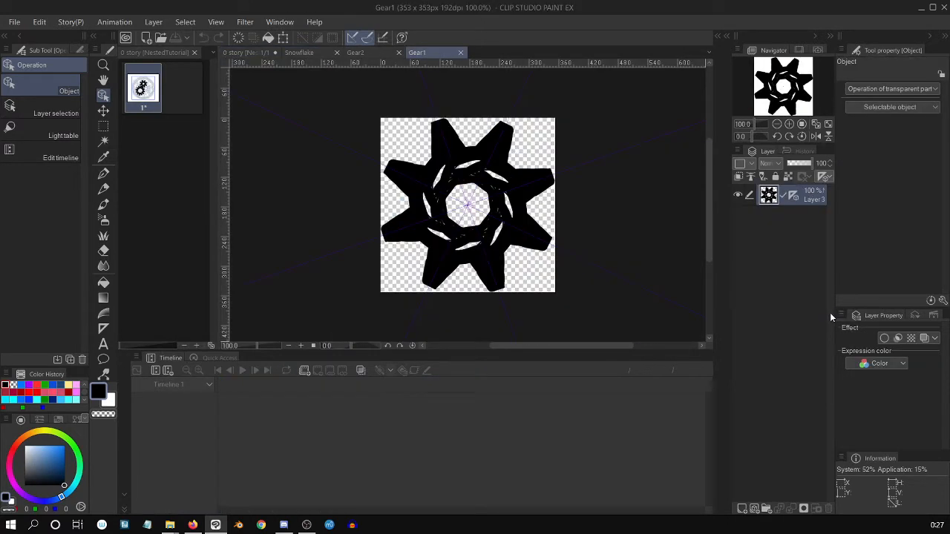
# Step: In the Gear2 file, create Timeline 1 with a frame rate of 24 and a playback time of 240, and save the file
pyautogui.click(249, 53)
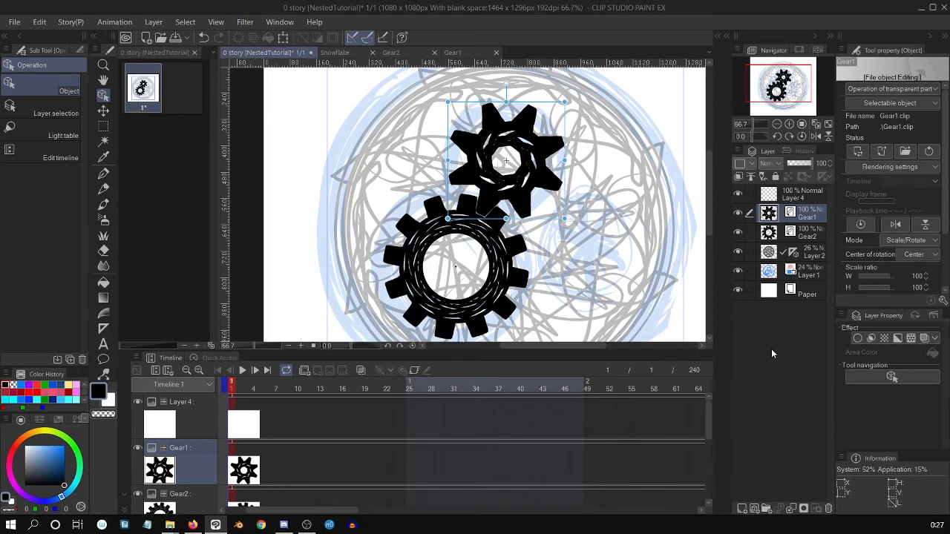
pyautogui.click(769, 232)
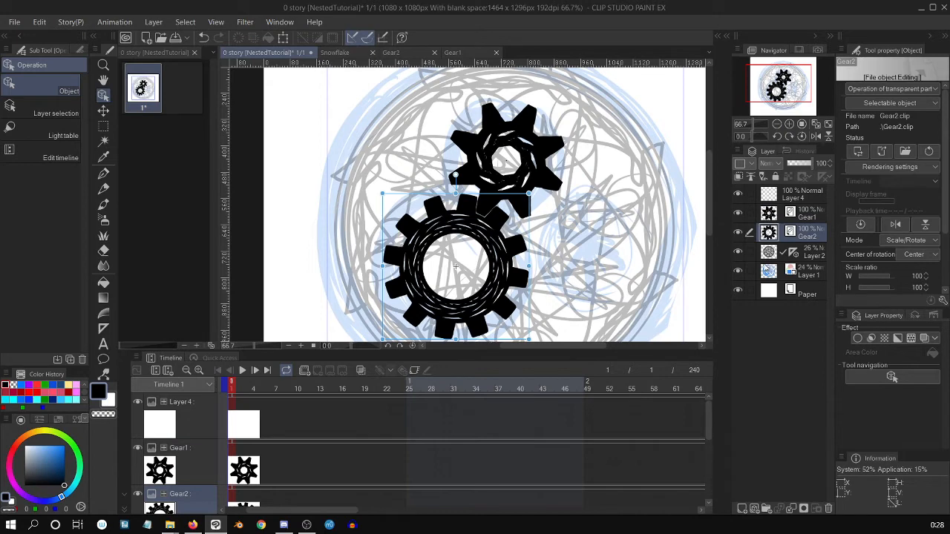
pyautogui.click(392, 52)
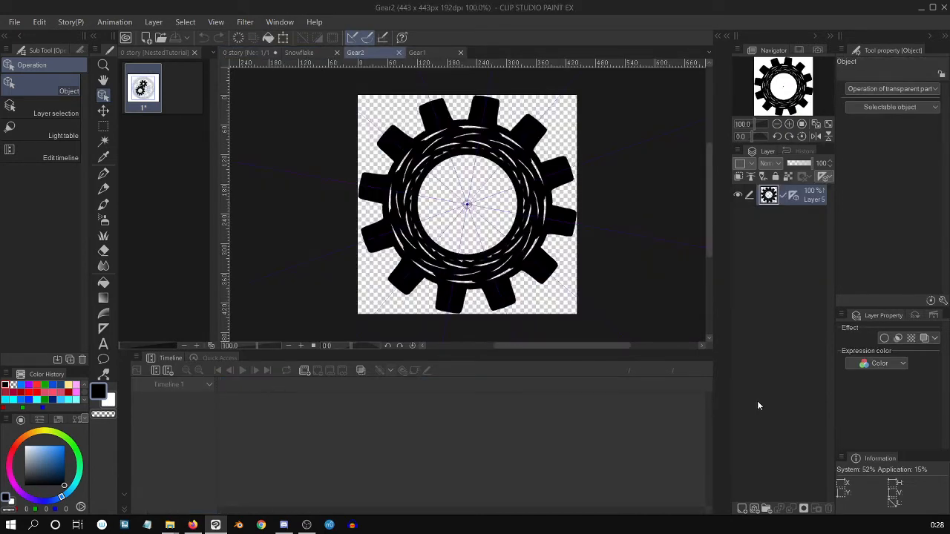
pyautogui.click(173, 372)
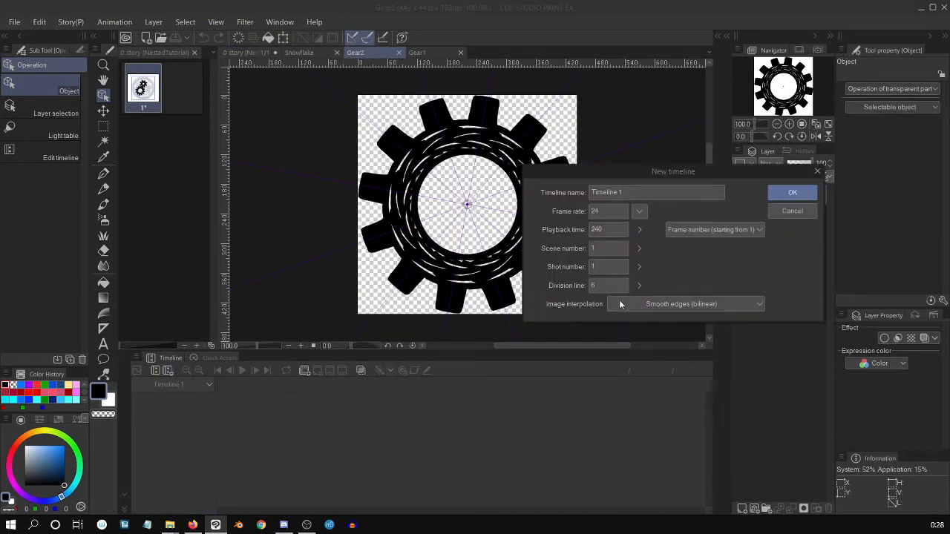
pyautogui.click(784, 198)
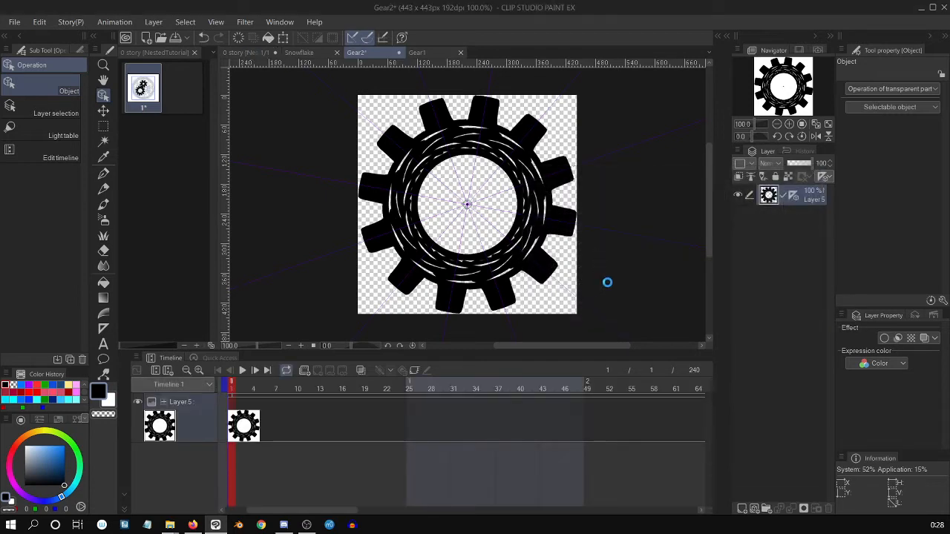
# Step: Draw a solid black star with the G-pen on a new layer inside the gear's central hole
pyautogui.scroll(6, 467, 204)
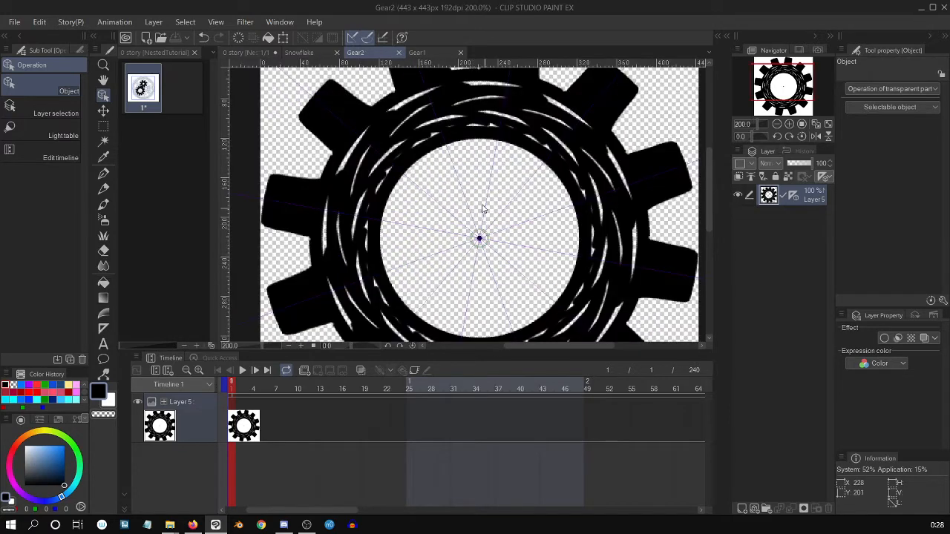
pyautogui.scroll(-4, 520, 269)
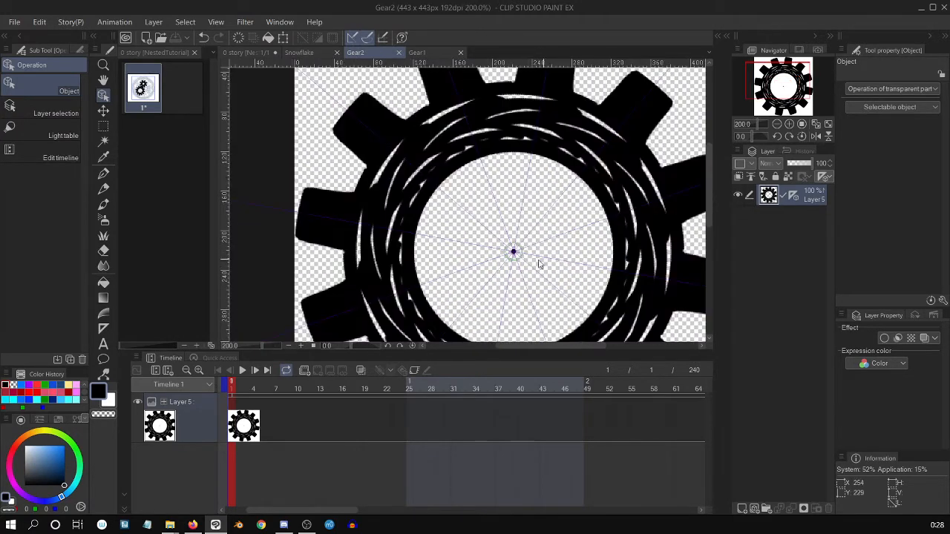
pyautogui.scroll(4, 536, 256)
pyautogui.scroll(-2, 538, 245)
pyautogui.scroll(-2, 538, 241)
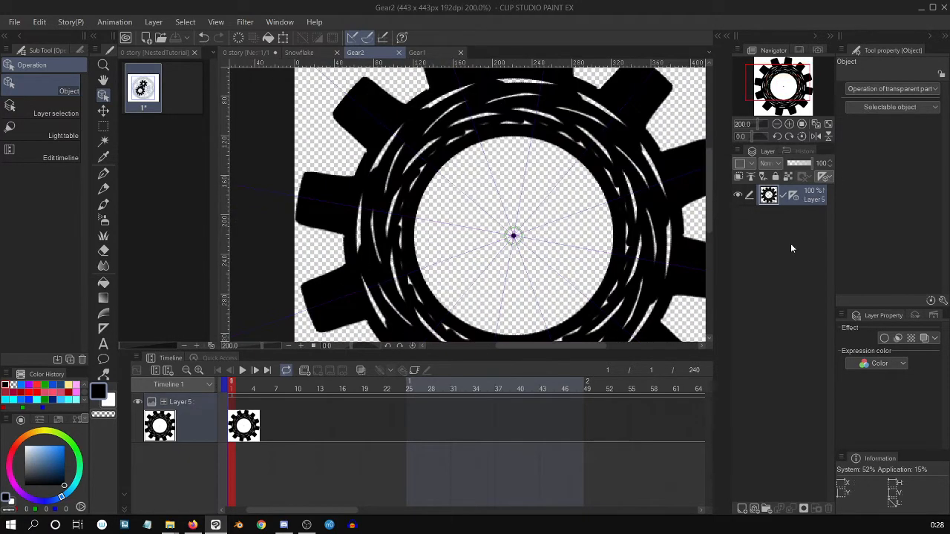
pyautogui.click(741, 510)
pyautogui.press('p')
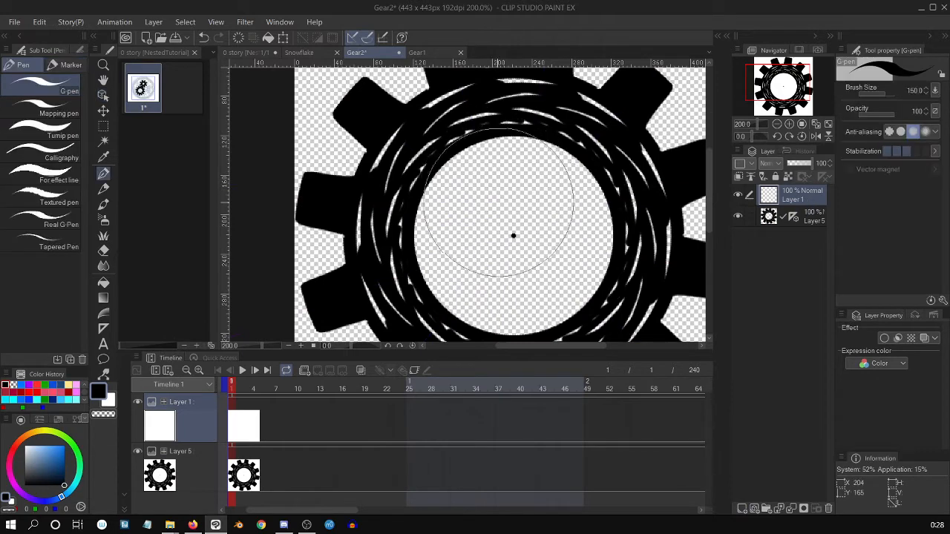
pyautogui.press('ctrl')
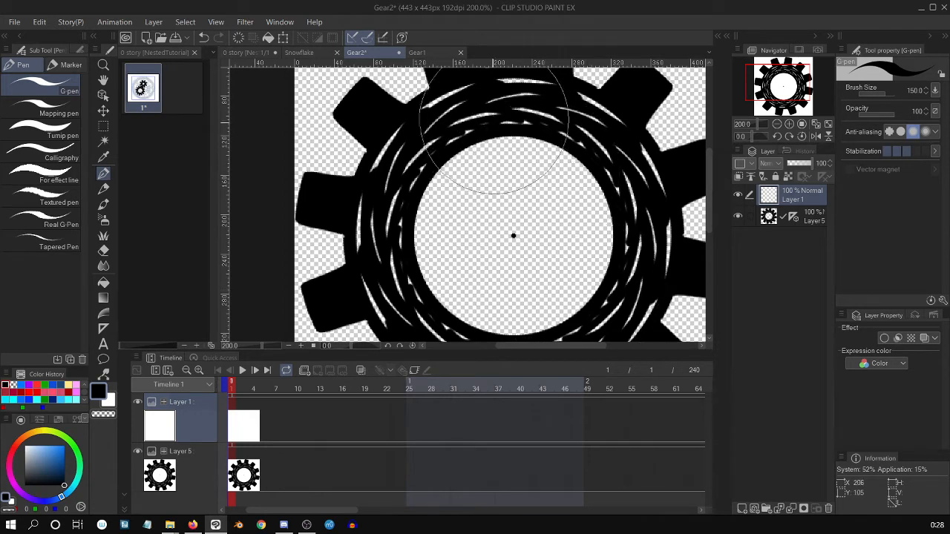
pyautogui.moveTo(508, 173)
pyautogui.mouseDown()
pyautogui.moveTo(492, 278)
pyautogui.moveTo(506, 165)
pyautogui.moveTo(491, 226)
pyautogui.moveTo(494, 280)
pyautogui.moveTo(494, 214)
pyautogui.moveTo(558, 210)
pyautogui.moveTo(560, 228)
pyautogui.moveTo(533, 237)
pyautogui.moveTo(515, 165)
pyautogui.moveTo(547, 293)
pyautogui.moveTo(484, 294)
pyautogui.moveTo(576, 217)
pyautogui.moveTo(498, 210)
pyautogui.moveTo(560, 223)
pyautogui.moveTo(587, 214)
pyautogui.moveTo(533, 250)
pyautogui.moveTo(534, 295)
pyautogui.moveTo(512, 183)
pyautogui.moveTo(551, 311)
pyautogui.mouseUp()
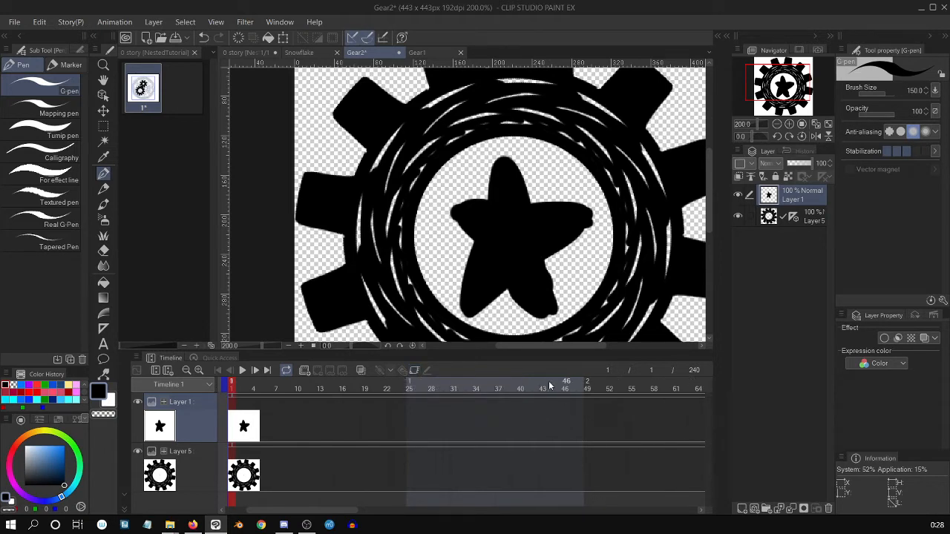
# Step: Enable keyframes on the star layer and add smooth-interpolation keyframes at frames 1 and 240
pyautogui.click(414, 371)
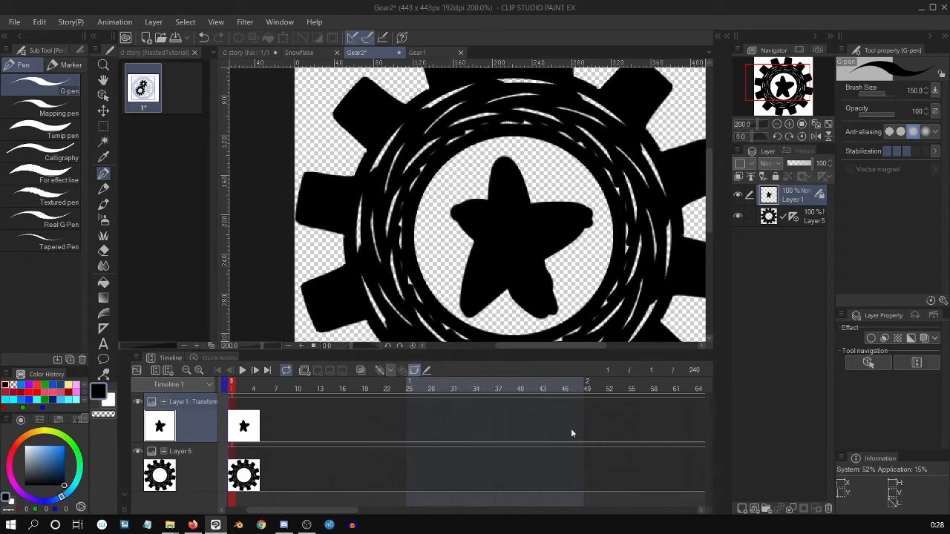
pyautogui.click(391, 371)
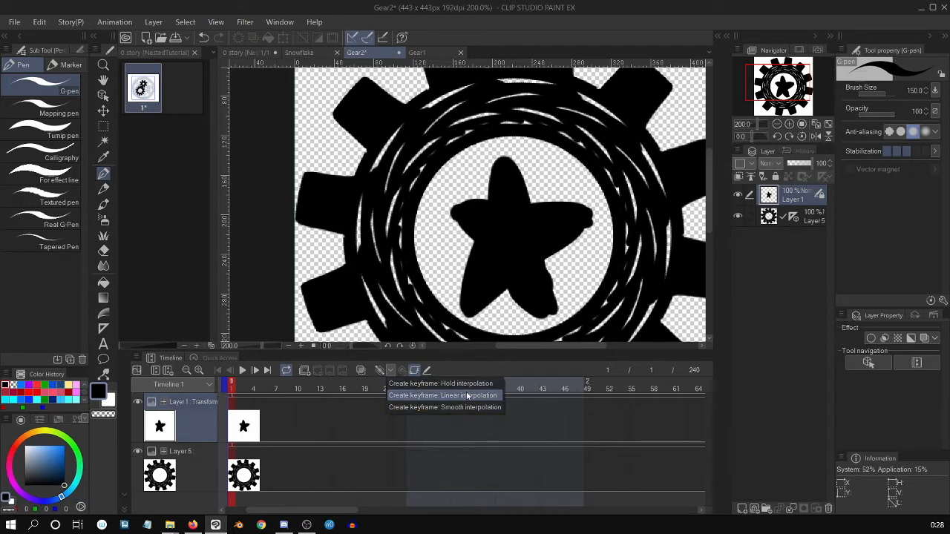
pyautogui.click(465, 407)
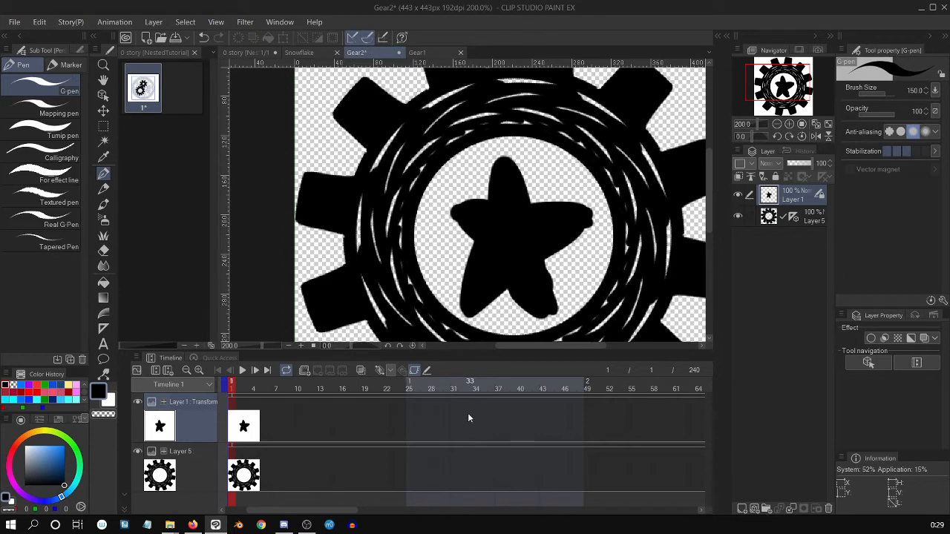
pyautogui.click(380, 372)
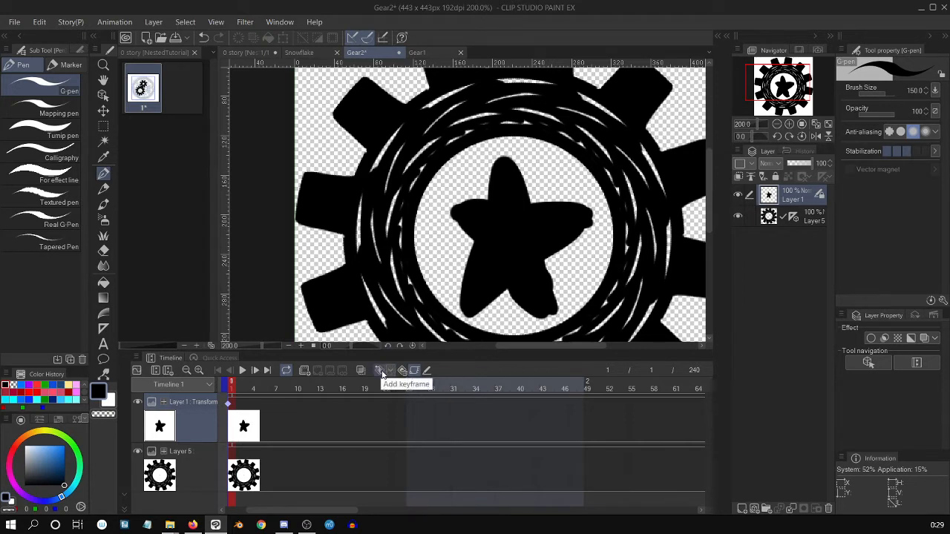
pyautogui.moveTo(339, 511); pyautogui.dragTo(669, 512)
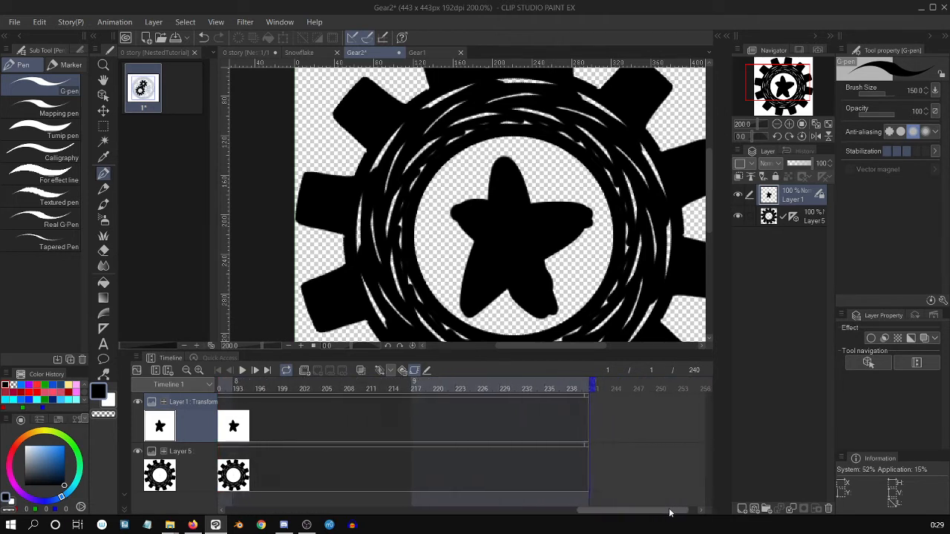
pyautogui.click(591, 387)
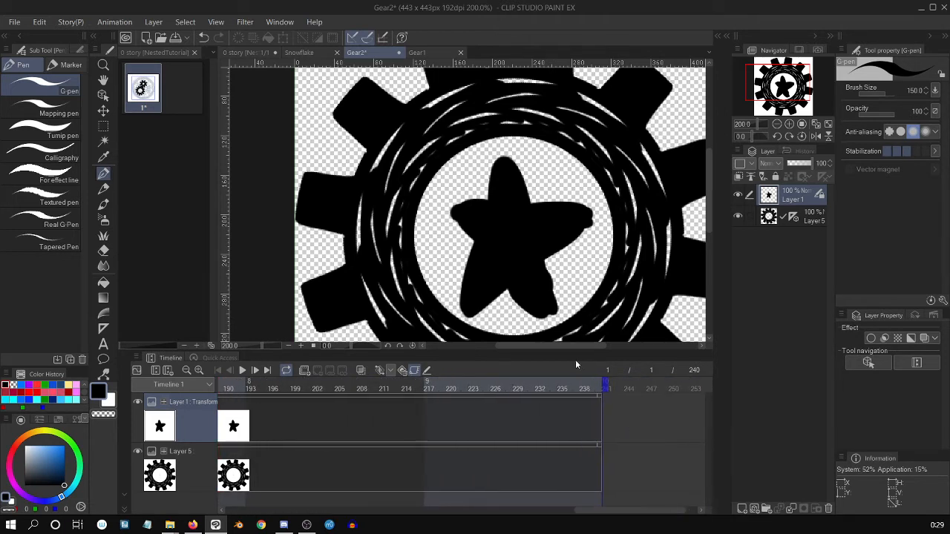
pyautogui.click(379, 371)
# Step: Change the star layer's keyframes at frames 1 and 240 to linear interpolation
pyautogui.moveTo(611, 511); pyautogui.dragTo(446, 512)
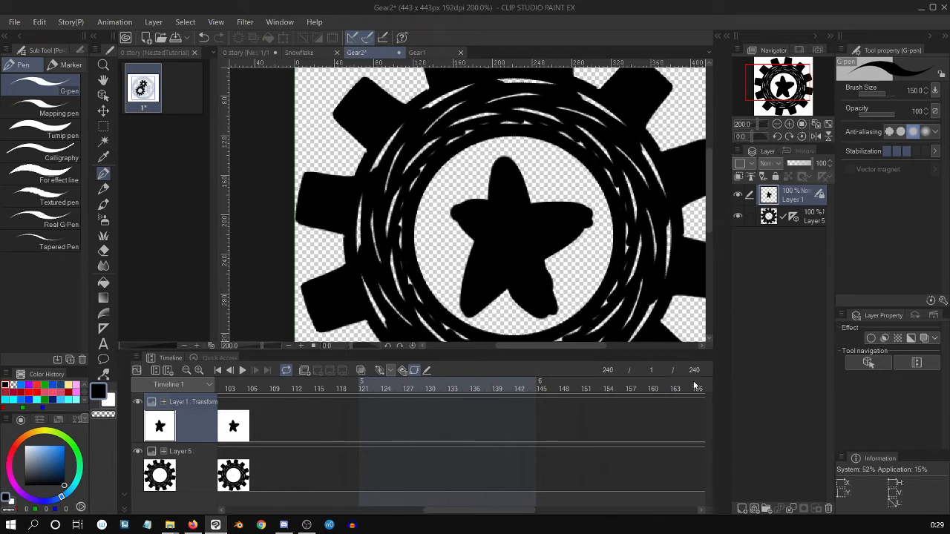
pyautogui.moveTo(500, 511); pyautogui.dragTo(314, 506)
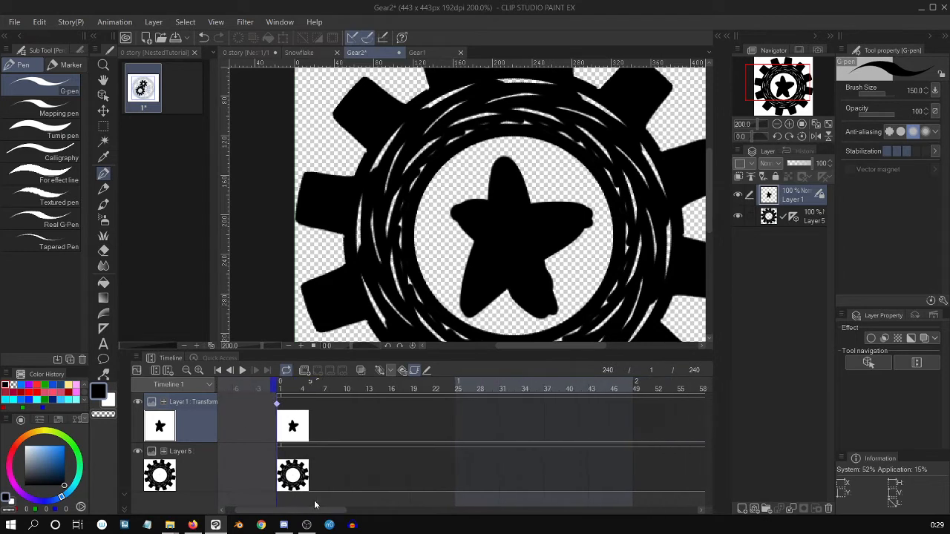
pyautogui.moveTo(289, 388); pyautogui.dragTo(401, 390)
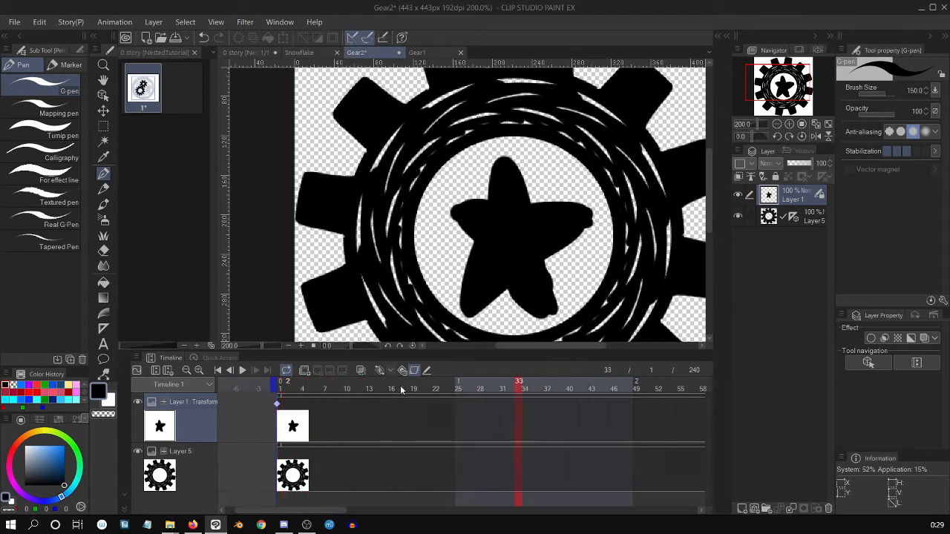
pyautogui.click(389, 371)
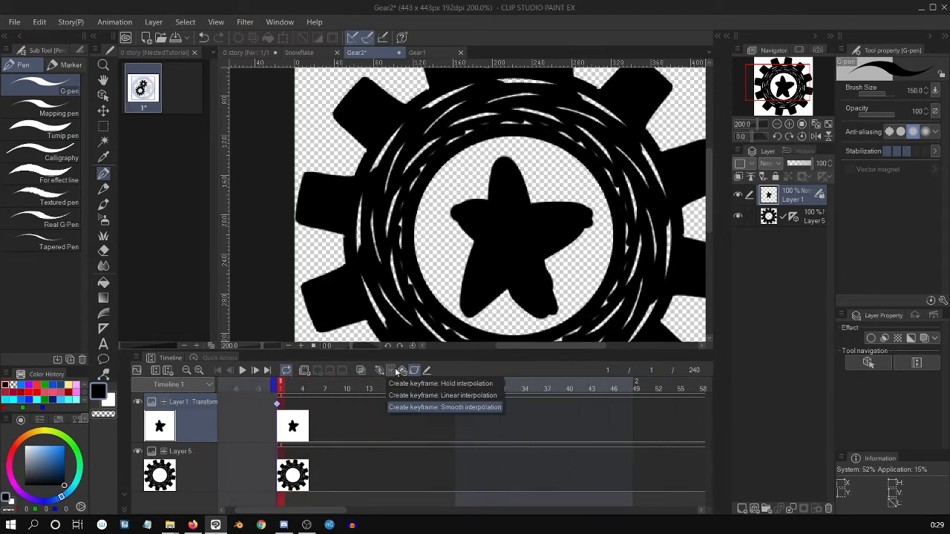
pyautogui.click(391, 372)
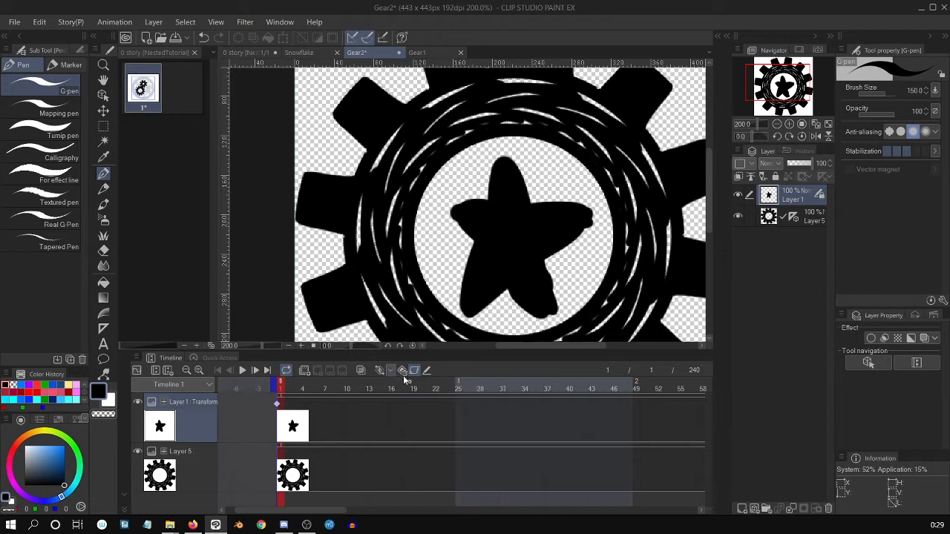
pyautogui.click(392, 371)
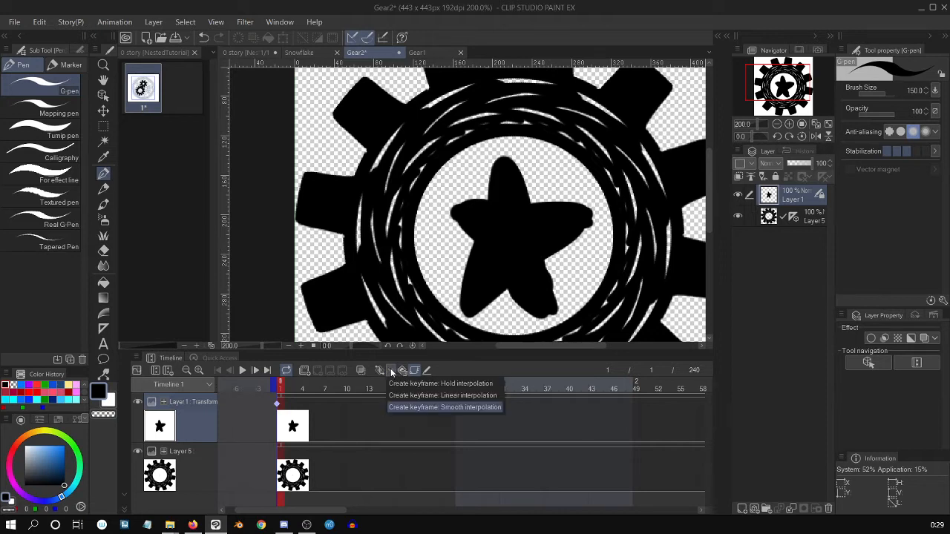
pyautogui.click(415, 396)
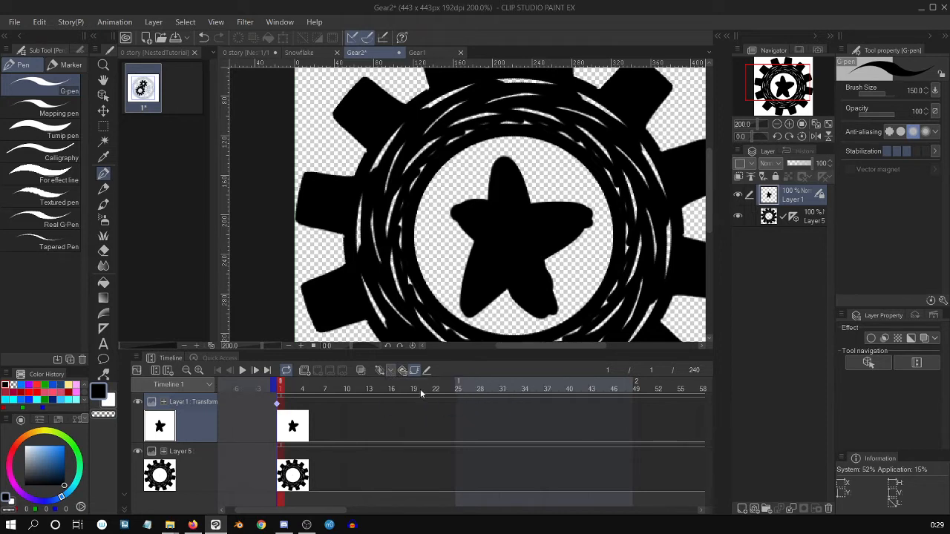
pyautogui.click(394, 371)
pyautogui.click(427, 396)
pyautogui.moveTo(352, 509); pyautogui.dragTo(726, 492)
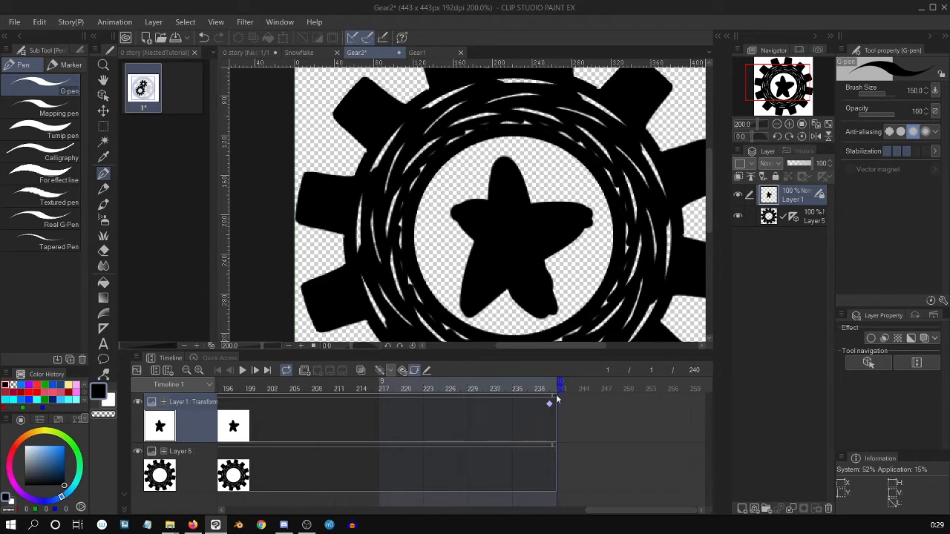
pyautogui.click(550, 405)
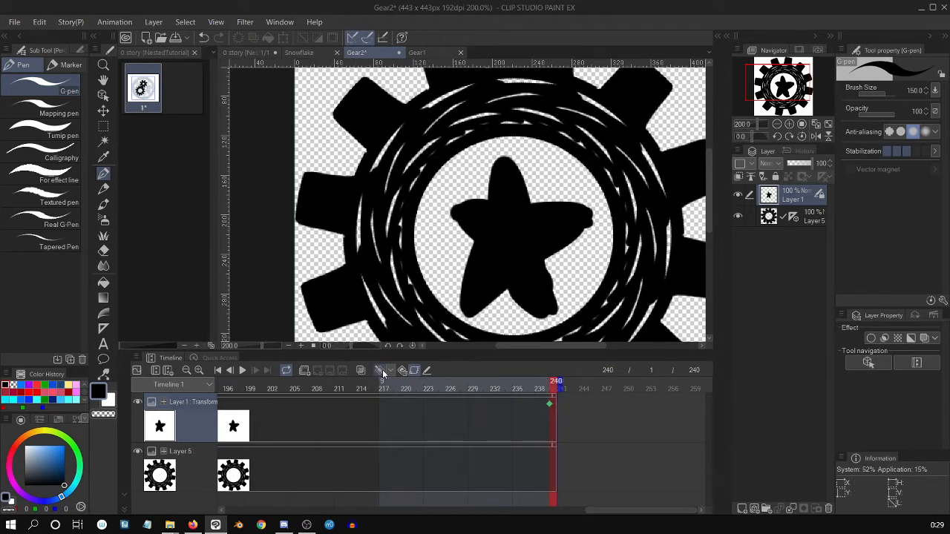
# Step: Check the star layer's keyframes at frames 1 and 240, and examine its transform properties at frame 240 with the Object tool
pyautogui.moveTo(618, 510); pyautogui.dragTo(328, 507)
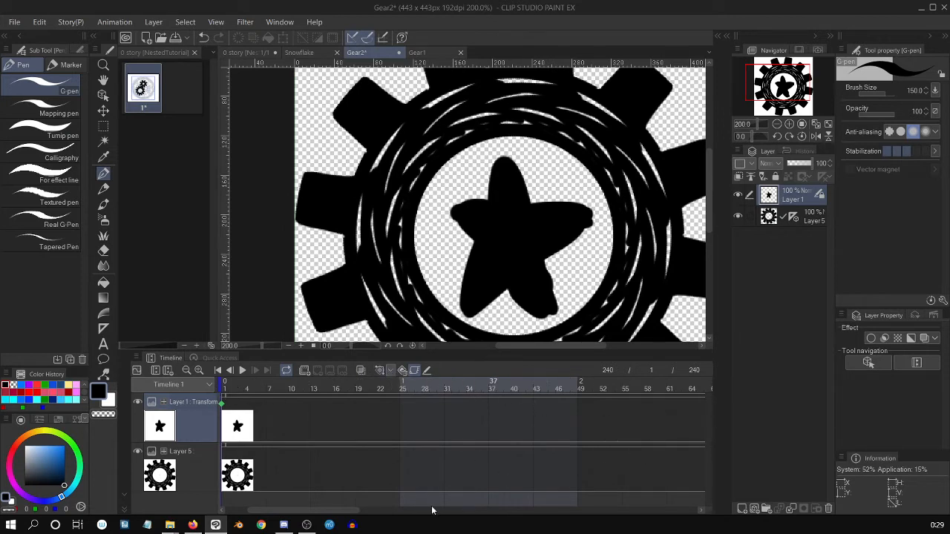
pyautogui.moveTo(312, 510)
pyautogui.mouseDown()
pyautogui.moveTo(643, 511)
pyautogui.moveTo(275, 505)
pyautogui.moveTo(309, 507)
pyautogui.moveTo(300, 510)
pyautogui.mouseUp()
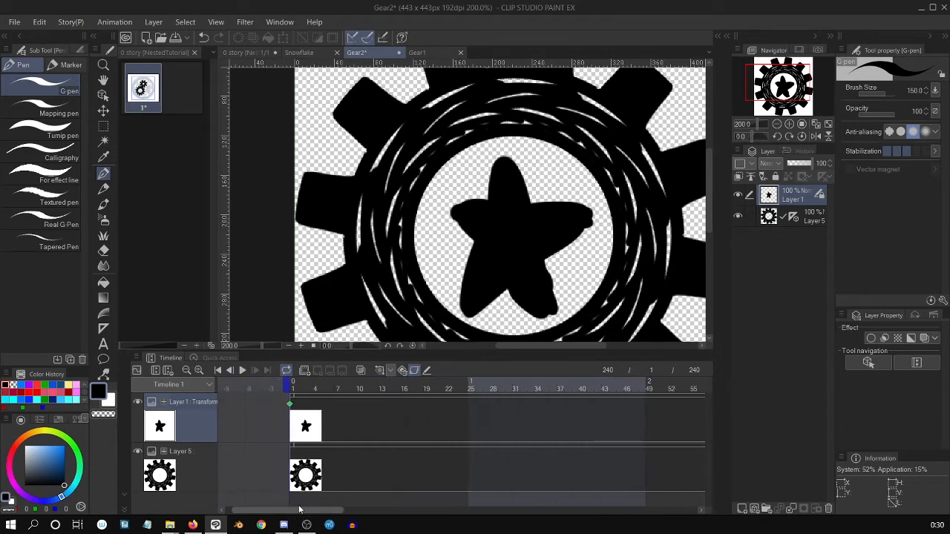
pyautogui.moveTo(305, 388)
pyautogui.mouseDown()
pyautogui.moveTo(579, 408)
pyautogui.moveTo(293, 390)
pyautogui.mouseUp()
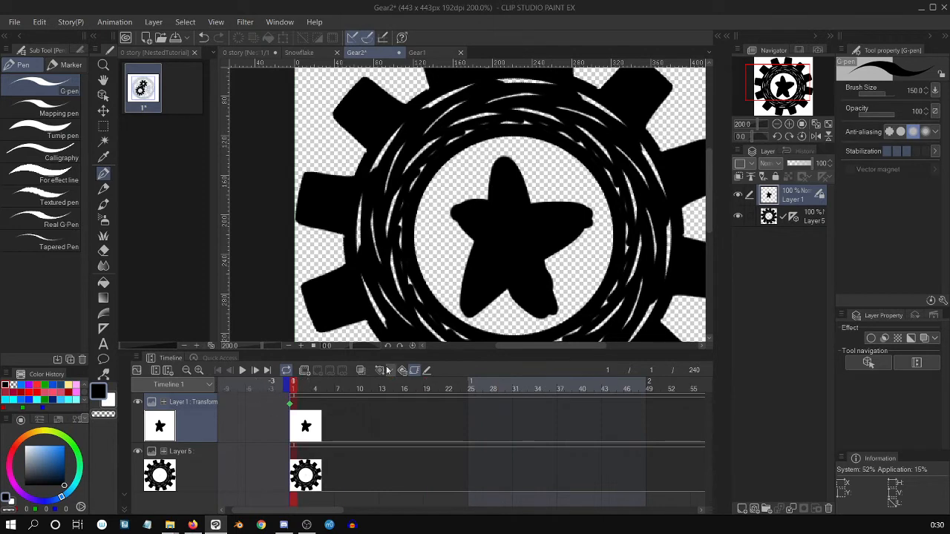
pyautogui.moveTo(341, 512); pyautogui.dragTo(753, 483)
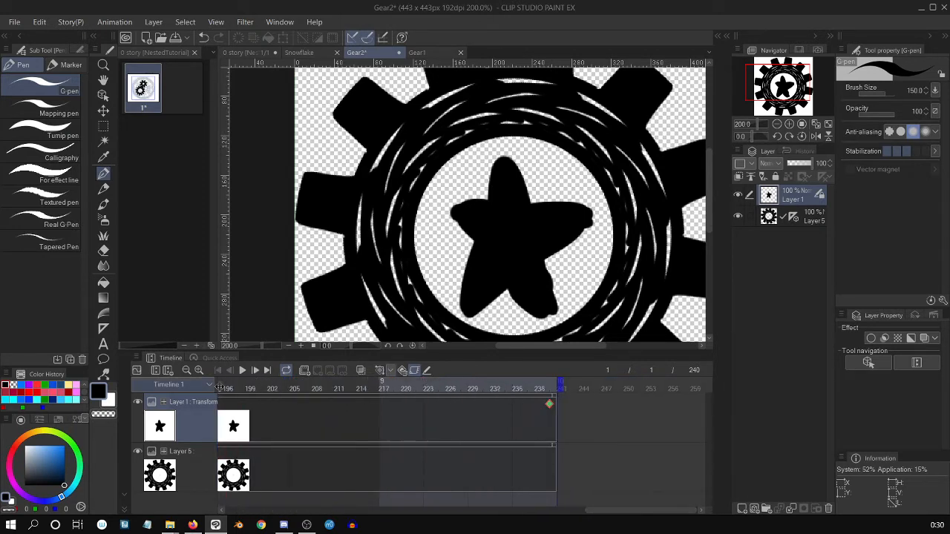
pyautogui.click(556, 389)
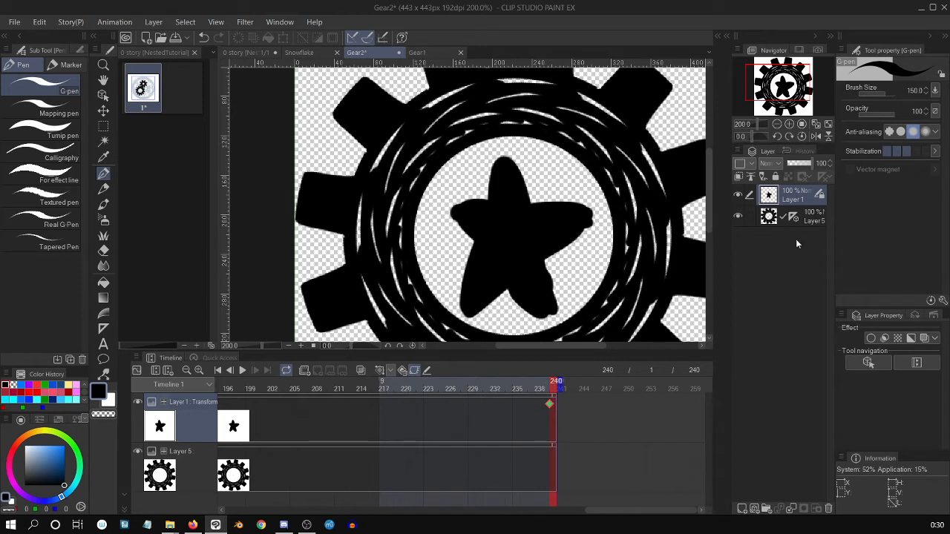
pyautogui.press('o')
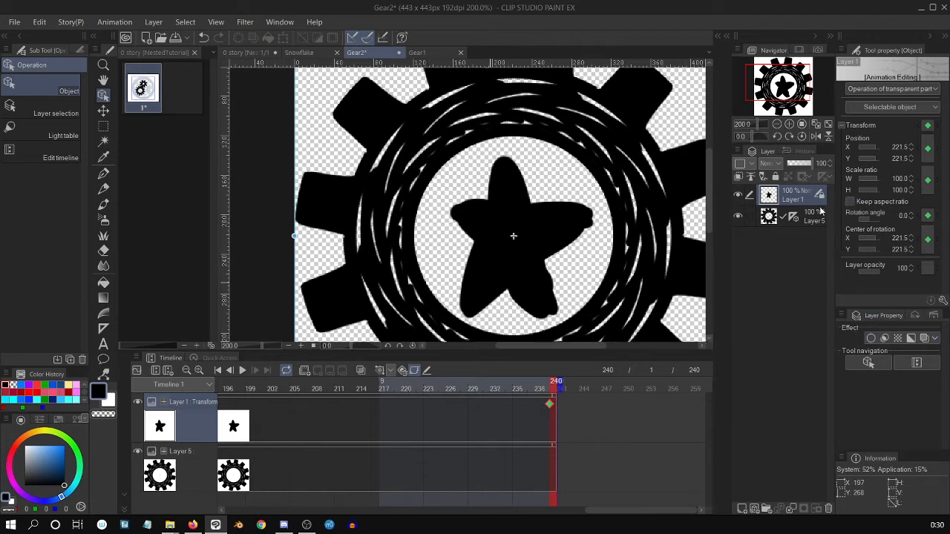
pyautogui.click(897, 178)
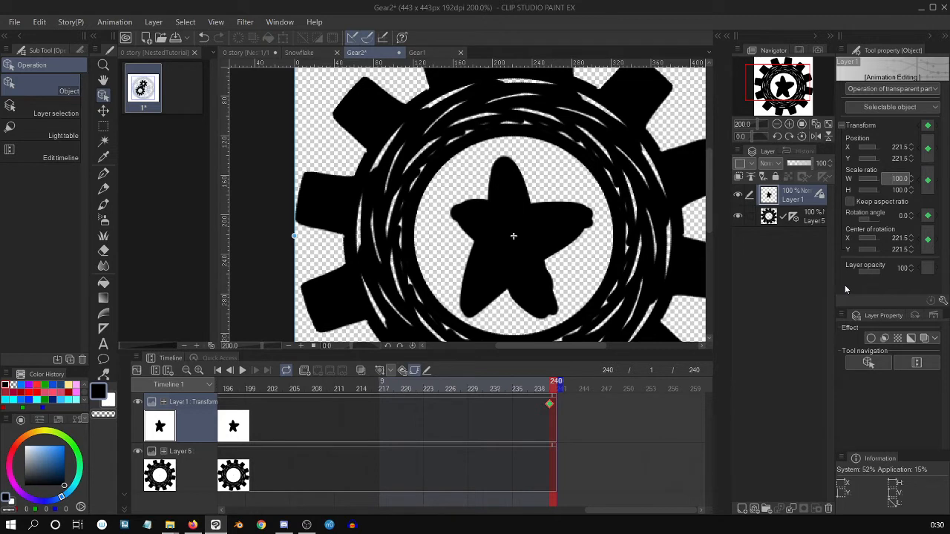
pyautogui.press('Return')
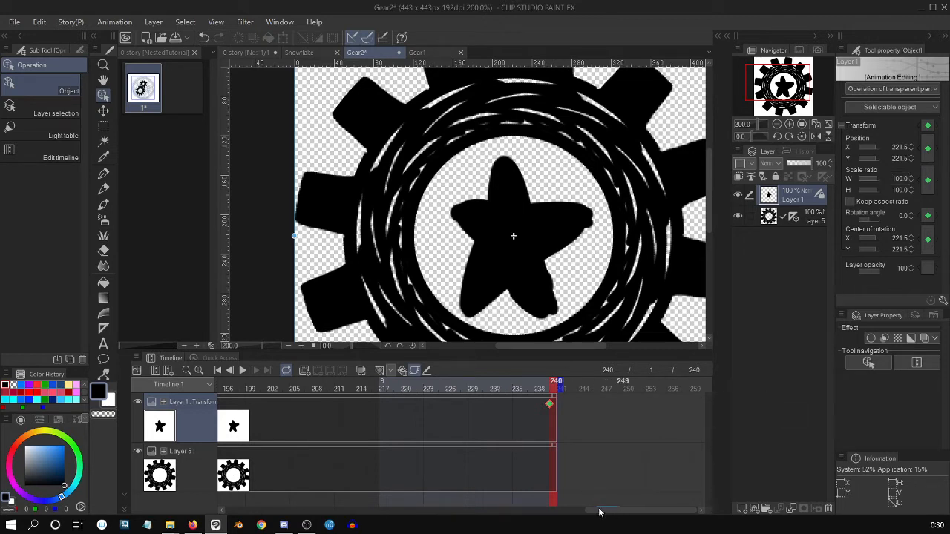
# Step: Change the star layer's keyframe at frame 1 to smooth interpolation
pyautogui.moveTo(599, 511); pyautogui.dragTo(327, 502)
pyautogui.click(521, 388)
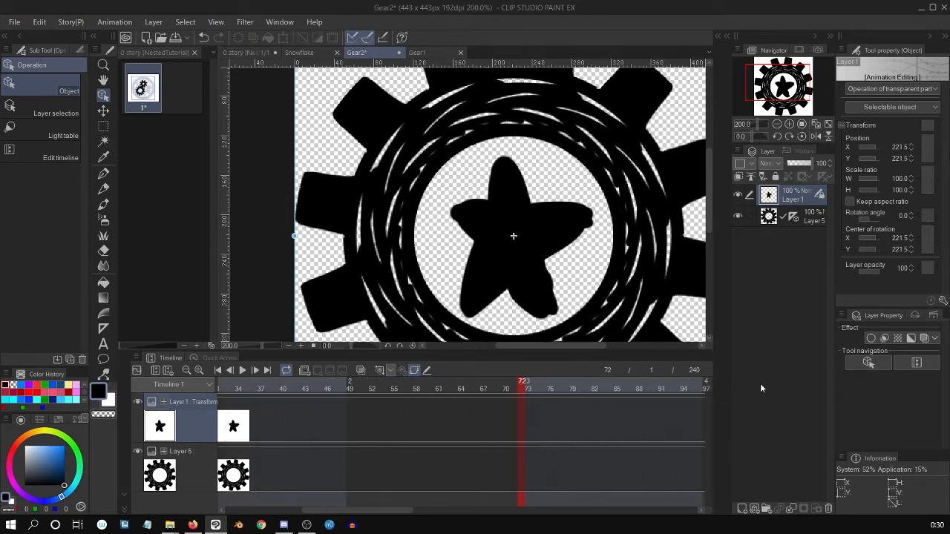
pyautogui.click(391, 370)
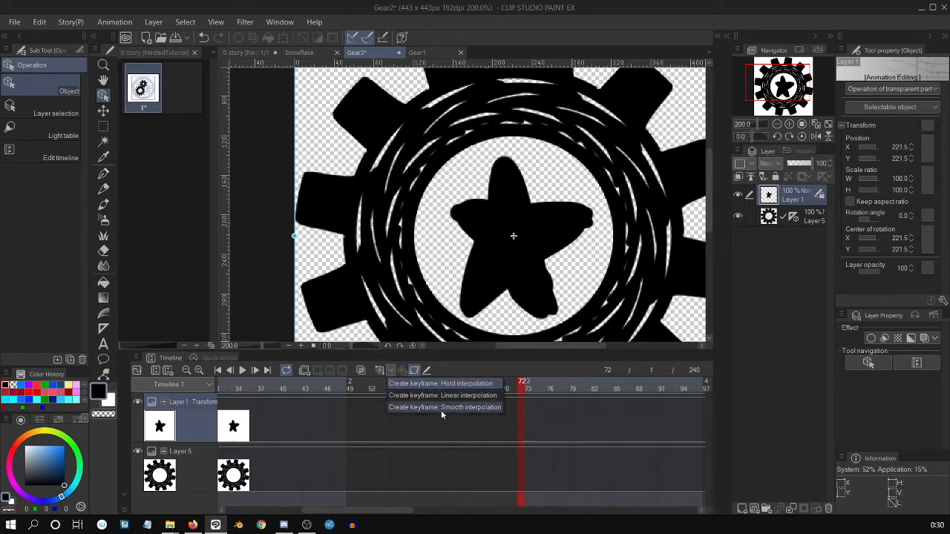
pyautogui.click(483, 396)
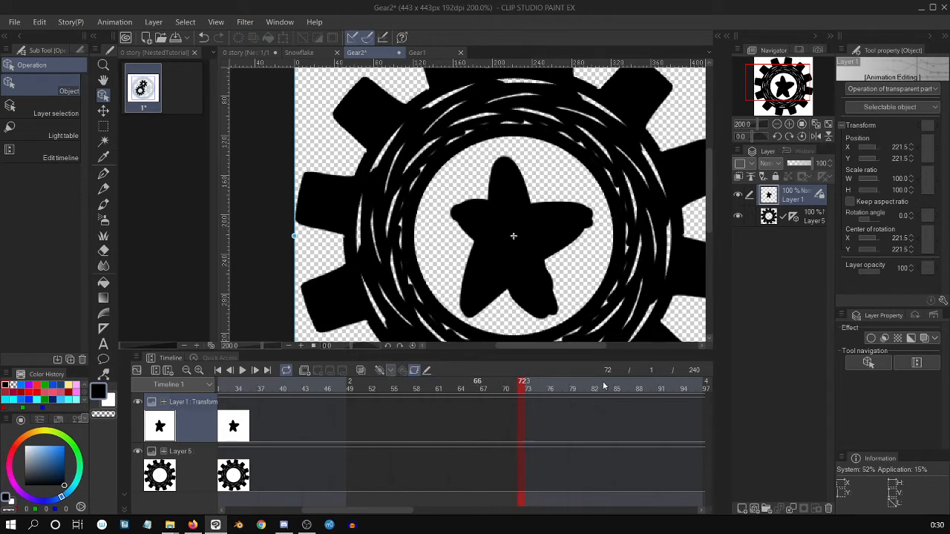
pyautogui.click(391, 370)
pyautogui.click(459, 408)
pyautogui.moveTo(377, 512); pyautogui.dragTo(233, 513)
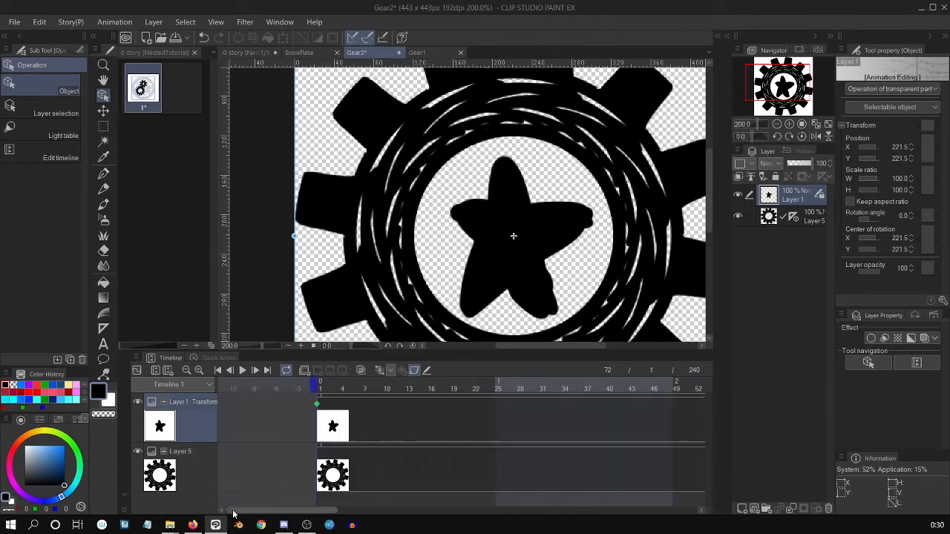
pyautogui.click(322, 387)
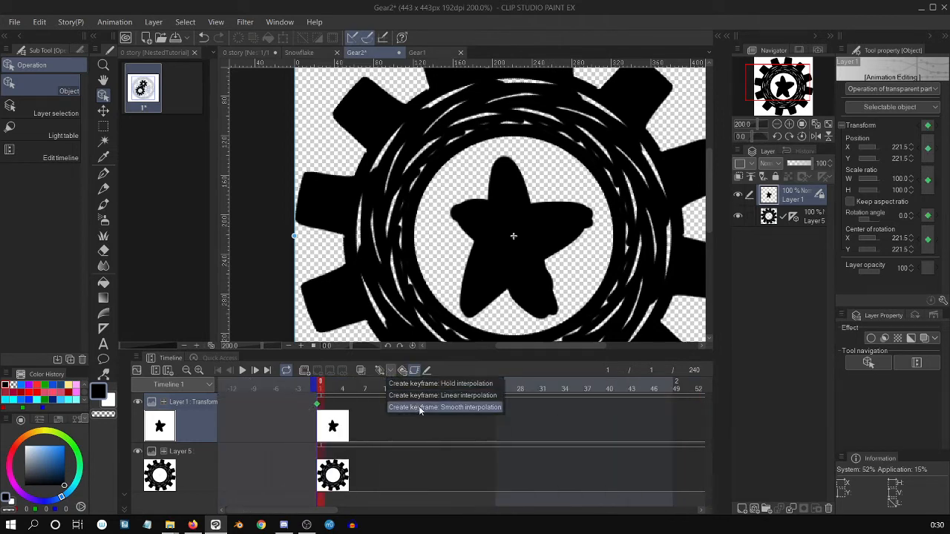
pyautogui.click(420, 405)
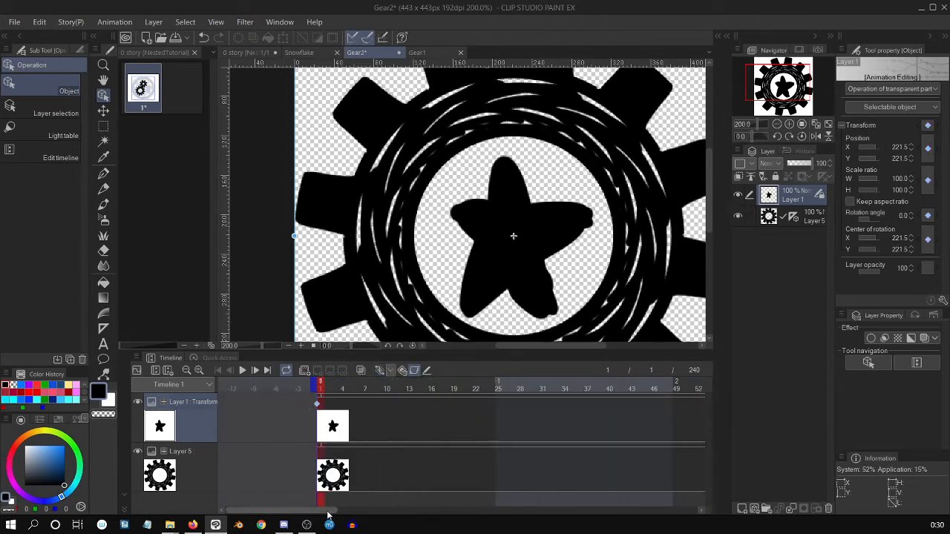
# Step: Add a keyframe at frame 97 on the star layer, set its horizontal scale to -100 to mirror the star, and play the animation
pyautogui.moveTo(326, 510); pyautogui.dragTo(772, 481)
pyautogui.click(552, 386)
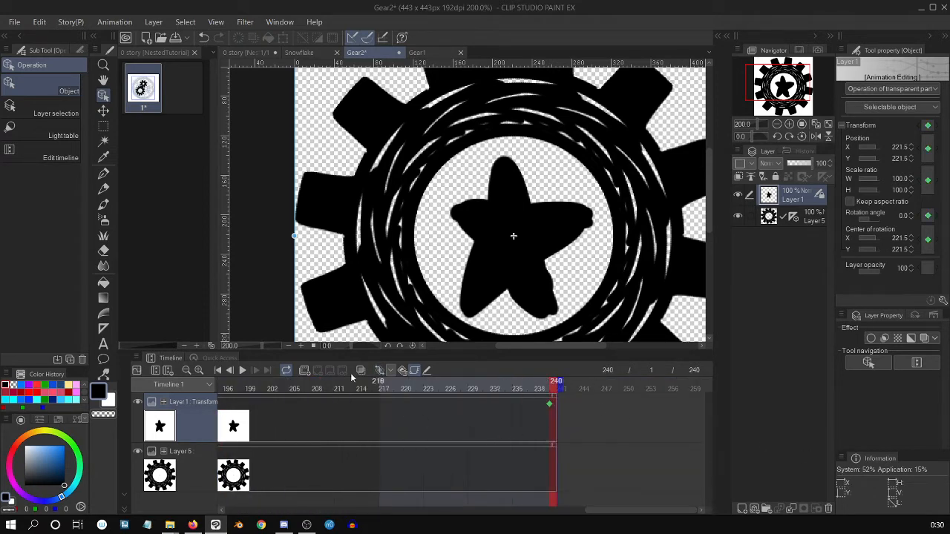
pyautogui.moveTo(643, 511); pyautogui.dragTo(439, 492)
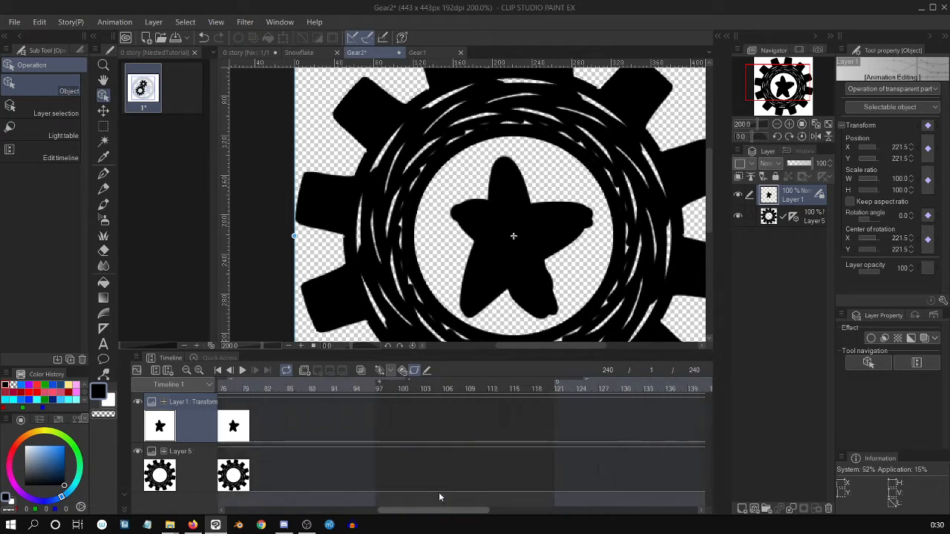
pyautogui.click(434, 384)
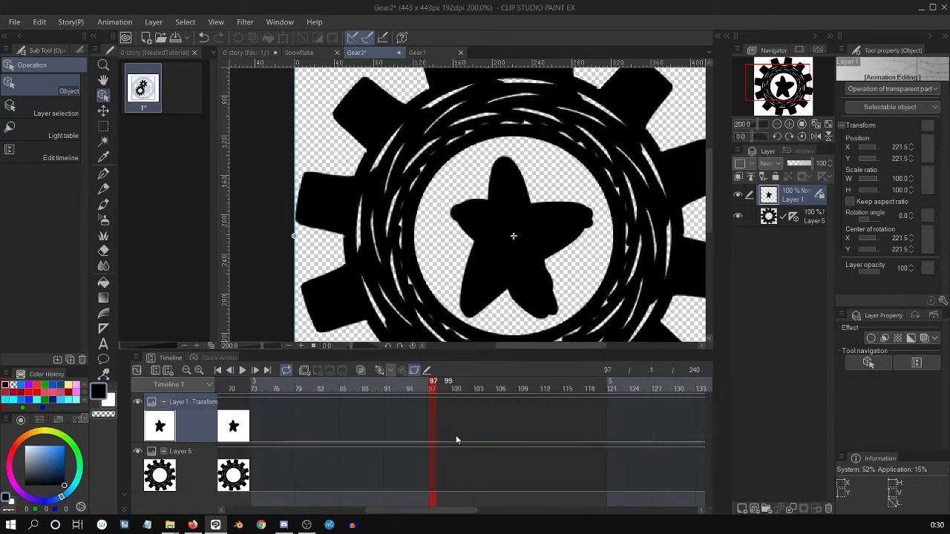
pyautogui.click(379, 370)
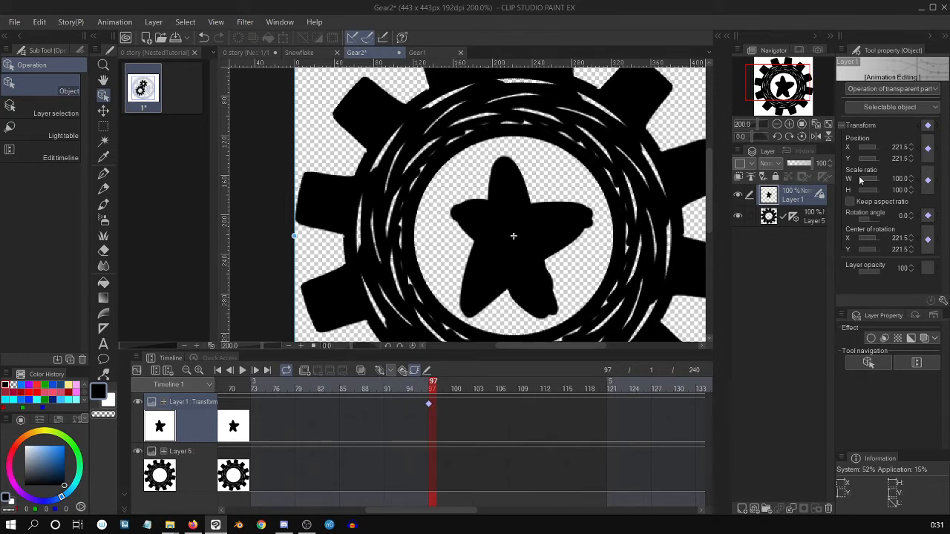
pyautogui.click(899, 179)
pyautogui.click(855, 282)
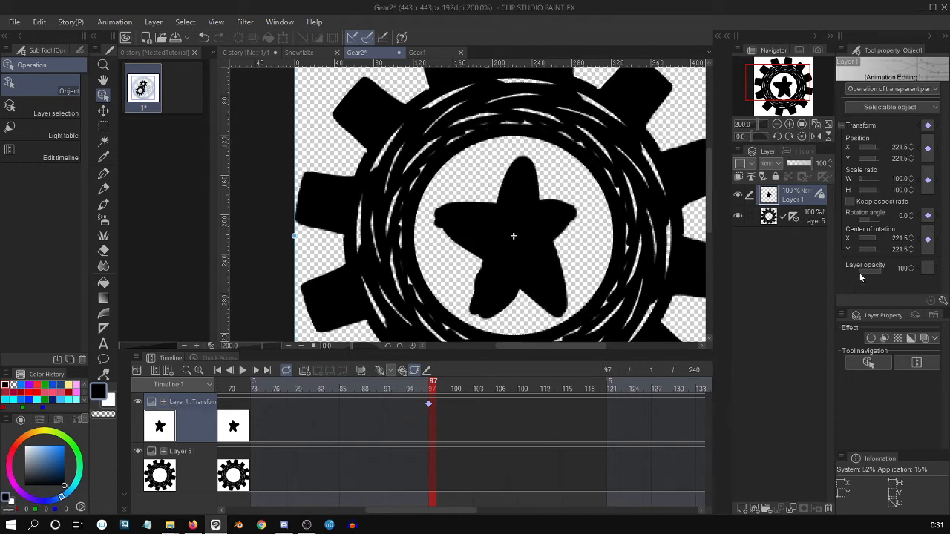
pyautogui.click(218, 370)
pyautogui.click(242, 370)
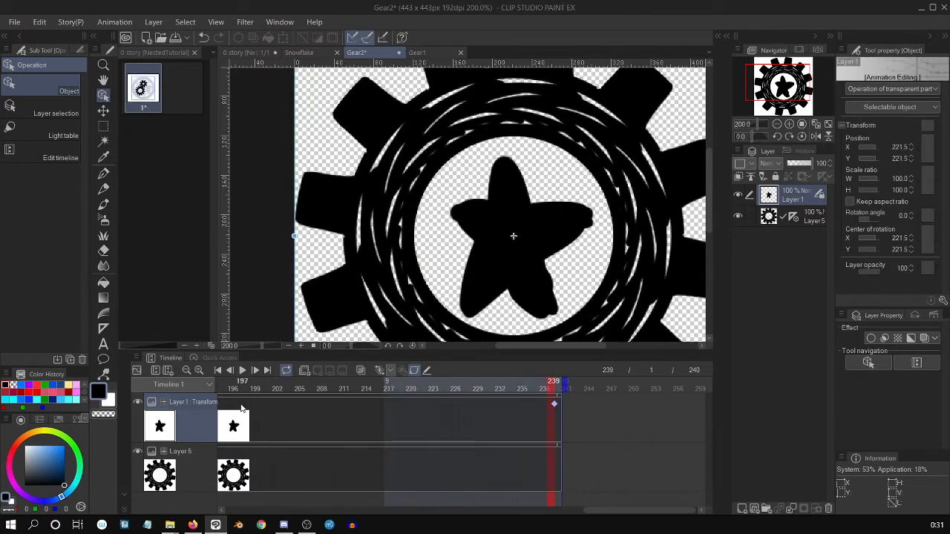
# Step: Save the Gear2 file and return to the main NestedTutorial document so its Gear2 file object updates
pyautogui.click(256, 52)
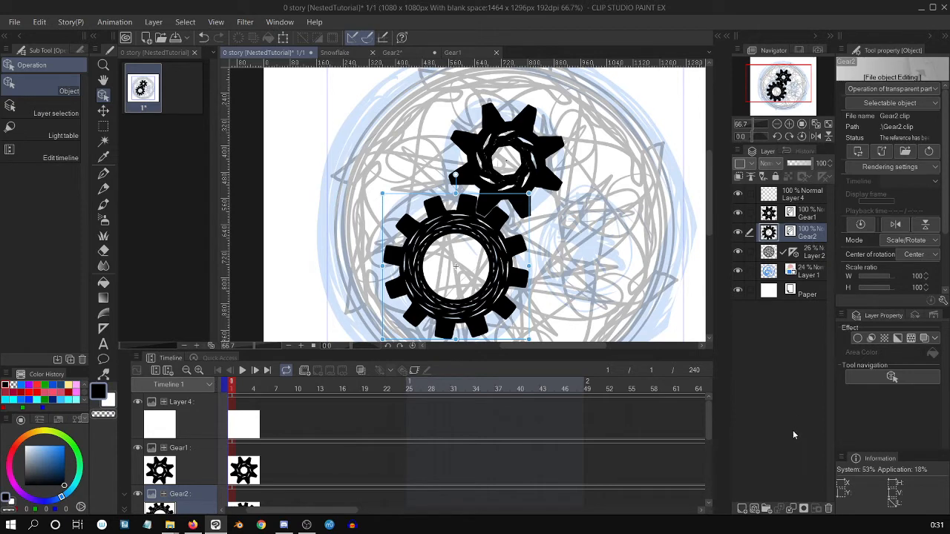
pyautogui.hotkey('ctrl', '+')
pyautogui.hotkey('ctrl', '+')
pyautogui.hotkey('ctrl', '+')
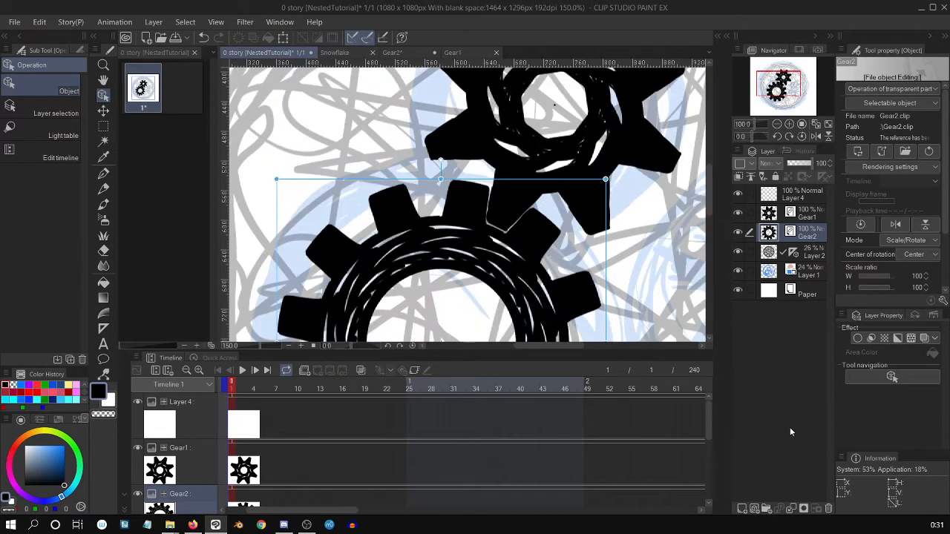
pyautogui.hotkey('ctrl', '-')
pyautogui.hotkey('ctrl', '-')
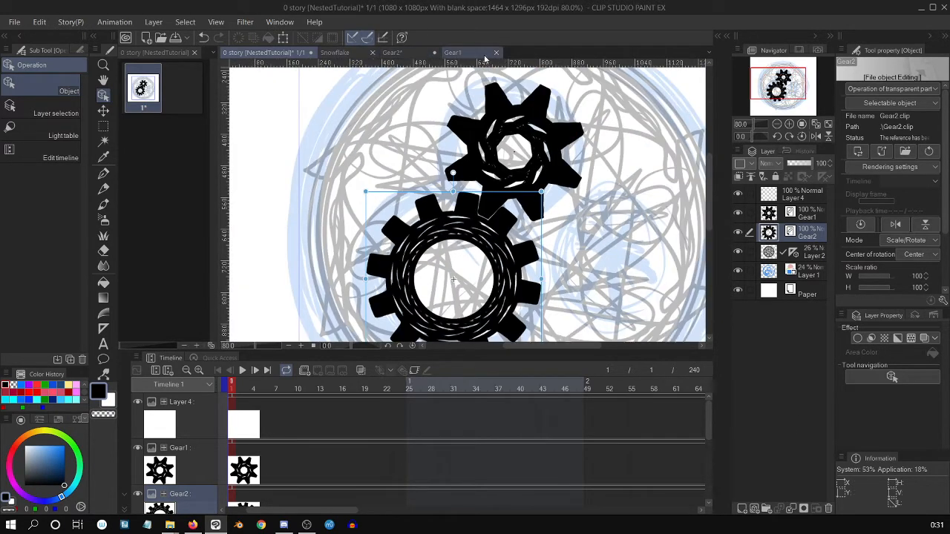
pyautogui.click(407, 53)
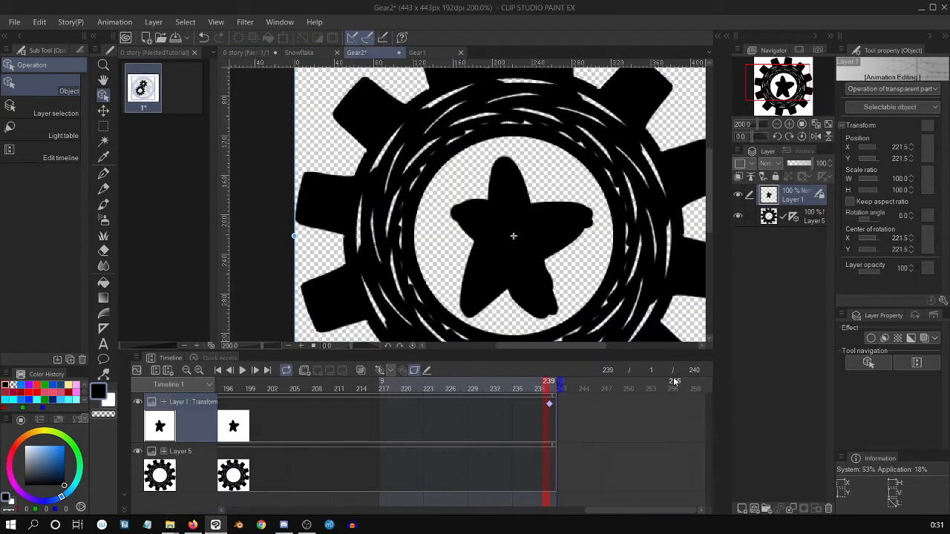
pyautogui.click(256, 53)
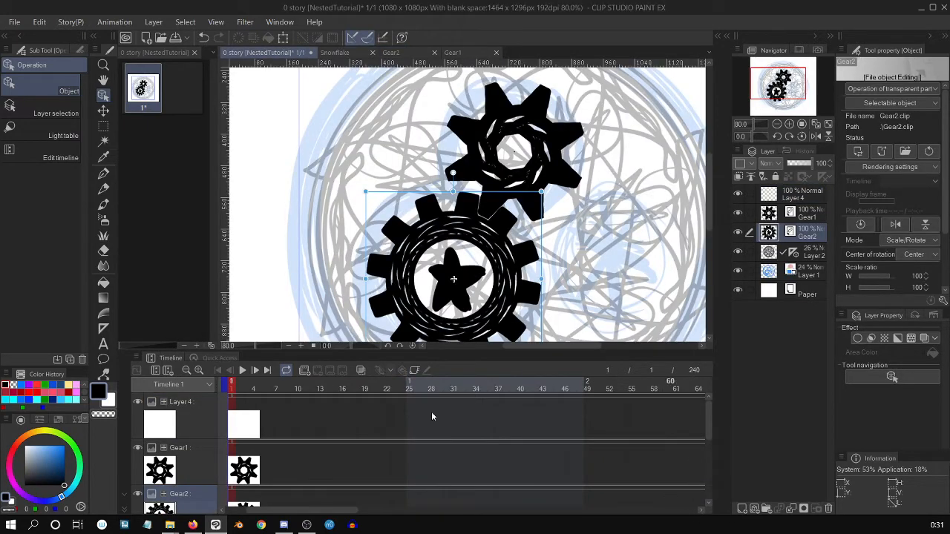
# Step: Play the main document's animation to check the star inside Gear2, and return to the first frame
pyautogui.click(243, 370)
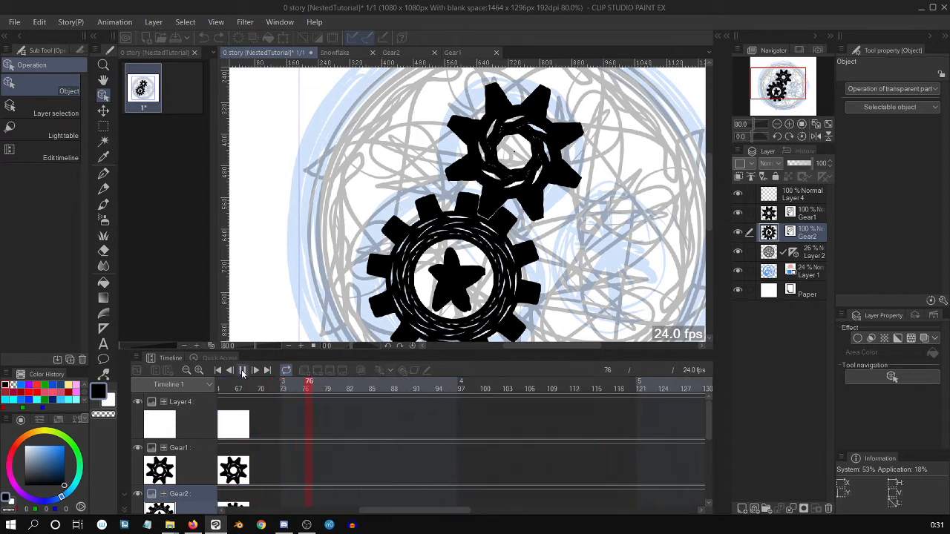
pyautogui.click(243, 371)
pyautogui.click(219, 370)
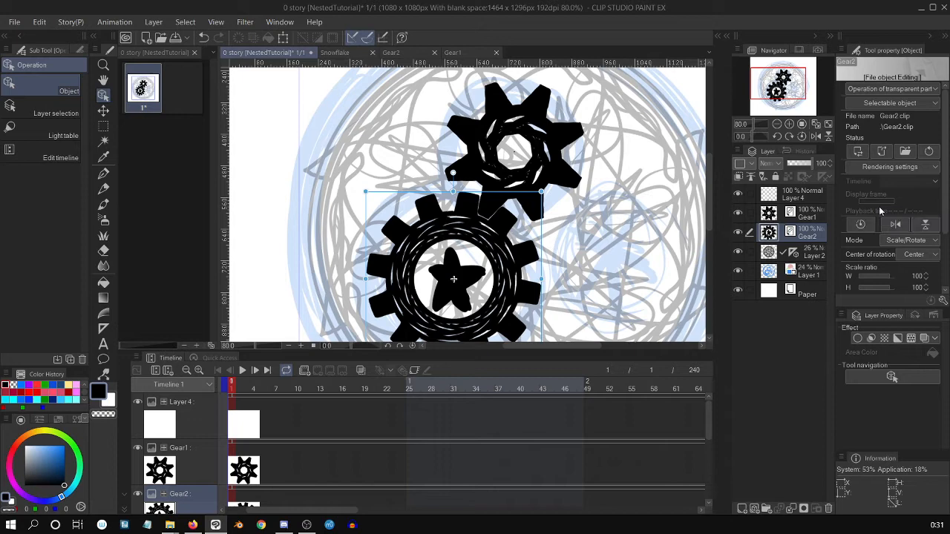
# Step: Check the program's version information
pyautogui.rightClick(812, 235)
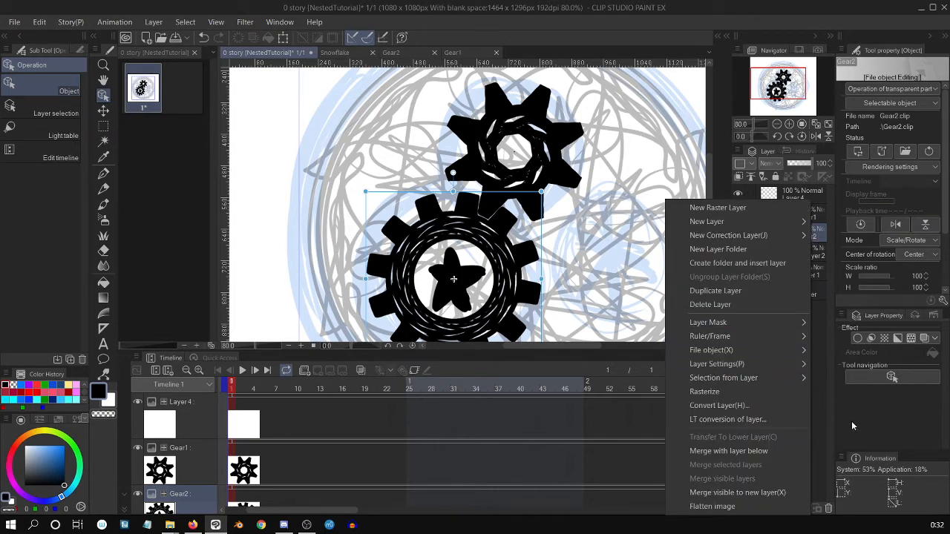
pyautogui.click(831, 427)
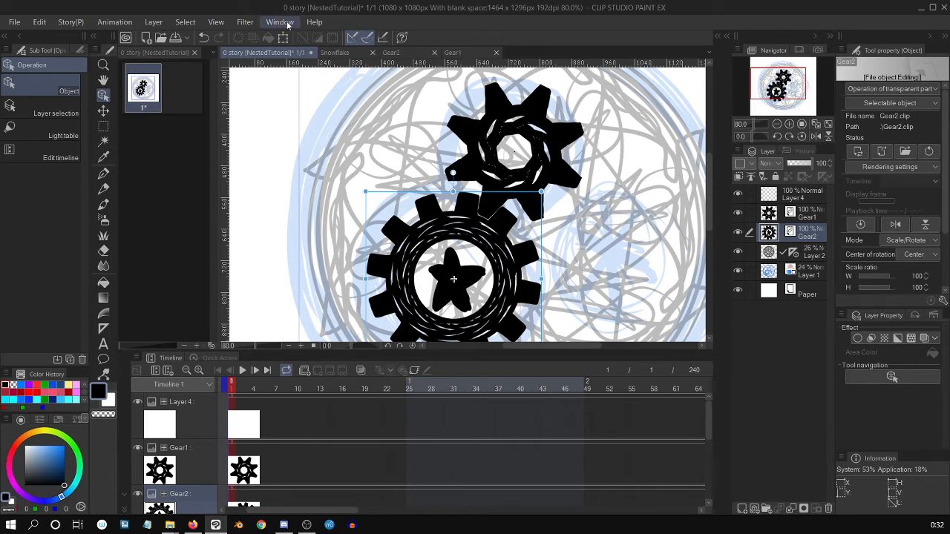
pyautogui.click(314, 22)
pyautogui.click(415, 155)
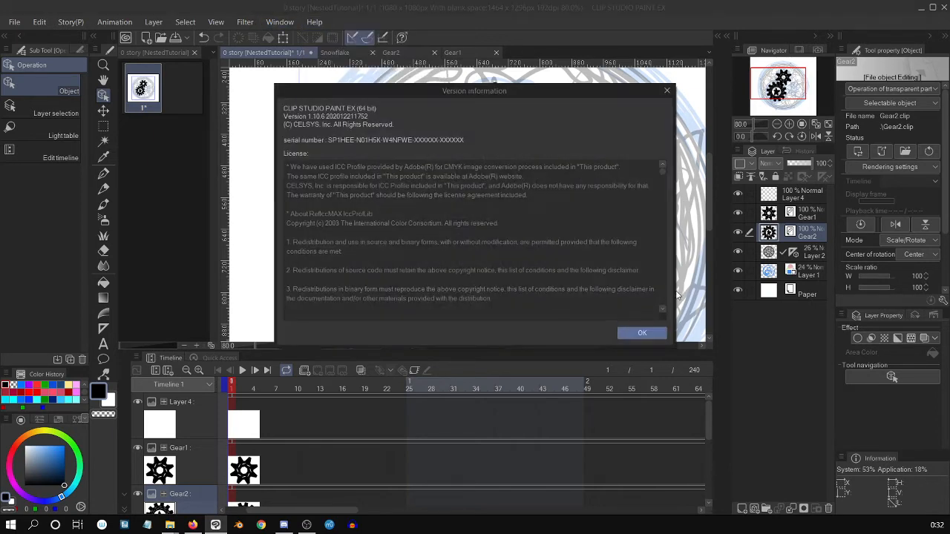
pyautogui.click(642, 333)
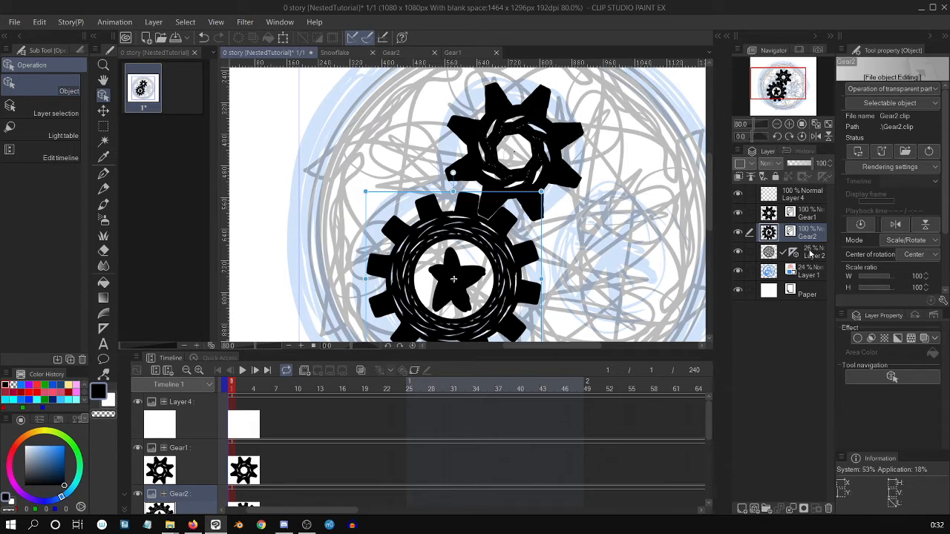
# Step: Convert the star layer in the Gear2 file to a file object saved as Star, and open the Star file
pyautogui.click(408, 55)
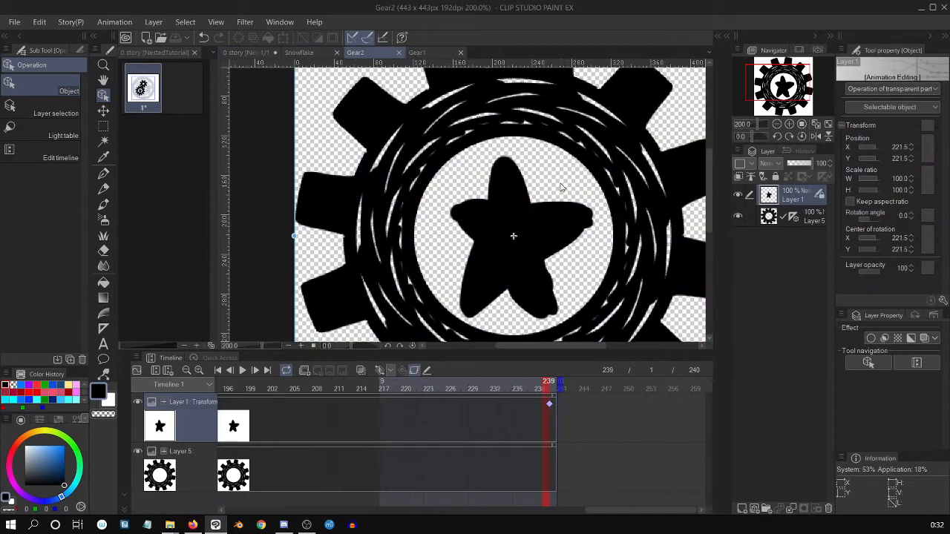
pyautogui.rightClick(802, 198)
pyautogui.press('Escape')
pyautogui.rightClick(800, 198)
pyautogui.moveTo(878, 345)
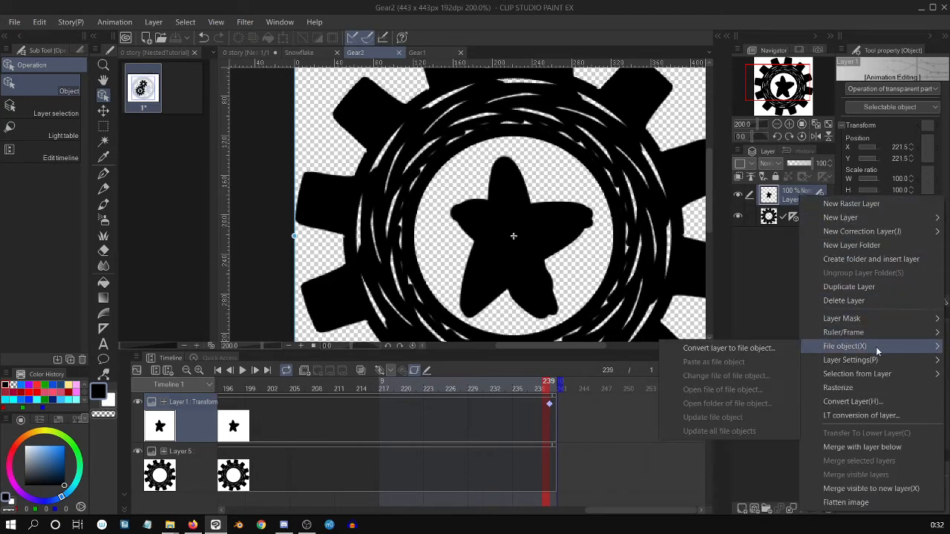
pyautogui.click(765, 348)
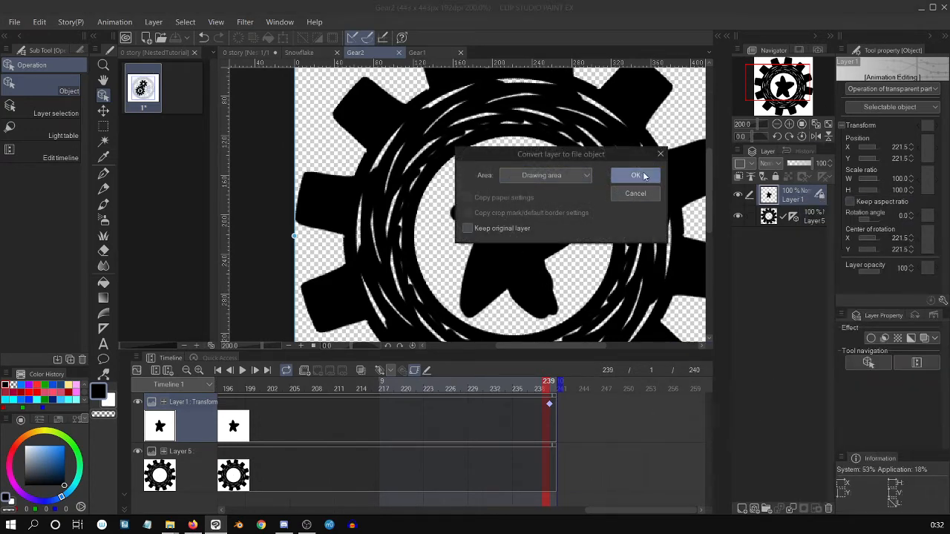
pyautogui.press('Return')
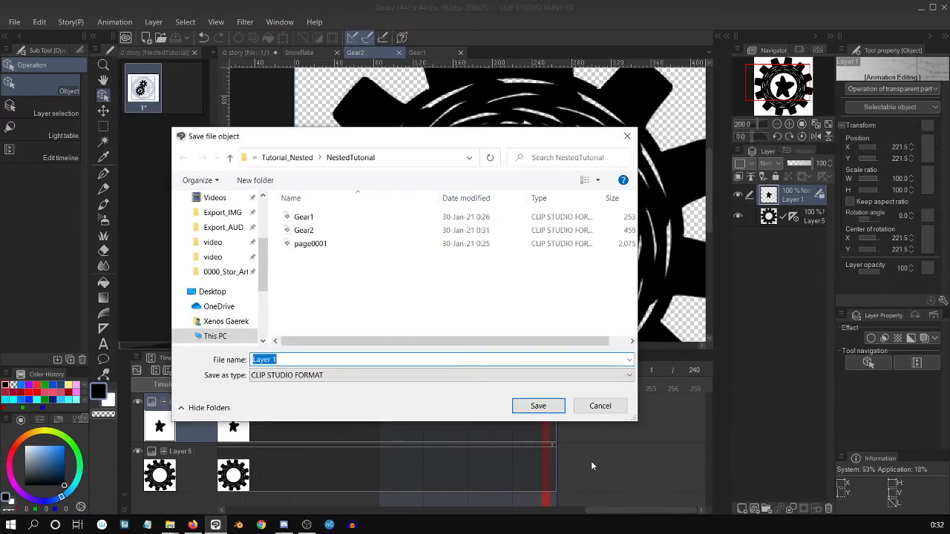
pyautogui.write('Star')
pyautogui.press('Return')
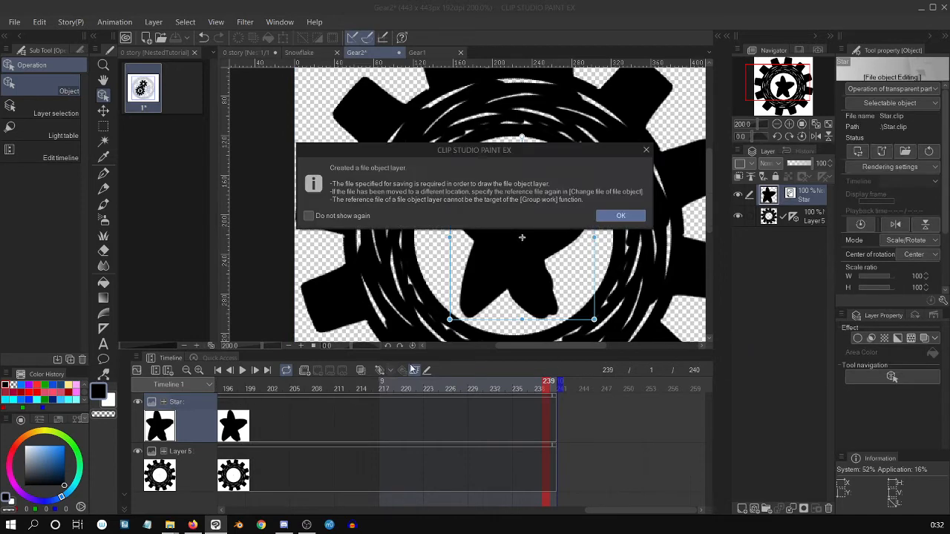
pyautogui.click(621, 216)
pyautogui.moveTo(657, 514); pyautogui.dragTo(700, 479)
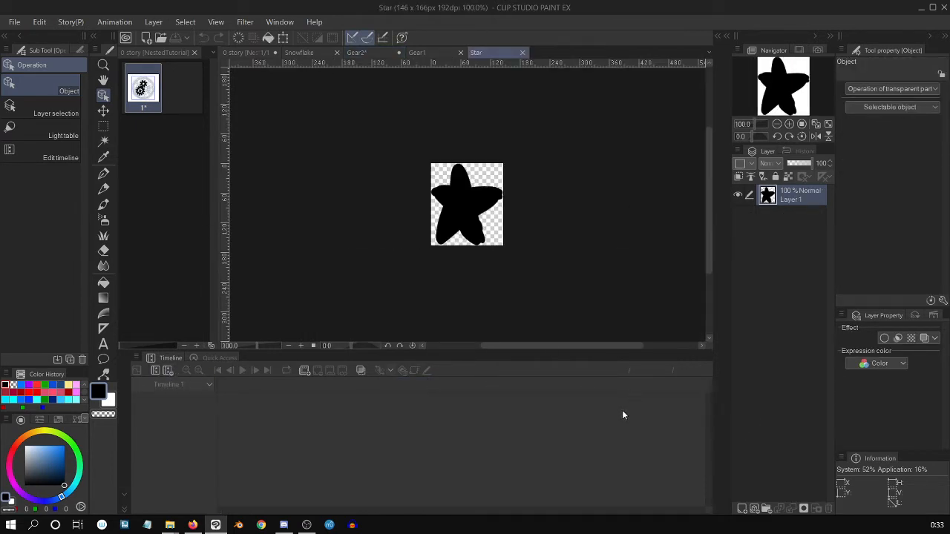
# Step: Import Gear2 from the NestedTutorial folder into the main document as a new file object above Layer 2
pyautogui.click(251, 52)
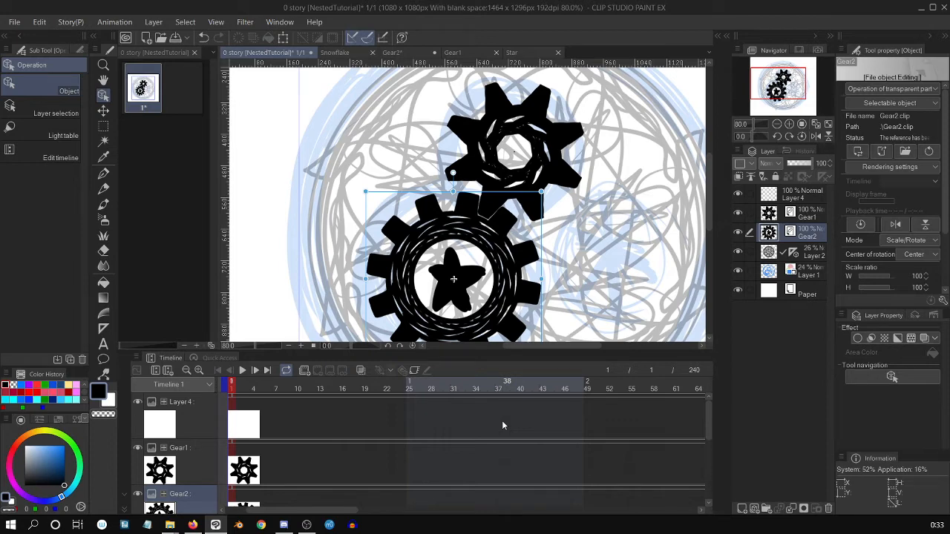
pyautogui.click(628, 288)
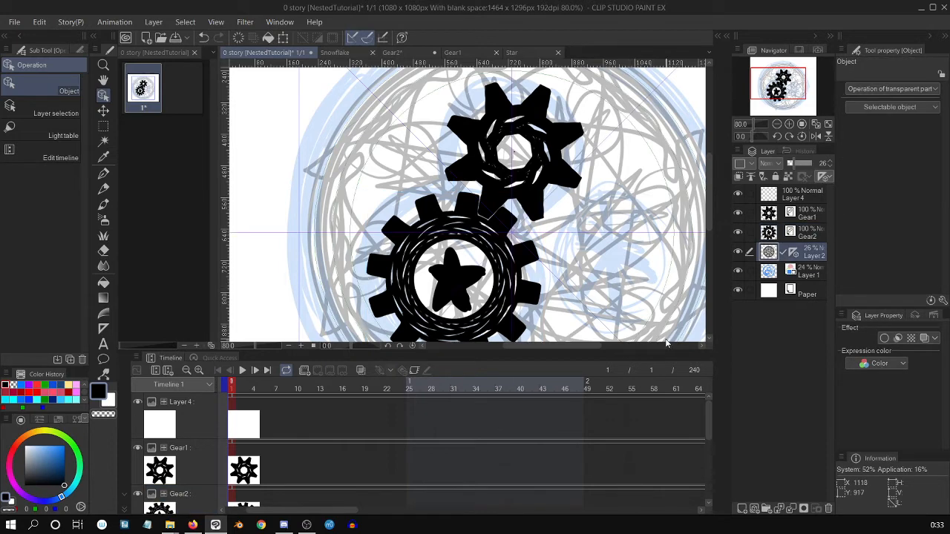
pyautogui.click(15, 23)
pyautogui.moveTo(155, 198)
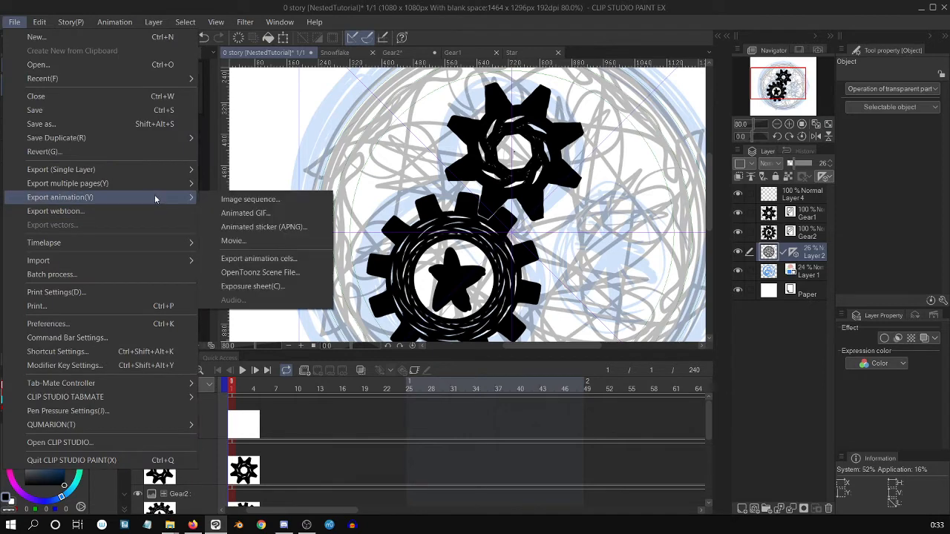
pyautogui.moveTo(150, 256)
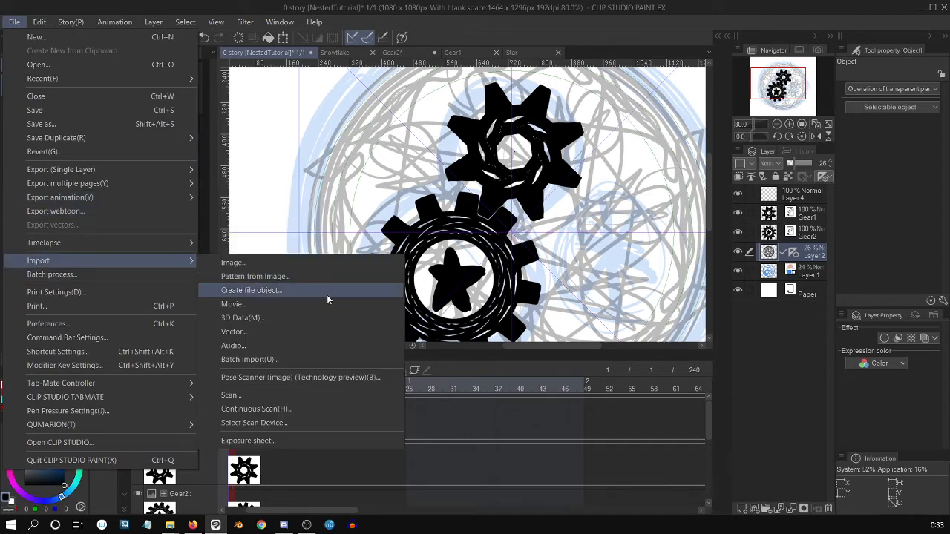
pyautogui.click(327, 294)
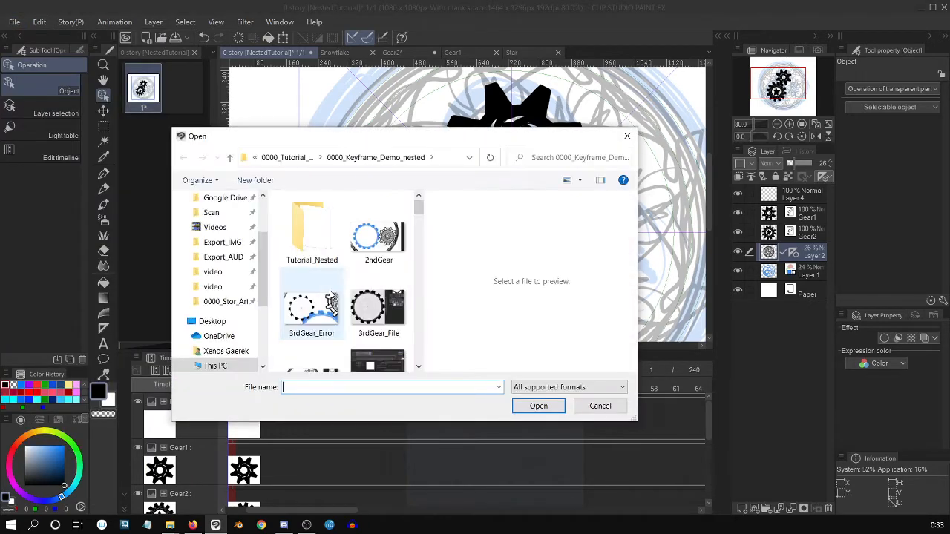
pyautogui.doubleClick(320, 236)
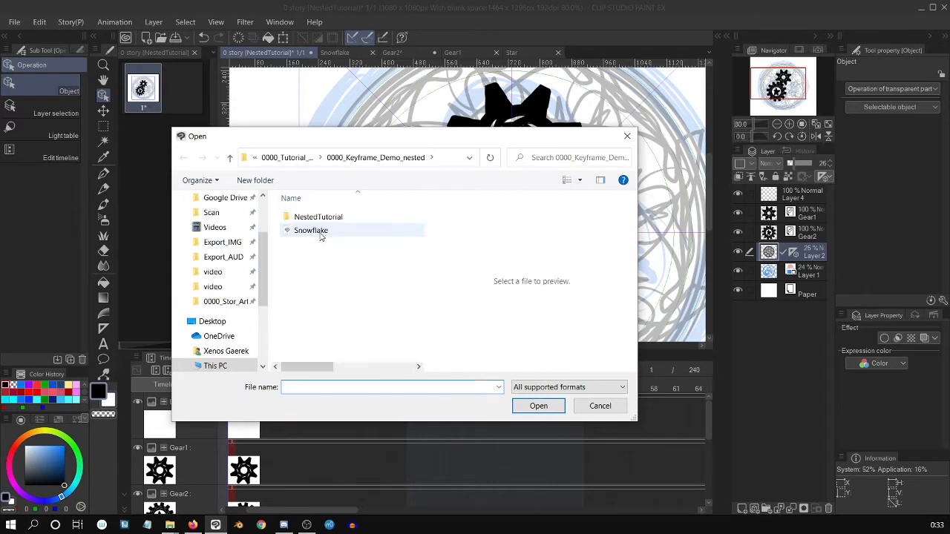
pyautogui.doubleClick(355, 217)
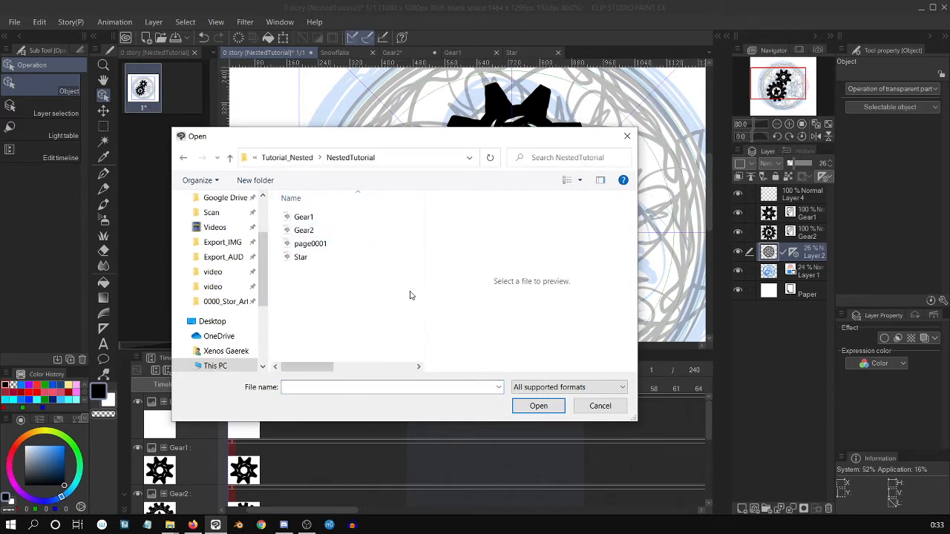
pyautogui.click(382, 231)
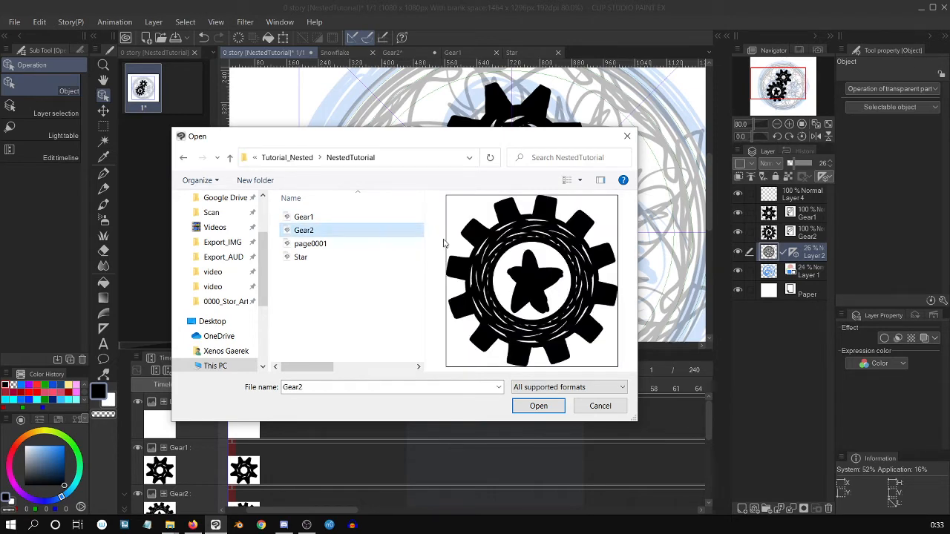
pyautogui.click(539, 406)
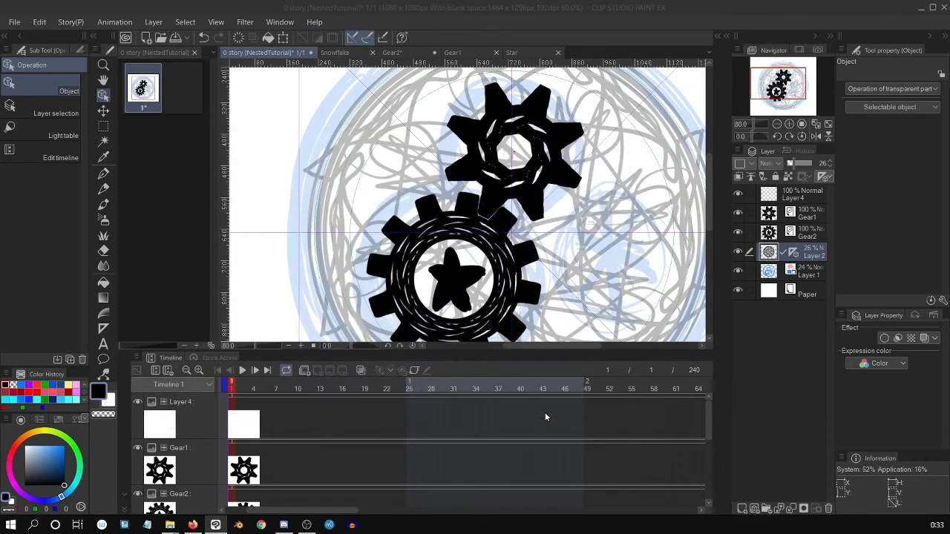
pyautogui.click(621, 218)
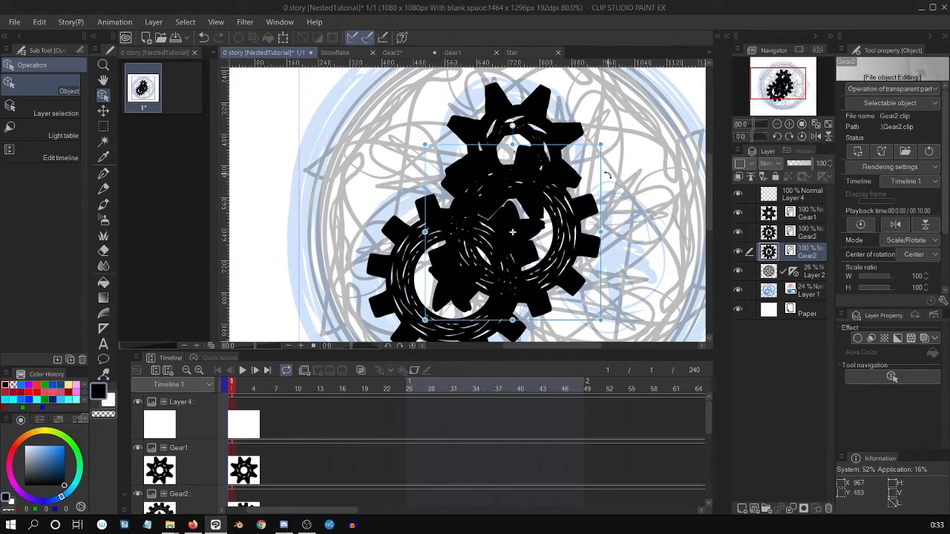
# Step: Move the newly imported Gear2 over the original one and apply a blue layer color to the original Gear2 layer
pyautogui.scroll(2, 603, 194)
pyautogui.moveTo(605, 211); pyautogui.dragTo(511, 271)
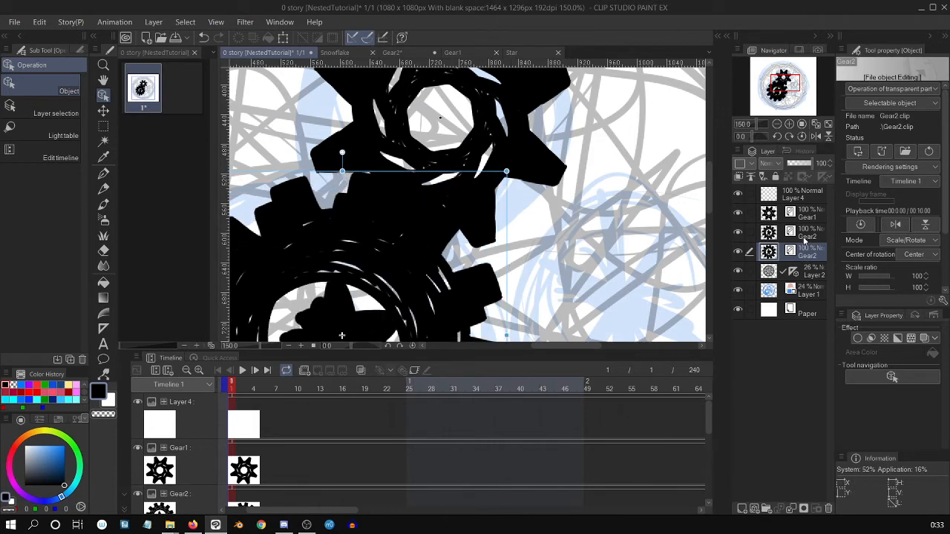
pyautogui.click(807, 237)
pyautogui.click(925, 338)
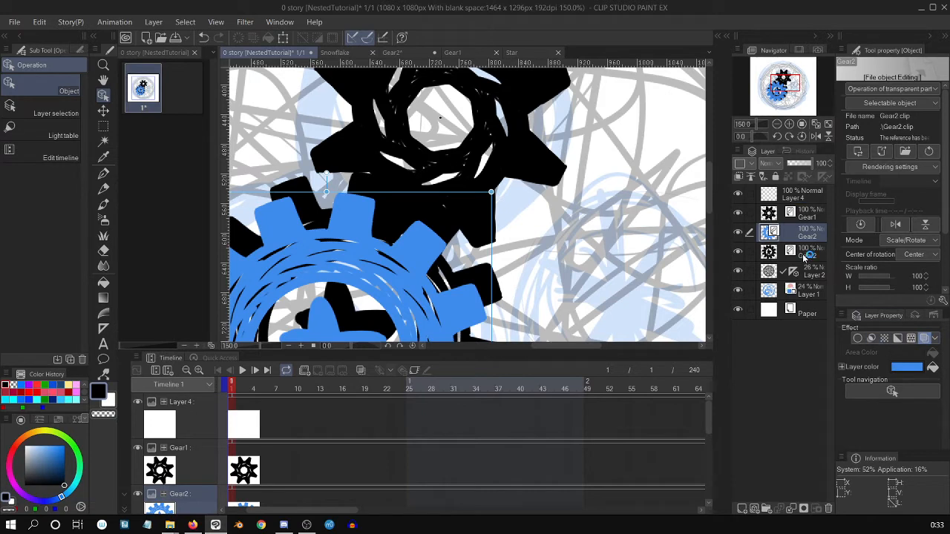
# Step: Nudge the new Gear2 so its teeth line up exactly with the blue original Gear2 underneath
pyautogui.moveTo(805, 254); pyautogui.dragTo(791, 233)
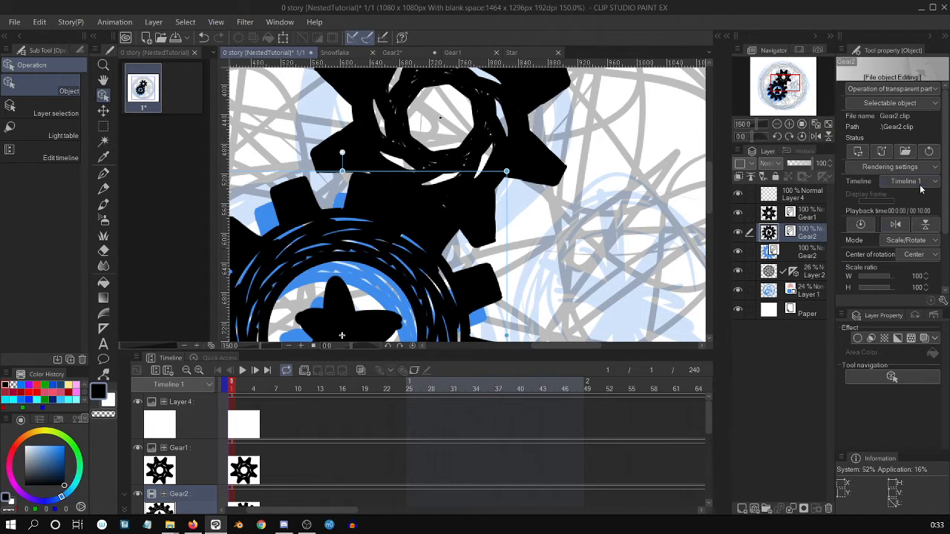
pyautogui.click(809, 251)
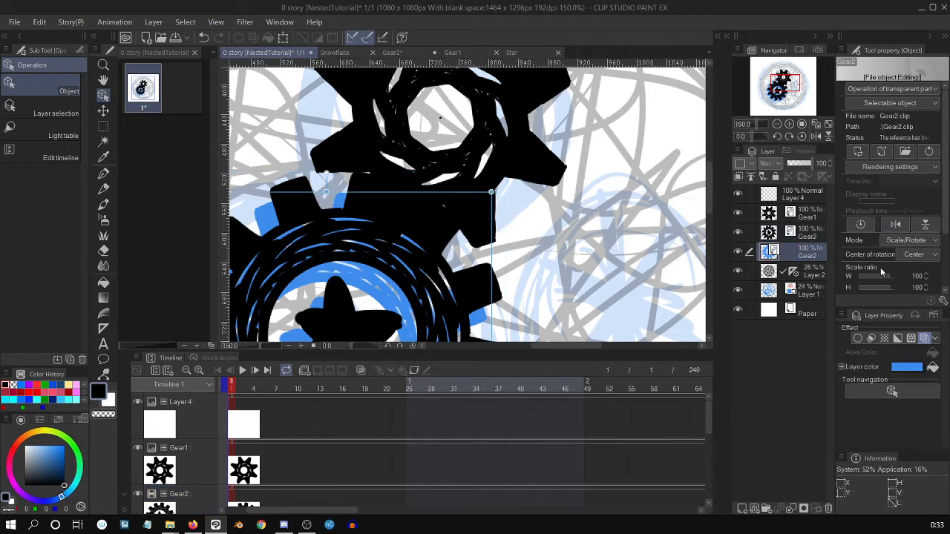
pyautogui.click(811, 236)
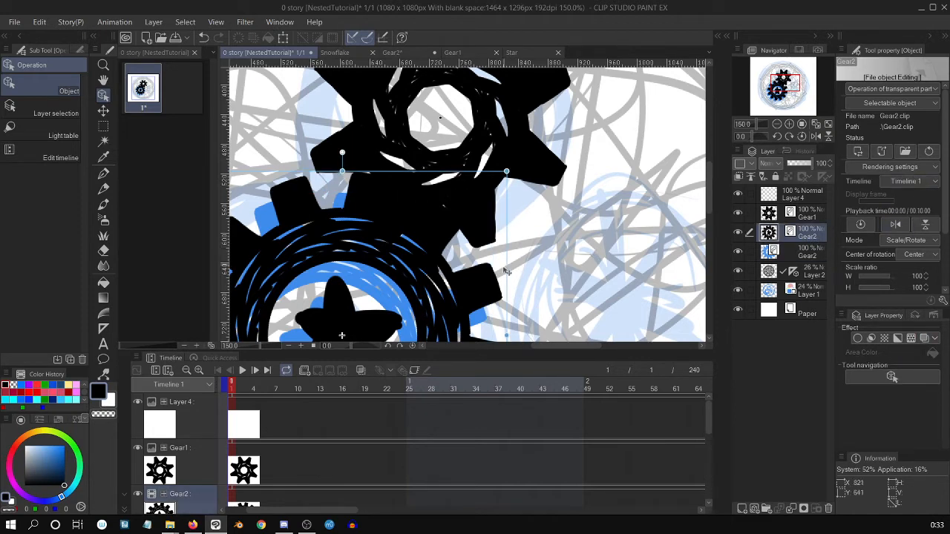
pyautogui.moveTo(509, 269); pyautogui.dragTo(497, 282)
pyautogui.scroll(5, 497, 282)
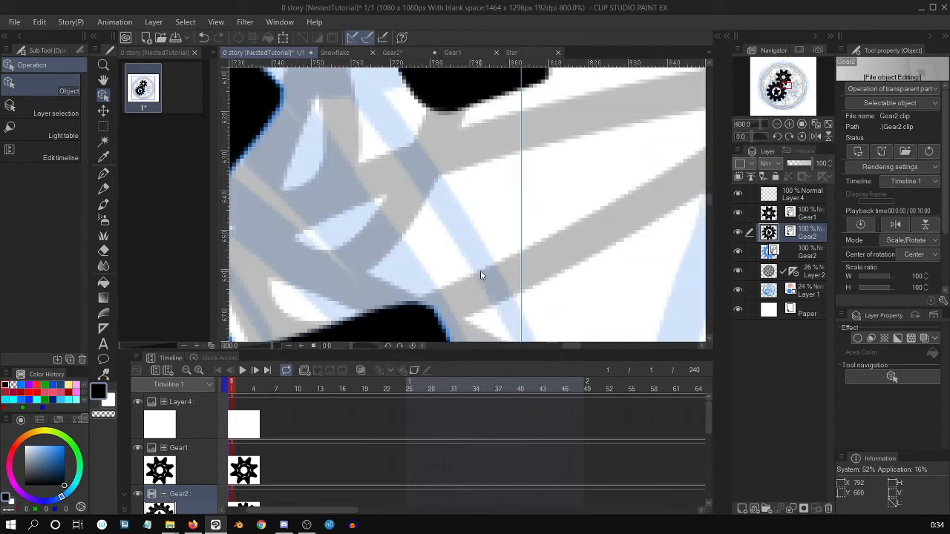
pyautogui.moveTo(571, 346); pyautogui.dragTo(551, 346)
pyautogui.scroll(-2, 561, 341)
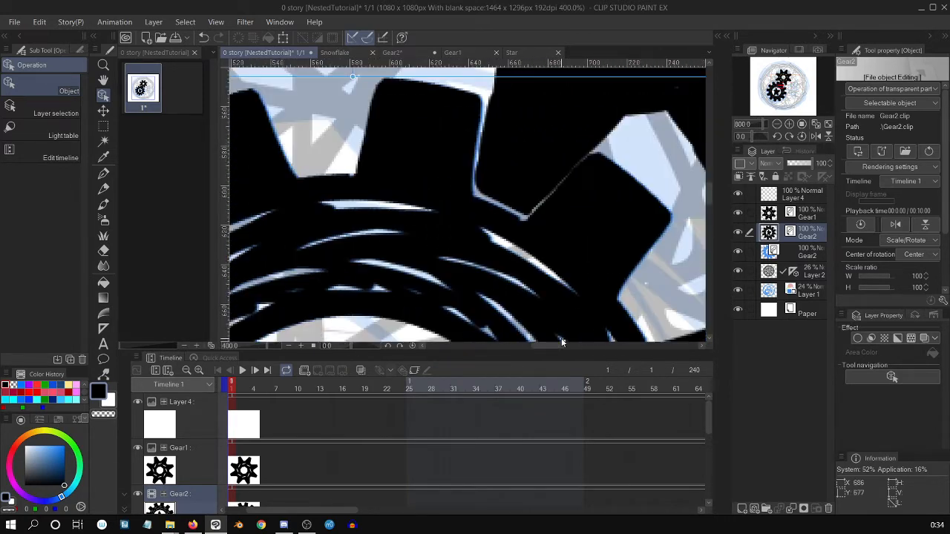
pyautogui.moveTo(635, 213); pyautogui.dragTo(636, 212)
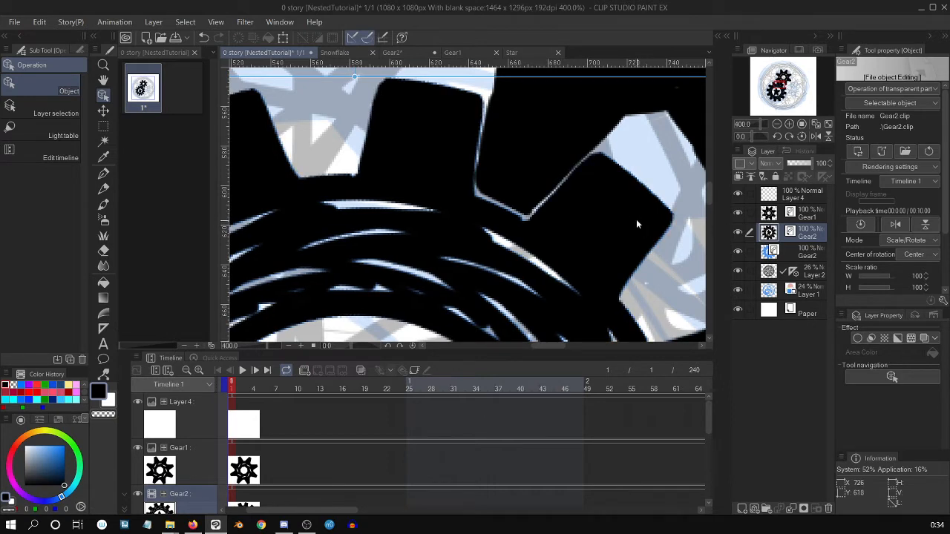
pyautogui.moveTo(631, 216); pyautogui.dragTo(634, 214)
pyautogui.scroll(-4, 643, 231)
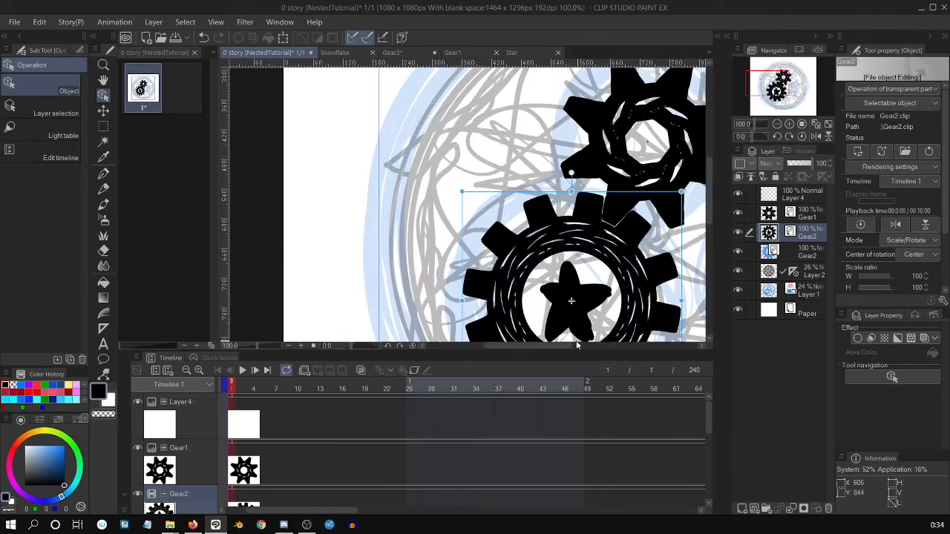
# Step: Play the main document's animation and stop it after checking both gears
pyautogui.moveTo(584, 349); pyautogui.dragTo(593, 349)
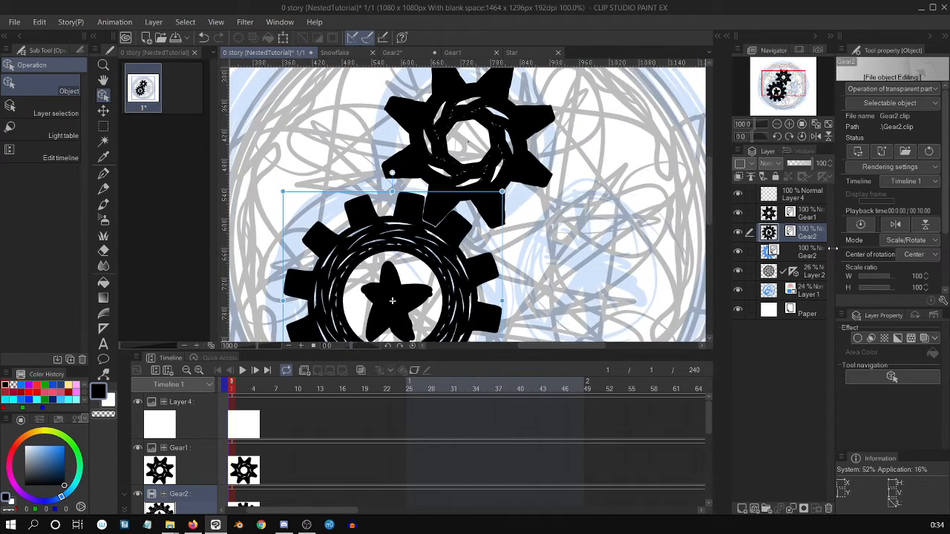
pyautogui.click(242, 370)
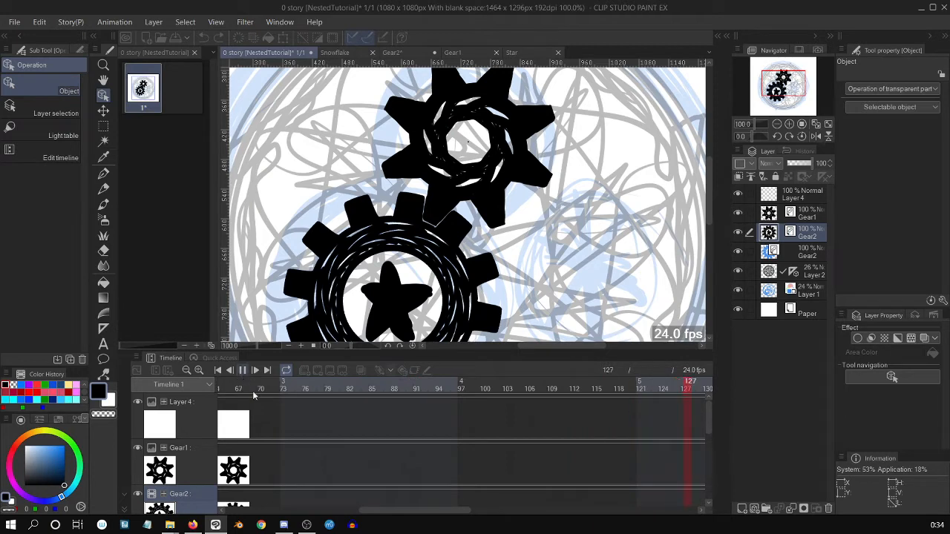
pyautogui.click(242, 369)
# Step: Close the Star file and switch to the Gear2 file
pyautogui.click(525, 54)
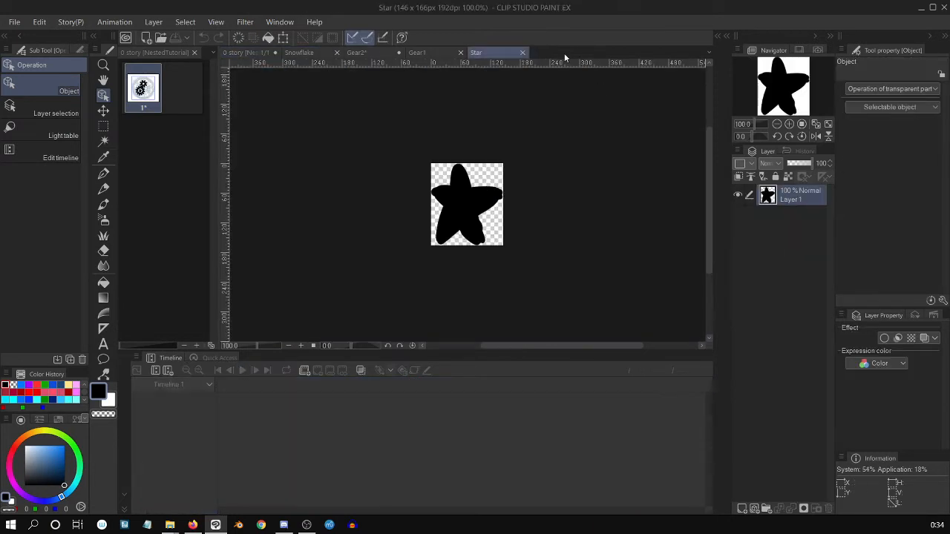
pyautogui.hotkey('ctrl', 'w')
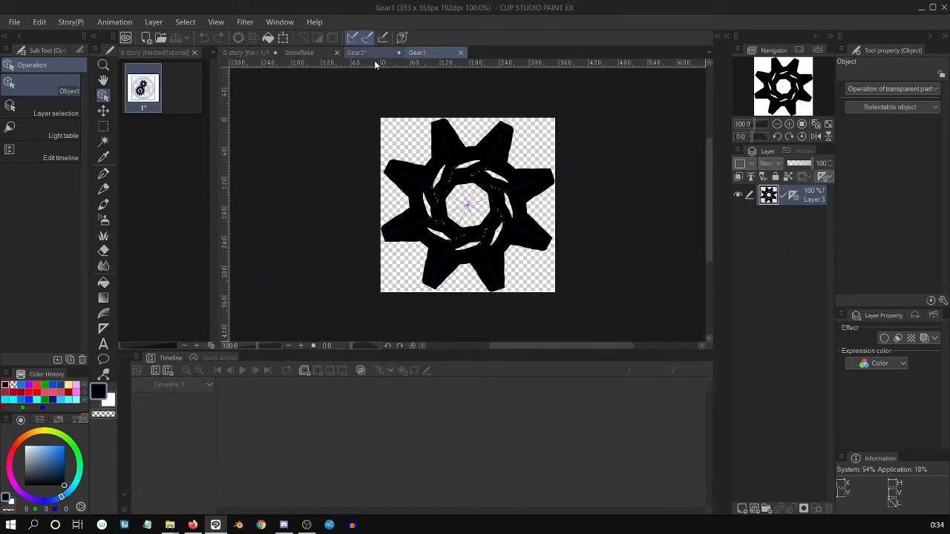
pyautogui.click(375, 56)
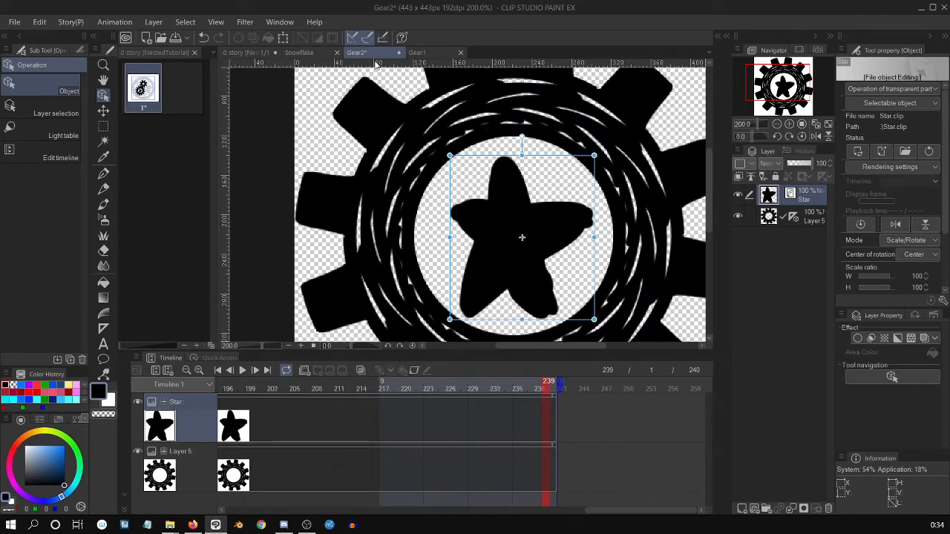
# Step: Undo the star's conversion to a file object in Gear2, bringing back keyframed Layer 1, and save the file
pyautogui.hotkey('ctrl', 'alt', '0')
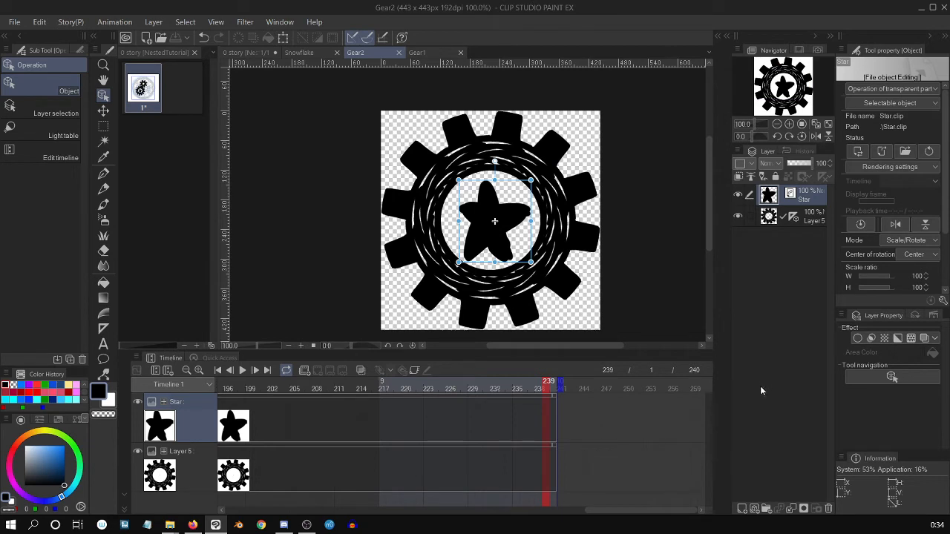
pyautogui.hotkey('ctrl', 'z')
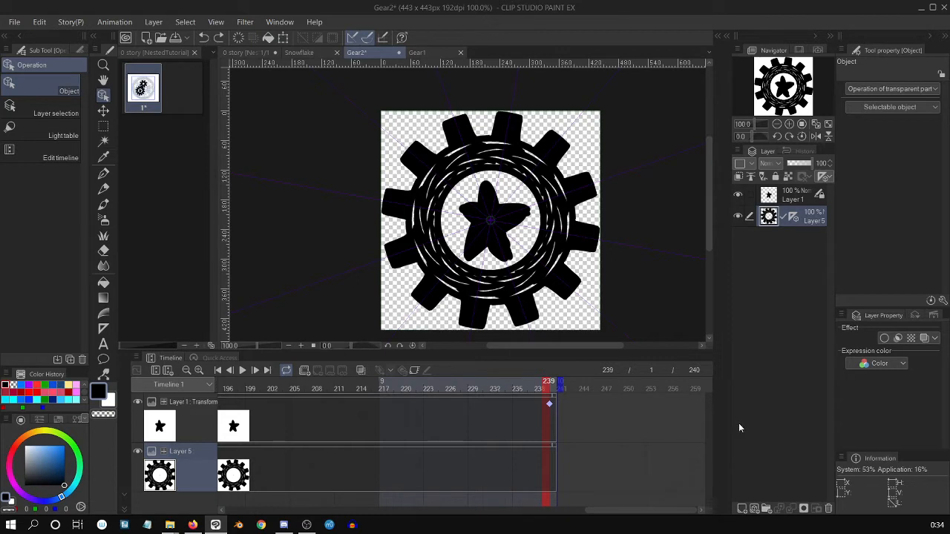
pyautogui.click(550, 406)
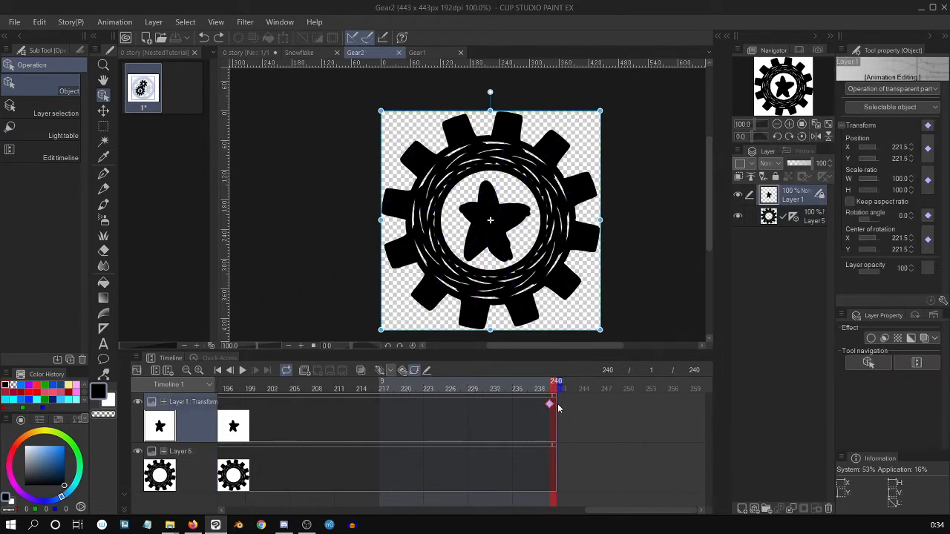
pyautogui.moveTo(649, 511); pyautogui.dragTo(570, 519)
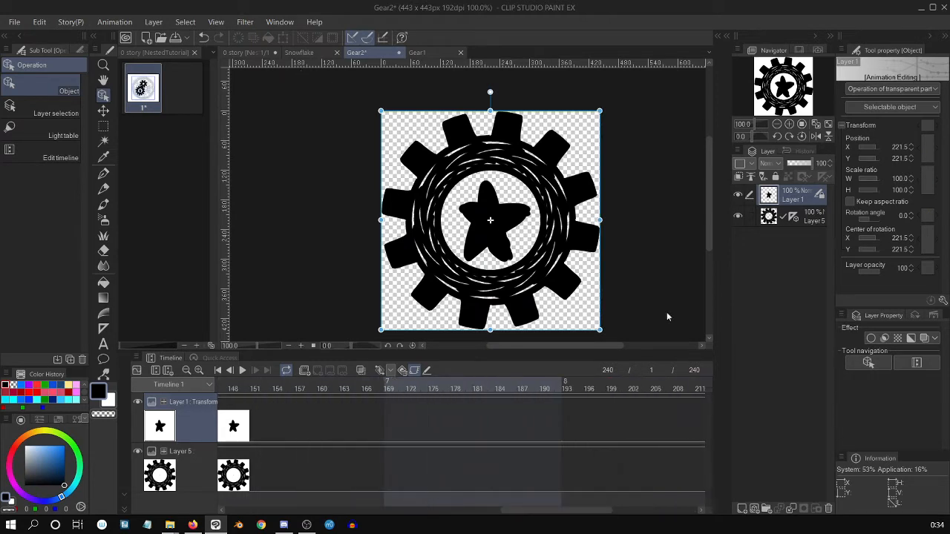
pyautogui.hotkey('ctrl', 's')
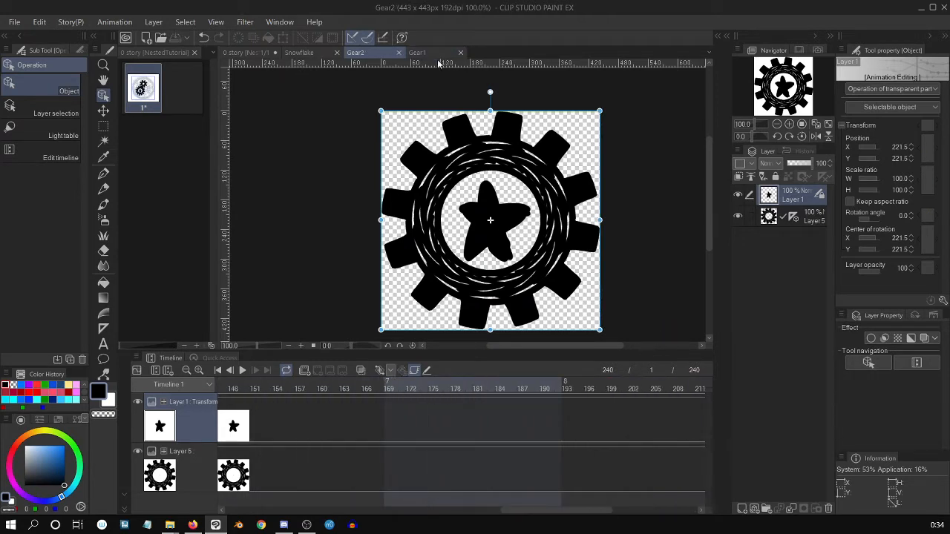
# Step: Play the star animation in Gear2, and play the main document from the first frame to compare
pyautogui.click(242, 370)
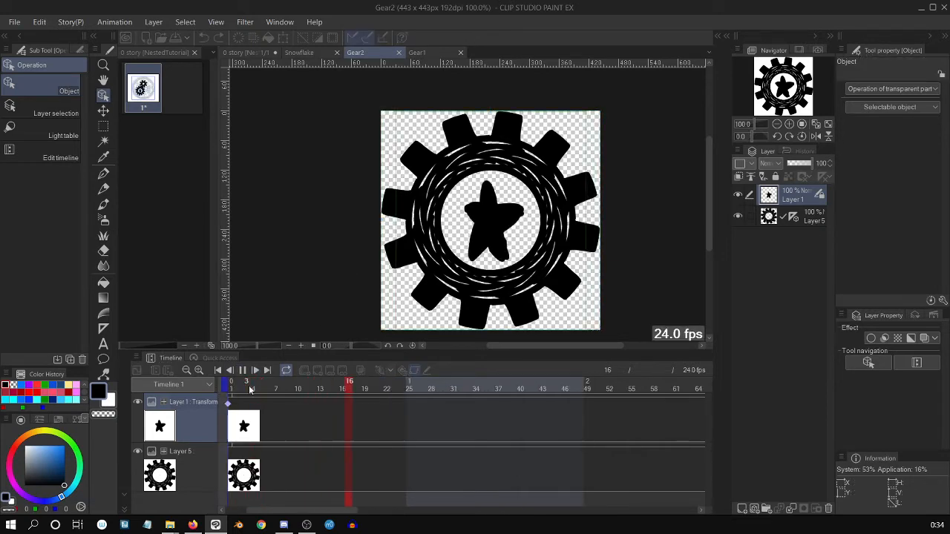
pyautogui.click(242, 369)
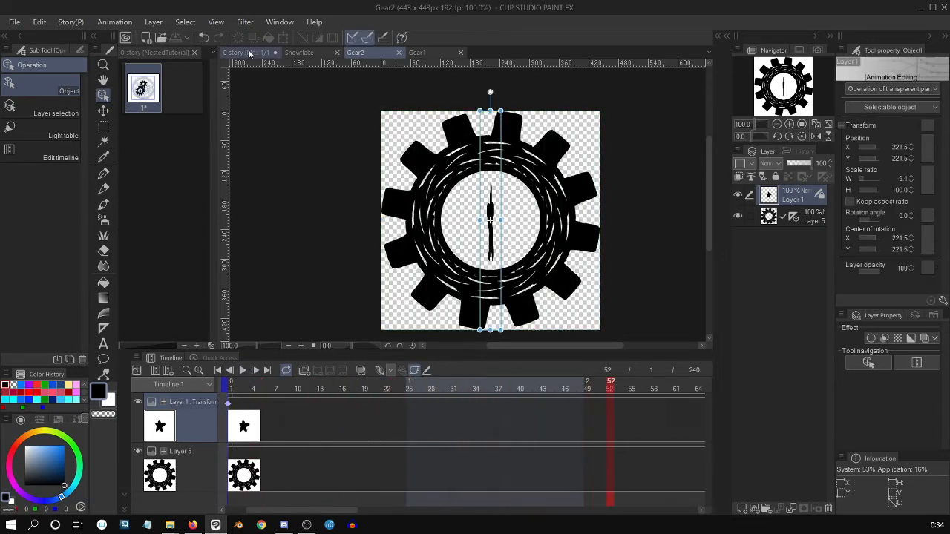
pyautogui.click(250, 53)
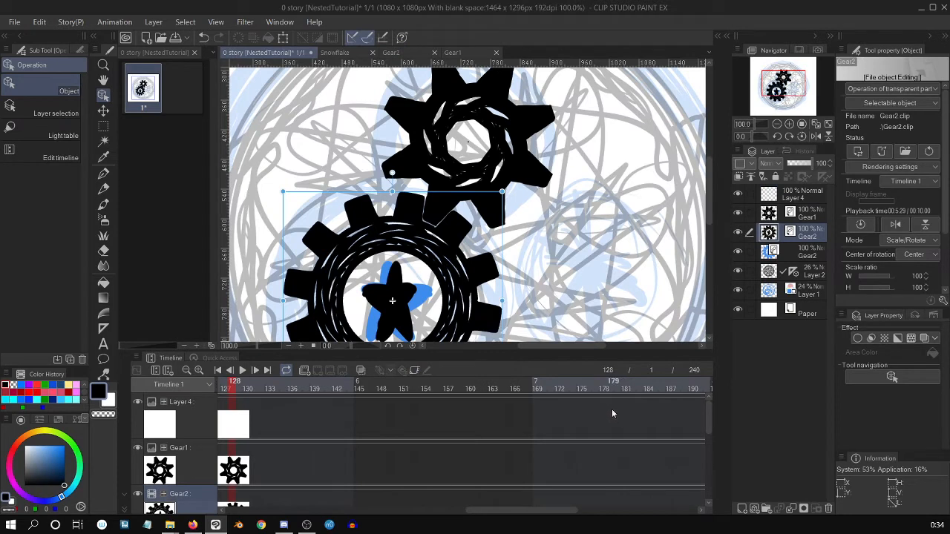
pyautogui.click(218, 370)
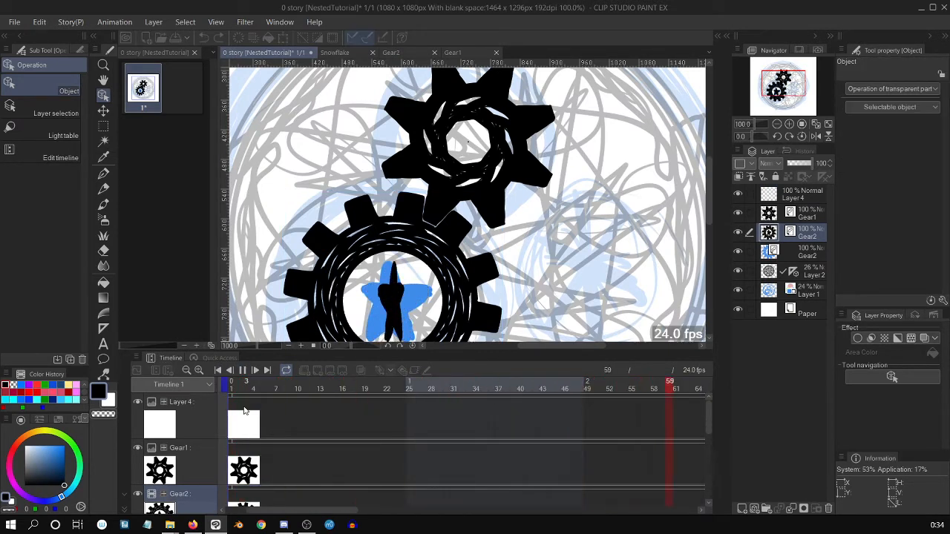
pyautogui.click(249, 370)
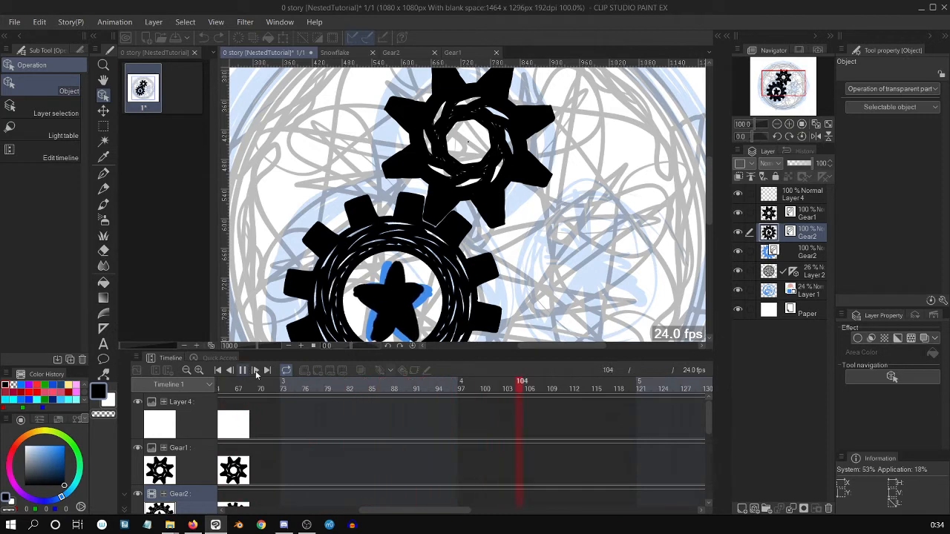
# Step: Delete the blue original Gear2 layer from the main document
pyautogui.click(802, 258)
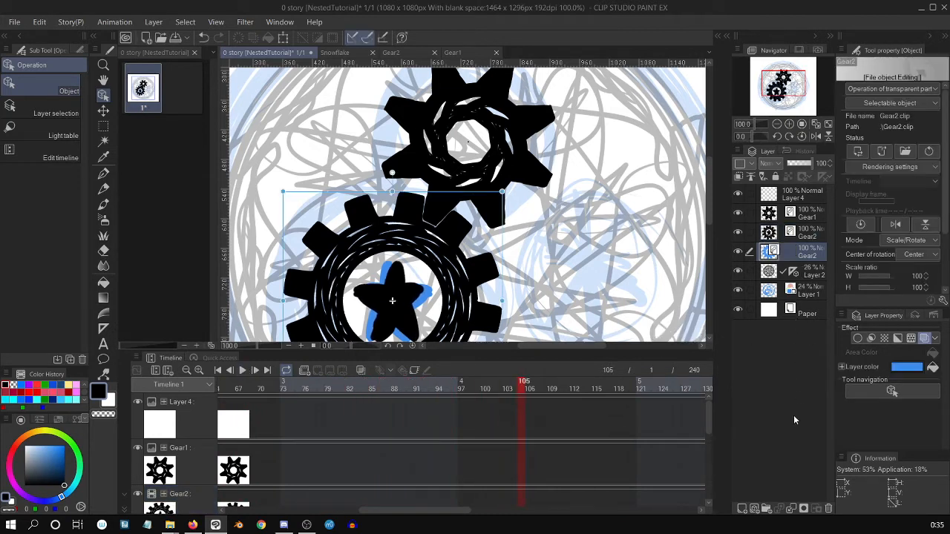
pyautogui.click(828, 508)
pyautogui.press('Return')
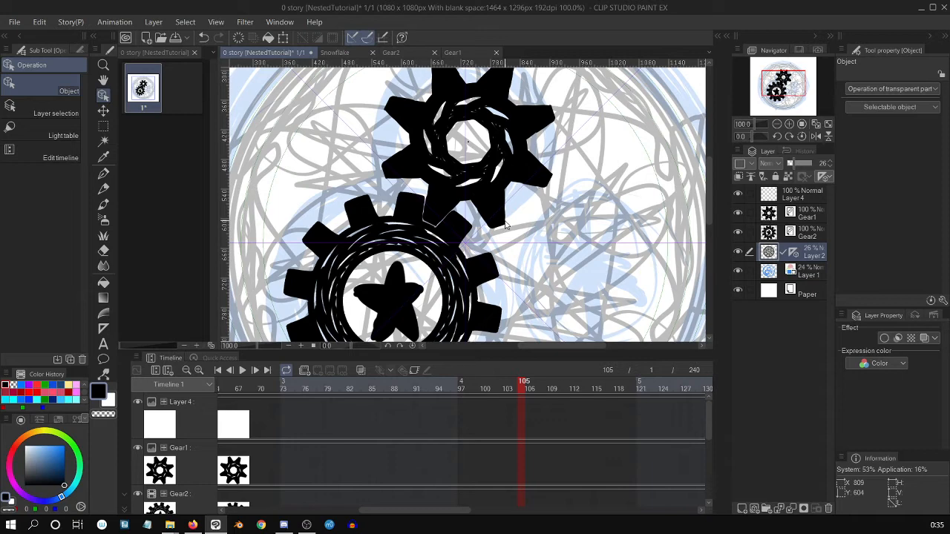
# Step: Select the remaining Gear2 layer and return the timeline to the first frame with its track in view
pyautogui.scroll(-2, 505, 225)
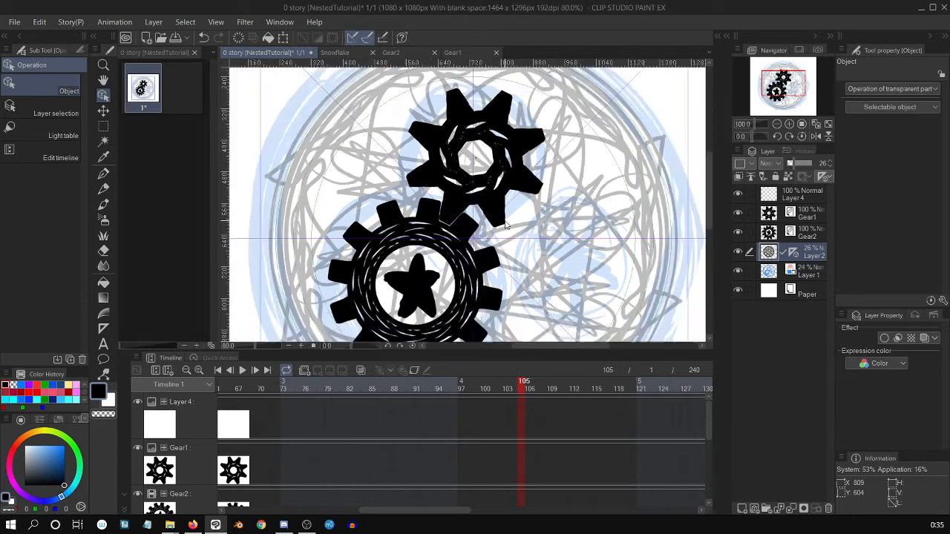
pyautogui.scroll(4, 505, 225)
pyautogui.scroll(-2, 505, 225)
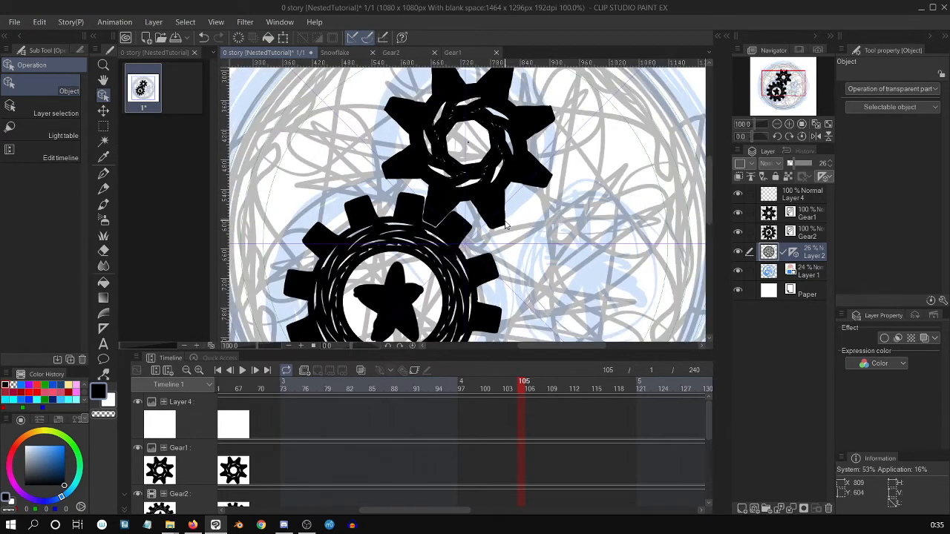
pyautogui.click(810, 236)
pyautogui.hotkey('ctrl', '-')
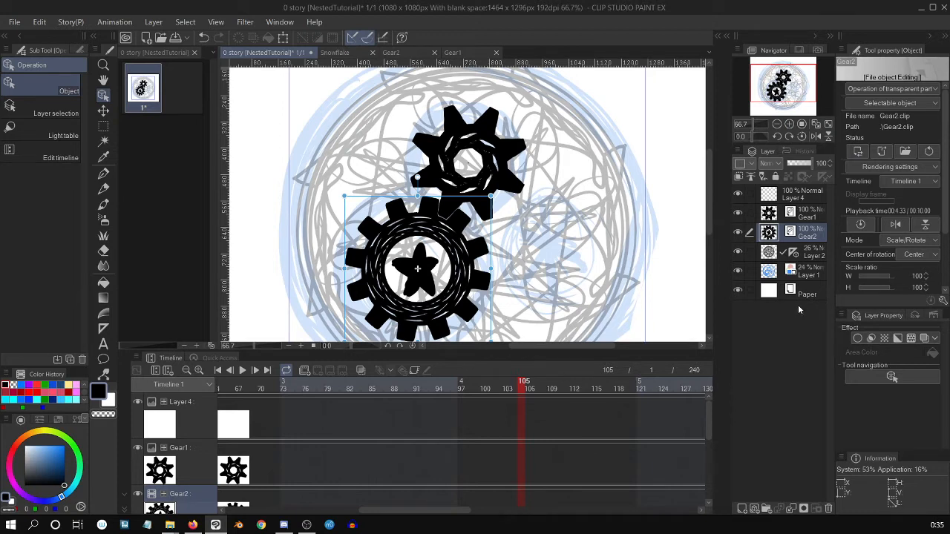
pyautogui.moveTo(710, 216); pyautogui.dragTo(709, 230)
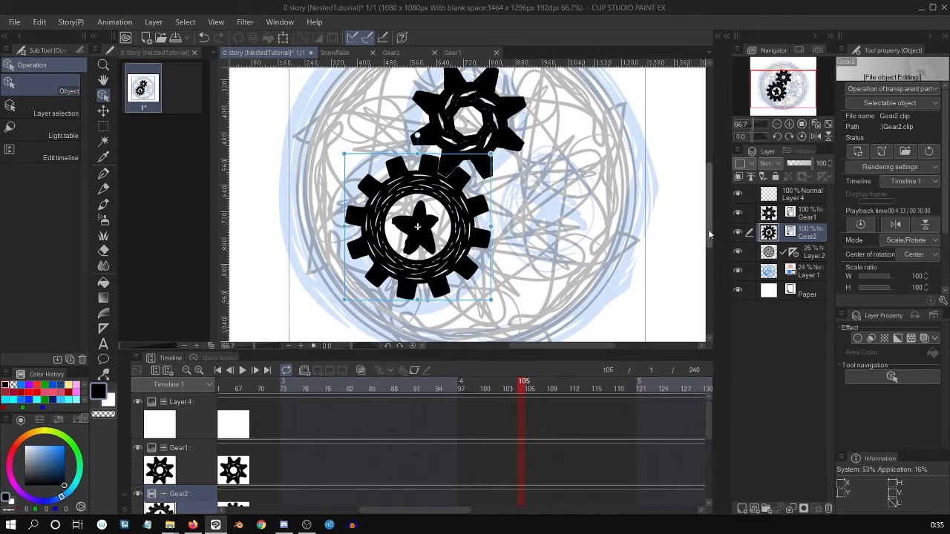
pyautogui.click(218, 370)
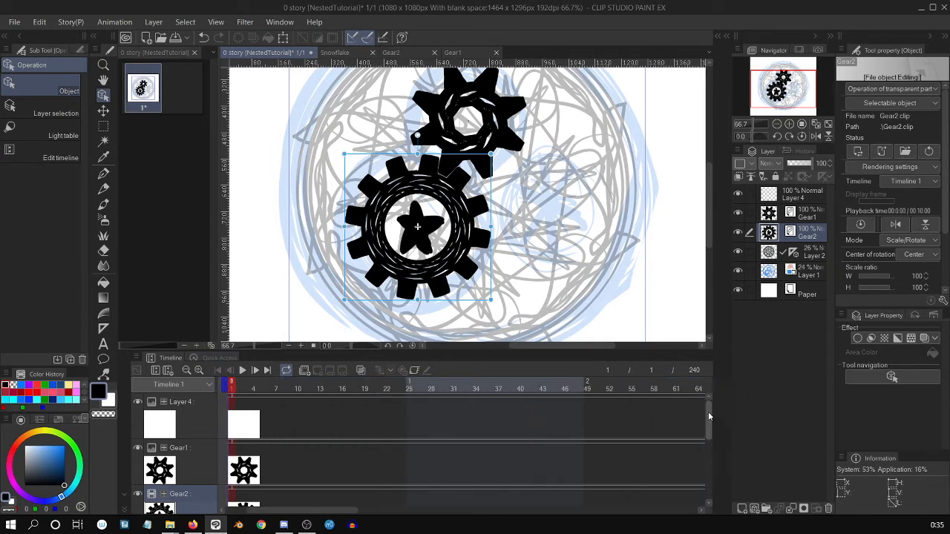
pyautogui.moveTo(709, 423); pyautogui.dragTo(708, 442)
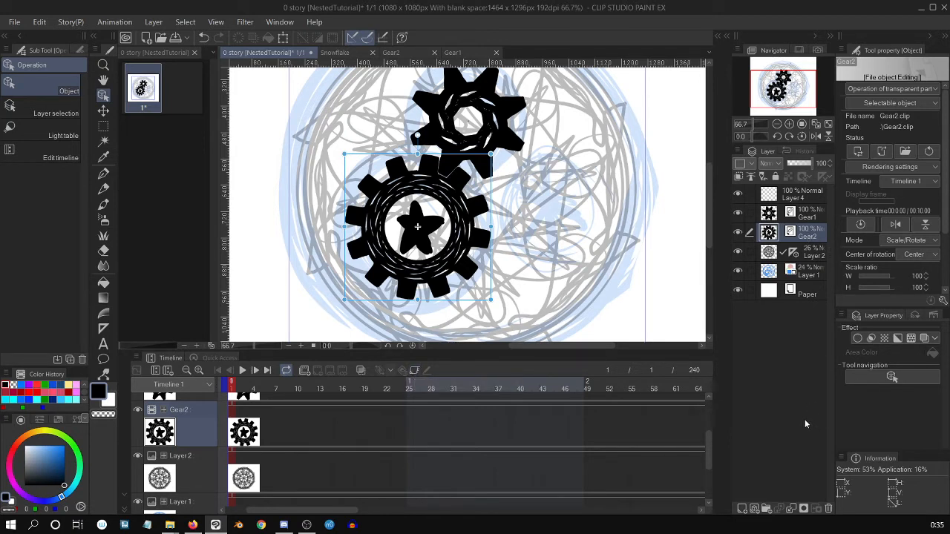
pyautogui.moveTo(709, 453); pyautogui.dragTo(715, 435)
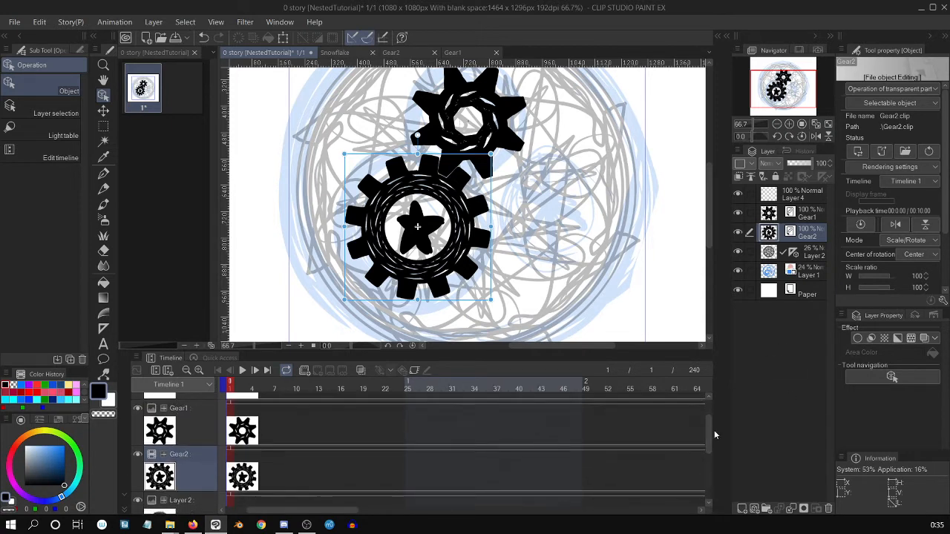
# Step: Turn keyframes on and back off for the Gear2 layer, and set its transform mode to Free Transform
pyautogui.click(415, 372)
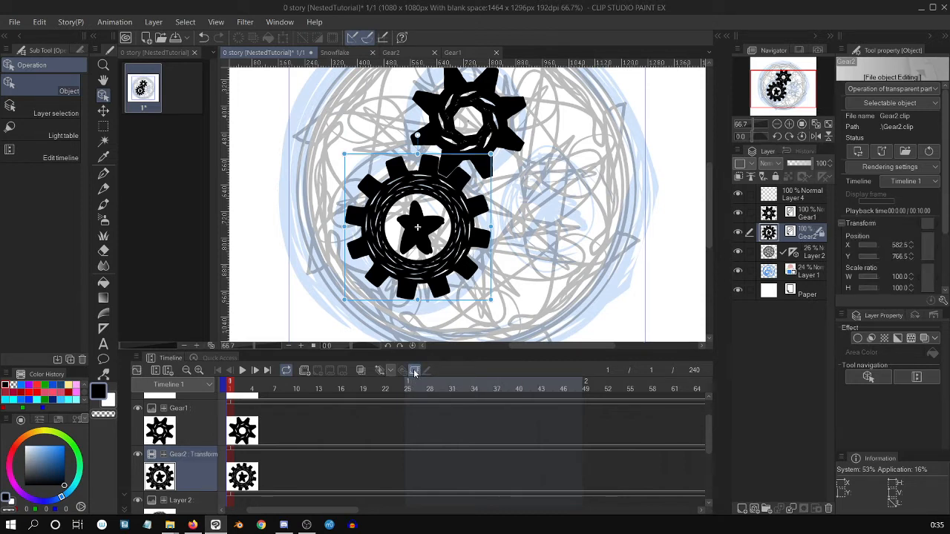
pyautogui.click(415, 371)
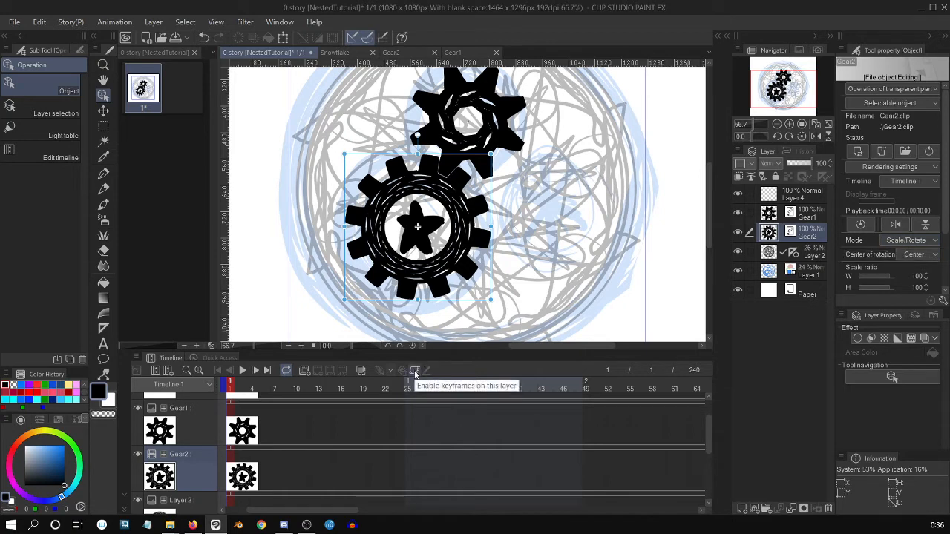
pyautogui.click(921, 241)
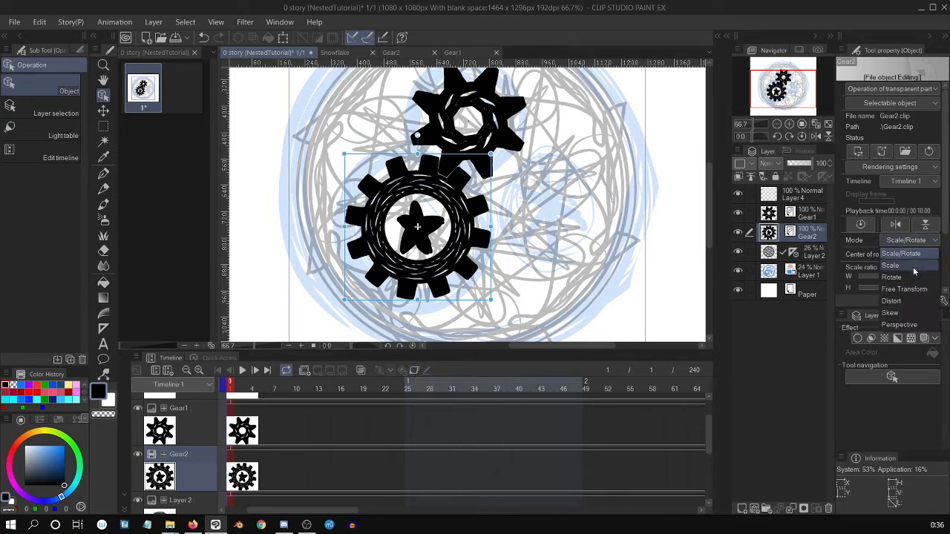
pyautogui.click(916, 293)
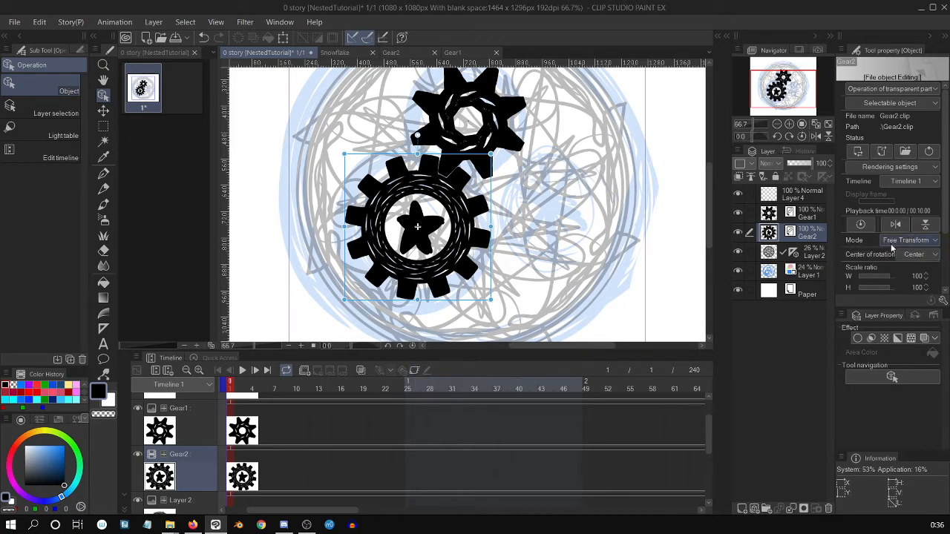
# Step: Try distorting a corner of Gear2, and enable its keyframes to examine the transform properties, undoing both changes
pyautogui.moveTo(490, 155)
pyautogui.mouseDown()
pyautogui.moveTo(509, 230)
pyautogui.moveTo(490, 146)
pyautogui.moveTo(479, 141)
pyautogui.moveTo(501, 164)
pyautogui.mouseUp()
pyautogui.hotkey('ctrl', 'z')
pyautogui.click(415, 370)
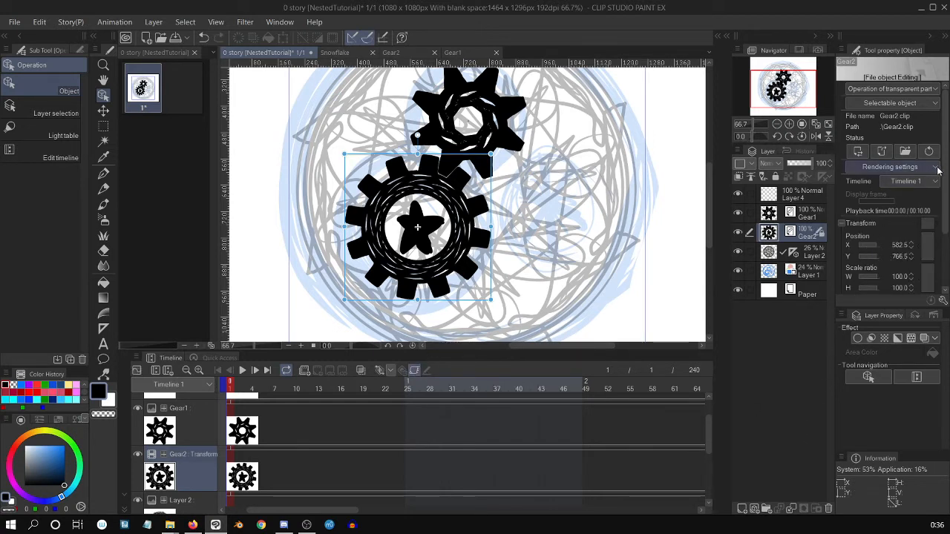
pyautogui.scroll(-3, 902, 230)
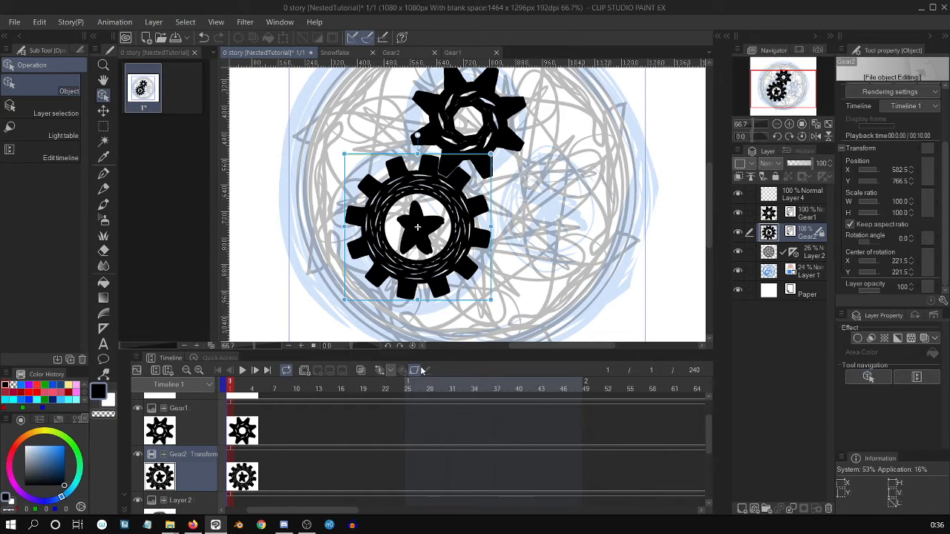
pyautogui.hotkey('ctrl', 'z')
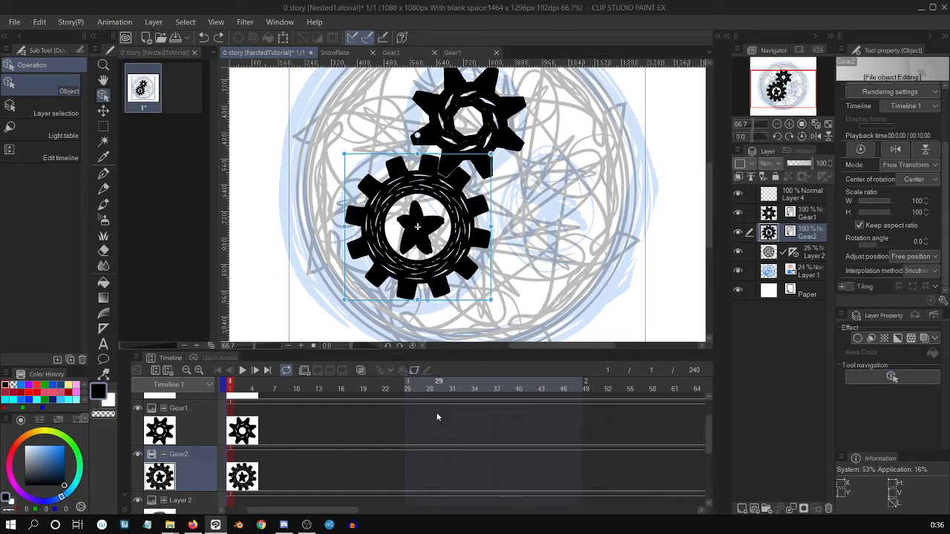
pyautogui.click(912, 256)
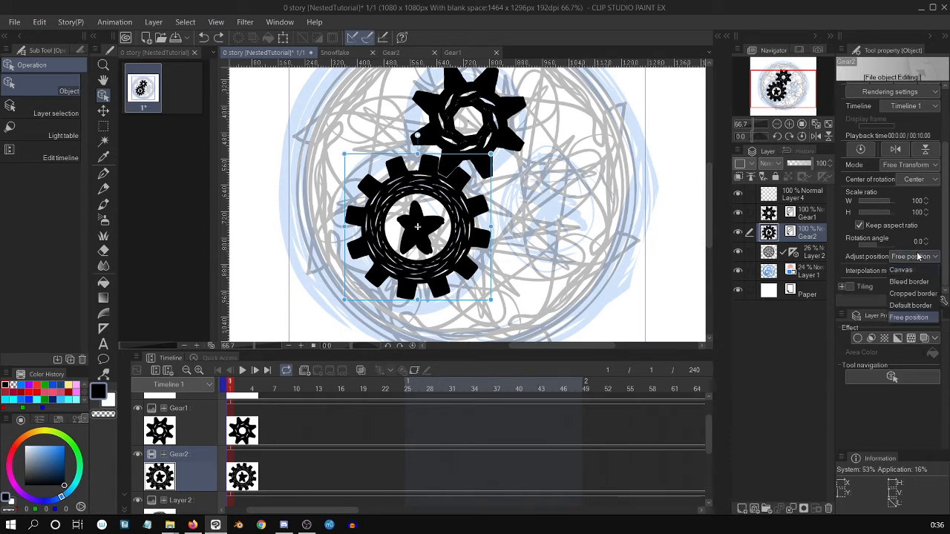
pyautogui.click(921, 258)
pyautogui.click(928, 167)
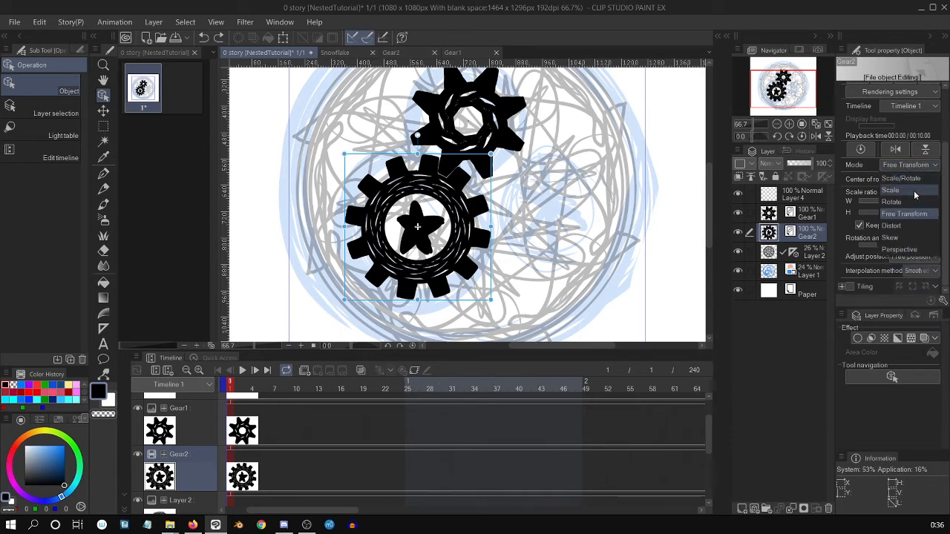
pyautogui.click(864, 172)
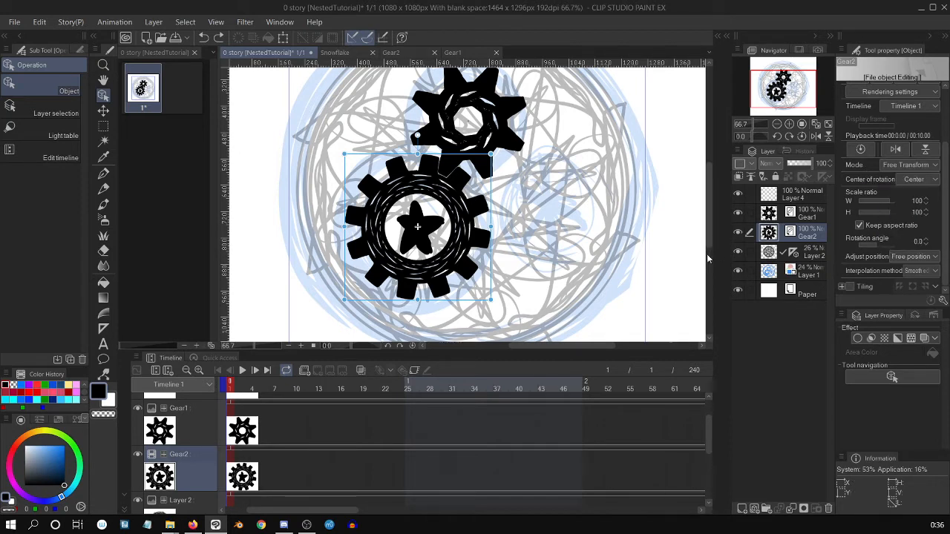
# Step: Try distorting Gear2 in Free Transform mode by pulling its upper-right corner downward twice, undoing each distortion
pyautogui.moveTo(709, 201); pyautogui.dragTo(708, 202)
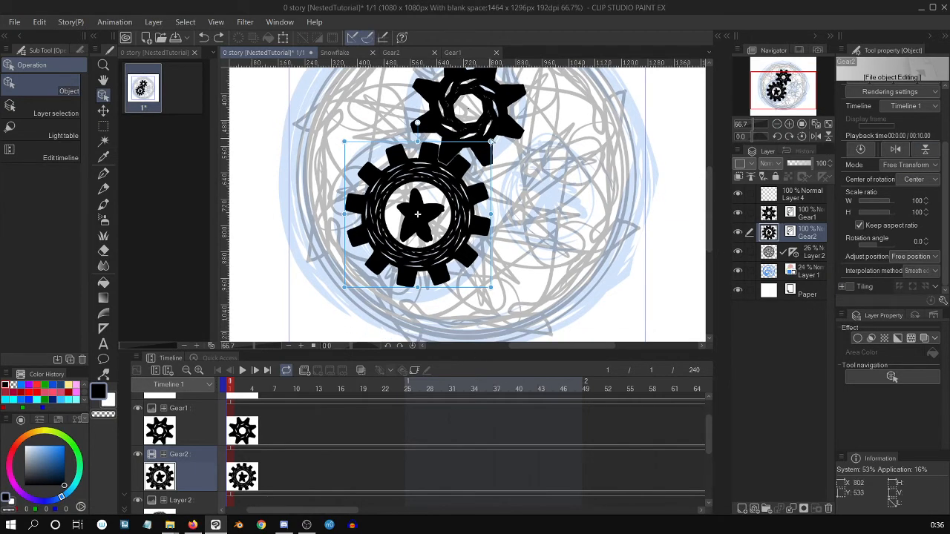
pyautogui.moveTo(492, 141); pyautogui.dragTo(497, 195)
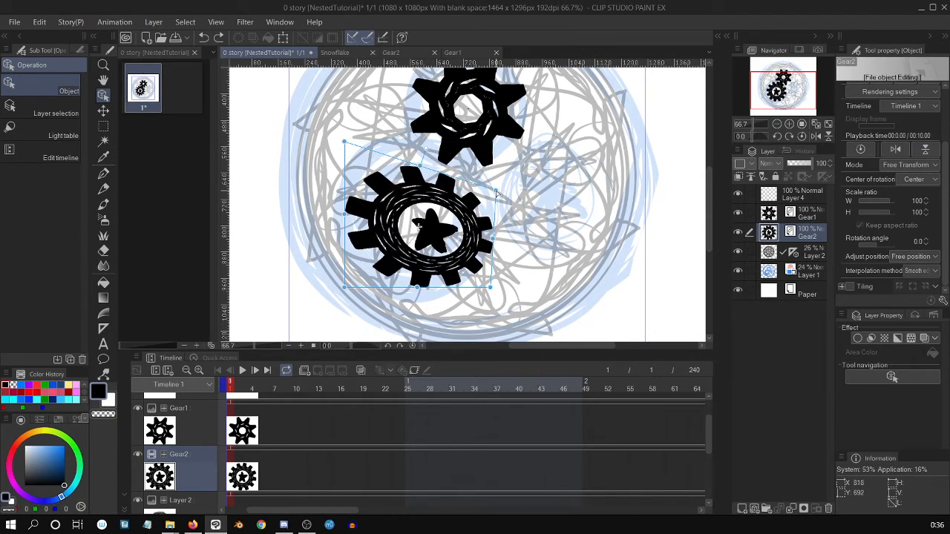
pyautogui.hotkey('ctrl', 'z')
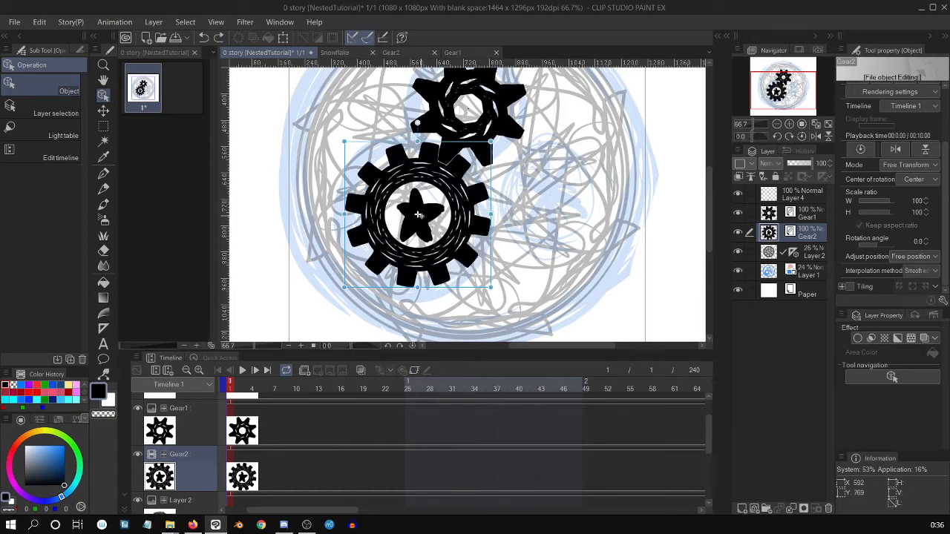
pyautogui.moveTo(491, 141); pyautogui.dragTo(495, 191)
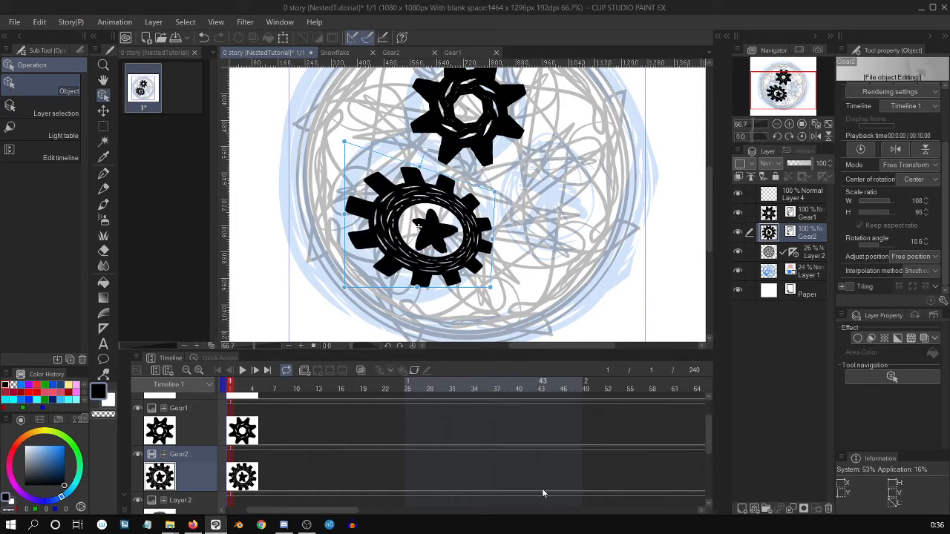
pyautogui.hotkey('ctrl', 'z')
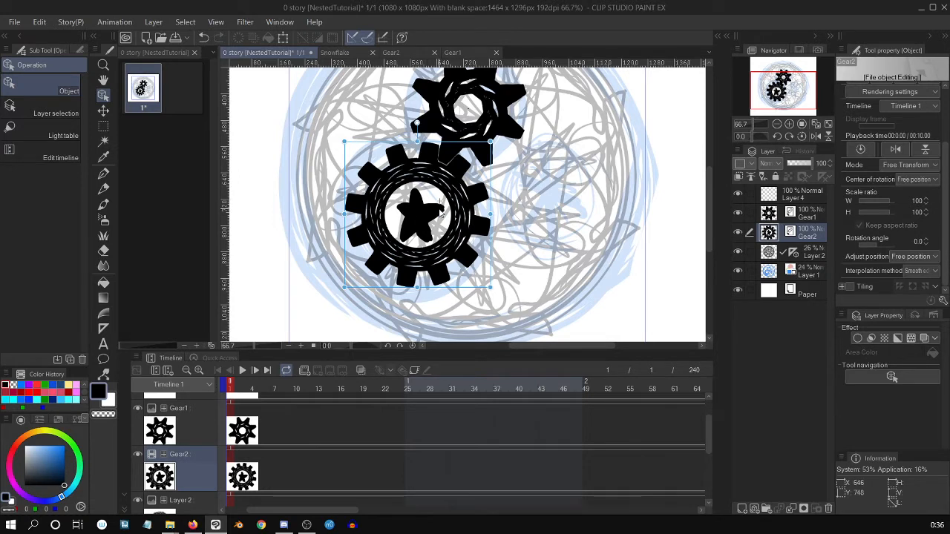
# Step: Enable keyframes for Gear2 to examine its corner-position properties under Free Transform, and undo the change
pyautogui.click(416, 370)
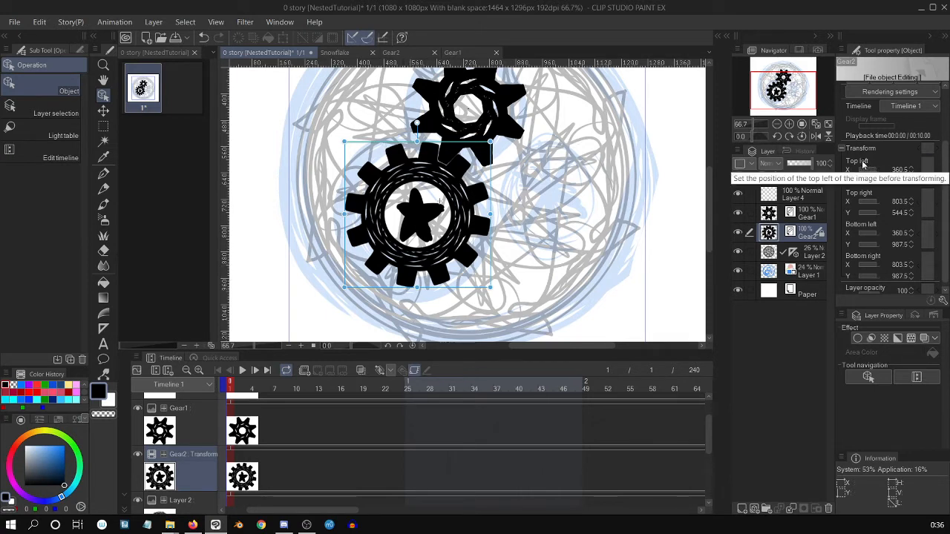
pyautogui.scroll(3, 947, 170)
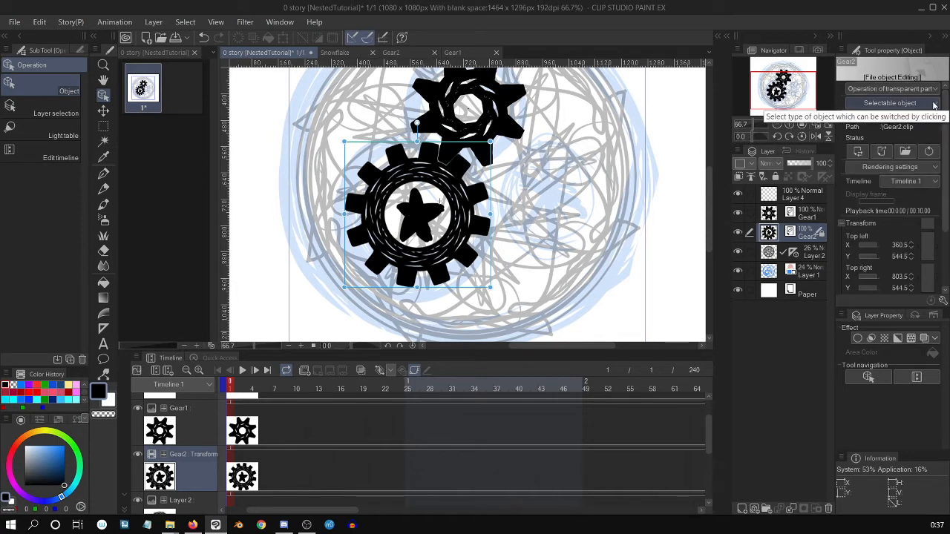
pyautogui.hotkey('ctrl', 'z')
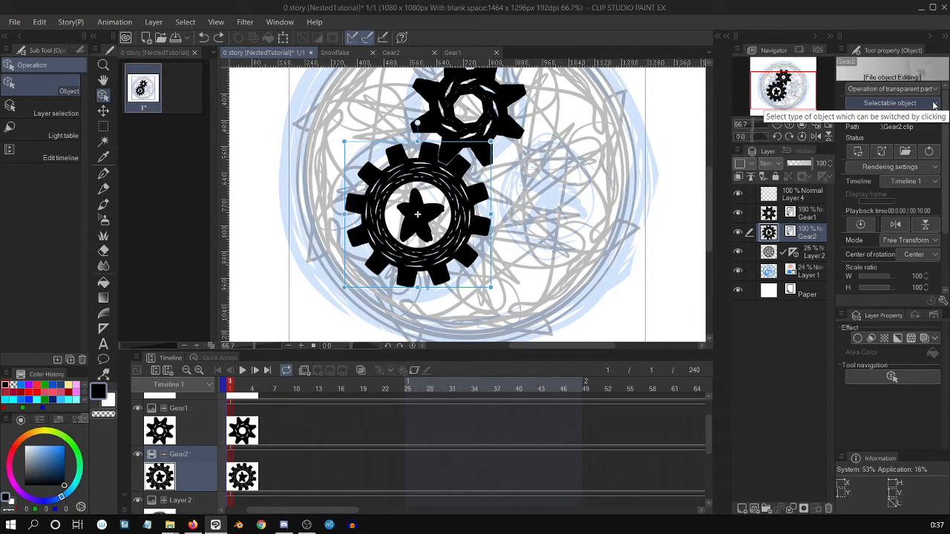
# Step: Set Gear2's transform mode to Scale/Rotate and review the other available modes
pyautogui.click(921, 242)
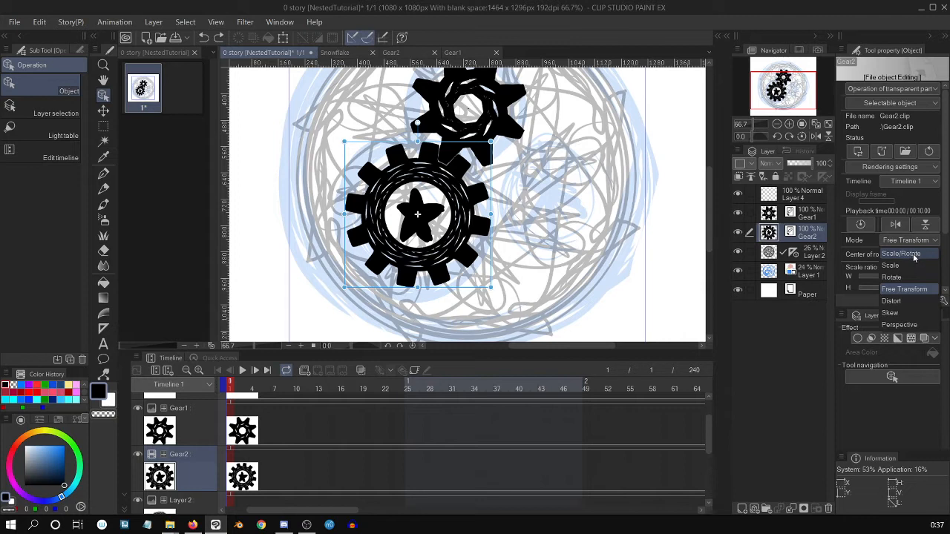
pyautogui.click(914, 256)
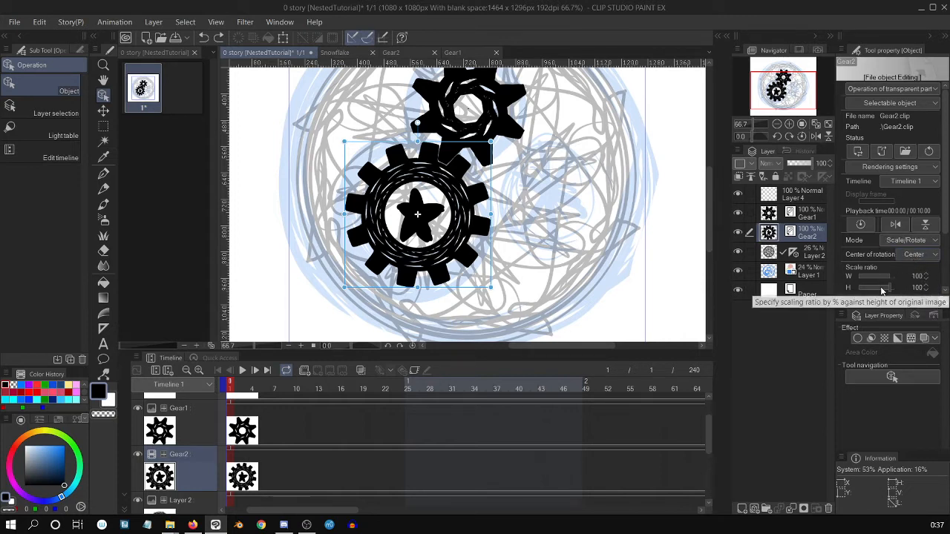
pyautogui.click(921, 240)
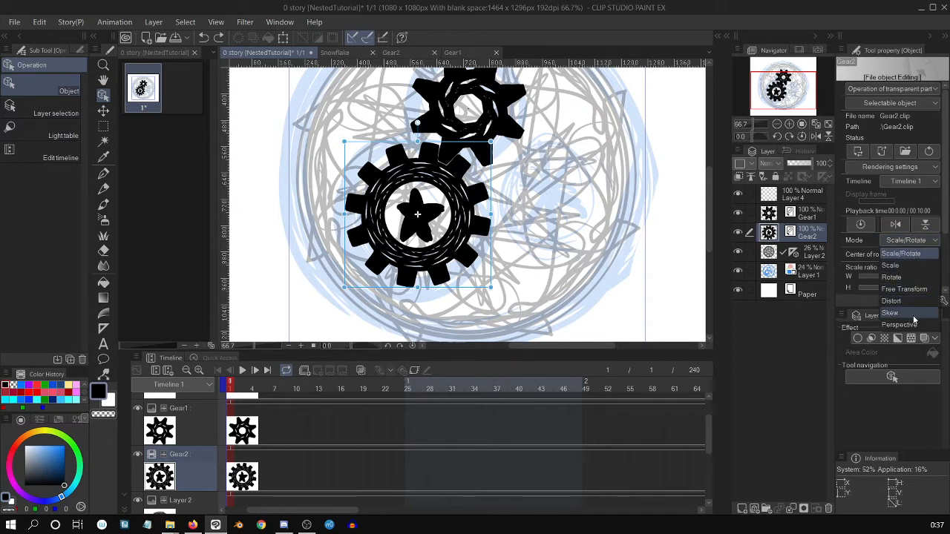
pyautogui.click(788, 381)
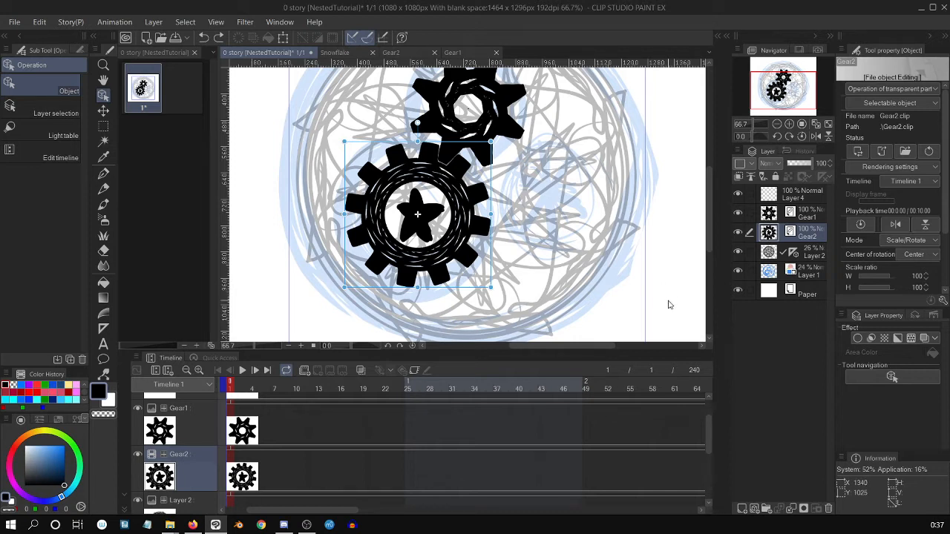
# Step: Frame both gears on the canvas and play the animation briefly to view the star's motion inside Gear2
pyautogui.scroll(1, 667, 299)
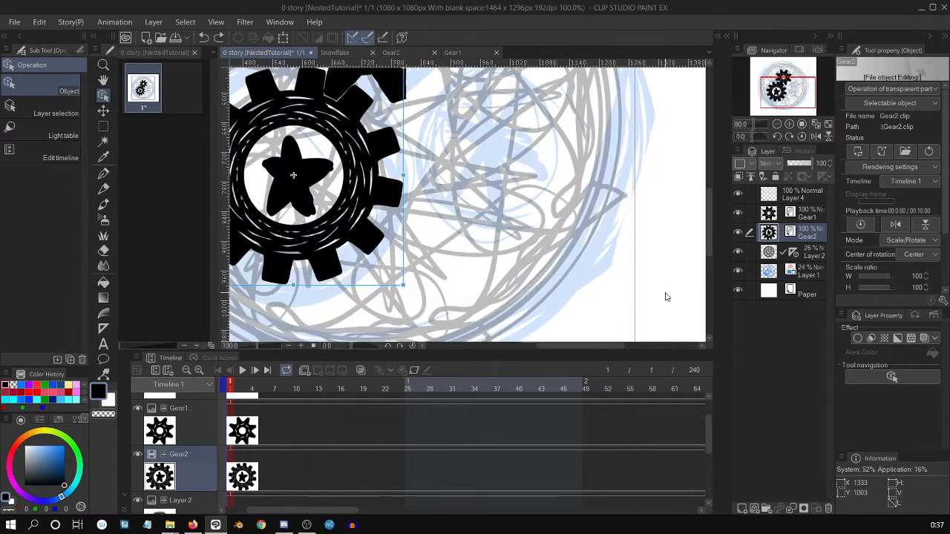
pyautogui.moveTo(597, 344); pyautogui.dragTo(570, 344)
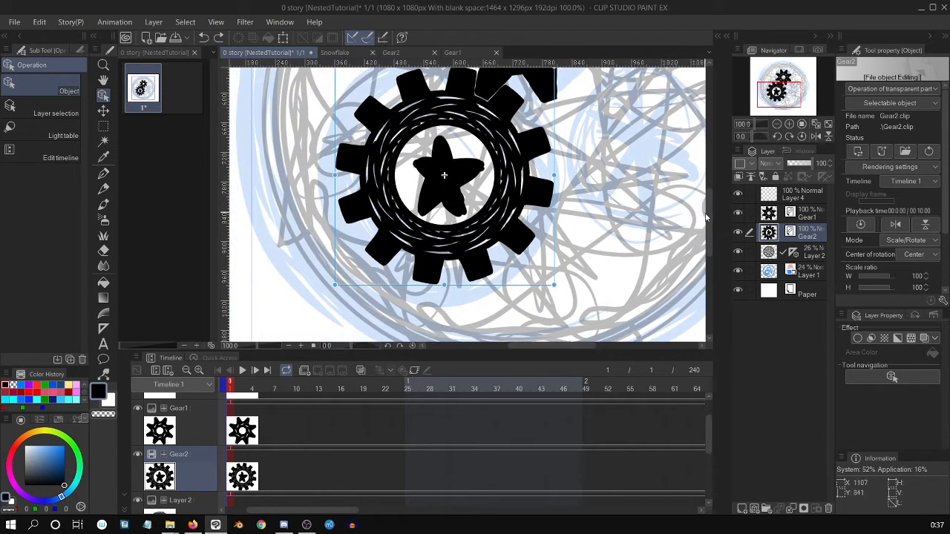
pyautogui.scroll(-1, 706, 216)
pyautogui.moveTo(708, 217); pyautogui.dragTo(708, 202)
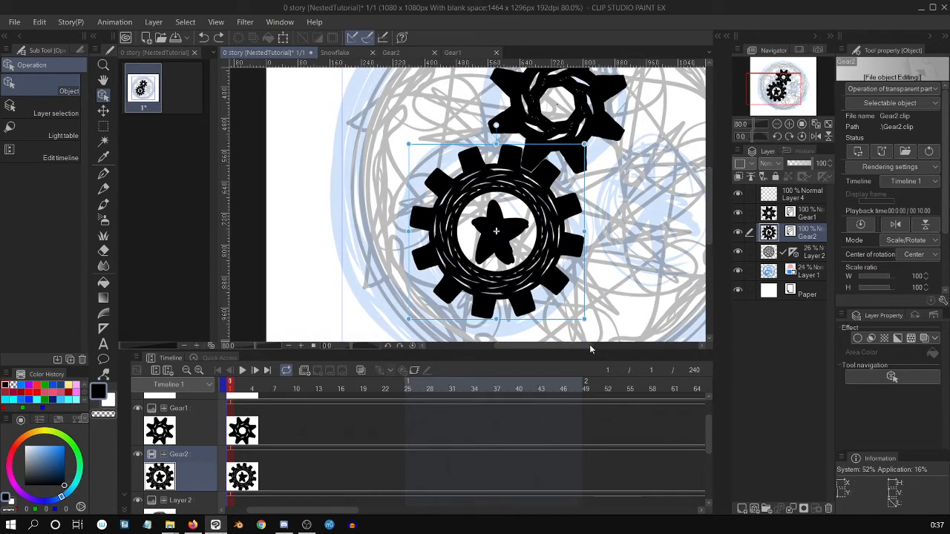
pyautogui.moveTo(580, 345); pyautogui.dragTo(594, 345)
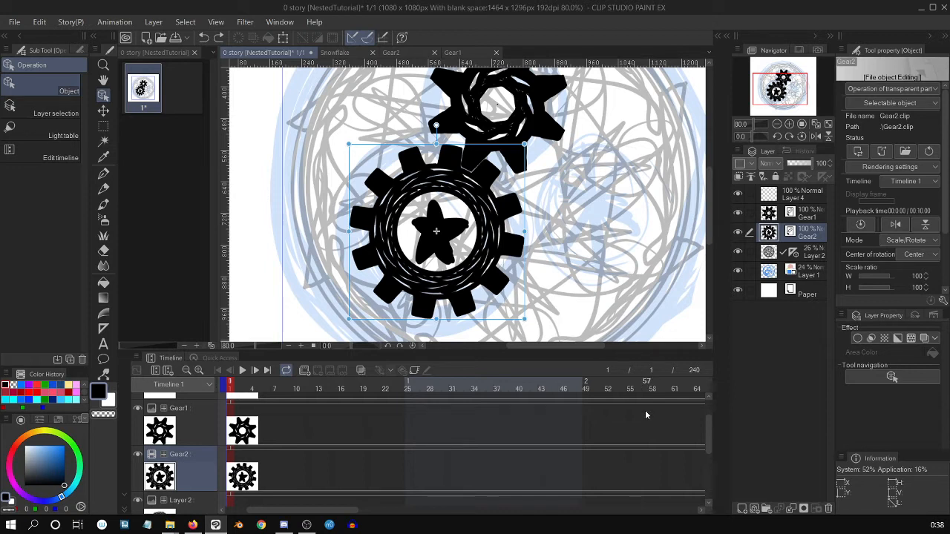
pyautogui.click(242, 371)
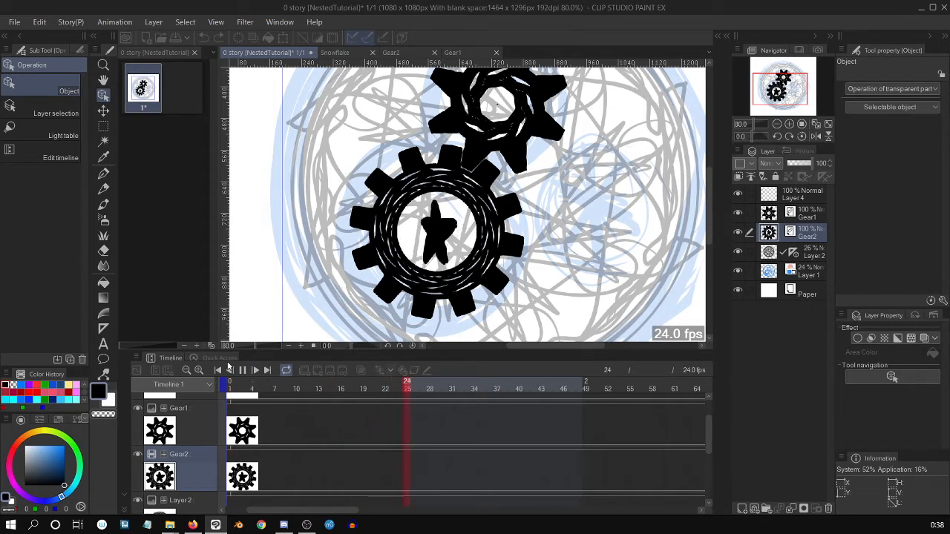
pyautogui.click(242, 370)
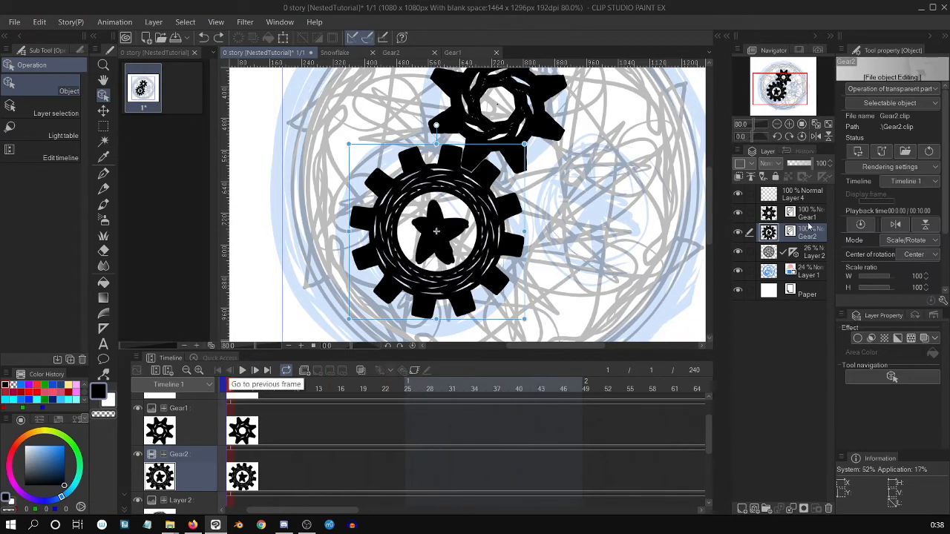
# Step: Enable keyframes for the Gear2 and Gear1 layers, and reselect the Gear2 track
pyautogui.click(414, 370)
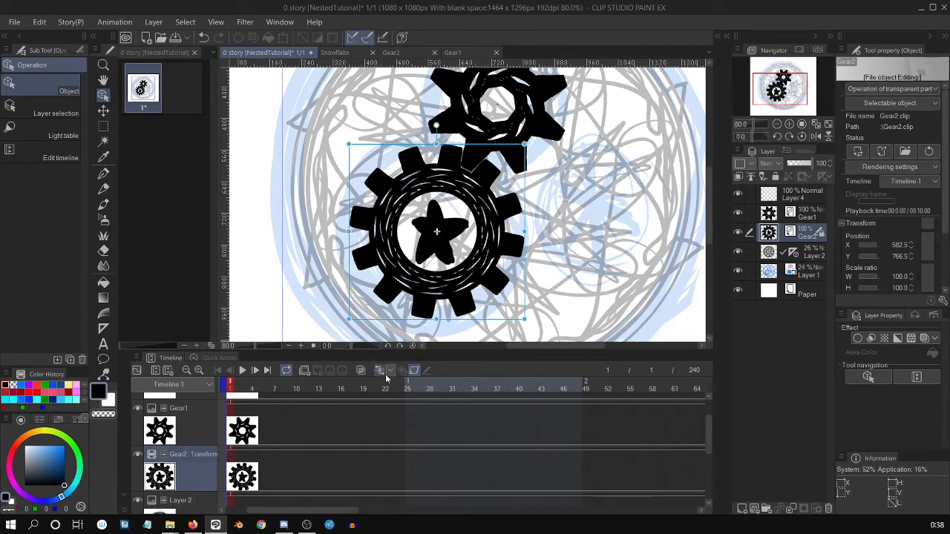
pyautogui.click(558, 413)
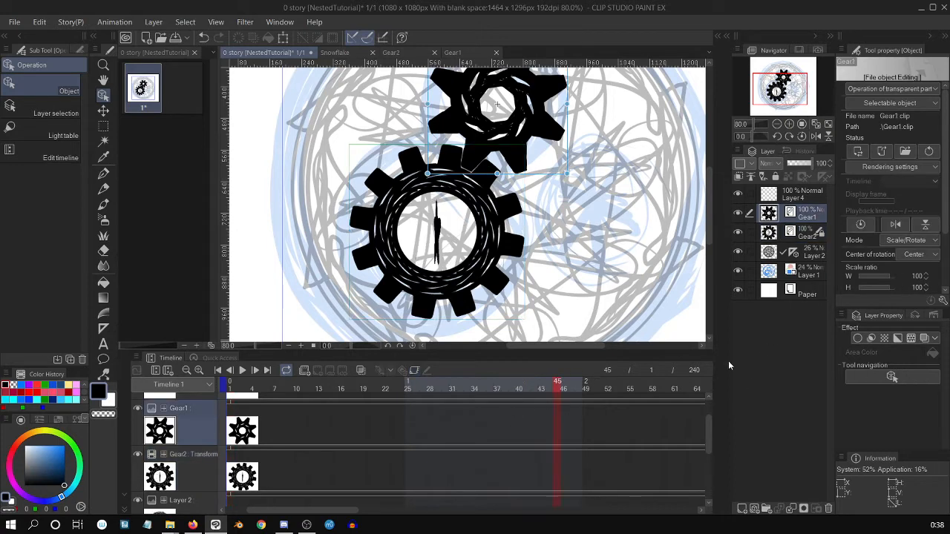
pyautogui.click(414, 370)
pyautogui.click(540, 473)
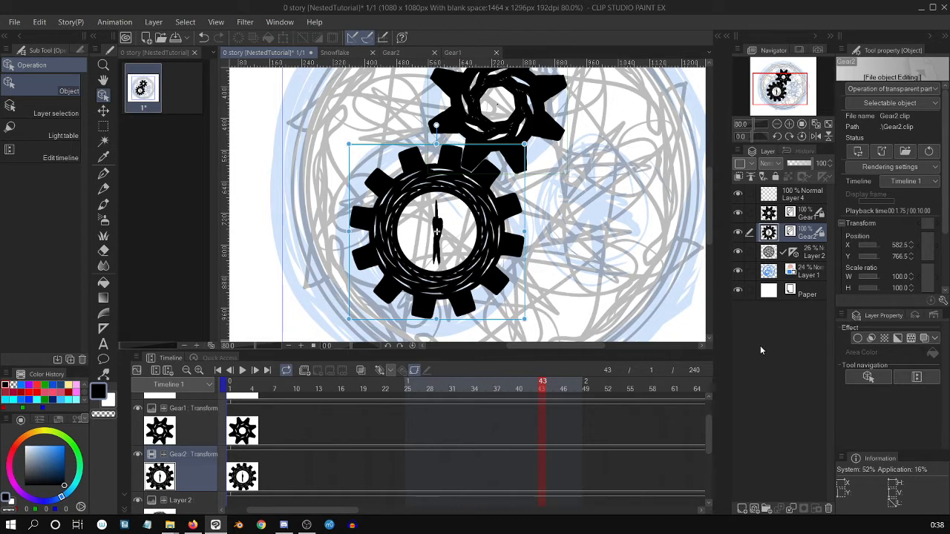
# Step: Undo a trial Gear2 keyframe at frame 43 and add a keyframe at the first frame instead
pyautogui.click(380, 371)
pyautogui.hotkey('ctrl', 'z')
pyautogui.click(217, 370)
pyautogui.click(380, 370)
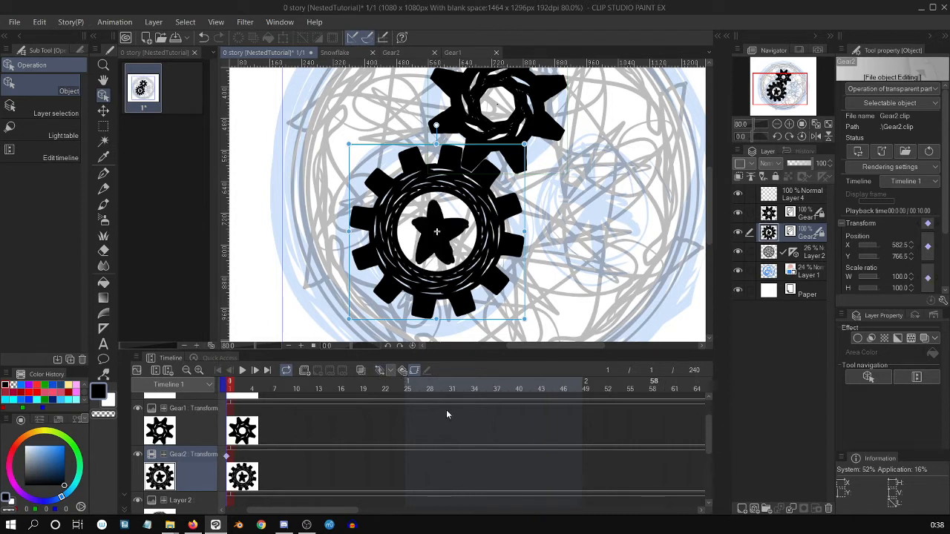
# Step: Set keyframe creation to linear interpolation and recreate Gear2's first-frame keyframe with it
pyautogui.click(390, 370)
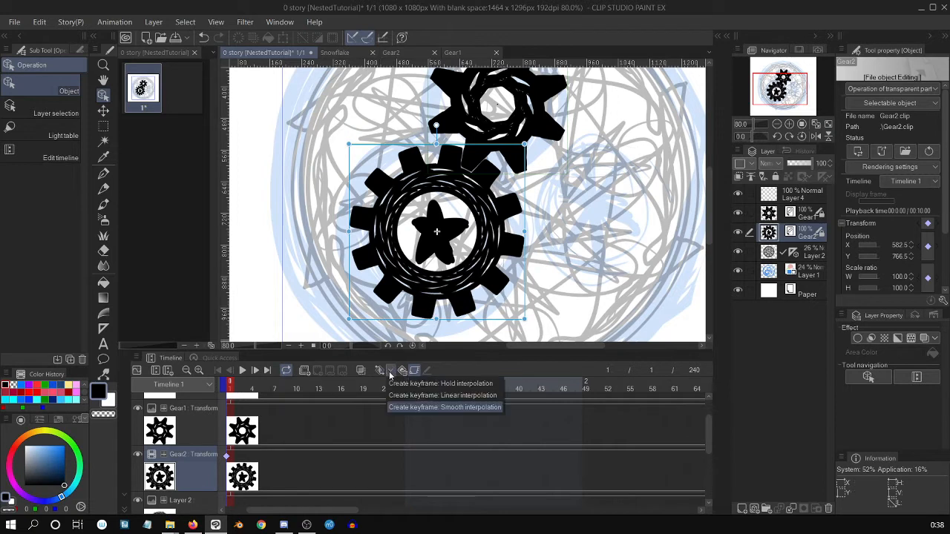
pyautogui.click(441, 402)
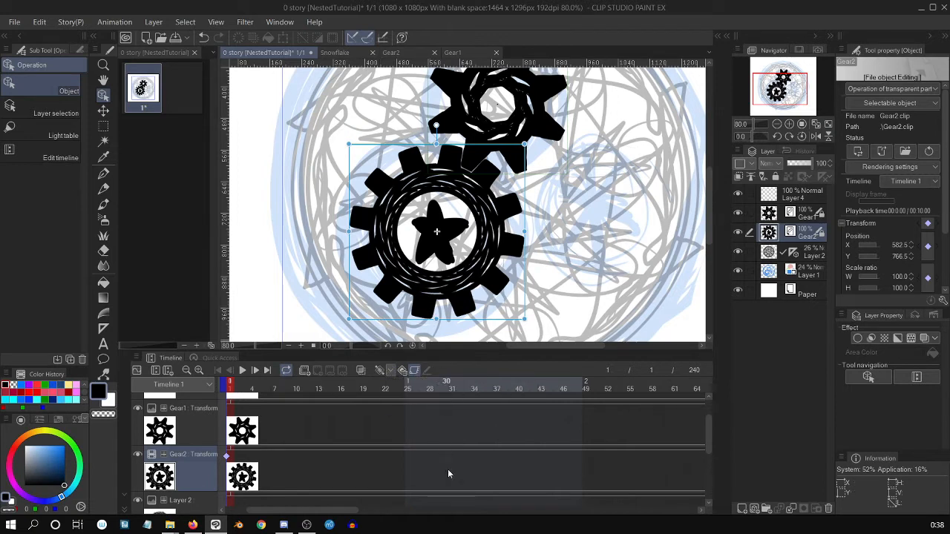
pyautogui.click(382, 371)
pyautogui.click(389, 370)
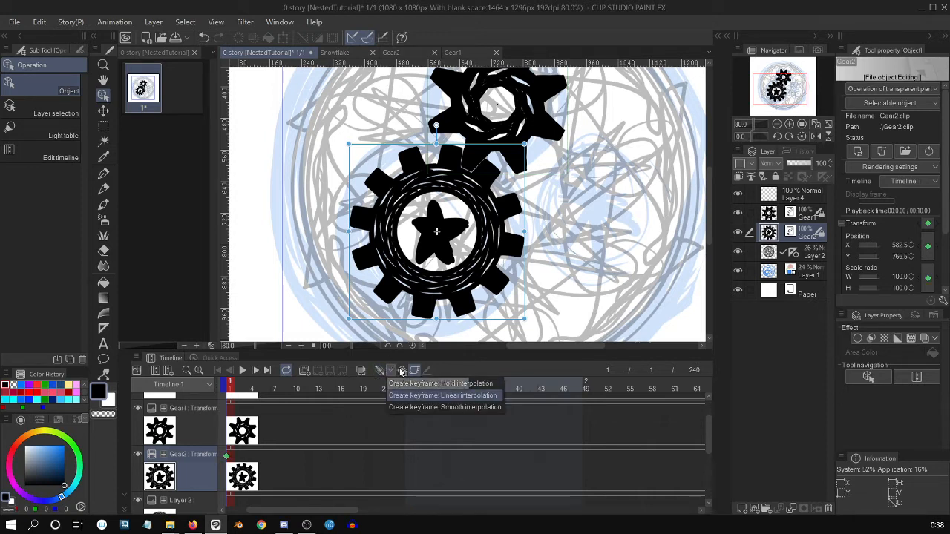
pyautogui.click(392, 372)
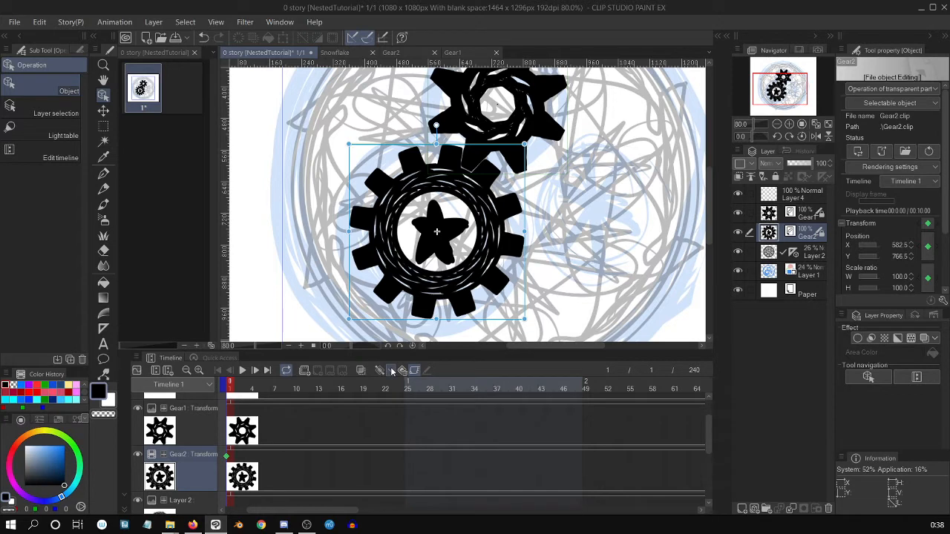
# Step: Add a linear keyframe for Gear2 at frame 240, and bring the start of the timeline back into view
pyautogui.moveTo(349, 512); pyautogui.dragTo(673, 493)
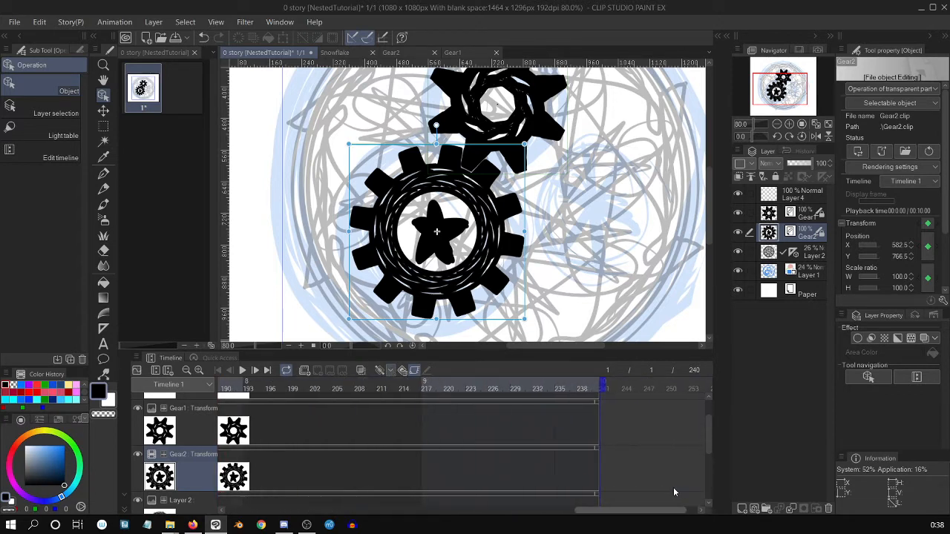
pyautogui.click(595, 386)
pyautogui.click(403, 370)
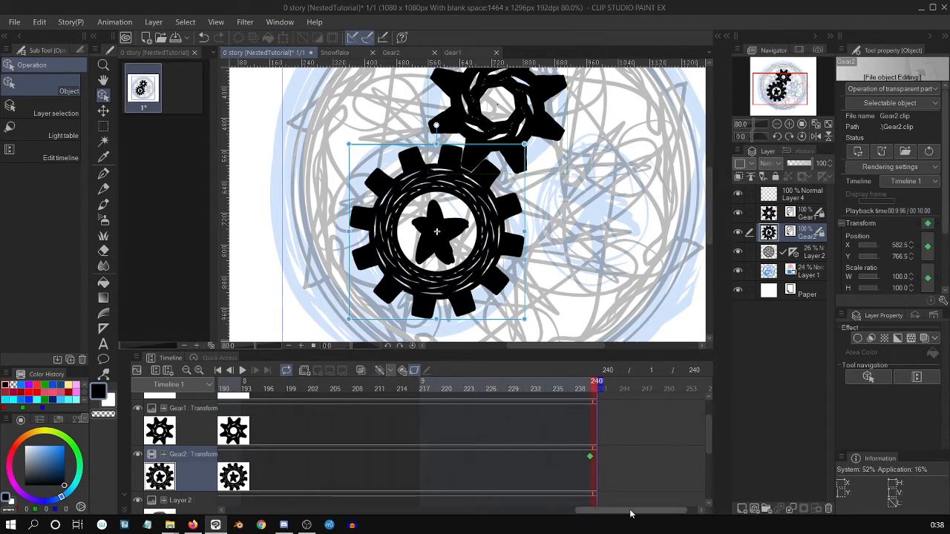
pyautogui.moveTo(631, 511); pyautogui.dragTo(298, 512)
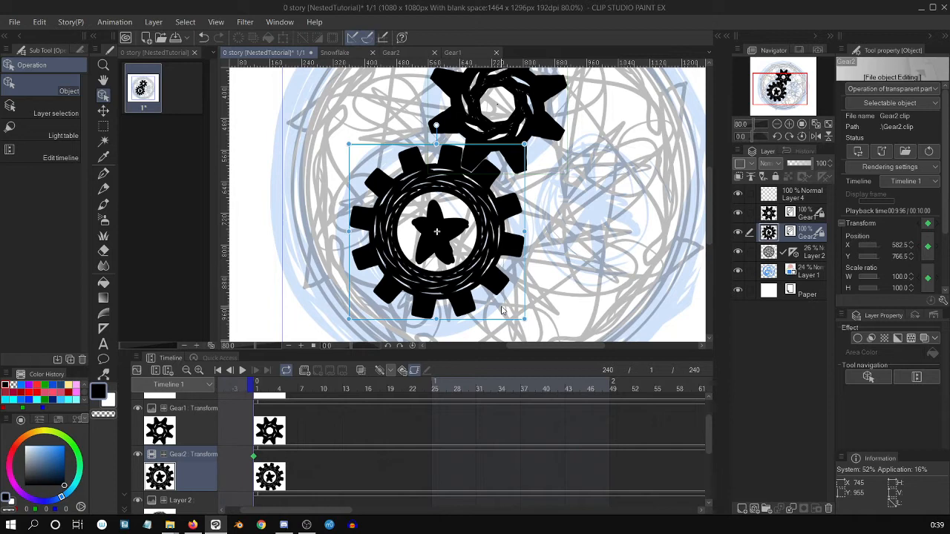
# Step: Select the Gear1 track at the first frame and add a linear keyframe to it
pyautogui.scroll(-1, 486, 115)
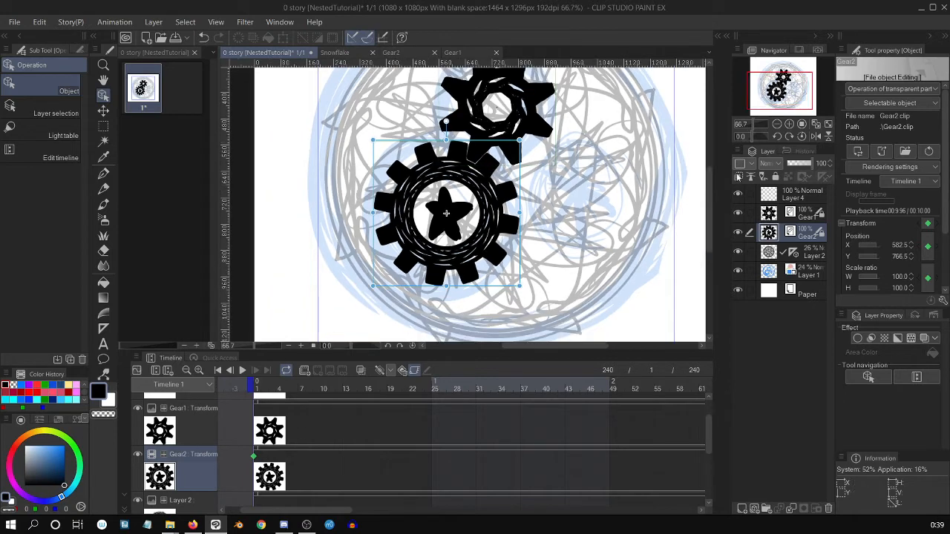
pyautogui.moveTo(709, 205); pyautogui.dragTo(708, 193)
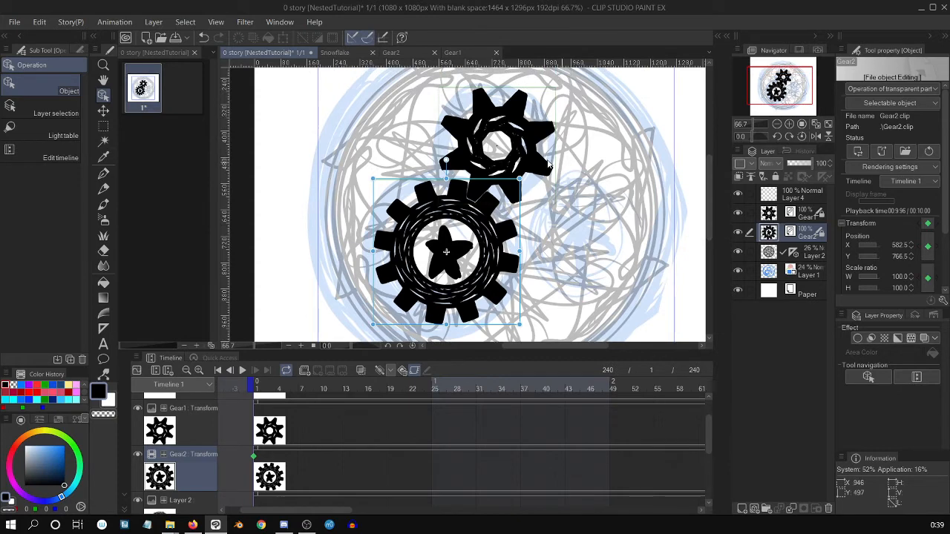
pyautogui.click(502, 152)
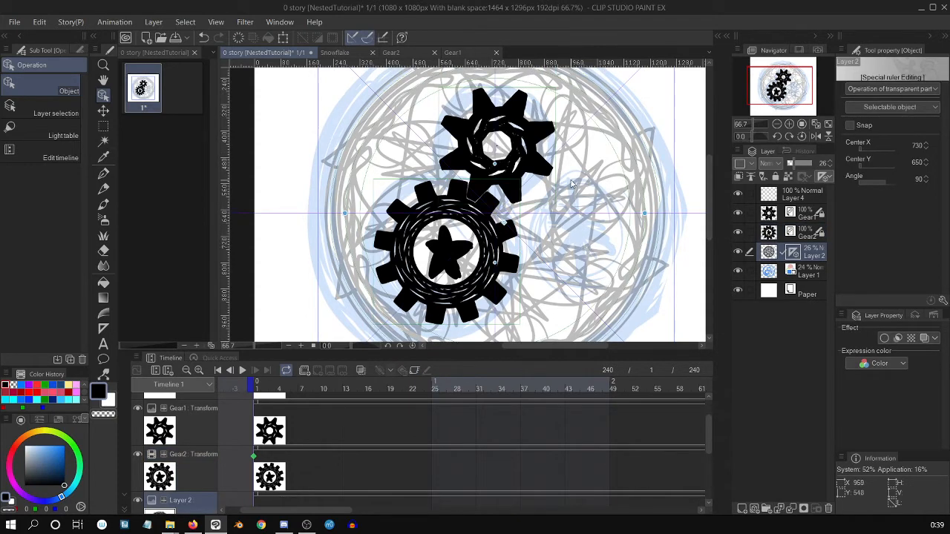
pyautogui.click(576, 219)
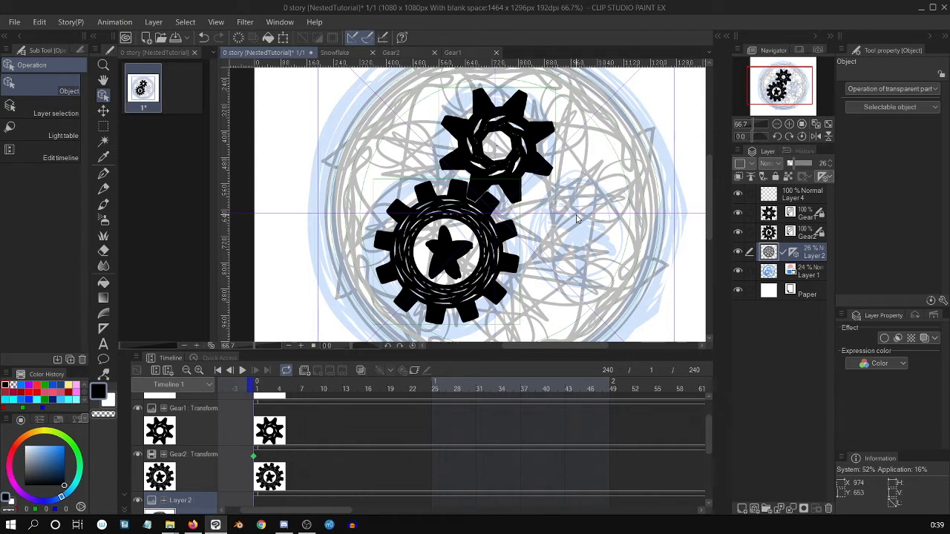
pyautogui.click(264, 423)
pyautogui.click(402, 370)
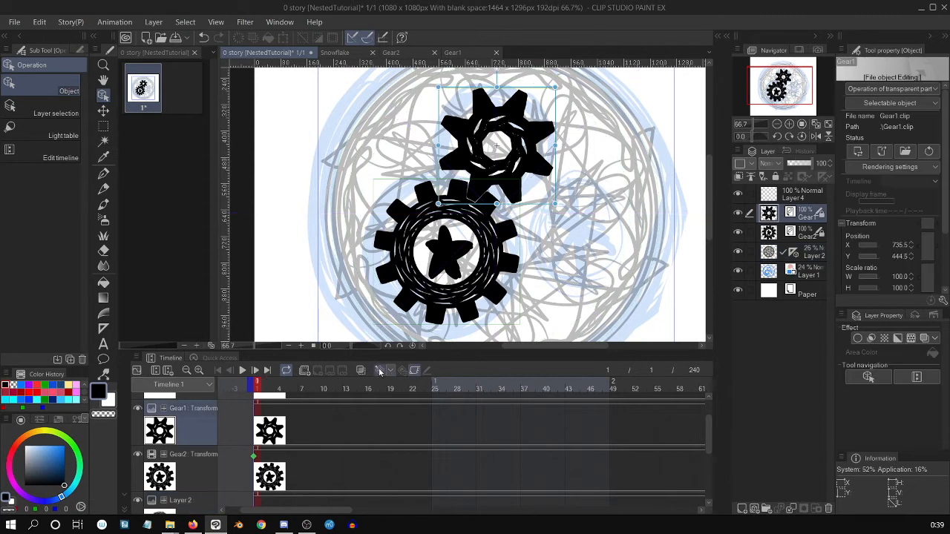
# Step: Add a linear keyframe for Gear1 at frame 240
pyautogui.moveTo(350, 511); pyautogui.dragTo(694, 474)
pyautogui.moveTo(541, 385); pyautogui.dragTo(583, 390)
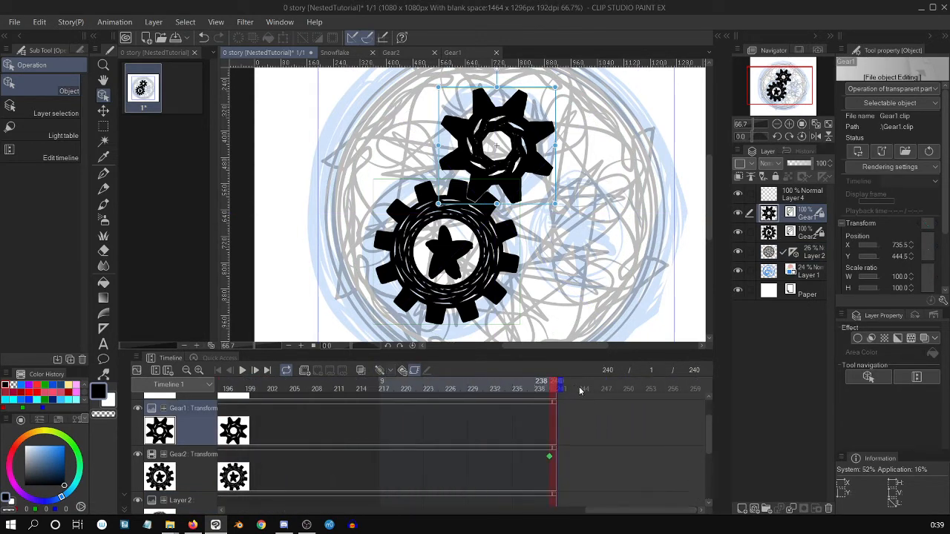
pyautogui.click(380, 370)
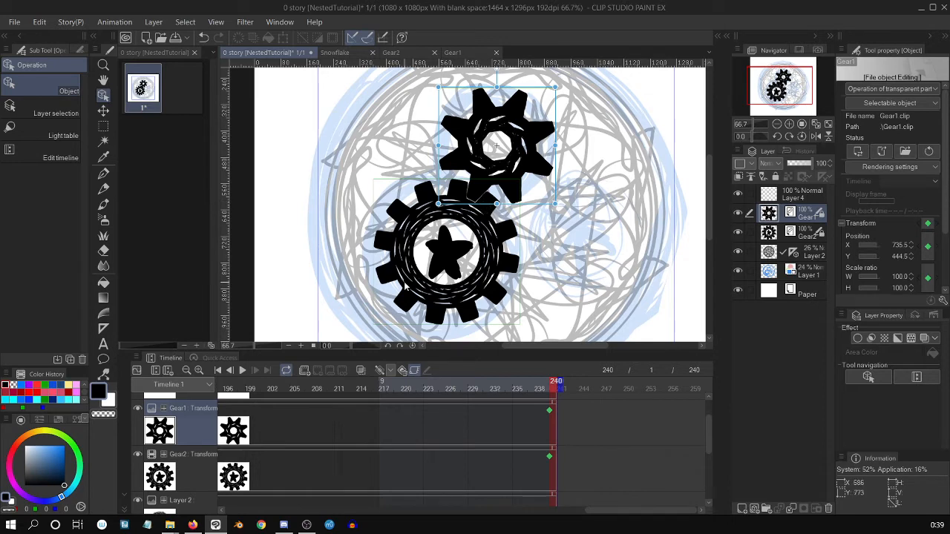
# Step: Open the Calculator, move its window aside, and return to the Clip Studio Paint document
pyautogui.click(27, 523)
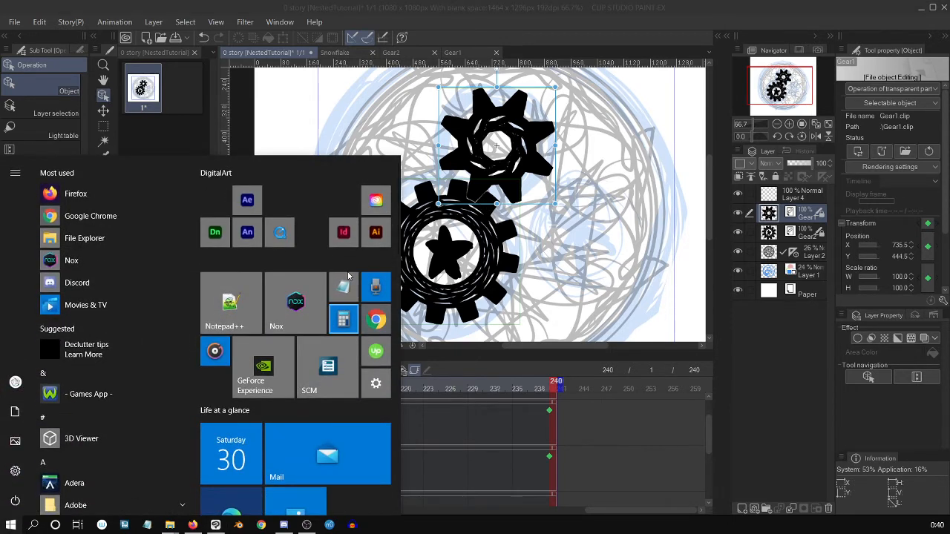
pyautogui.click(349, 315)
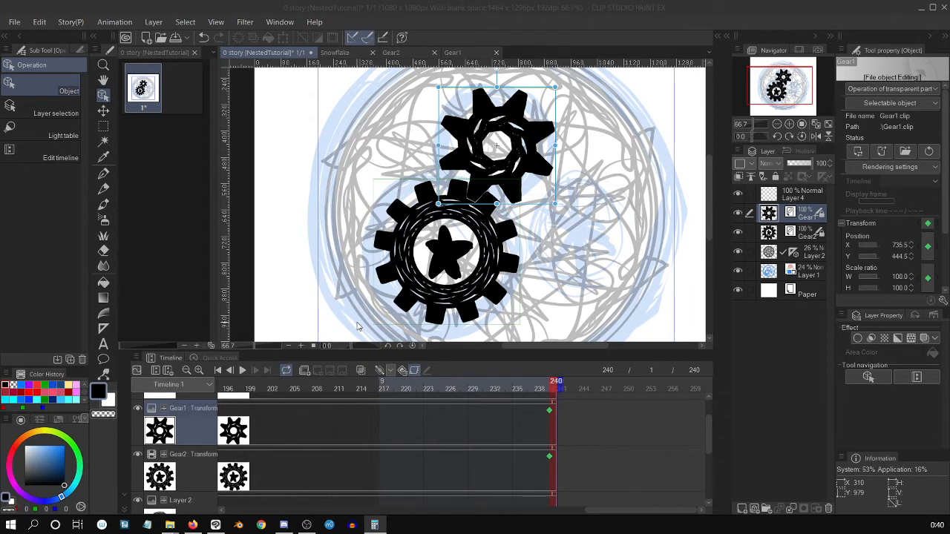
pyautogui.moveTo(266, 533); pyautogui.dragTo(306, 29)
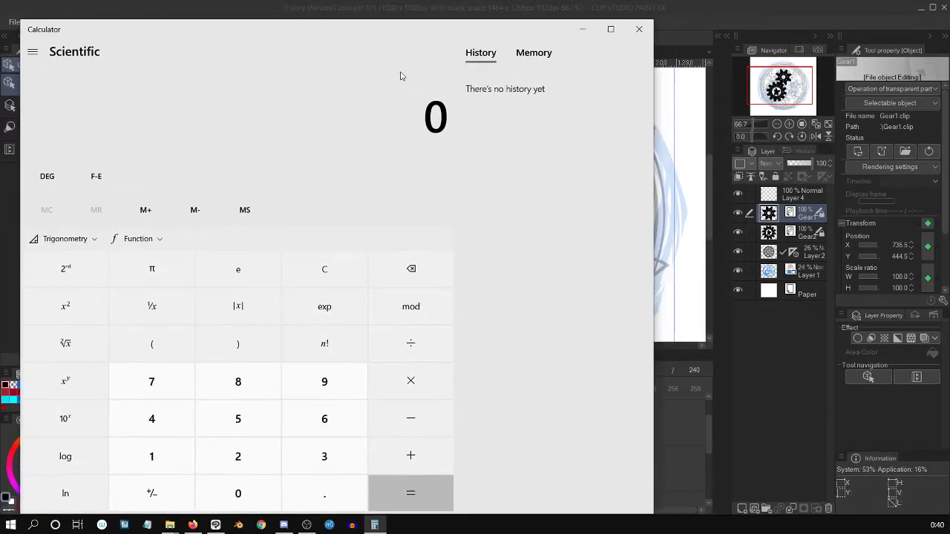
pyautogui.moveTo(378, 30); pyautogui.dragTo(369, 18)
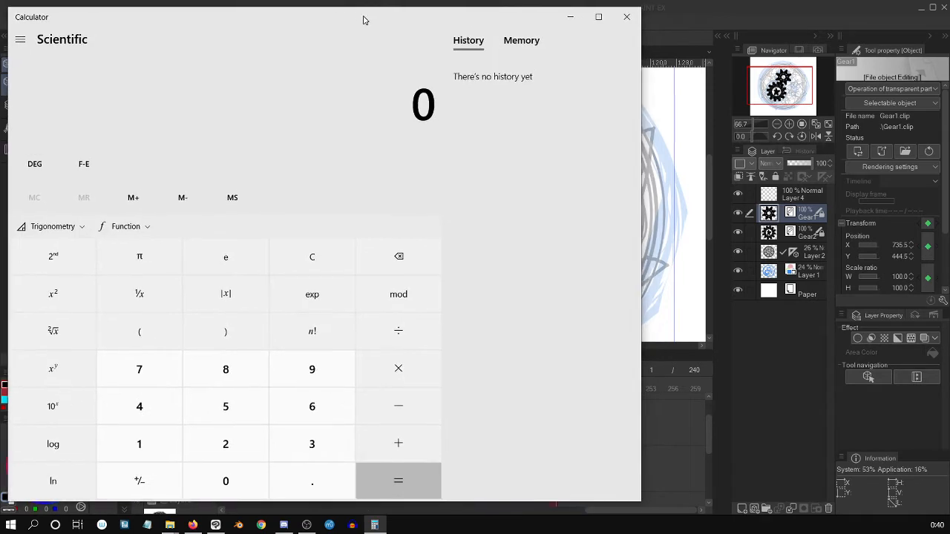
pyautogui.click(784, 377)
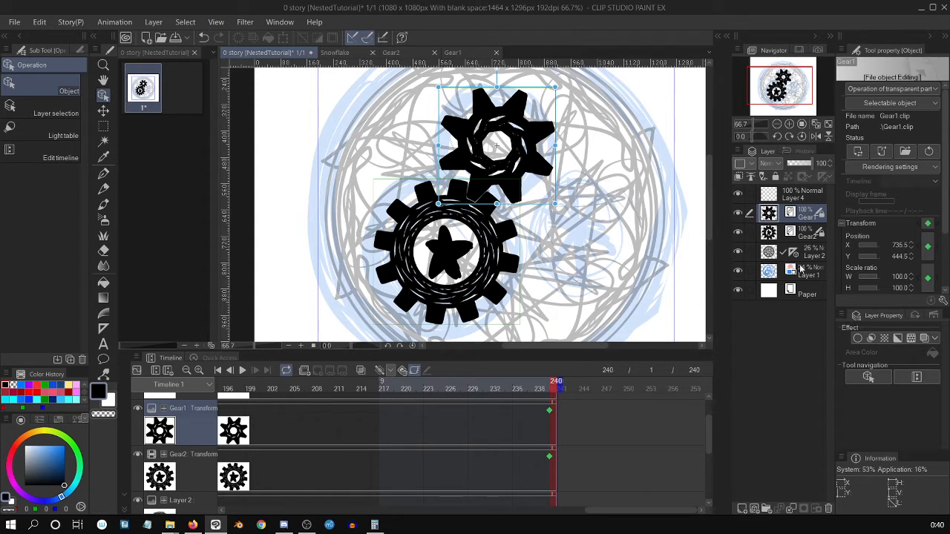
# Step: Compare the Gear2 and Gear1 file objects and examine up close how their teeth mesh
pyautogui.click(801, 233)
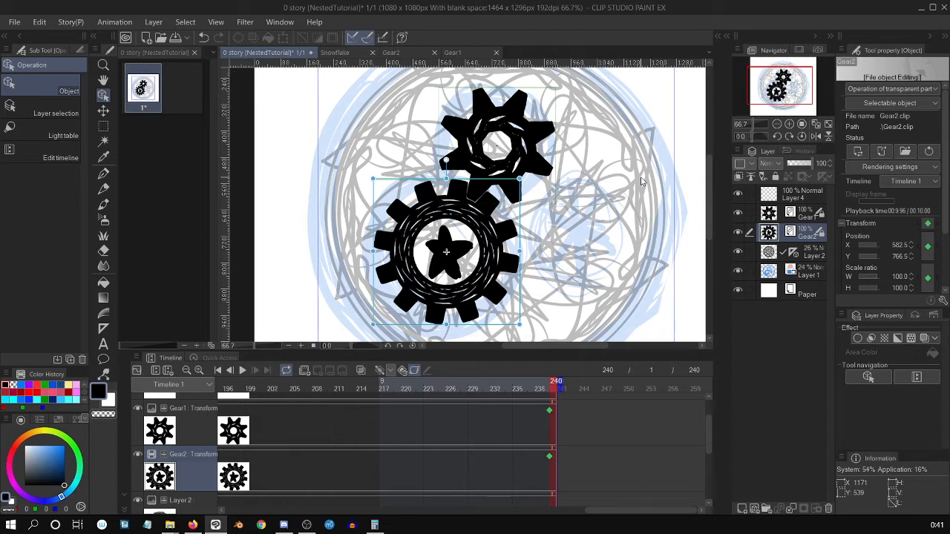
pyautogui.click(803, 248)
pyautogui.click(806, 229)
pyautogui.click(805, 215)
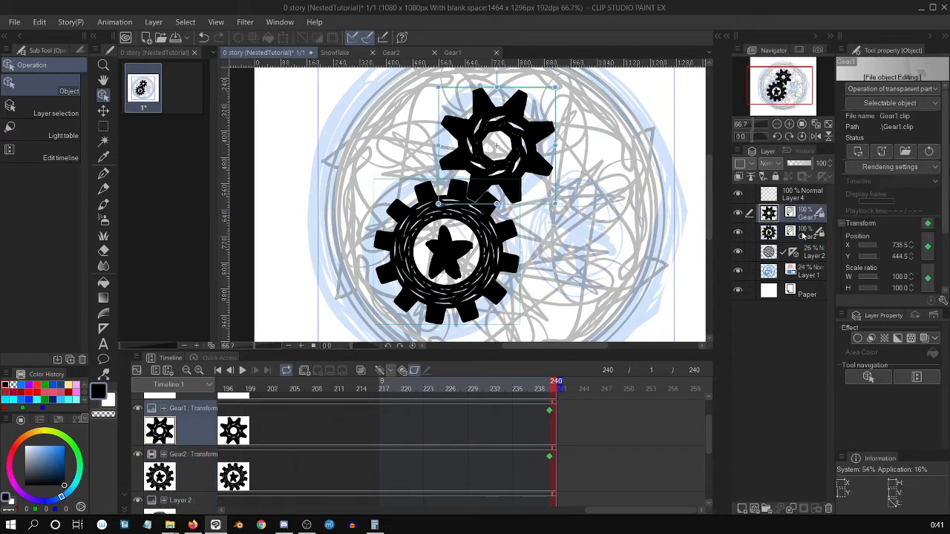
pyautogui.click(803, 235)
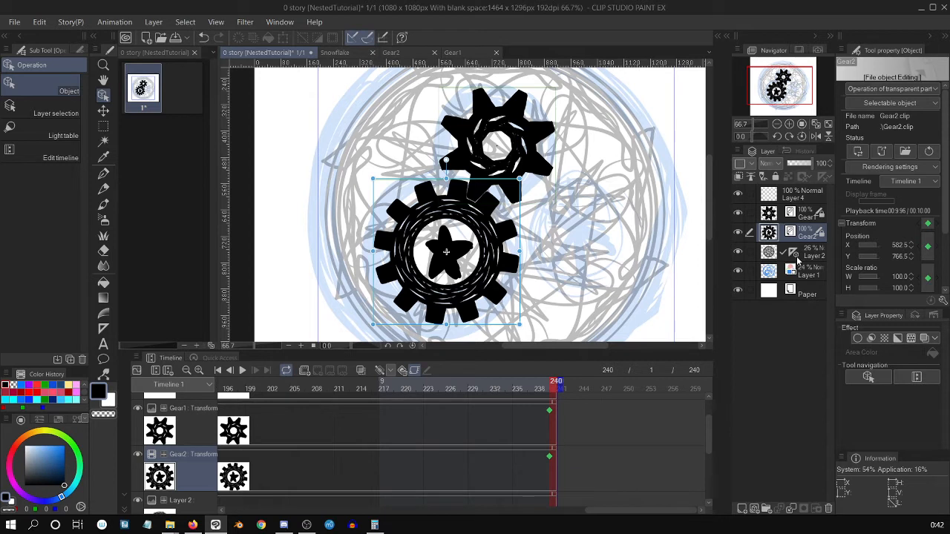
pyautogui.click(805, 215)
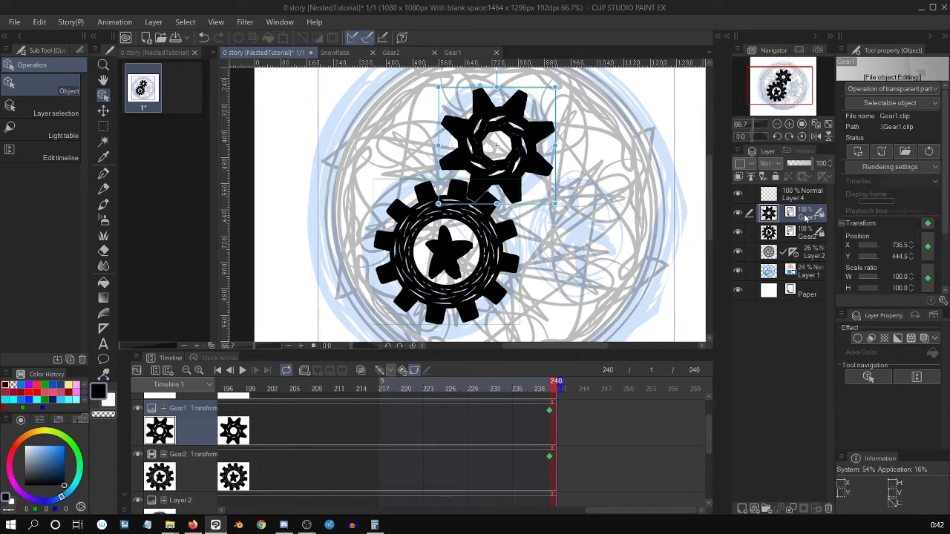
pyautogui.hotkey('ctrl', '+')
pyautogui.hotkey('ctrl', '+')
pyautogui.hotkey('ctrl', '+')
pyautogui.hotkey('ctrl', '+')
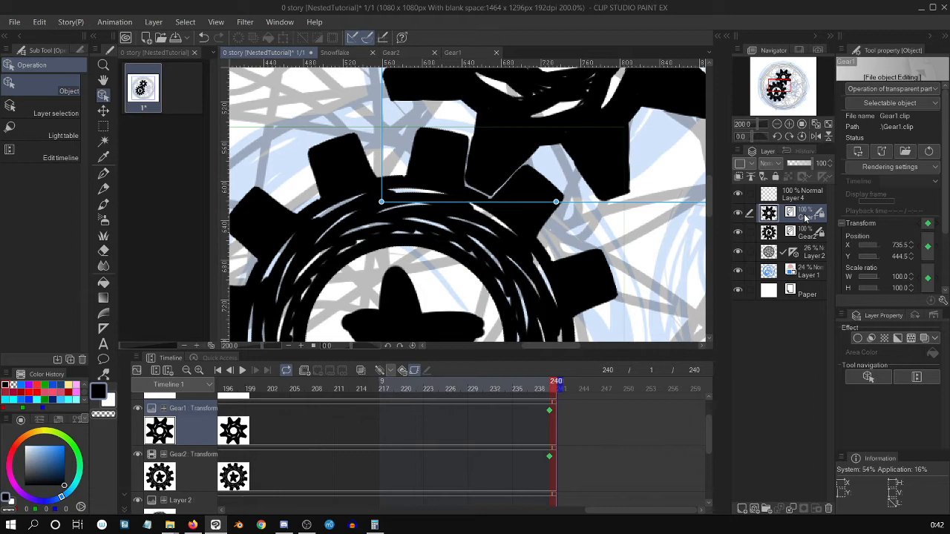
pyautogui.hotkey('ctrl', '-')
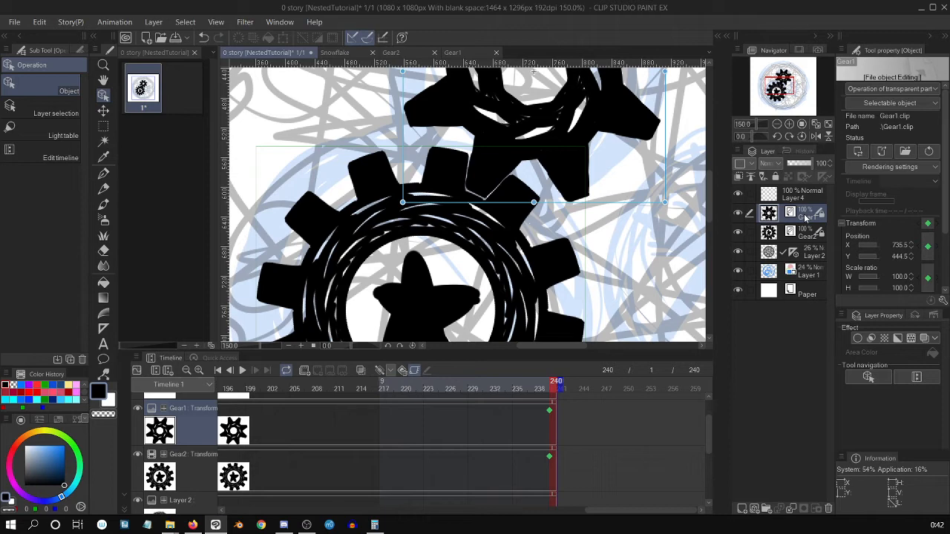
pyautogui.moveTo(709, 195)
pyautogui.mouseDown()
pyautogui.moveTo(709, 166)
pyautogui.moveTo(709, 191)
pyautogui.mouseUp()
pyautogui.hotkey('ctrl', '-')
pyautogui.hotkey('ctrl', '-')
pyautogui.hotkey('ctrl', '-')
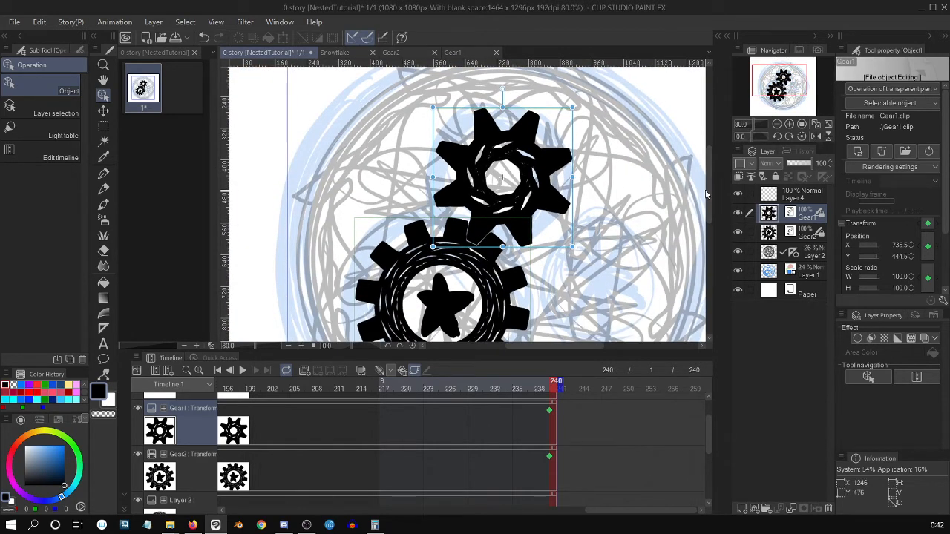
pyautogui.click(799, 235)
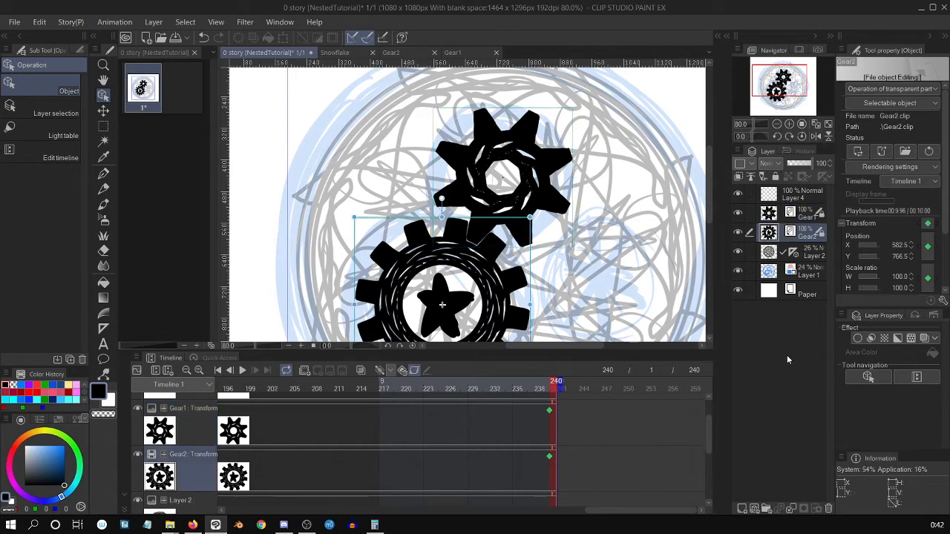
pyautogui.click(803, 273)
pyautogui.click(800, 216)
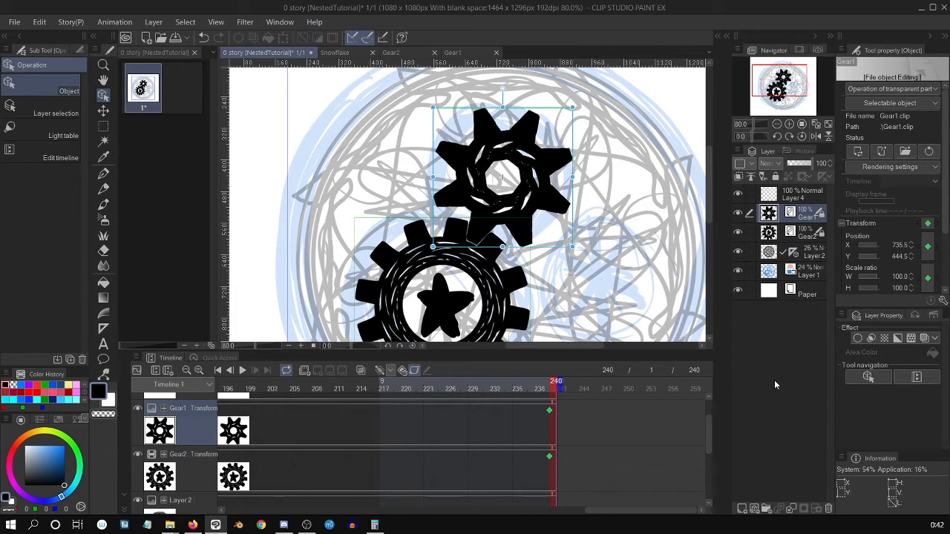
# Step: Return to the start of the timeline and check the first-frame keyframes of Gear1 and Gear2
pyautogui.click(218, 370)
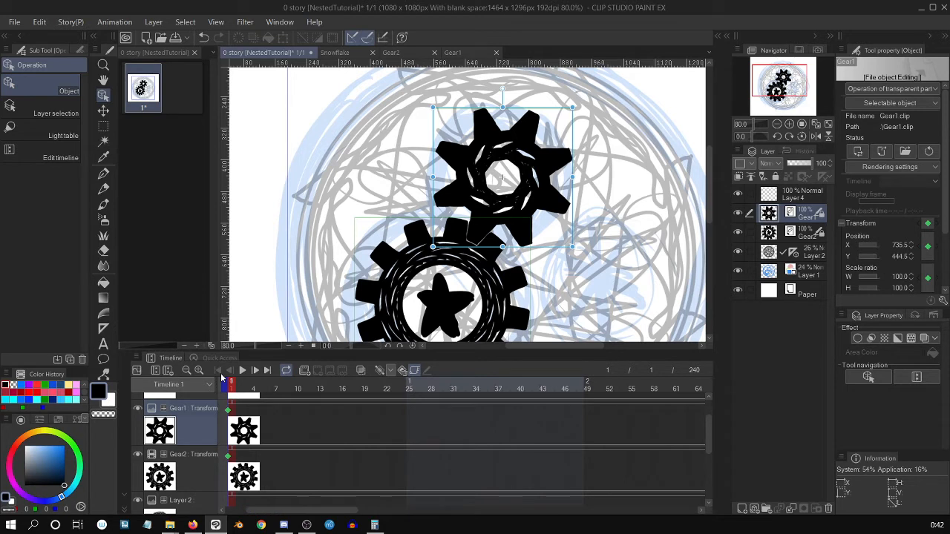
pyautogui.moveTo(301, 510); pyautogui.dragTo(334, 511)
pyautogui.click(569, 389)
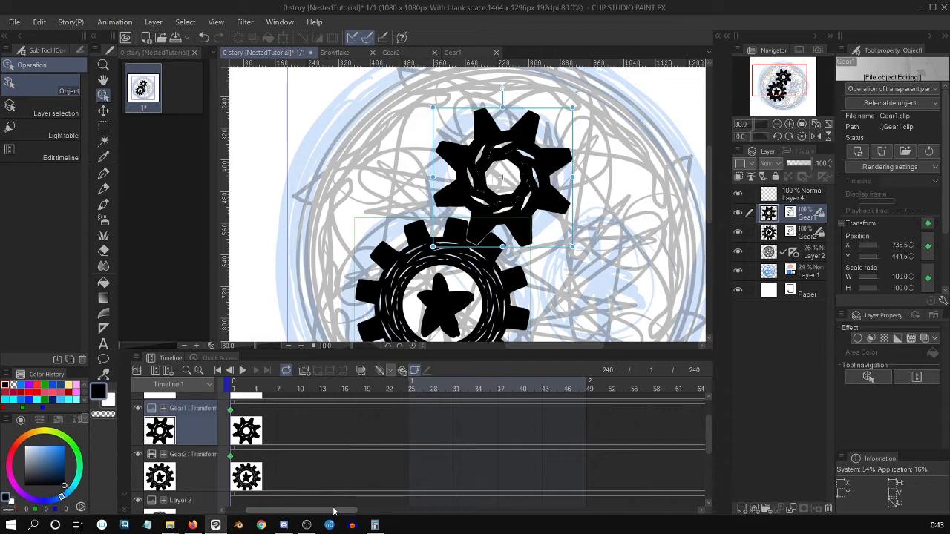
pyautogui.moveTo(342, 512); pyautogui.dragTo(340, 512)
pyautogui.click(247, 390)
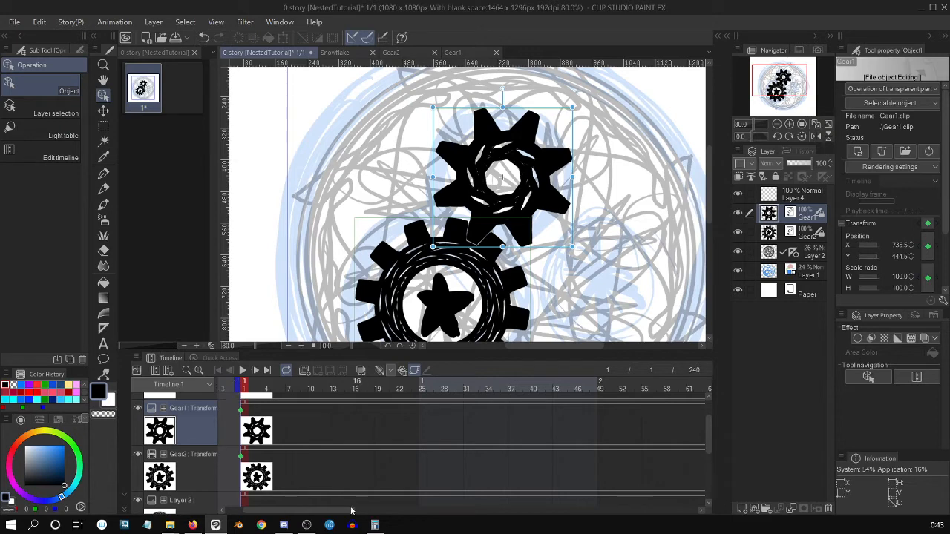
# Step: Select Gear2's keyframe at frame 240 and set its rotation angle to 720
pyautogui.click(571, 509)
pyautogui.moveTo(571, 503); pyautogui.dragTo(738, 494)
pyautogui.click(551, 457)
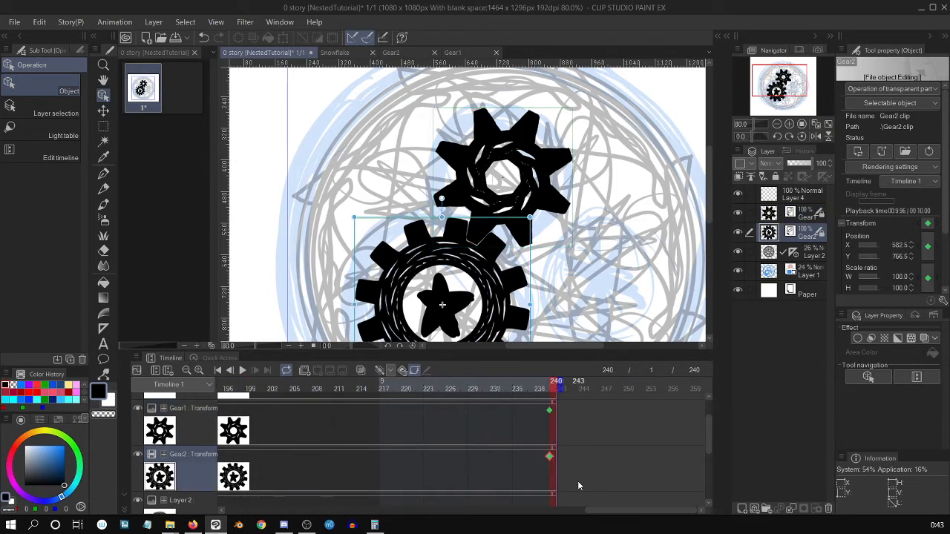
pyautogui.scroll(-3, 942, 225)
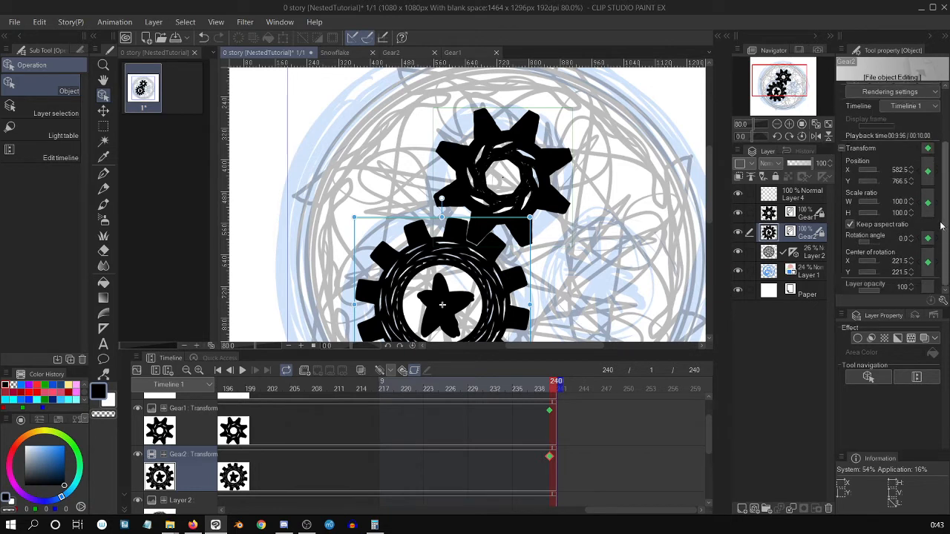
pyautogui.click(907, 239)
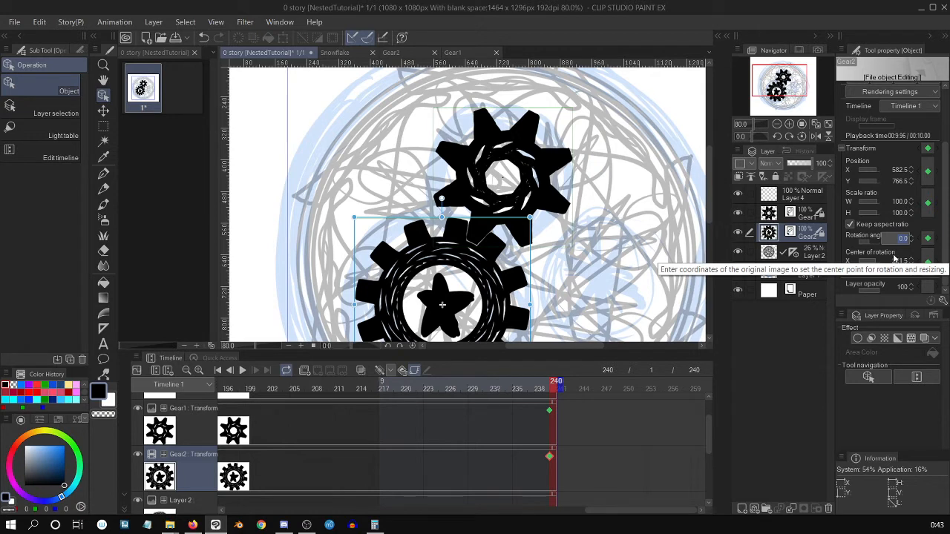
pyautogui.press('BackSpace')
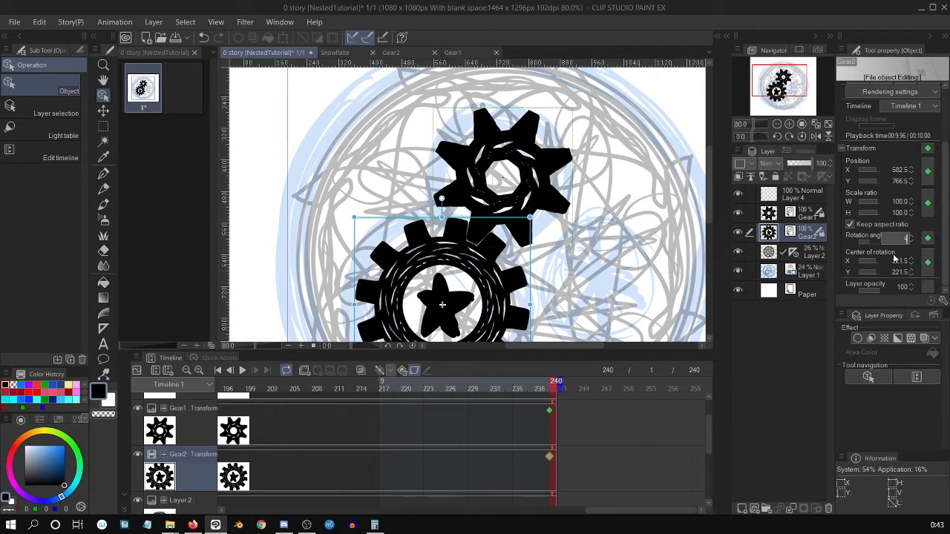
pyautogui.write('720')
pyautogui.press('Return')
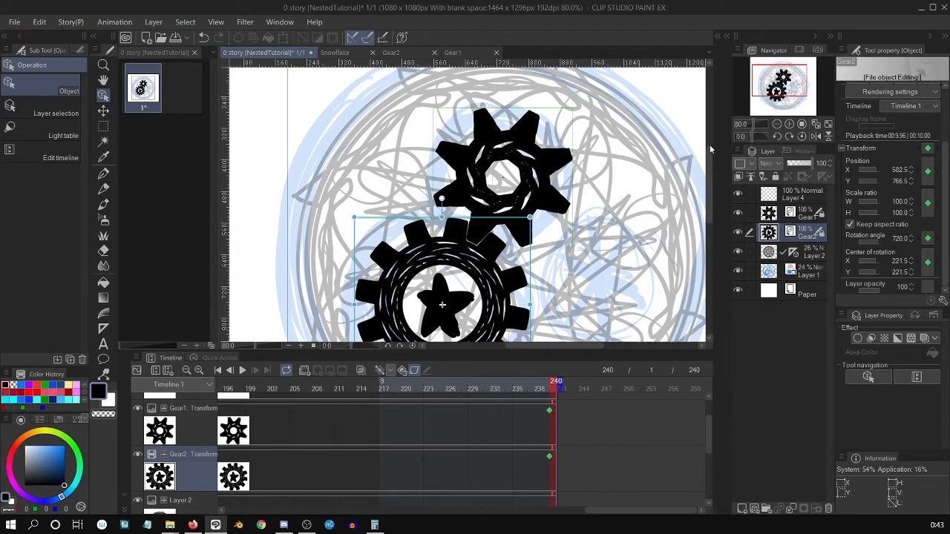
# Step: Play the animation from the first frame to check Gear2's rotation
pyautogui.moveTo(709, 188); pyautogui.dragTo(709, 206)
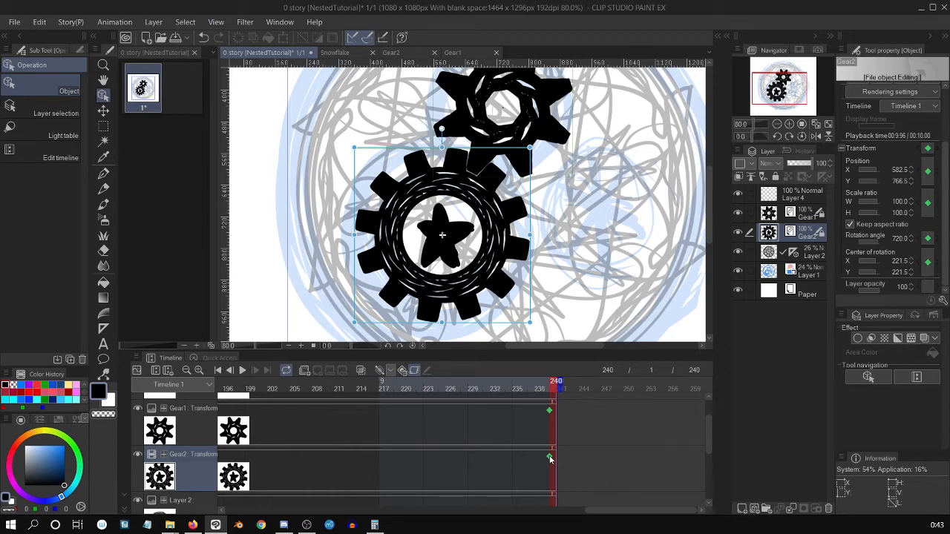
pyautogui.click(218, 371)
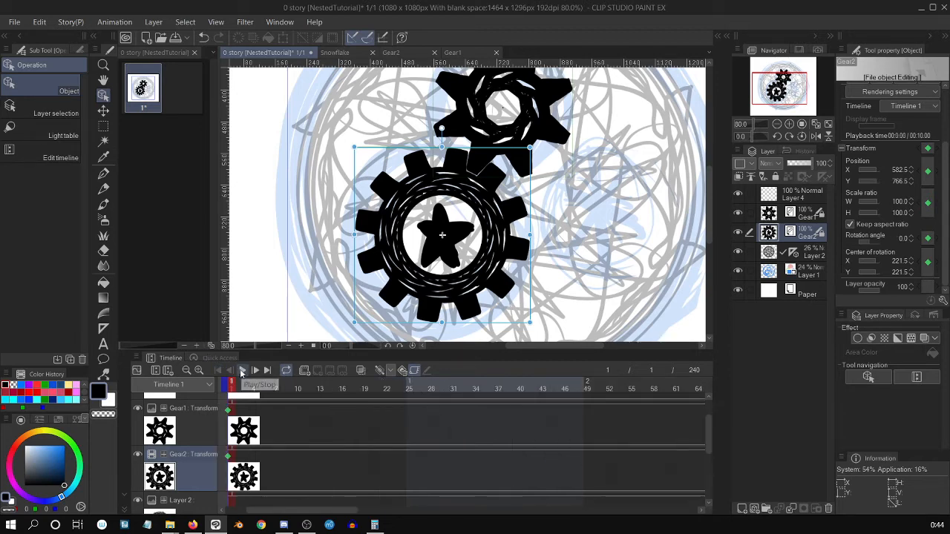
pyautogui.click(243, 370)
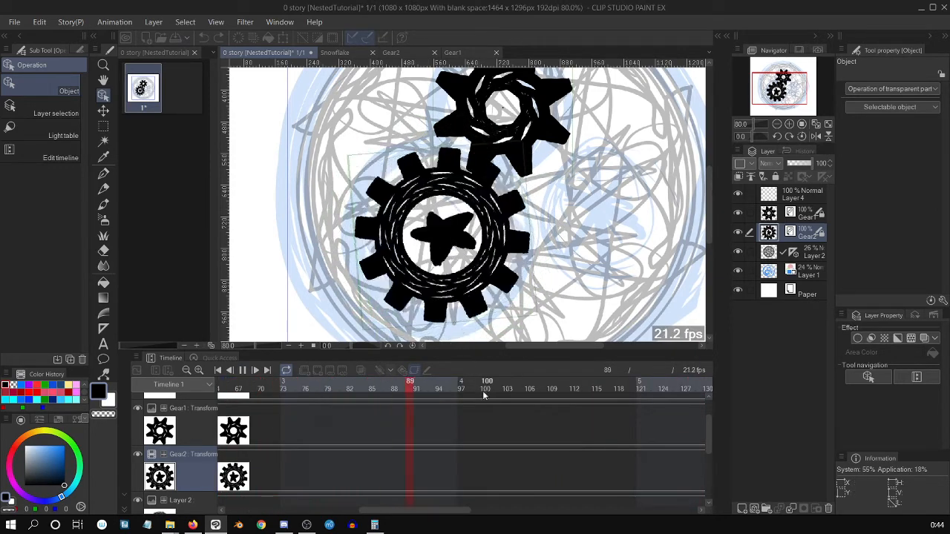
# Step: Shift Gear2's end keyframe from frame 240 to one frame past the end of the timeline
pyautogui.click(267, 371)
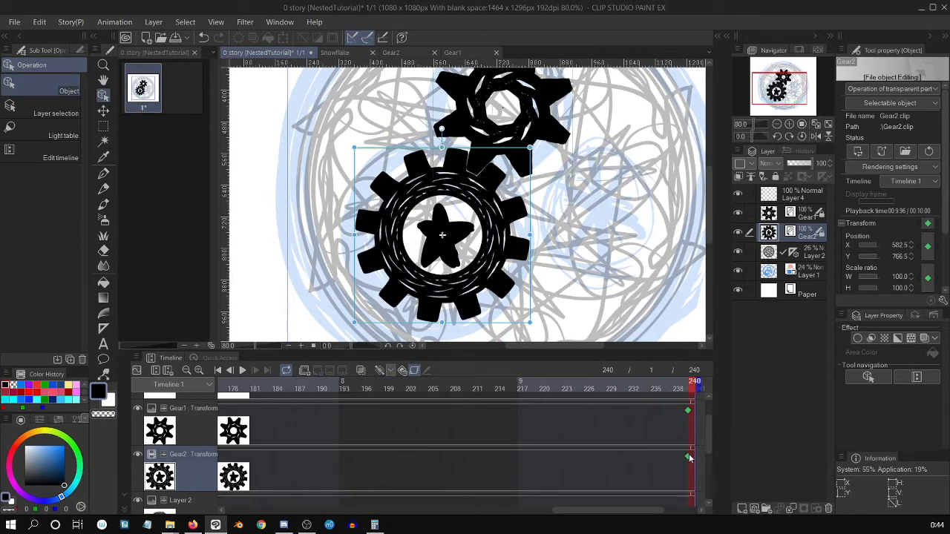
pyautogui.moveTo(609, 510); pyautogui.dragTo(644, 510)
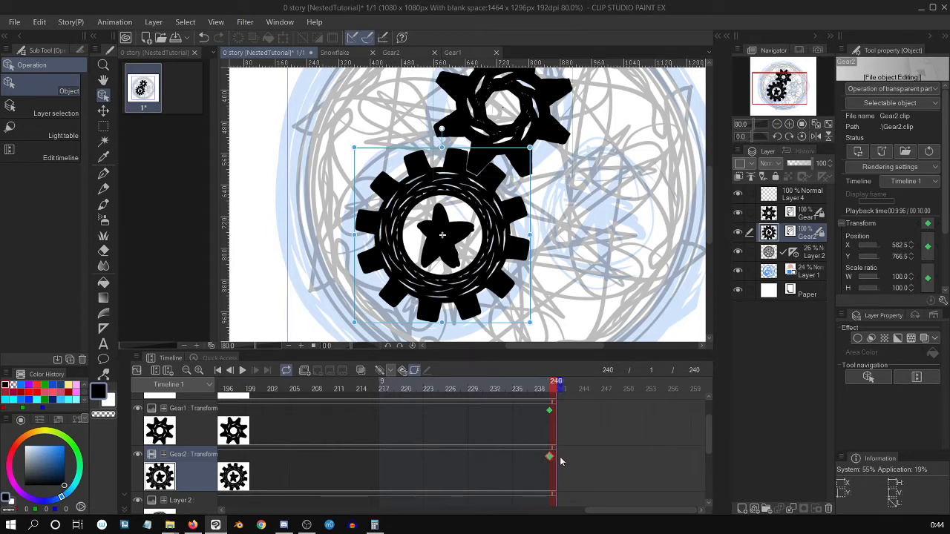
pyautogui.press('Delete')
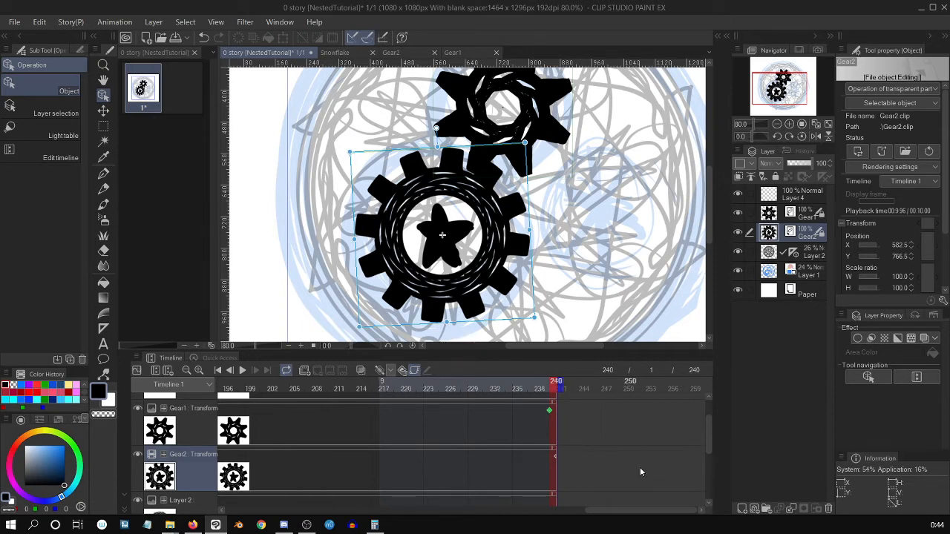
# Step: Compare the Gear1 and Gear2 keyframes at the beginning and end of the timeline
pyautogui.moveTo(661, 512); pyautogui.dragTo(323, 525)
pyautogui.click(269, 396)
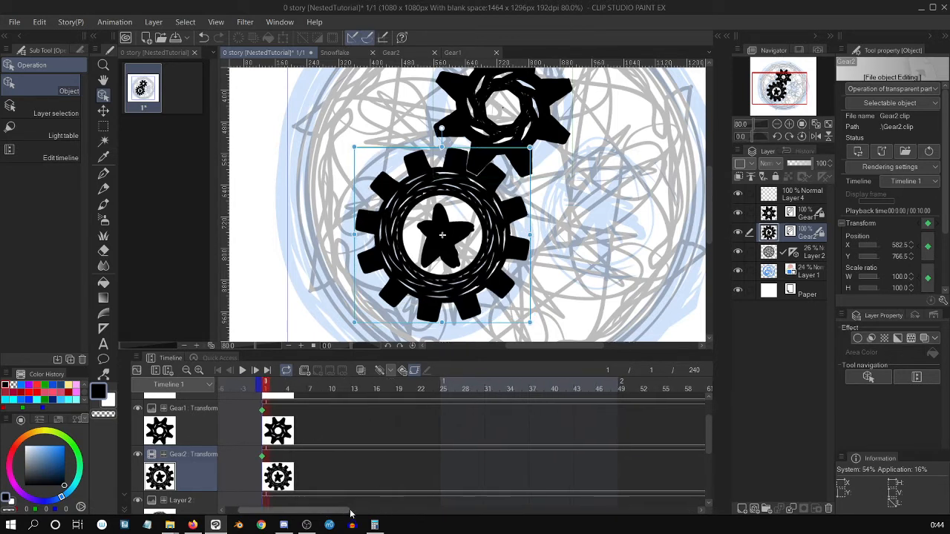
pyautogui.moveTo(320, 510); pyautogui.dragTo(705, 501)
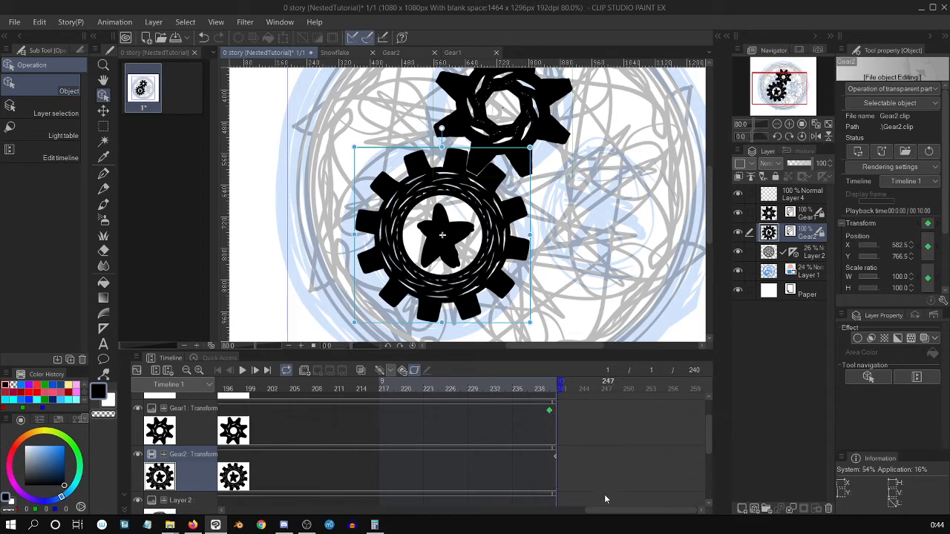
pyautogui.click(472, 420)
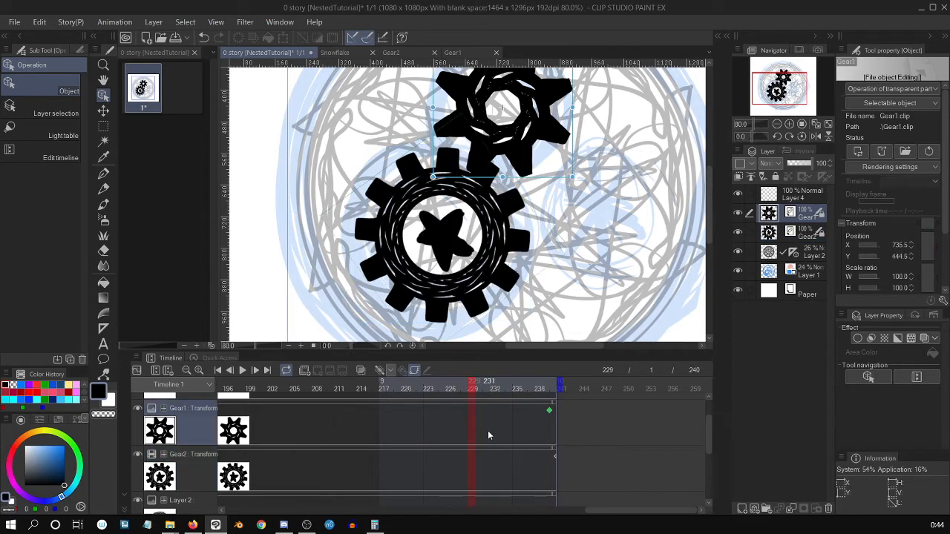
# Step: Select the Gear1 and Gear2 layers in turn to compare the two gears and their teeth at frame 229
pyautogui.moveTo(708, 225); pyautogui.dragTo(708, 207)
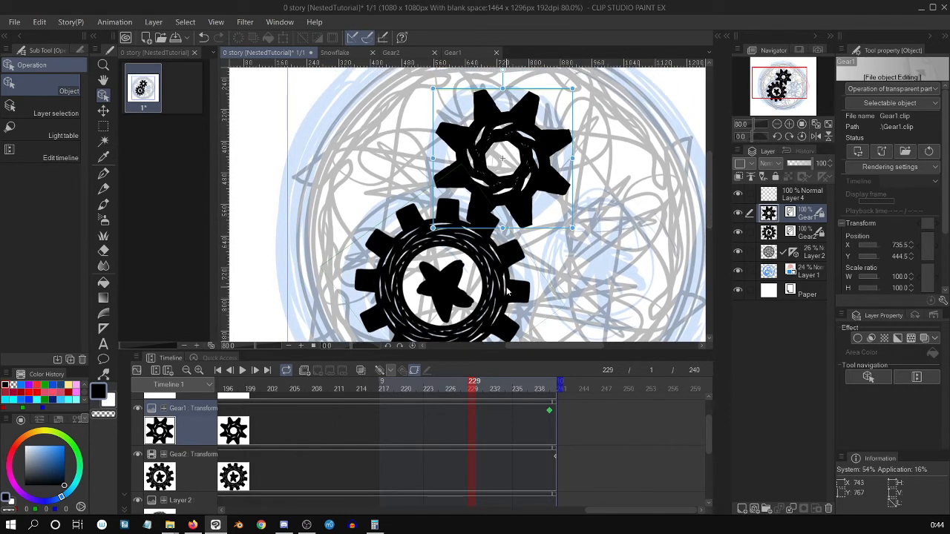
pyautogui.click(564, 291)
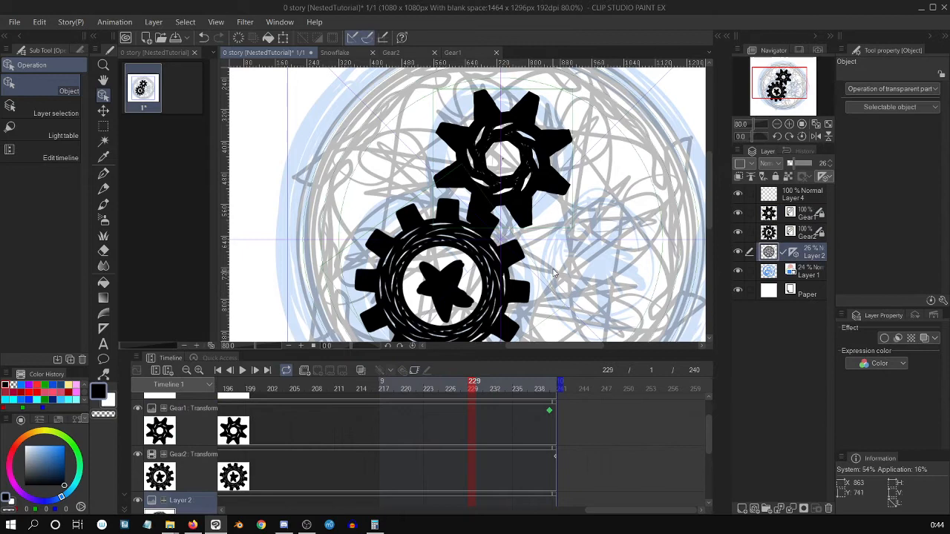
pyautogui.click(498, 284)
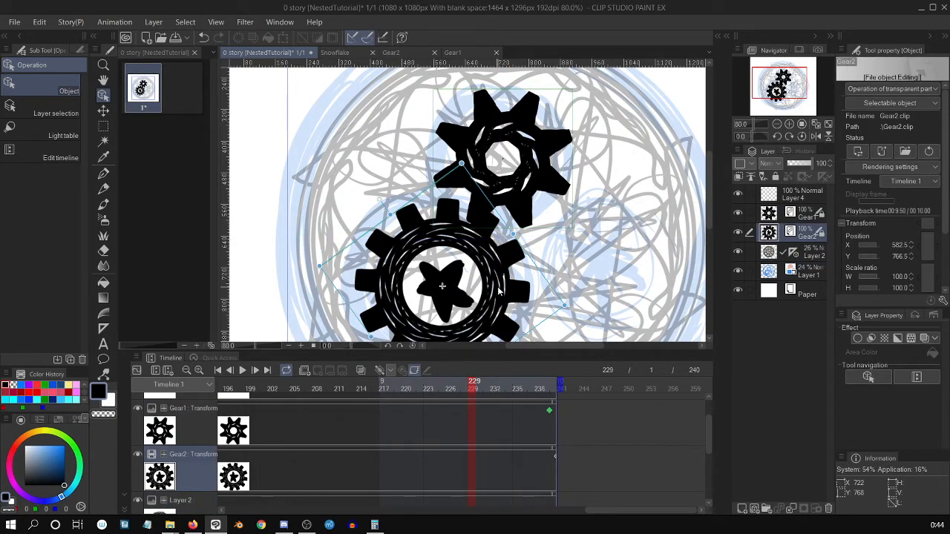
pyautogui.click(781, 215)
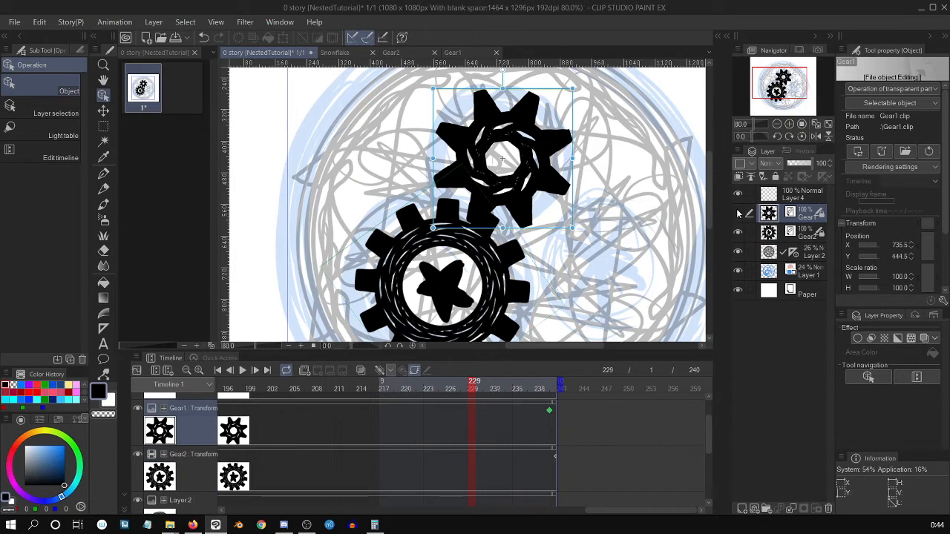
pyautogui.click(797, 238)
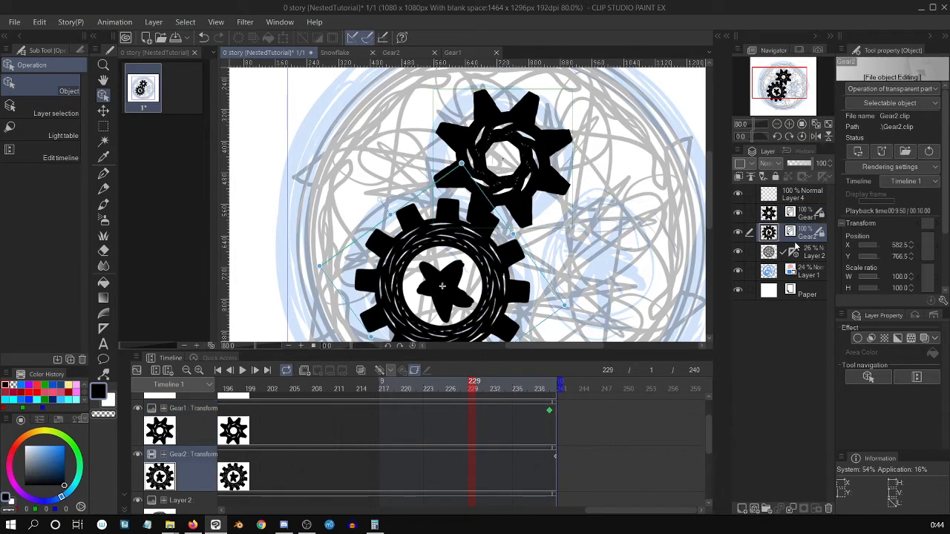
pyautogui.click(802, 214)
pyautogui.click(798, 232)
pyautogui.click(802, 213)
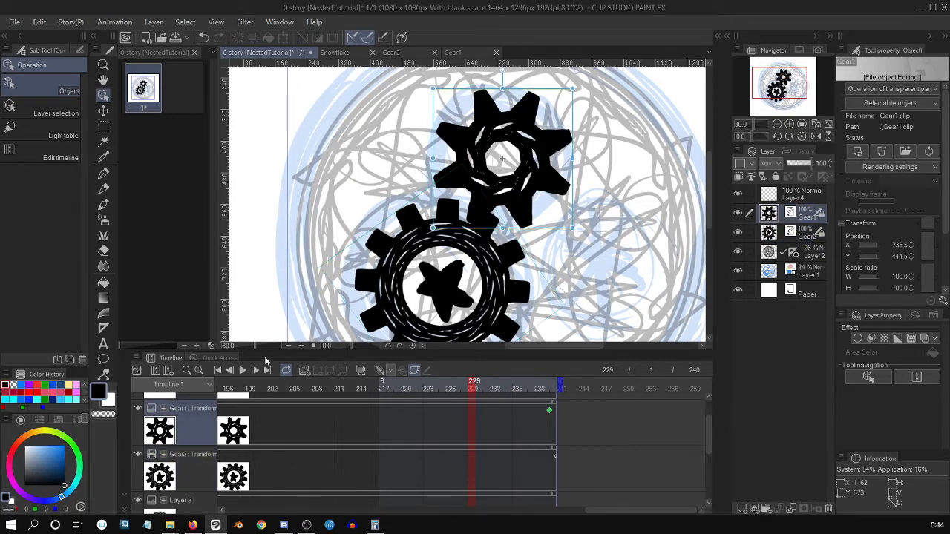
# Step: Review Gear2's position at the first frame and at frame 240 of the timeline
pyautogui.click(217, 369)
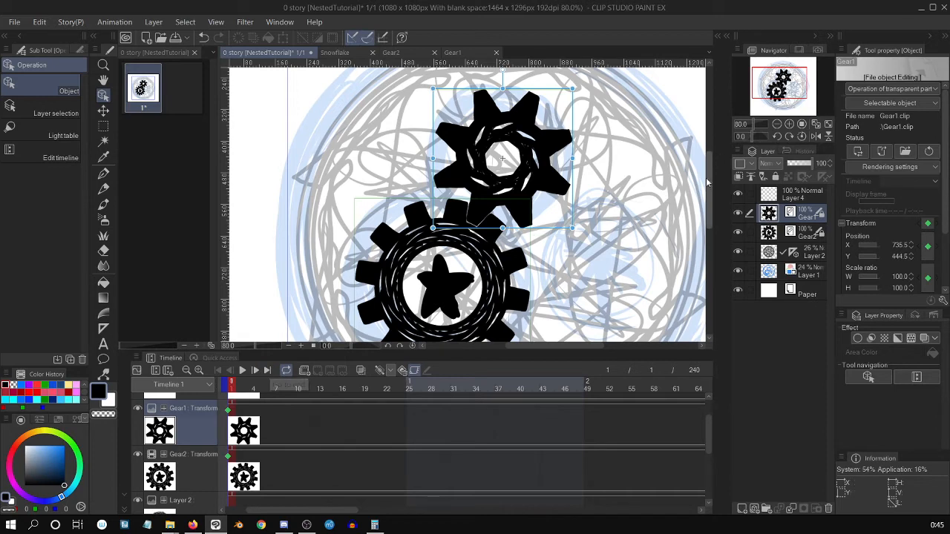
pyautogui.scroll(-3, 707, 198)
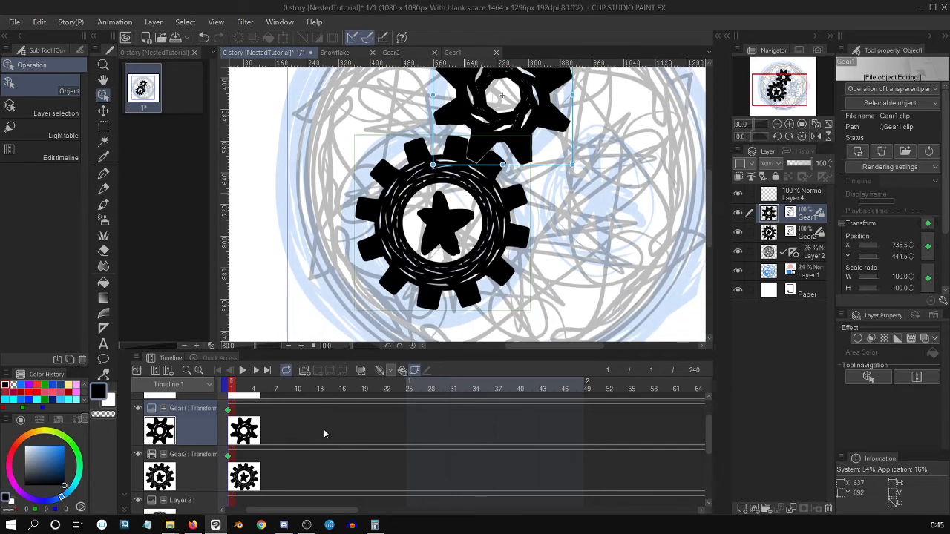
pyautogui.moveTo(319, 511); pyautogui.dragTo(339, 512)
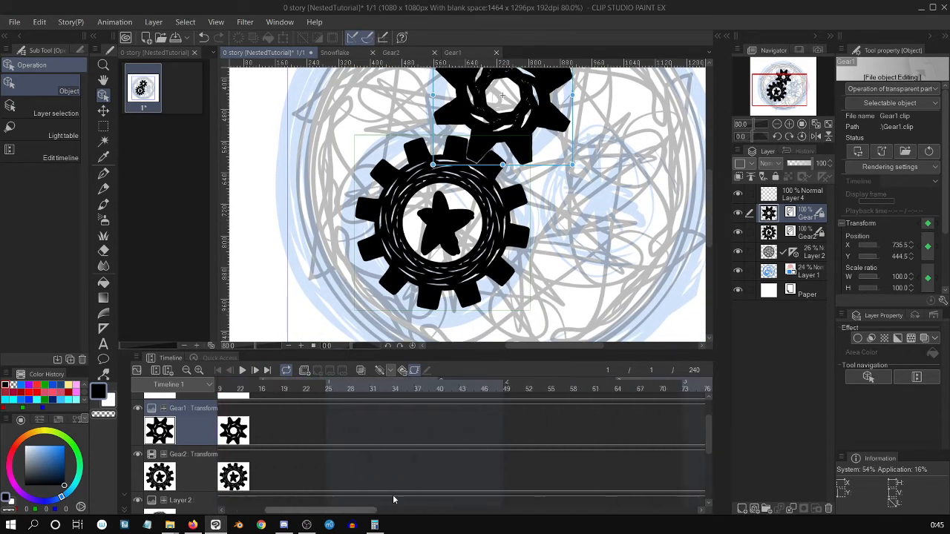
pyautogui.moveTo(394, 500); pyautogui.dragTo(649, 483)
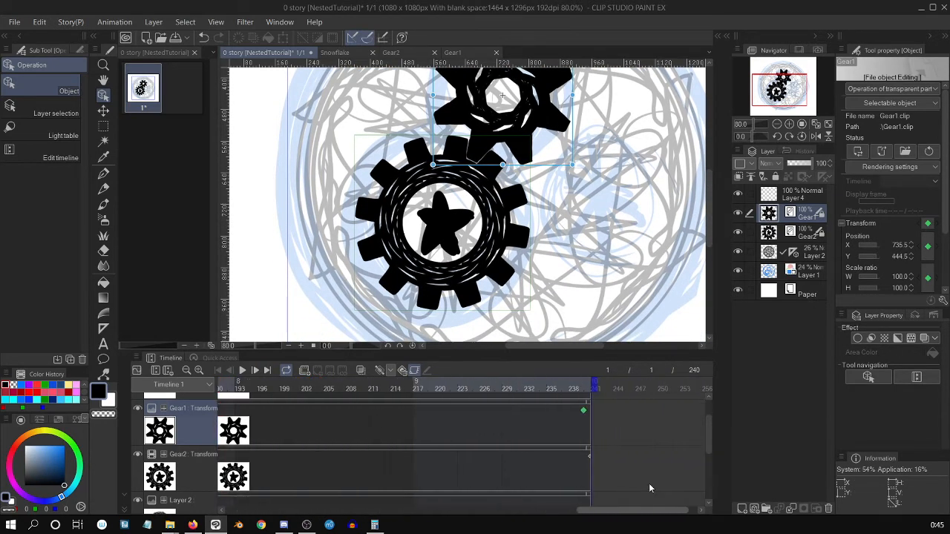
pyautogui.click(584, 465)
pyautogui.moveTo(598, 510); pyautogui.dragTo(380, 511)
# Step: Switch to Calculator and multiply Gear2's 720-degree rotation by 12
pyautogui.click(376, 522)
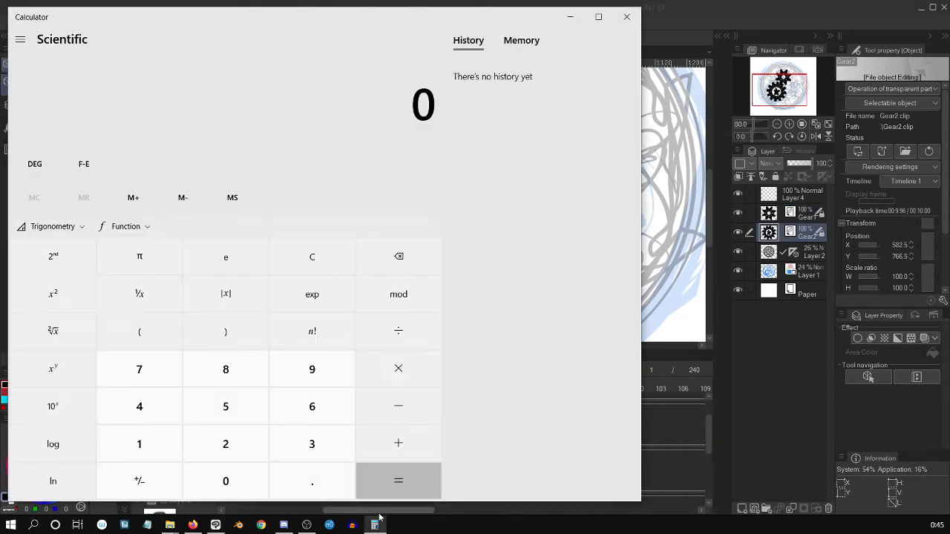
pyautogui.write('720')
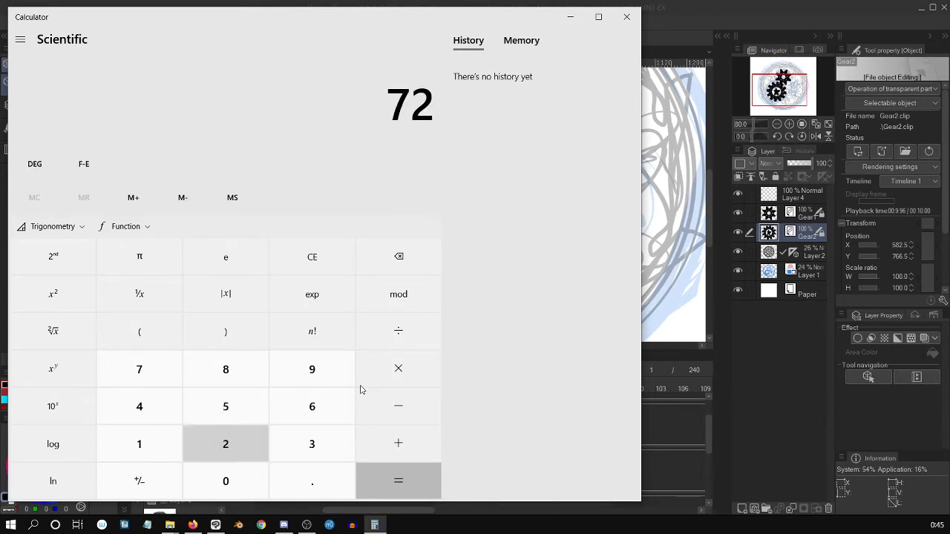
pyautogui.click(760, 401)
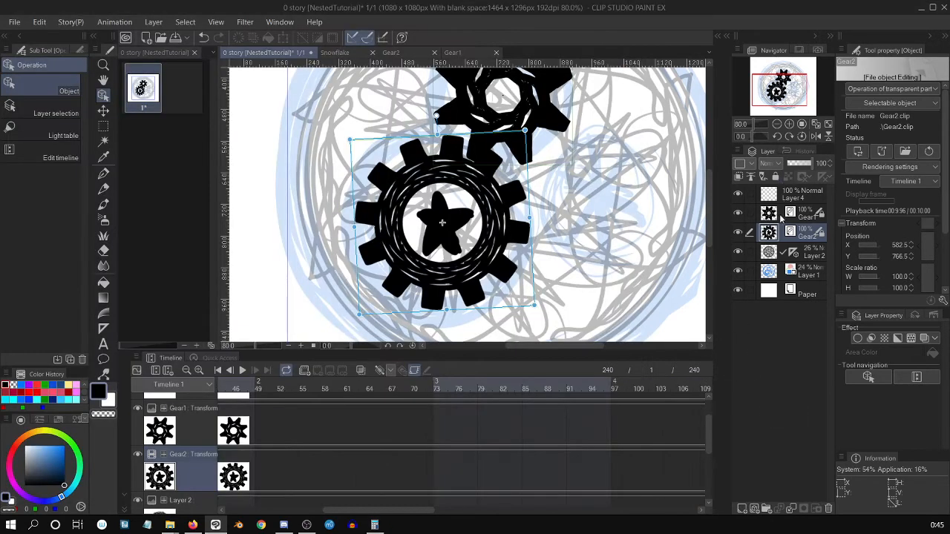
pyautogui.moveTo(708, 221); pyautogui.dragTo(707, 223)
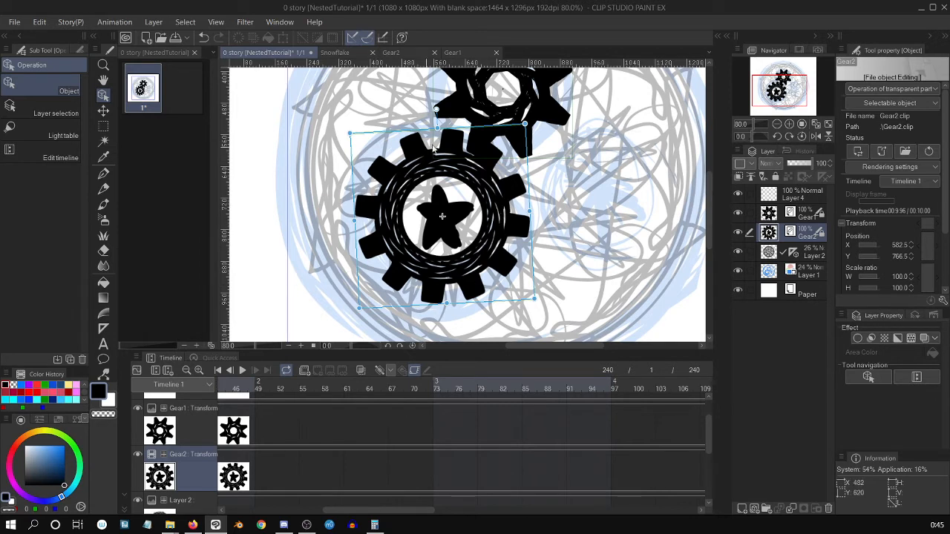
pyautogui.click(306, 525)
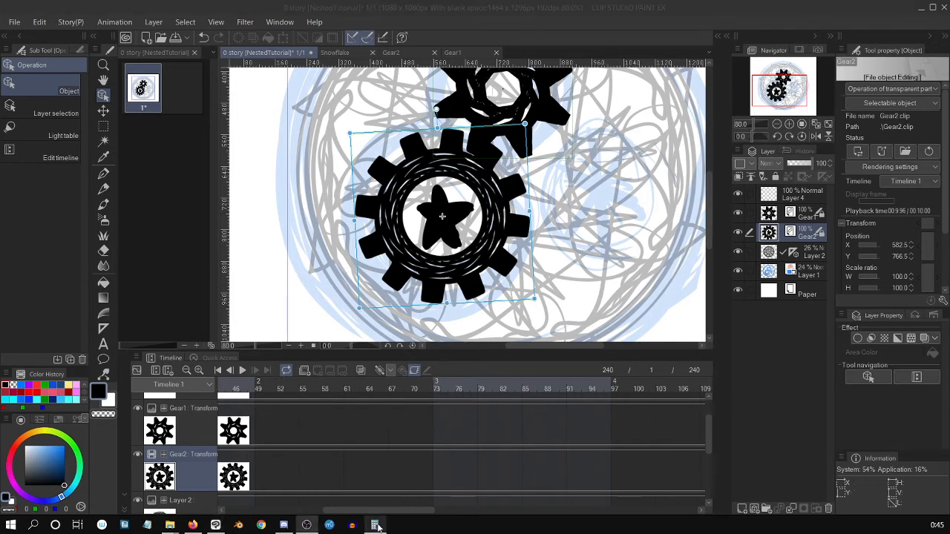
pyautogui.click(760, 395)
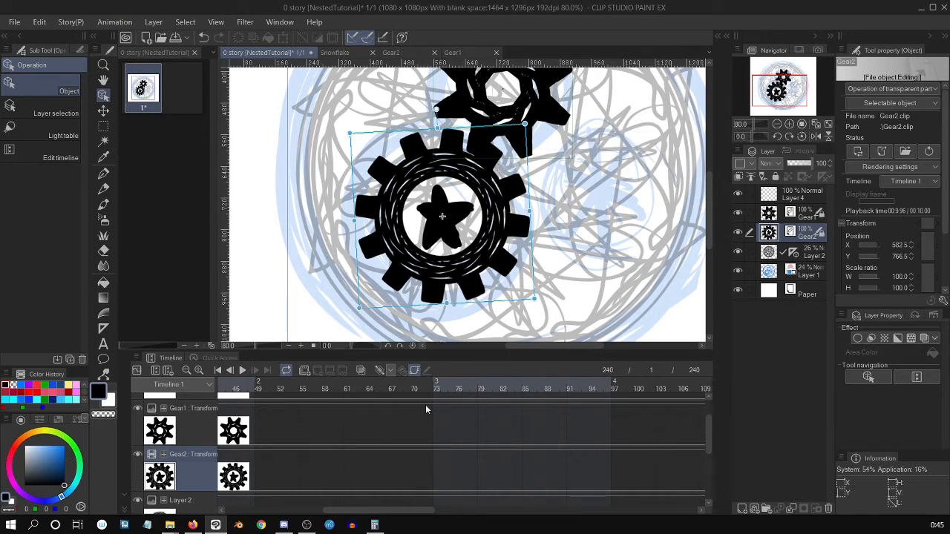
pyautogui.click(375, 526)
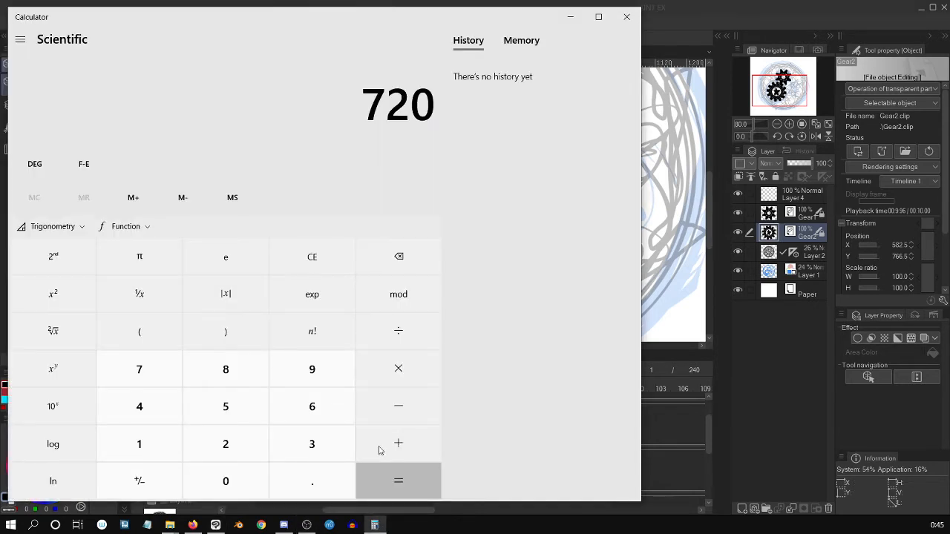
pyautogui.press('*')
pyautogui.write('12')
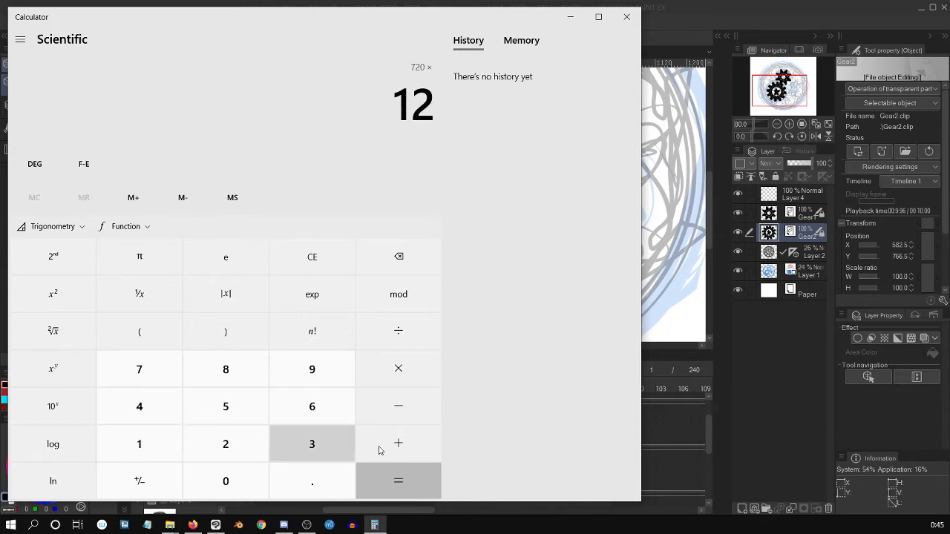
pyautogui.press('Return')
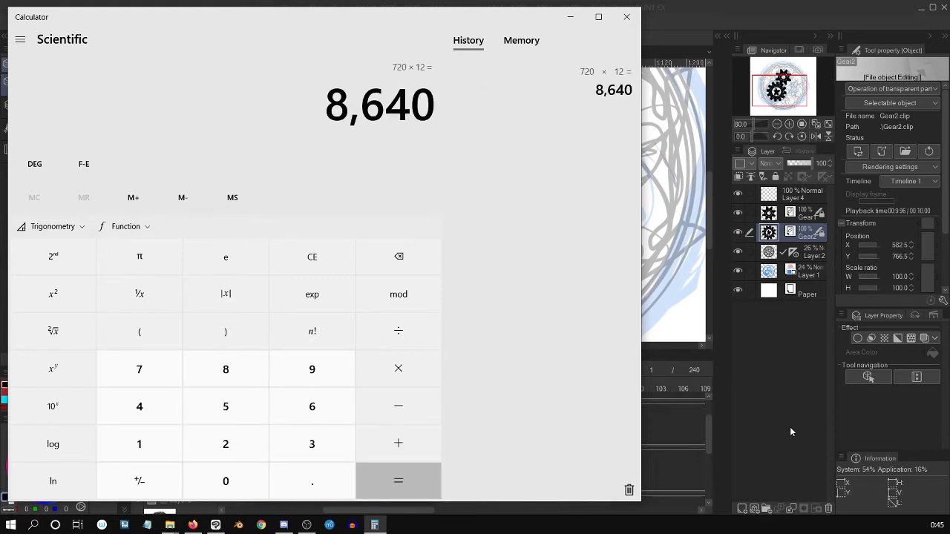
# Step: Divide the calculated product by 8 in Calculator, and return to CLIP STUDIO PAINT
pyautogui.click(790, 427)
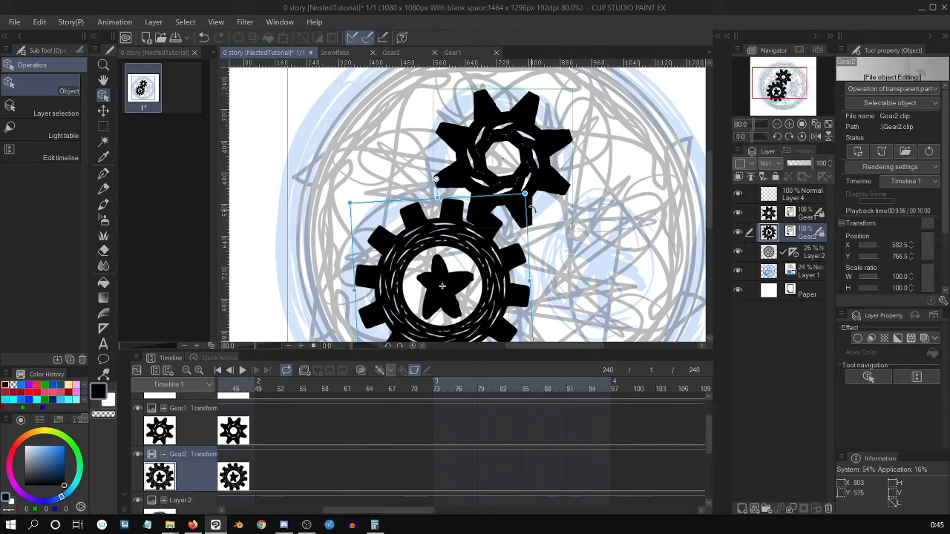
pyautogui.click(374, 525)
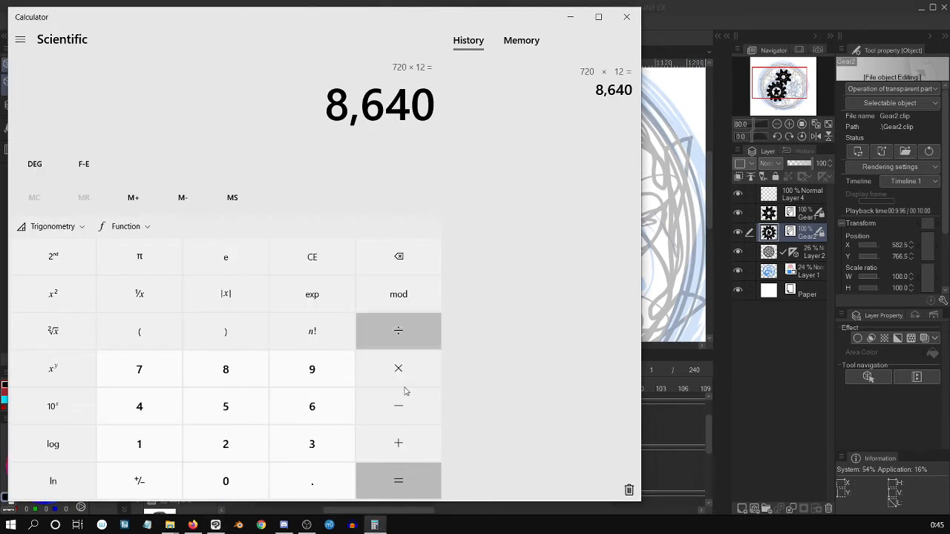
pyautogui.press('/')
pyautogui.write('8')
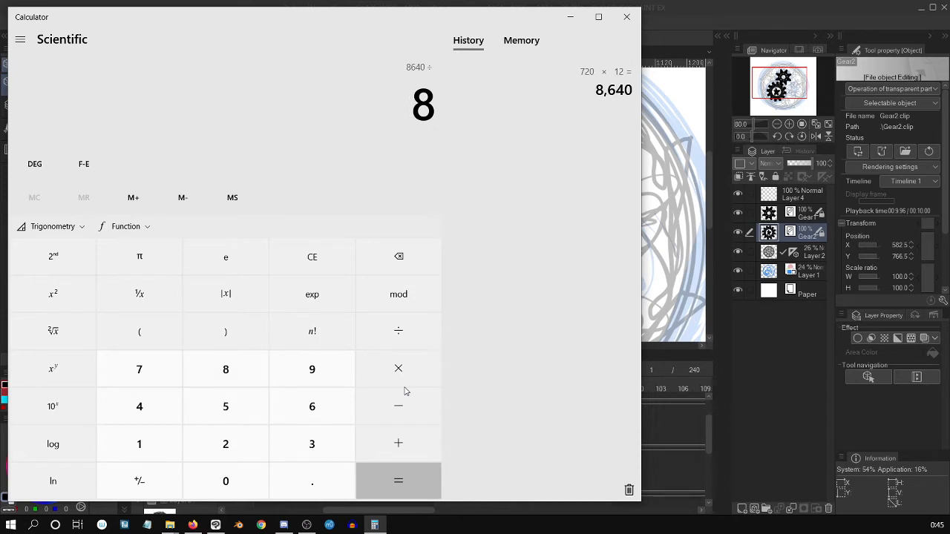
pyautogui.press('Return')
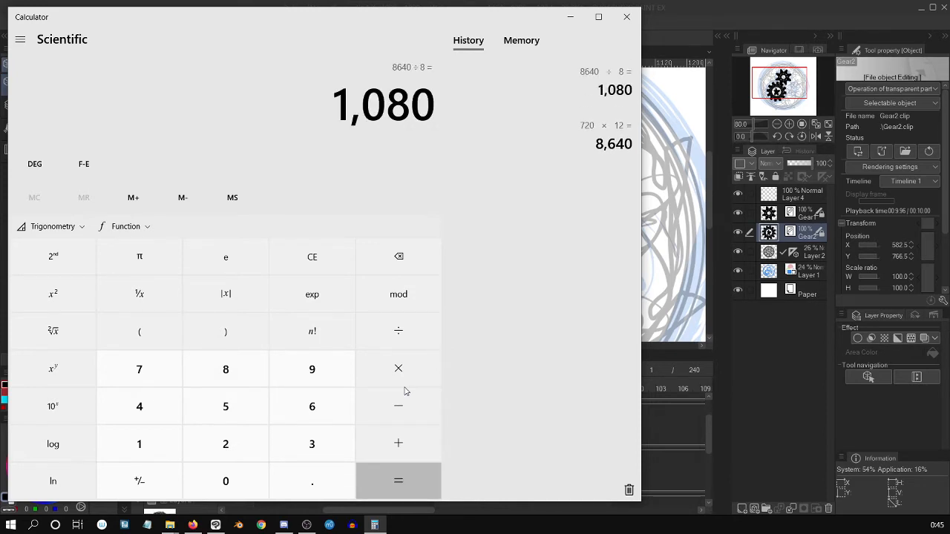
pyautogui.click(762, 454)
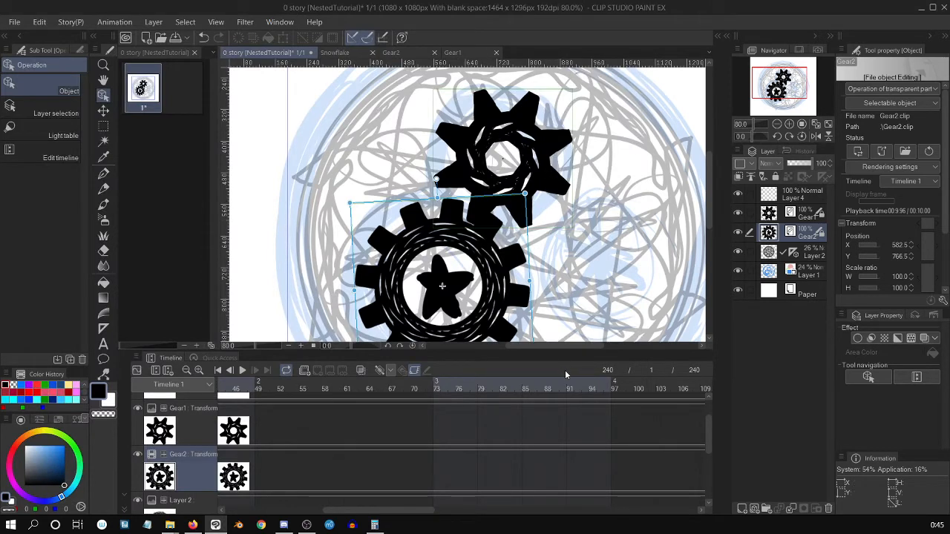
# Step: Select the Gear1 layer and set its rotation angle at frame 240 to -1080
pyautogui.moveTo(945, 177); pyautogui.dragTo(942, 247)
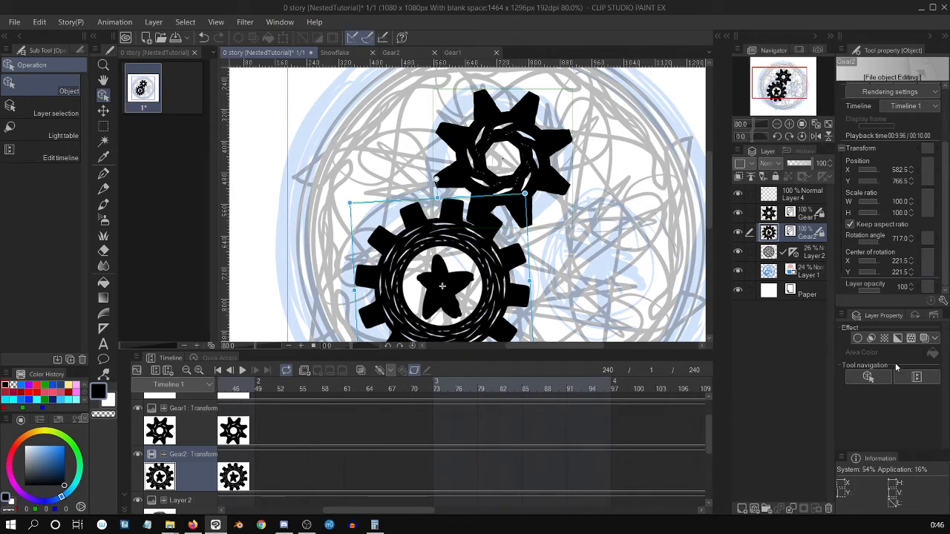
pyautogui.click(794, 216)
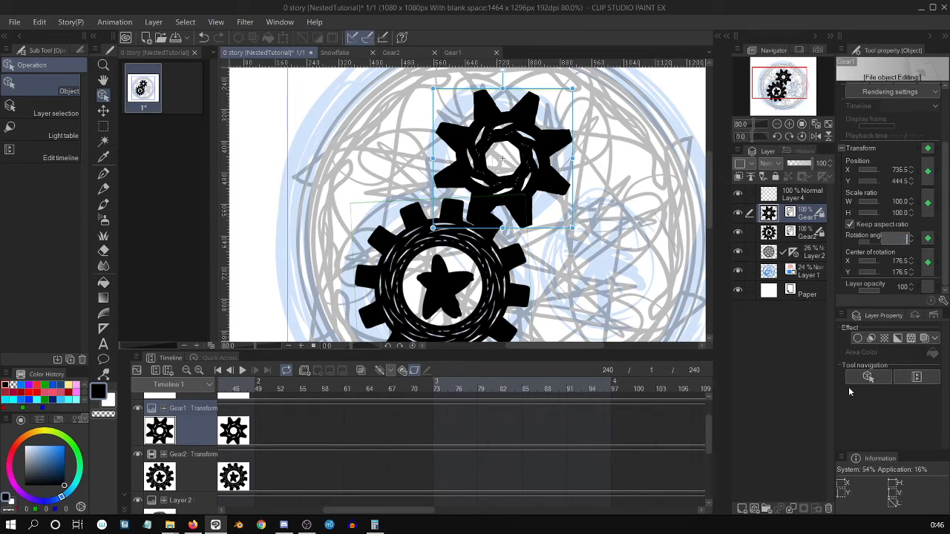
pyautogui.click(374, 524)
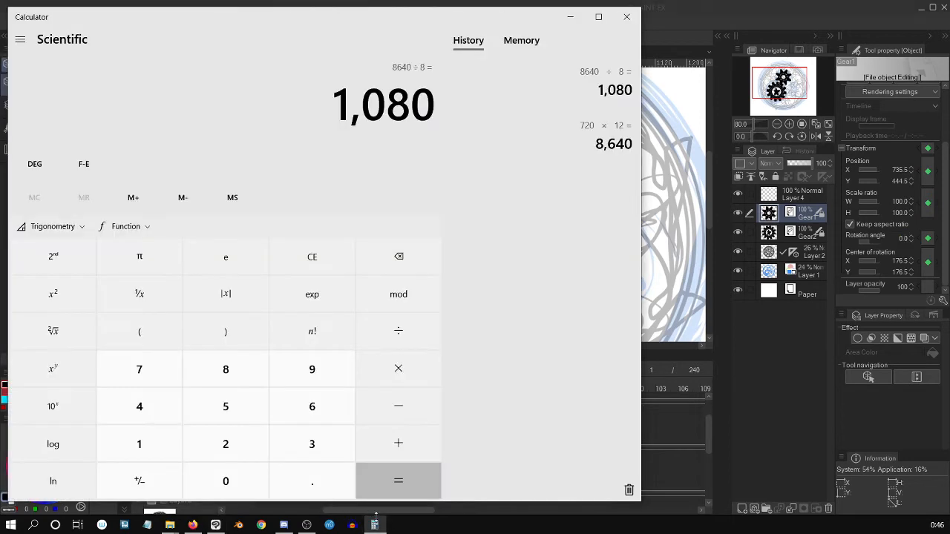
pyautogui.click(374, 521)
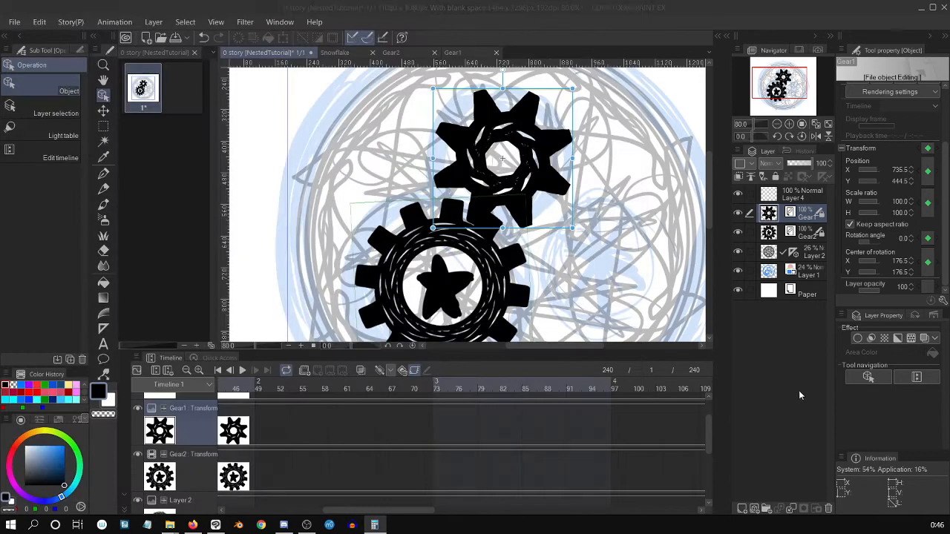
pyautogui.click(905, 239)
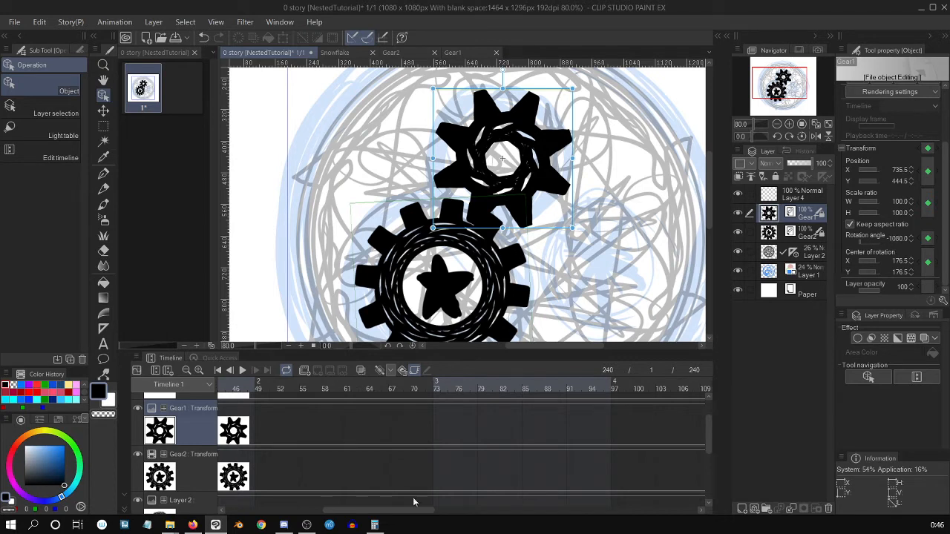
# Step: Shift Gear1's end keyframe from frame 240 to one frame past the end of the timeline, and return to the first frame
pyautogui.moveTo(413, 502); pyautogui.dragTo(697, 503)
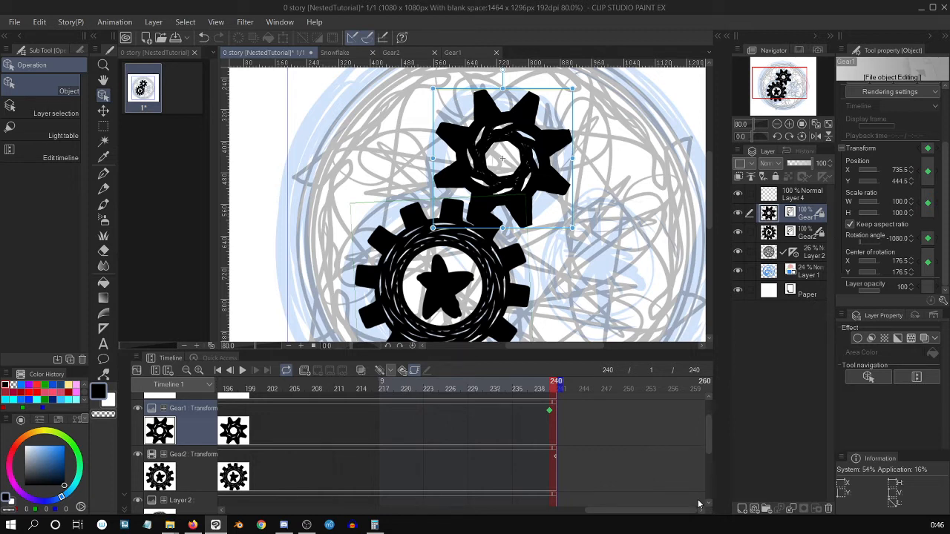
pyautogui.click(550, 411)
pyautogui.press('Delete')
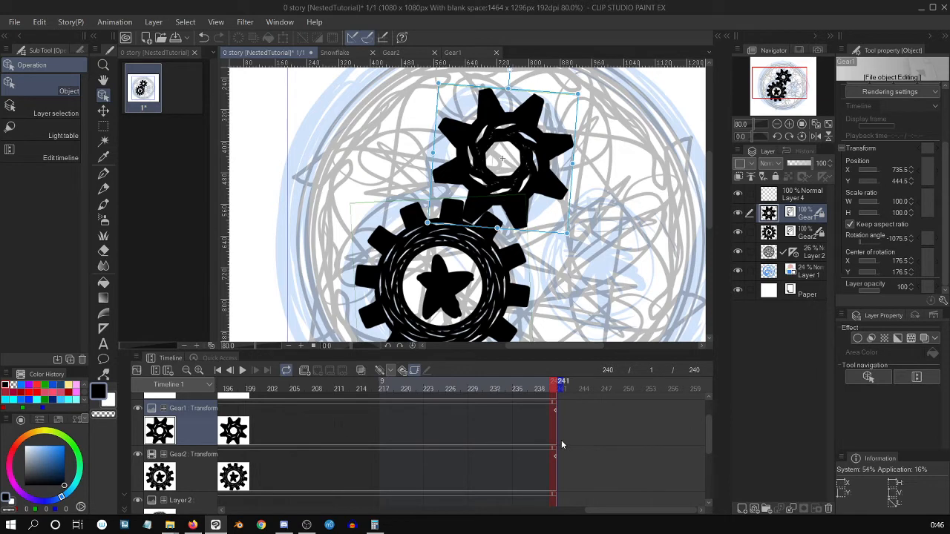
pyautogui.click(217, 369)
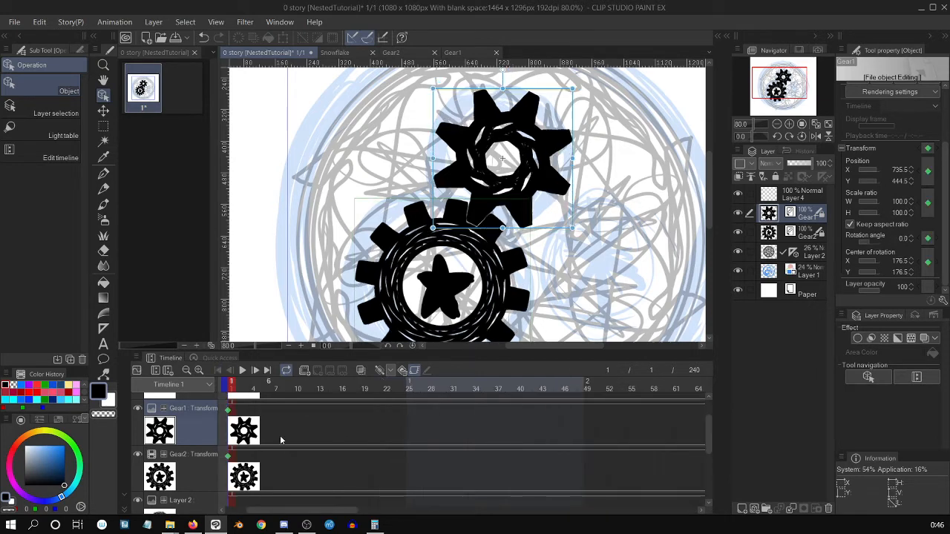
# Step: Play the gear animation, pause it partway, and temporarily tint Gear1 with the layer color effect to examine how its teeth mesh with Gear2's
pyautogui.click(242, 370)
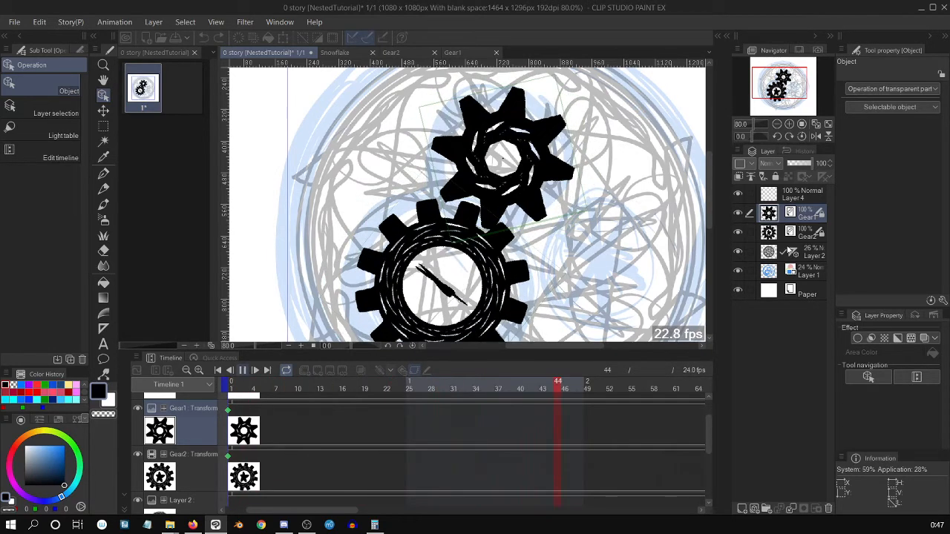
pyautogui.click(770, 217)
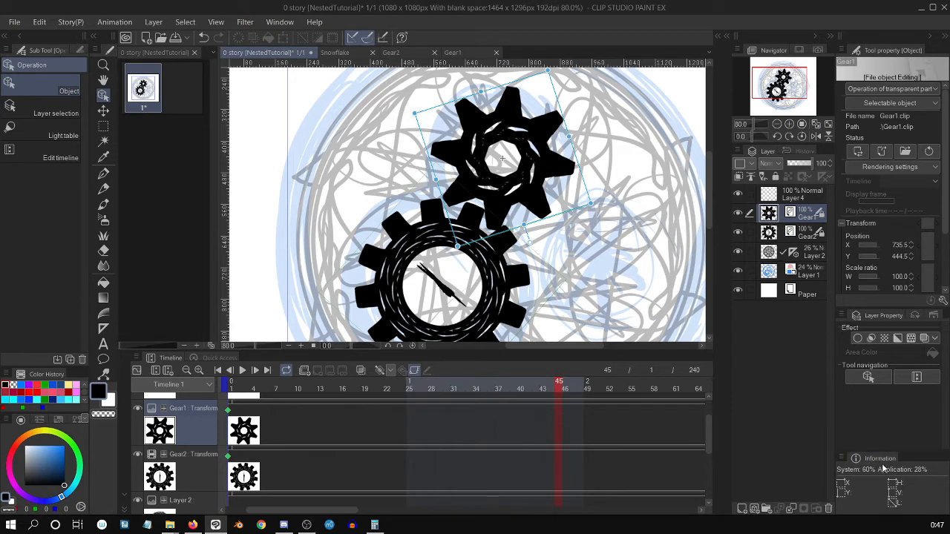
pyautogui.click(924, 338)
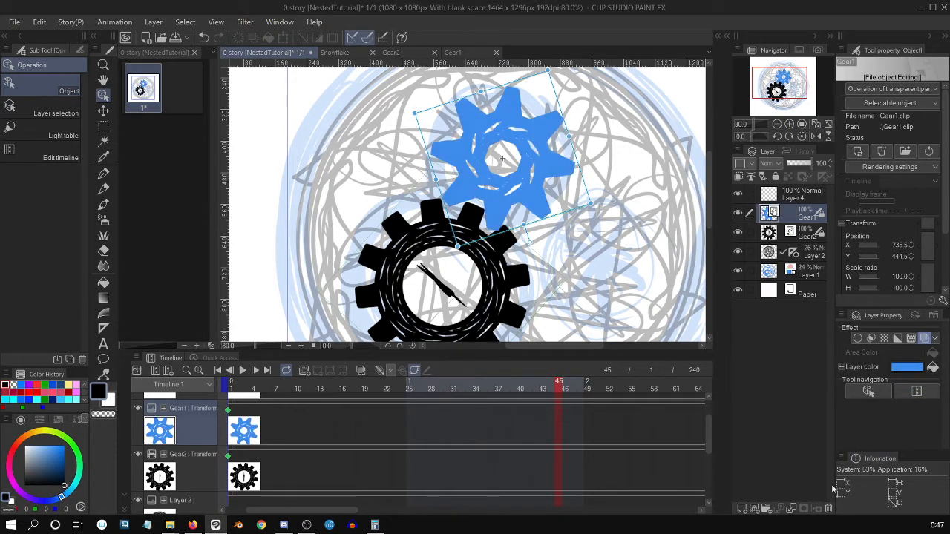
pyautogui.scroll(1, 505, 223)
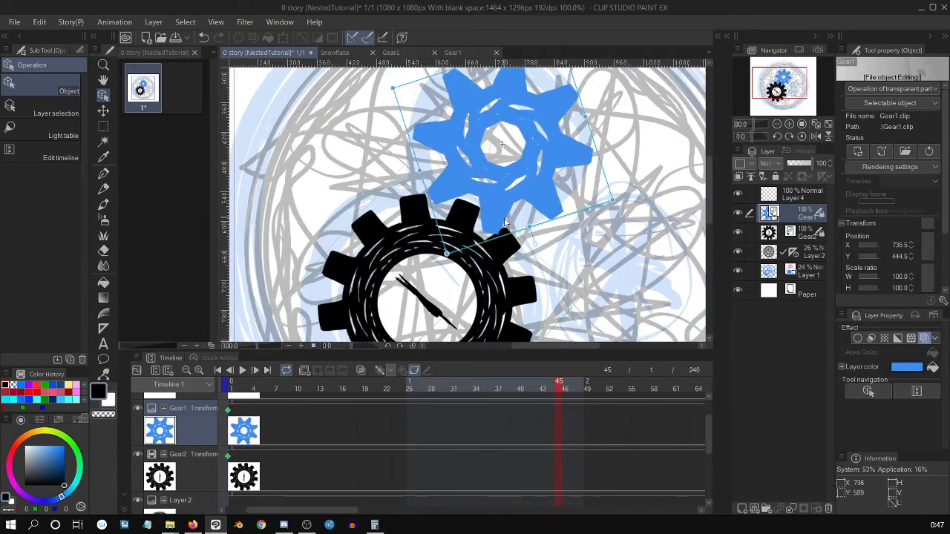
pyautogui.scroll(4, 508, 223)
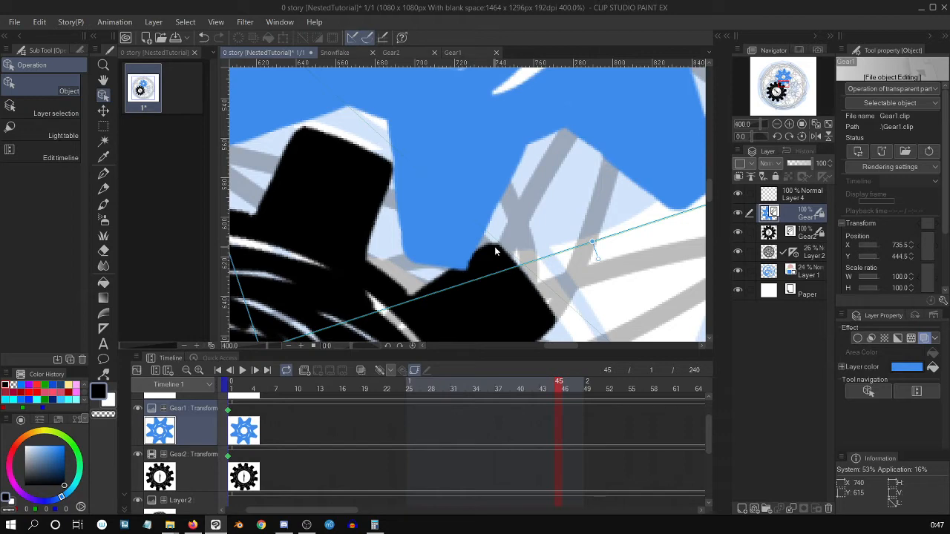
pyautogui.scroll(-5, 495, 252)
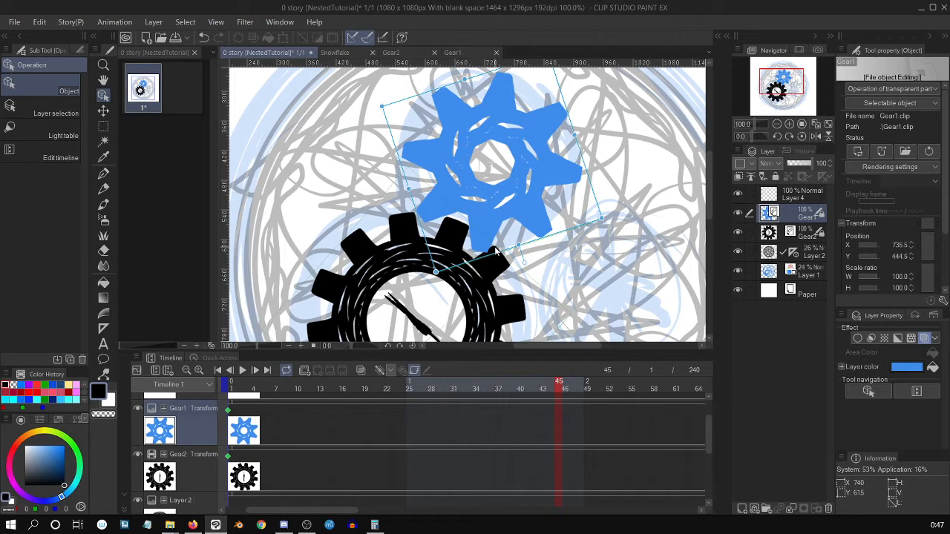
pyautogui.scroll(5, 496, 253)
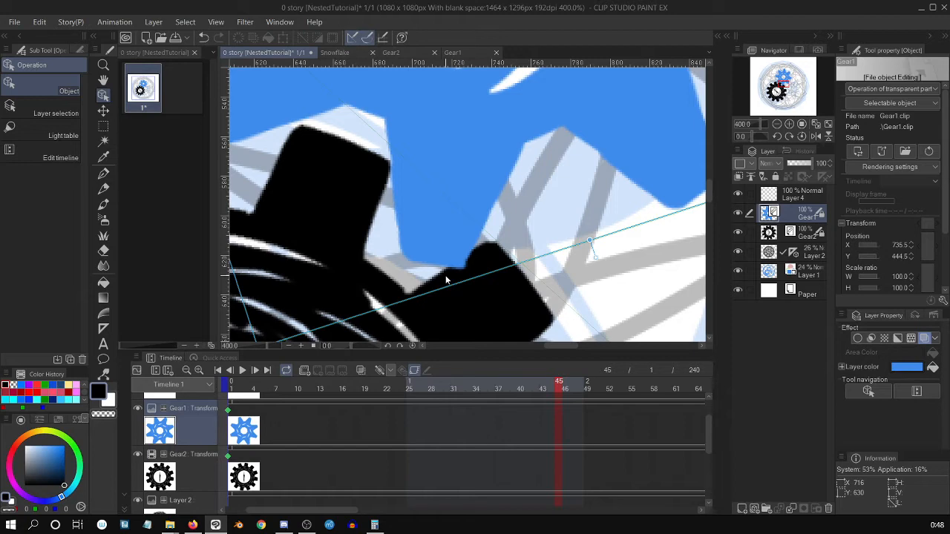
pyautogui.click(925, 339)
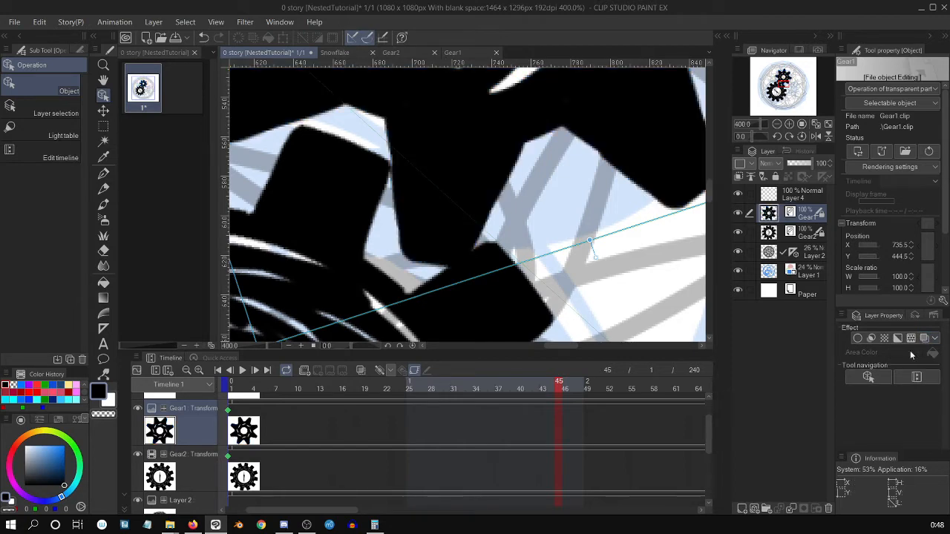
# Step: Play more of the gear animation with both gears in view, pause it, and return to the first frame
pyautogui.hotkey('ctrl', '-')
pyautogui.hotkey('ctrl', '-')
pyautogui.hotkey('ctrl', '-')
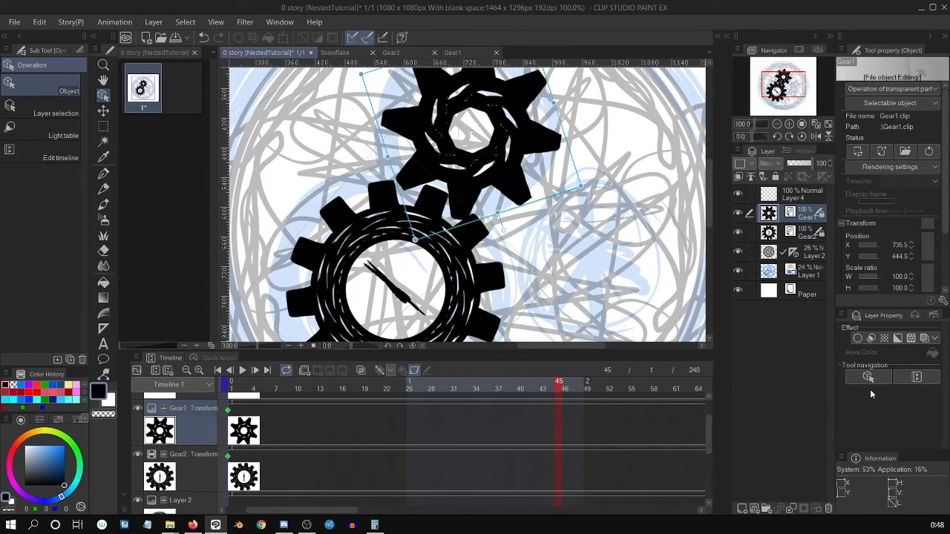
pyautogui.scroll(-1, 709, 192)
pyautogui.moveTo(709, 192); pyautogui.dragTo(708, 185)
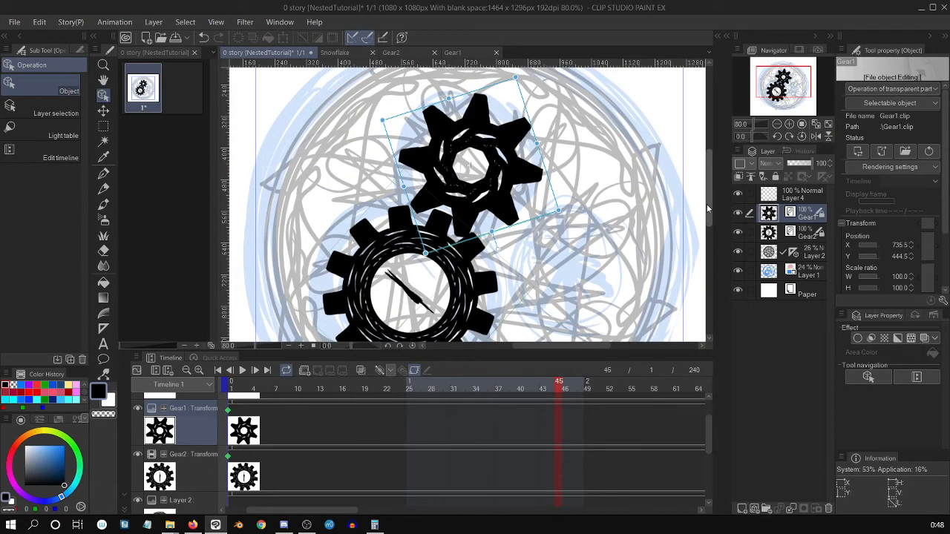
pyautogui.scroll(-1, 691, 267)
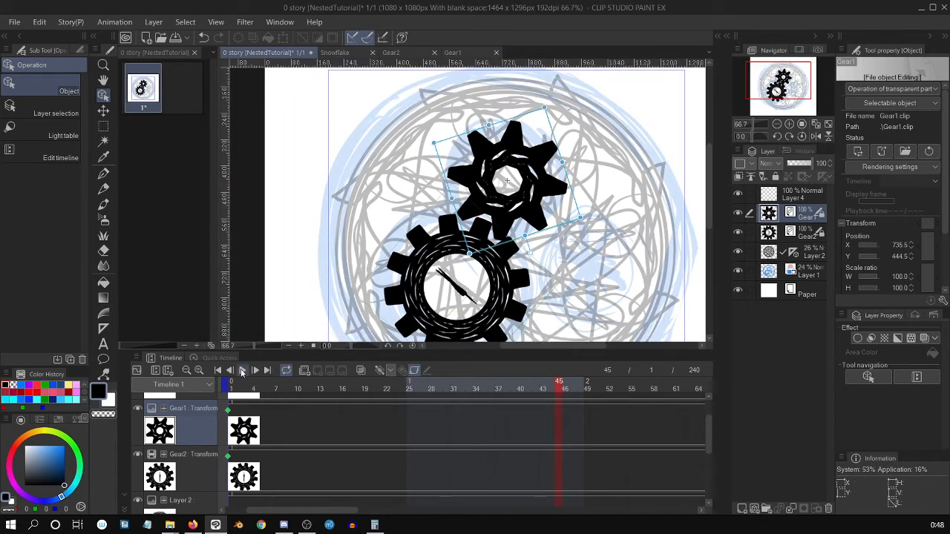
pyautogui.click(244, 372)
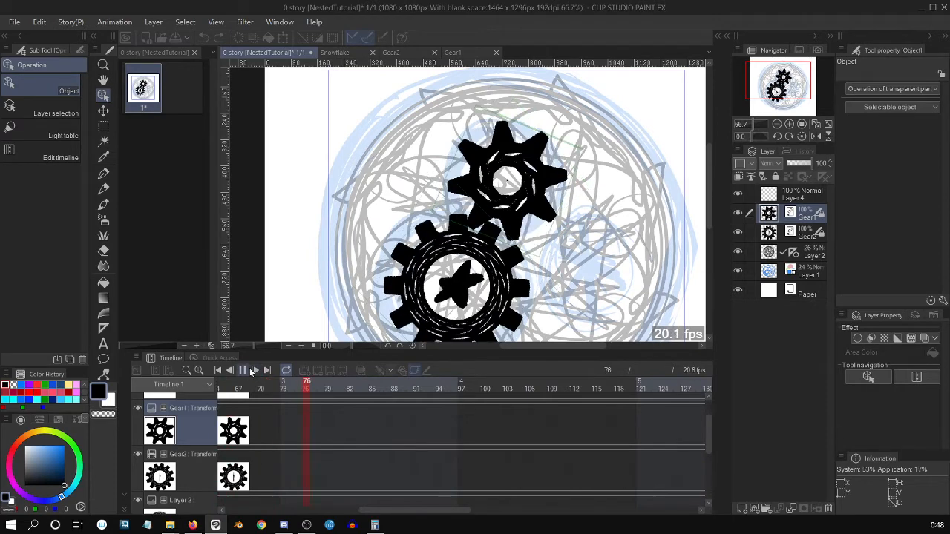
pyautogui.click(244, 371)
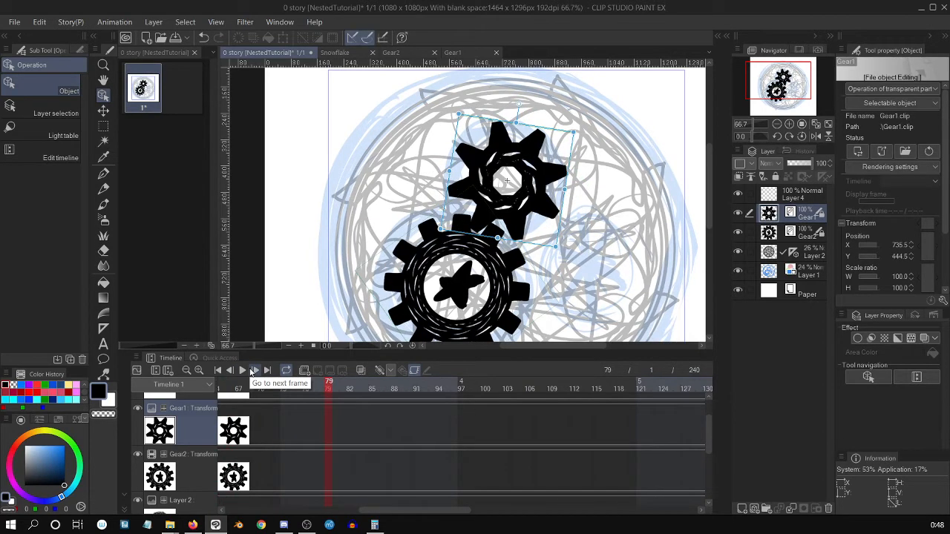
pyautogui.click(217, 370)
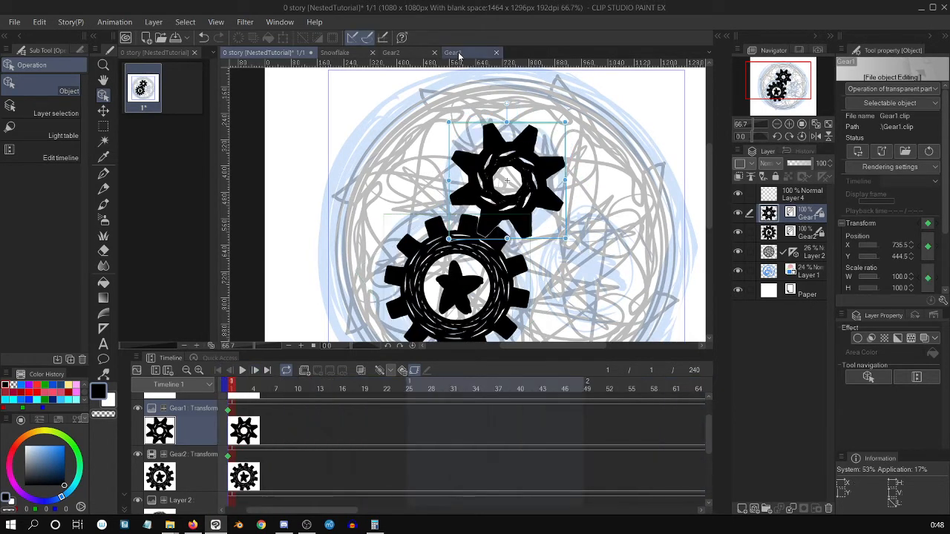
# Step: In the Snowflake document, place a symmetrical ruler with 12 lines near the canvas center, and switch to the G-pen
pyautogui.click(354, 55)
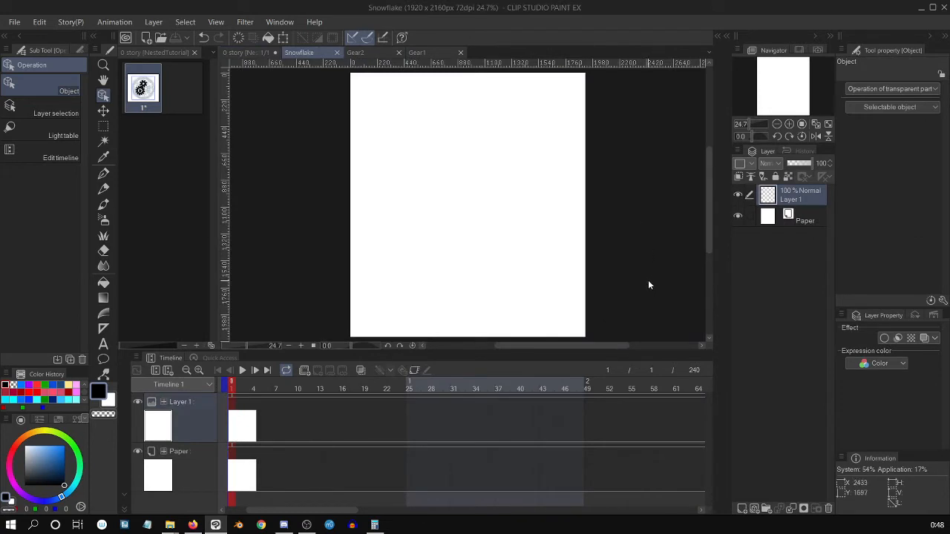
pyautogui.moveTo(709, 236)
pyautogui.mouseDown()
pyautogui.moveTo(707, 245)
pyautogui.moveTo(708, 237)
pyautogui.mouseUp()
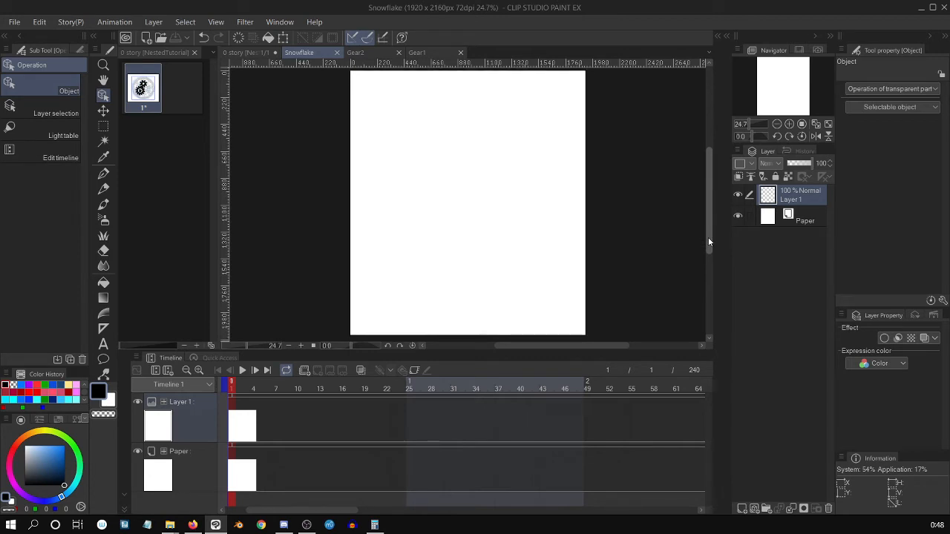
pyautogui.press('u')
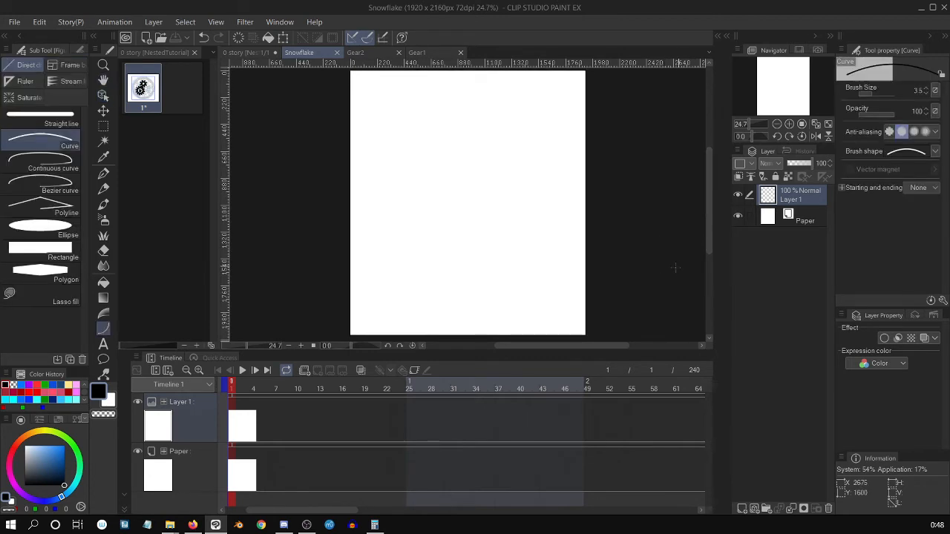
pyautogui.press('u')
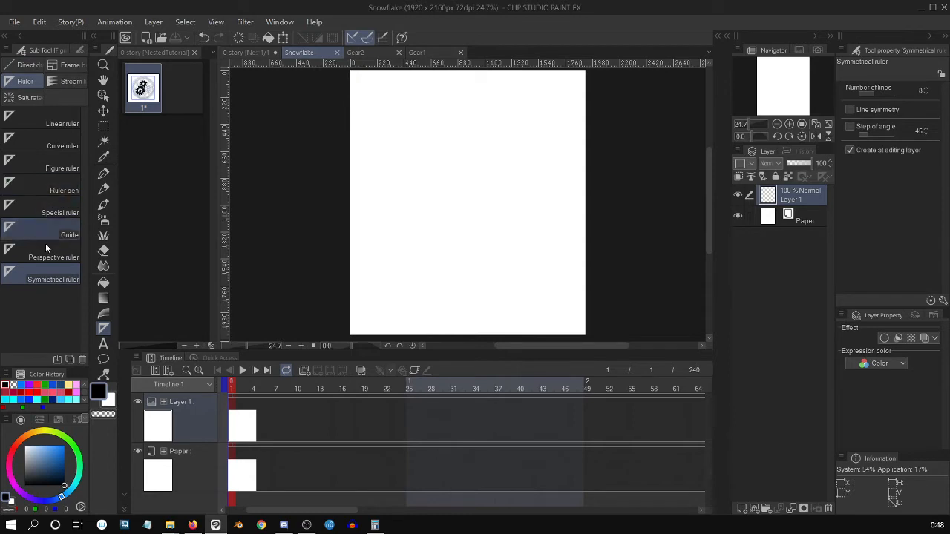
pyautogui.click(925, 88)
pyautogui.click(926, 88)
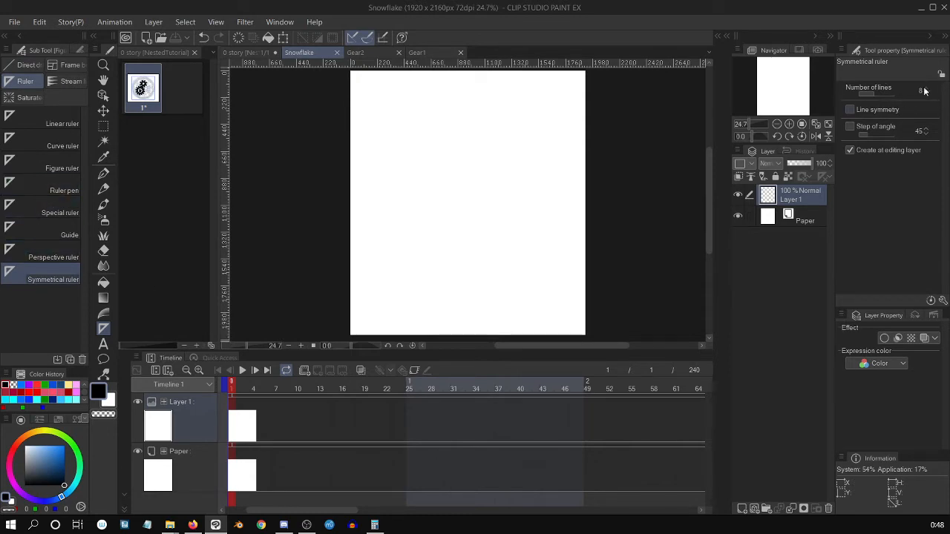
pyautogui.click(926, 89)
pyautogui.click(926, 89)
pyautogui.moveTo(469, 186); pyautogui.dragTo(470, 93)
pyautogui.press('p')
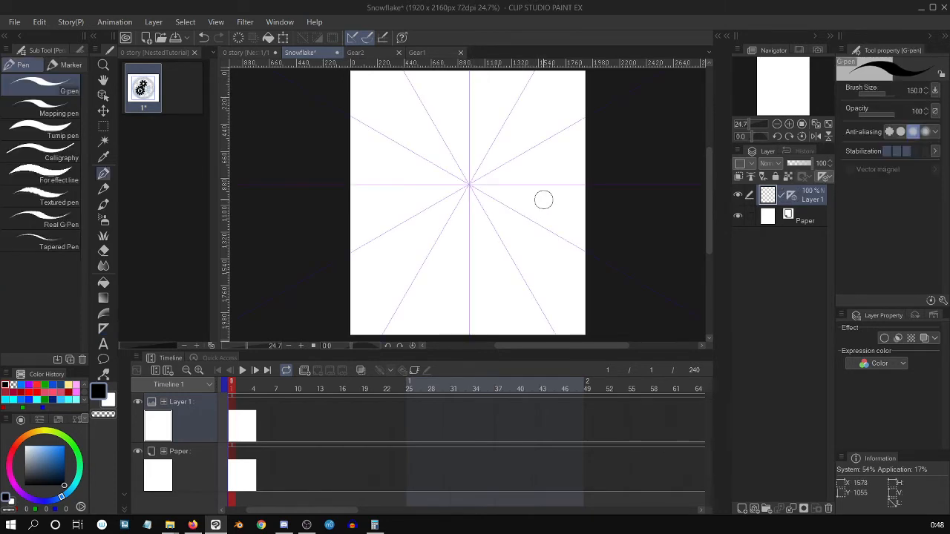
pyautogui.moveTo(709, 197); pyautogui.dragTo(709, 168)
pyautogui.moveTo(458, 206)
pyautogui.mouseDown()
pyautogui.moveTo(470, 257)
pyautogui.moveTo(468, 160)
pyautogui.moveTo(454, 241)
pyautogui.moveTo(468, 176)
pyautogui.moveTo(465, 237)
pyautogui.moveTo(426, 185)
pyautogui.moveTo(465, 250)
pyautogui.moveTo(457, 215)
pyautogui.mouseUp()
pyautogui.moveTo(427, 182); pyautogui.dragTo(454, 293)
pyautogui.scroll(1, 545, 284)
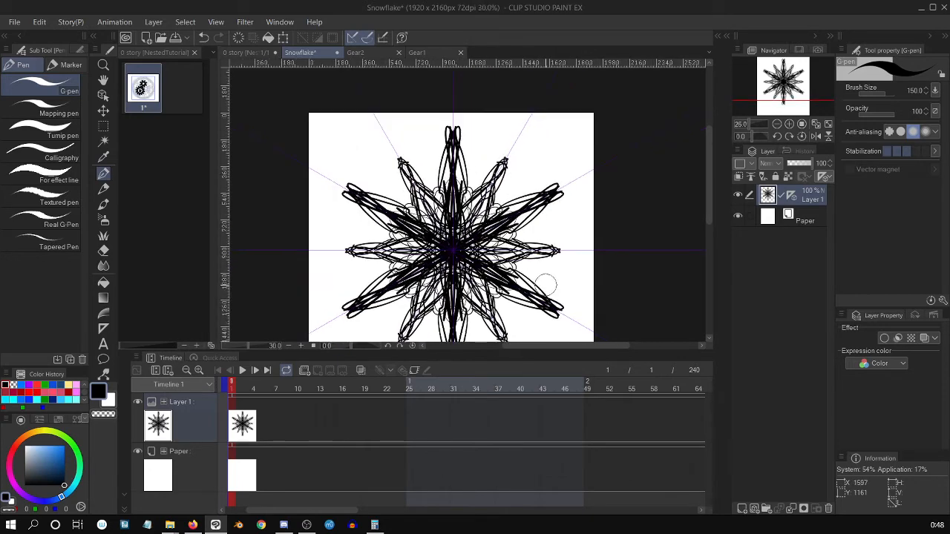
pyautogui.scroll(-2, 546, 284)
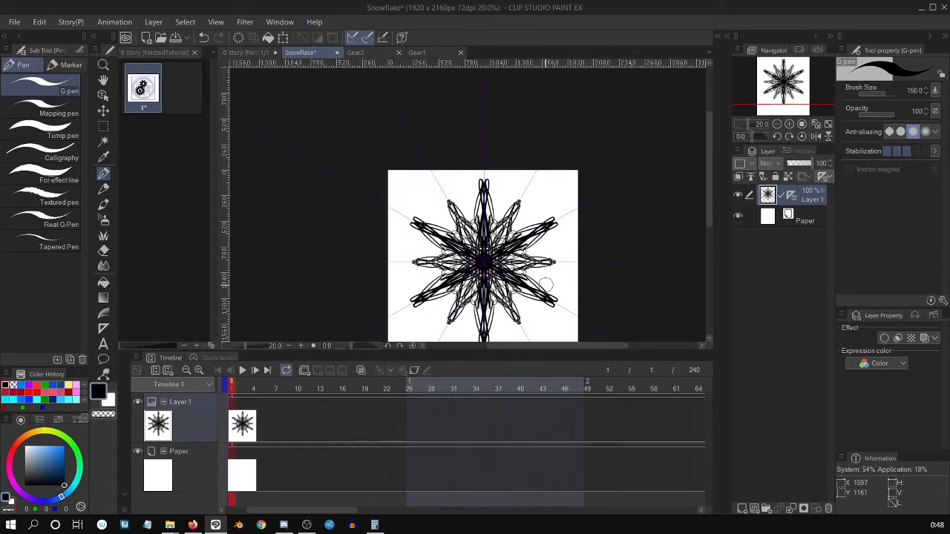
pyautogui.press('Delete')
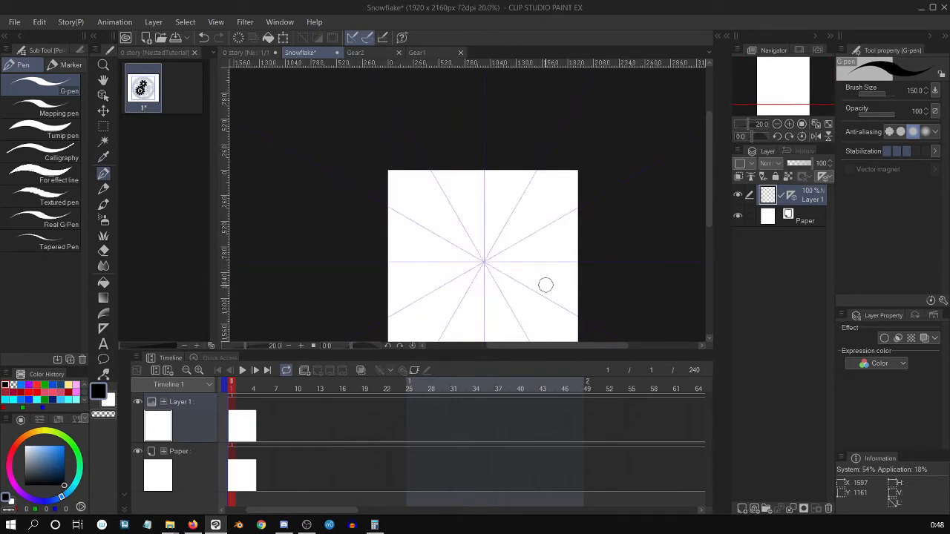
# Step: Draw a dense twelve-pointed snowflake of looping black lines around the symmetrical ruler's center with the G-pen
pyautogui.scroll(1, 546, 285)
pyautogui.moveTo(708, 180); pyautogui.dragTo(708, 204)
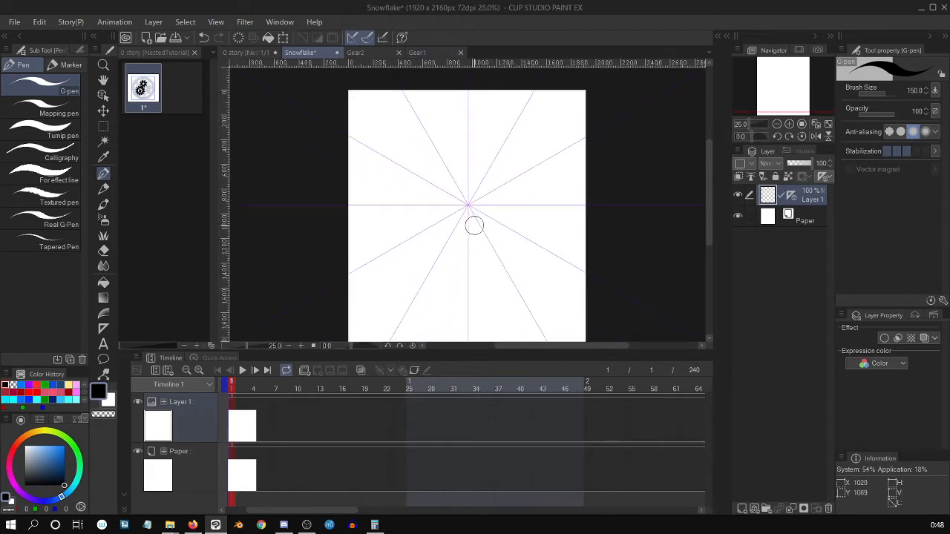
pyautogui.hotkey('ctrl', 'z')
pyautogui.moveTo(478, 167)
pyautogui.mouseDown()
pyautogui.moveTo(470, 136)
pyautogui.moveTo(452, 171)
pyautogui.moveTo(471, 197)
pyautogui.moveTo(443, 166)
pyautogui.moveTo(439, 180)
pyautogui.moveTo(455, 169)
pyautogui.moveTo(454, 181)
pyautogui.mouseUp()
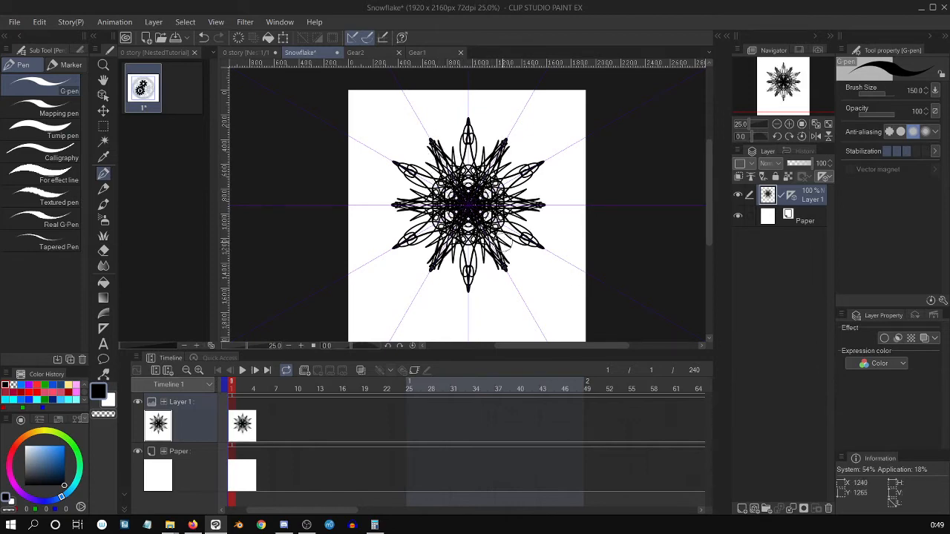
pyautogui.scroll(1, 499, 194)
pyautogui.scroll(1, 501, 166)
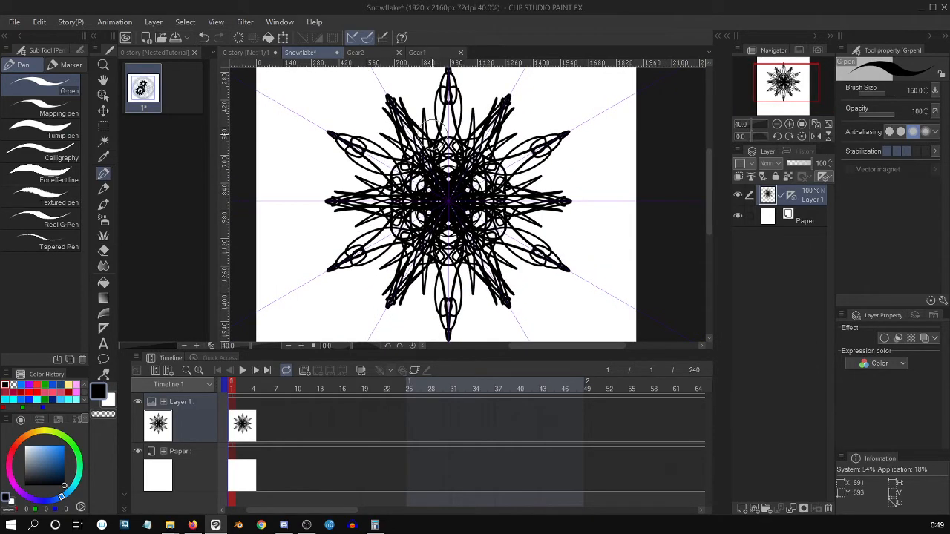
pyautogui.moveTo(440, 144)
pyautogui.mouseDown()
pyautogui.moveTo(444, 125)
pyautogui.moveTo(438, 140)
pyautogui.mouseUp()
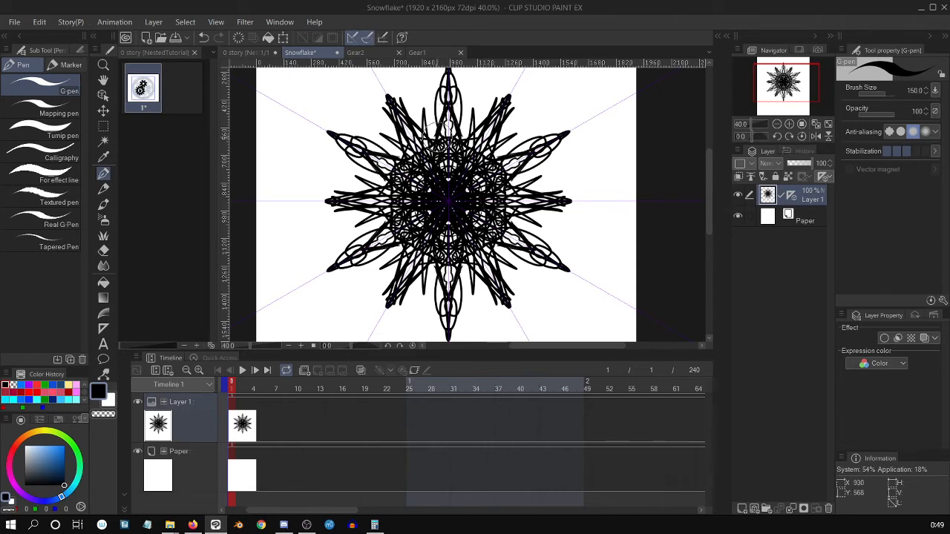
# Step: Save the Snowflake document
pyautogui.scroll(-1, 512, 145)
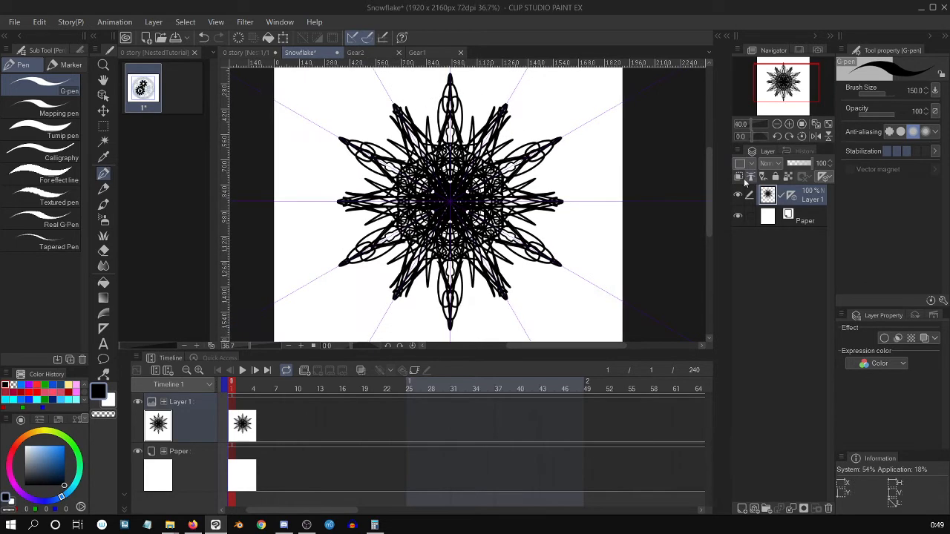
pyautogui.moveTo(708, 201); pyautogui.dragTo(711, 201)
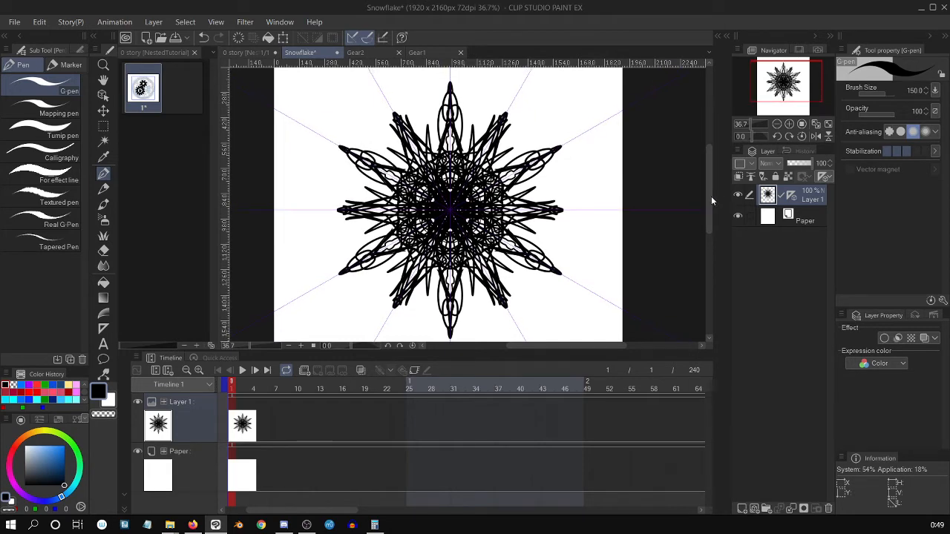
pyautogui.scroll(-1, 714, 205)
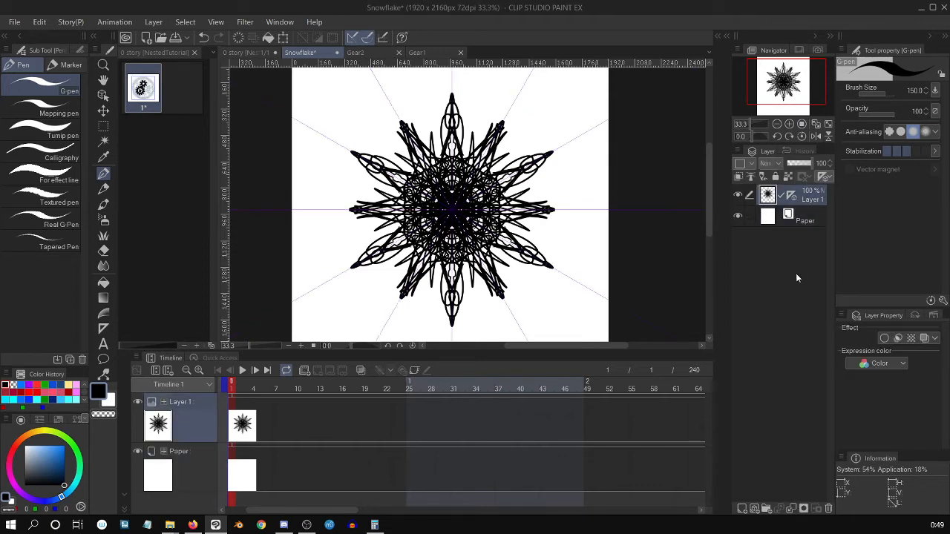
pyautogui.hotkey('ctrl', '-')
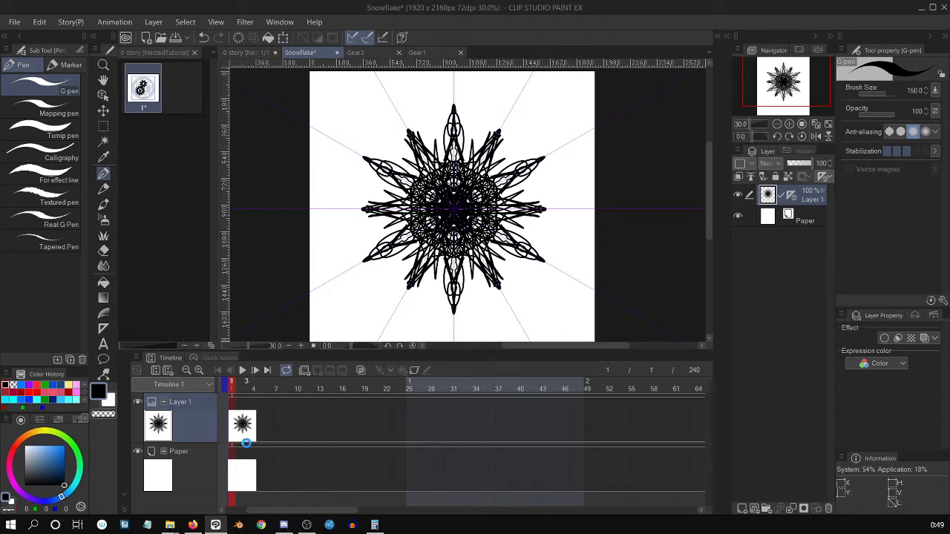
pyautogui.hotkey('ctrl', 's')
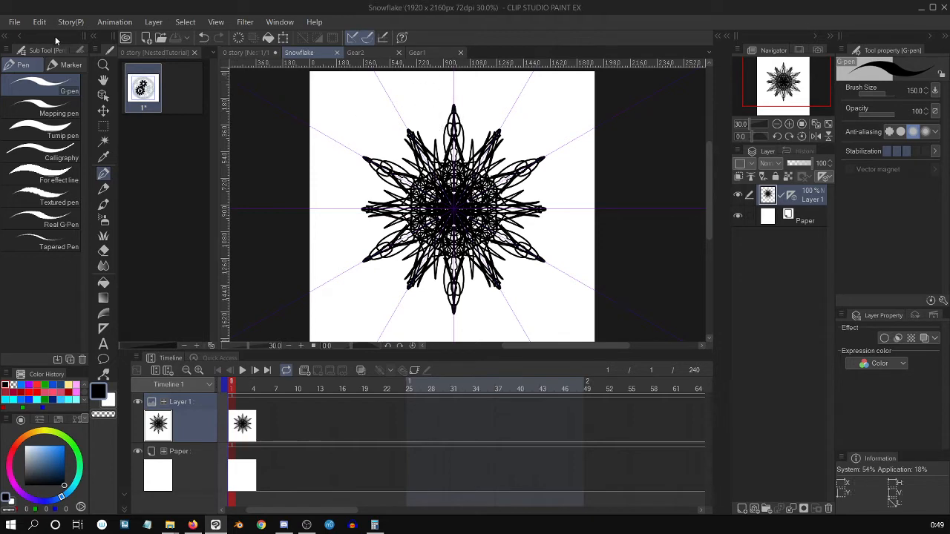
pyautogui.click(14, 22)
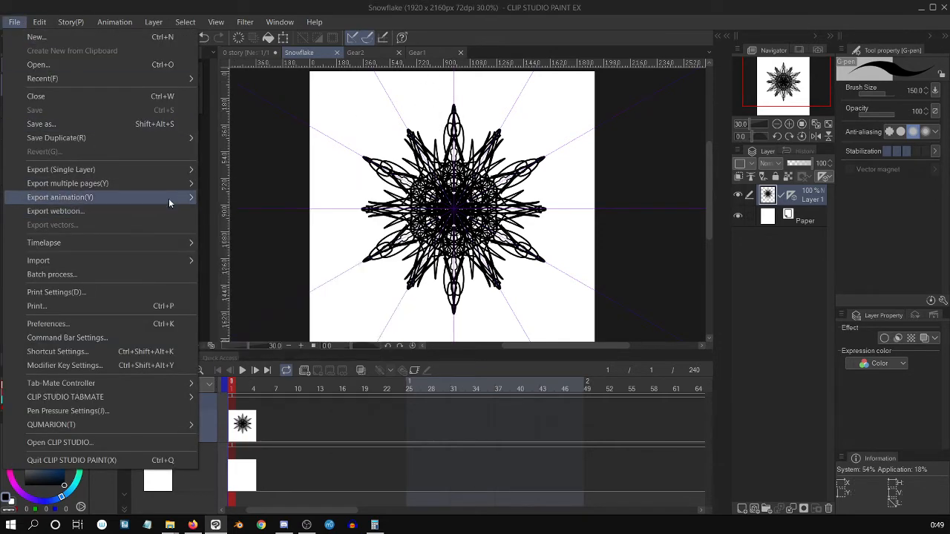
pyautogui.moveTo(158, 260)
pyautogui.click(343, 300)
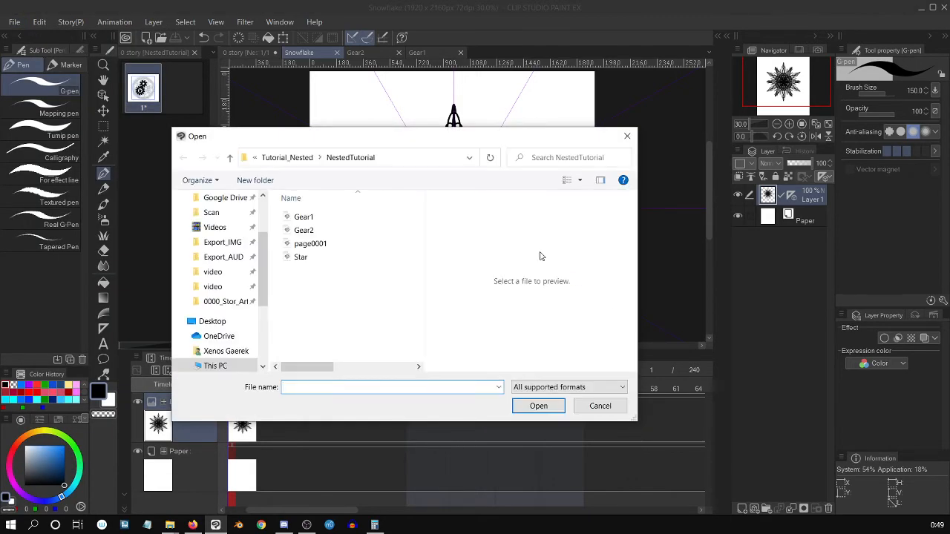
pyautogui.click(602, 406)
# Step: Return to the NestedTutorial page that holds the two gears
pyautogui.click(249, 53)
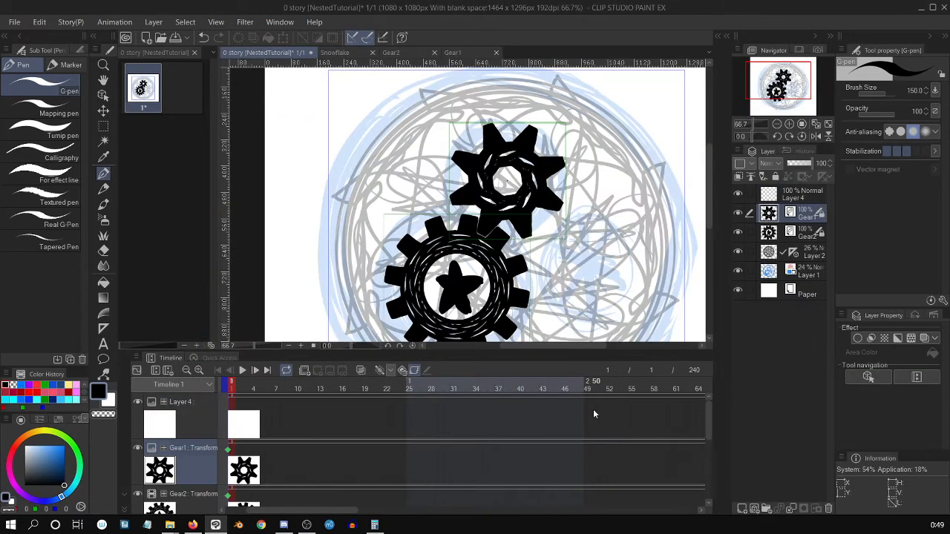
# Step: Start importing a file object and browse to 0000_Stor_ArtFiles, 0000_Tutorial_Demos, 0000_Keyframe_Demo_nested, Tutorial_Nested, which holds the Snowflake file
pyautogui.click(14, 22)
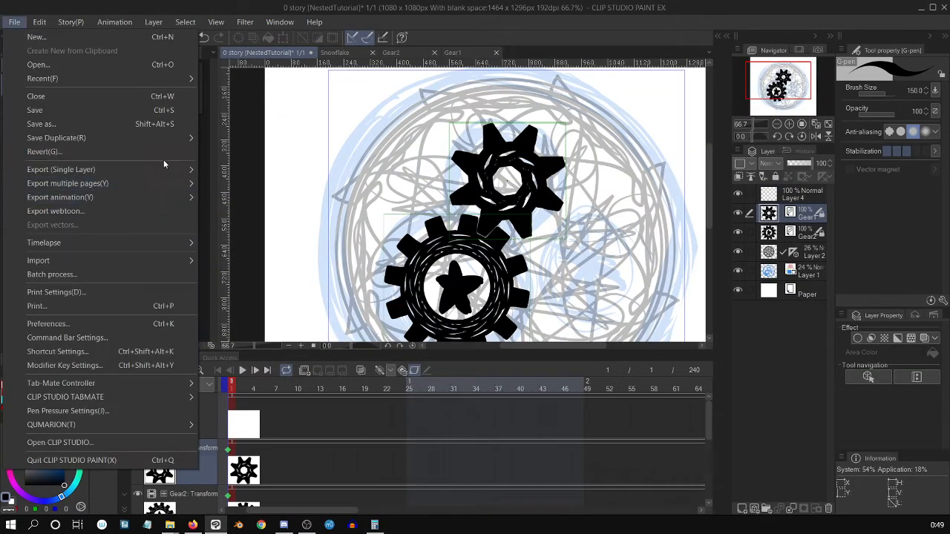
pyautogui.moveTo(155, 262)
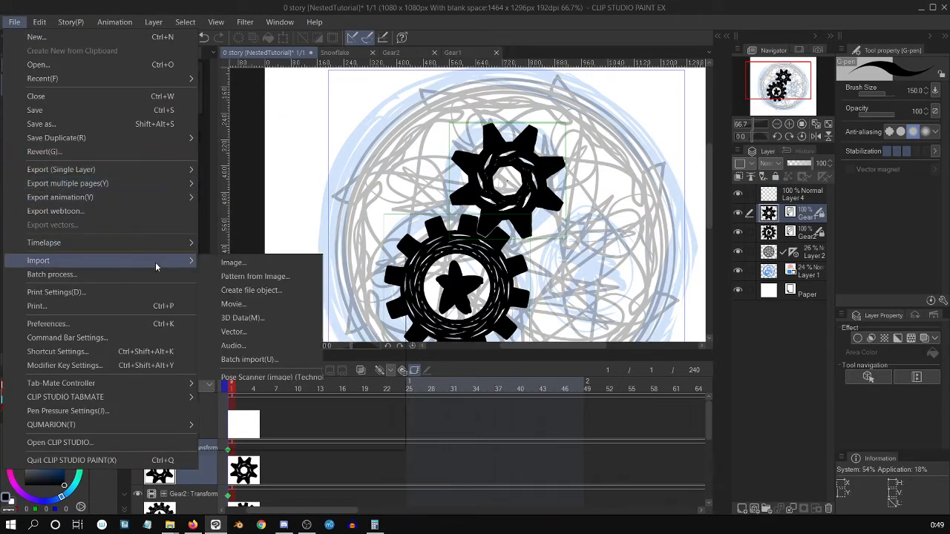
pyautogui.click(308, 305)
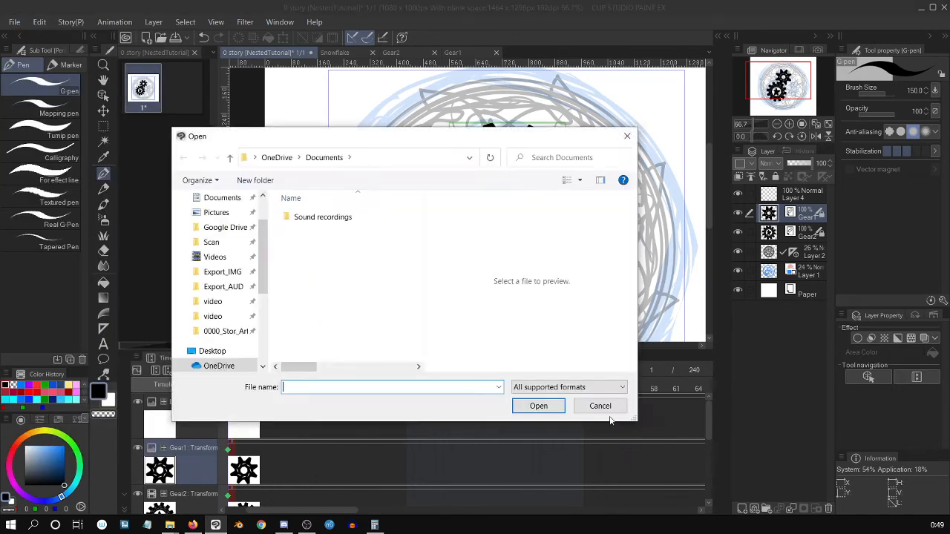
pyautogui.click(225, 331)
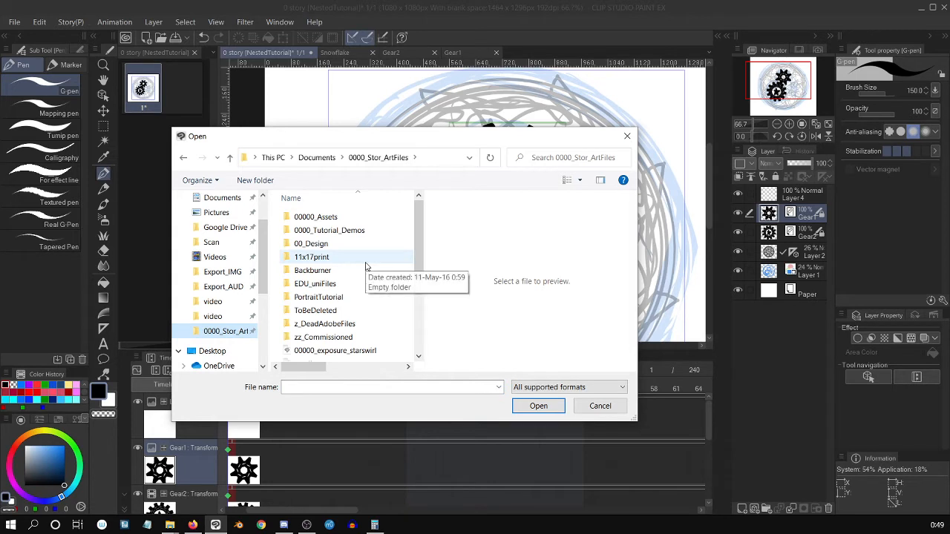
pyautogui.doubleClick(392, 230)
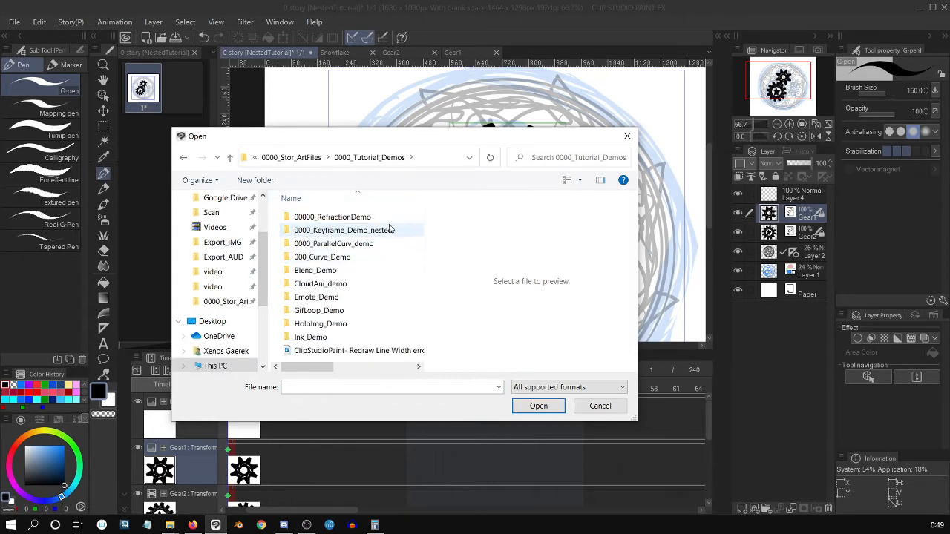
pyautogui.click(393, 232)
pyautogui.doubleClick(393, 232)
pyautogui.moveTo(419, 226)
pyautogui.mouseDown()
pyautogui.moveTo(415, 367)
pyautogui.moveTo(409, 178)
pyautogui.moveTo(421, 357)
pyautogui.moveTo(420, 239)
pyautogui.mouseUp()
pyautogui.doubleClick(308, 245)
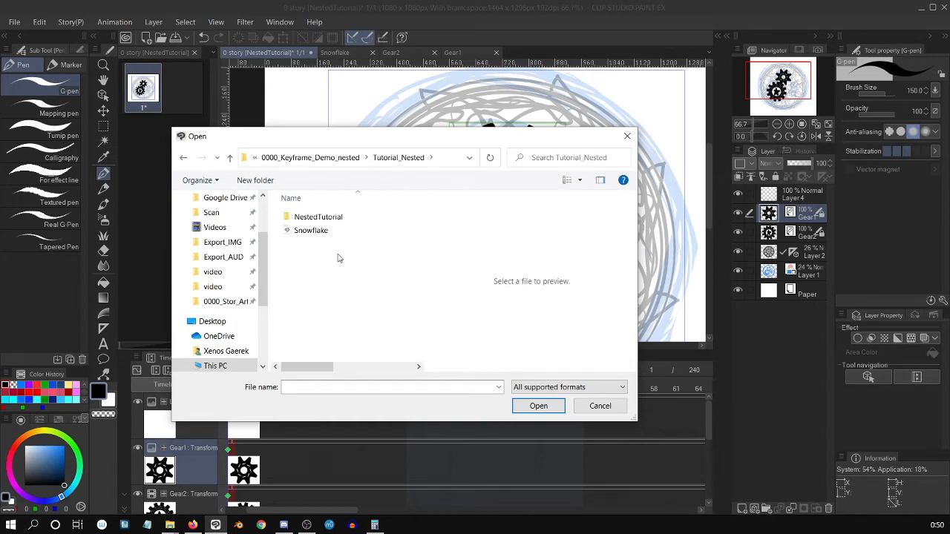
# Step: Import the Snowflake file as a file object, scale it to 25% and place it beside the gears
pyautogui.click(334, 234)
pyautogui.click(548, 410)
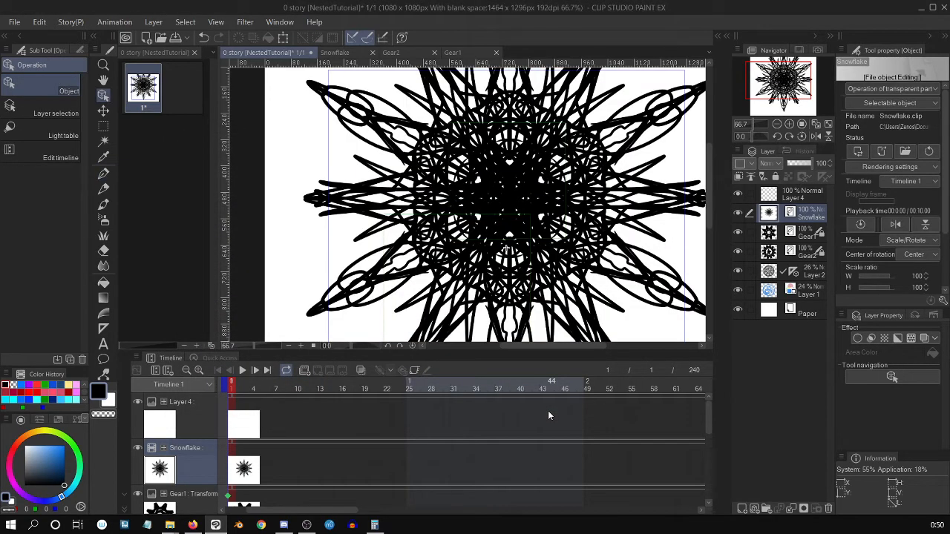
pyautogui.hotkey('ctrl', '-')
pyautogui.hotkey('ctrl', '-')
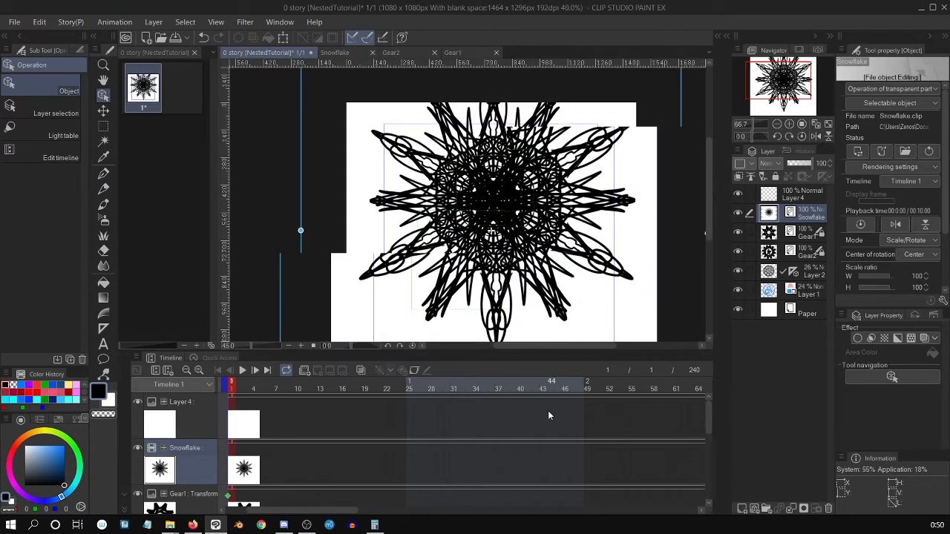
pyautogui.hotkey('ctrl', 't')
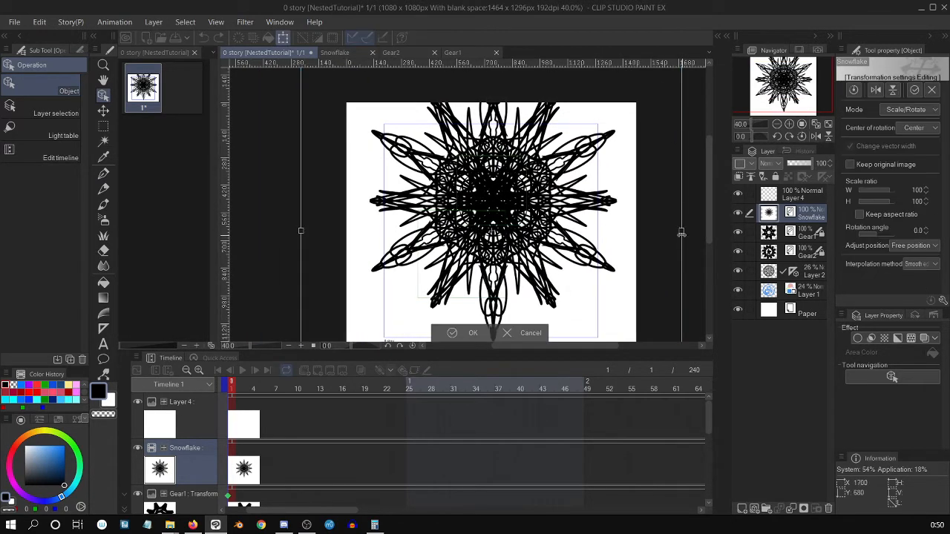
pyautogui.moveTo(680, 230); pyautogui.dragTo(599, 259)
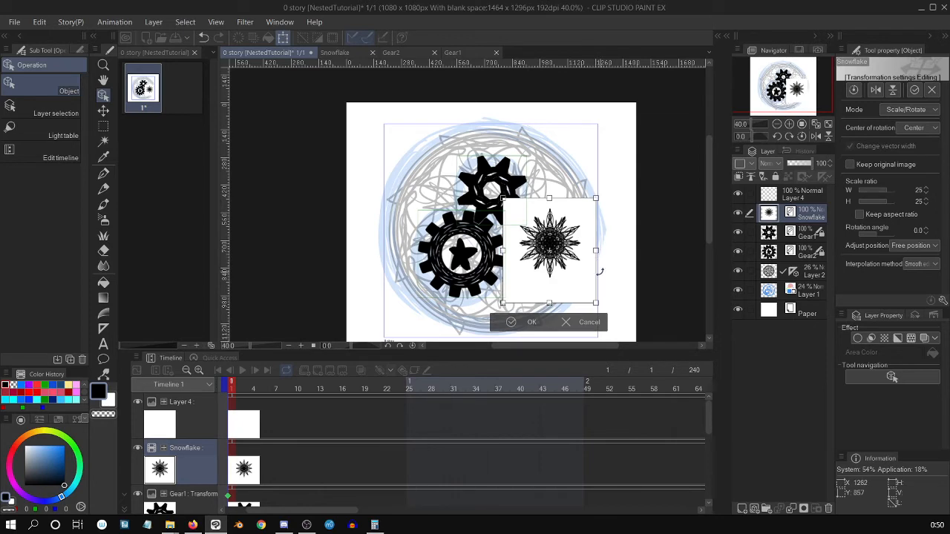
pyautogui.press('Return')
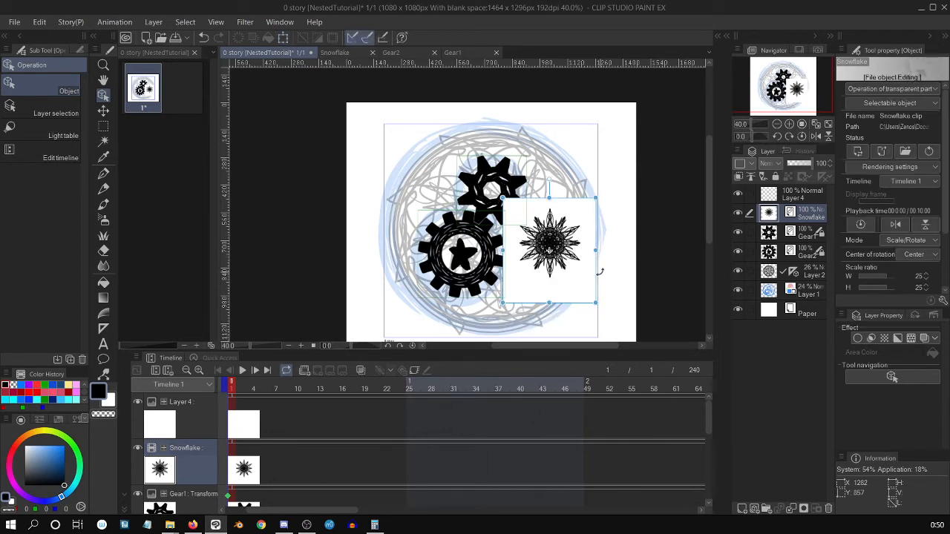
# Step: Hide the Paper layer in the Snowflake document, save it and return to the NestedTutorial document
pyautogui.click(343, 55)
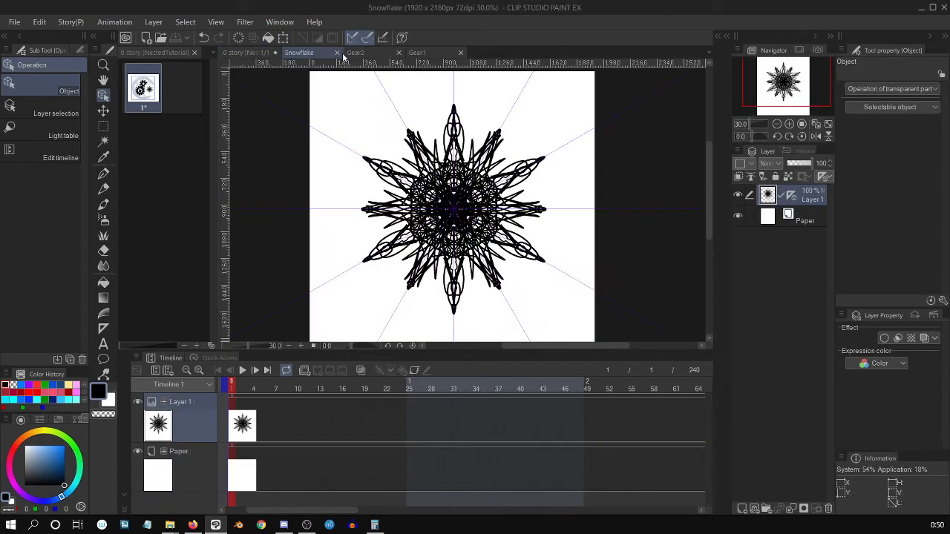
pyautogui.click(805, 221)
pyautogui.click(737, 216)
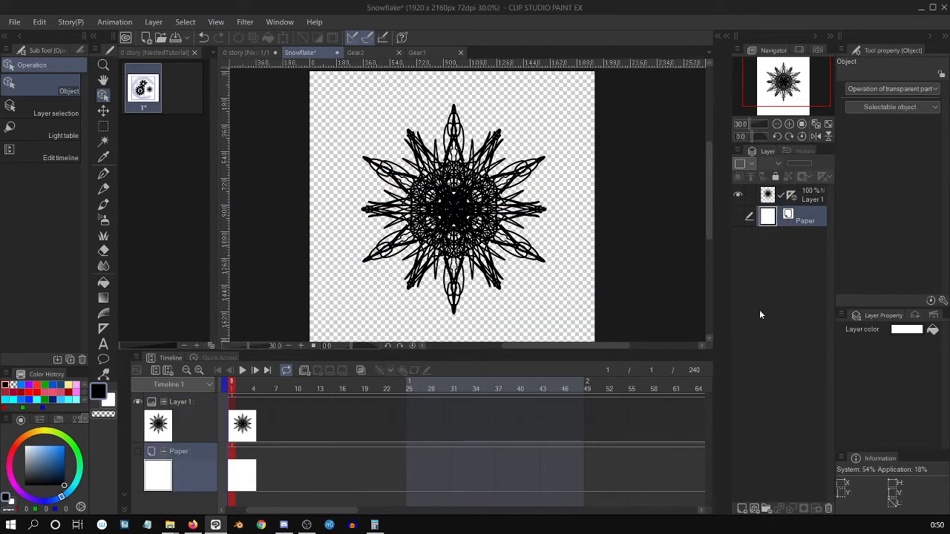
pyautogui.hotkey('ctrl', 's')
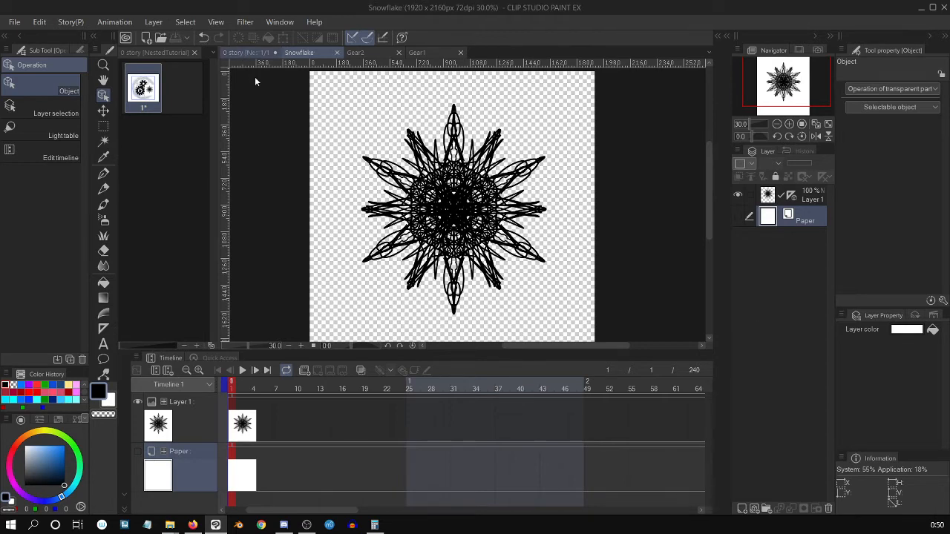
pyautogui.click(251, 54)
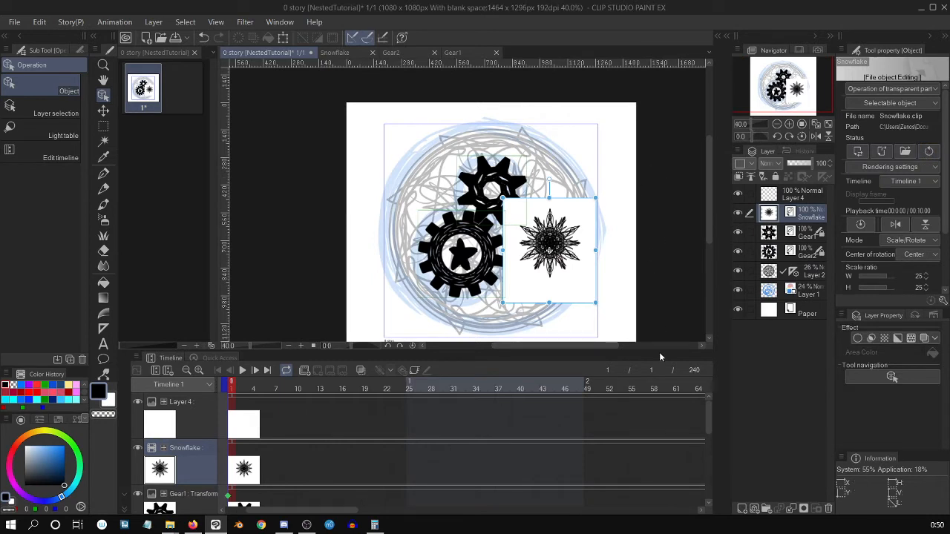
# Step: Delete the Paper layer from the Snowflake document
pyautogui.click(335, 52)
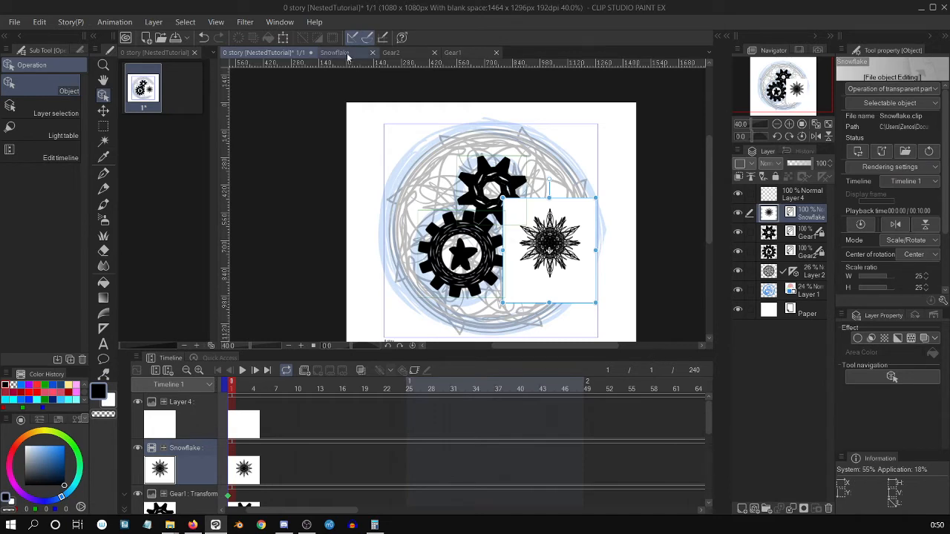
pyautogui.click(828, 510)
pyautogui.click(484, 202)
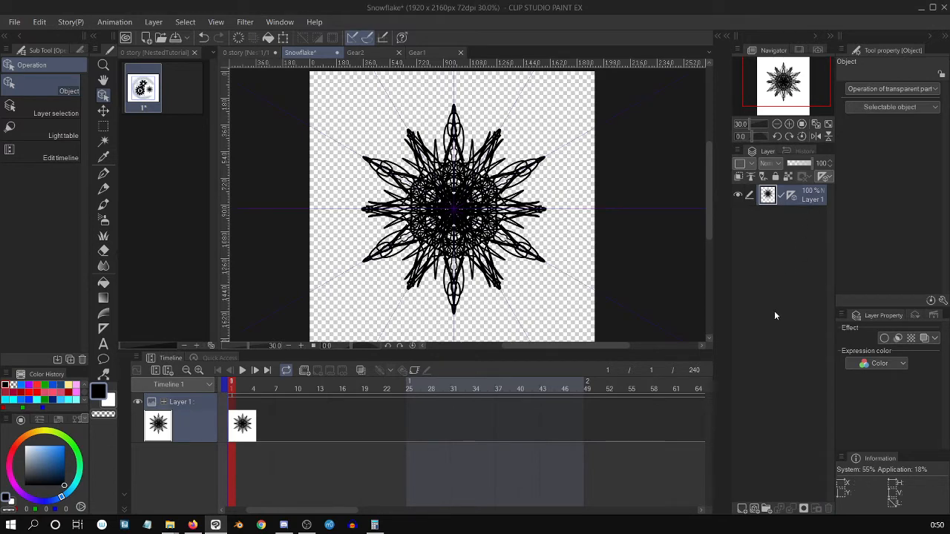
# Step: Convert Layer 1 of the Snowflake document to a file object using the Drawing area, without keeping the original layer
pyautogui.hotkey('ctrl', '+')
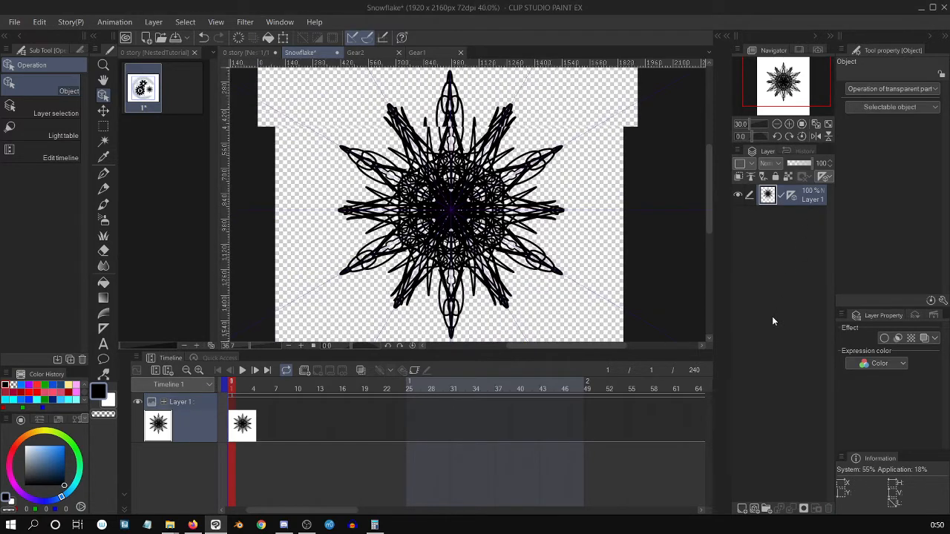
pyautogui.hotkey('ctrl', '+')
pyautogui.hotkey('ctrl', '+')
pyautogui.hotkey('ctrl', '-')
pyautogui.hotkey('ctrl', '-')
pyautogui.hotkey('ctrl', '-')
pyautogui.hotkey('ctrl', '-')
pyautogui.hotkey('ctrl', '-')
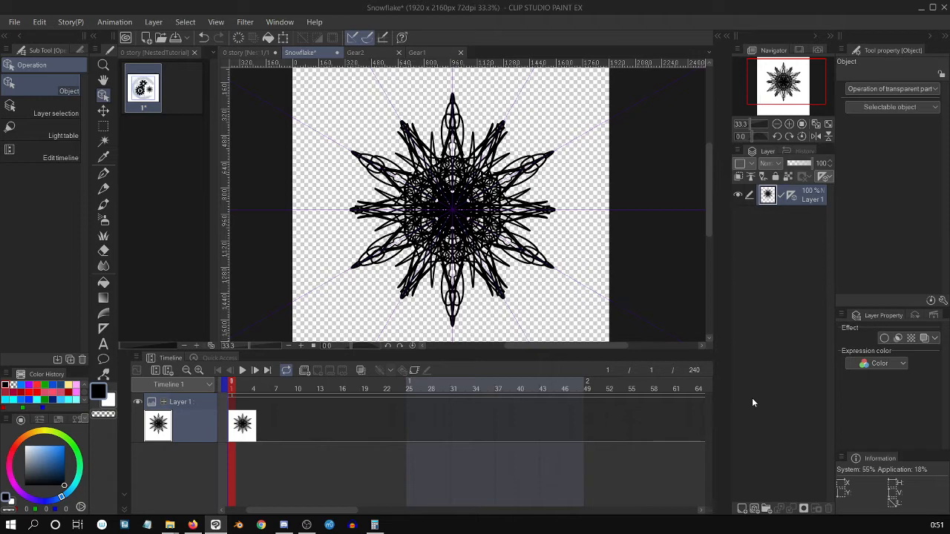
pyautogui.rightClick(811, 198)
pyautogui.moveTo(775, 355)
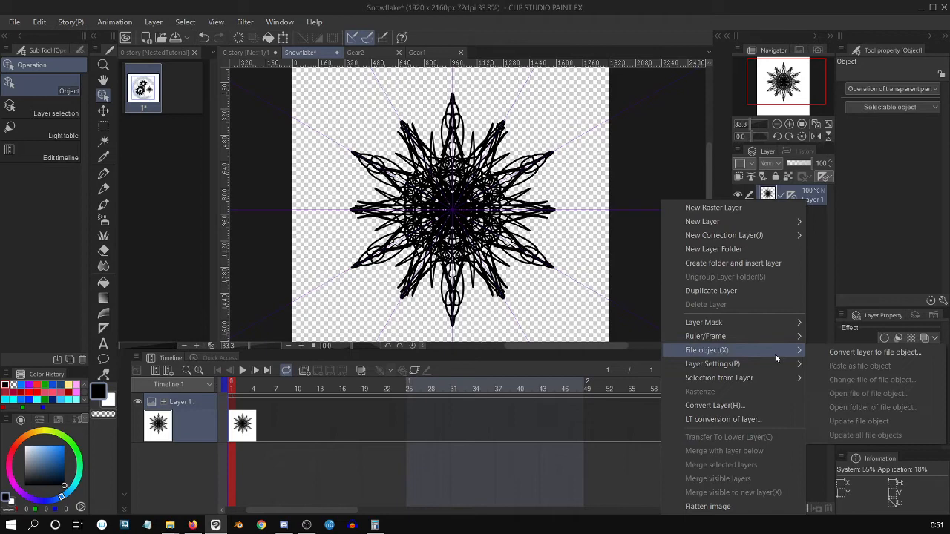
pyautogui.click(853, 353)
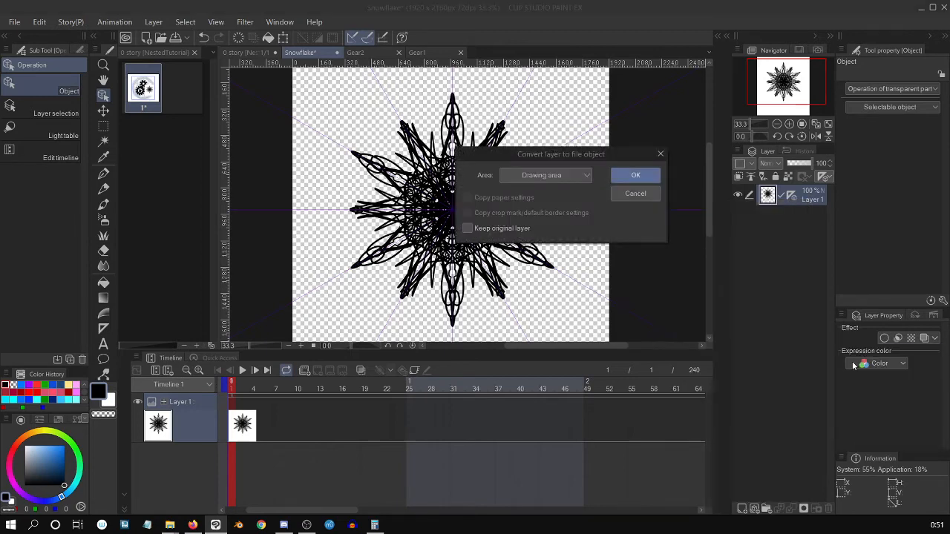
pyautogui.click(639, 178)
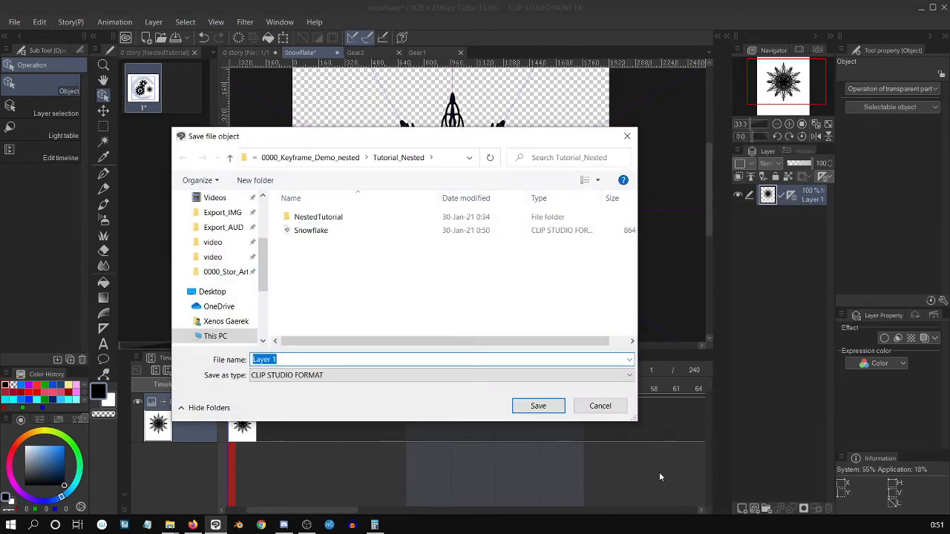
# Step: Save the file object as SnowflakeBase in the Tutorial_Nested folder in CLIP STUDIO FORMAT
pyautogui.moveTo(505, 128); pyautogui.dragTo(550, 275)
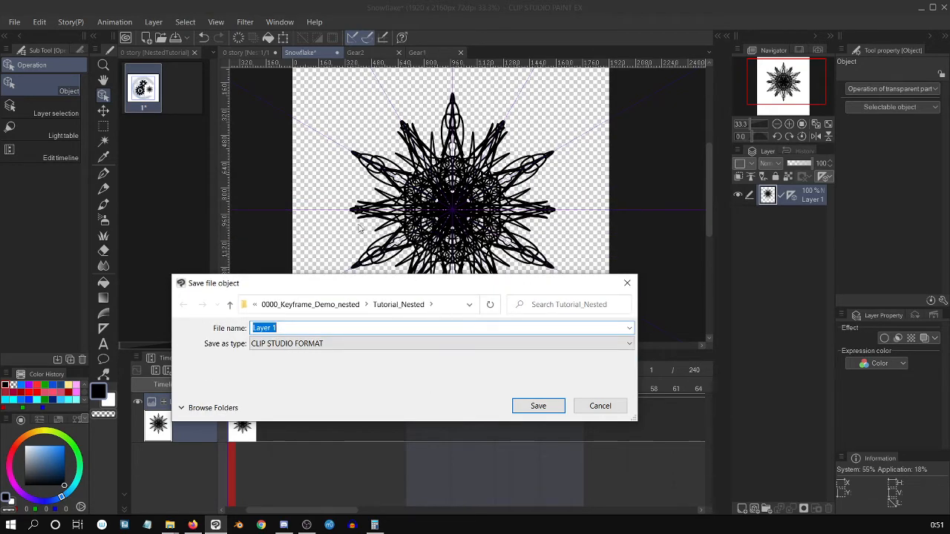
pyautogui.moveTo(528, 276); pyautogui.dragTo(528, 158)
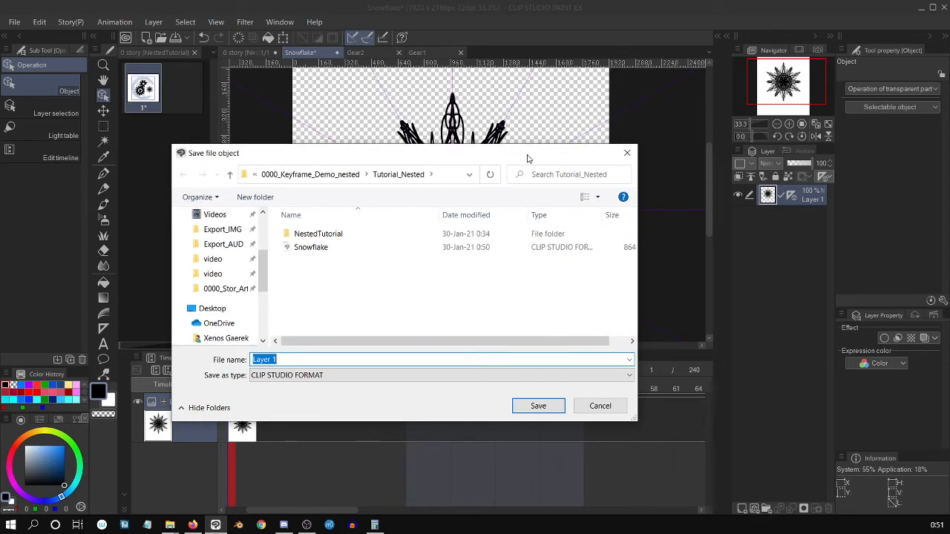
pyautogui.write('Snowflake')
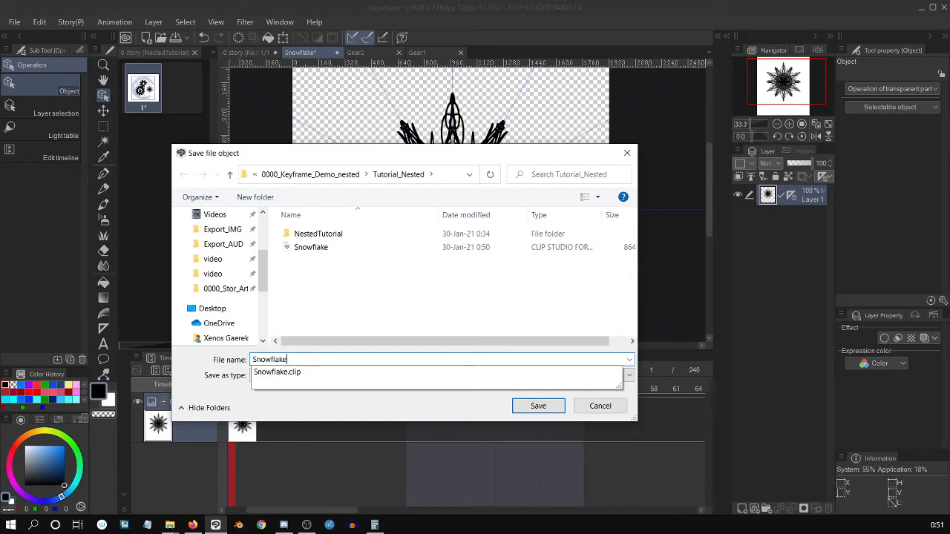
pyautogui.write('Base')
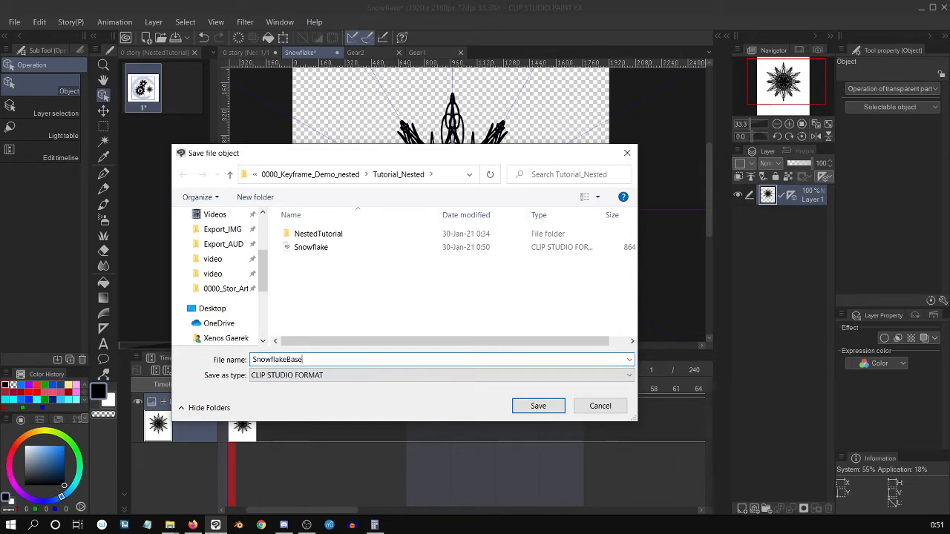
pyautogui.press('Return')
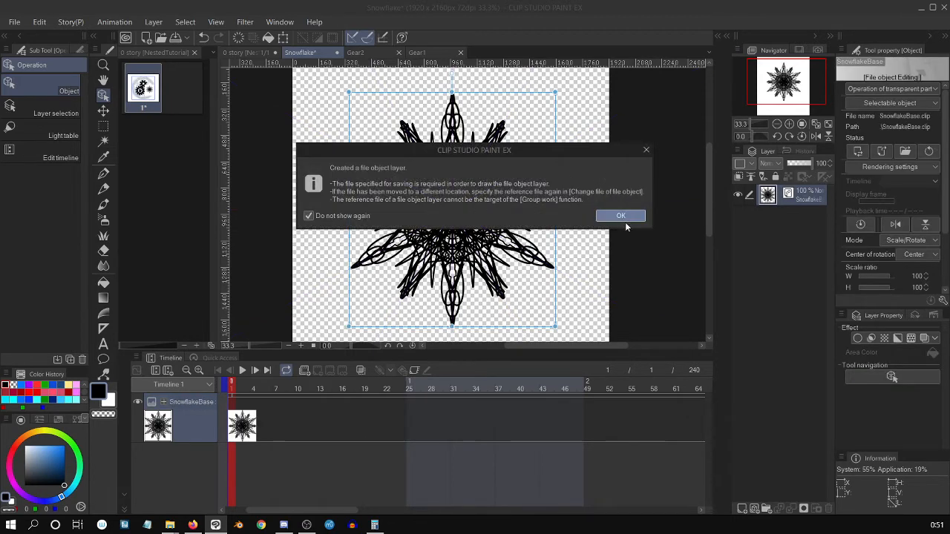
pyautogui.click(622, 217)
# Step: Examine the converted snowflake file object up close and as a whole on its canvas
pyautogui.hotkey('ctrl', '+')
pyautogui.hotkey('ctrl', '+')
pyautogui.hotkey('ctrl', '+')
pyautogui.hotkey('ctrl', '+')
pyautogui.hotkey('ctrl', '+')
pyautogui.hotkey('ctrl', '+')
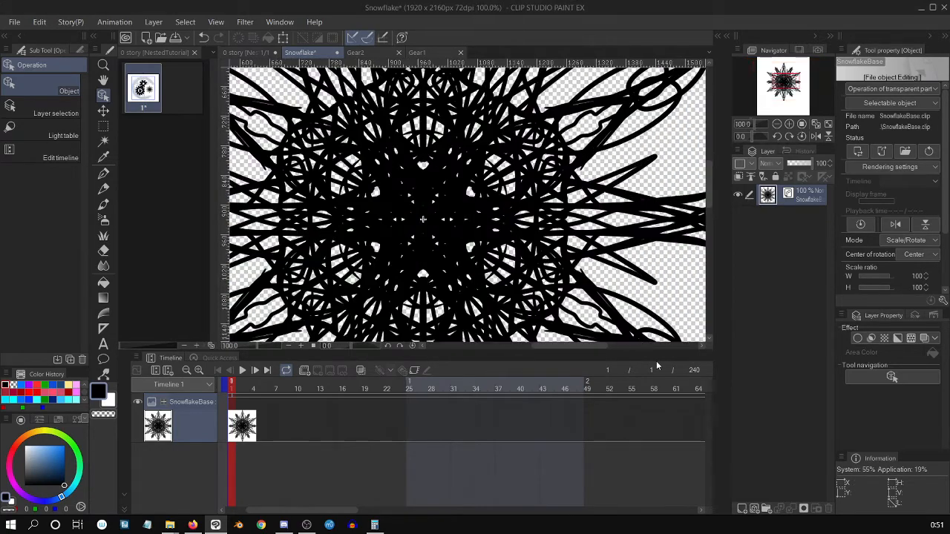
pyautogui.hotkey('ctrl', '-')
pyautogui.hotkey('ctrl', '-')
pyautogui.hotkey('ctrl', '-')
pyautogui.hotkey('ctrl', '-')
pyautogui.hotkey('ctrl', '-')
pyautogui.hotkey('ctrl', '-')
pyautogui.hotkey('ctrl', '-')
pyautogui.hotkey('ctrl', '-')
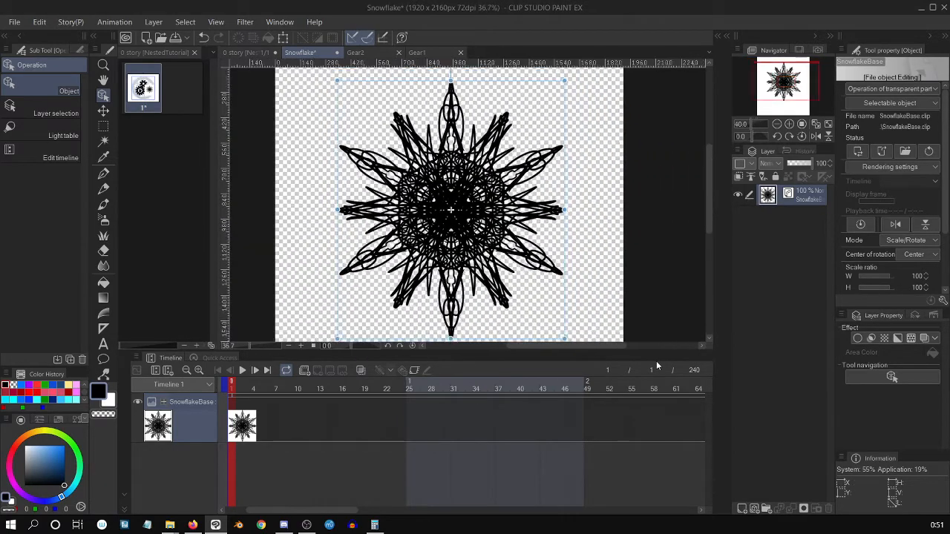
pyautogui.moveTo(708, 204); pyautogui.dragTo(709, 208)
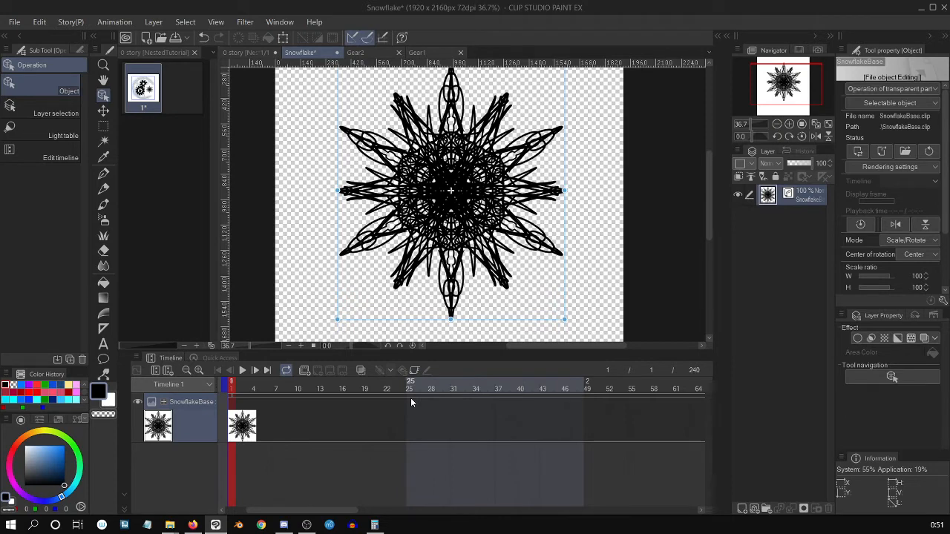
pyautogui.hotkey('ctrl', '-')
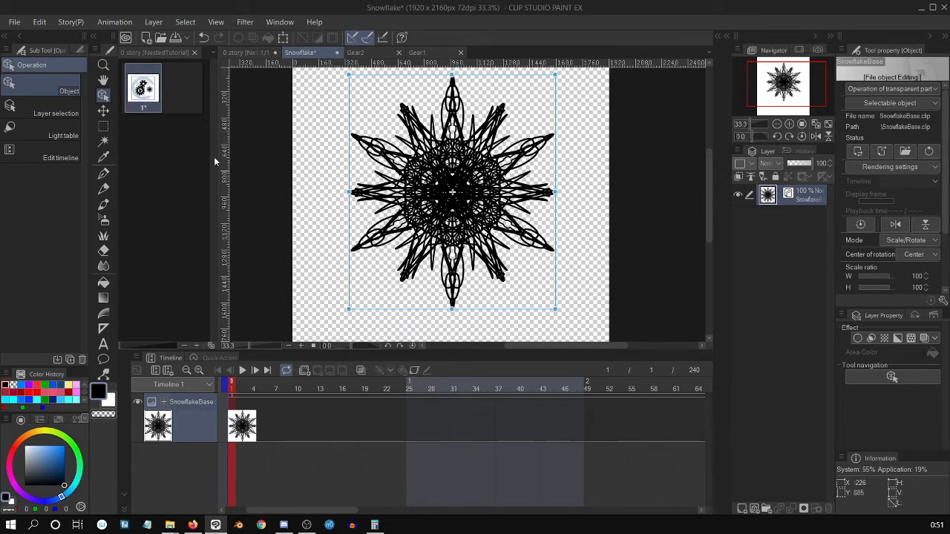
# Step: Open the SnowflakeBase file and set its canvas width to 1423 px, using the centre as the reference point
pyautogui.click(14, 22)
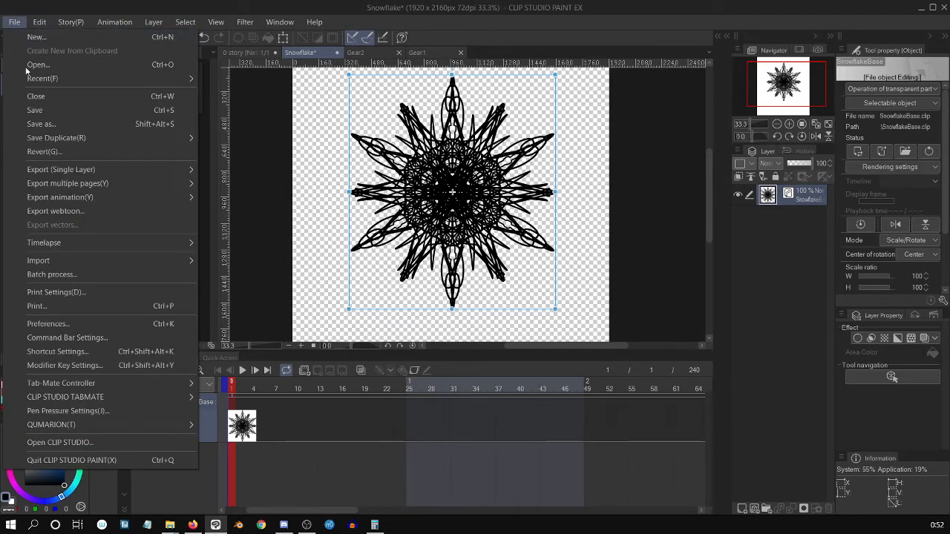
pyautogui.click(602, 262)
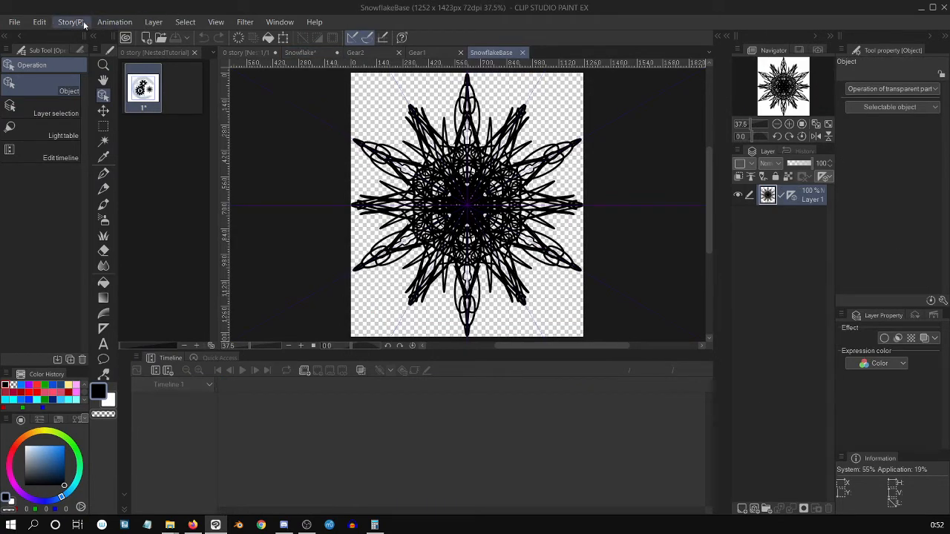
pyautogui.click(112, 23)
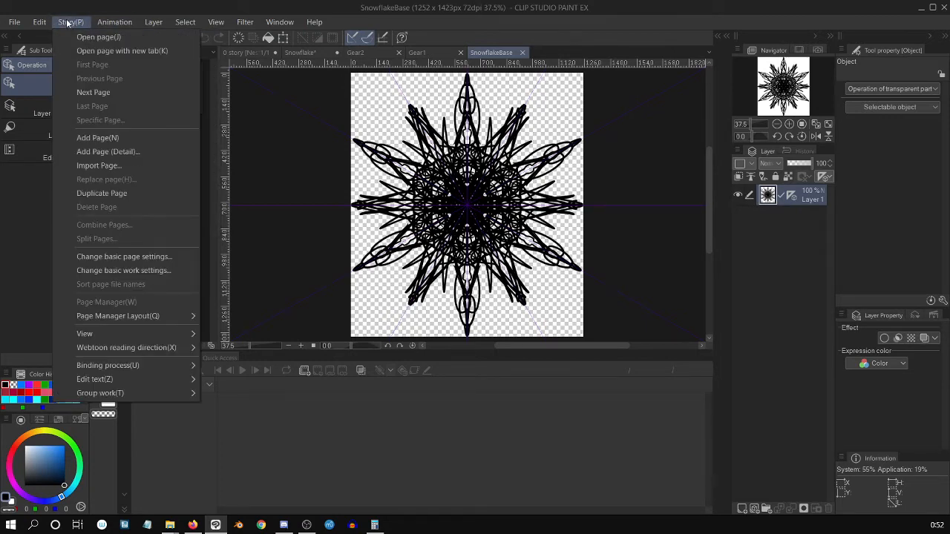
pyautogui.moveTo(40, 25)
pyautogui.click(168, 347)
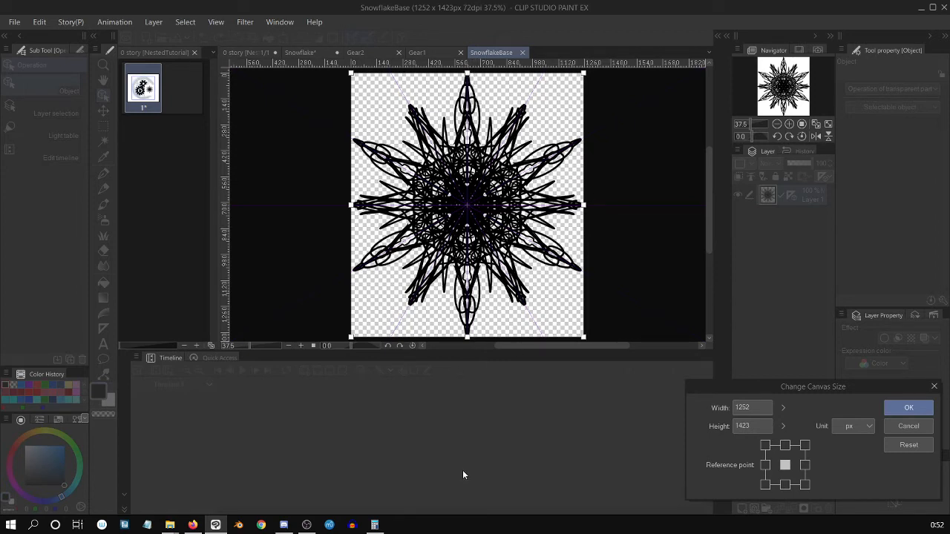
pyautogui.click(766, 428)
pyautogui.click(766, 409)
pyautogui.write('1423')
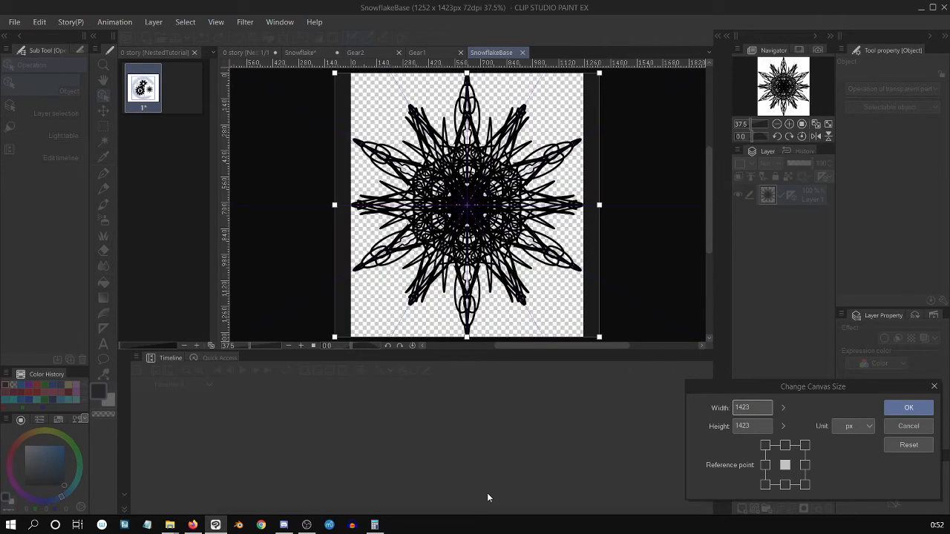
pyautogui.press('Return')
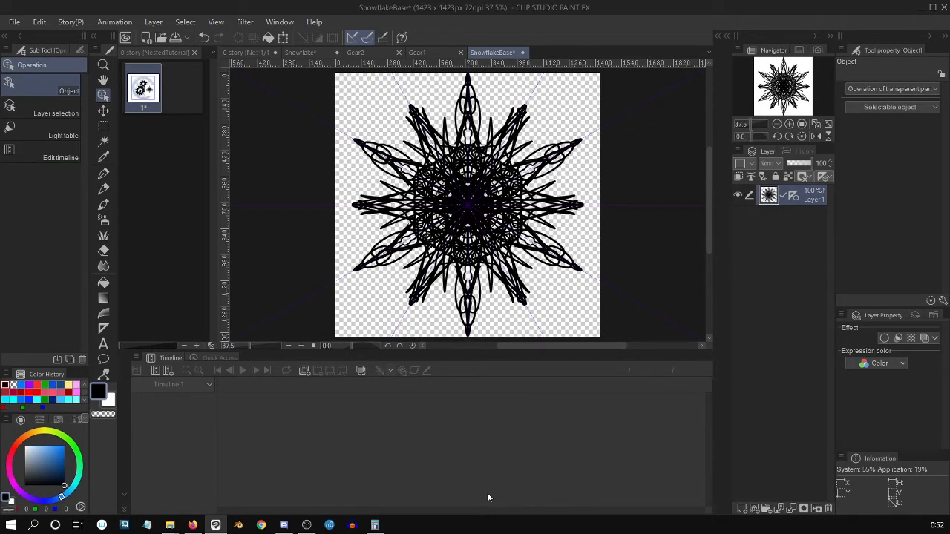
# Step: Enlarge the SnowflakeBase canvas to 1600 x 1600 px, keeping the centre as the reference point
pyautogui.hotkey('ctrl', '0')
pyautogui.hotkey('ctrl', '-')
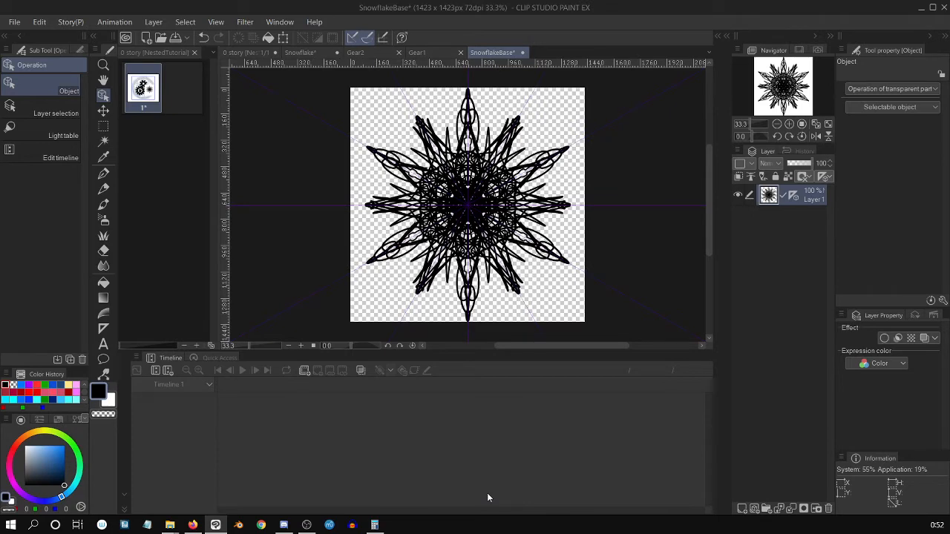
pyautogui.scroll(3, 522, 143)
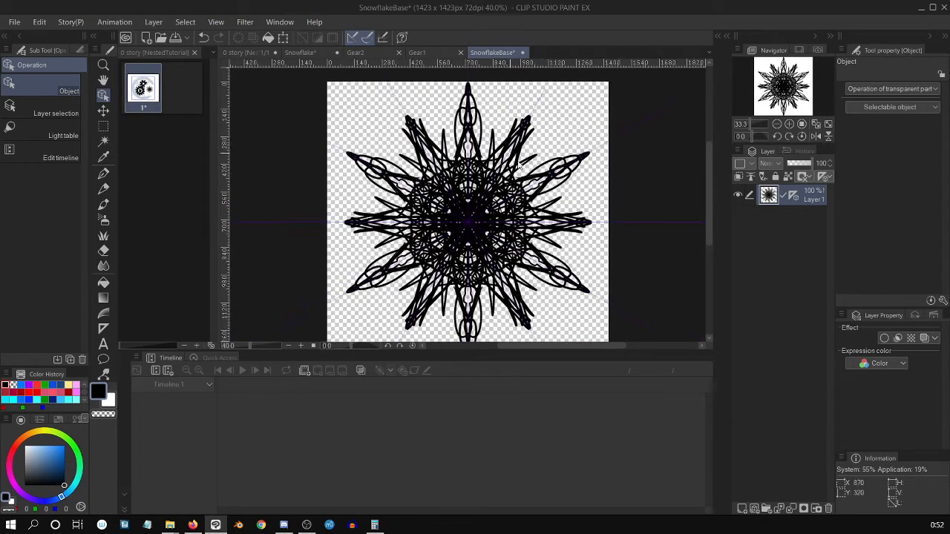
pyautogui.scroll(-3, 521, 143)
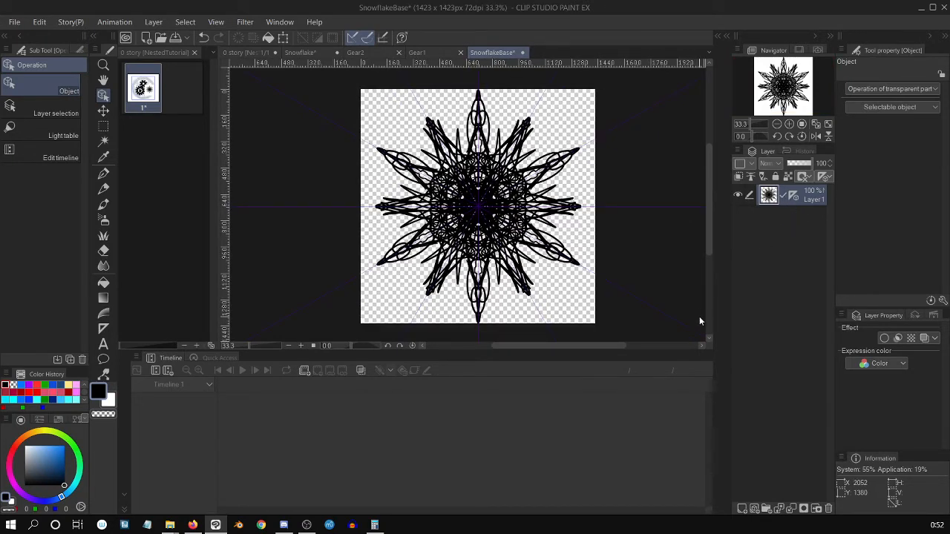
pyautogui.click(39, 21)
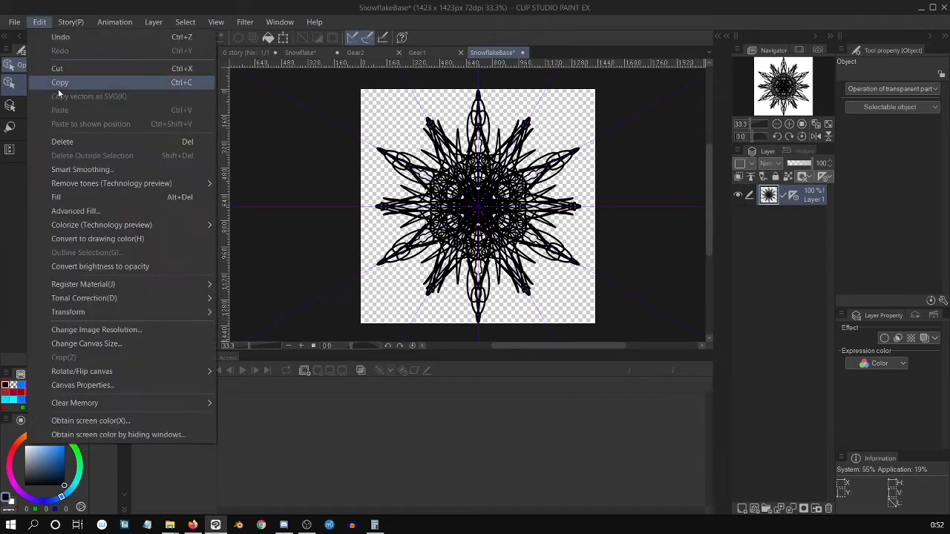
pyautogui.click(172, 342)
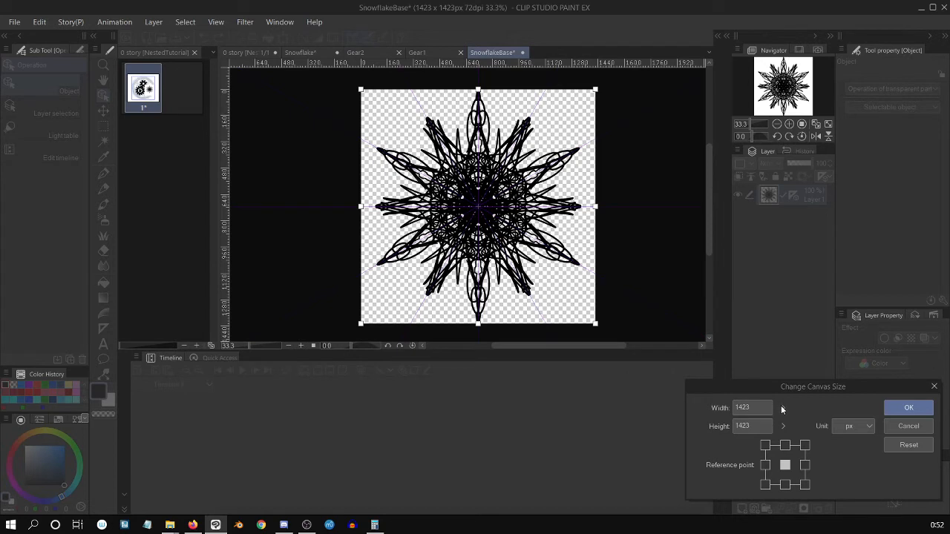
pyautogui.moveTo(781, 405); pyautogui.dragTo(795, 392)
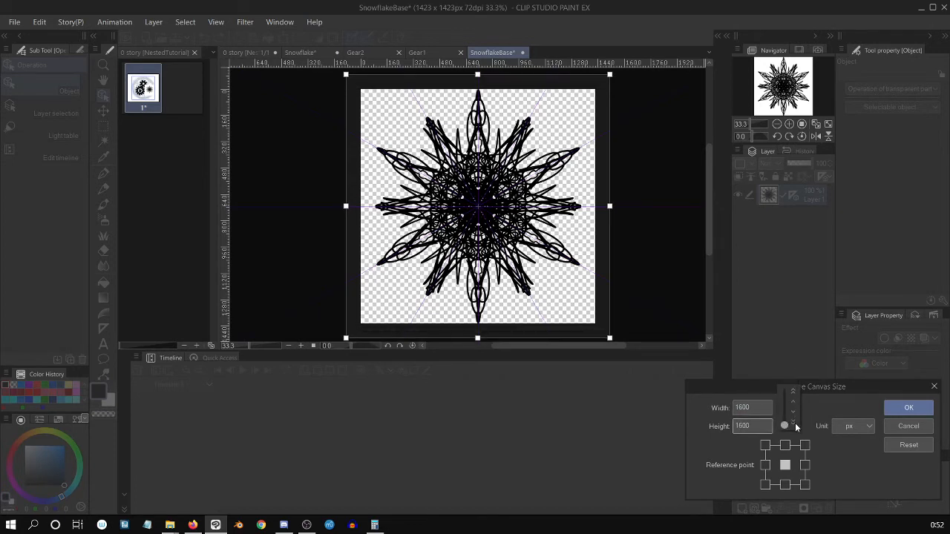
pyautogui.moveTo(795, 426); pyautogui.dragTo(802, 398)
pyautogui.click(909, 407)
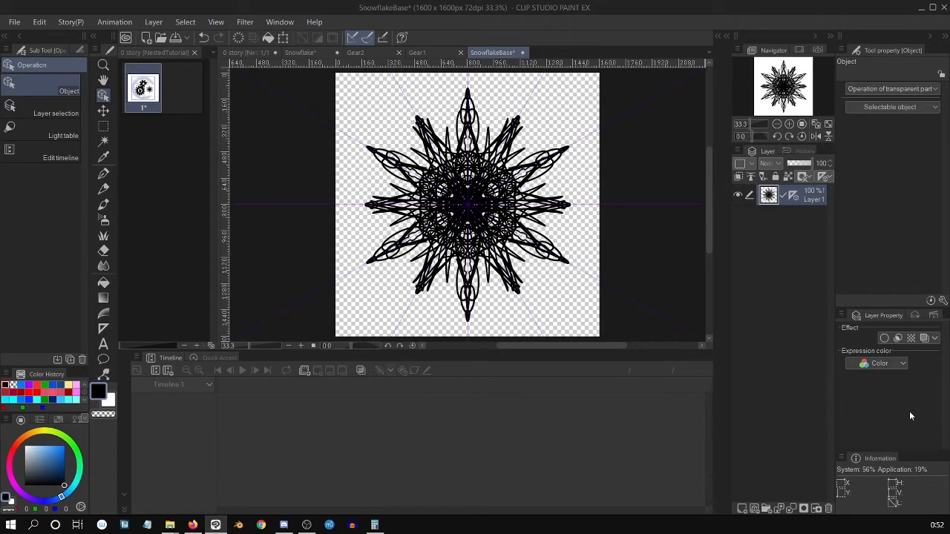
pyautogui.hotkey('ctrl', '-')
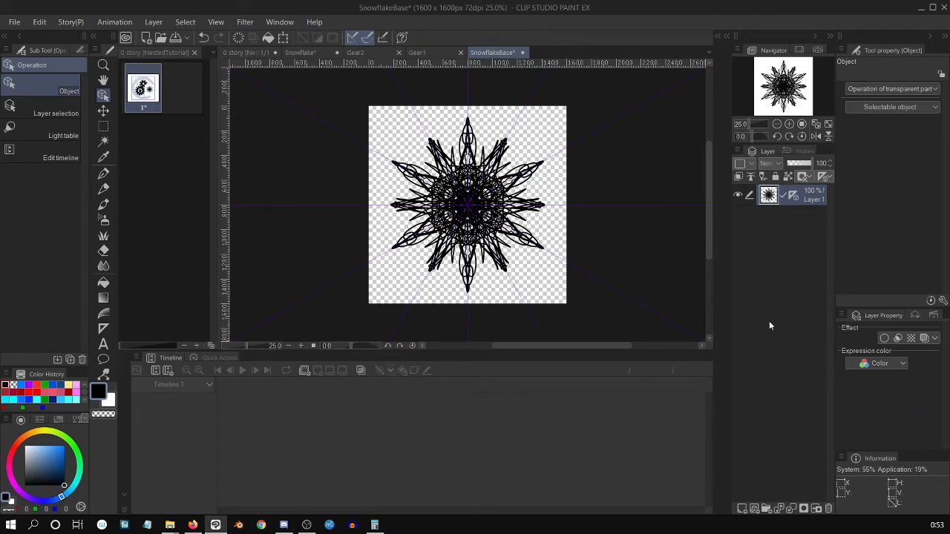
# Step: Create a new timeline in SnowflakeBase with a frame rate of 24 and a playback time of 240 frames
pyautogui.click(170, 372)
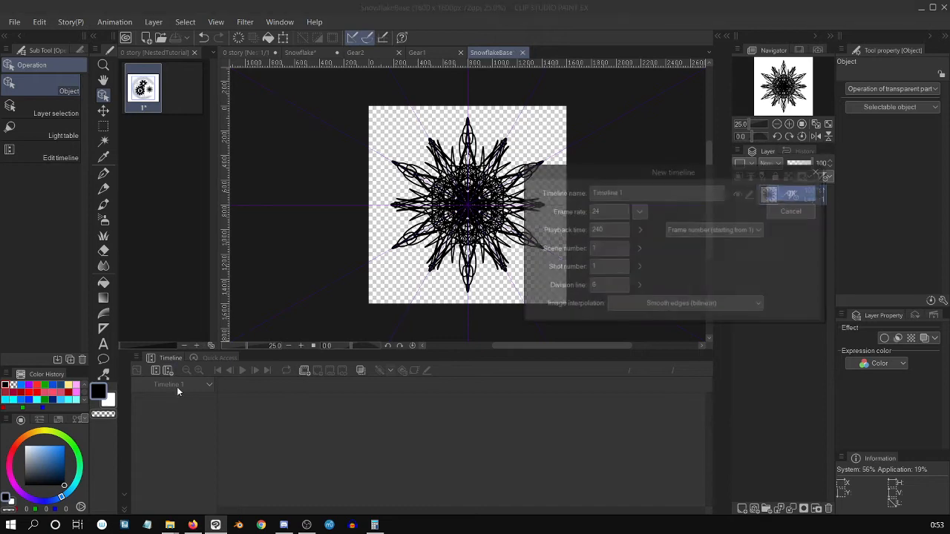
pyautogui.click(790, 213)
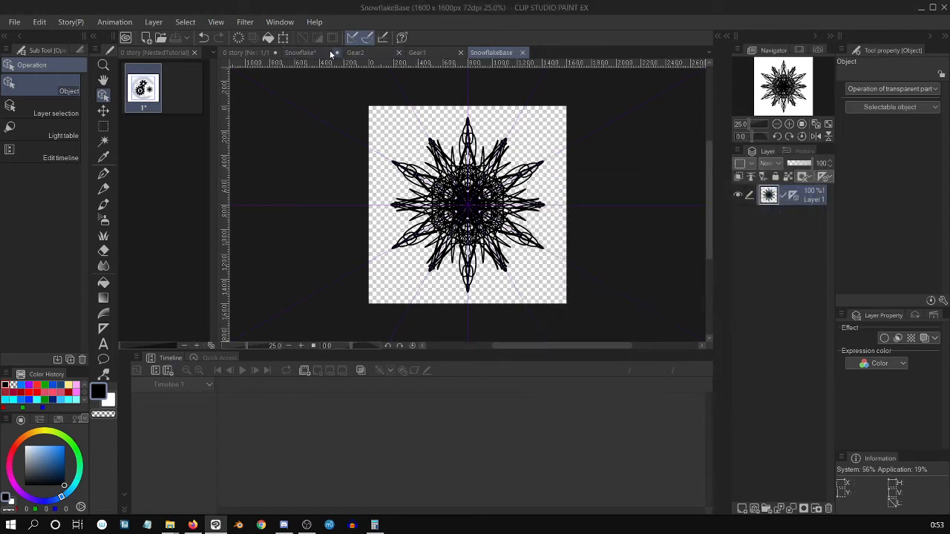
pyautogui.click(300, 53)
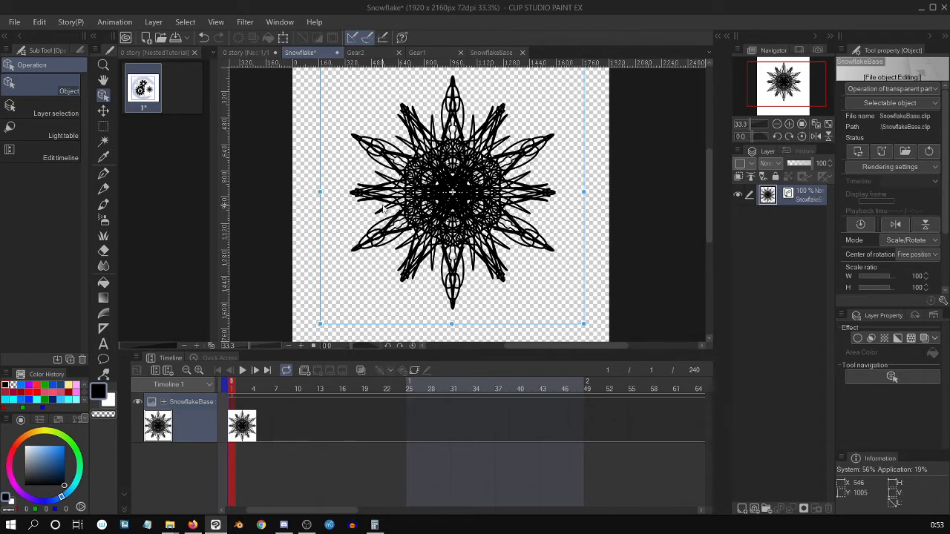
pyautogui.click(493, 53)
pyautogui.click(168, 371)
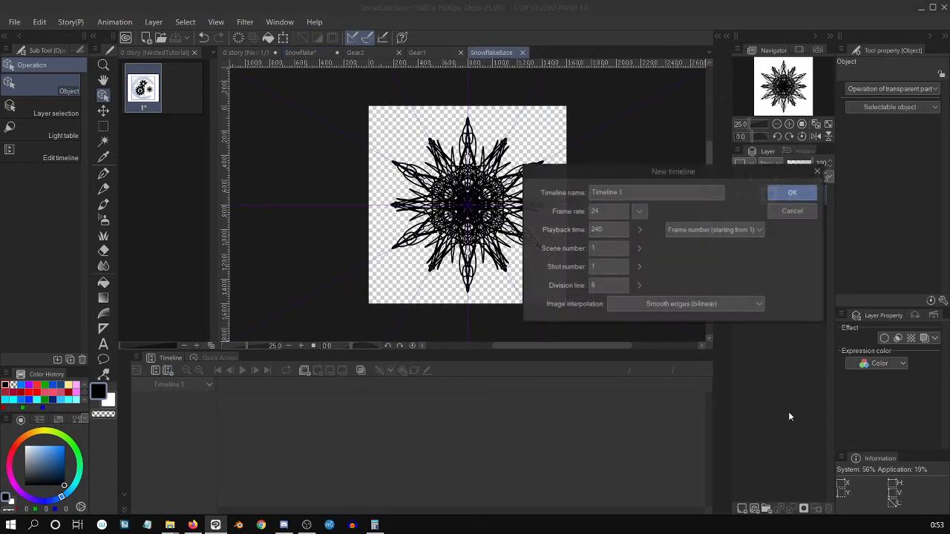
pyautogui.click(787, 195)
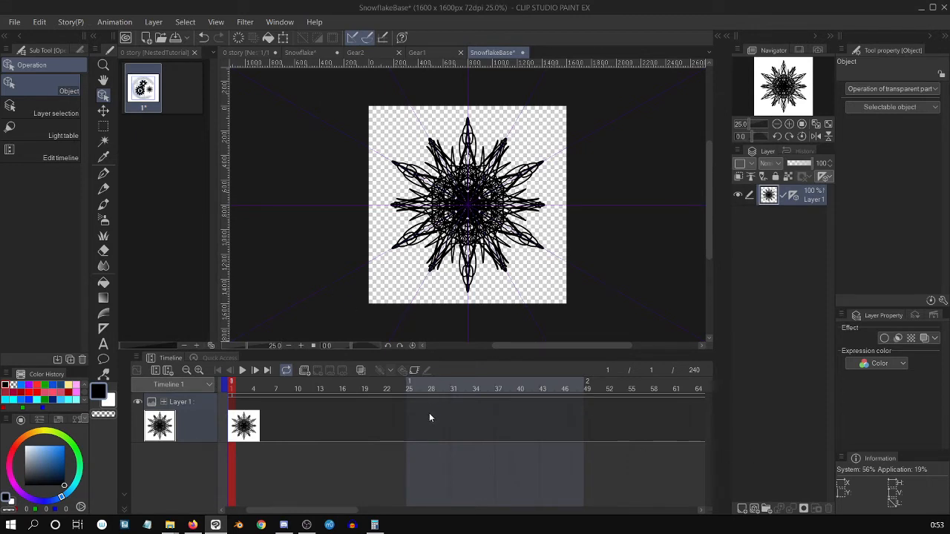
# Step: Enable keyframes on Layer 1 of SnowflakeBase and add transform keyframes at frames 1 and 240
pyautogui.click(415, 369)
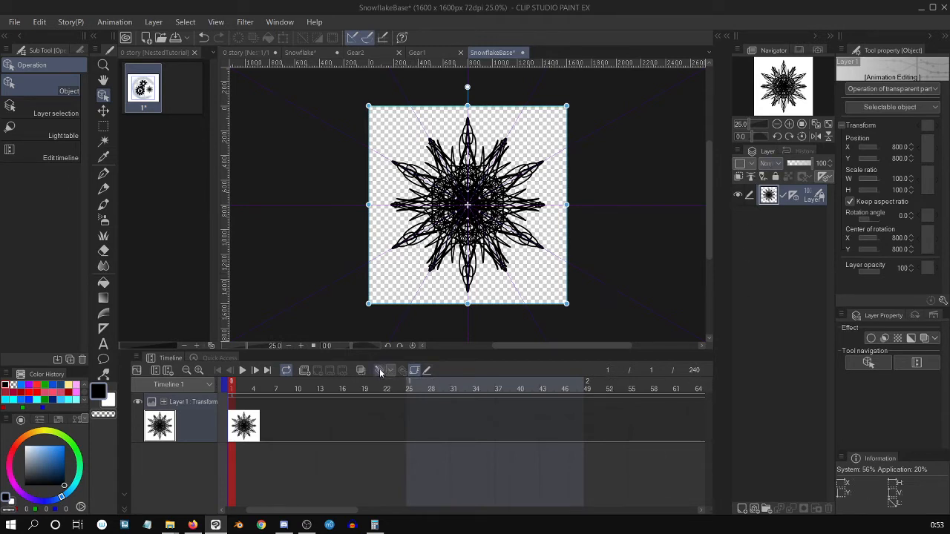
pyautogui.click(378, 371)
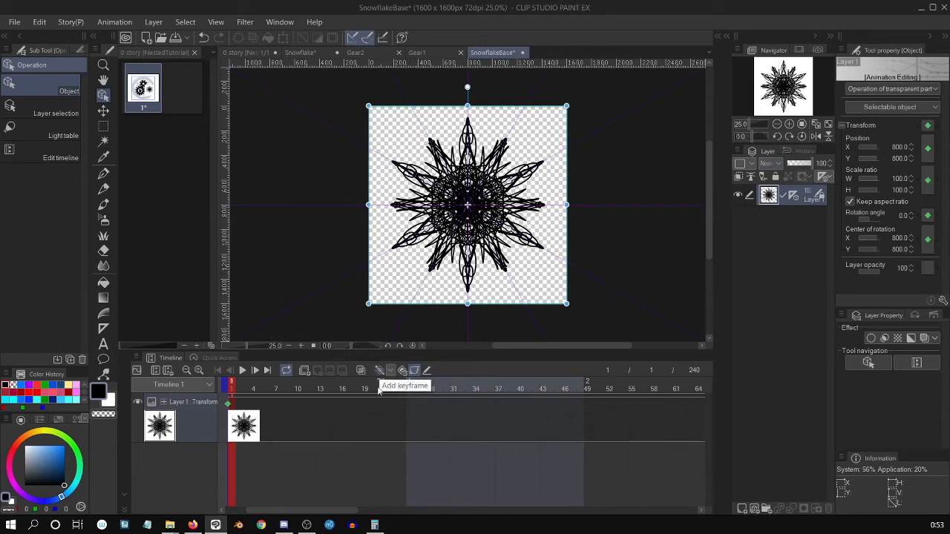
pyautogui.click(266, 370)
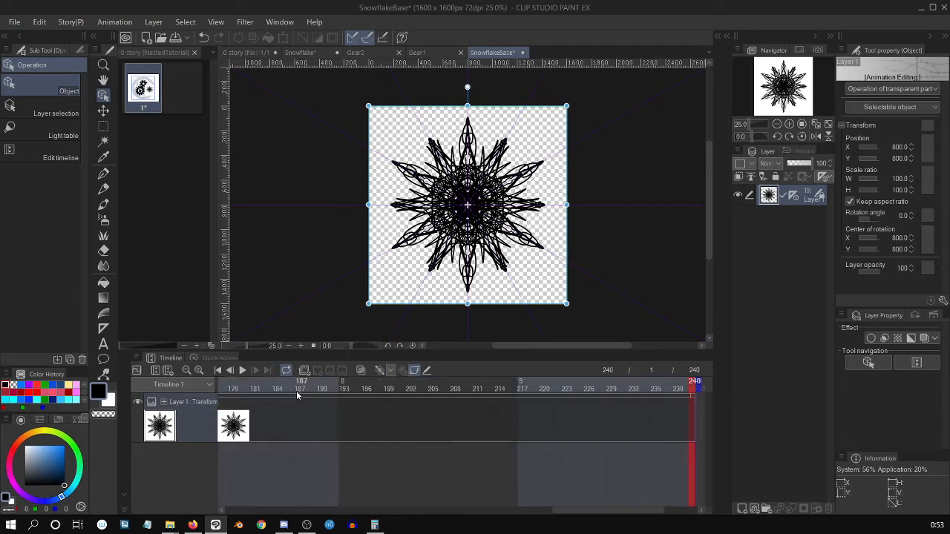
pyautogui.click(379, 371)
pyautogui.moveTo(568, 509); pyautogui.dragTo(668, 515)
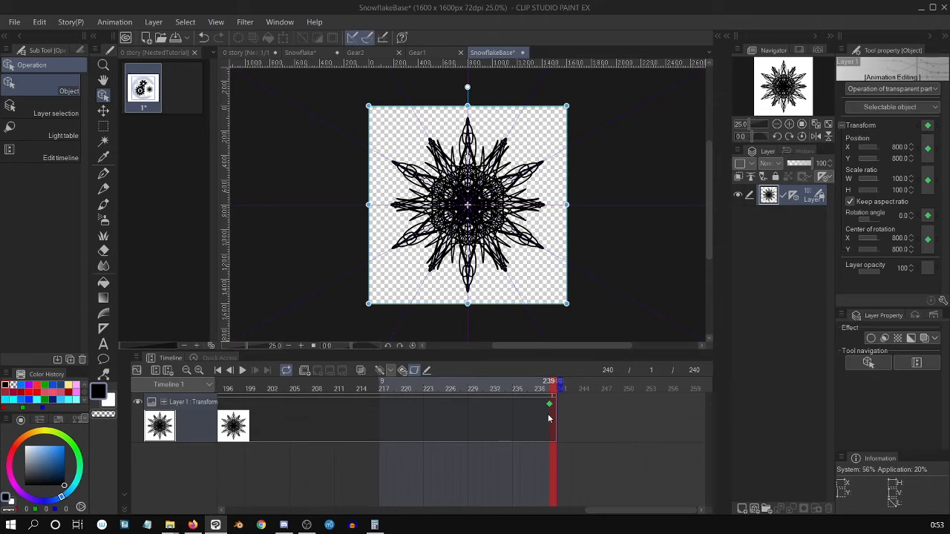
# Step: Save the Snowflake document and the NestedTutorial story page
pyautogui.click(253, 54)
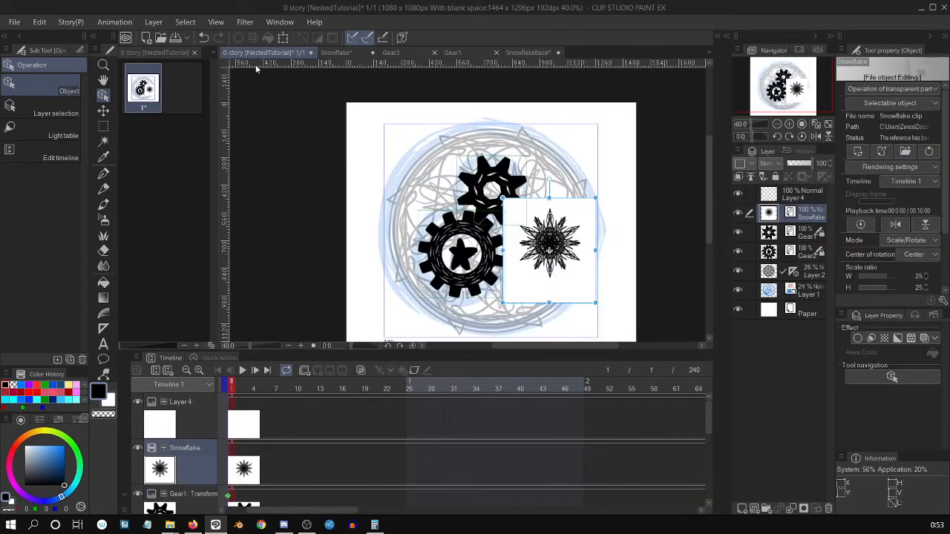
pyautogui.click(342, 53)
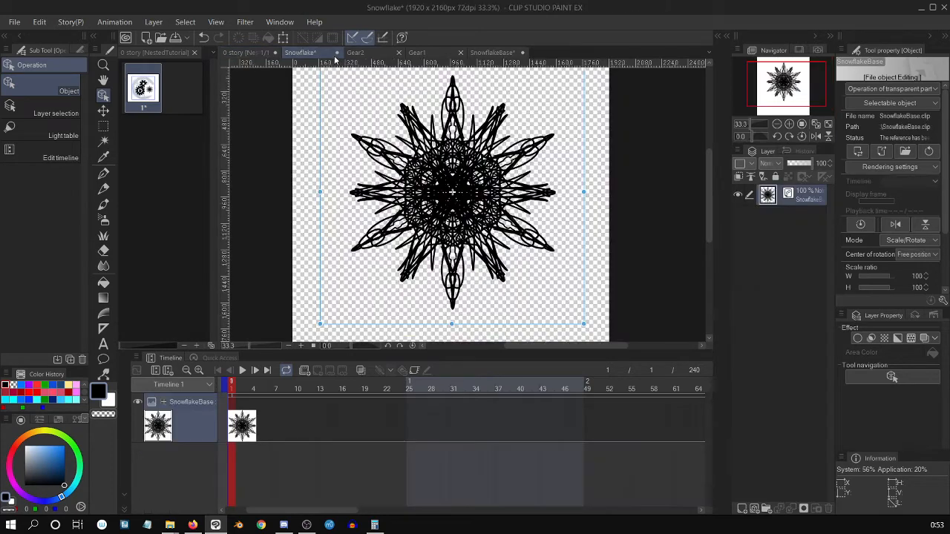
pyautogui.click(250, 55)
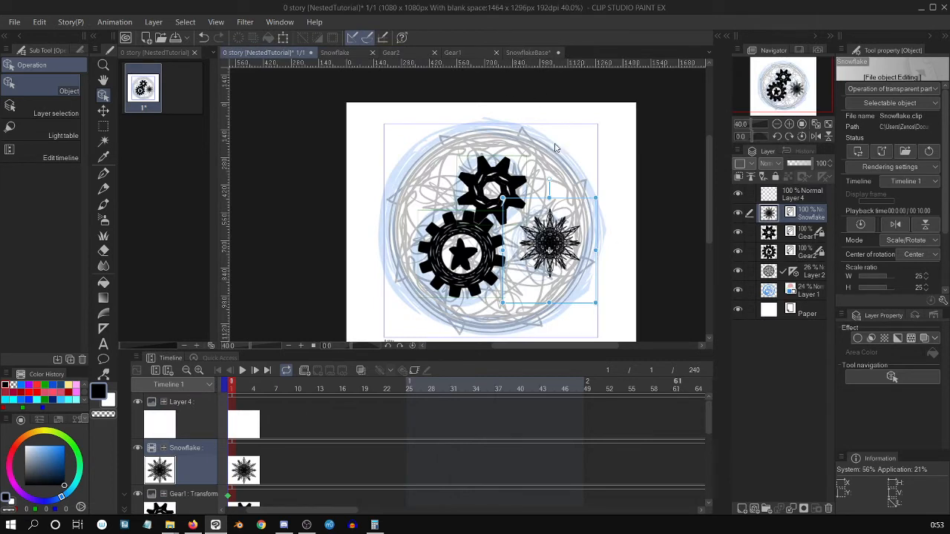
pyautogui.hotkey('ctrl', 's')
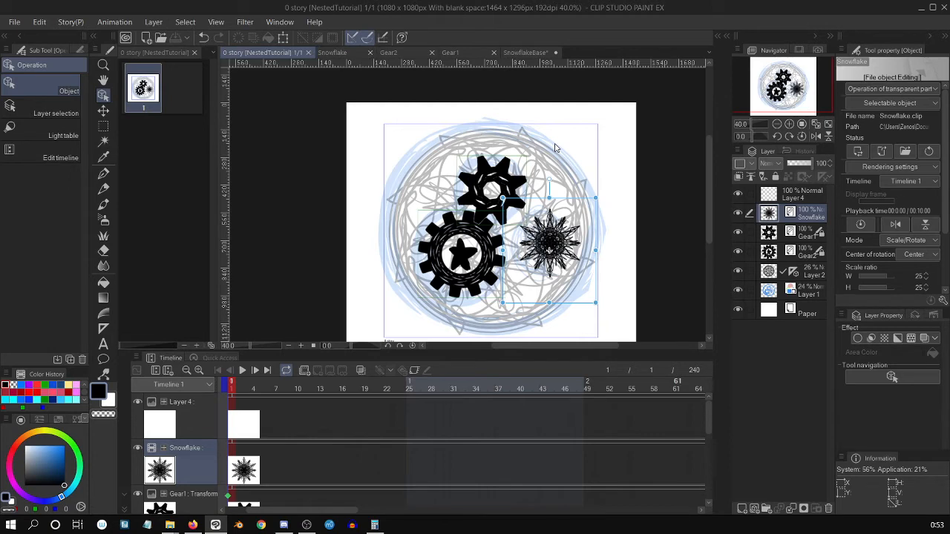
# Step: Set the rotation angle of SnowflakeBase's Layer 1 to 540 at the frame 240 keyframe
pyautogui.click(533, 56)
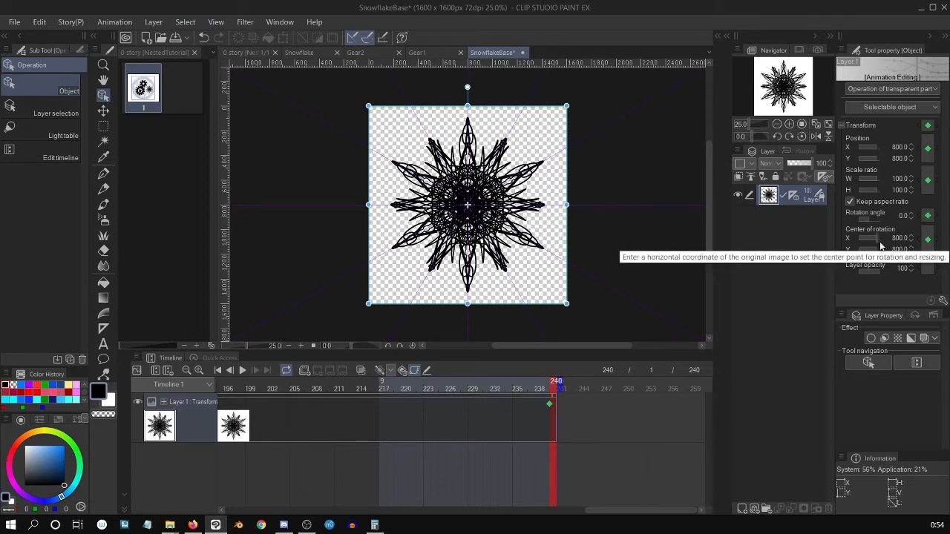
pyautogui.click(903, 216)
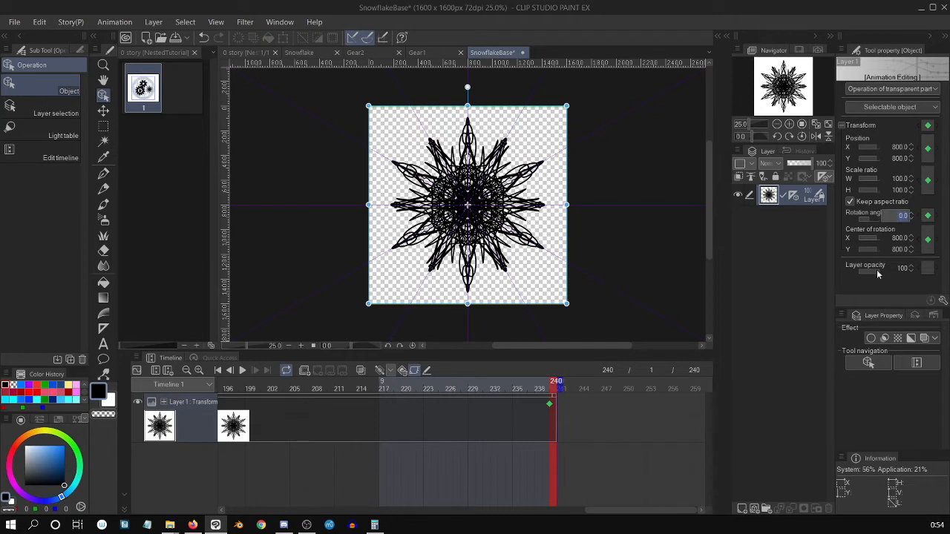
pyautogui.write('3')
pyautogui.click(803, 362)
pyautogui.write('3')
pyautogui.write('45')
pyautogui.write('0')
pyautogui.press('Return')
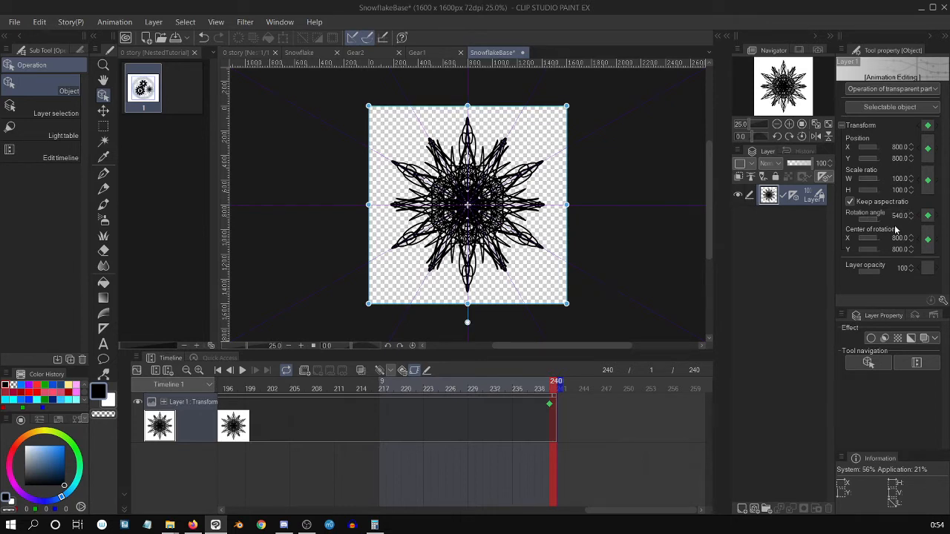
# Step: Move the final rotation keyframe to frame 241 and play back the snowflake's rotation
pyautogui.moveTo(549, 405); pyautogui.dragTo(557, 406)
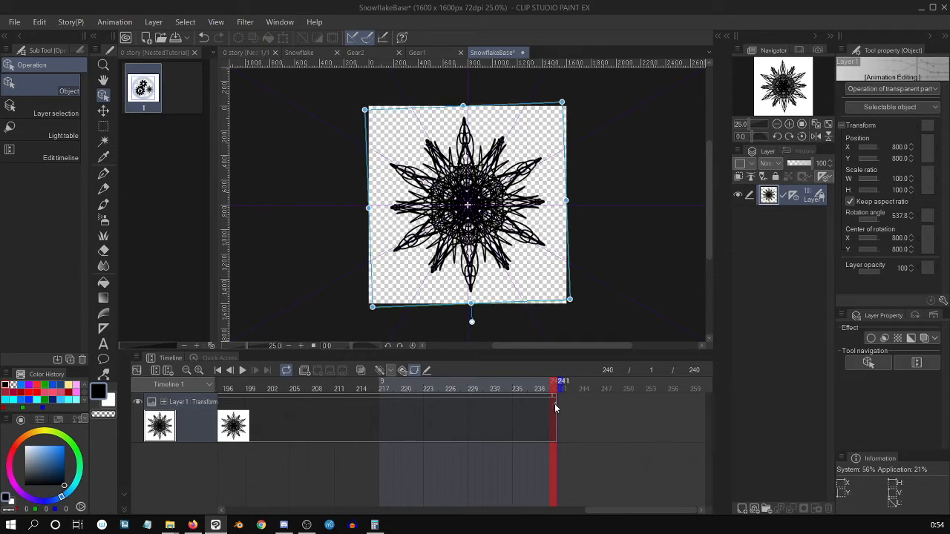
pyautogui.click(241, 370)
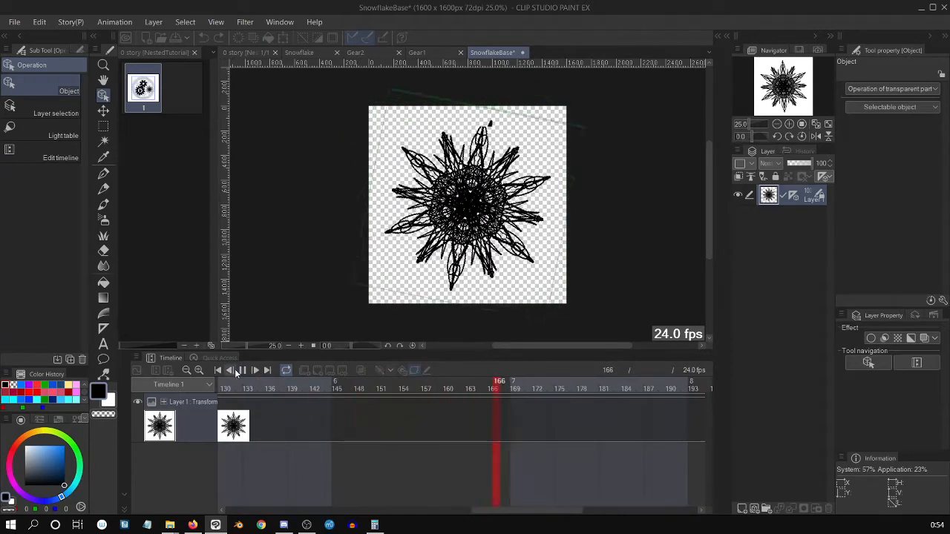
pyautogui.press('space')
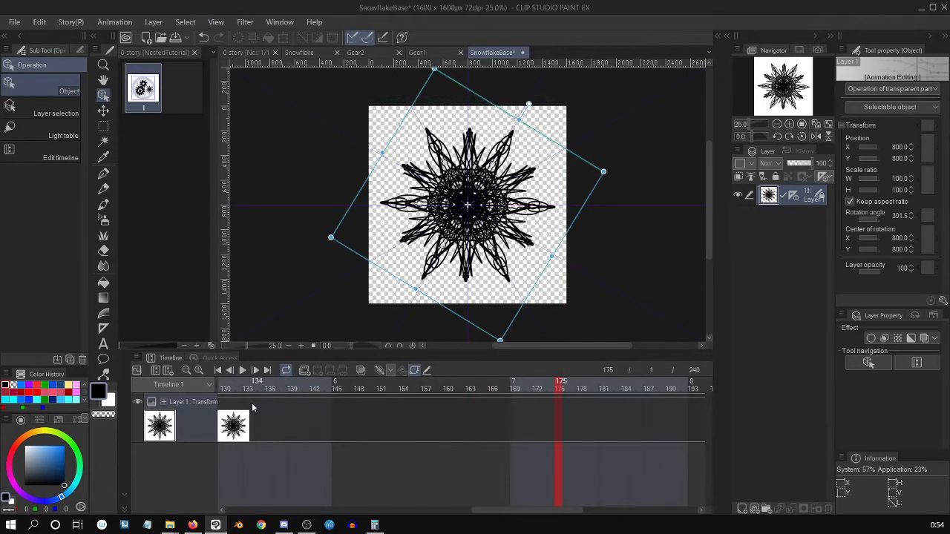
# Step: Play the Snowflake document's timeline to check whether the nested SnowflakeBase object rotates
pyautogui.click(305, 53)
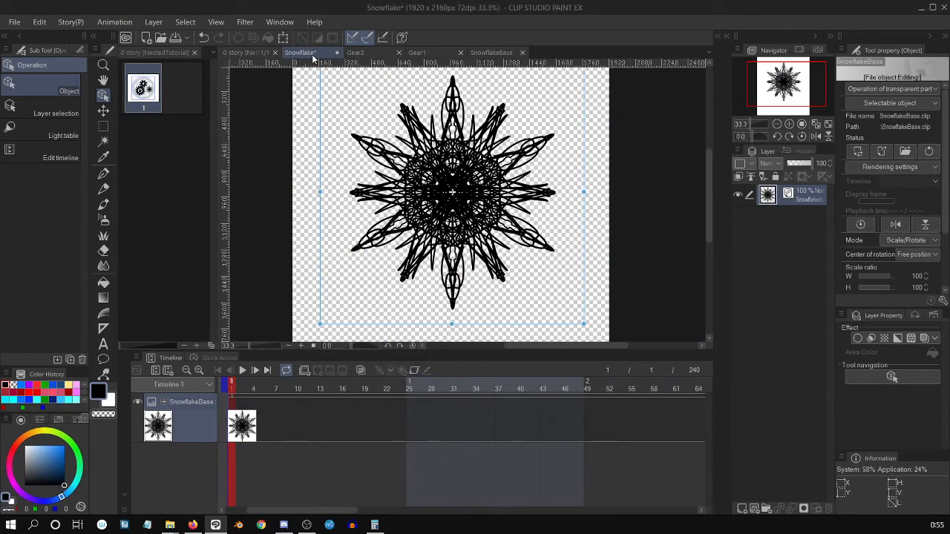
pyautogui.click(242, 369)
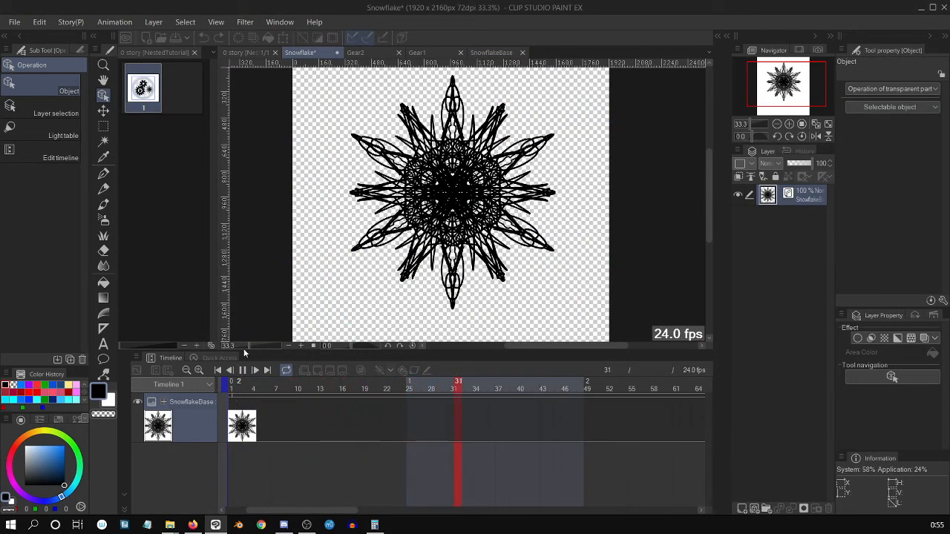
pyautogui.click(242, 370)
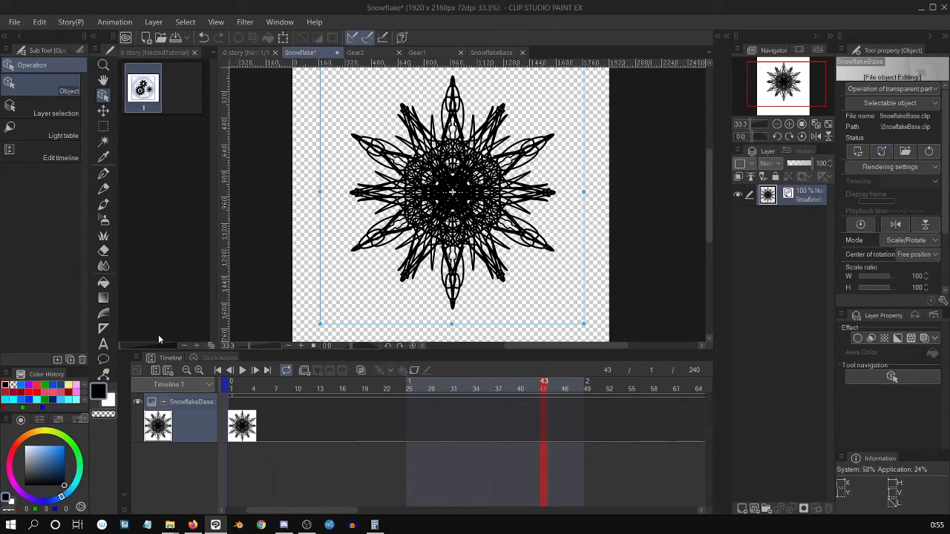
# Step: Import SnowflakeBase from the Tutorial_Nested folder into the Snowflake document as a new file object
pyautogui.click(9, 21)
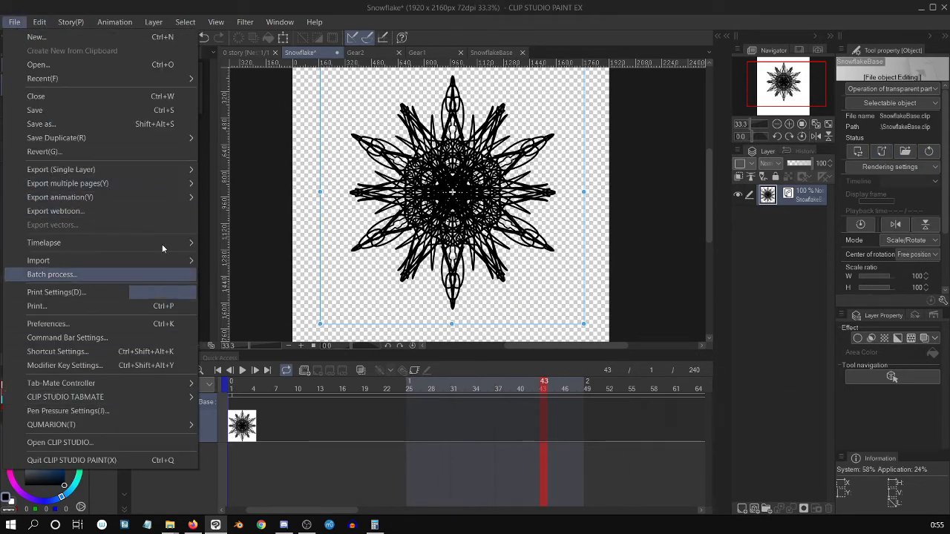
pyautogui.moveTo(174, 260)
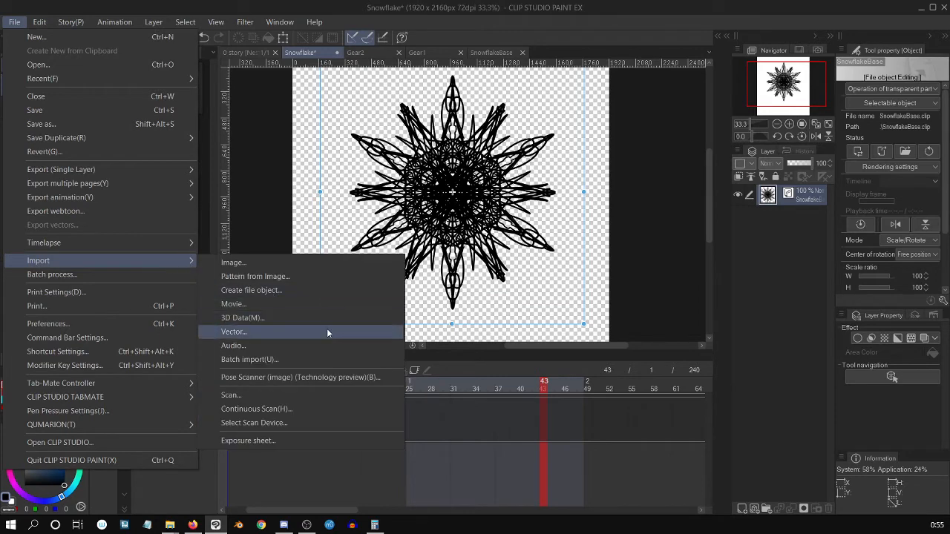
pyautogui.click(332, 291)
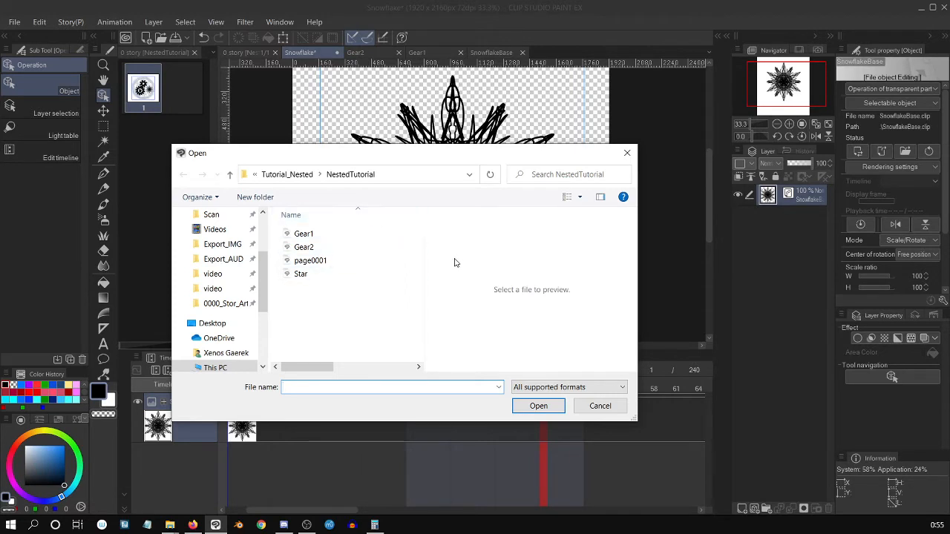
pyautogui.click(401, 274)
pyautogui.click(230, 174)
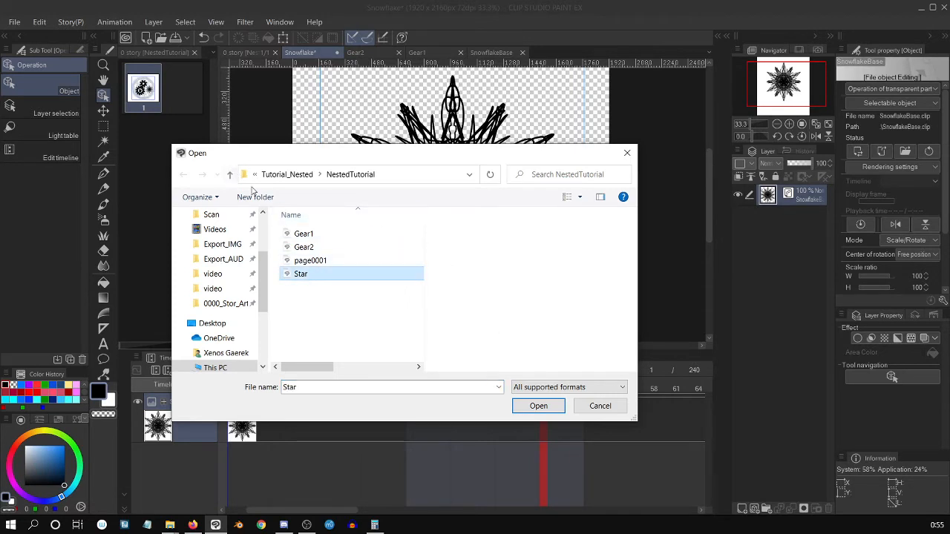
pyautogui.click(363, 261)
pyautogui.press('Up')
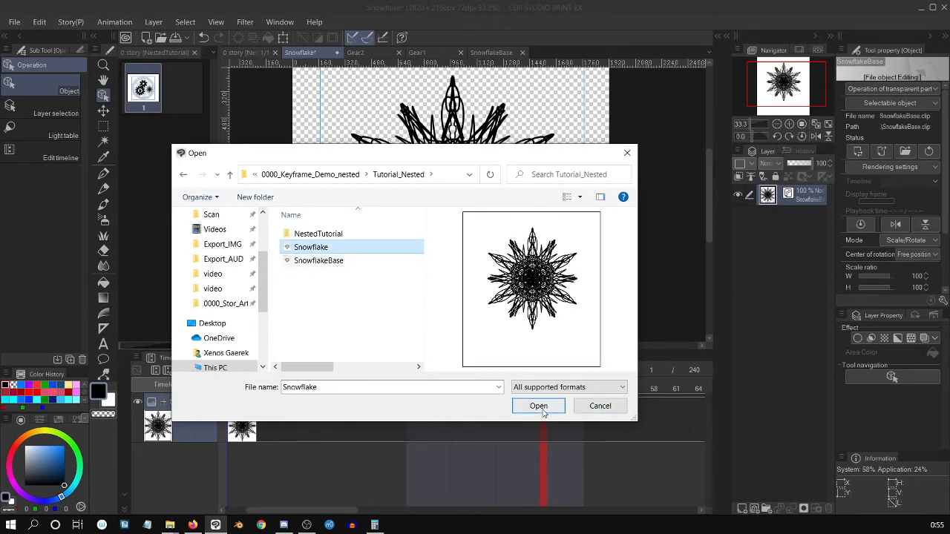
pyautogui.click(378, 261)
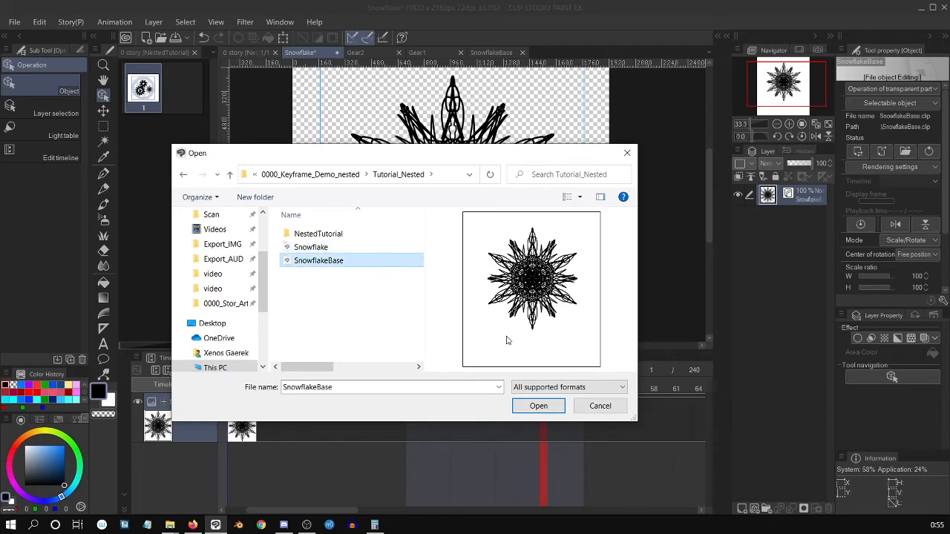
pyautogui.click(535, 407)
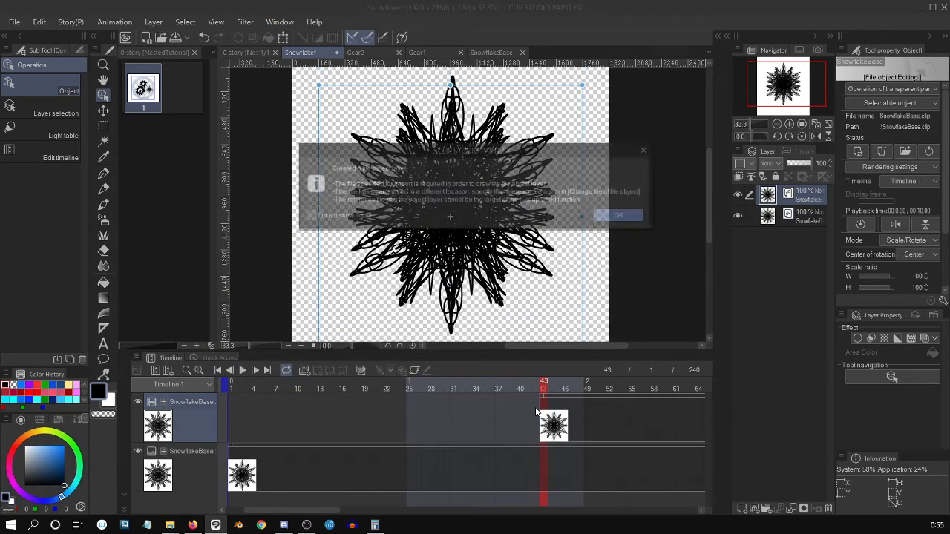
pyautogui.click(623, 216)
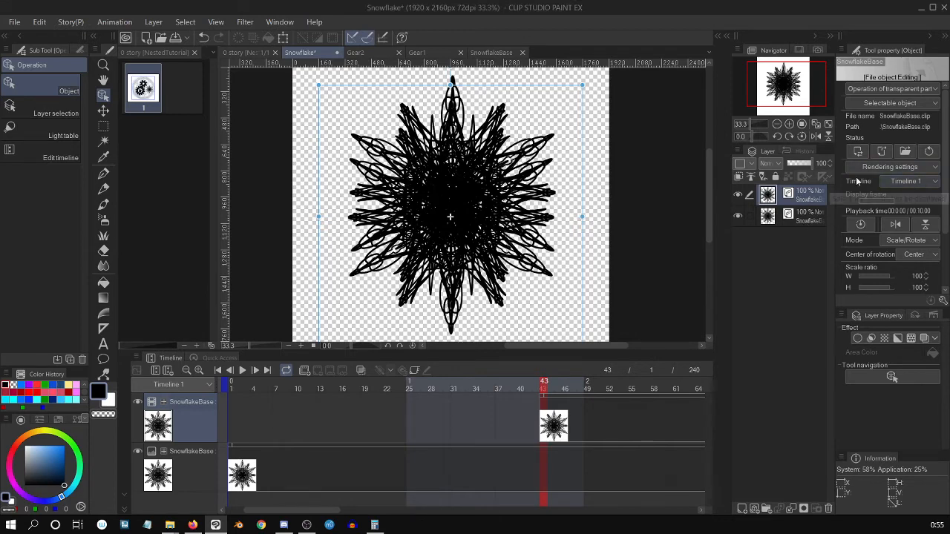
# Step: Delete the older SnowflakeBase file object layer beneath the newly imported one
pyautogui.click(806, 213)
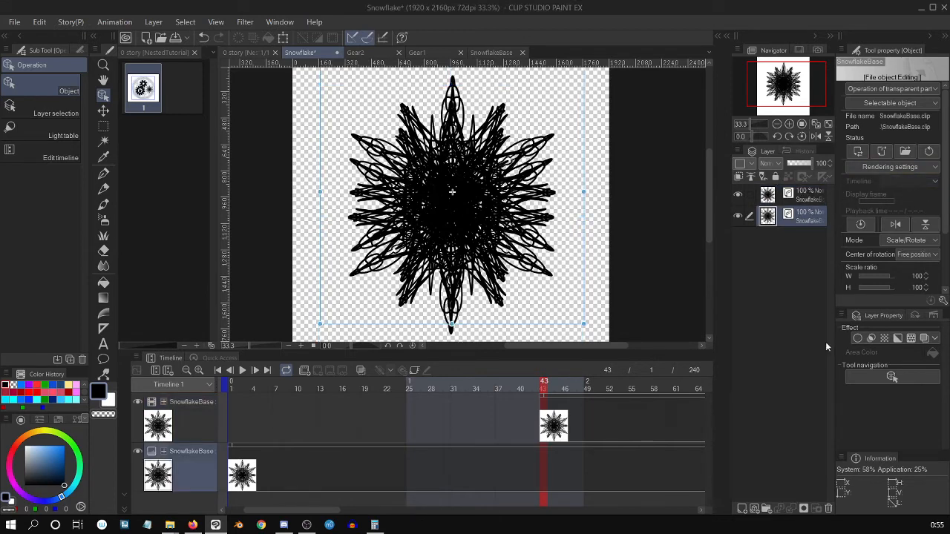
pyautogui.click(829, 508)
pyautogui.press('Return')
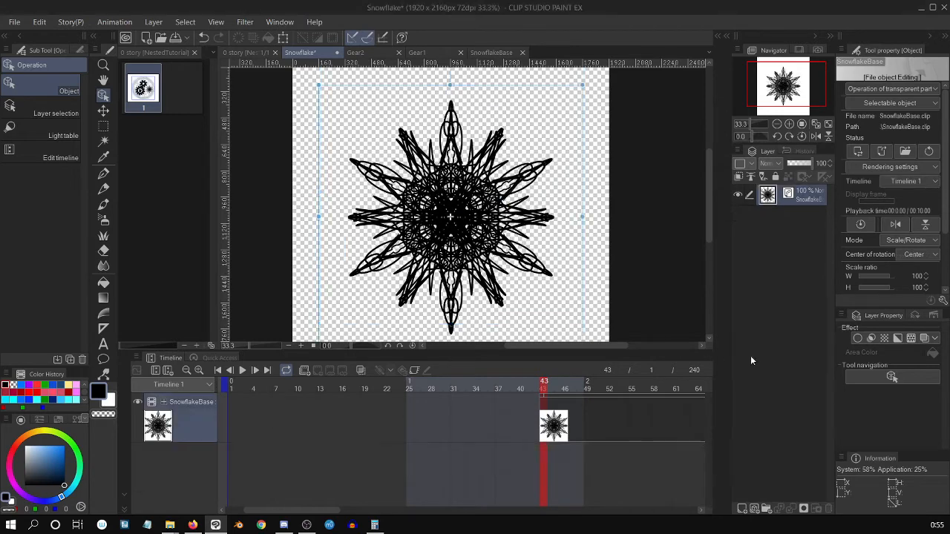
# Step: Play back the newly imported snowflake's rotation and extend its timeline clip to start at frame 1
pyautogui.click(247, 417)
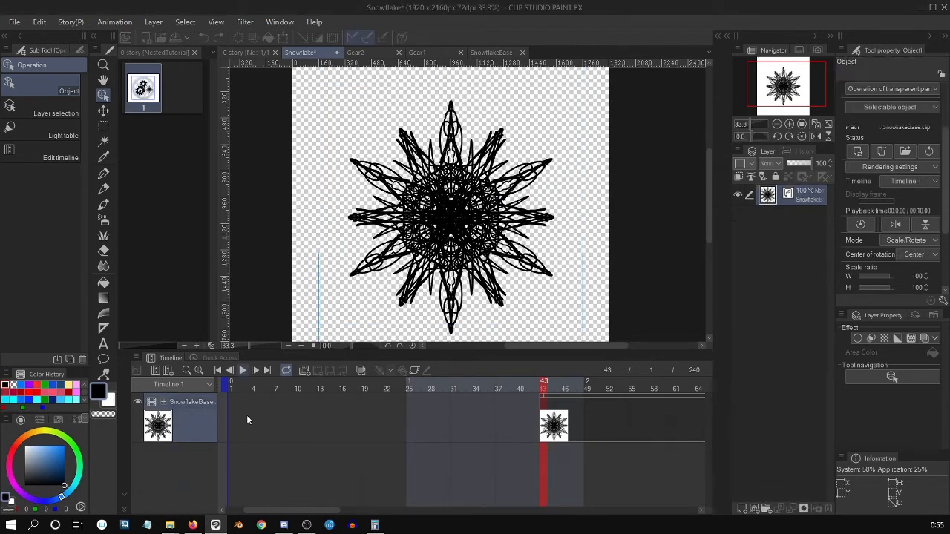
pyautogui.press('space')
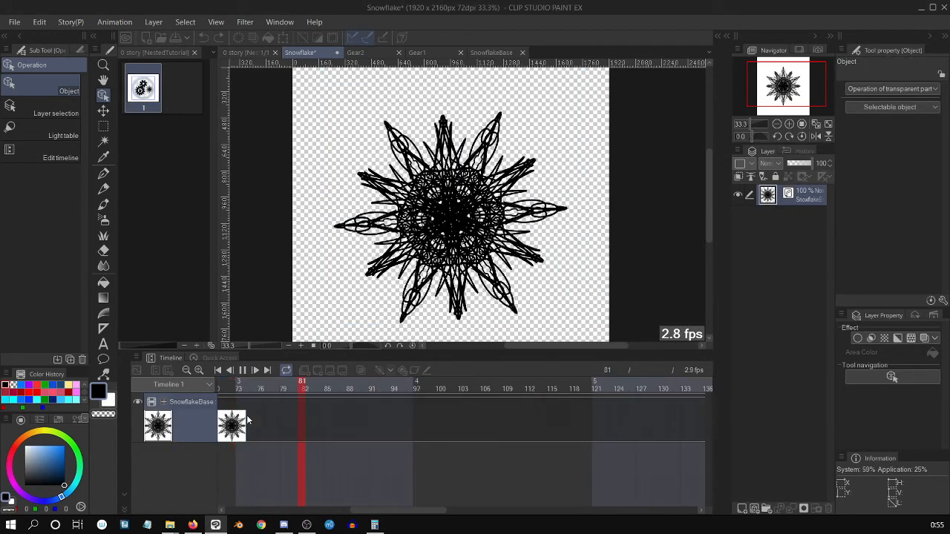
pyautogui.click(242, 370)
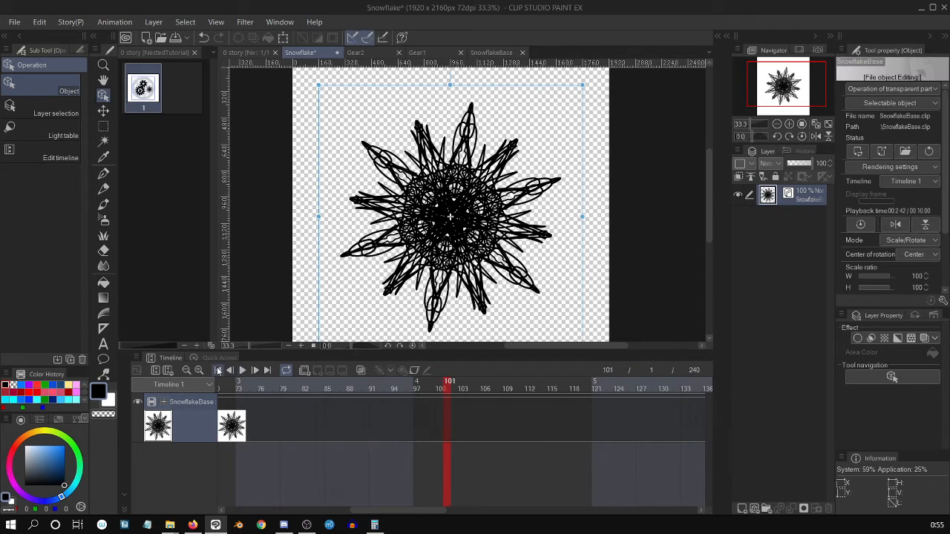
pyautogui.click(217, 370)
pyautogui.moveTo(616, 395); pyautogui.dragTo(306, 403)
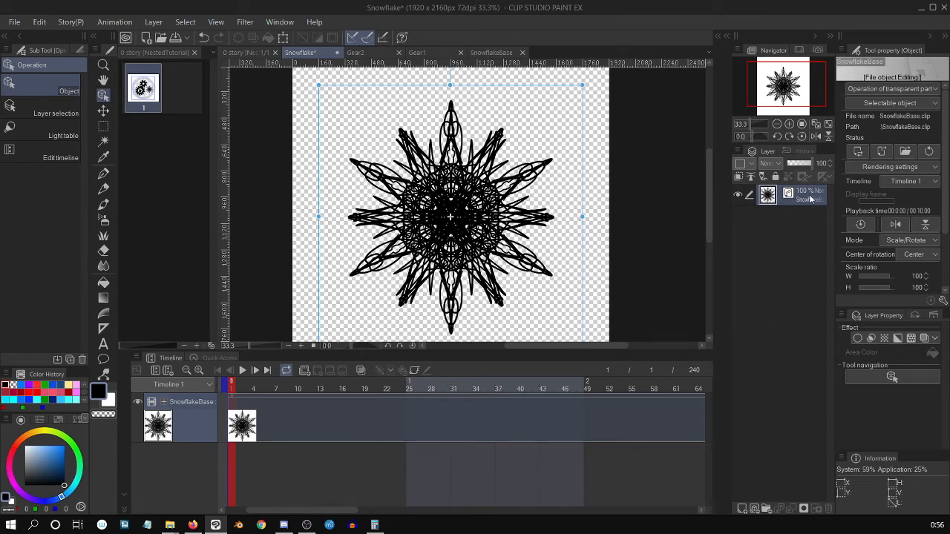
# Step: Enable keyframe editing on the SnowflakeBase layer and bring its Transform properties into view
pyautogui.click(414, 370)
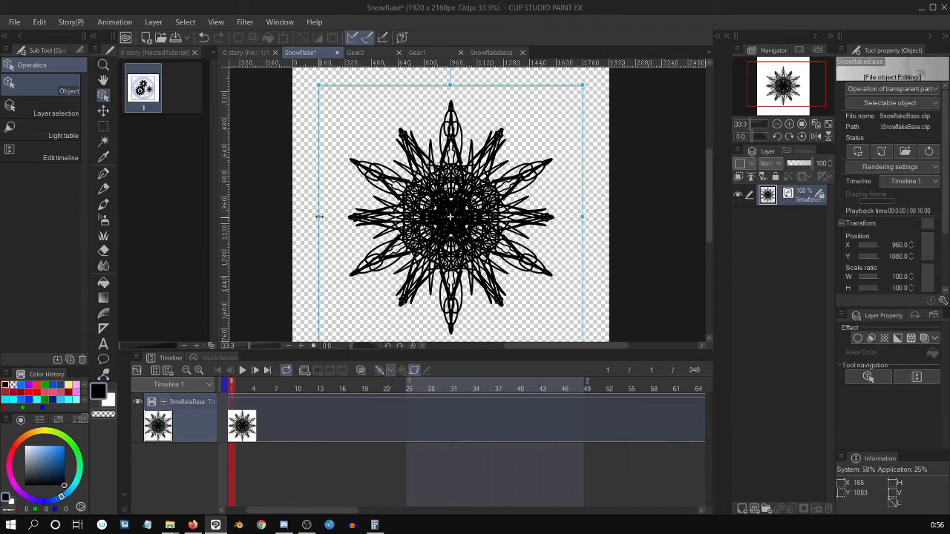
pyautogui.click(946, 241)
pyautogui.scroll(-1, 855, 233)
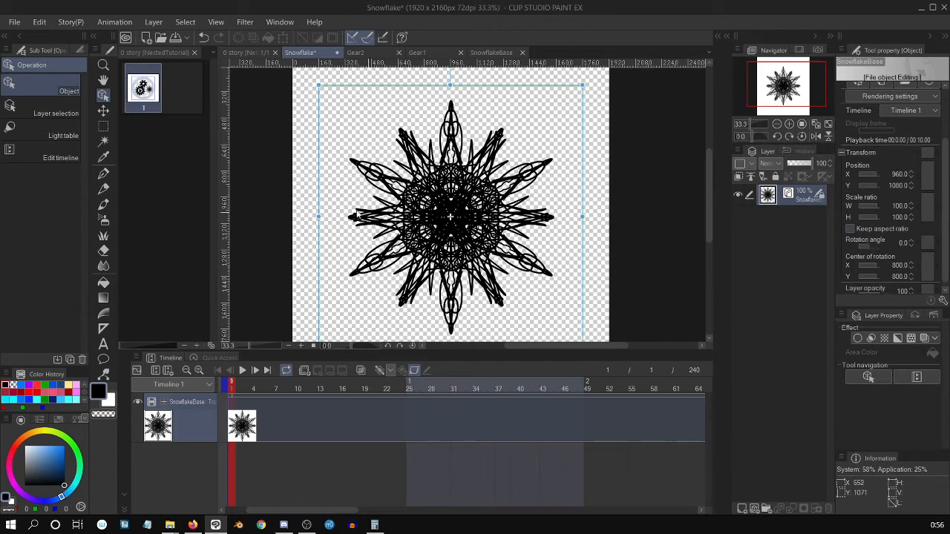
# Step: Try stretching and rotating the snowflake by its bounding box, and undo both transforms
pyautogui.moveTo(319, 216); pyautogui.dragTo(339, 301)
pyautogui.hotkey('ctrl', 'z')
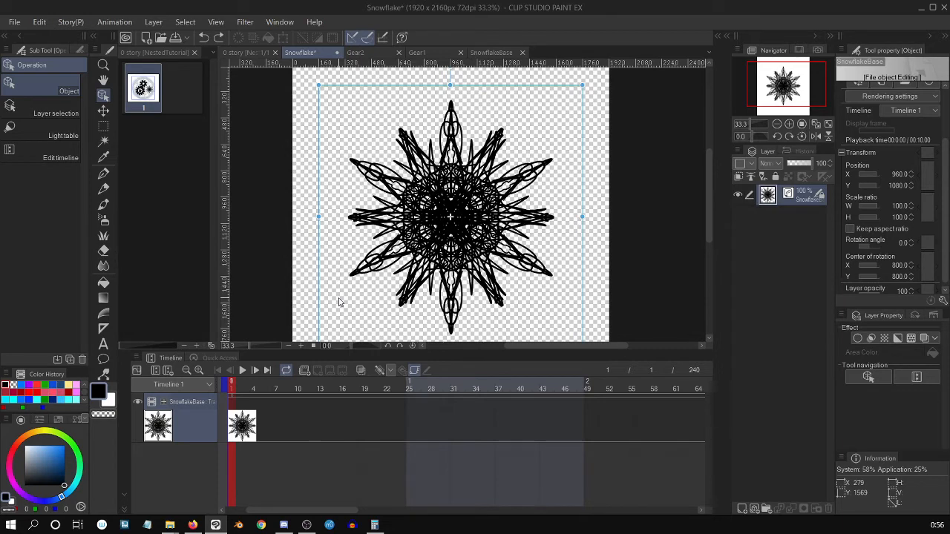
pyautogui.moveTo(597, 93); pyautogui.dragTo(275, 394)
pyautogui.hotkey('ctrl', 'z')
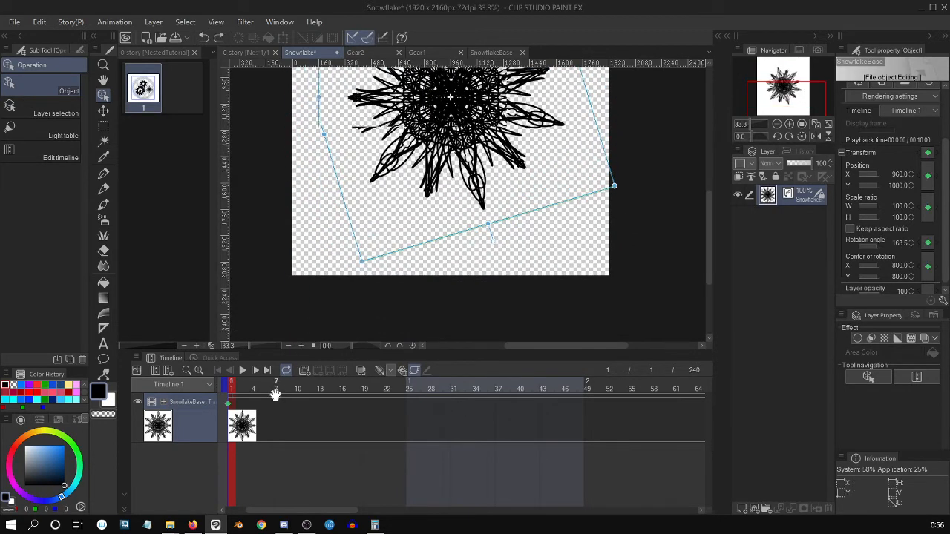
pyautogui.moveTo(708, 247); pyautogui.dragTo(704, 212)
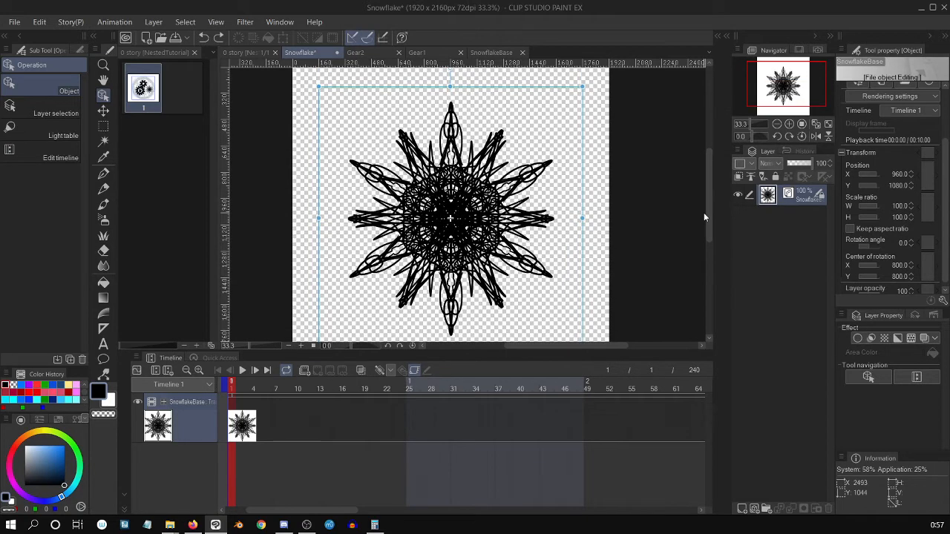
# Step: Create smooth-interpolation transform keyframes for SnowflakeBase at frames 1 and 240
pyautogui.click(391, 370)
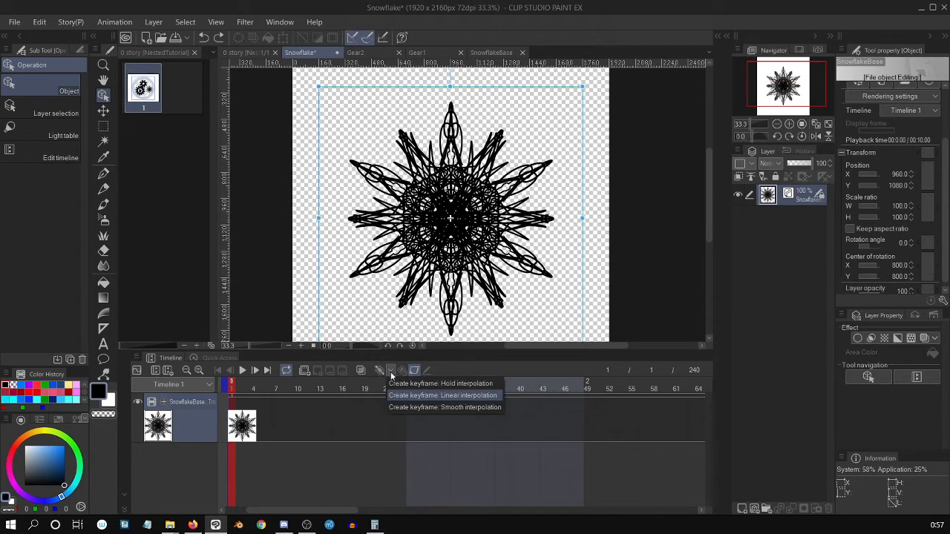
pyautogui.click(452, 408)
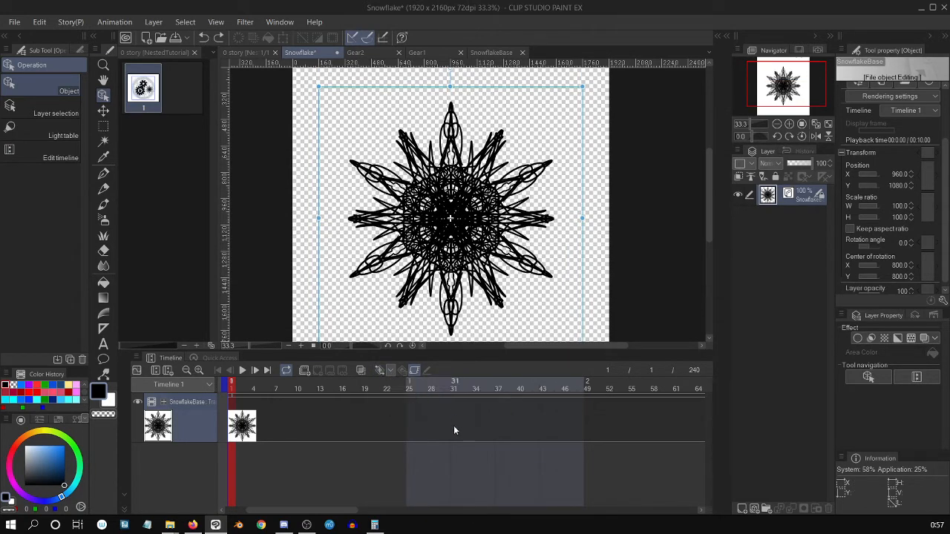
pyautogui.click(379, 372)
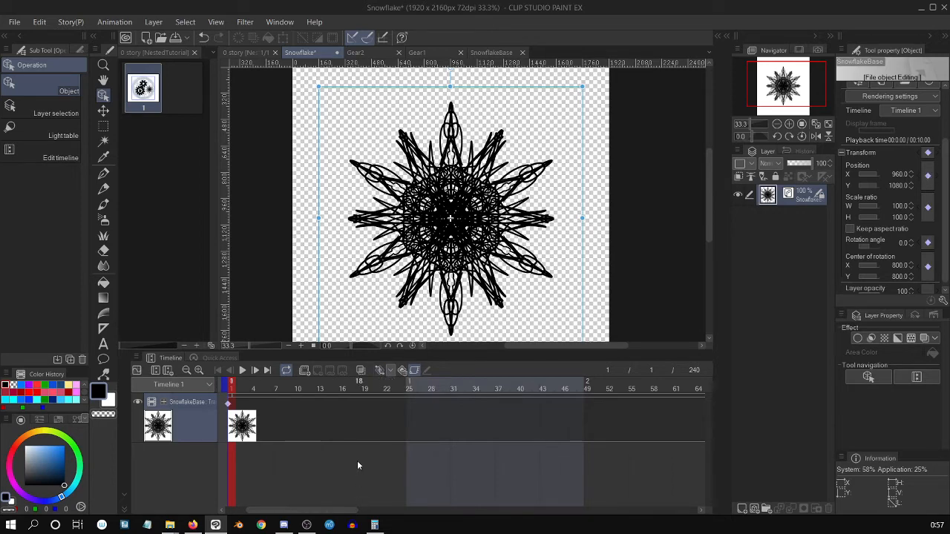
pyautogui.click(268, 370)
pyautogui.click(379, 369)
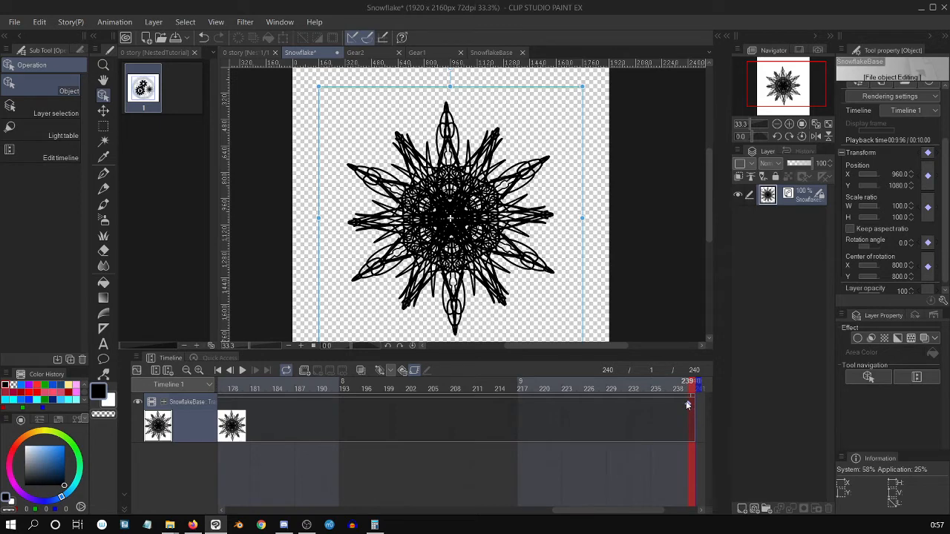
# Step: Add a transform keyframe for SnowflakeBase at frame 121, midway through the animation
pyautogui.moveTo(599, 512)
pyautogui.mouseDown()
pyautogui.moveTo(471, 508)
pyautogui.moveTo(674, 500)
pyautogui.moveTo(615, 512)
pyautogui.mouseUp()
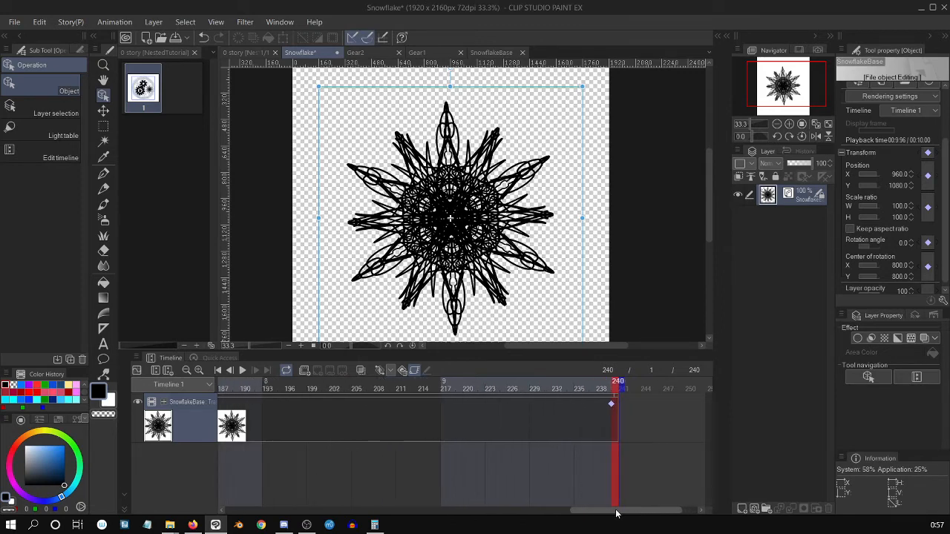
pyautogui.moveTo(616, 513); pyautogui.dragTo(449, 476)
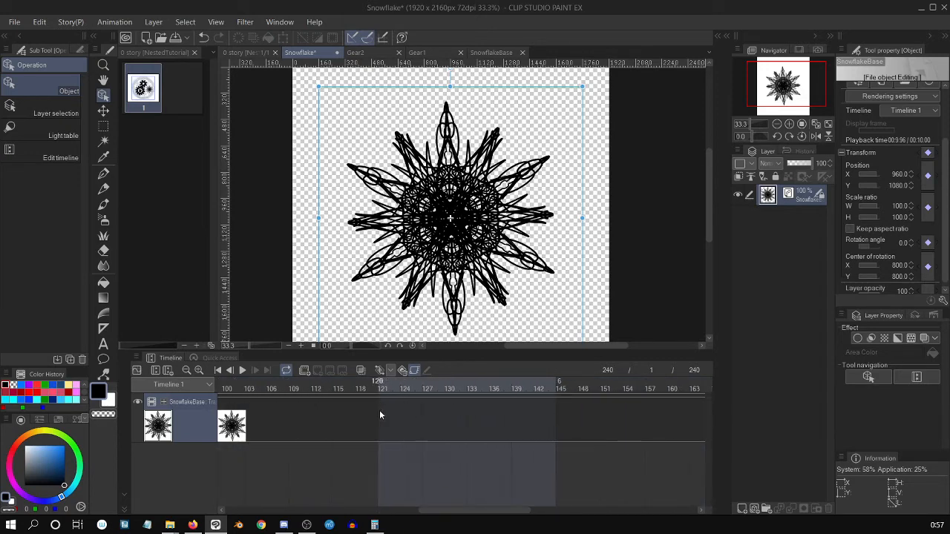
pyautogui.moveTo(379, 409)
pyautogui.mouseDown()
pyautogui.moveTo(386, 451)
pyautogui.moveTo(383, 426)
pyautogui.moveTo(395, 416)
pyautogui.moveTo(385, 420)
pyautogui.mouseUp()
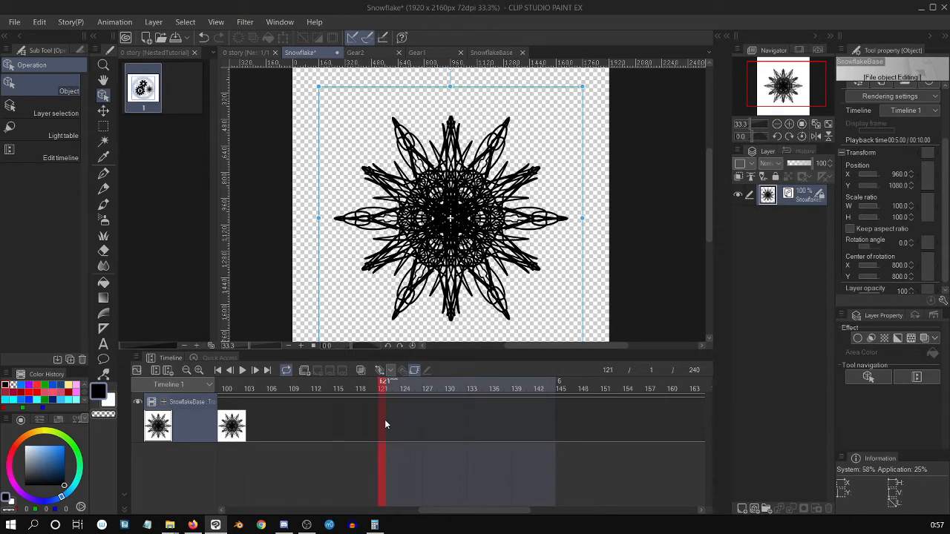
pyautogui.click(402, 370)
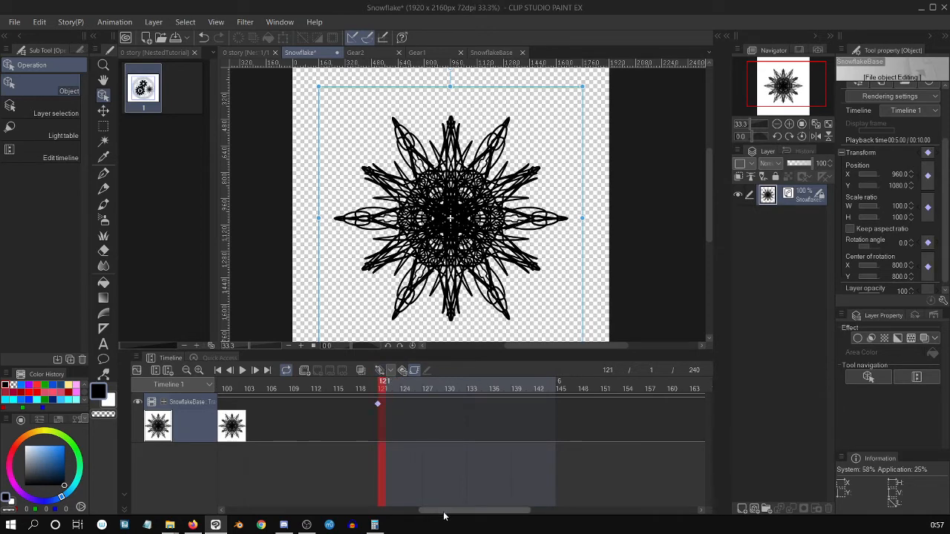
# Step: Add transform keyframes for SnowflakeBase at the quarter points, frames 61 and 181
pyautogui.moveTo(445, 512); pyautogui.dragTo(493, 511)
pyautogui.moveTo(560, 494); pyautogui.dragTo(406, 490)
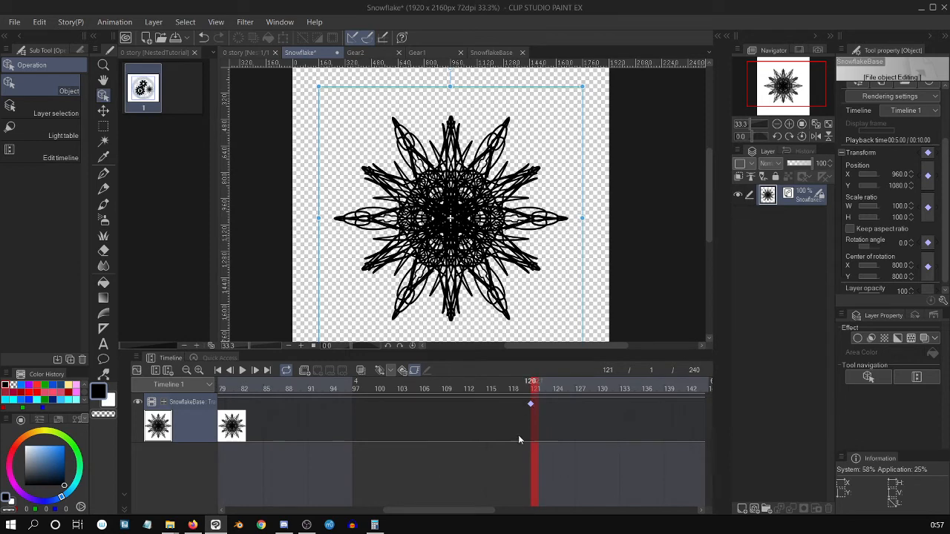
pyautogui.moveTo(479, 511); pyautogui.dragTo(420, 513)
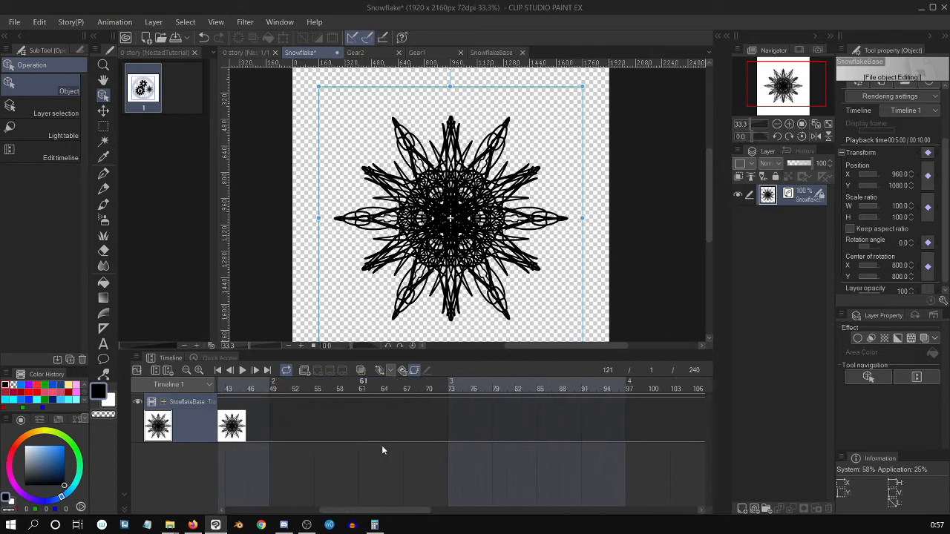
pyautogui.click(362, 382)
pyautogui.moveTo(422, 513); pyautogui.dragTo(605, 507)
pyautogui.click(395, 384)
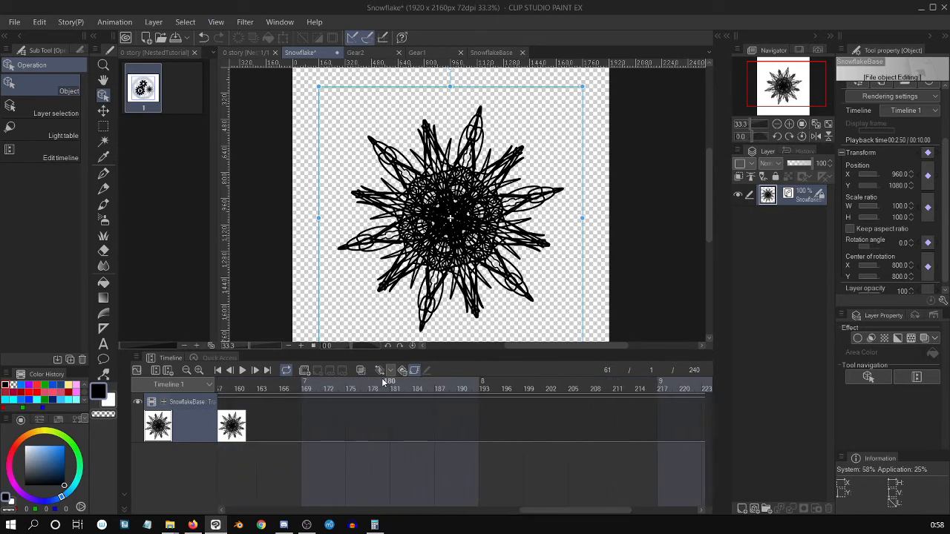
pyautogui.click(379, 370)
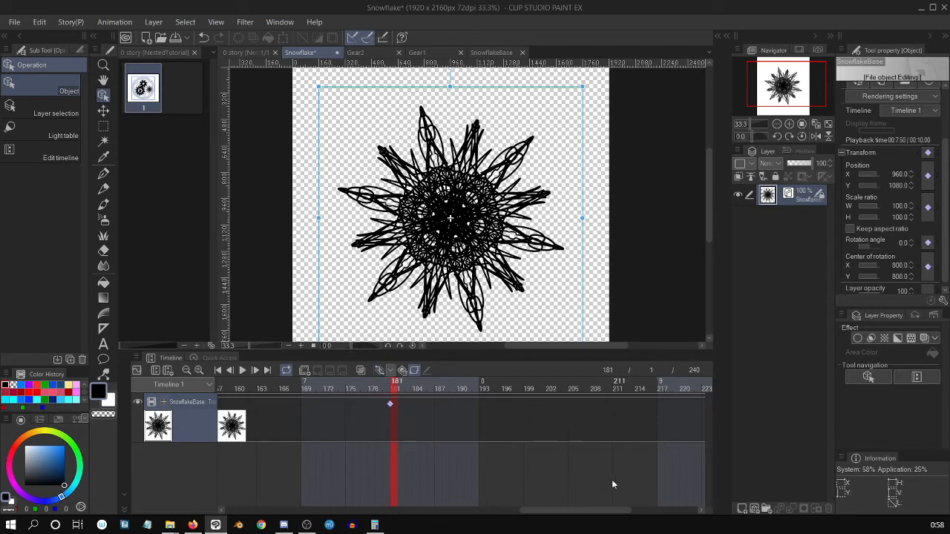
# Step: Set the snowflake's horizontal scale ratio to -100 at the frame 61 keyframe
pyautogui.moveTo(624, 512); pyautogui.dragTo(414, 509)
pyautogui.click(300, 404)
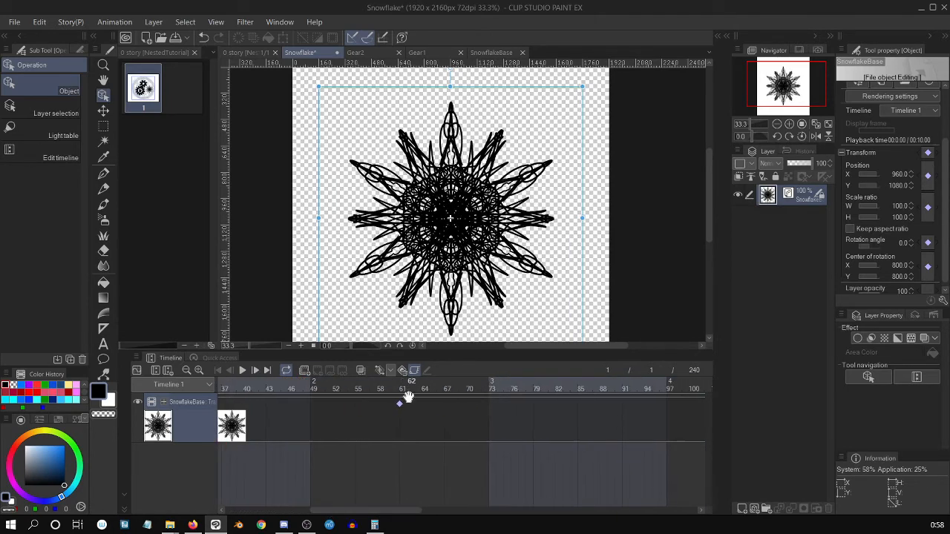
pyautogui.click(404, 391)
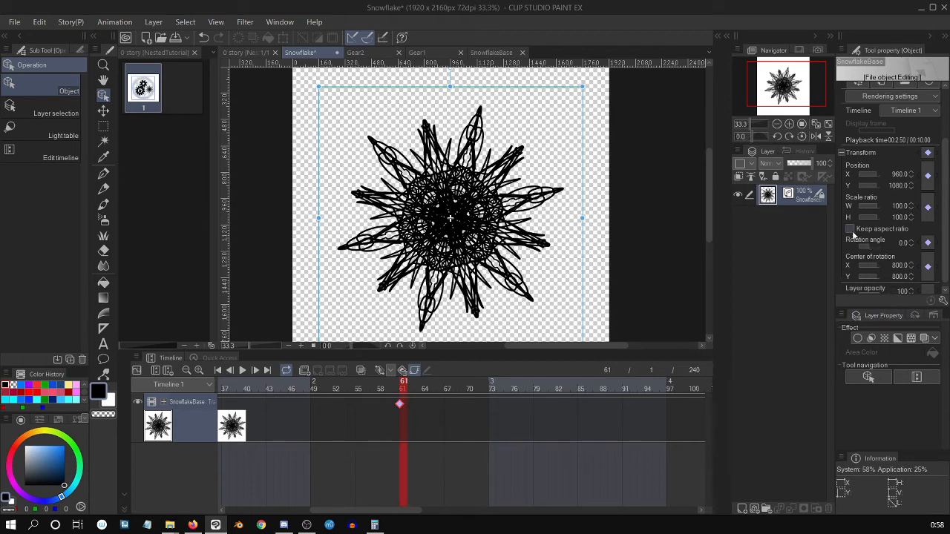
pyautogui.click(891, 206)
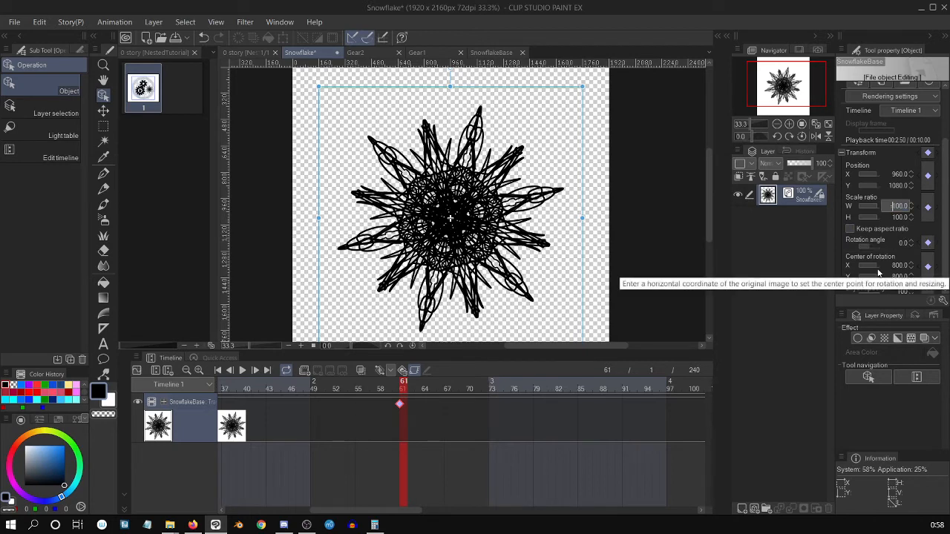
pyautogui.press('Return')
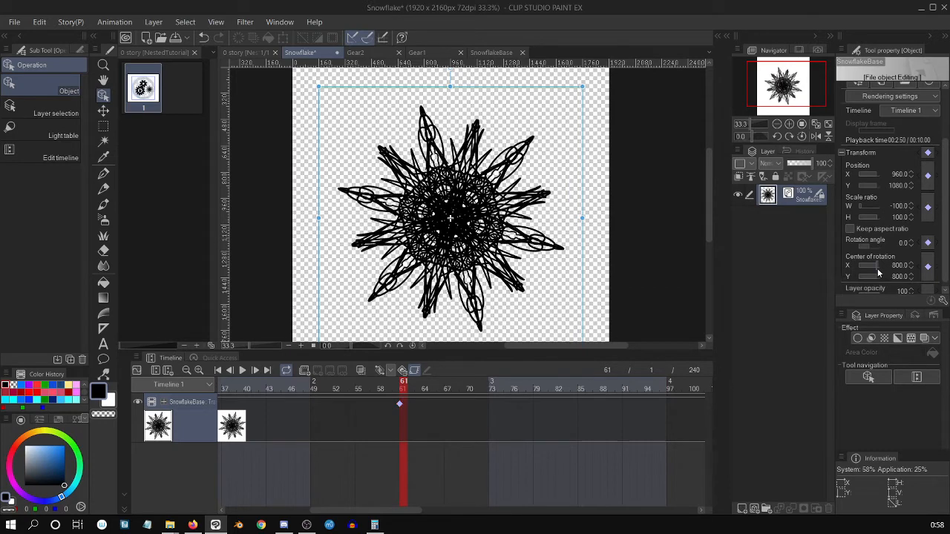
# Step: Set the snowflake's horizontal scale ratio to -100 at the frame 181 keyframe
pyautogui.moveTo(408, 513); pyautogui.dragTo(596, 513)
pyautogui.click(507, 460)
pyautogui.click(476, 420)
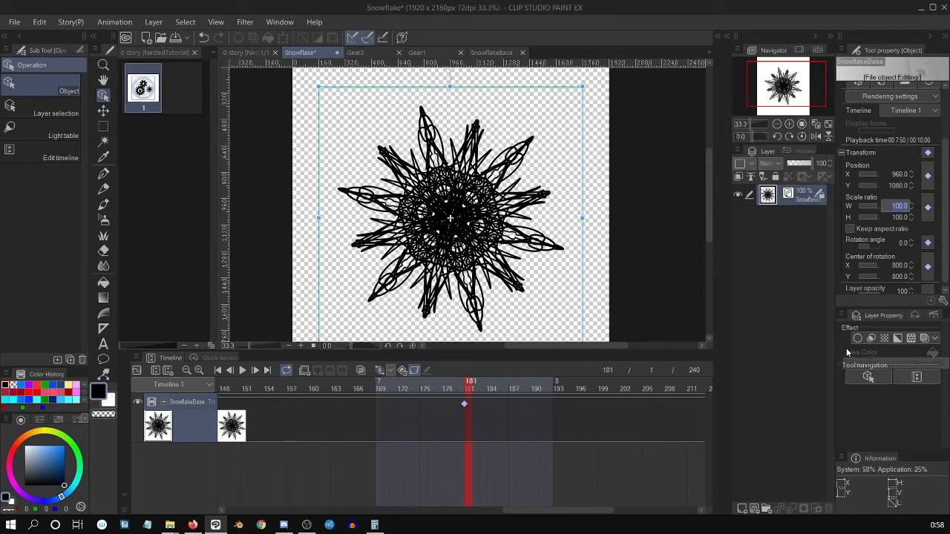
pyautogui.press('Return')
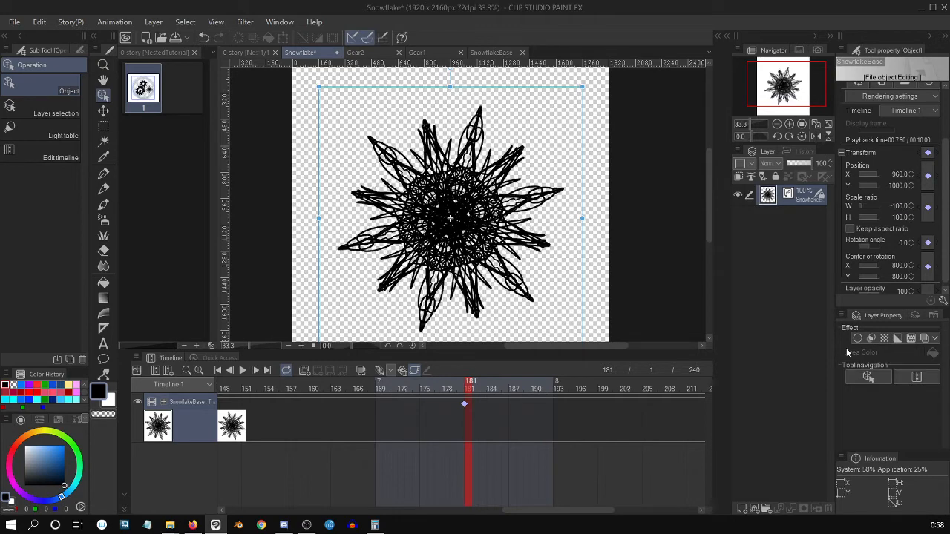
# Step: Check the last frame's transform and play back the flipping snowflake, returning to frame 1
pyautogui.moveTo(568, 512); pyautogui.dragTo(689, 511)
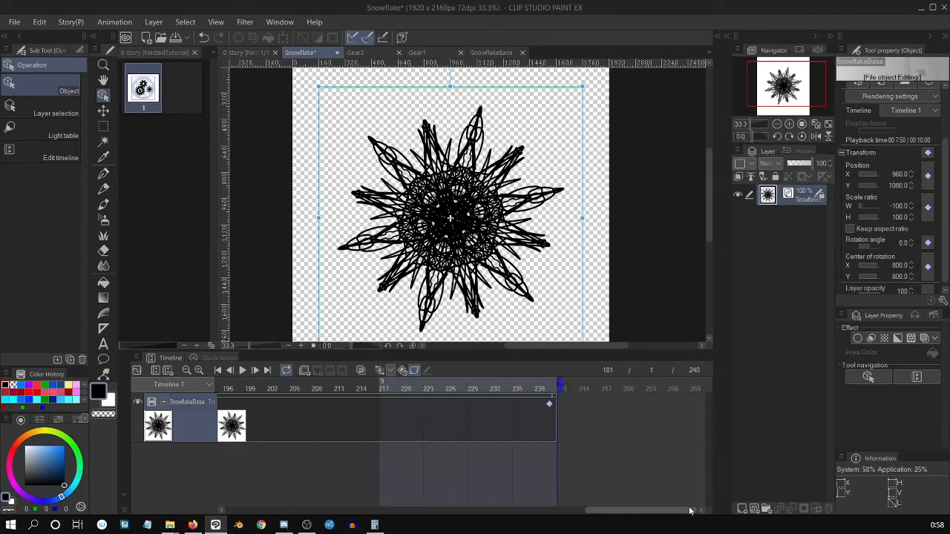
pyautogui.click(556, 391)
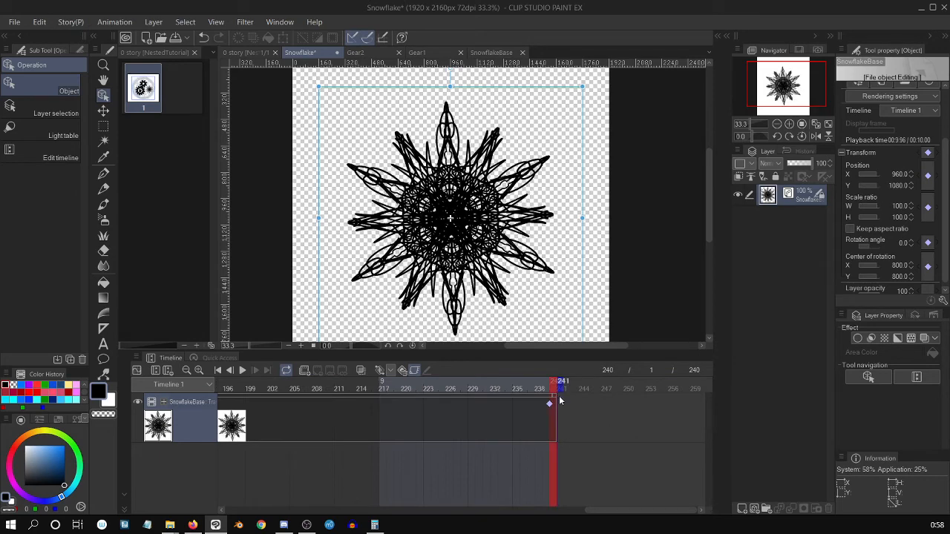
pyautogui.click(242, 369)
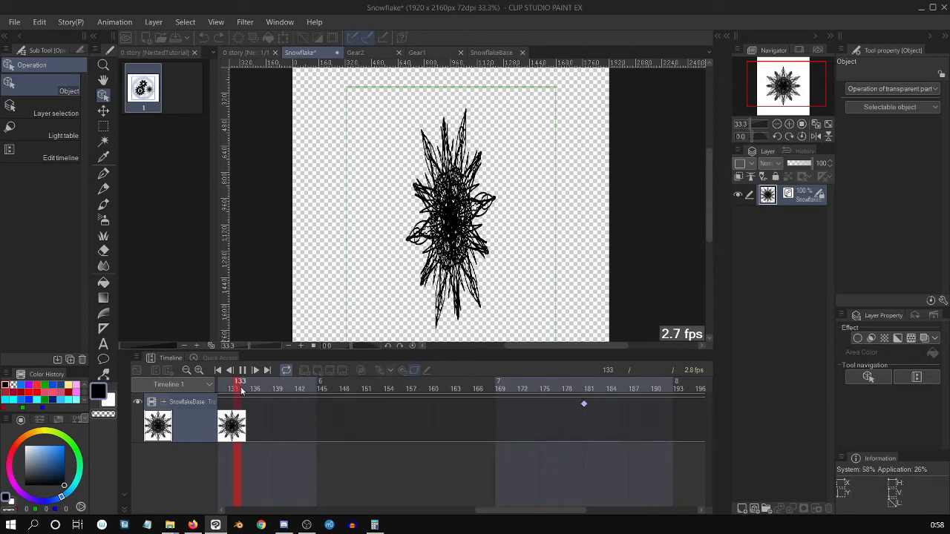
pyautogui.click(242, 369)
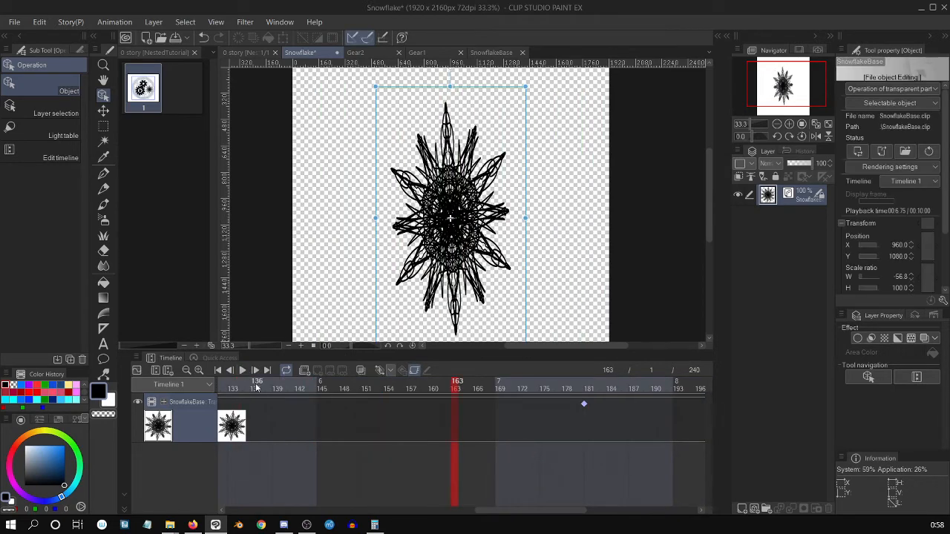
pyautogui.click(218, 371)
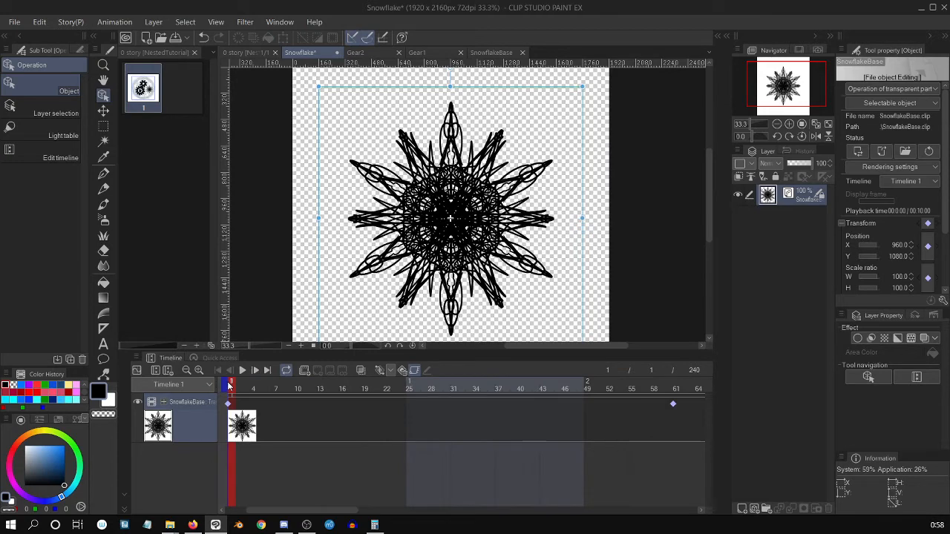
# Step: Switch to the NestedTutorial animation and preview the nested snowflake beside the gears, returning to frame 1
pyautogui.click(248, 53)
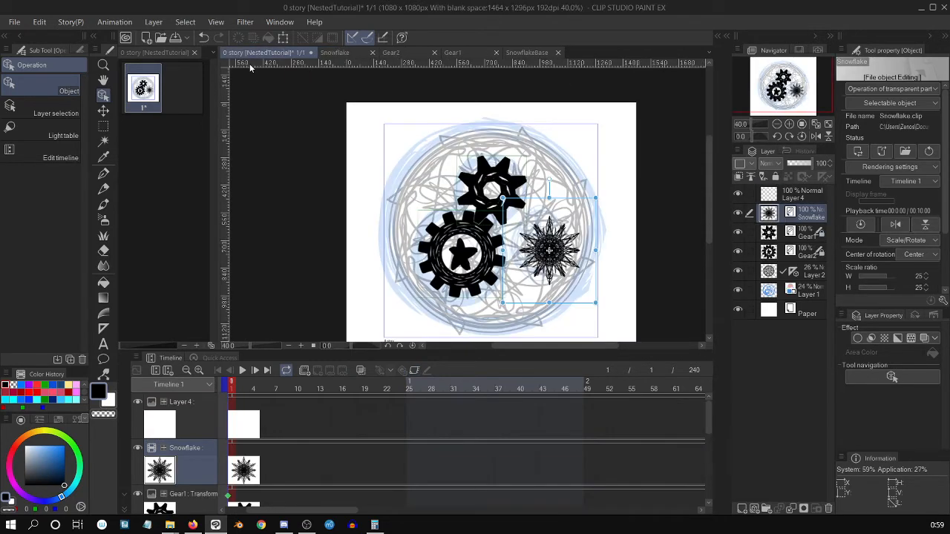
pyautogui.click(243, 371)
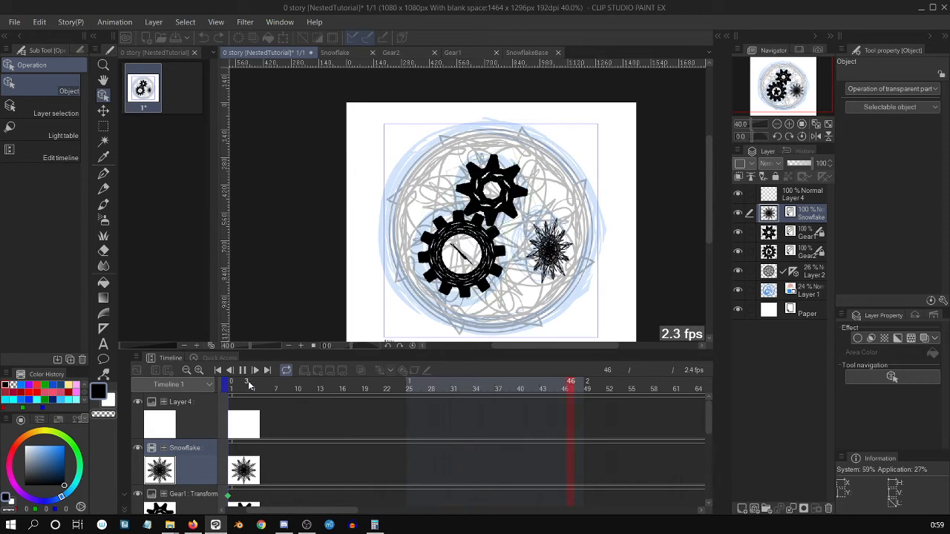
pyautogui.click(242, 371)
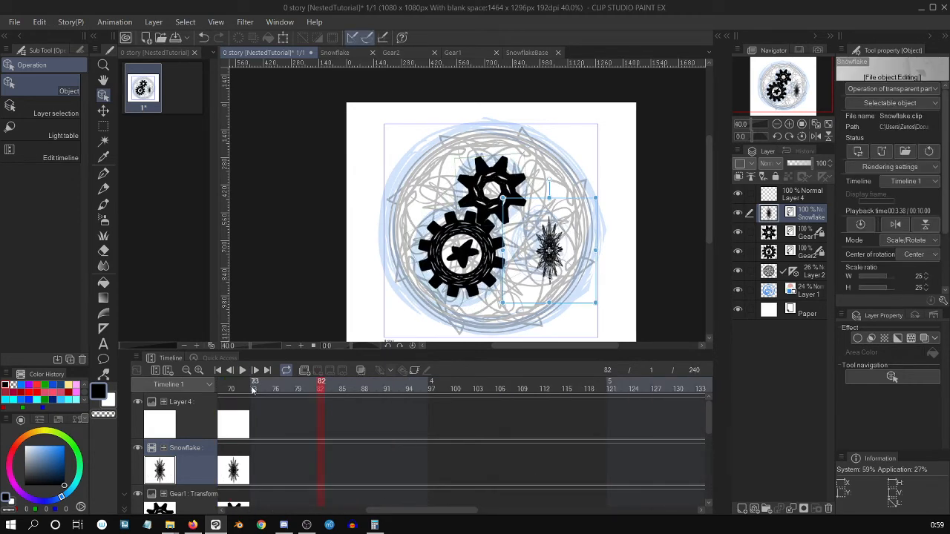
pyautogui.click(218, 370)
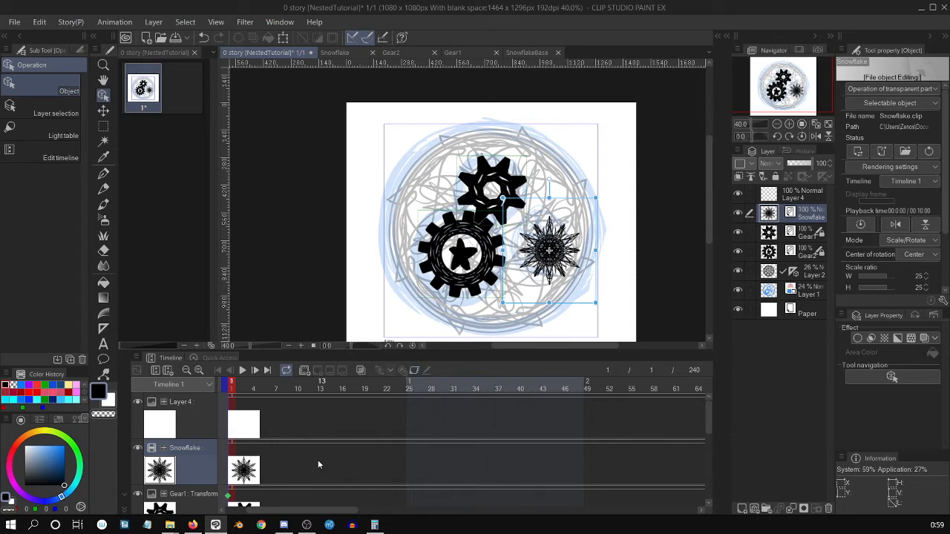
# Step: Return to the Snowflake document and show only SnowflakeBase's Rotate curve across the full animation in the graph editor
pyautogui.click(352, 56)
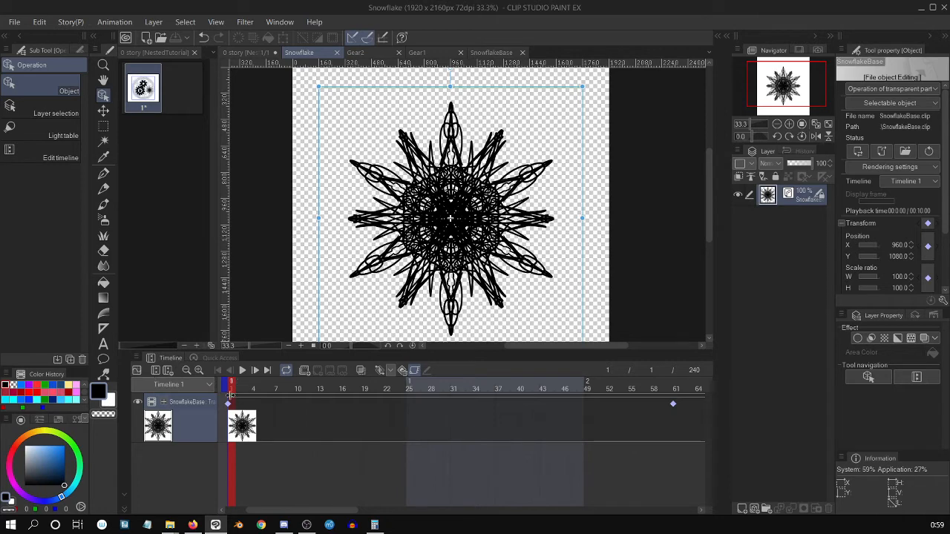
pyautogui.click(137, 371)
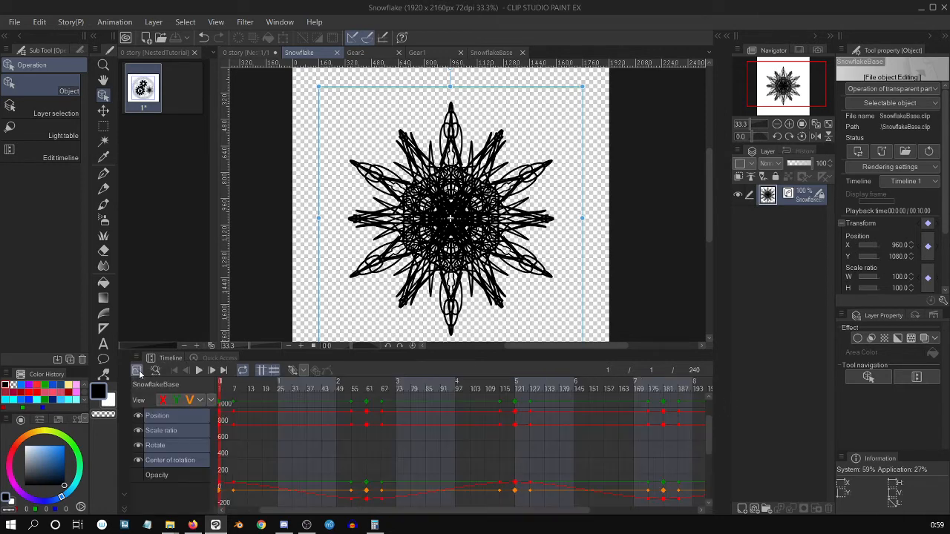
pyautogui.click(152, 445)
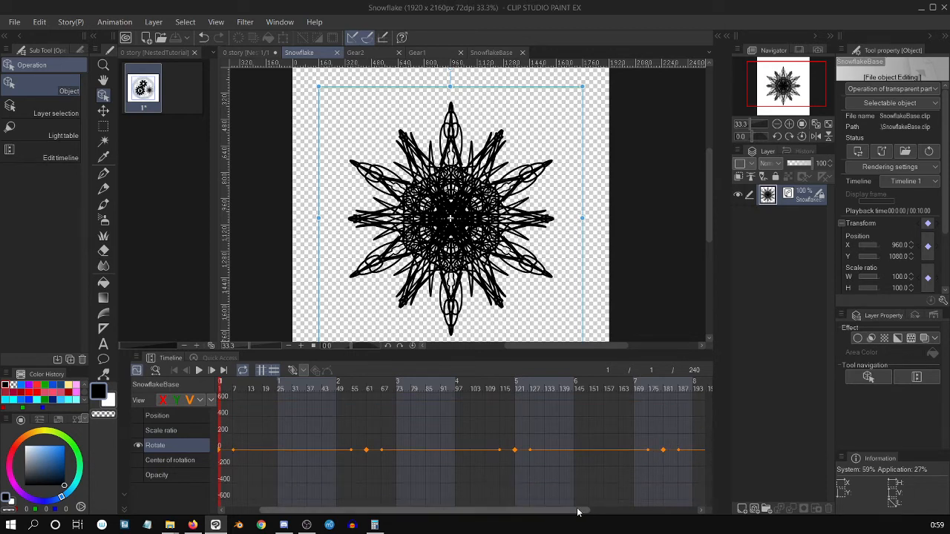
pyautogui.moveTo(581, 512); pyautogui.dragTo(430, 502)
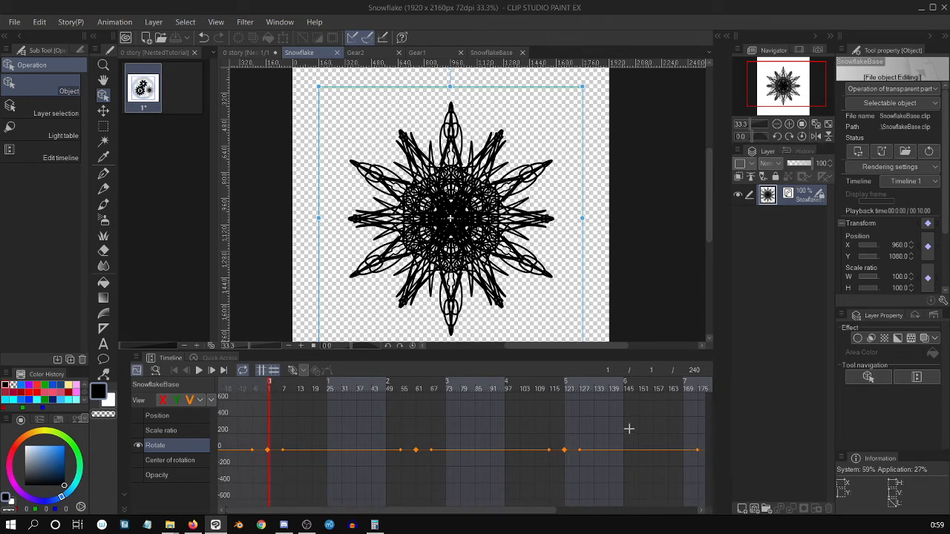
pyautogui.moveTo(639, 422); pyautogui.dragTo(469, 429)
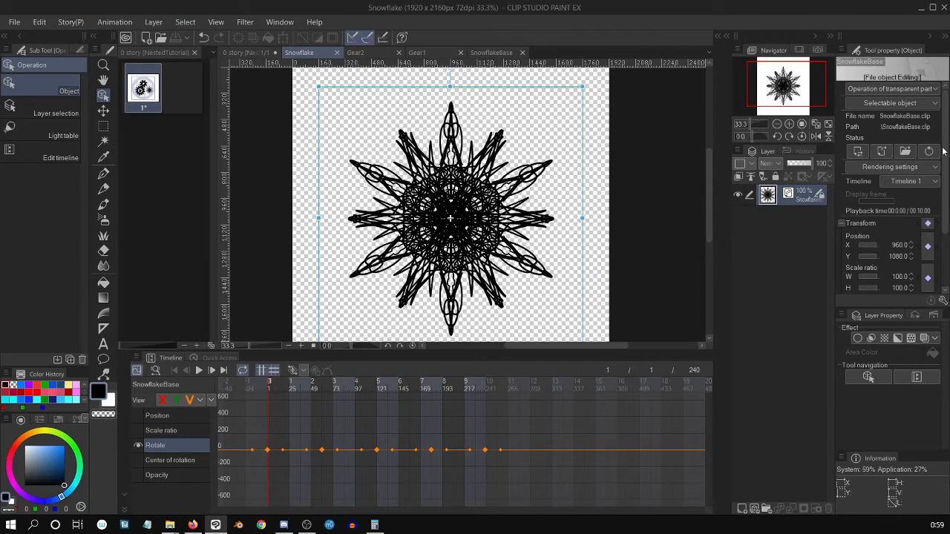
# Step: Delete all of SnowflakeBase's Rotate keyframes from the graph, keeping the other transform keyframes
pyautogui.moveTo(946, 152); pyautogui.dragTo(945, 242)
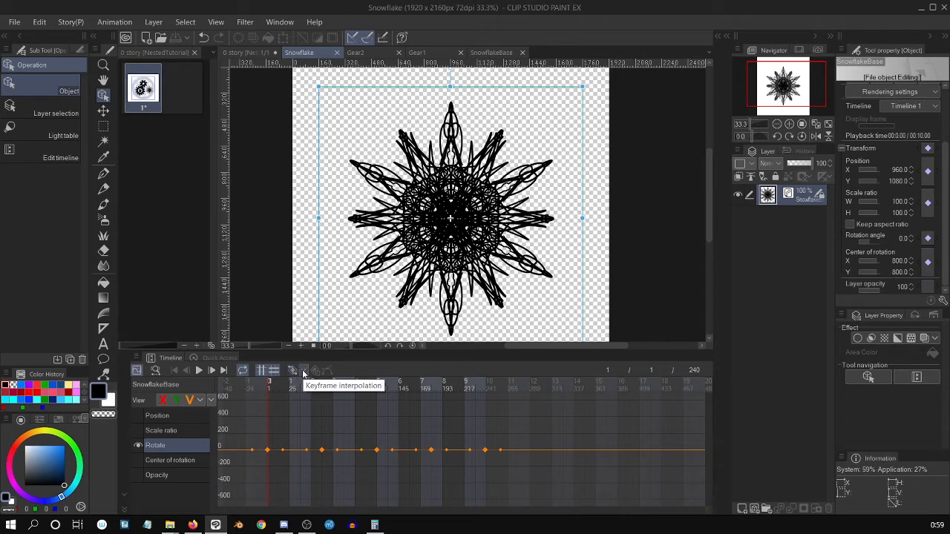
pyautogui.click(303, 372)
pyautogui.click(313, 373)
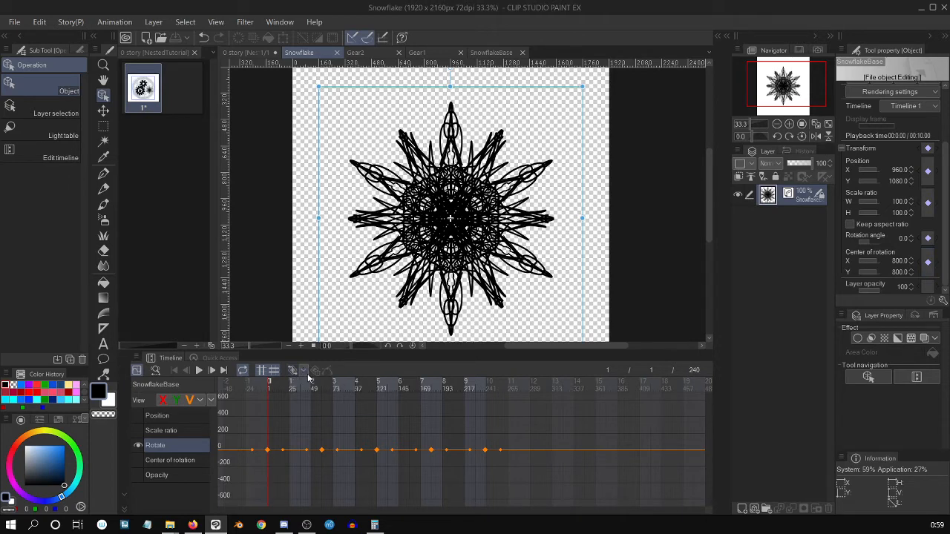
pyautogui.moveTo(238, 435); pyautogui.dragTo(605, 469)
pyautogui.press('Delete')
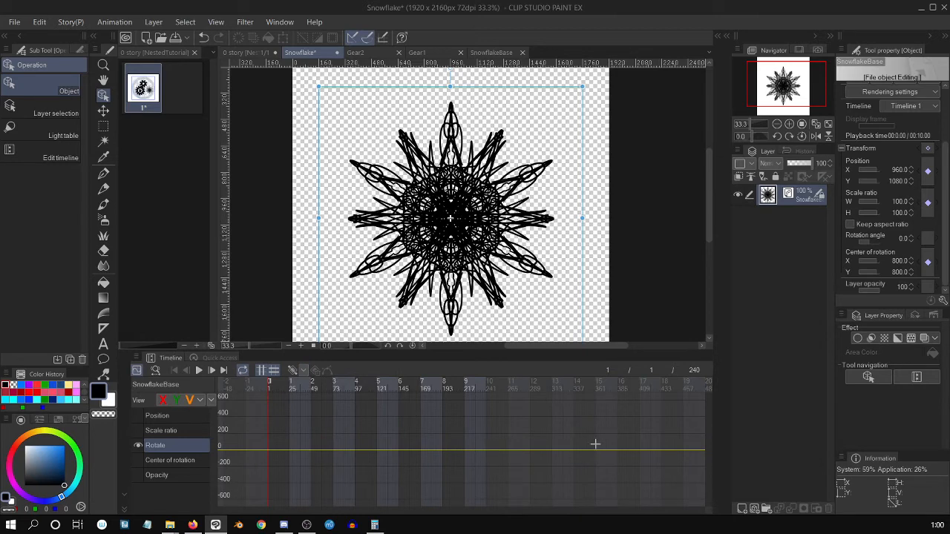
# Step: Add linear Rotate keyframes for SnowflakeBase at frames 1 and 240, and return to the normal timeline
pyautogui.click(293, 370)
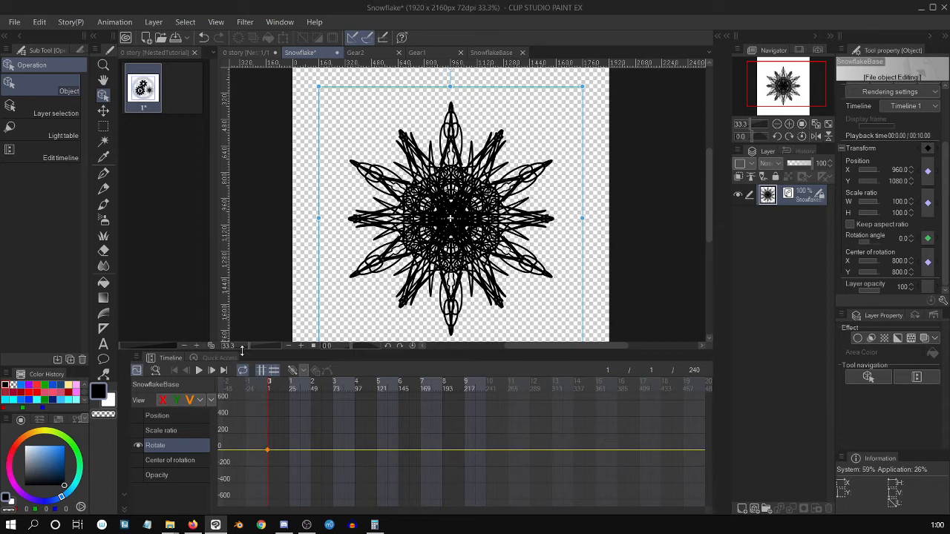
pyautogui.click(224, 370)
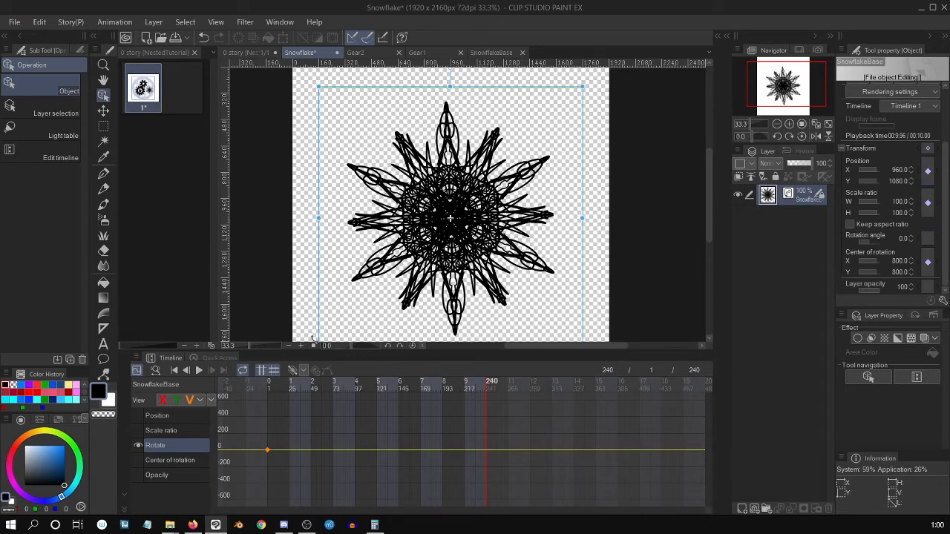
pyautogui.click(297, 371)
pyautogui.click(136, 369)
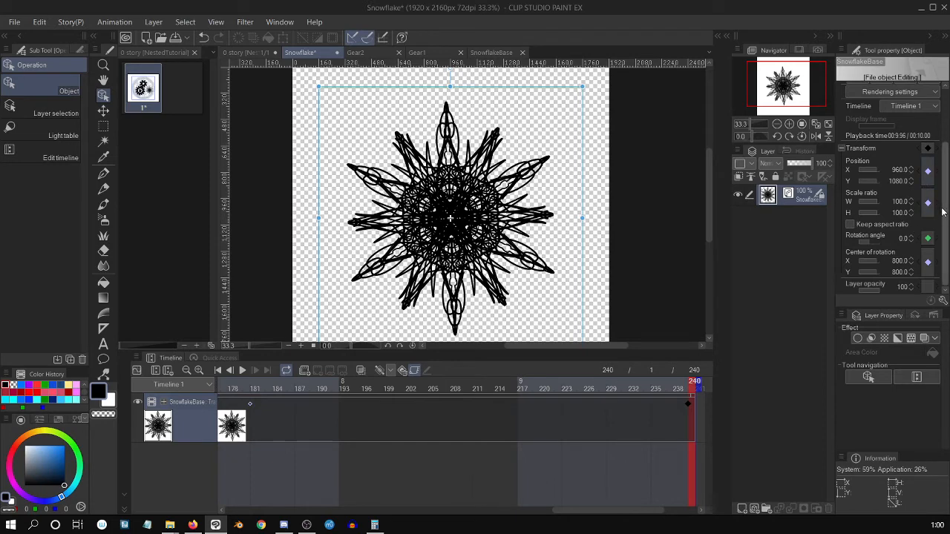
# Step: Set SnowflakeBase's rotation angle to 720 at the frame 240 keyframe and move that keyframe one frame later to 241
pyautogui.scroll(1, 939, 216)
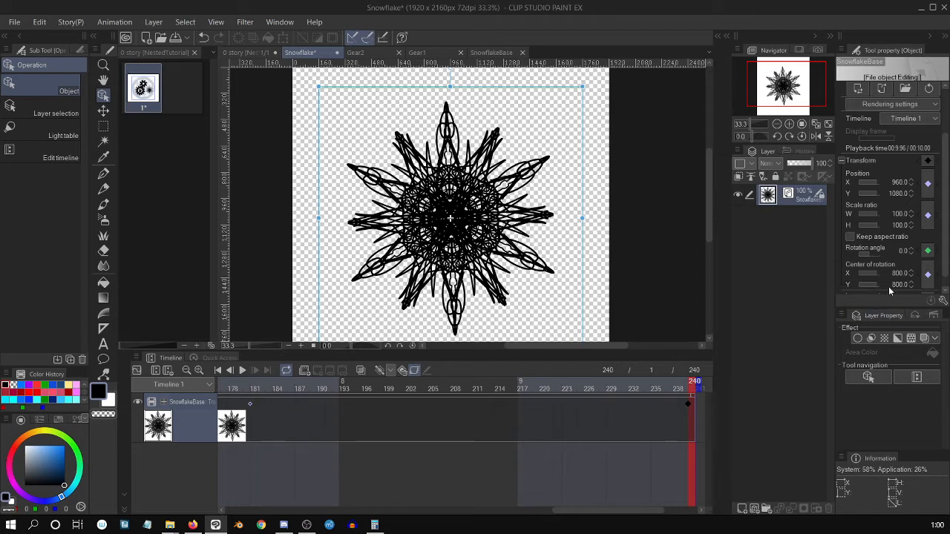
pyautogui.click(904, 251)
pyautogui.click(218, 373)
pyautogui.click(269, 369)
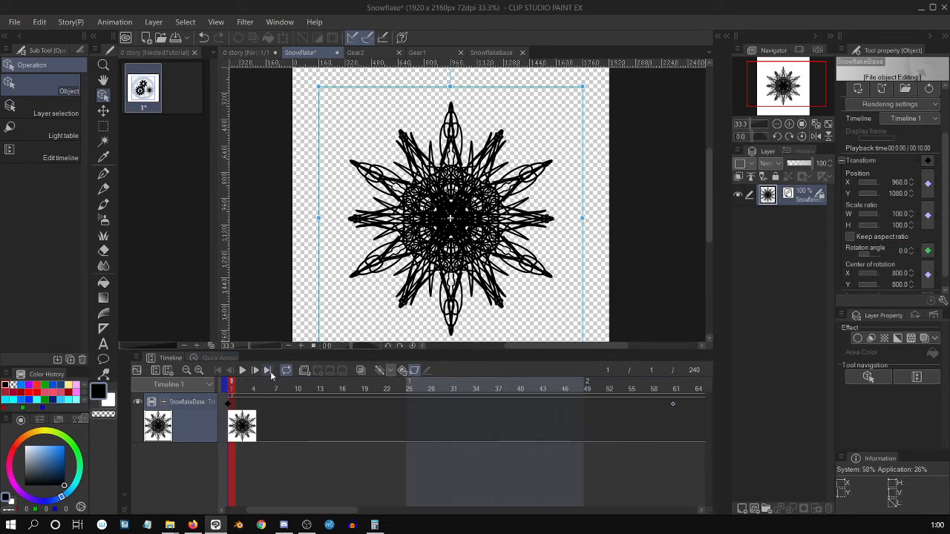
pyautogui.click(898, 250)
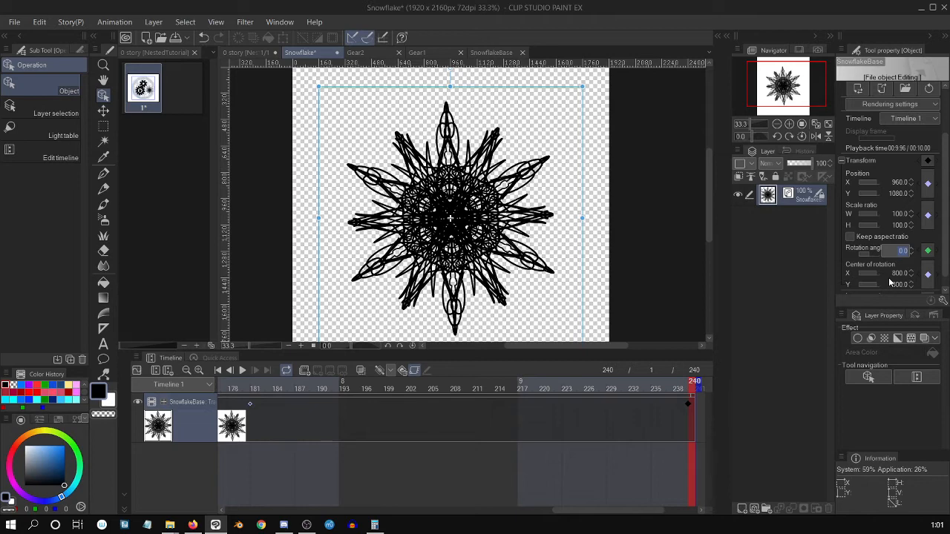
pyautogui.write('358')
pyautogui.press('BackSpace')
pyautogui.write('0')
pyautogui.press('Return')
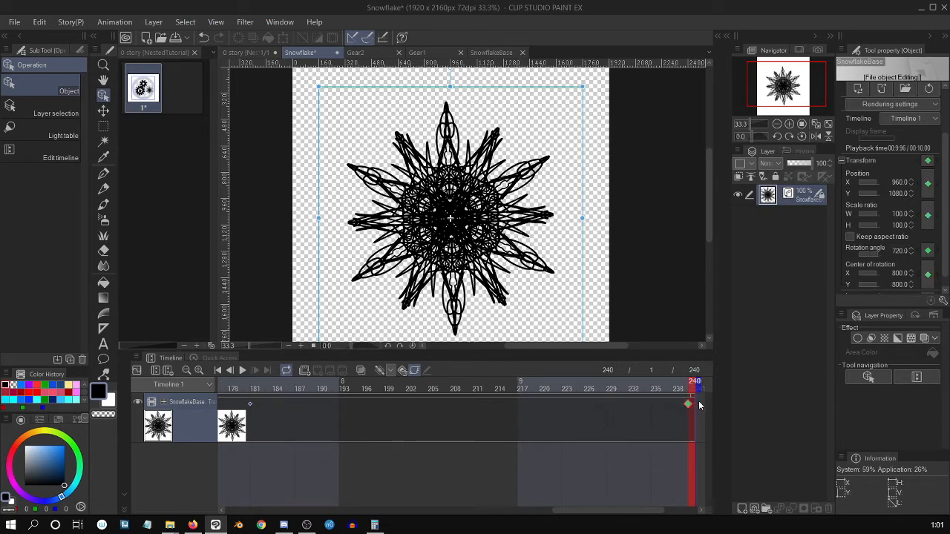
pyautogui.moveTo(689, 405); pyautogui.dragTo(703, 412)
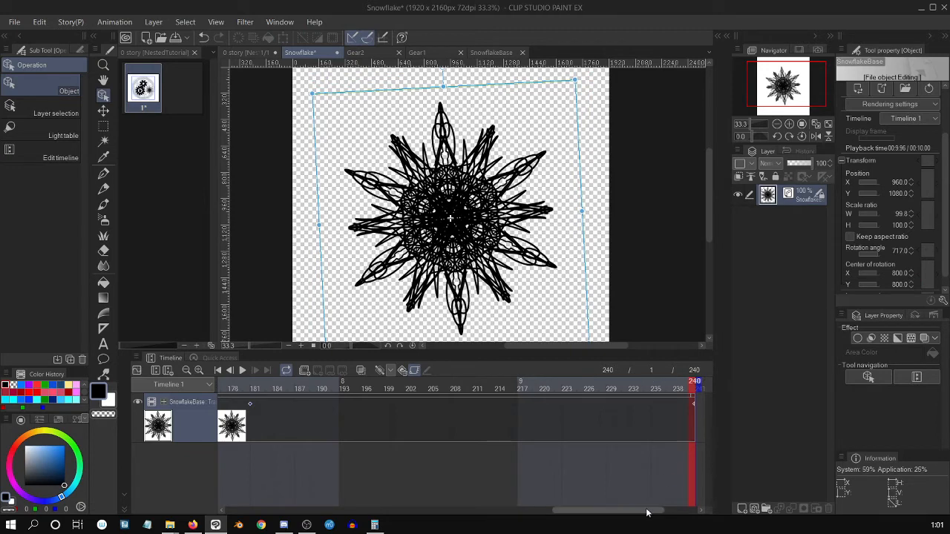
pyautogui.moveTo(648, 510); pyautogui.dragTo(685, 515)
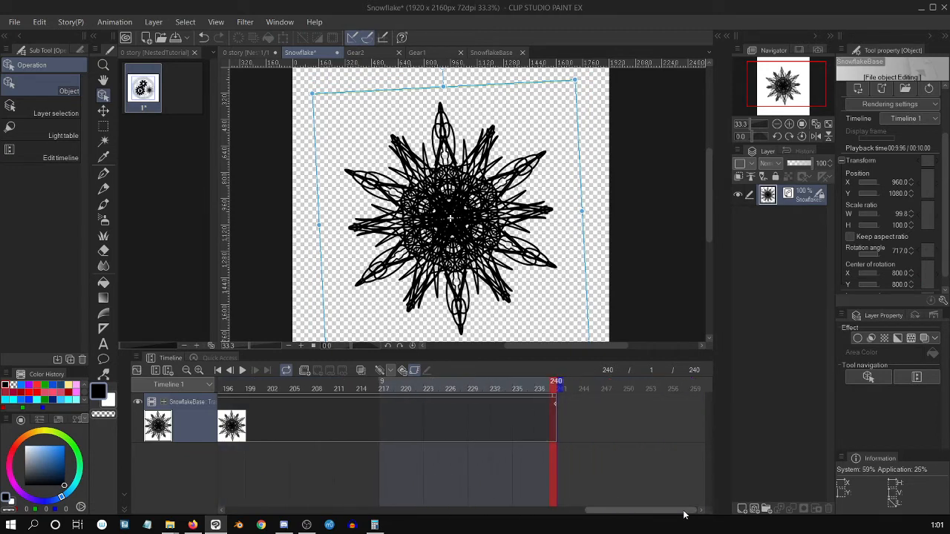
# Step: Preview the spinning and flipping snowflake, return to frame 1 and save the Snowflake document
pyautogui.click(242, 370)
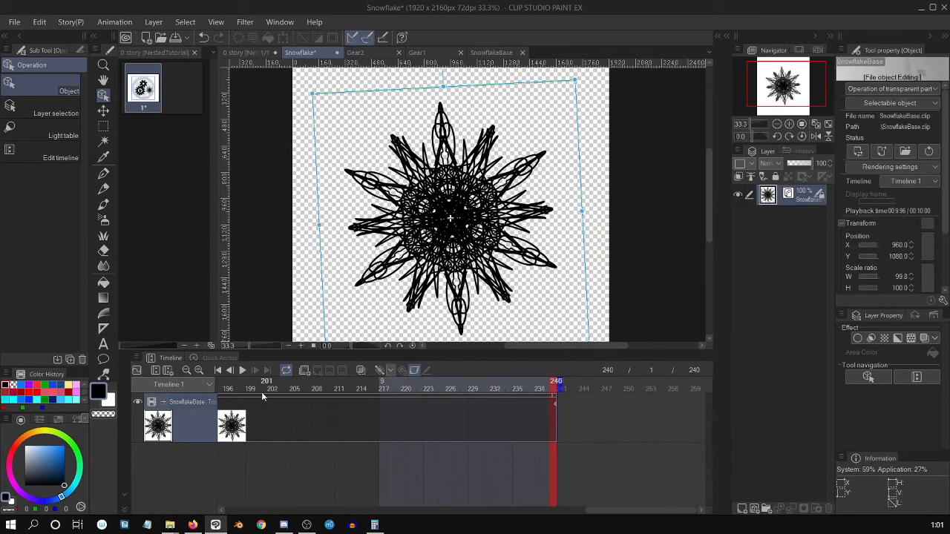
pyautogui.click(220, 372)
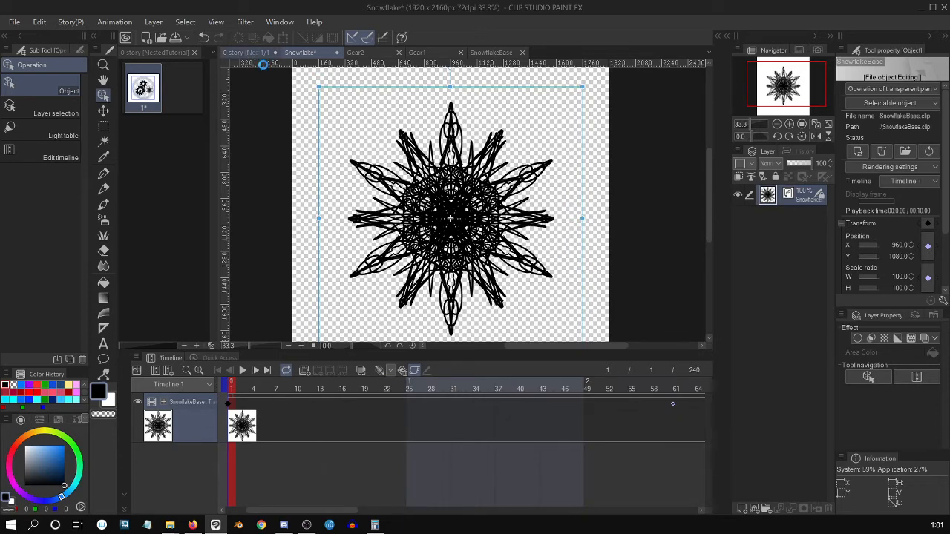
pyautogui.hotkey('ctrl', 's')
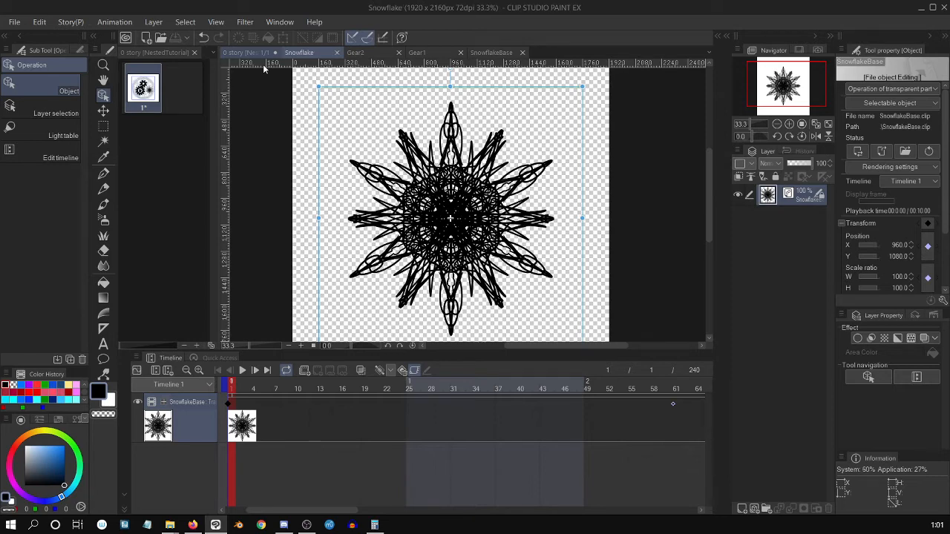
# Step: Switch to the NestedTutorial animation and select the Gear1 file object layer
pyautogui.click(250, 54)
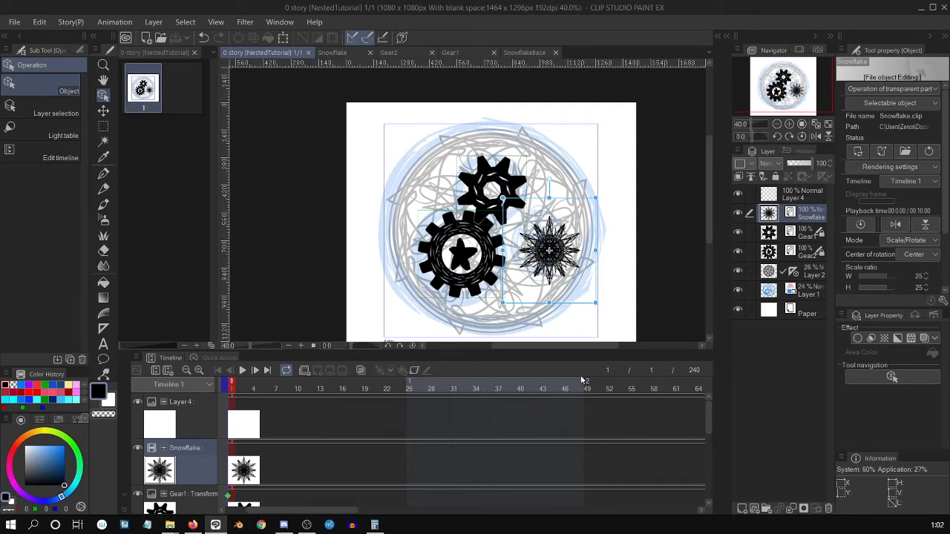
pyautogui.click(773, 273)
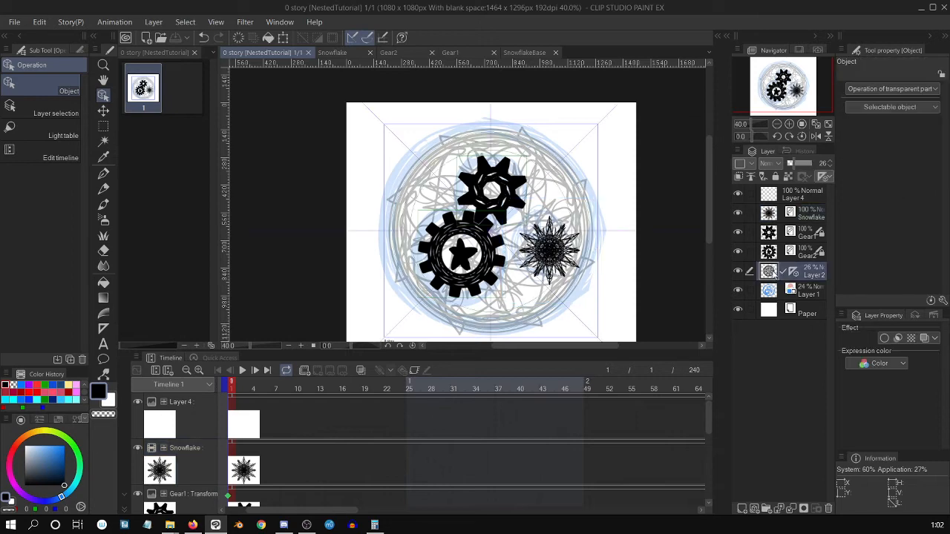
pyautogui.click(769, 254)
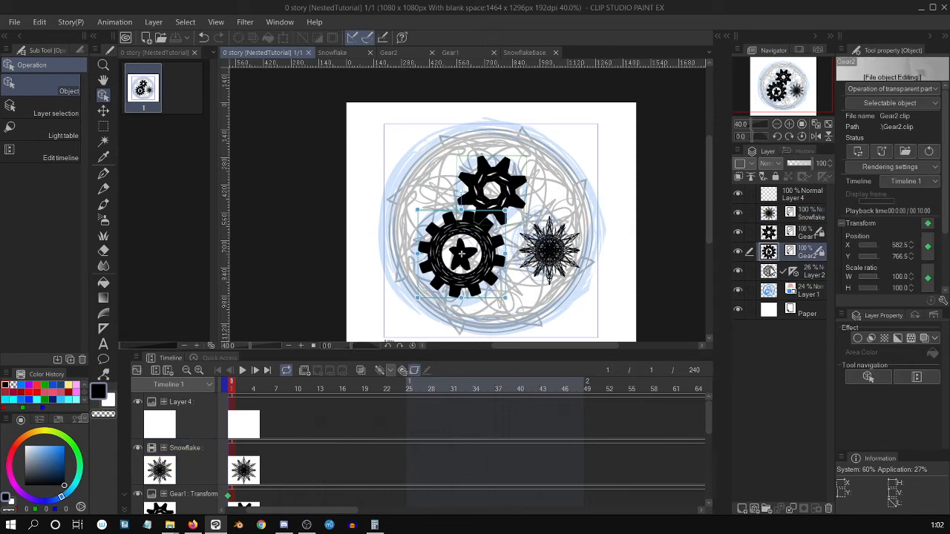
pyautogui.scroll(4, 566, 265)
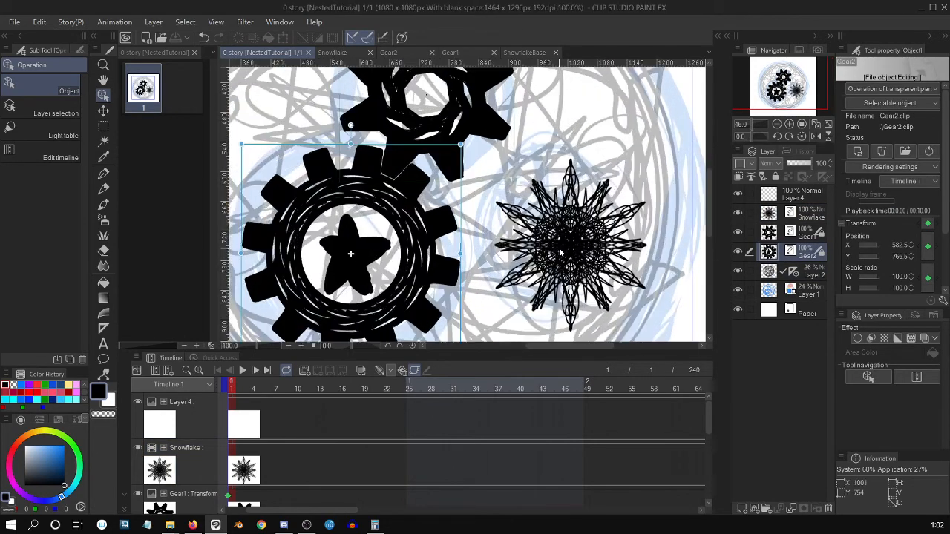
pyautogui.click(796, 232)
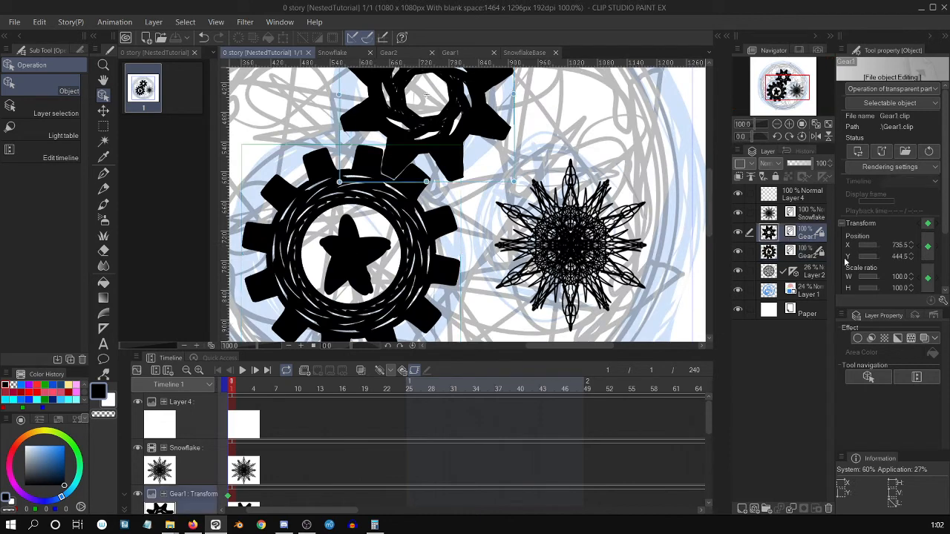
# Step: Try the blue layer color effect on Gear1 and turn it off again
pyautogui.click(924, 339)
pyautogui.click(925, 339)
pyautogui.click(924, 338)
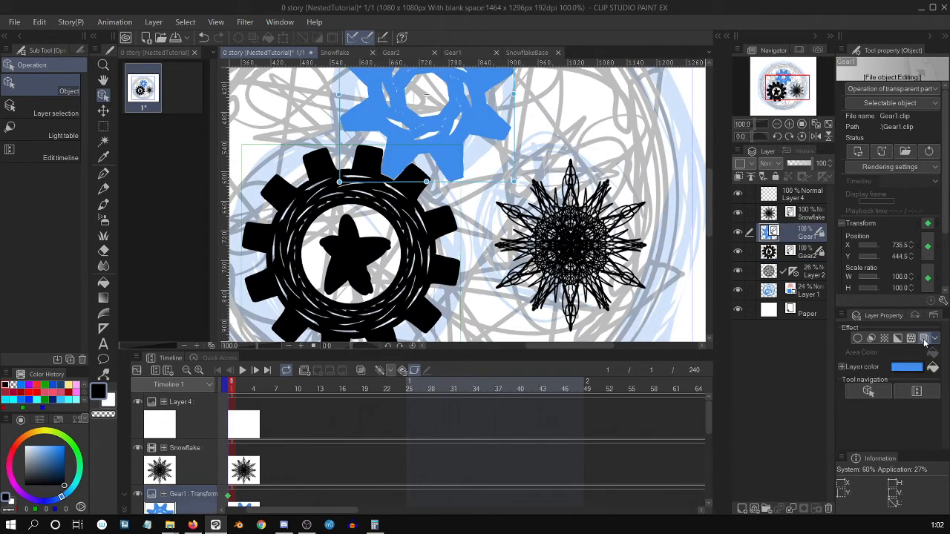
pyautogui.click(926, 340)
pyautogui.hotkey('ctrl', '-')
pyautogui.hotkey('ctrl', '-')
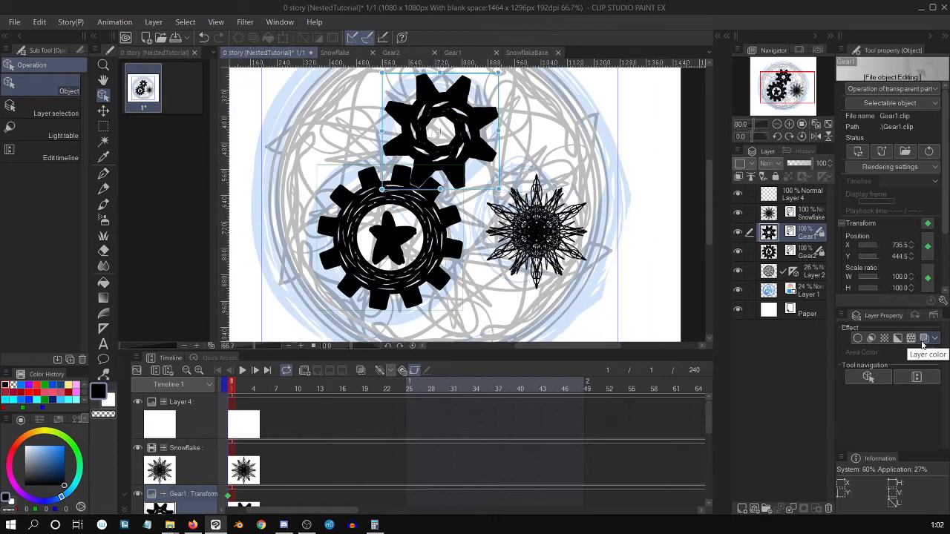
pyautogui.hotkey('ctrl', '+')
pyautogui.hotkey('ctrl', '+')
pyautogui.click(924, 339)
pyautogui.hotkey('ctrl', '-')
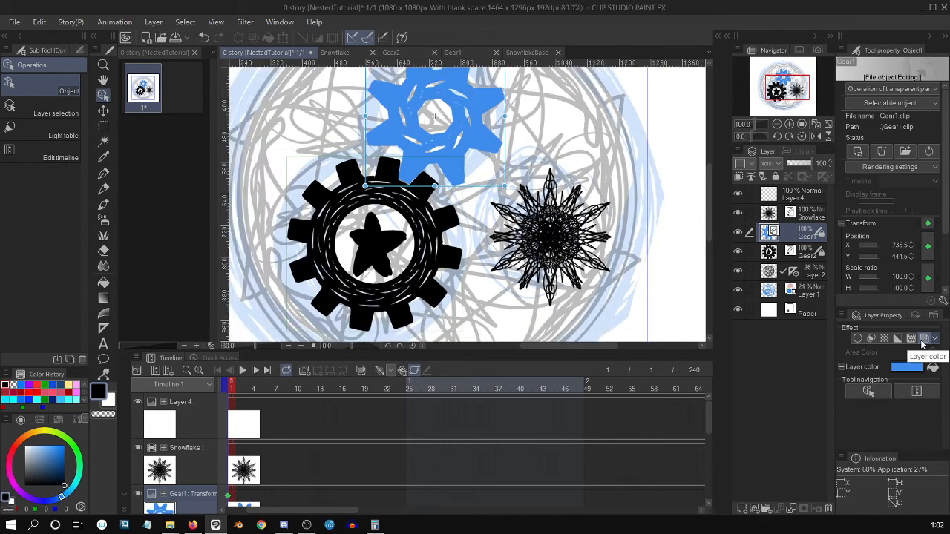
pyautogui.click(924, 338)
# Step: Try the layer color effect on the Snowflake layer and turn it off again
pyautogui.click(793, 270)
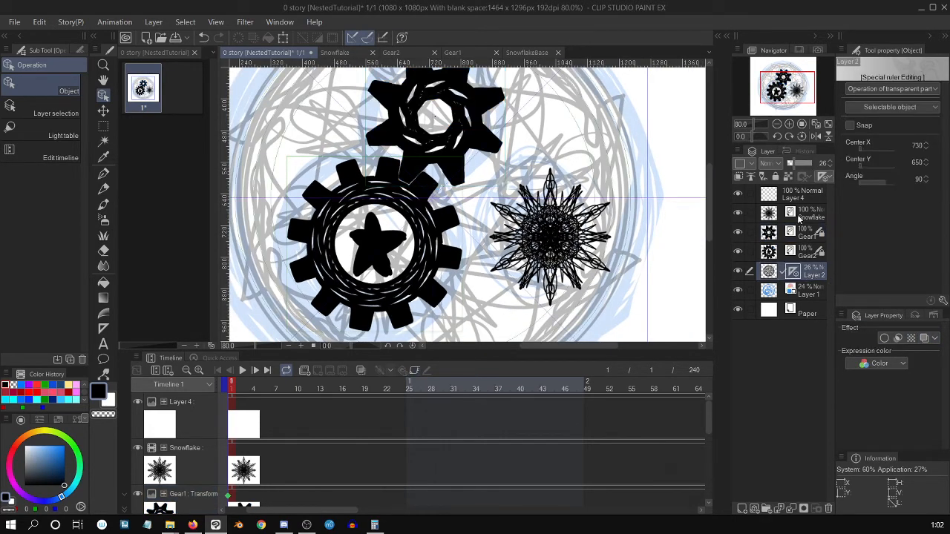
pyautogui.click(802, 216)
pyautogui.click(924, 339)
pyautogui.click(925, 338)
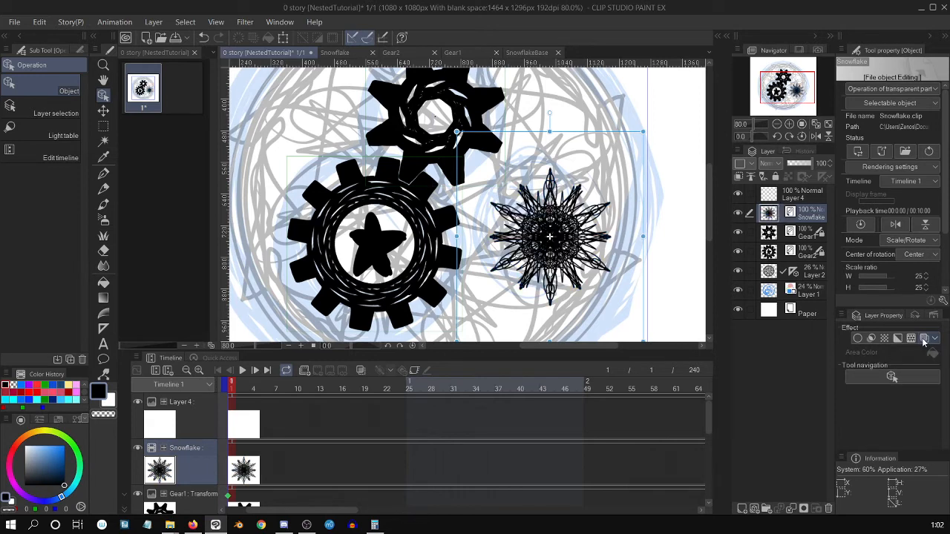
pyautogui.click(924, 339)
pyautogui.click(924, 339)
# Step: Toggle Gear1's layer color effect on and off to compare the gear in blue and black, leaving it off
pyautogui.click(784, 249)
pyautogui.hotkey('ctrl', '-')
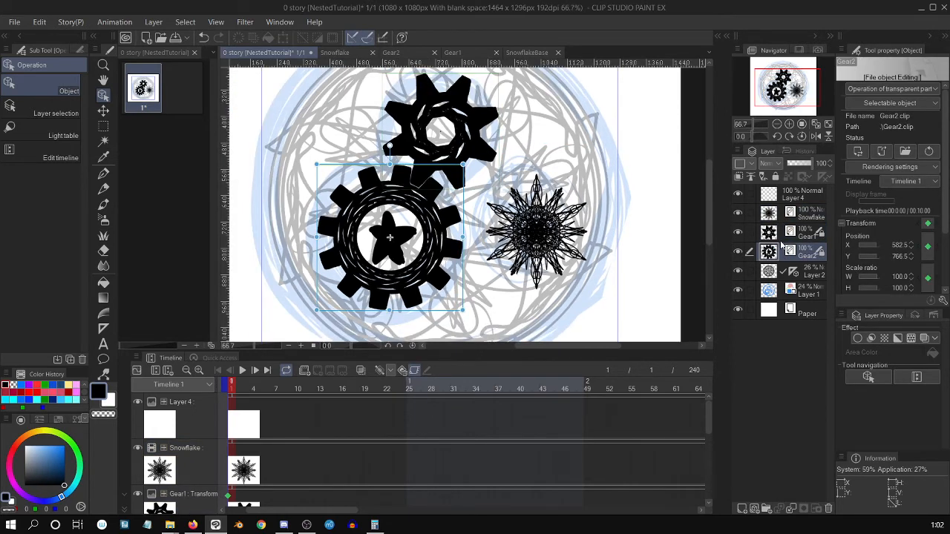
pyautogui.hotkey('ctrl', '+')
pyautogui.hotkey('ctrl', '+')
pyautogui.click(783, 234)
pyautogui.hotkey('ctrl', '-')
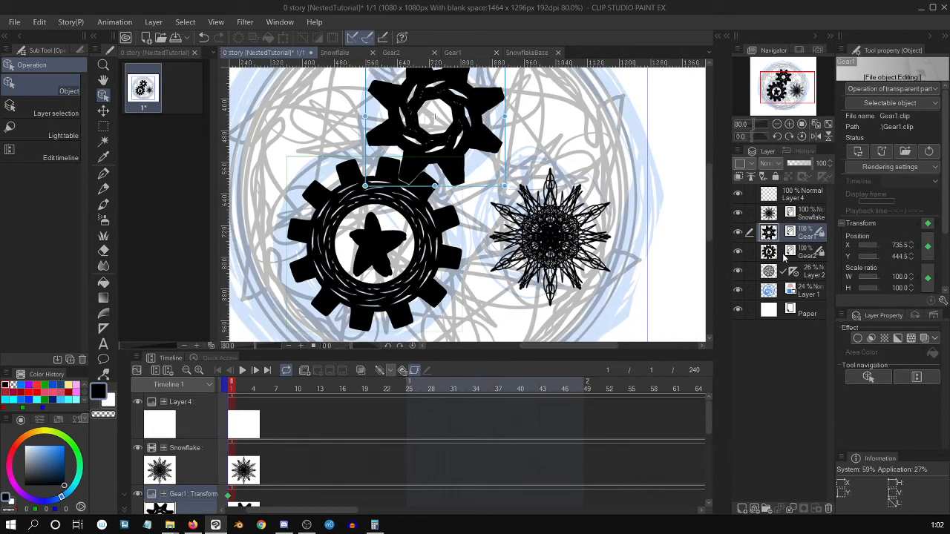
pyautogui.click(924, 338)
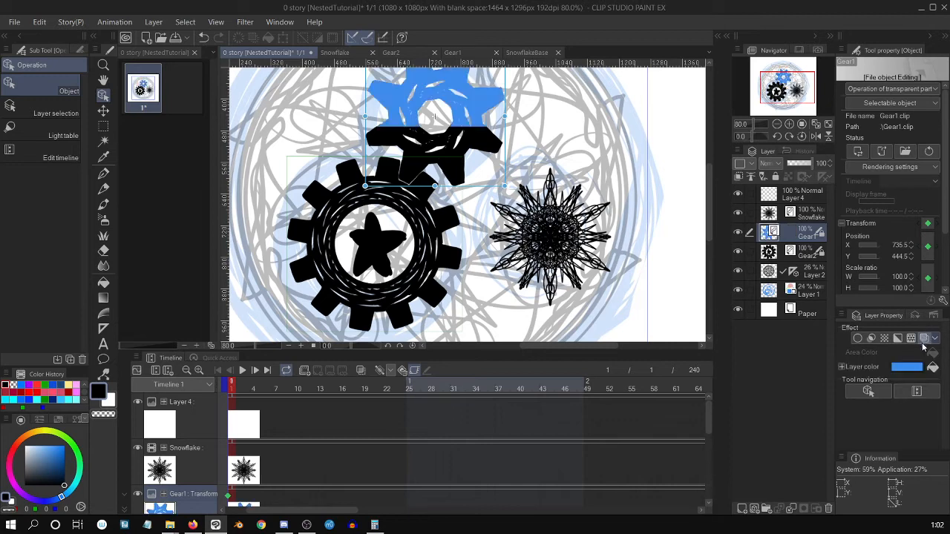
pyautogui.click(924, 339)
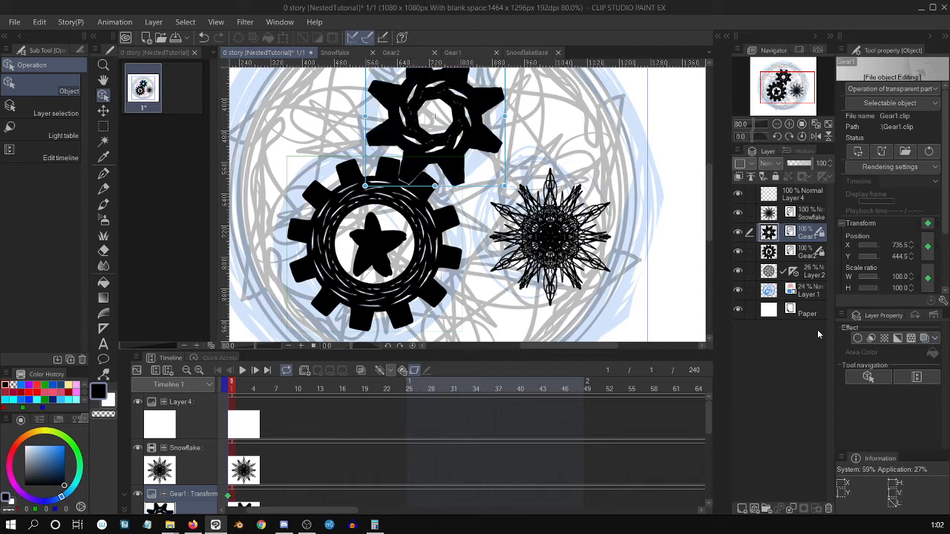
pyautogui.click(924, 339)
pyautogui.click(924, 339)
pyautogui.click(925, 338)
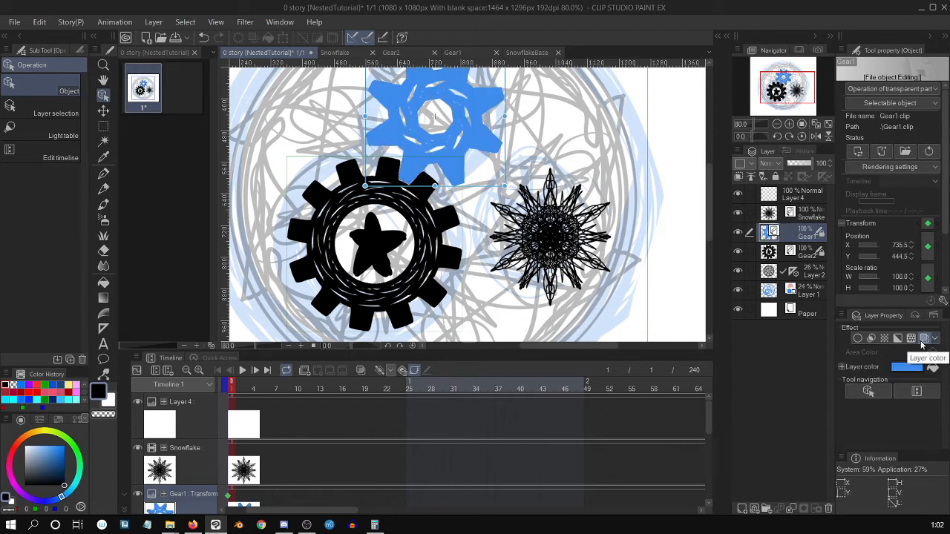
pyautogui.click(924, 339)
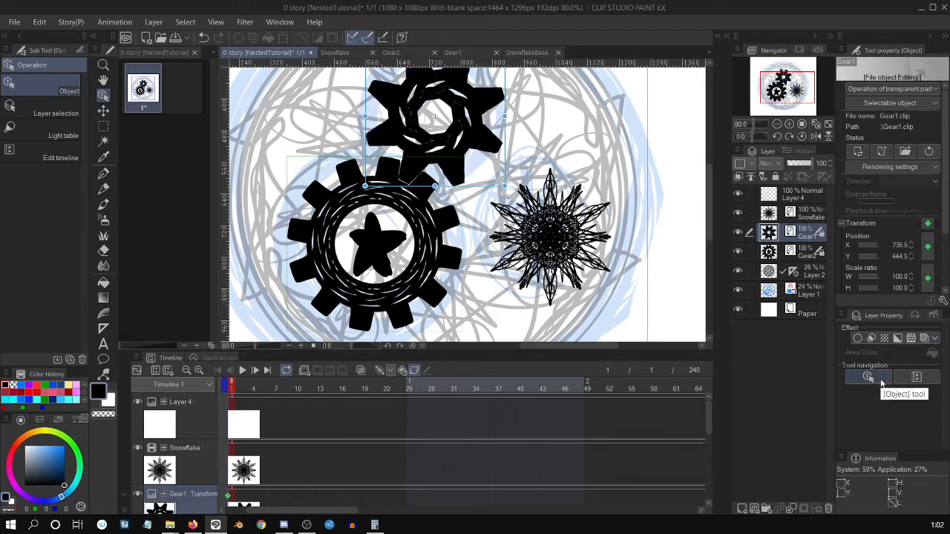
# Step: Scale the Snowflake file object down to 23 percent and move it slightly closer to the gears
pyautogui.click(798, 214)
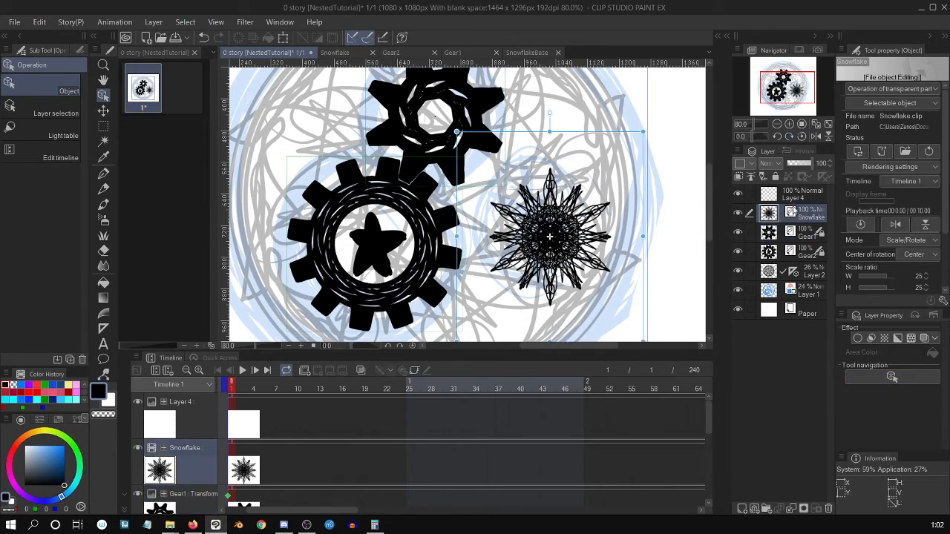
pyautogui.moveTo(643, 132); pyautogui.dragTo(632, 143)
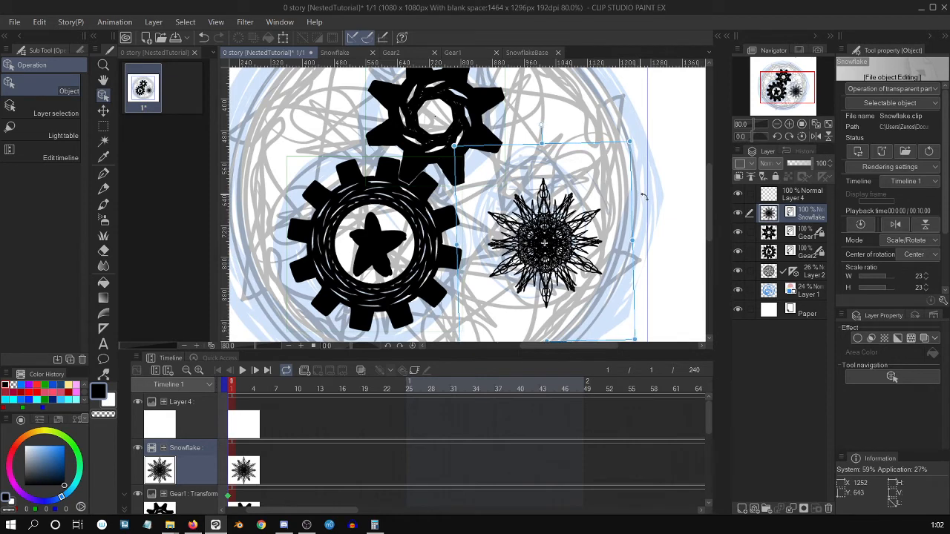
pyautogui.moveTo(639, 200); pyautogui.dragTo(630, 189)
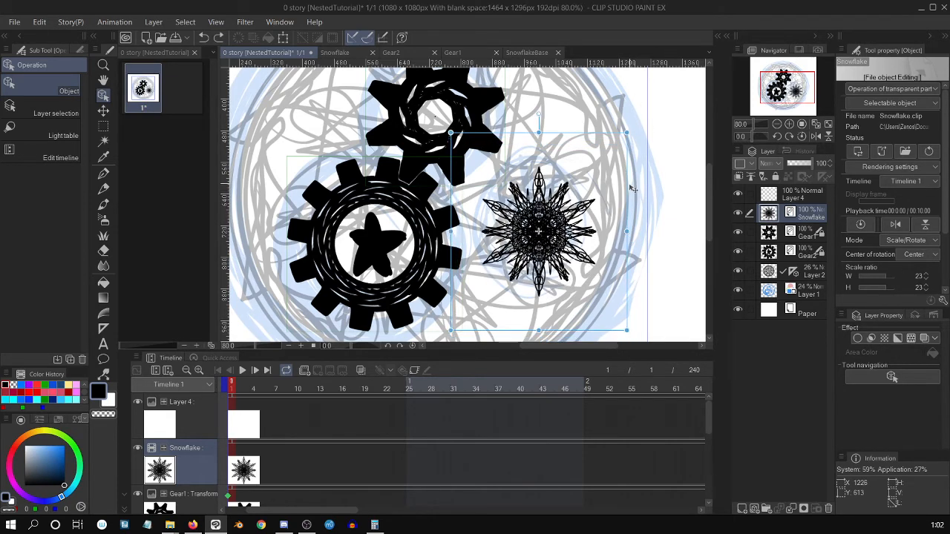
# Step: Add a white edge border effect to Gear1 with an edge thickness of 5
pyautogui.click(797, 232)
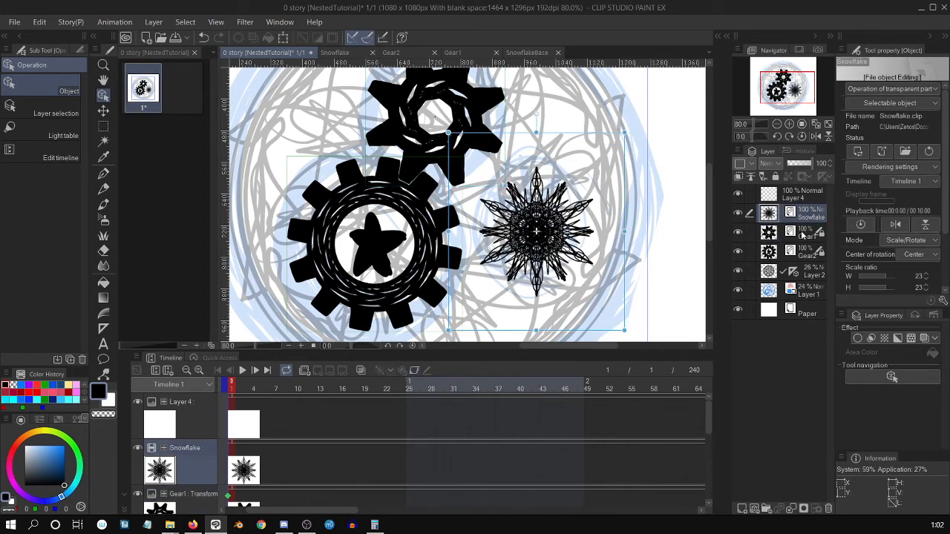
pyautogui.click(858, 340)
pyautogui.click(858, 342)
pyautogui.click(858, 342)
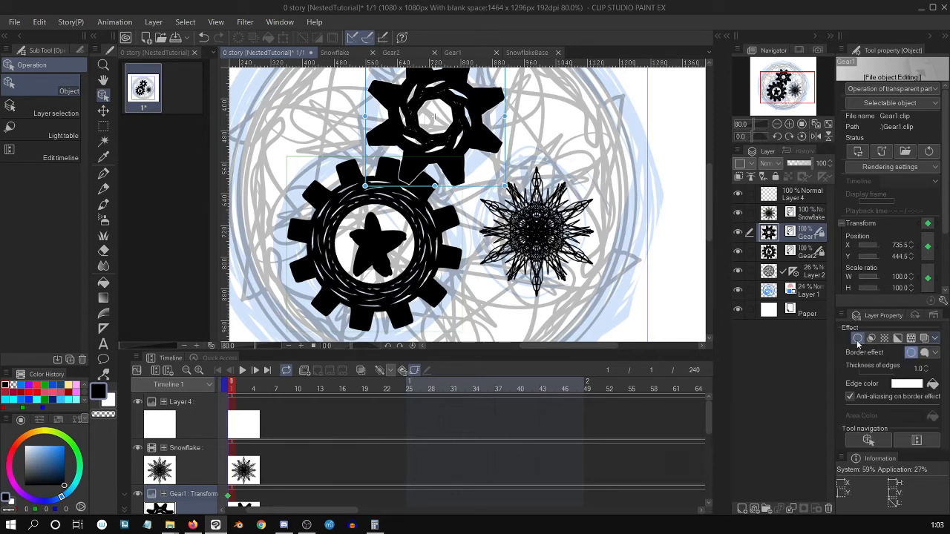
pyautogui.hotkey('ctrl', '+')
pyautogui.hotkey('ctrl', '+')
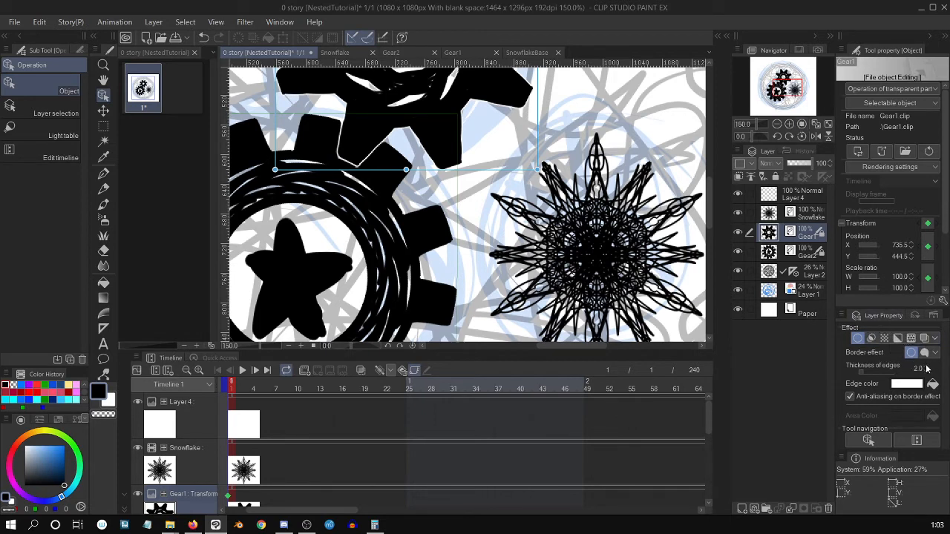
pyautogui.moveTo(927, 369); pyautogui.dragTo(924, 375)
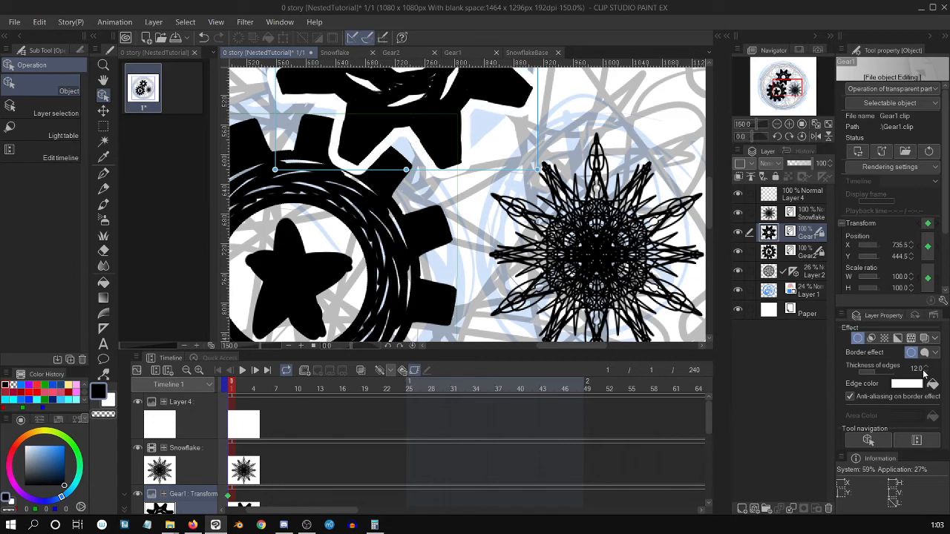
pyautogui.hotkey('ctrl', '-')
pyautogui.hotkey('ctrl', '-')
pyautogui.click(926, 372)
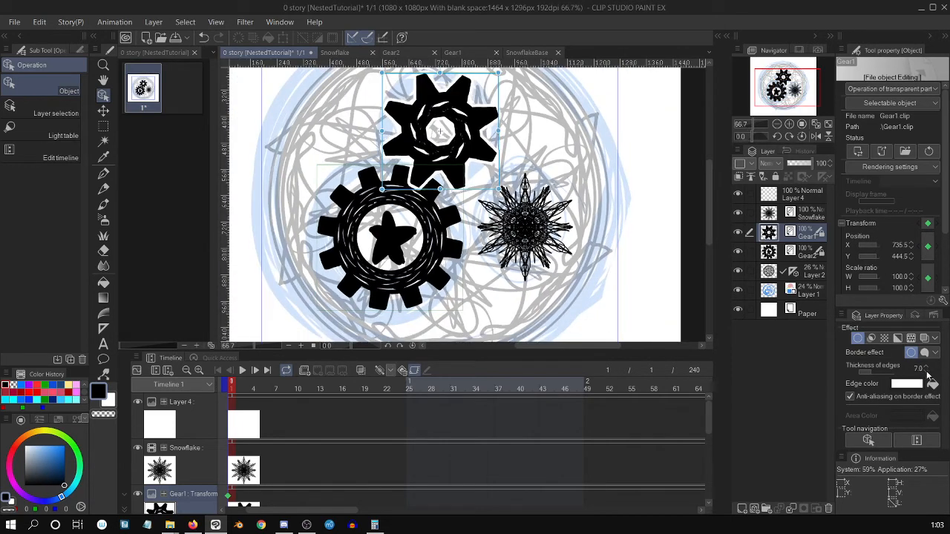
pyautogui.click(926, 371)
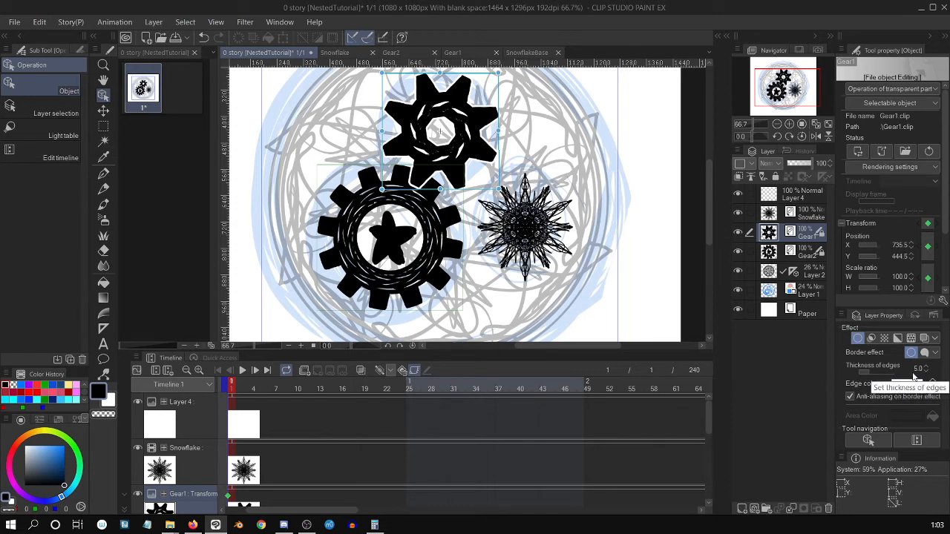
# Step: Add a white edge border effect to the Snowflake layer with an edge thickness of 5
pyautogui.click(787, 218)
pyautogui.hotkey('ctrl', '+')
pyautogui.hotkey('ctrl', '+')
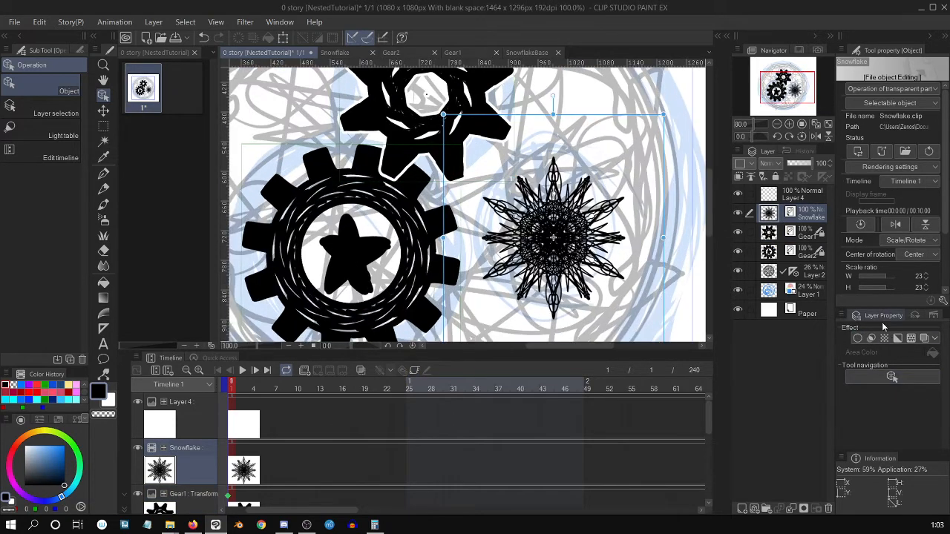
pyautogui.hotkey('ctrl', '+')
pyautogui.click(858, 338)
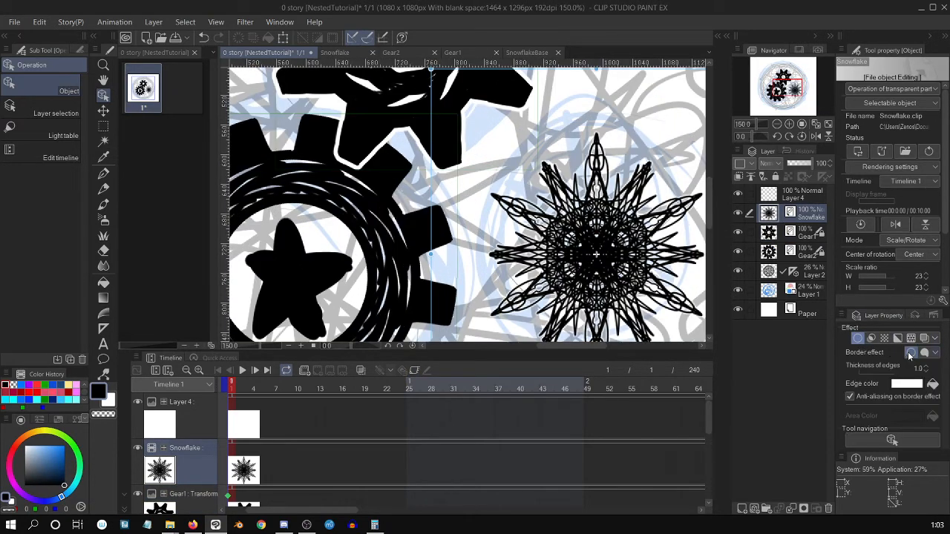
pyautogui.click(927, 366)
pyautogui.click(927, 366)
pyautogui.click(927, 366)
pyautogui.click(927, 366)
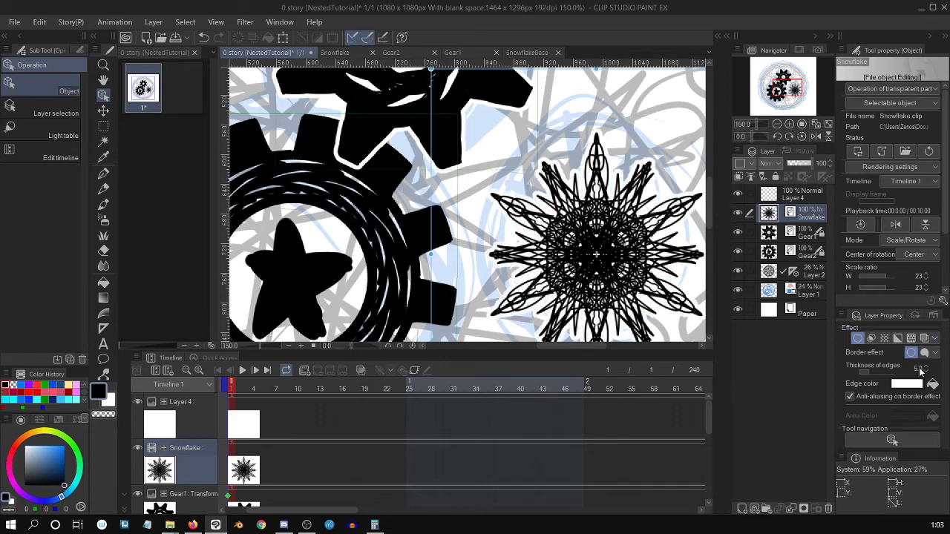
# Step: Reduce the Snowflake border's edge thickness to 4, checking the outline up close and from afar
pyautogui.hotkey('ctrl', '-')
pyautogui.hotkey('ctrl', '-')
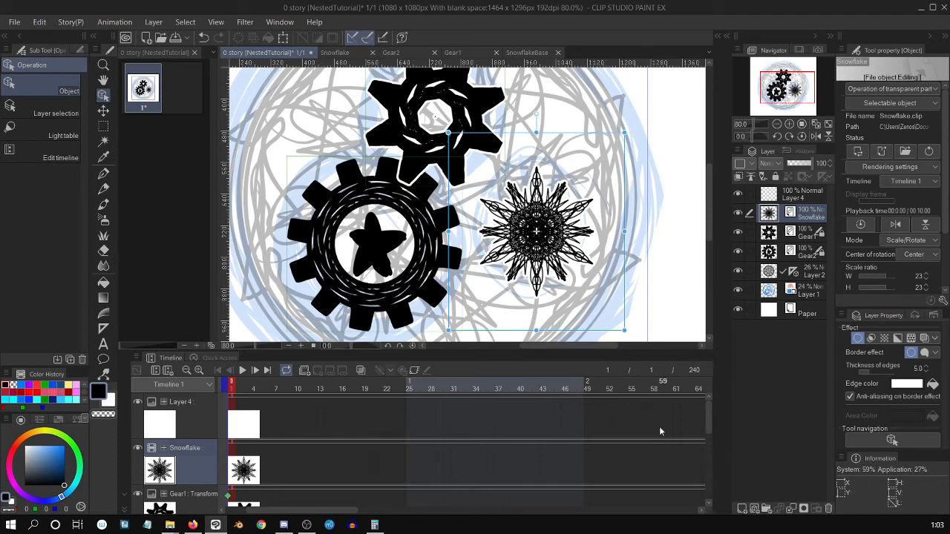
pyautogui.click(926, 371)
pyautogui.click(925, 371)
pyautogui.hotkey('ctrl', '+')
pyautogui.hotkey('ctrl', '+')
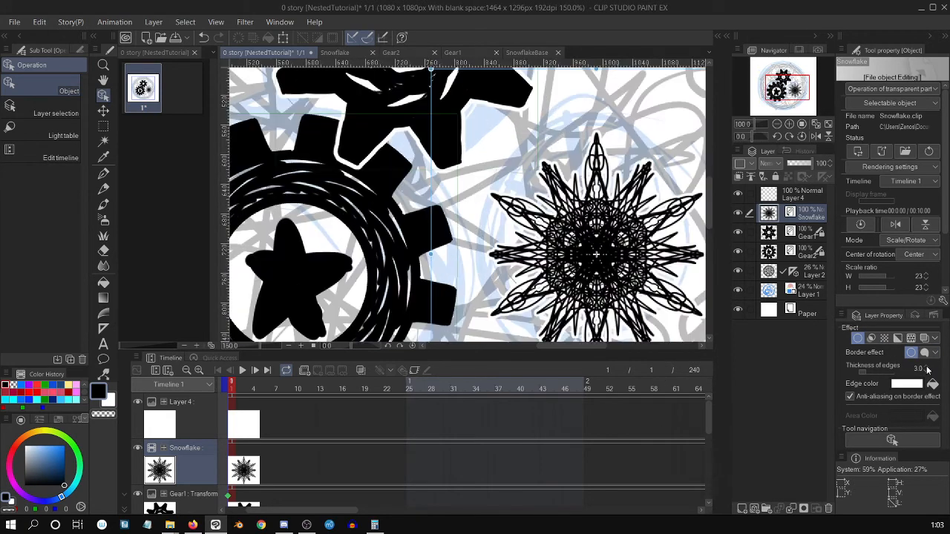
pyautogui.click(926, 367)
pyautogui.hotkey('ctrl', '-')
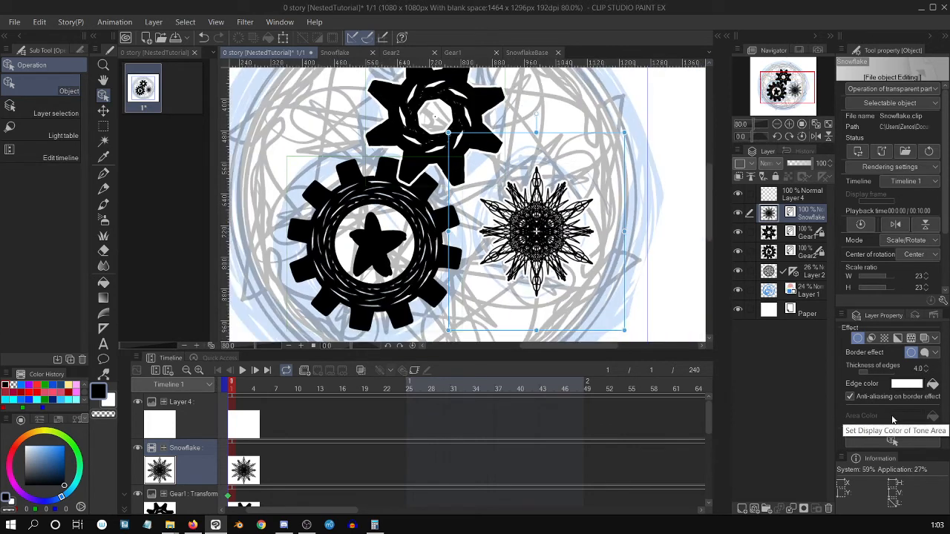
pyautogui.hotkey('ctrl', '+')
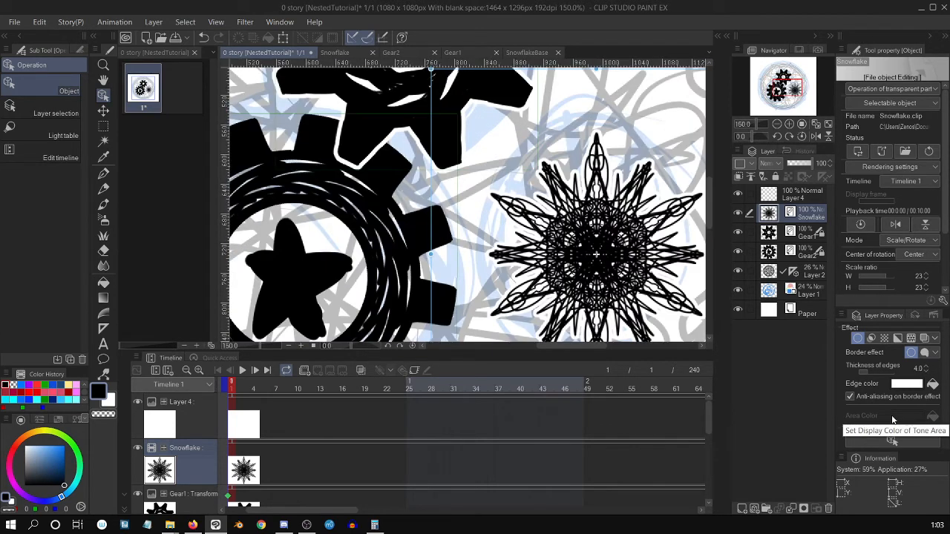
# Step: Set Gear1's border edge thickness to 4
pyautogui.click(779, 234)
pyautogui.click(927, 373)
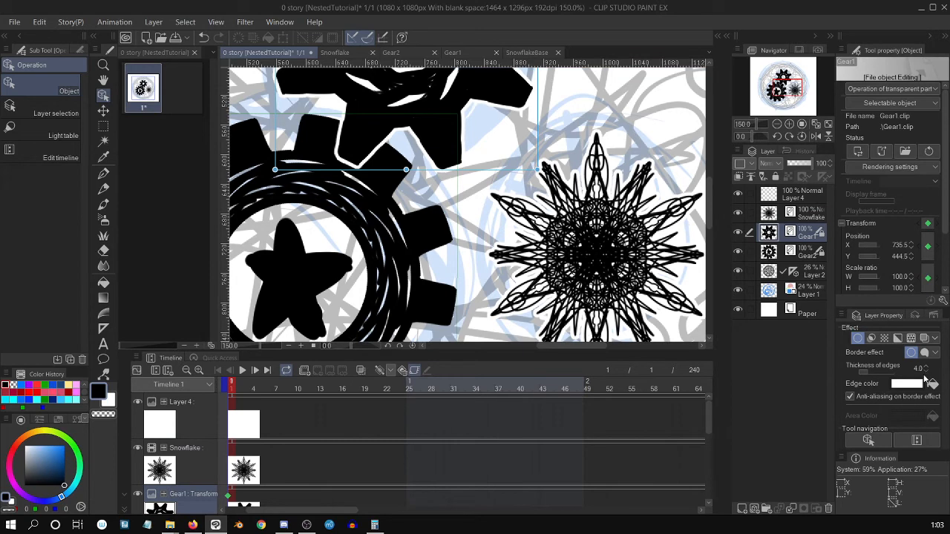
pyautogui.hotkey('ctrl', '-')
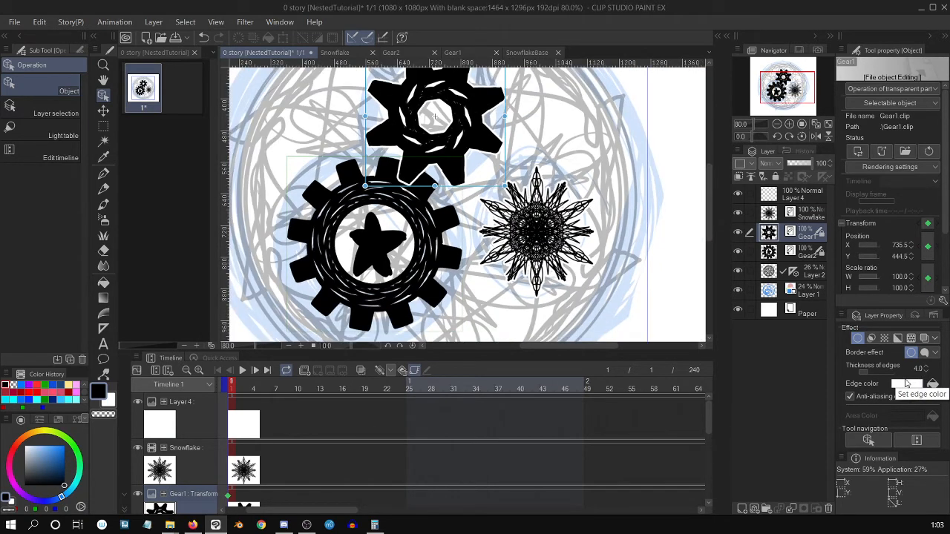
# Step: Add a white edge border effect to the Gear2 layer, leaving its layer color effect off
pyautogui.click(778, 256)
pyautogui.click(924, 338)
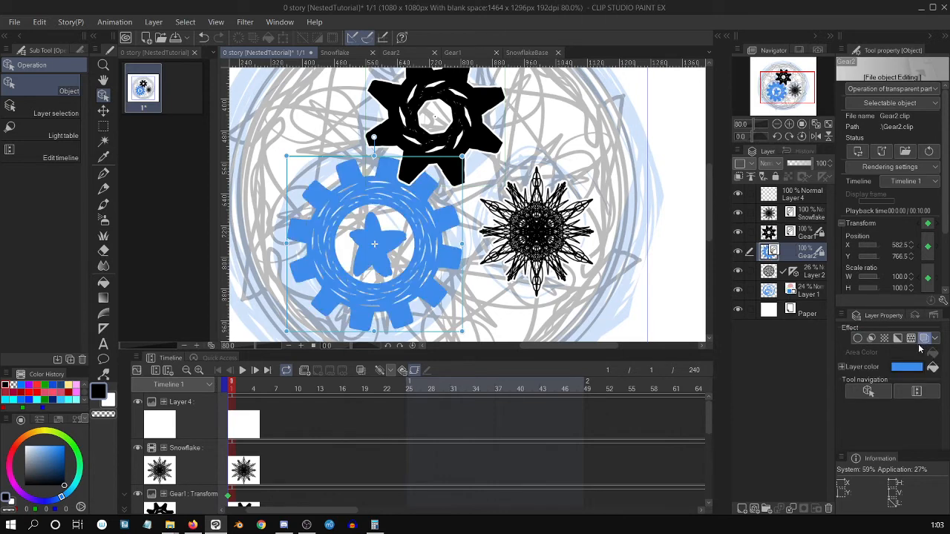
pyautogui.click(924, 338)
pyautogui.click(858, 339)
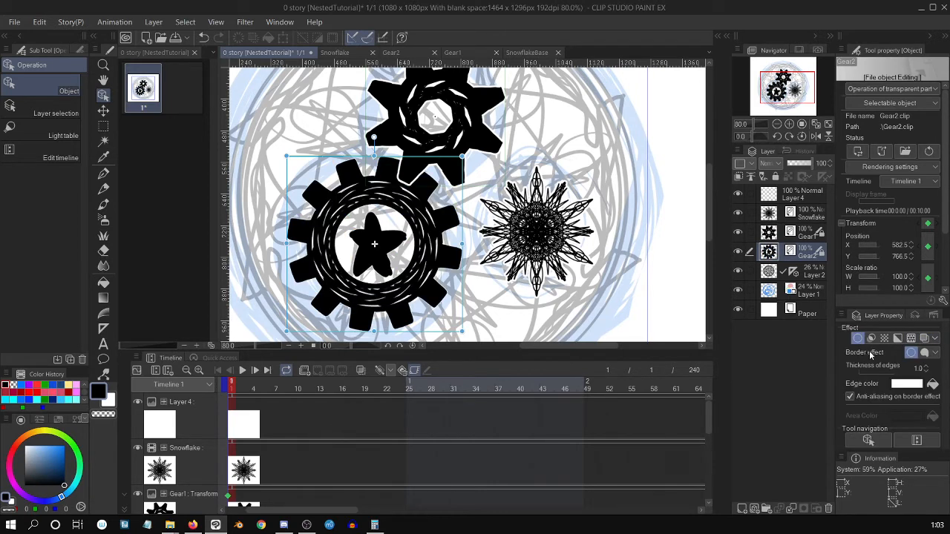
# Step: Set Gear2's border edge thickness to 9, judging the outline up close and from farther away
pyautogui.hotkey('ctrl', '+')
pyautogui.click(925, 367)
pyautogui.click(925, 366)
pyautogui.click(925, 366)
pyautogui.click(925, 367)
pyautogui.click(926, 367)
pyautogui.click(925, 368)
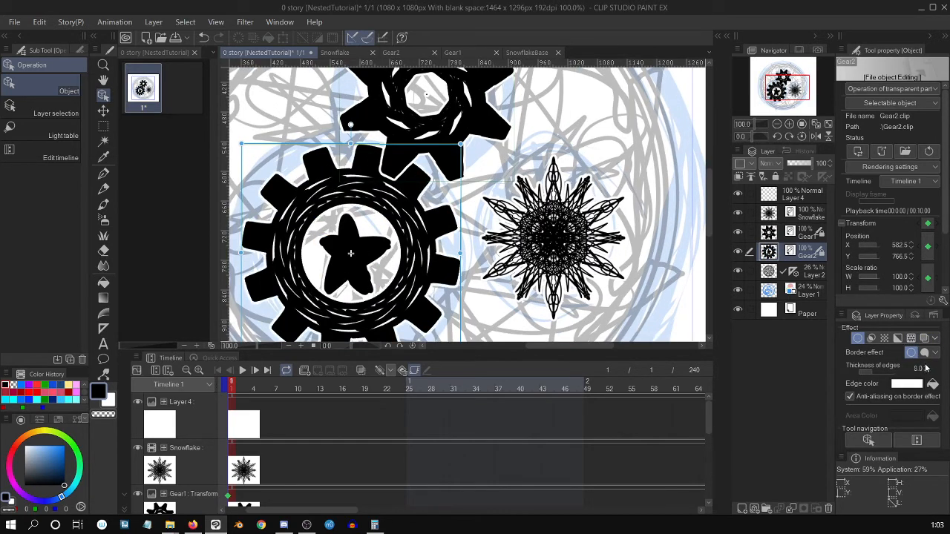
pyautogui.click(926, 367)
pyautogui.click(925, 368)
pyautogui.click(926, 368)
pyautogui.click(926, 368)
pyautogui.click(926, 368)
pyautogui.click(926, 368)
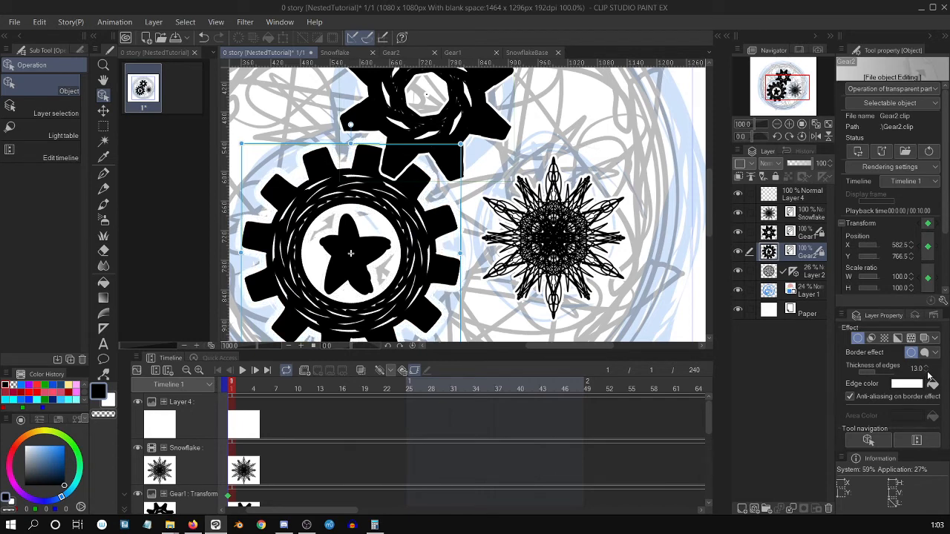
pyautogui.click(928, 371)
pyautogui.click(927, 372)
pyautogui.click(928, 372)
pyautogui.click(928, 371)
pyautogui.hotkey('ctrl', '-')
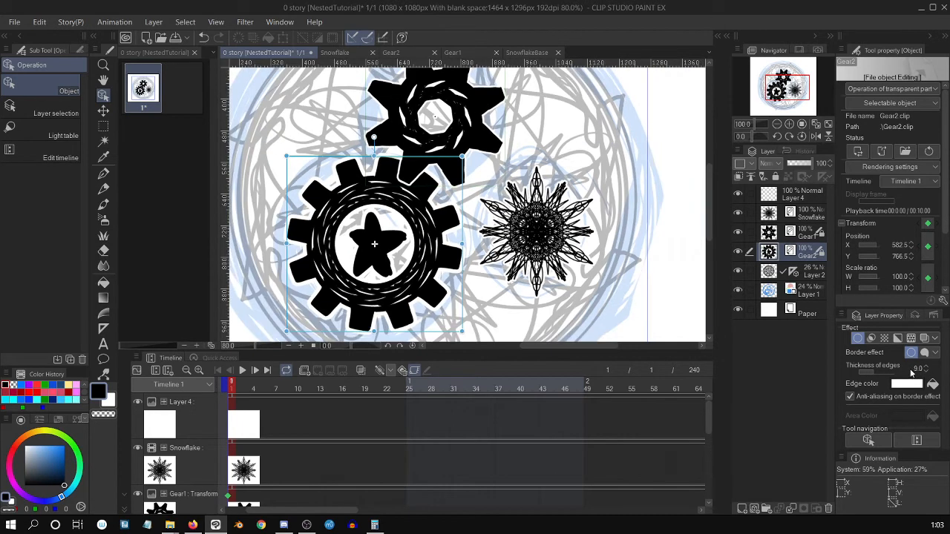
pyautogui.hotkey('ctrl', '-')
# Step: Play the animation to frame 217 and raise Layer 2's opacity to 100%
pyautogui.press('space')
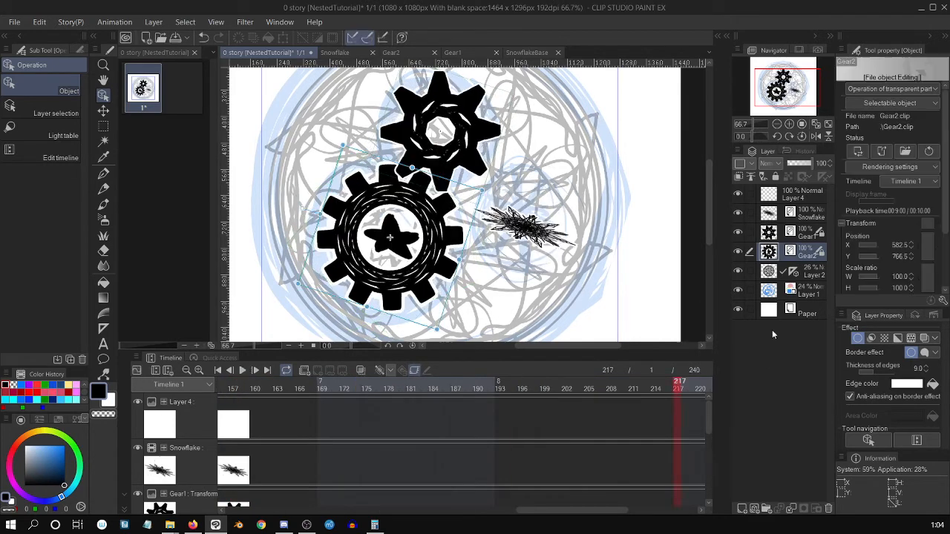
pyautogui.click(772, 273)
pyautogui.moveTo(794, 167); pyautogui.dragTo(824, 171)
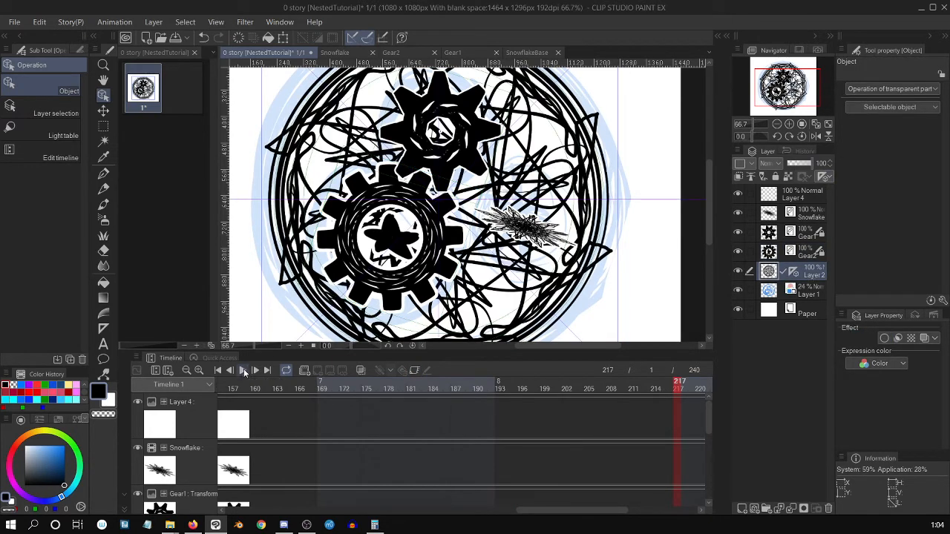
# Step: Preview the animation and examine the white borders against the full-opacity linework, toggling Layer 1's visibility for comparison
pyautogui.click(244, 372)
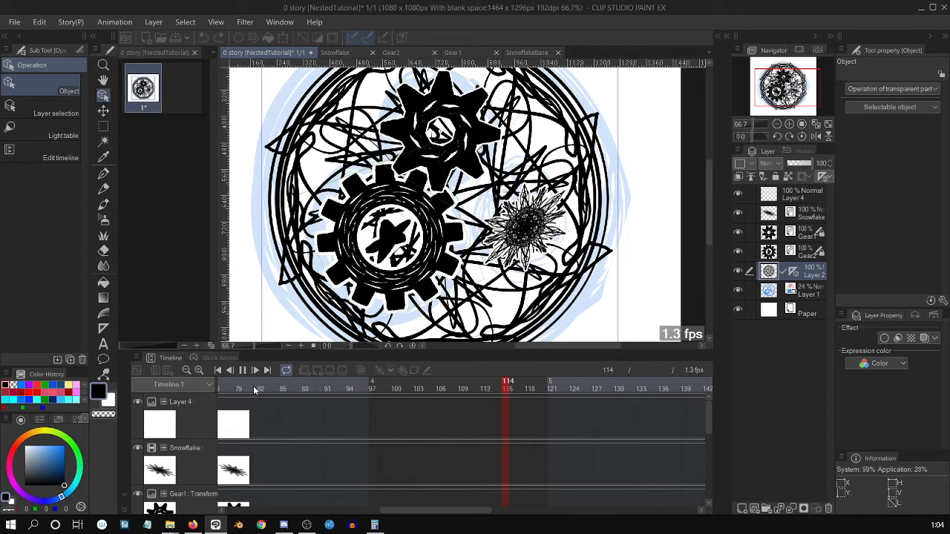
pyautogui.click(254, 387)
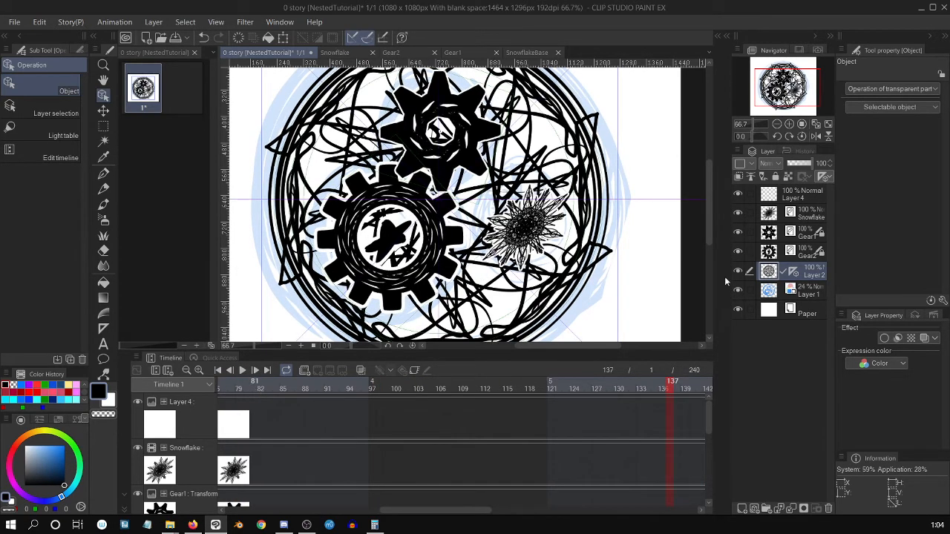
pyautogui.click(738, 290)
pyautogui.click(738, 290)
pyautogui.hotkey('ctrl', '-')
pyautogui.hotkey('ctrl', '-')
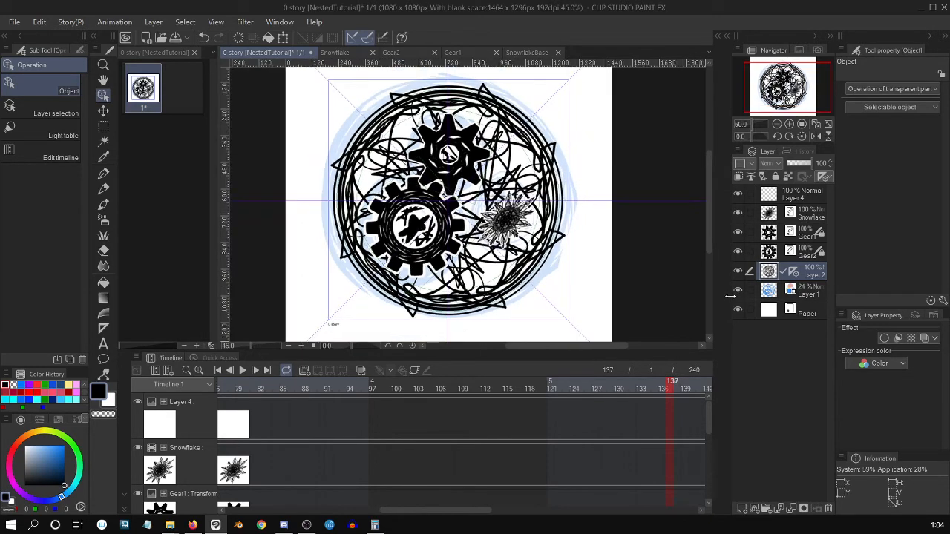
pyautogui.hotkey('ctrl', '+')
pyautogui.hotkey('ctrl', '+')
pyautogui.hotkey('ctrl', '+')
pyautogui.hotkey('ctrl', '-')
pyautogui.hotkey('ctrl', '-')
pyautogui.hotkey('ctrl', '-')
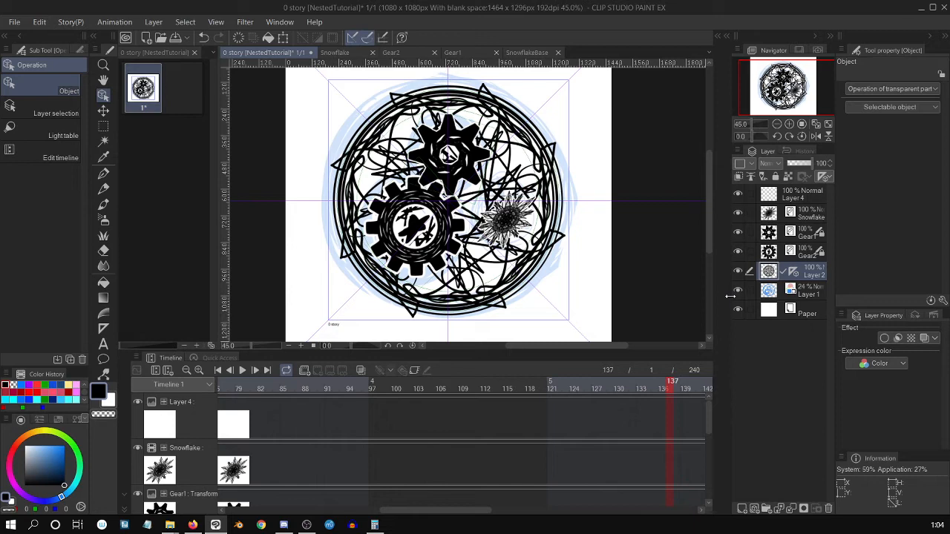
# Step: Move the Snowflake file object downward and slightly left, to the lower right of Gear2
pyautogui.press('p')
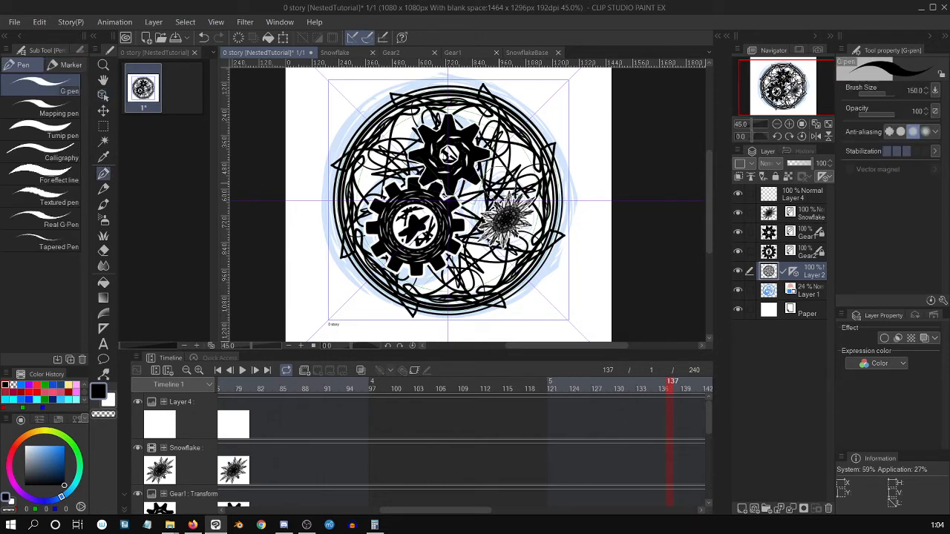
pyautogui.press('o')
pyautogui.click(772, 217)
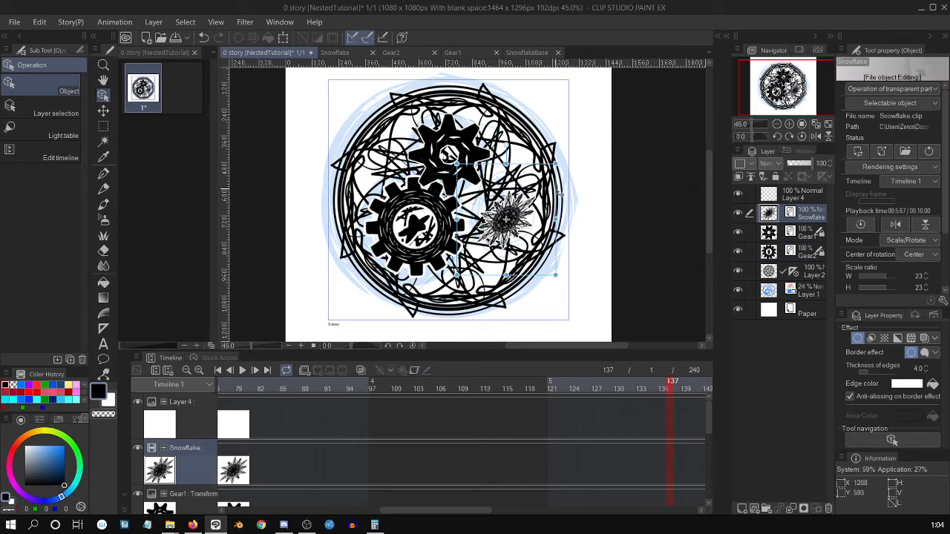
pyautogui.moveTo(566, 186); pyautogui.dragTo(559, 222)
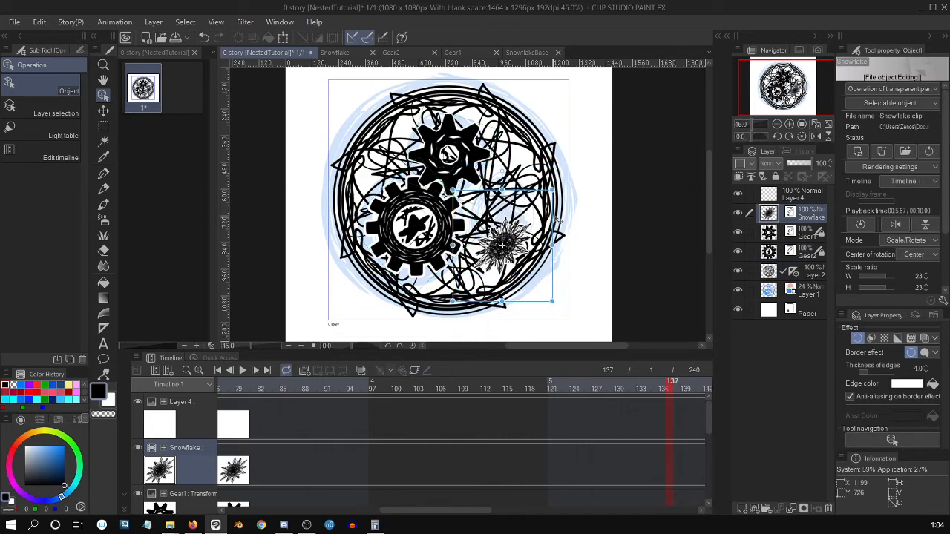
# Step: Return to frame 1 and create a new layer folder above the Gear1 and Gear2 layers
pyautogui.click(780, 248)
pyautogui.keyDown('ctrl'); pyautogui.click(771, 234); pyautogui.keyUp('ctrl')
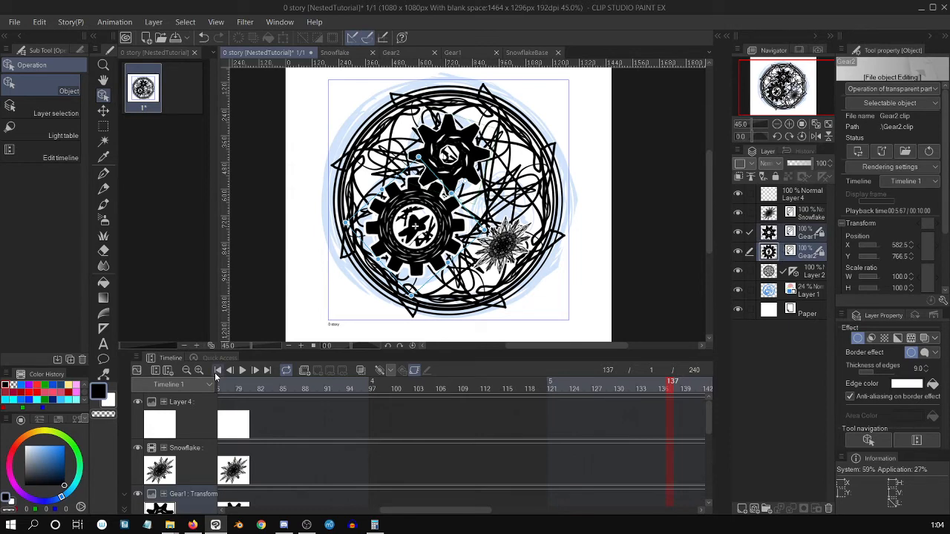
pyautogui.click(217, 373)
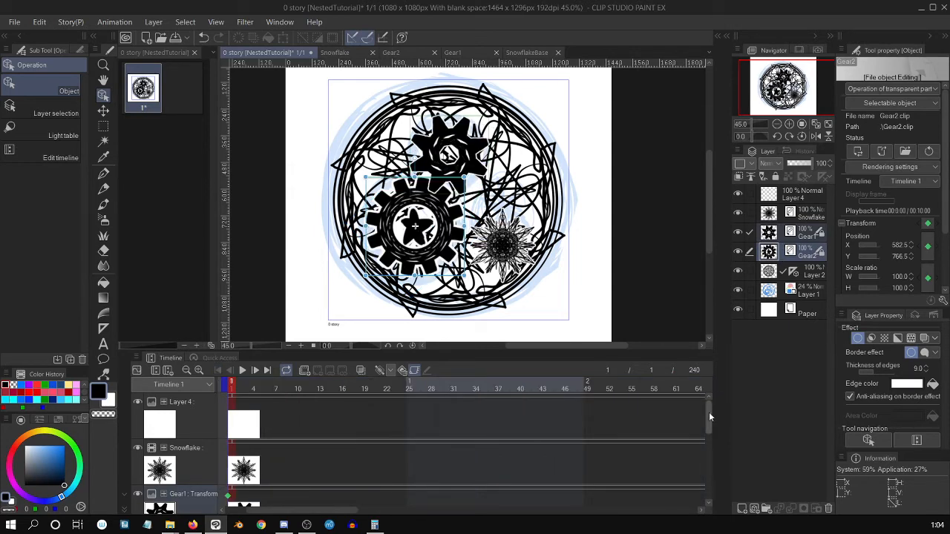
pyautogui.moveTo(709, 416); pyautogui.dragTo(707, 436)
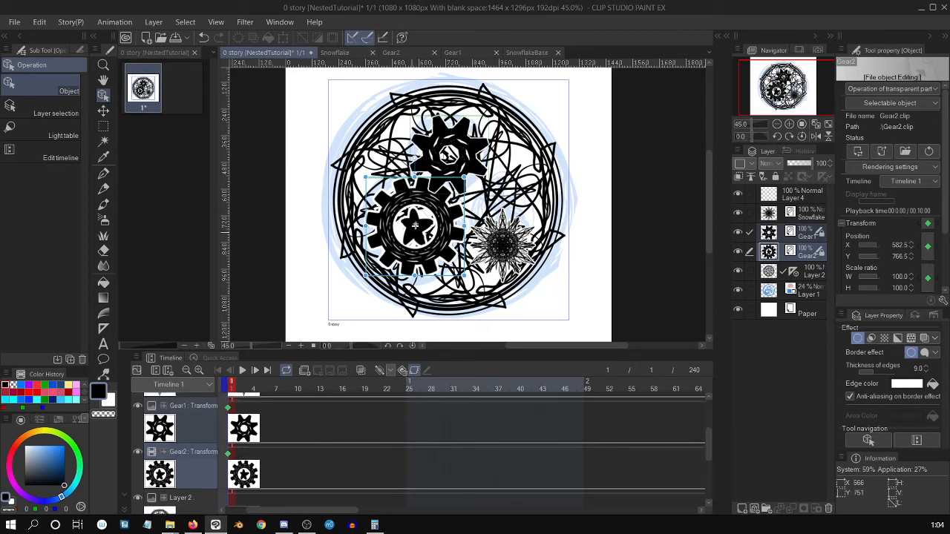
pyautogui.hotkey('ctrl', 'g')
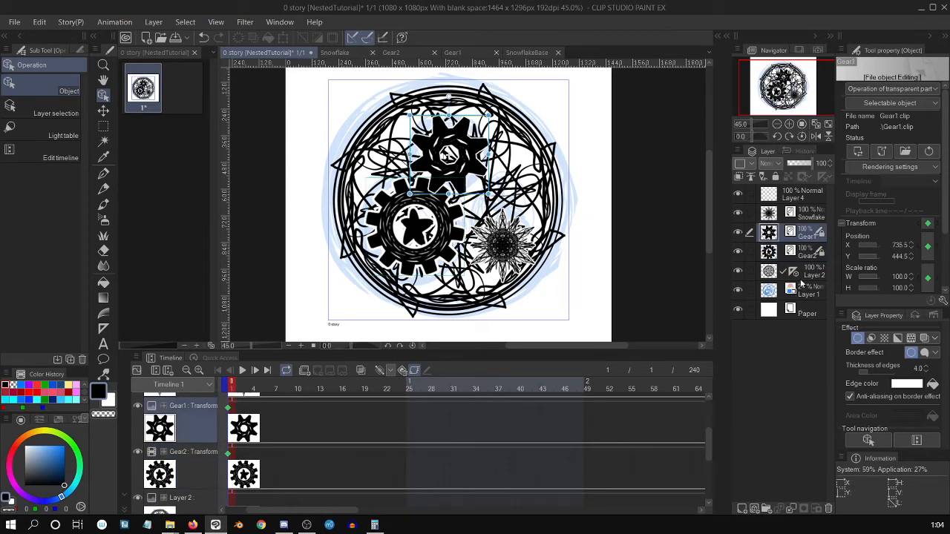
# Step: Move the Gear1 and Gear2 layers into the new folder
pyautogui.click(801, 253)
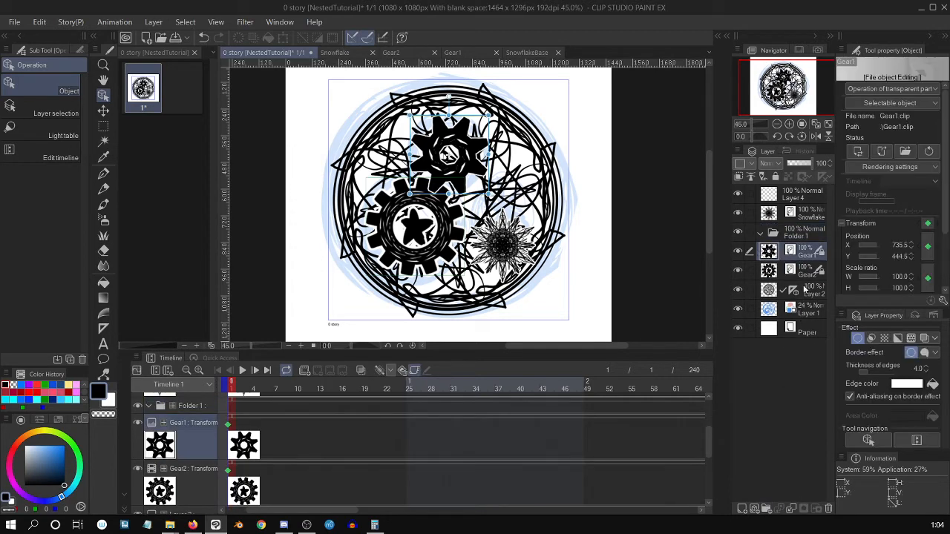
pyautogui.keyDown('ctrl'); pyautogui.click(802, 273); pyautogui.keyUp('ctrl')
pyautogui.click(806, 255)
pyautogui.moveTo(805, 257); pyautogui.dragTo(807, 236)
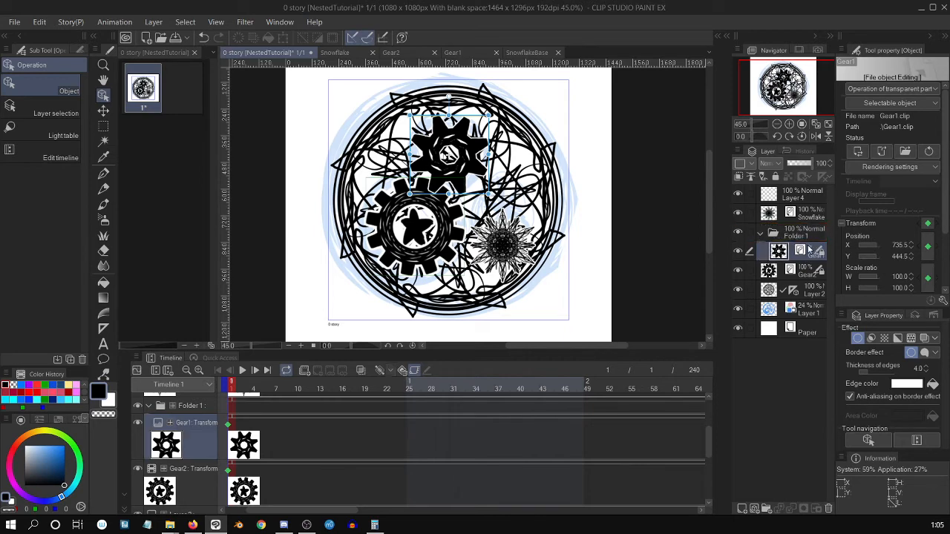
pyautogui.click(802, 269)
pyautogui.moveTo(802, 269); pyautogui.dragTo(811, 258)
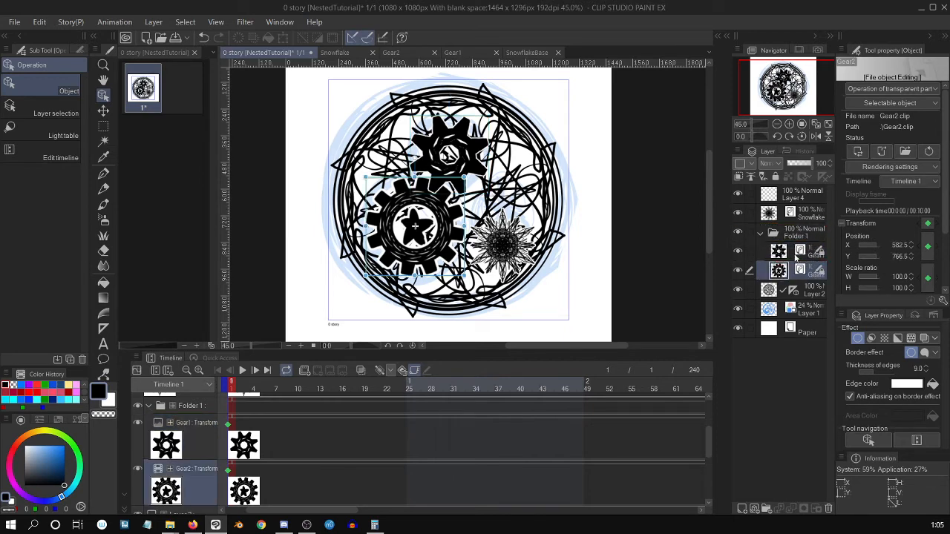
# Step: Collapse the gear folder and enable keyframes on it
pyautogui.click(798, 236)
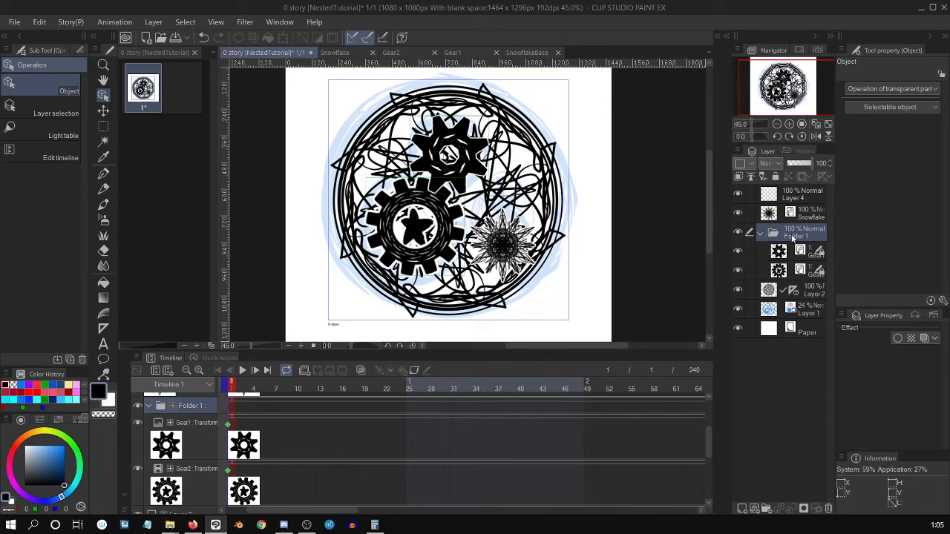
pyautogui.click(760, 233)
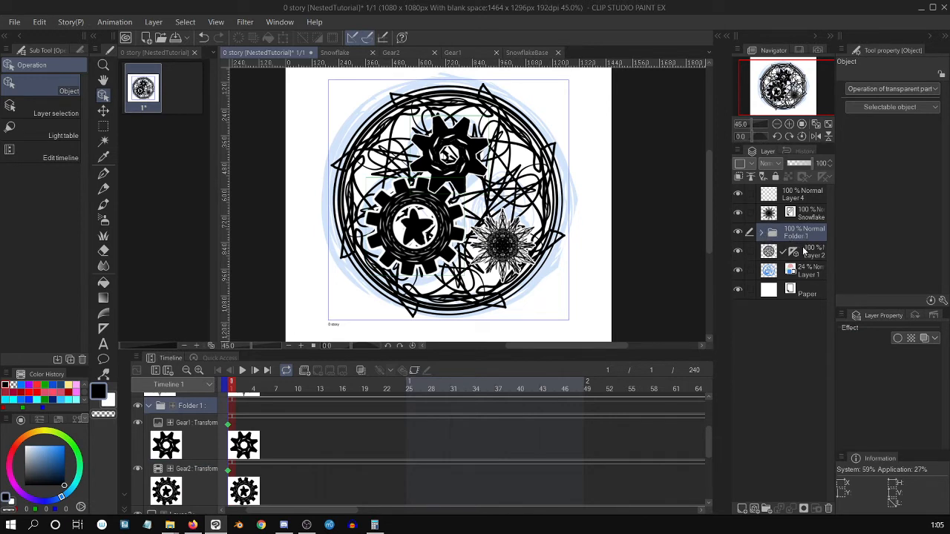
pyautogui.click(414, 371)
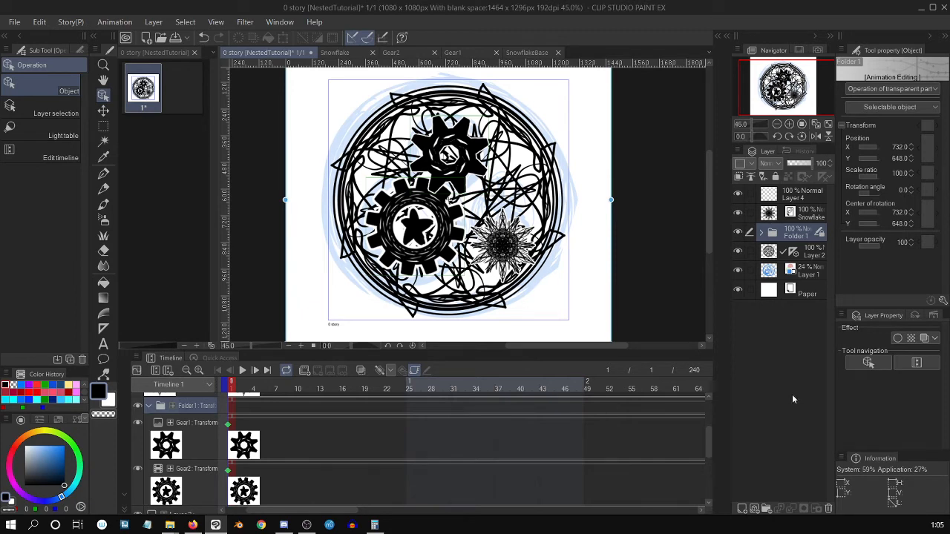
# Step: Keyframe the gear folder at frame 1 with a rotation of 21 degrees and position X 777, Y 719
pyautogui.press('p')
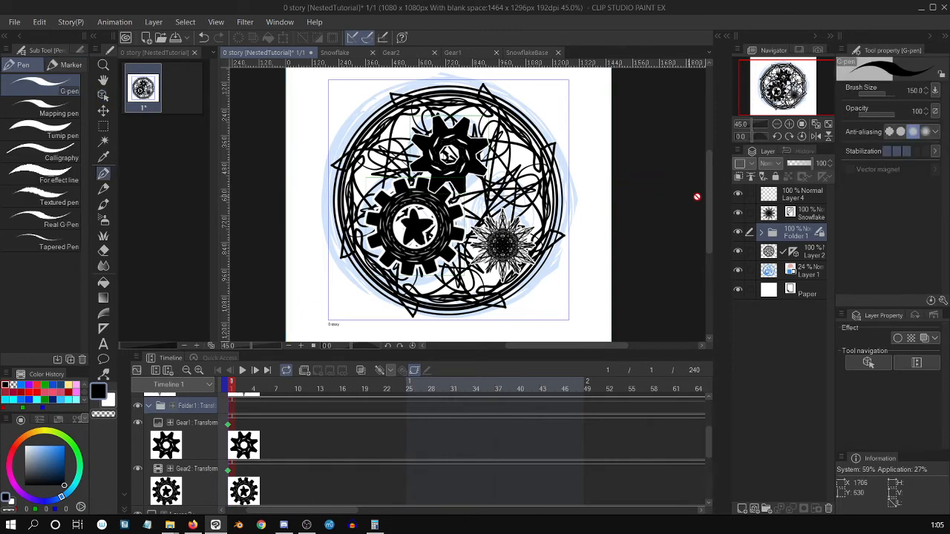
pyautogui.press('o')
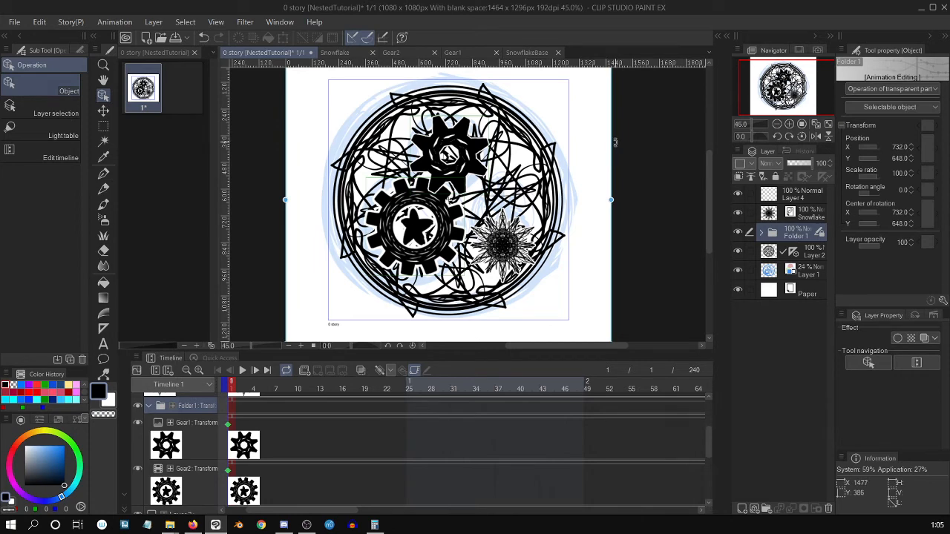
pyautogui.moveTo(616, 144); pyautogui.dragTo(644, 215)
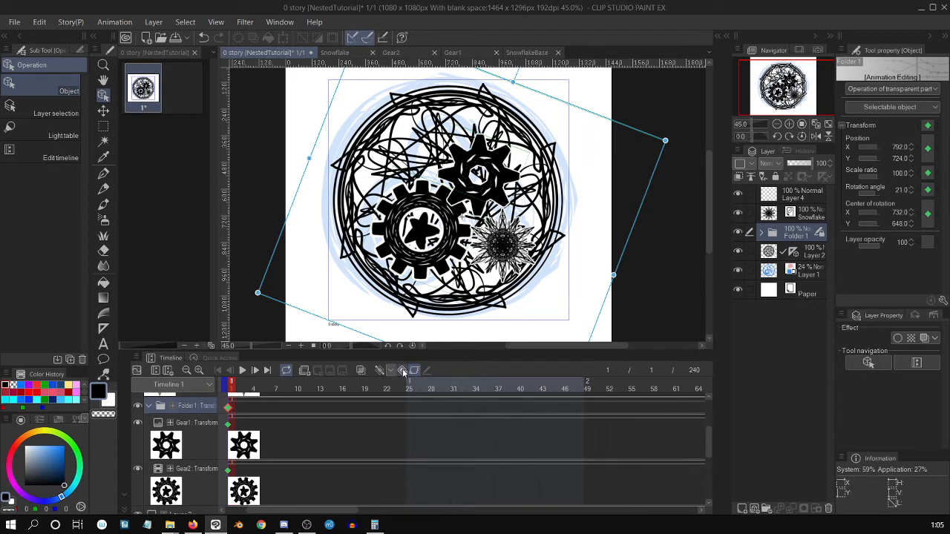
pyautogui.click(403, 370)
pyautogui.hotkey('ctrl', '-')
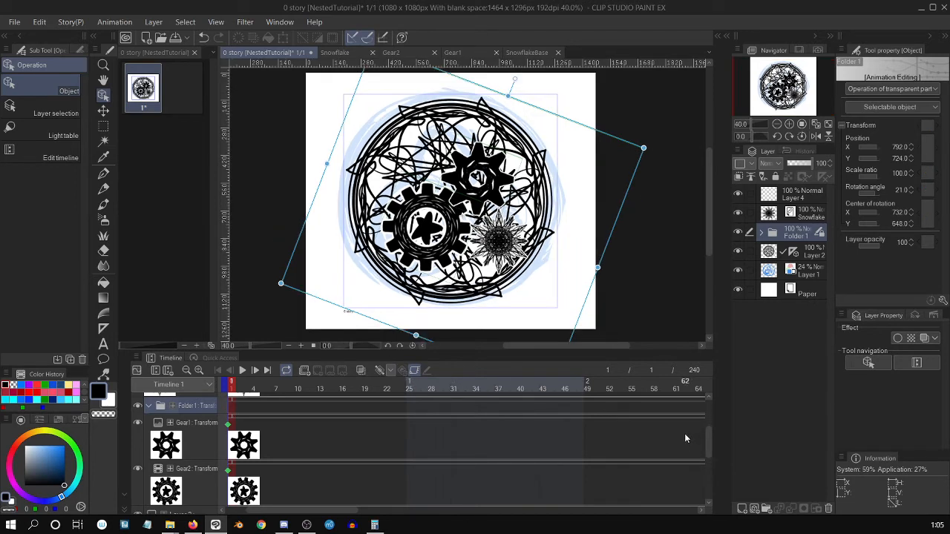
pyautogui.moveTo(624, 219); pyautogui.dragTo(618, 220)
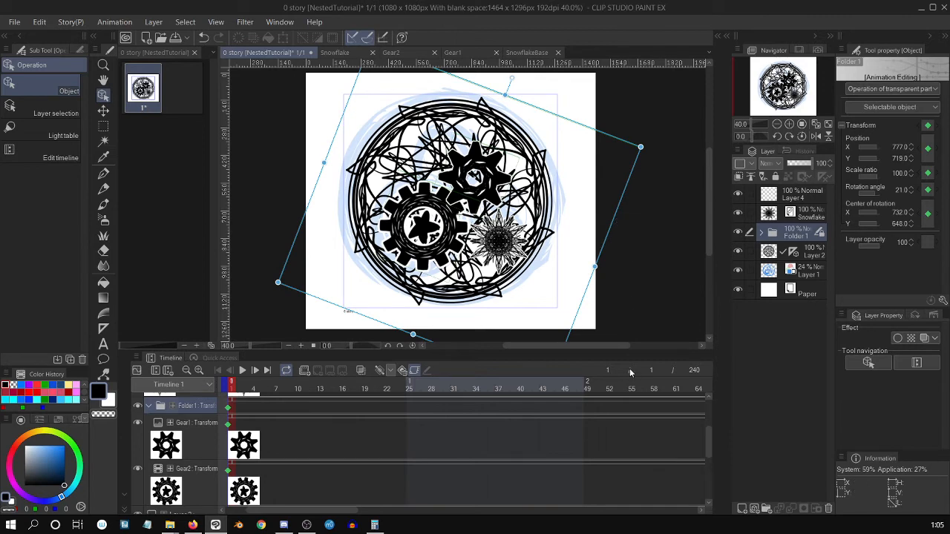
# Step: Keyframe the gear folder at frame 240 with a rotation of about -22 degrees
pyautogui.click(270, 373)
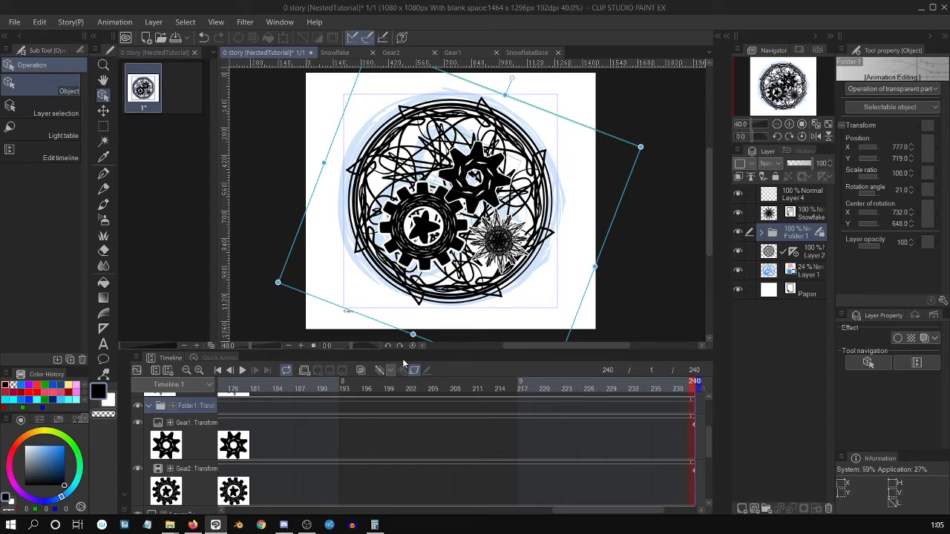
pyautogui.click(381, 370)
pyautogui.moveTo(643, 146); pyautogui.dragTo(534, 87)
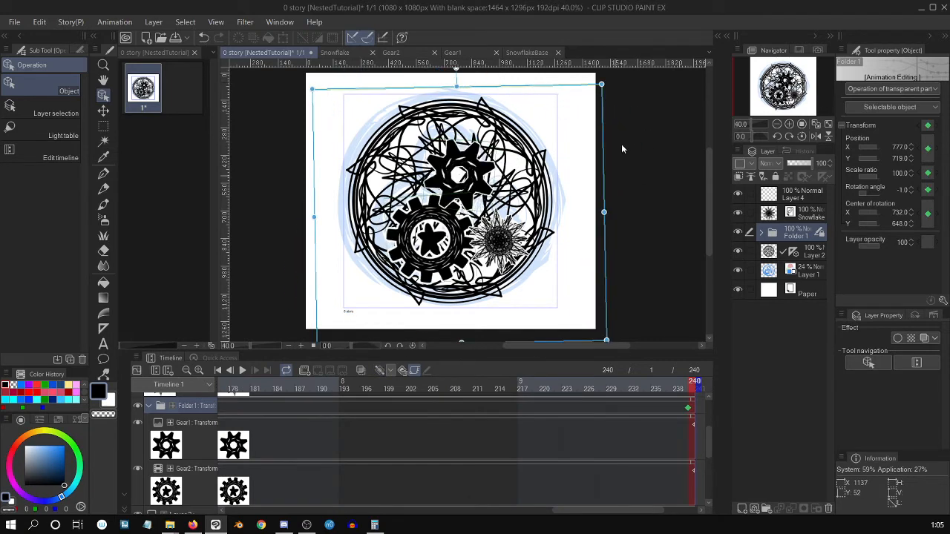
pyautogui.moveTo(613, 164); pyautogui.dragTo(546, 121)
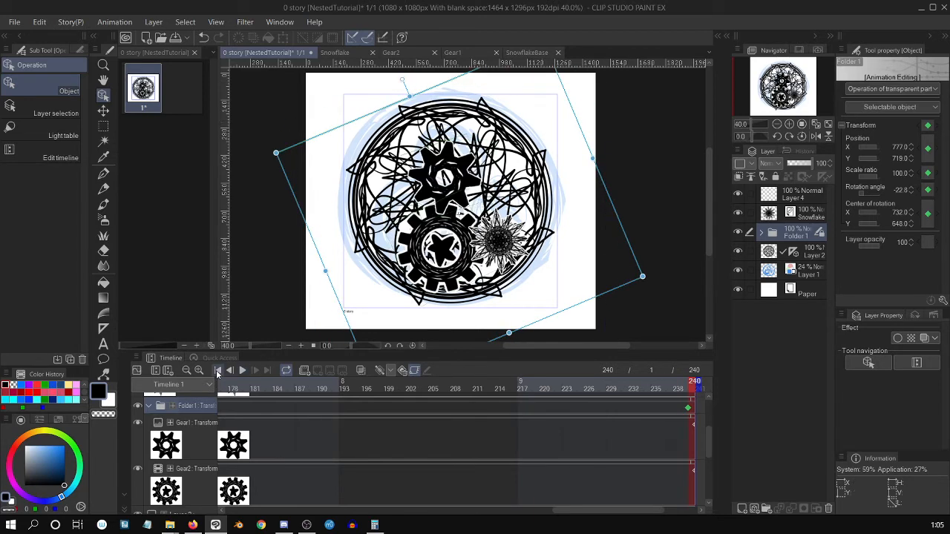
# Step: Play the animation to check the rotating gear folder, and return to frame 1
pyautogui.click(242, 370)
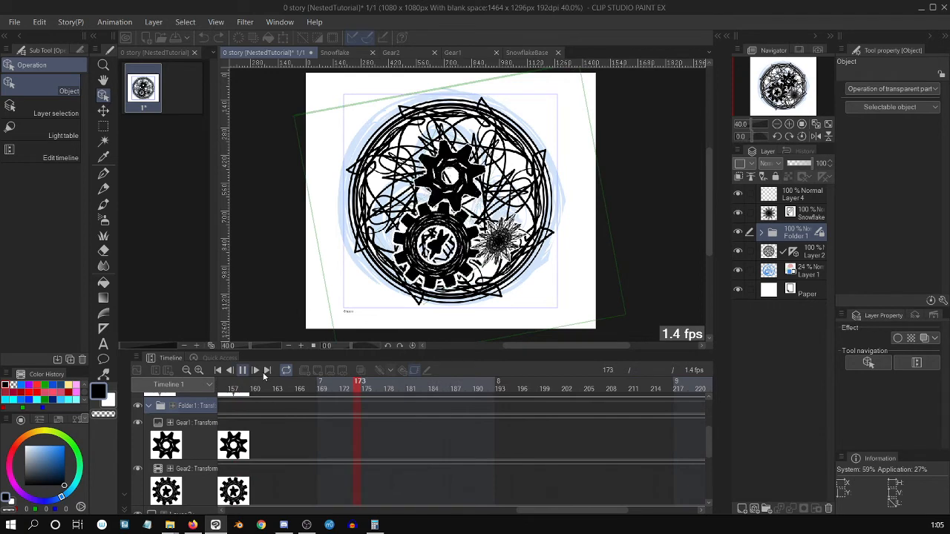
pyautogui.click(242, 370)
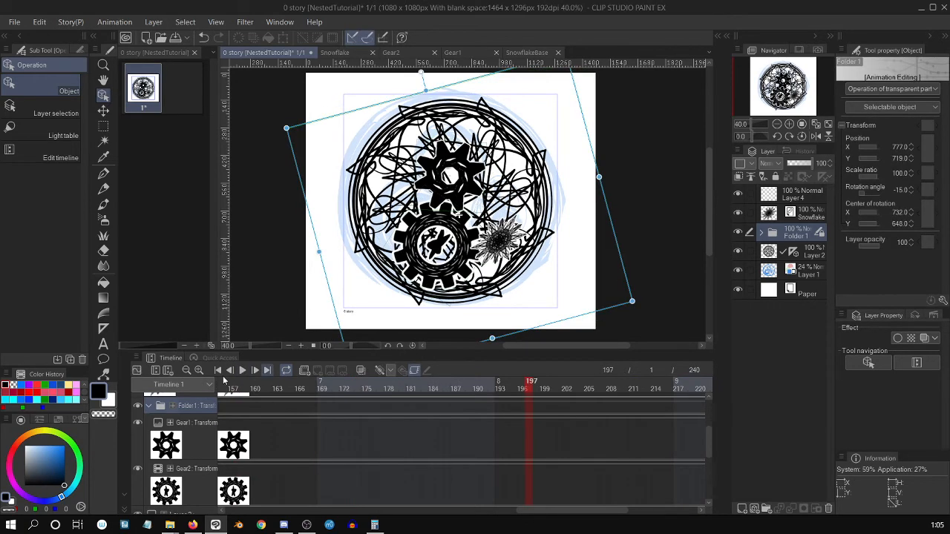
pyautogui.click(219, 370)
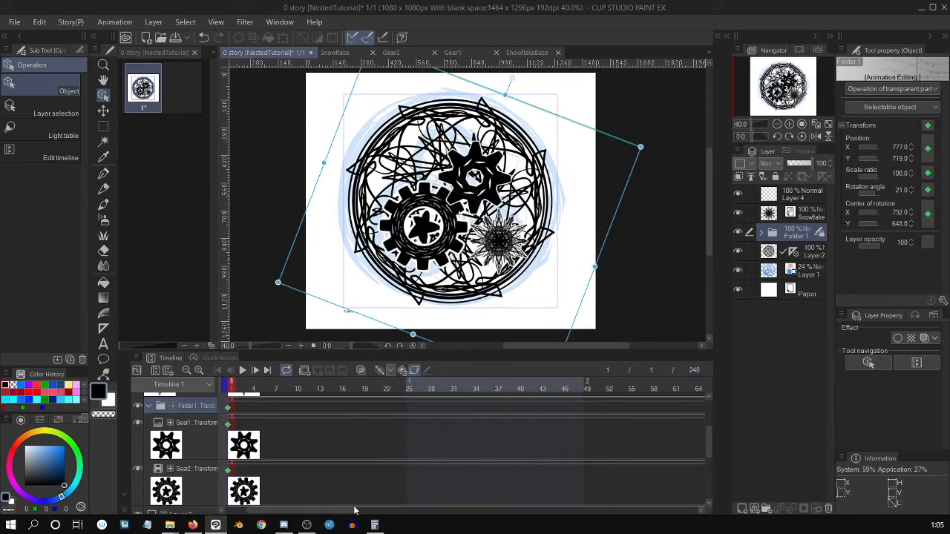
# Step: Replace the gear folder's keyframe at frame 1 with a rotation of 13.5 degrees and position X 766, Y 730
pyautogui.moveTo(354, 511); pyautogui.dragTo(685, 505)
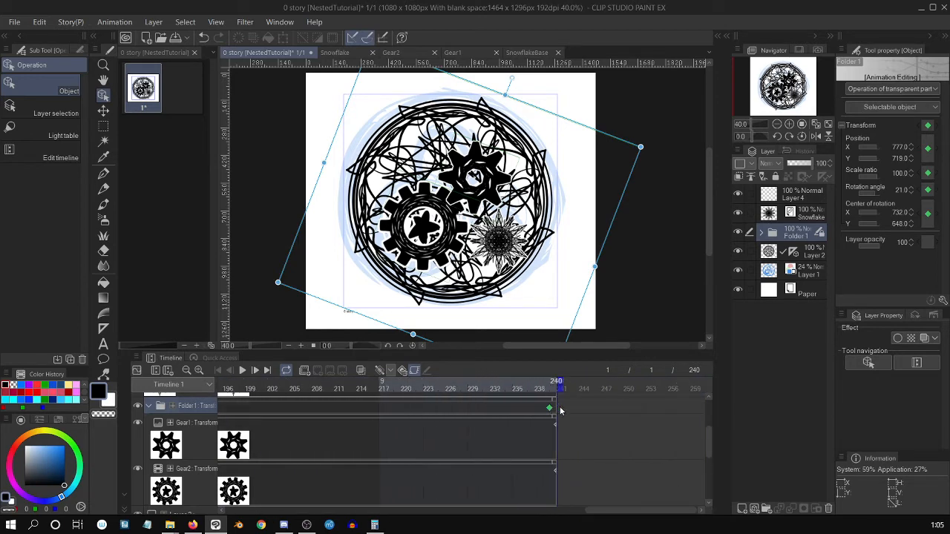
pyautogui.click(567, 412)
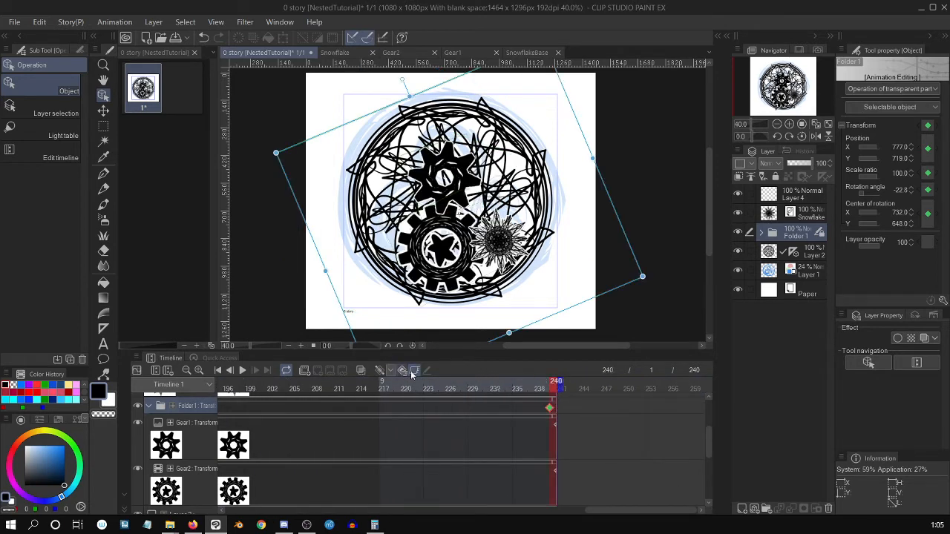
pyautogui.moveTo(676, 509); pyautogui.dragTo(304, 499)
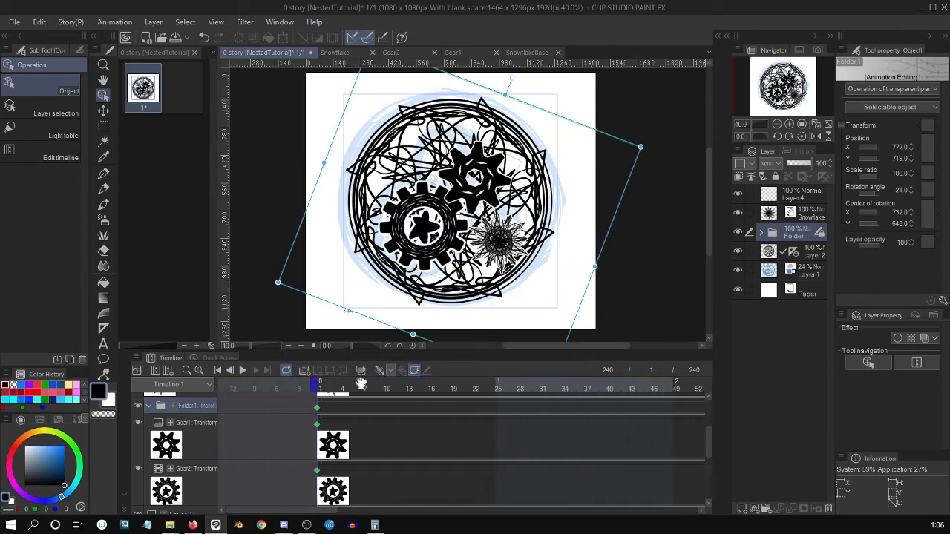
pyautogui.click(321, 410)
pyautogui.click(413, 370)
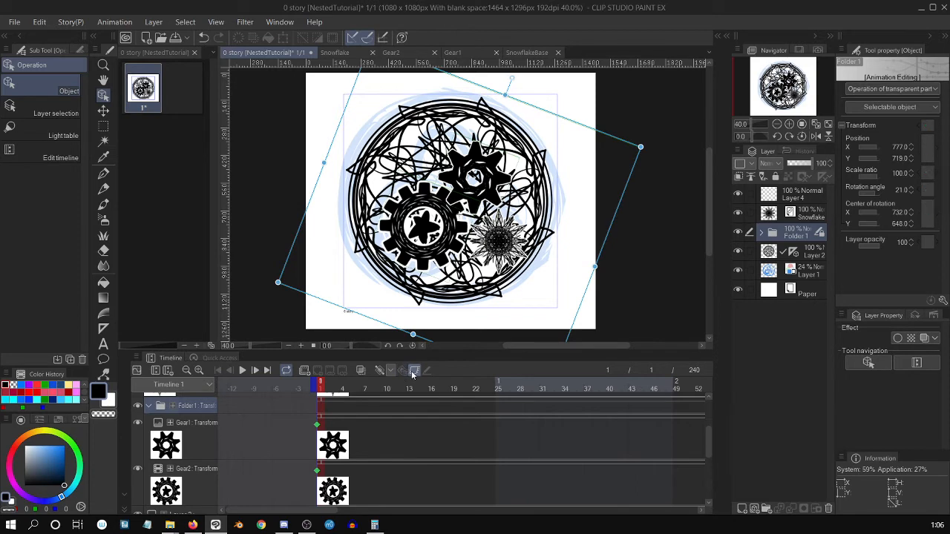
pyautogui.hotkey('ctrl', '-')
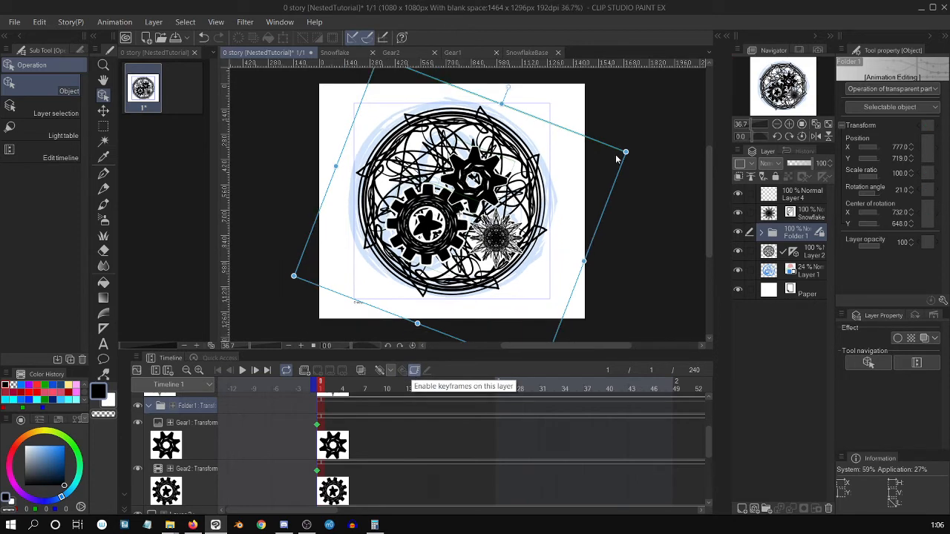
pyautogui.moveTo(625, 182)
pyautogui.mouseDown()
pyautogui.moveTo(607, 172)
pyautogui.moveTo(615, 178)
pyautogui.mouseUp()
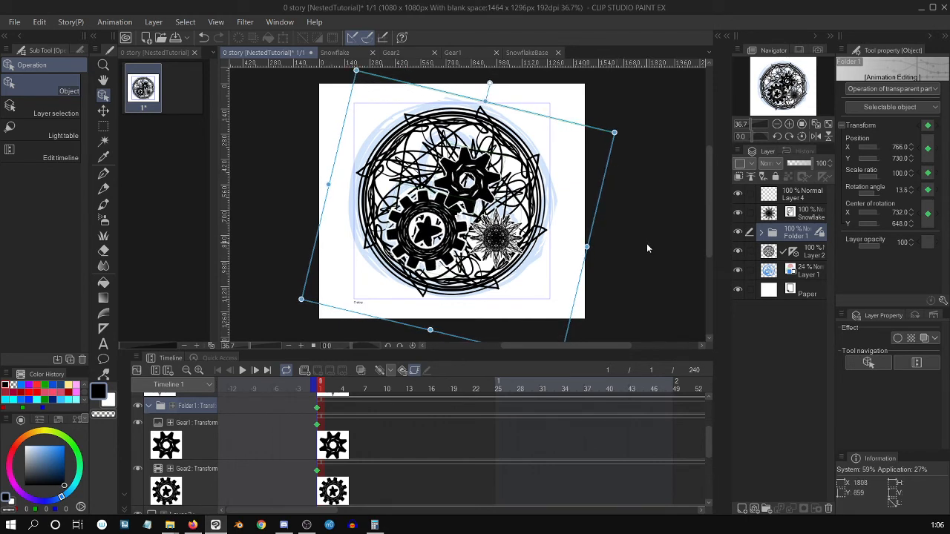
# Step: Import SnowflakeBase as a file object above the Snowflake layer
pyautogui.click(808, 217)
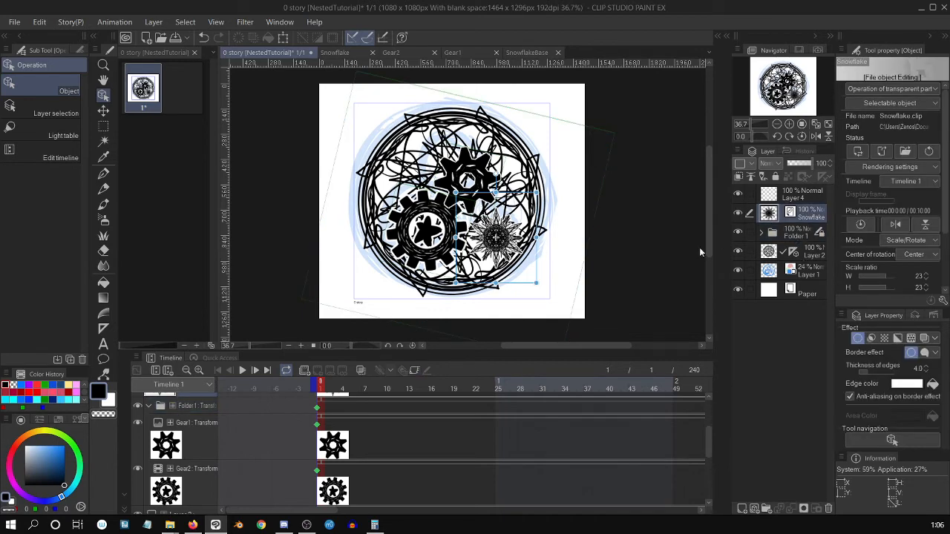
pyautogui.click(14, 22)
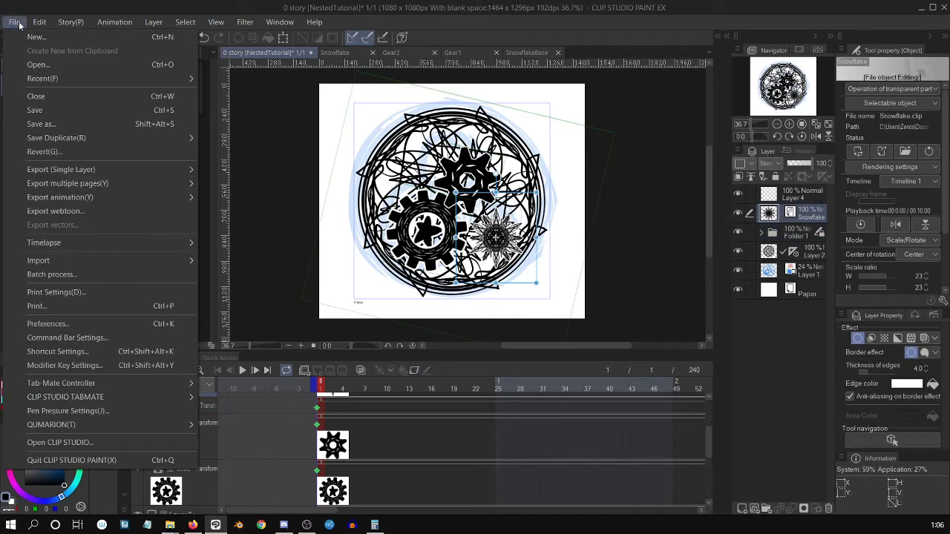
pyautogui.moveTo(151, 206)
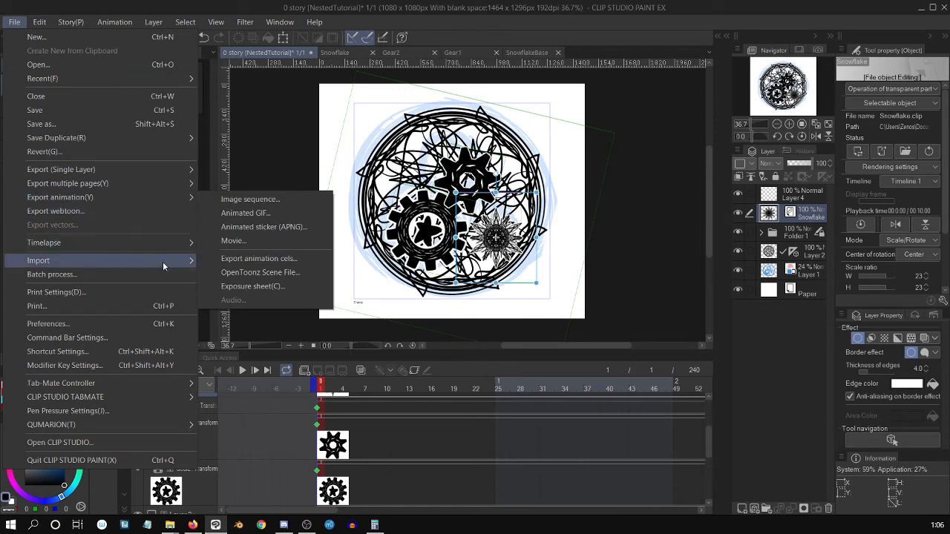
pyautogui.moveTo(166, 258)
pyautogui.click(340, 302)
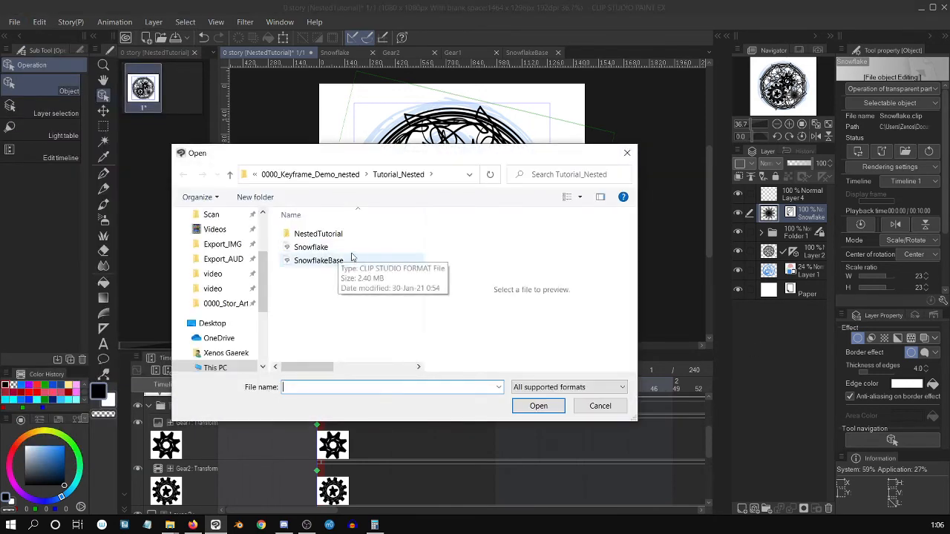
pyautogui.click(319, 261)
pyautogui.click(538, 406)
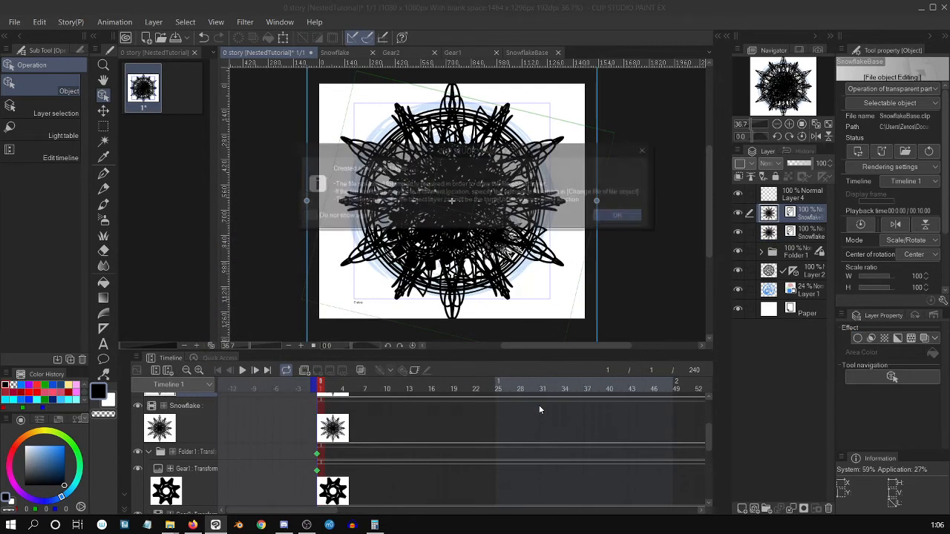
pyautogui.click(620, 216)
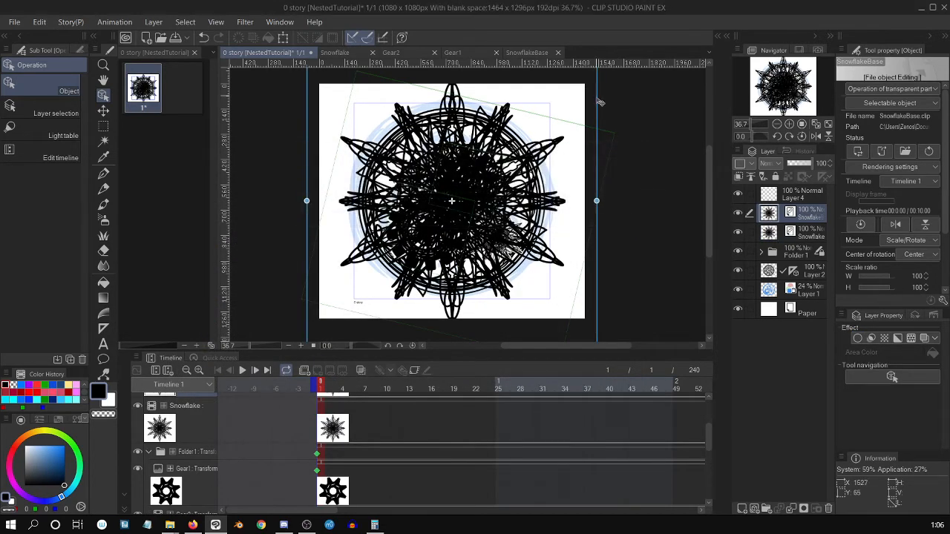
# Step: Scale the SnowflakeBase object to about 20 percent and place it in the circle's upper-left area, above the large gear
pyautogui.moveTo(580, 199); pyautogui.dragTo(444, 200)
pyautogui.moveTo(446, 161); pyautogui.dragTo(493, 138)
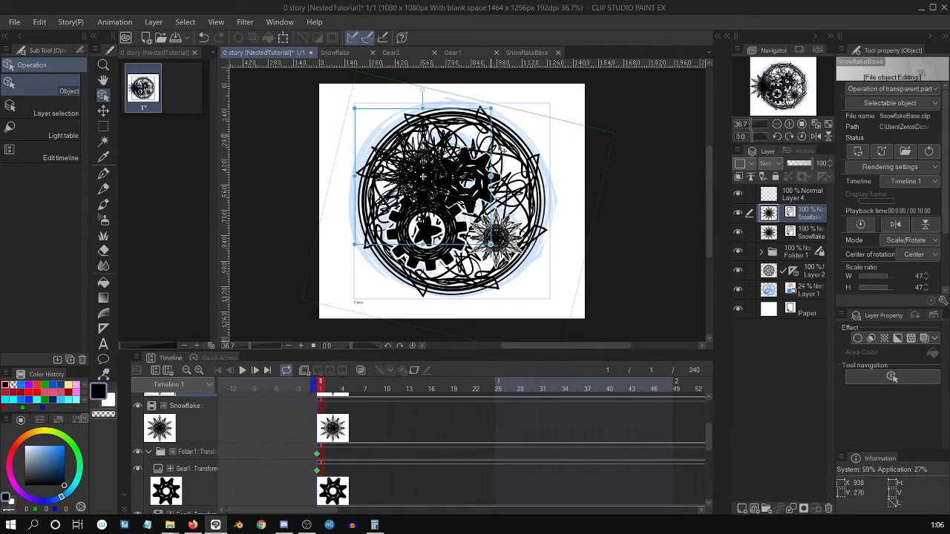
pyautogui.moveTo(492, 181); pyautogui.dragTo(443, 158)
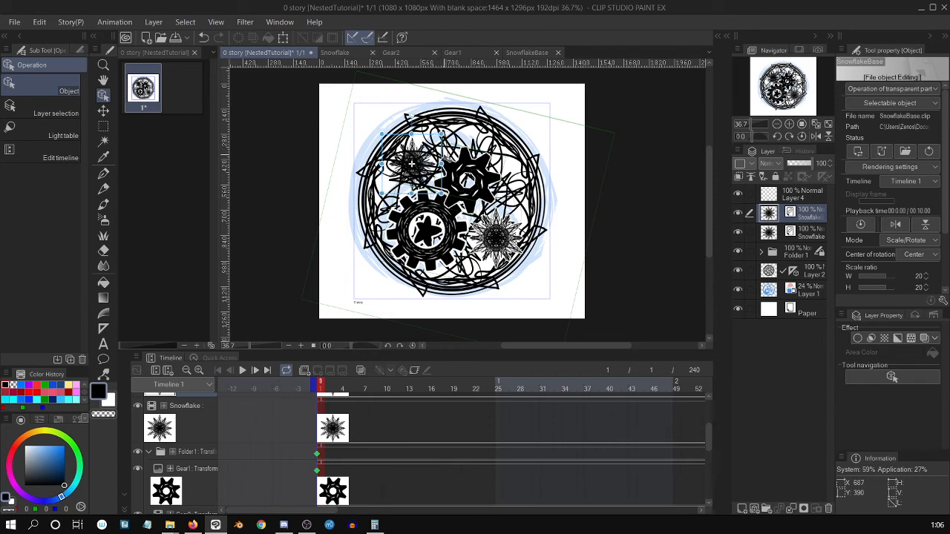
# Step: Give SnowflakeBase a white border effect with an edge thickness of 11.0 and shift it slightly to X 481.5, Y 456.0
pyautogui.click(859, 339)
pyautogui.hotkey('ctrl', '+')
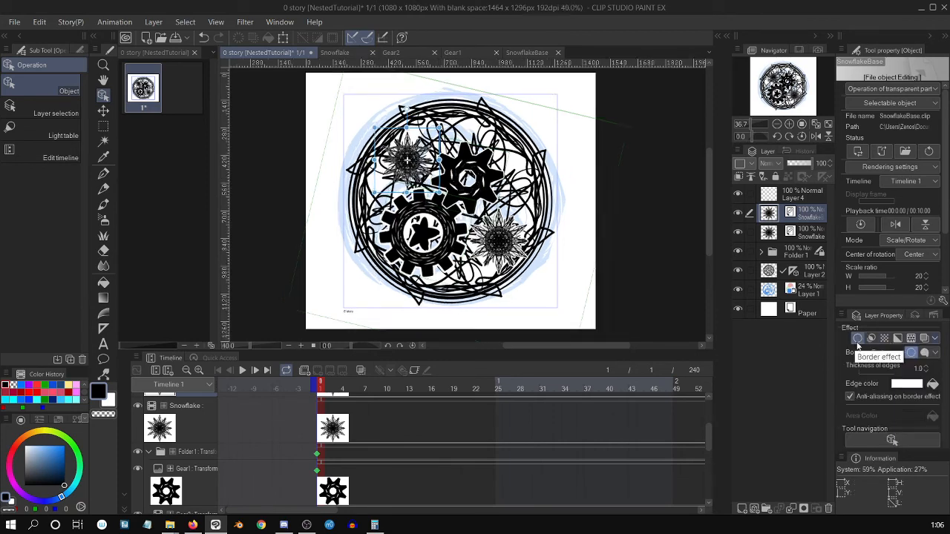
pyautogui.click(926, 366)
pyautogui.click(926, 367)
pyautogui.click(926, 367)
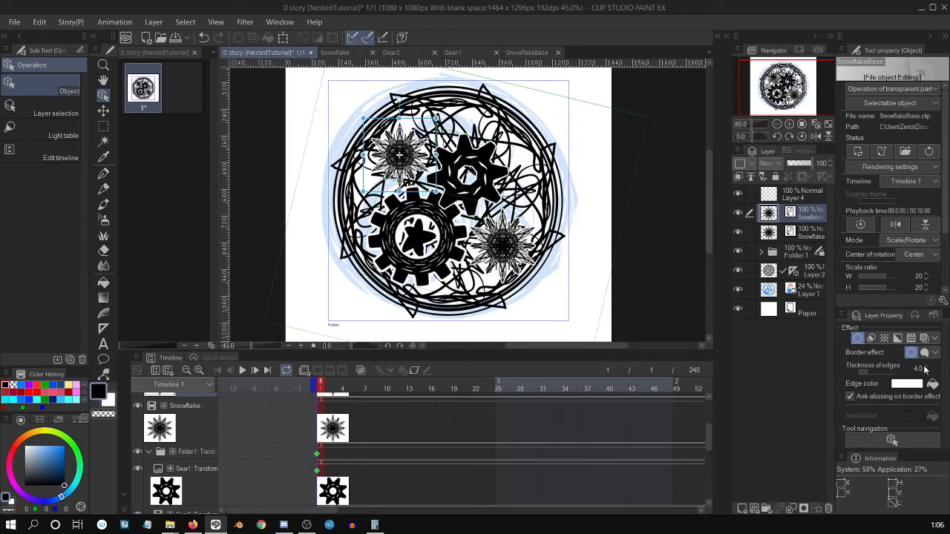
pyautogui.click(926, 367)
pyautogui.click(926, 366)
pyautogui.click(926, 366)
pyautogui.click(926, 367)
pyautogui.click(926, 367)
pyautogui.click(926, 366)
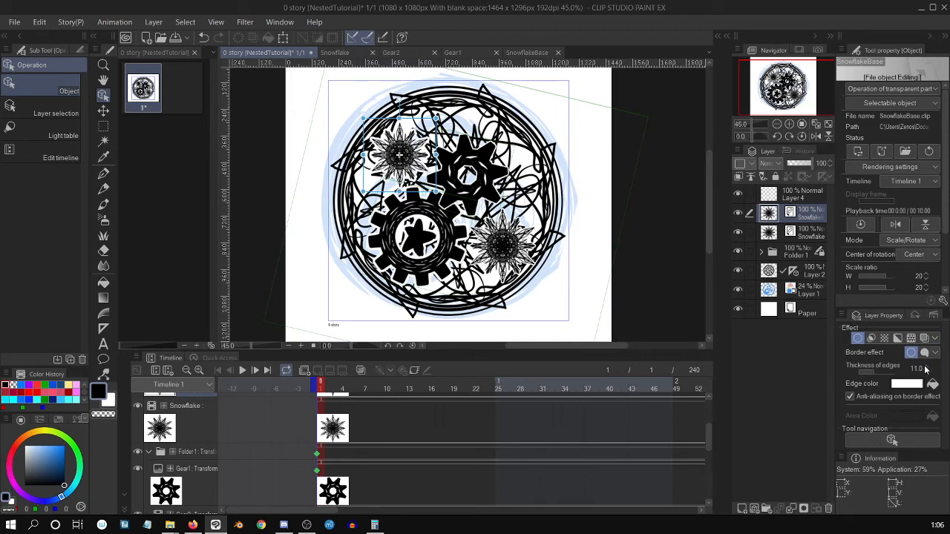
pyautogui.click(925, 367)
pyautogui.moveTo(436, 140); pyautogui.dragTo(430, 143)
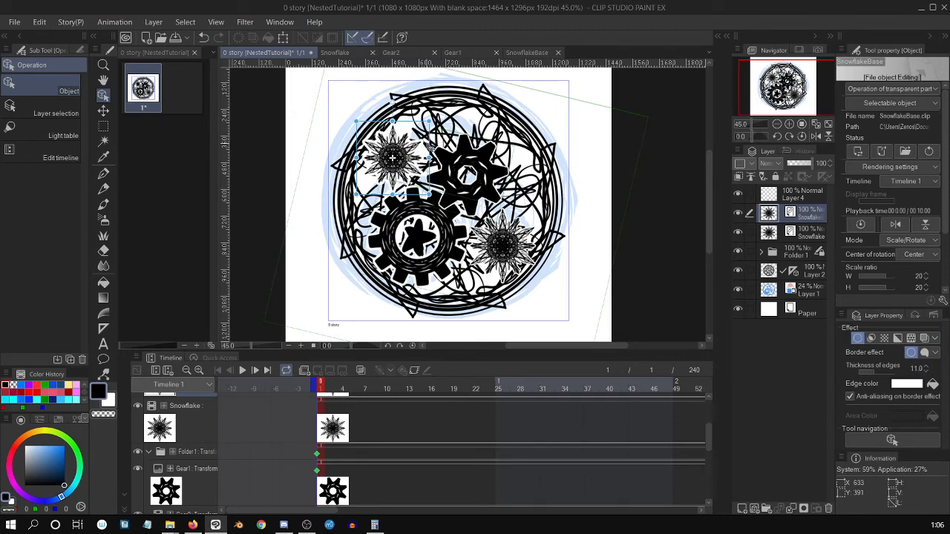
# Step: Enable keyframes on the SnowflakeBase layer and add a linear keyframe at frame 1
pyautogui.click(414, 371)
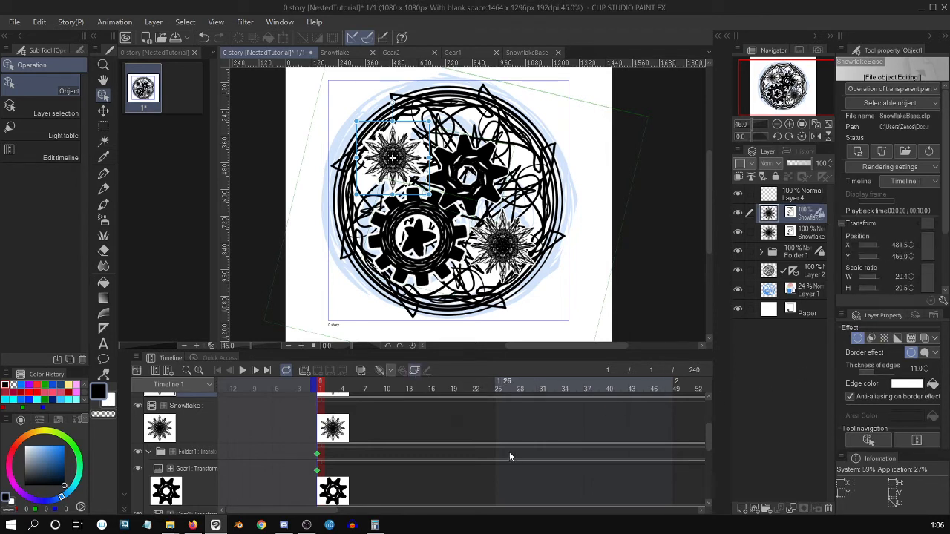
pyautogui.moveTo(710, 436); pyautogui.dragTo(709, 410)
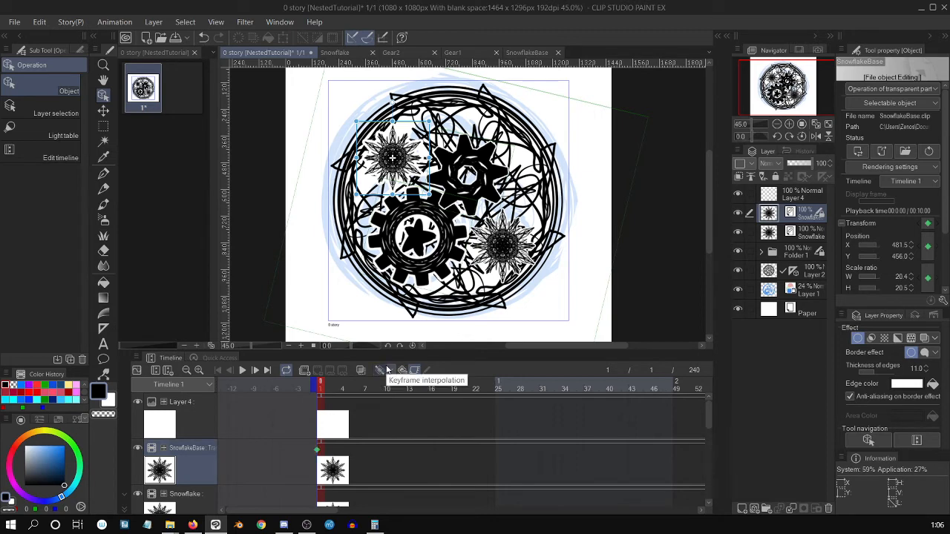
pyautogui.click(381, 371)
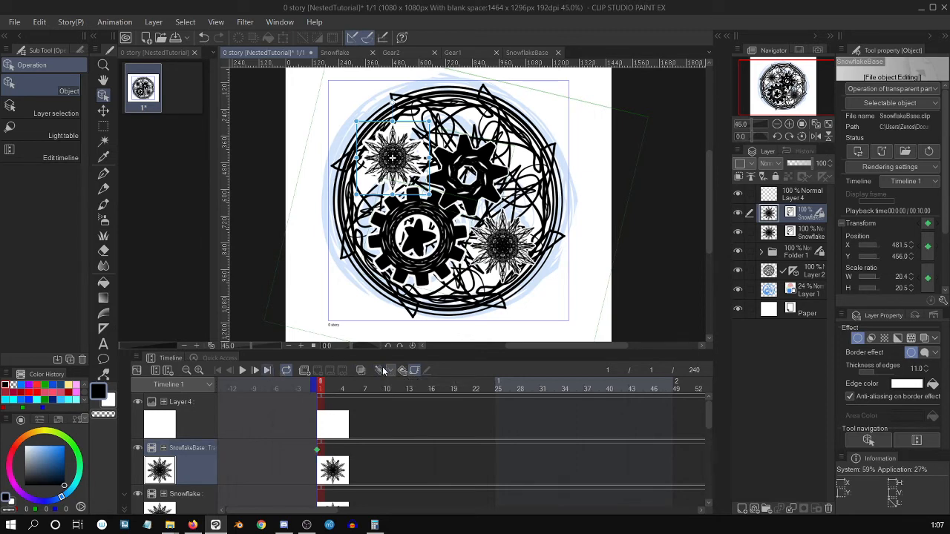
# Step: Keyframe SnowflakeBase at frame 240 with a rotation angle of 720 degrees
pyautogui.press('End')
pyautogui.click(380, 369)
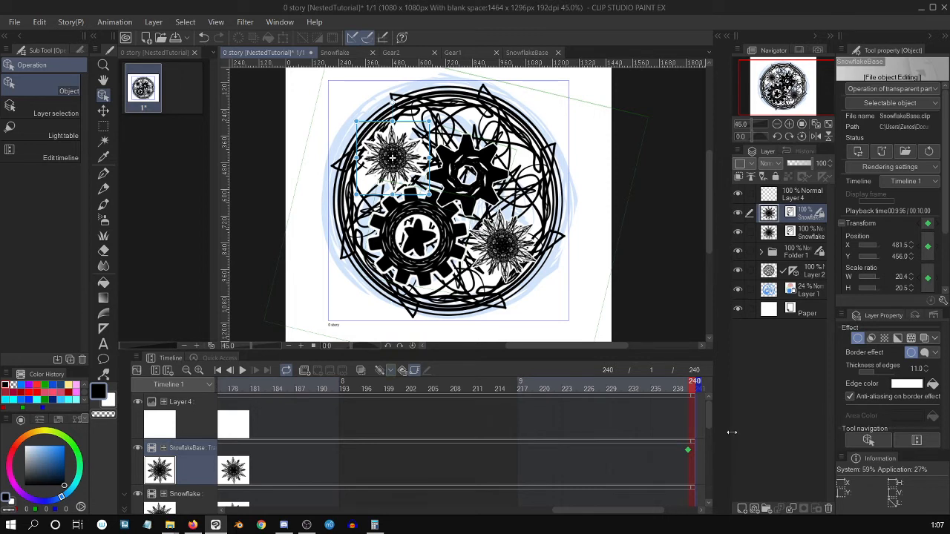
pyautogui.moveTo(941, 199); pyautogui.dragTo(944, 255)
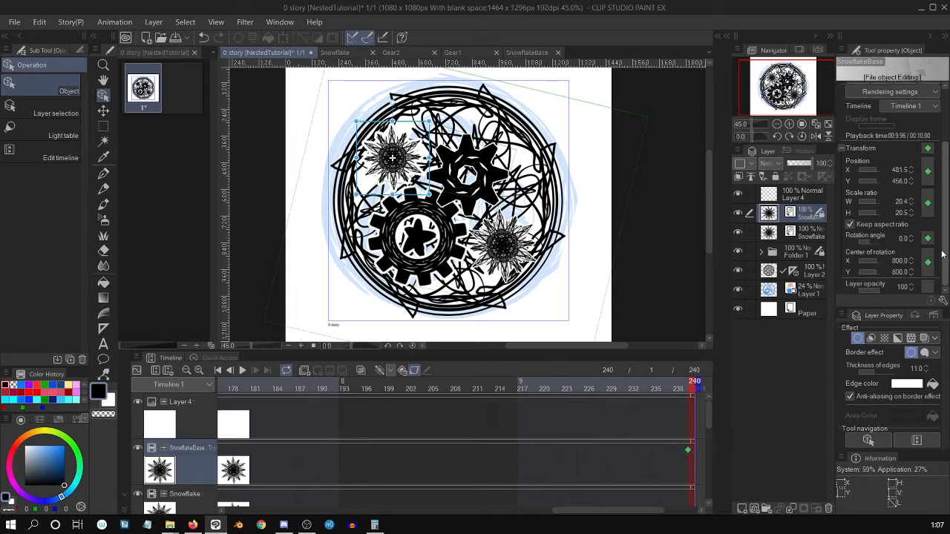
pyautogui.click(905, 238)
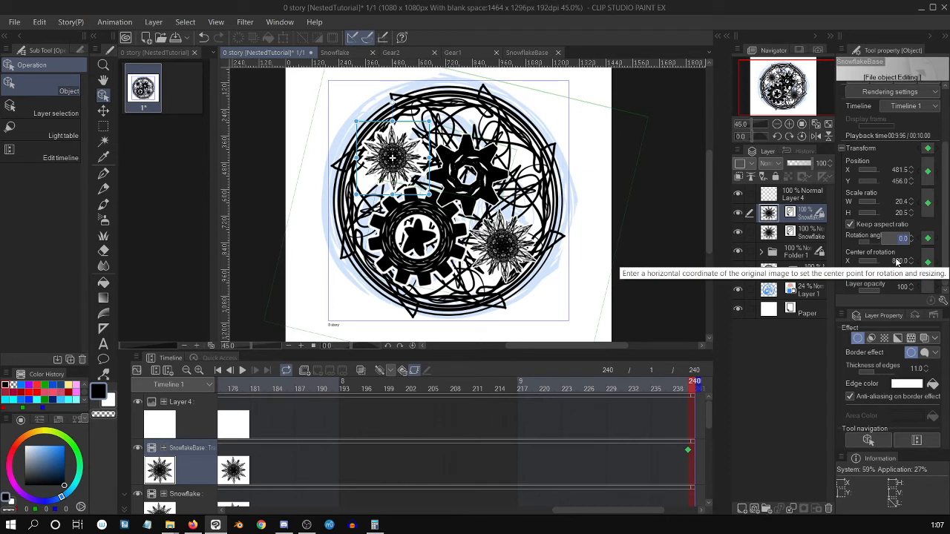
pyautogui.write('4')
pyautogui.write('720')
pyautogui.press('Return')
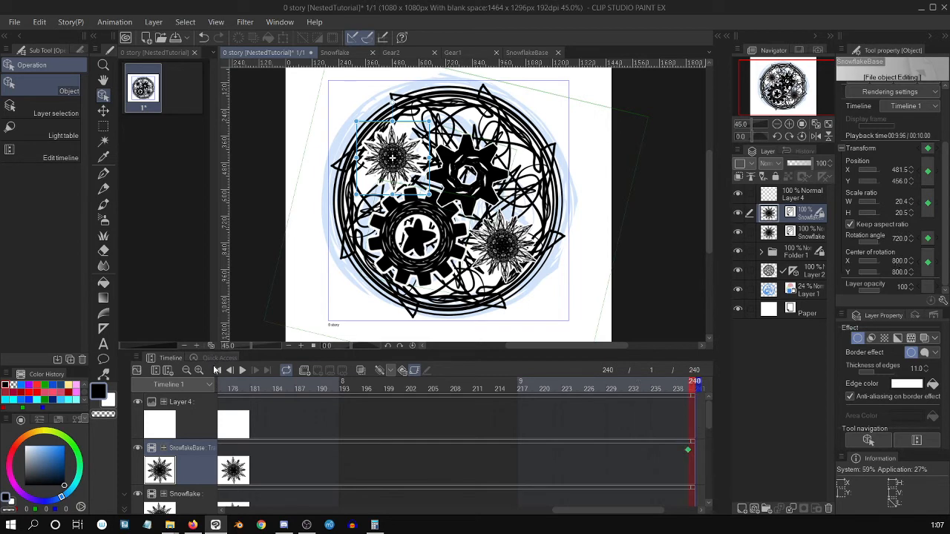
# Step: Choose smooth interpolation for new keyframes, and check SnowflakeBase's transform keys at frames 1 and 240
pyautogui.click(228, 388)
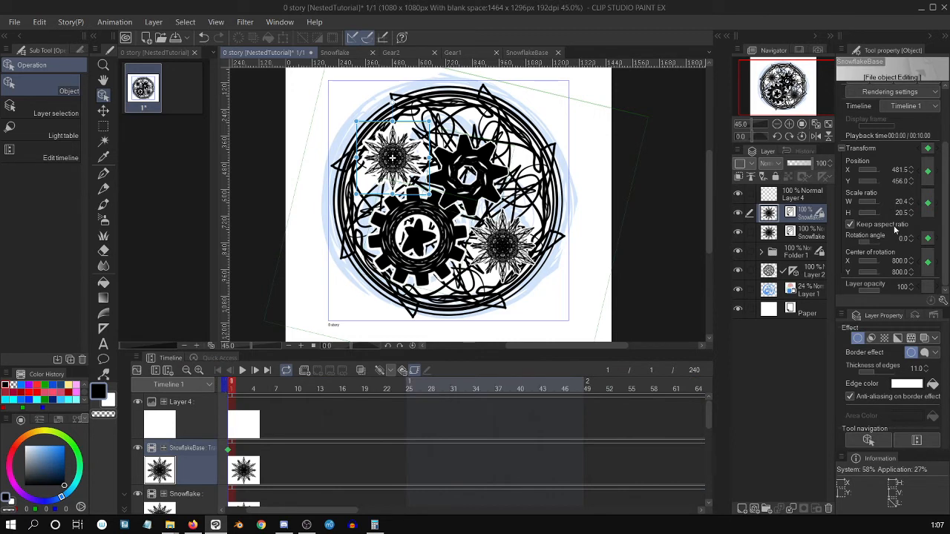
pyautogui.click(405, 371)
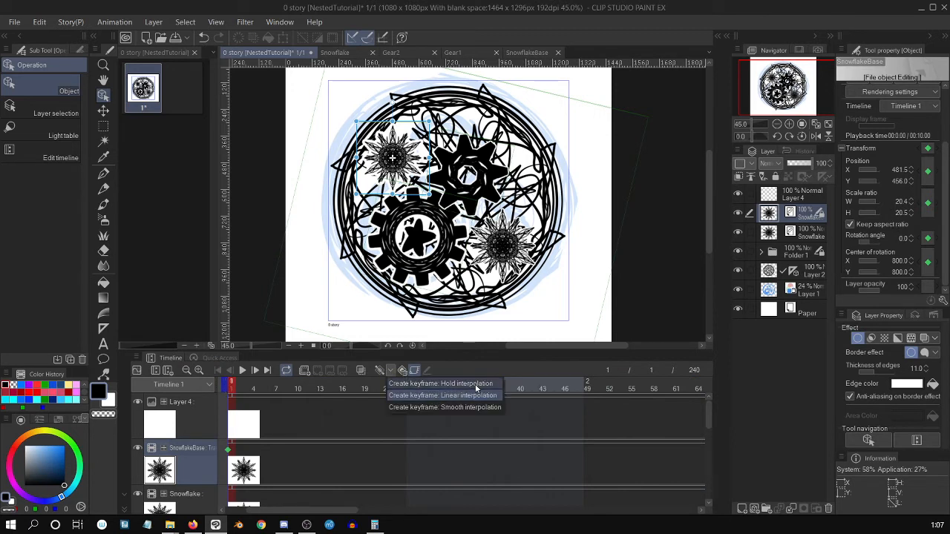
pyautogui.click(475, 384)
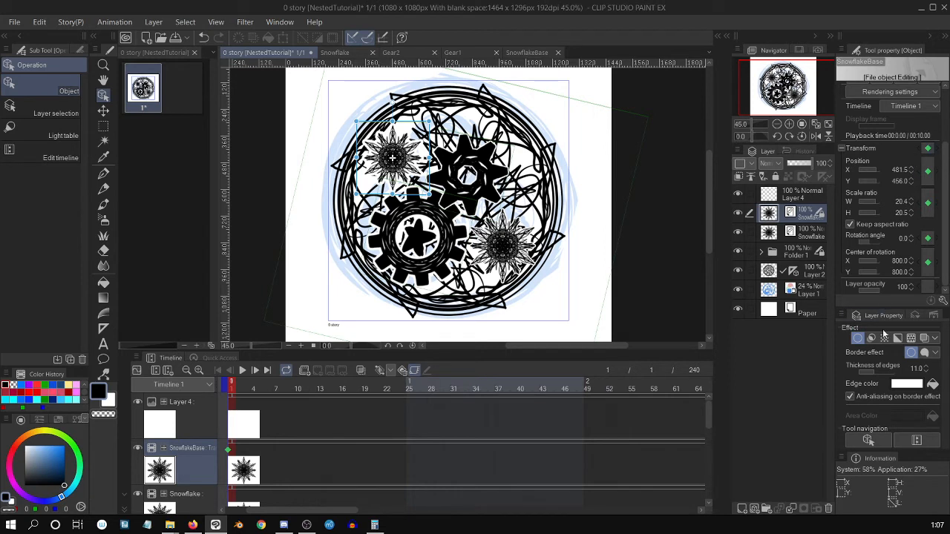
pyautogui.click(928, 202)
pyautogui.click(268, 369)
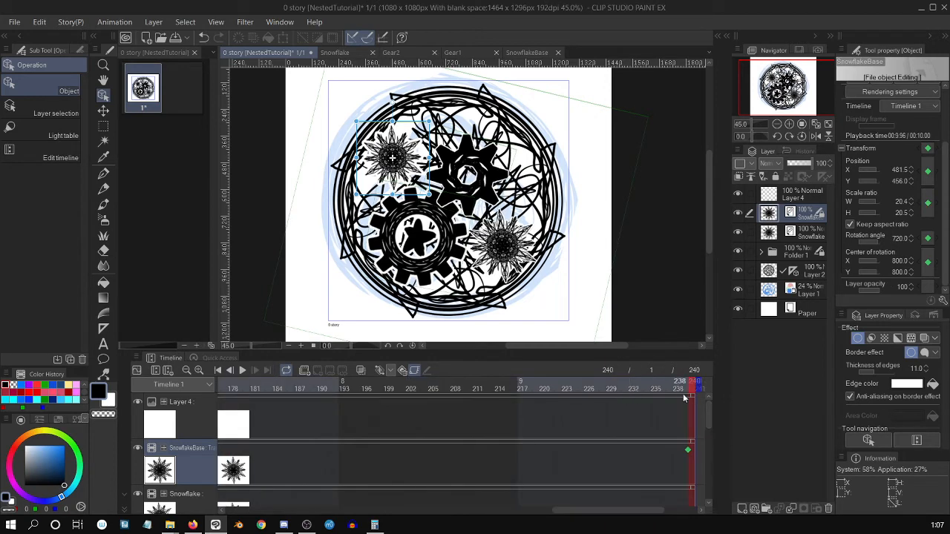
pyautogui.click(924, 213)
pyautogui.click(924, 211)
# Step: Add smooth-interpolation keyframes to SnowflakeBase at frames 121, 61 and 181
pyautogui.moveTo(632, 512); pyautogui.dragTo(489, 510)
pyautogui.click(422, 388)
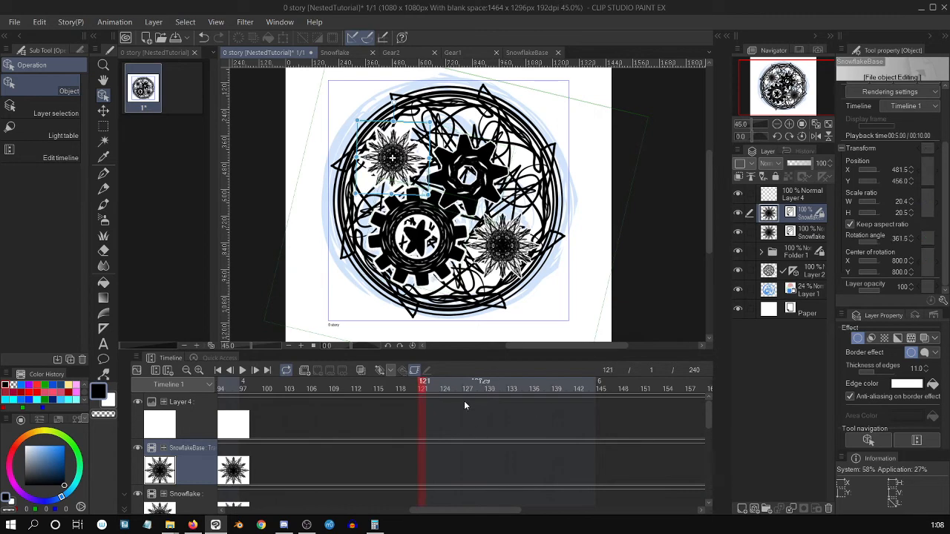
pyautogui.click(380, 371)
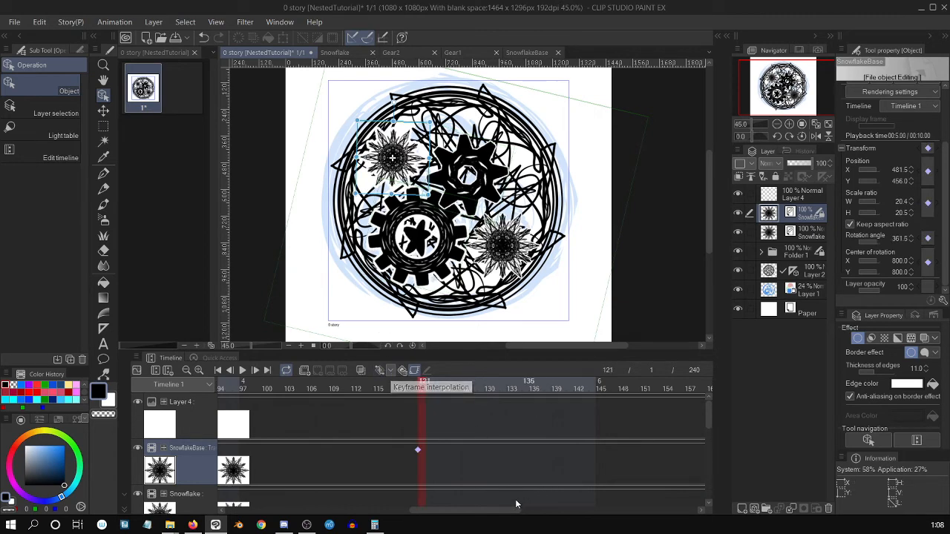
pyautogui.moveTo(499, 512); pyautogui.dragTo(416, 512)
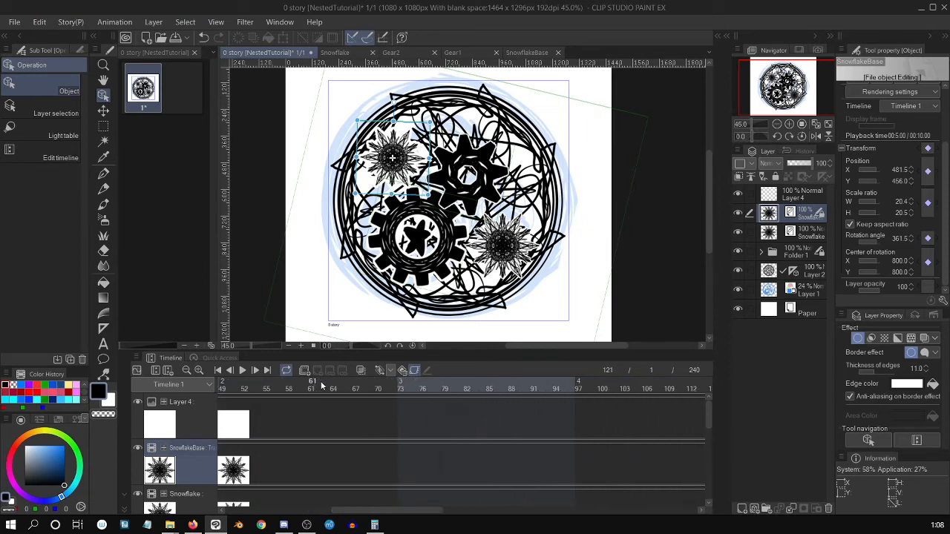
pyautogui.click(381, 371)
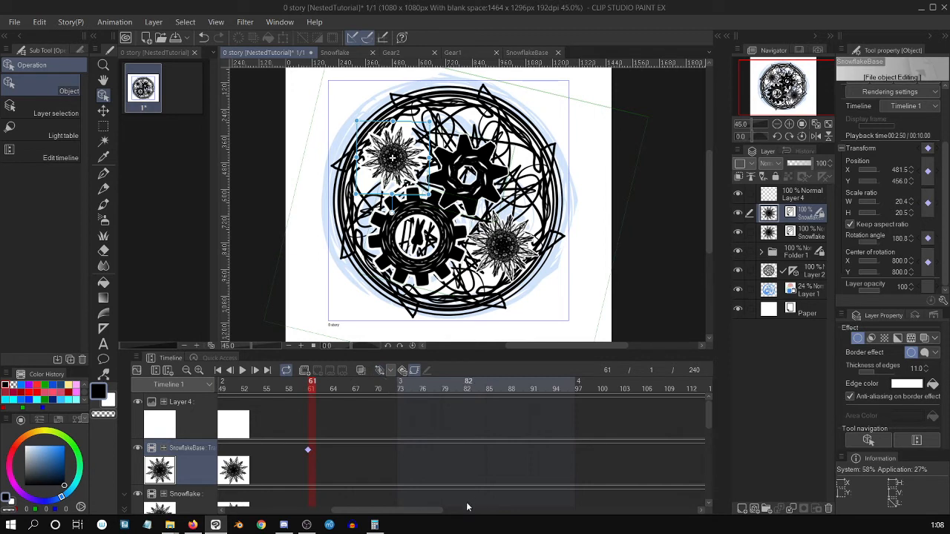
pyautogui.moveTo(434, 517); pyautogui.dragTo(600, 513)
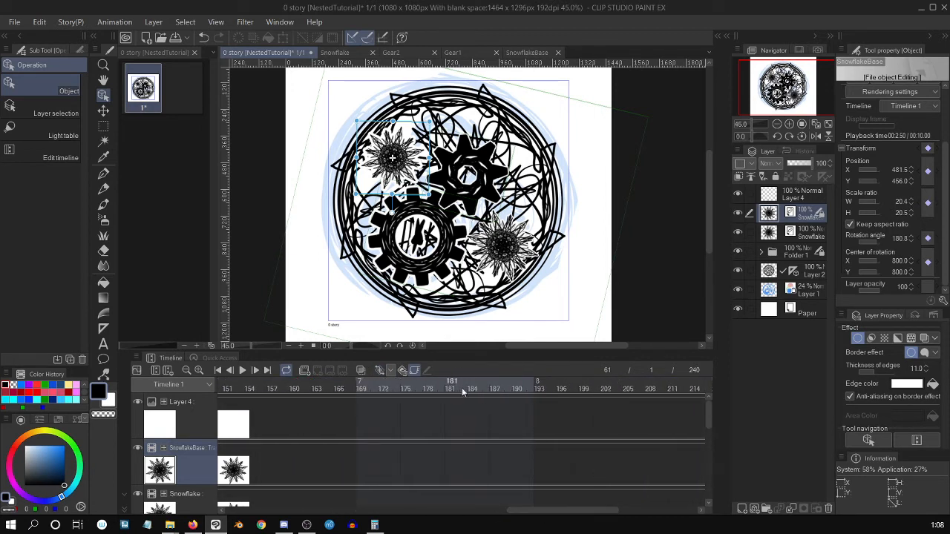
pyautogui.click(462, 391)
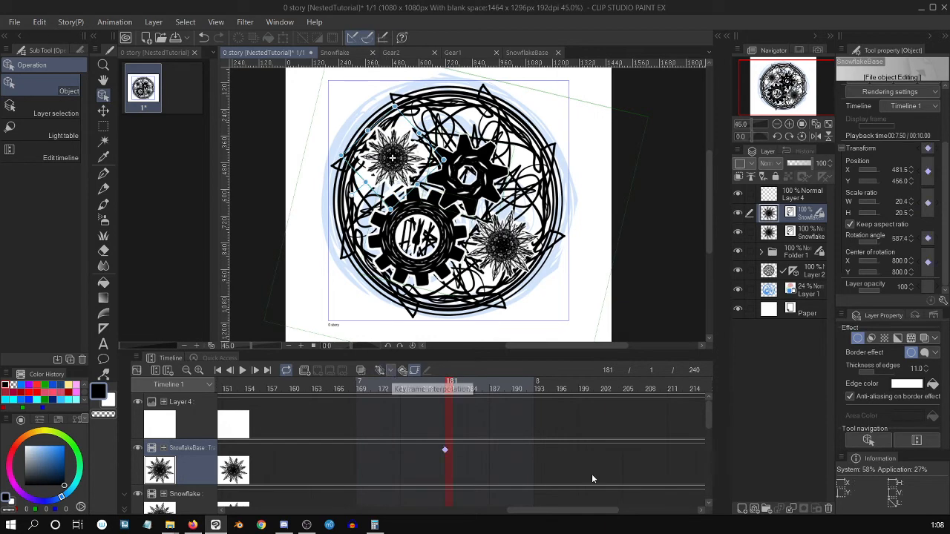
# Step: Turn off Keep aspect ratio and set SnowflakeBase's horizontal scale ratio to -20.4 at the frame 61 keyframe
pyautogui.moveTo(613, 511); pyautogui.dragTo(398, 500)
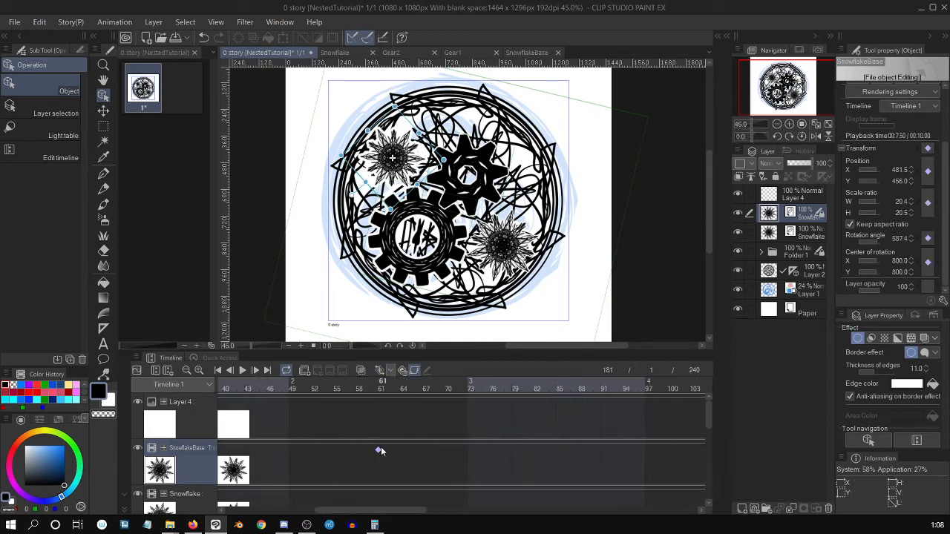
pyautogui.click(386, 454)
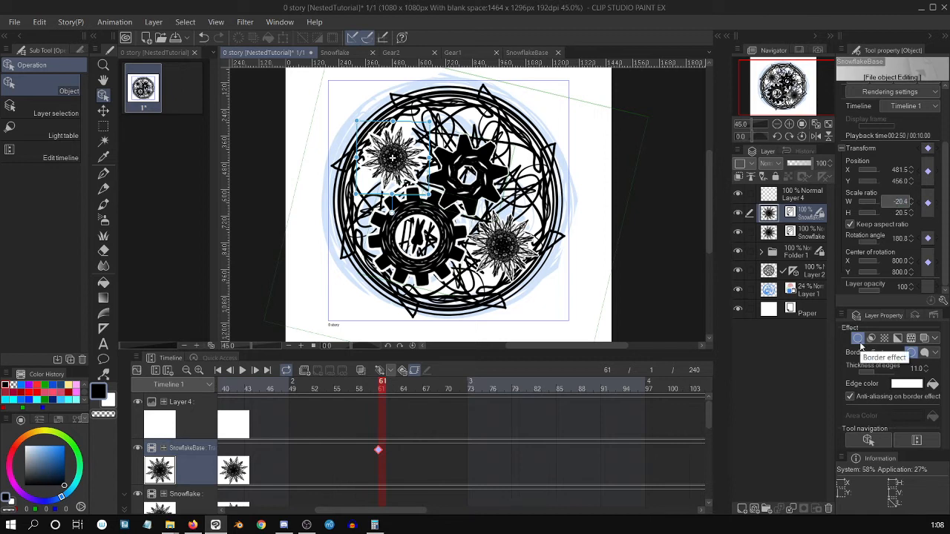
pyautogui.press('Return')
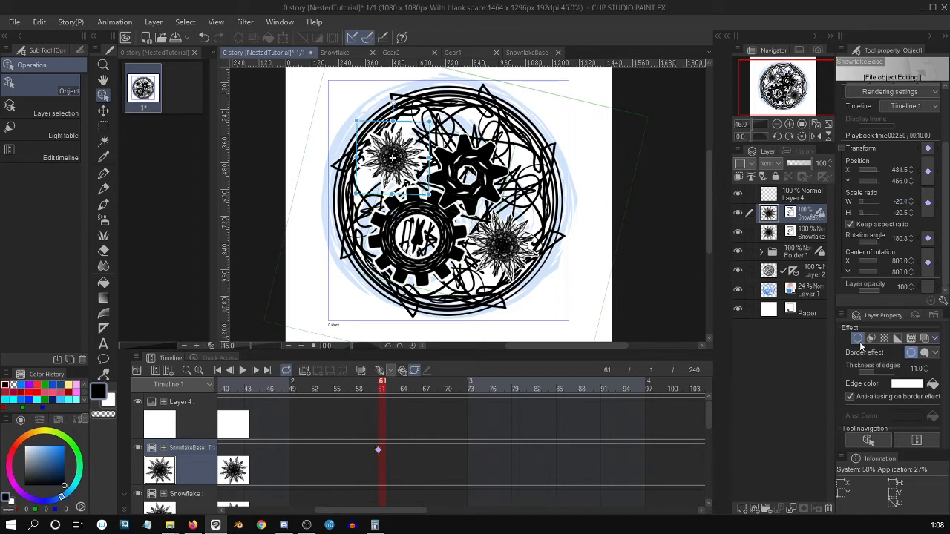
pyautogui.hotkey('ctrl', 'z')
pyautogui.click(850, 224)
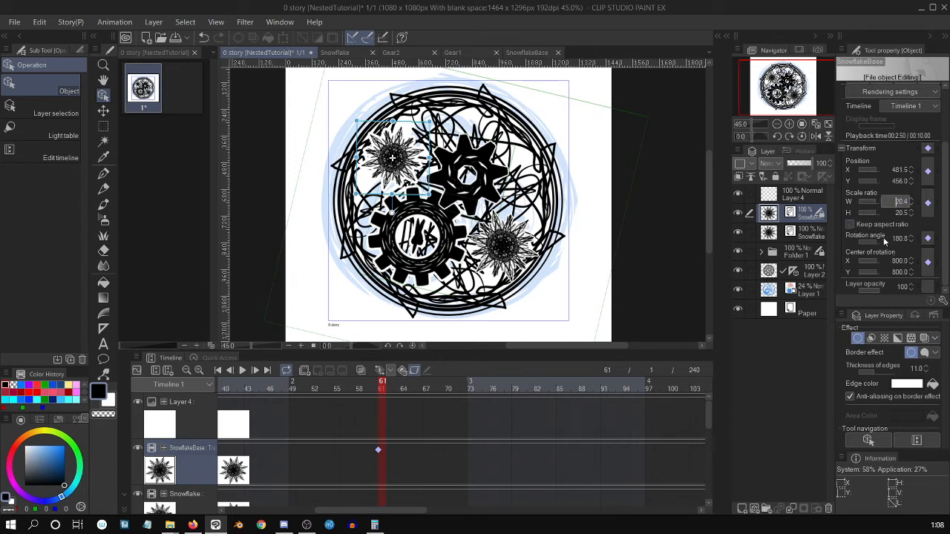
pyautogui.press('Return')
# Step: Set SnowflakeBase's horizontal scale ratio to -20.4 at the frame 181 keyframe
pyautogui.moveTo(420, 510); pyautogui.dragTo(623, 512)
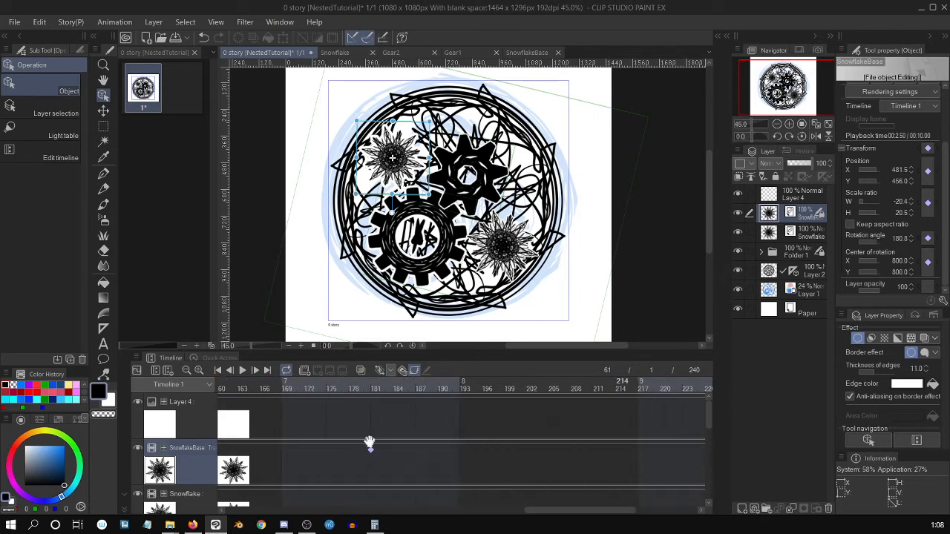
pyautogui.click(379, 454)
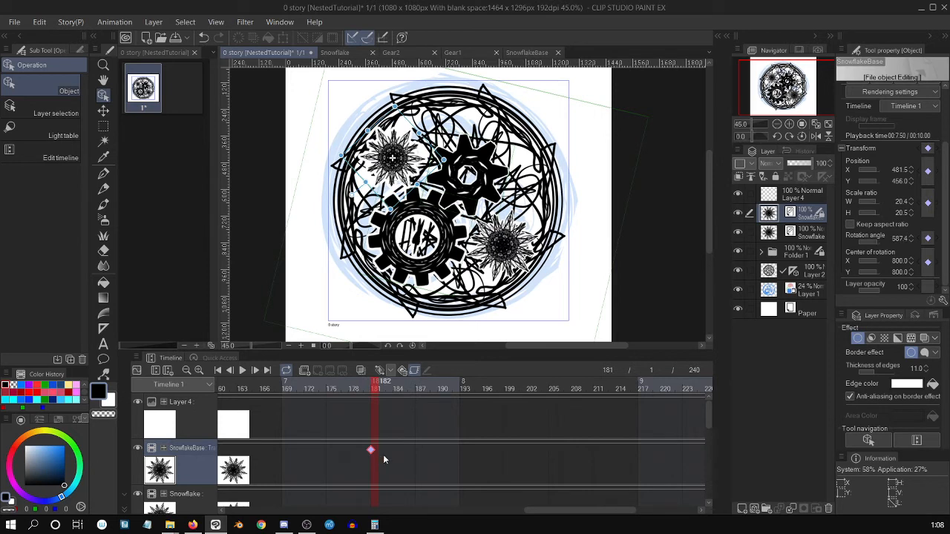
pyautogui.click(904, 203)
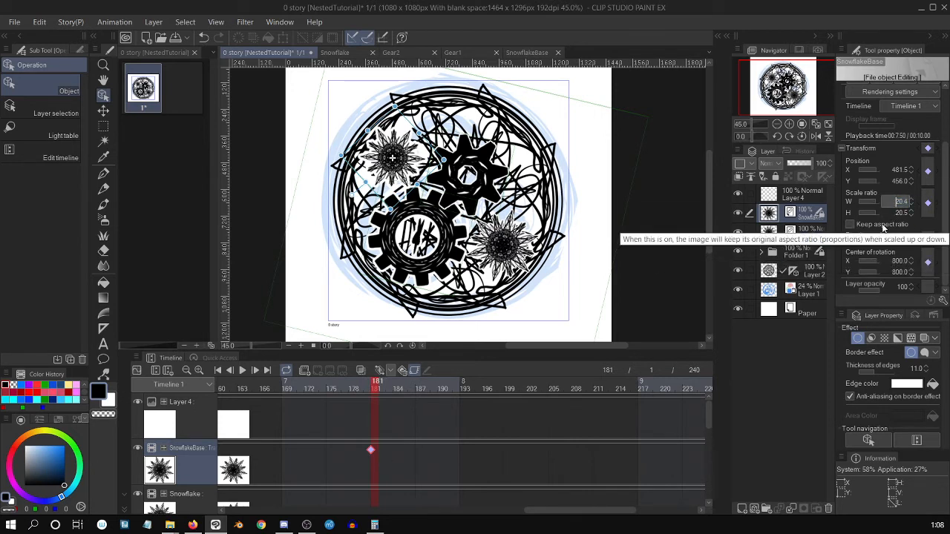
pyautogui.press('Return')
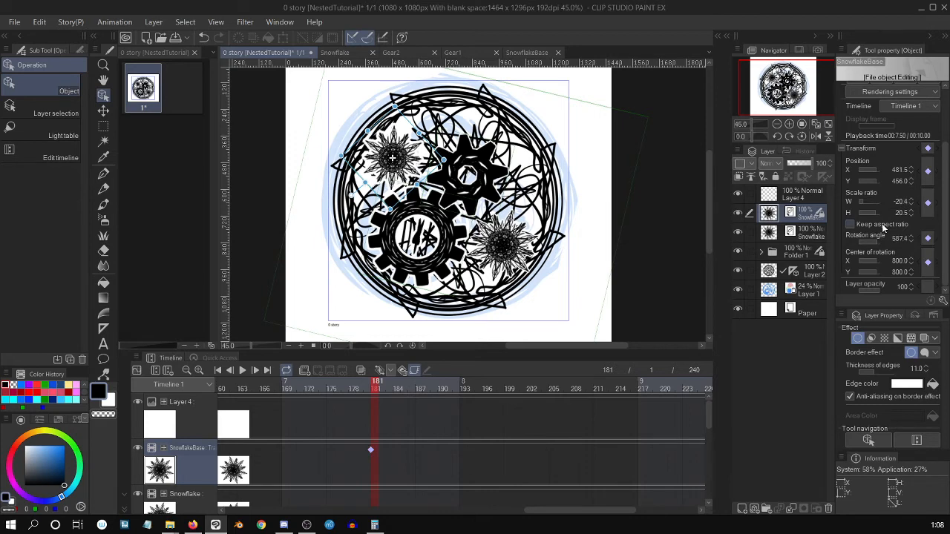
# Step: Play the animation from the first frame to check SnowflakeBase's flipping motion, and stop near the end
pyautogui.click(217, 370)
pyautogui.click(243, 371)
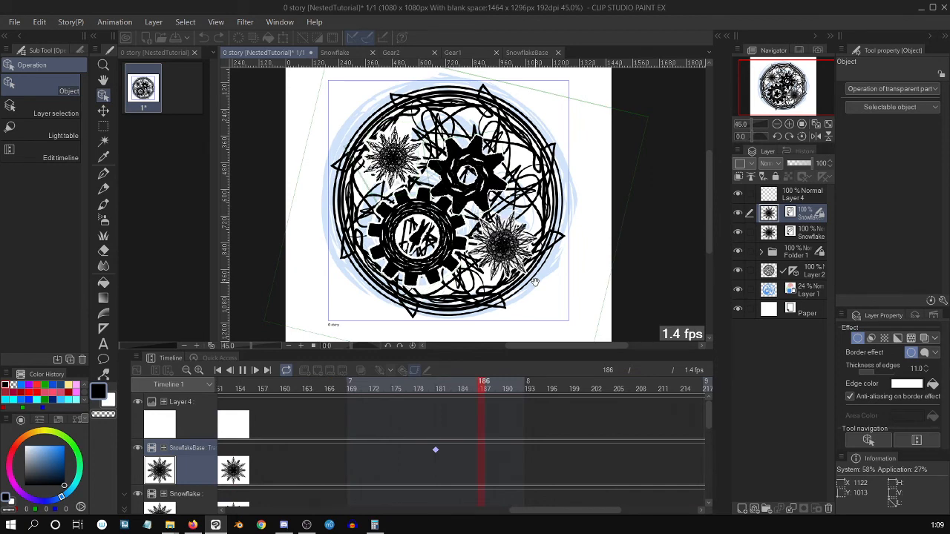
pyautogui.click(250, 369)
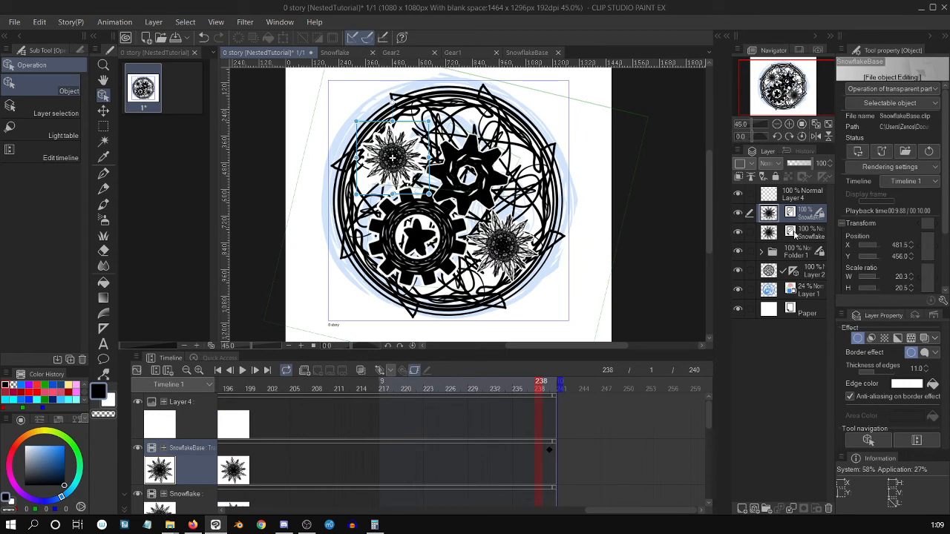
# Step: Set the Snowflake layer's border thickness to 7.0 and shrink the snowflake to a scale ratio of about 21
pyautogui.click(798, 235)
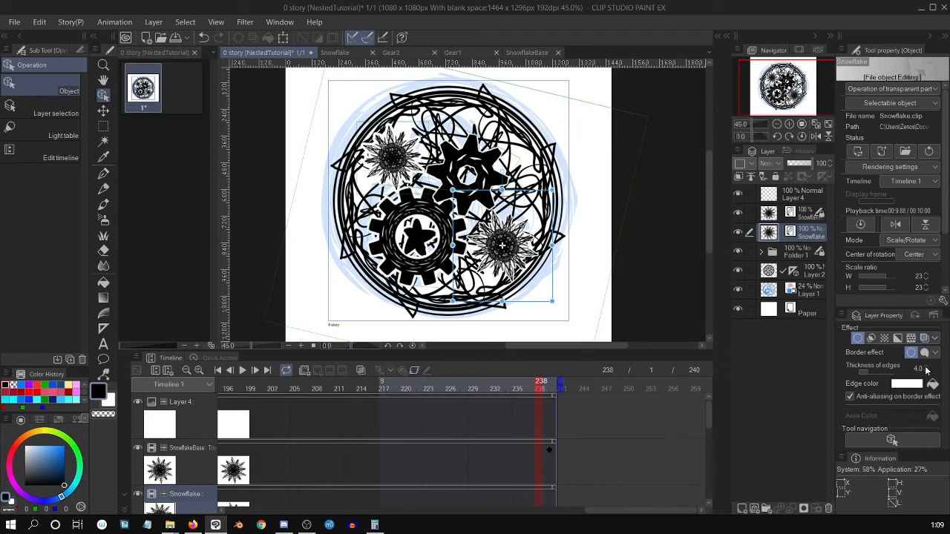
pyautogui.click(925, 368)
pyautogui.click(925, 368)
pyautogui.moveTo(554, 225); pyautogui.dragTo(549, 218)
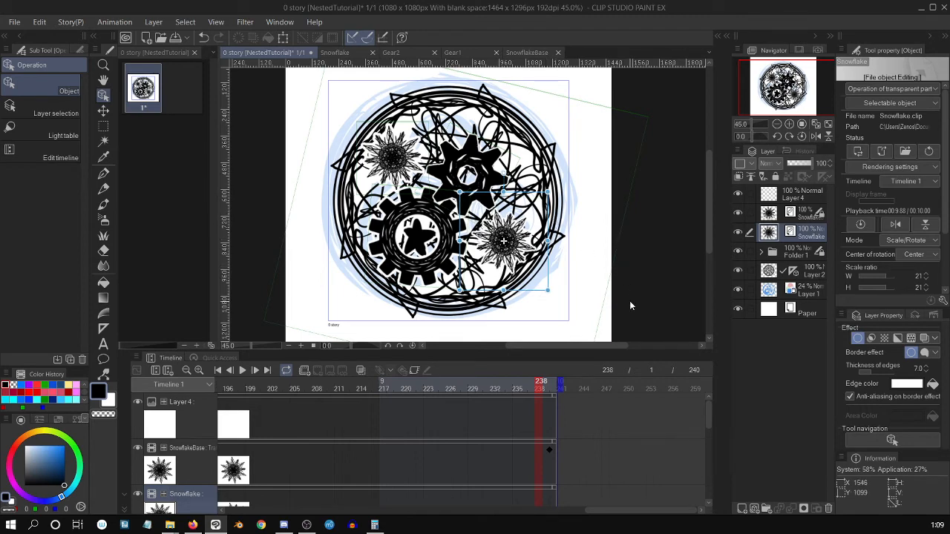
# Step: Hide Layer 4 and the blue sketch on Layer 1, and scrub the timeline to frame 229
pyautogui.click(795, 195)
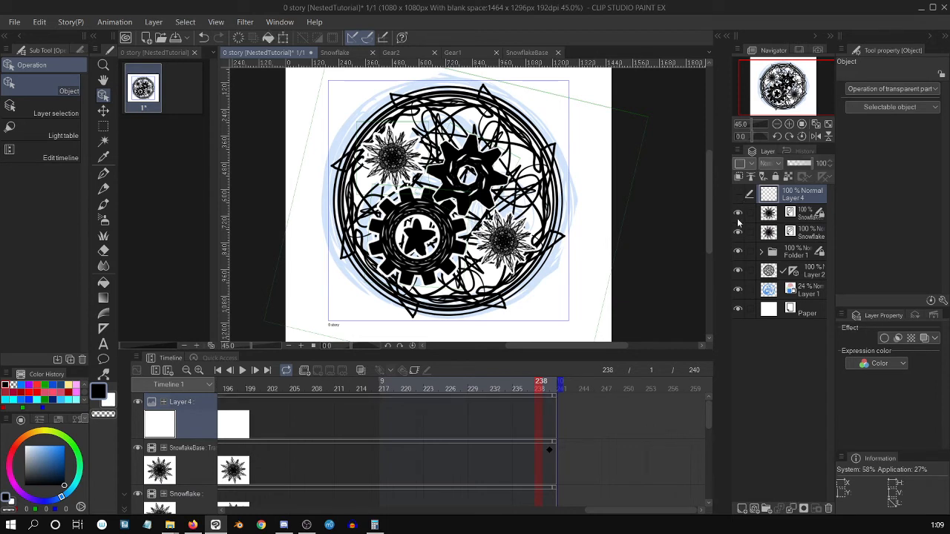
pyautogui.click(738, 290)
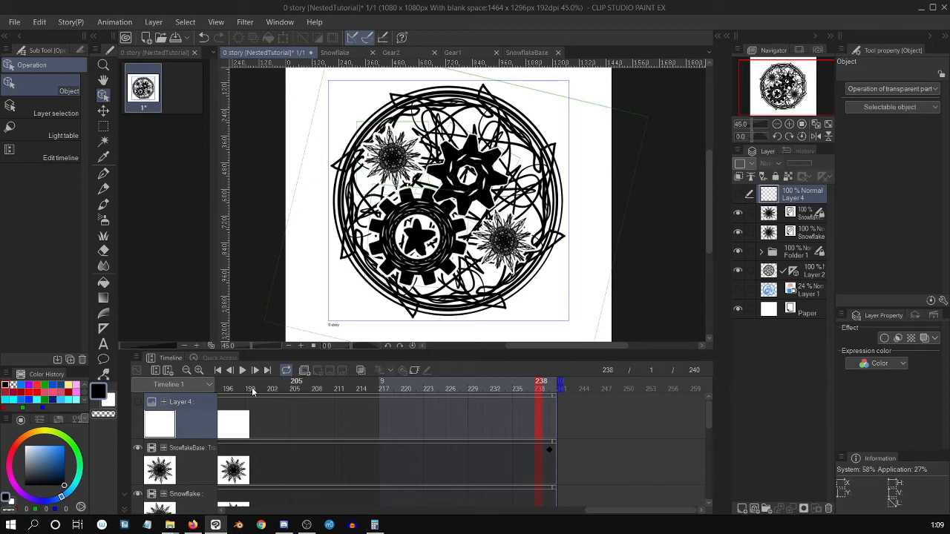
pyautogui.moveTo(253, 389); pyautogui.dragTo(473, 404)
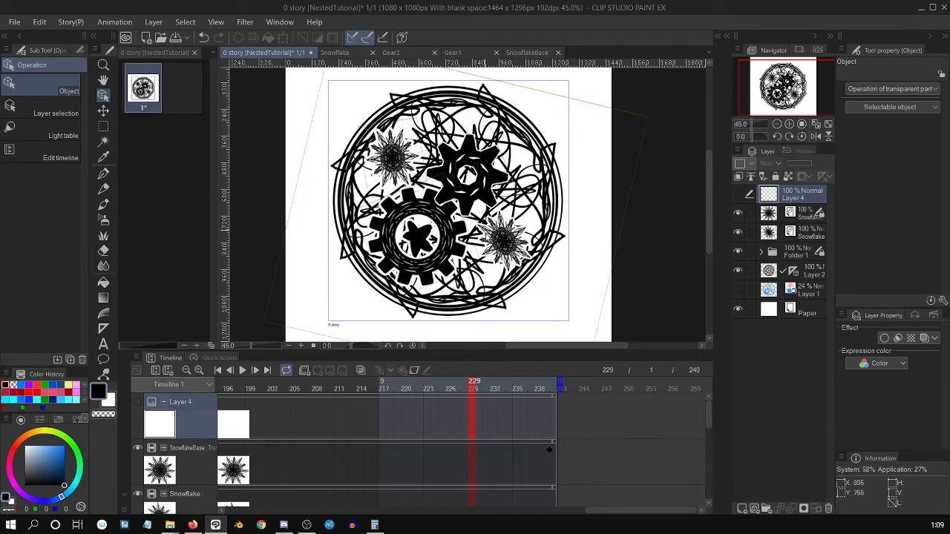
# Step: Add a 2D camera folder to the animation
pyautogui.scroll(4, 532, 278)
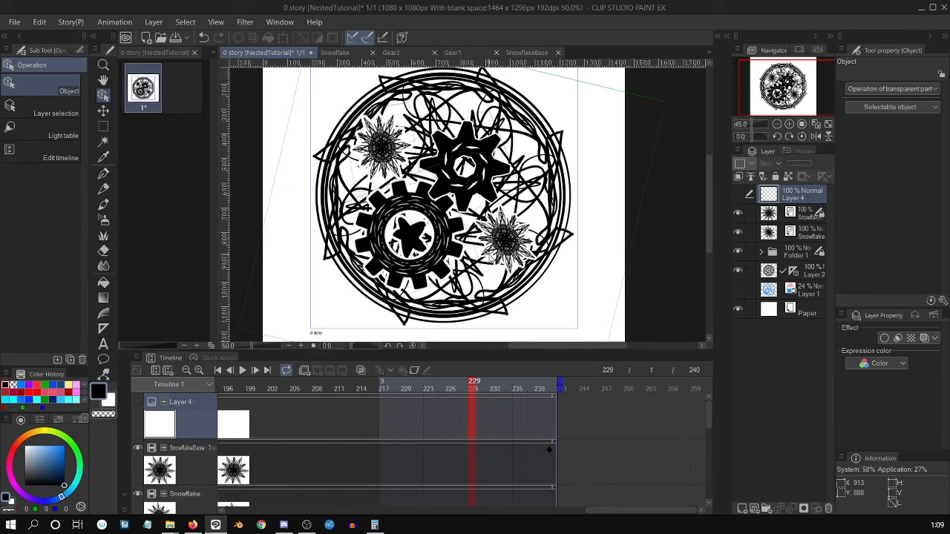
pyautogui.scroll(-1, 377, 305)
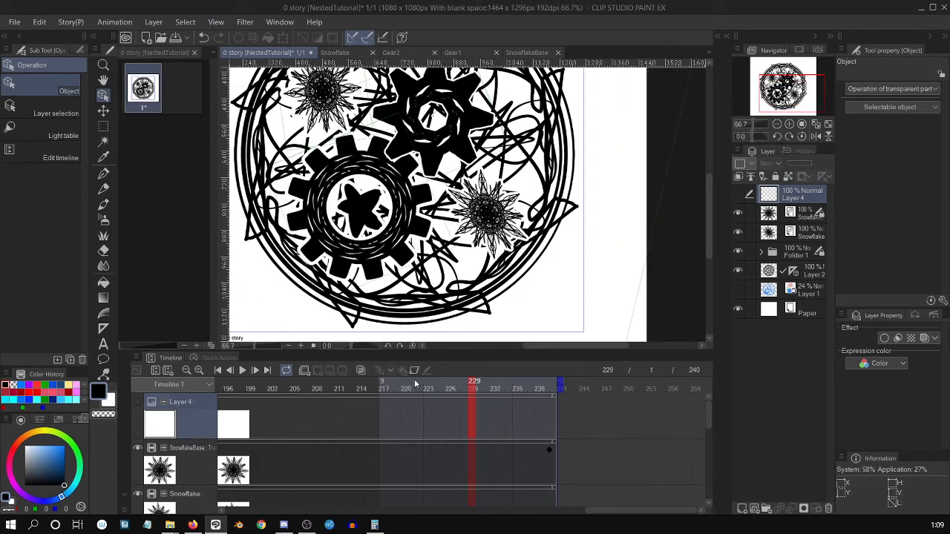
pyautogui.moveTo(709, 223); pyautogui.dragTo(708, 212)
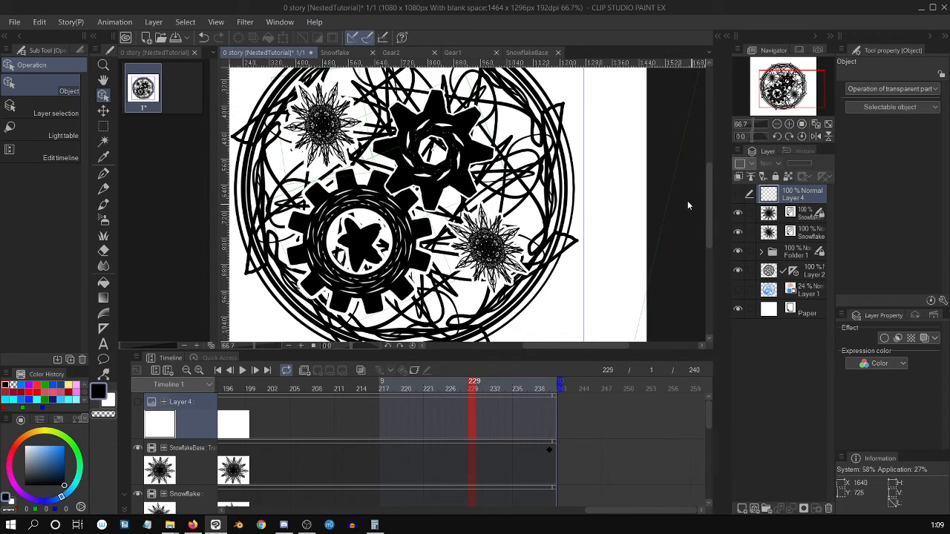
pyautogui.click(113, 23)
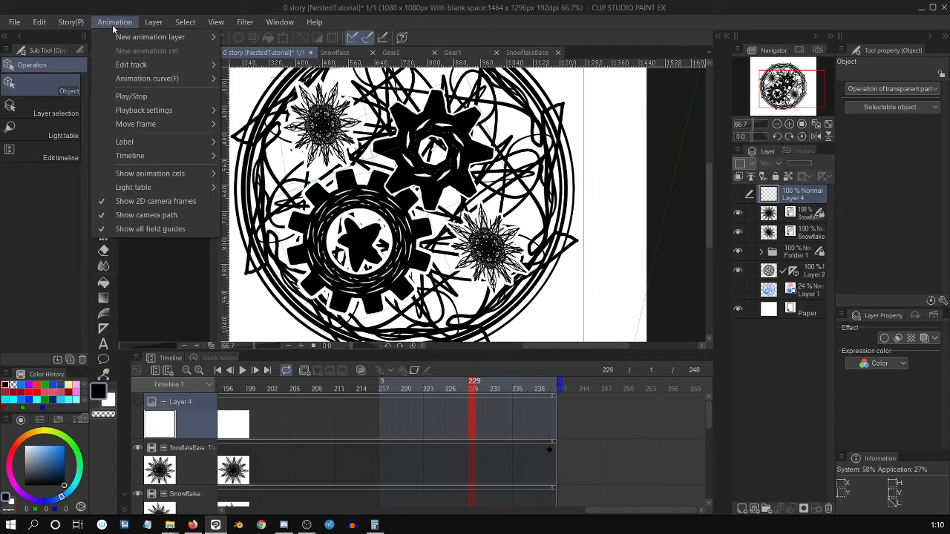
pyautogui.moveTo(127, 36)
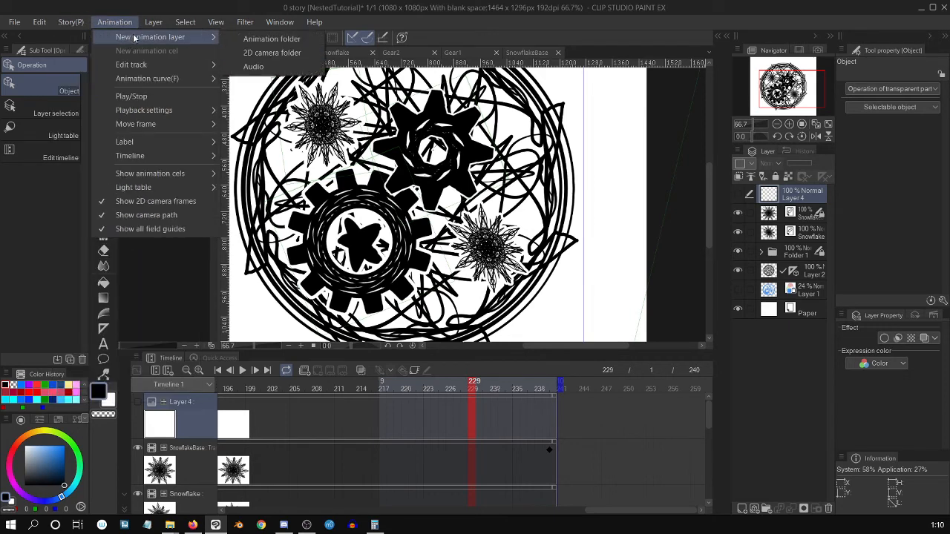
pyautogui.click(307, 55)
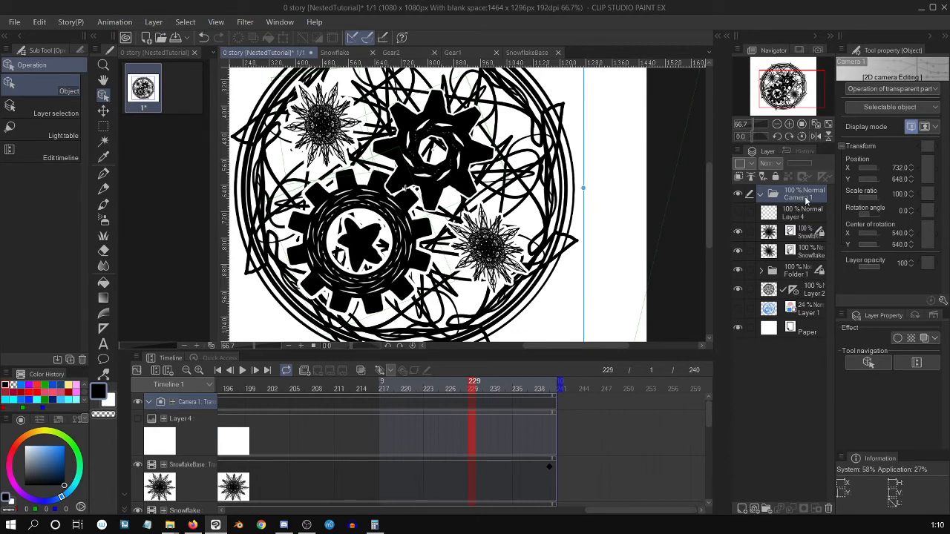
# Step: Move SnowflakeBase, Snowflake, Folder 1 and Layer 2 into the Camera 1 folder, and preview the animation
pyautogui.click(806, 231)
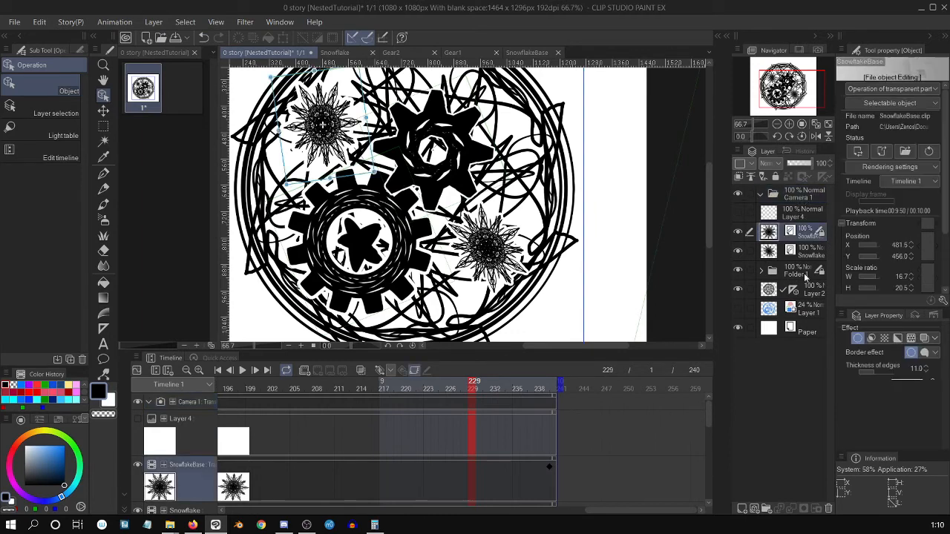
pyautogui.keyDown('shift'); pyautogui.click(774, 292); pyautogui.keyUp('shift')
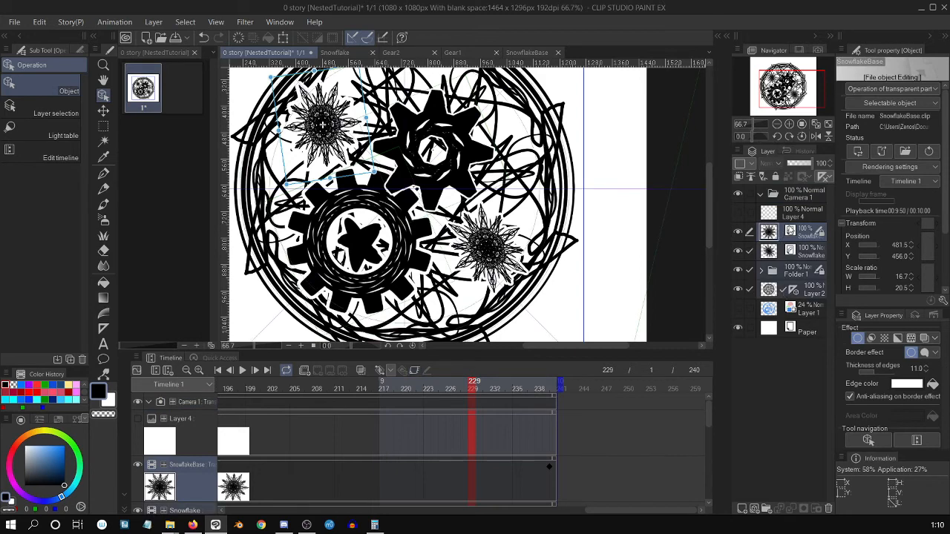
pyautogui.moveTo(775, 234); pyautogui.dragTo(779, 199)
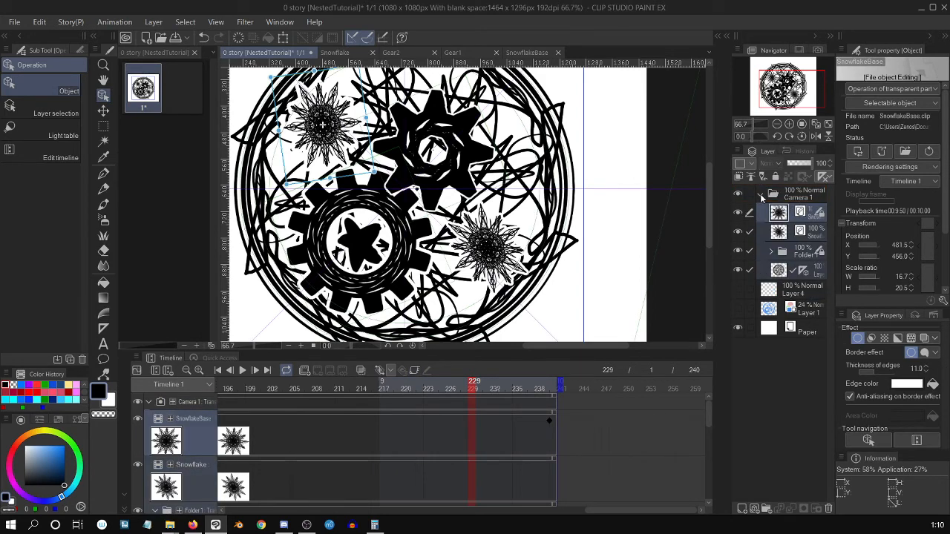
pyautogui.click(761, 194)
pyautogui.hotkey('ctrl', '-')
pyautogui.hotkey('ctrl', '-')
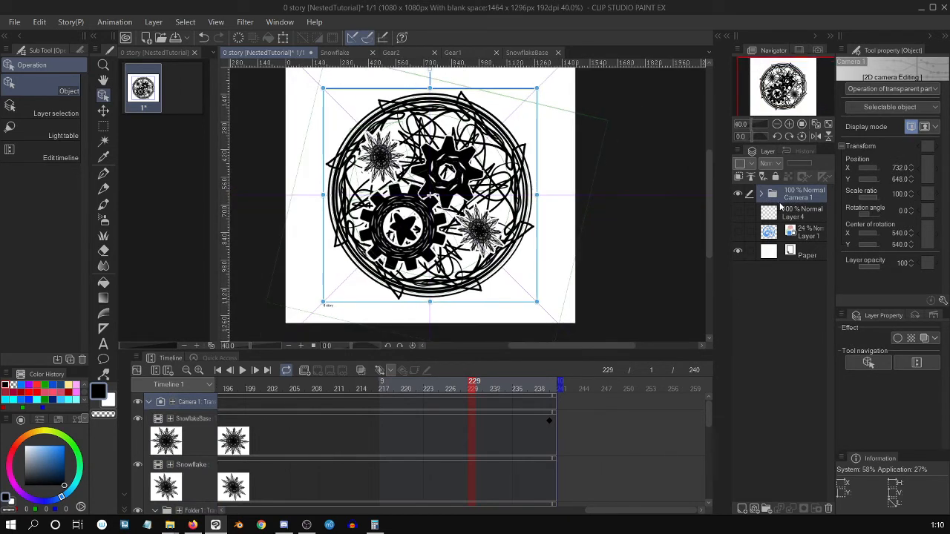
pyautogui.click(242, 371)
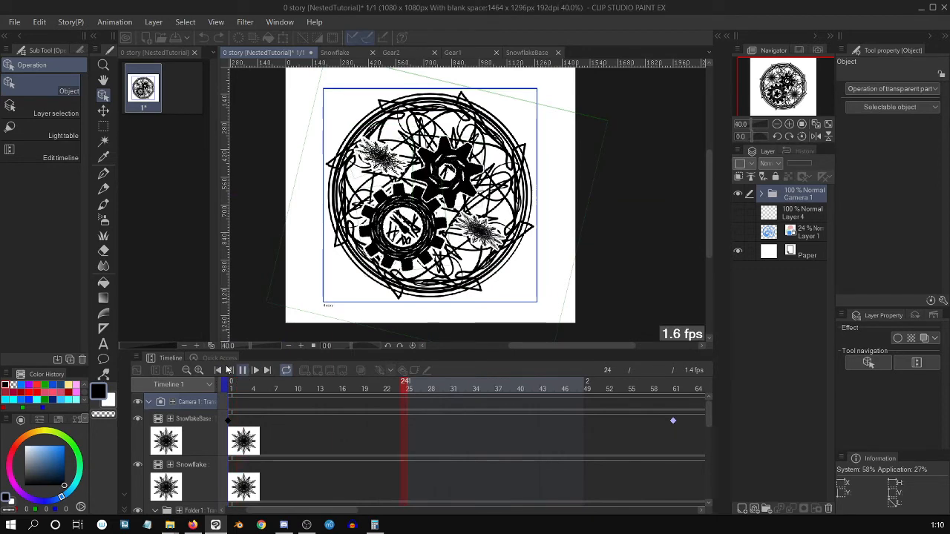
pyautogui.click(227, 370)
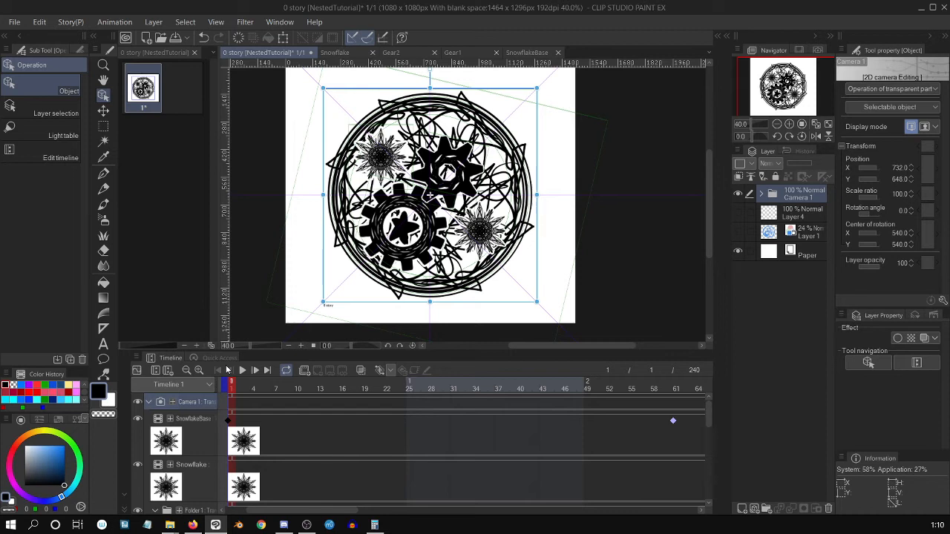
# Step: Keyframe Folder 1's layer opacity at 100 on frame 1
pyautogui.click(761, 194)
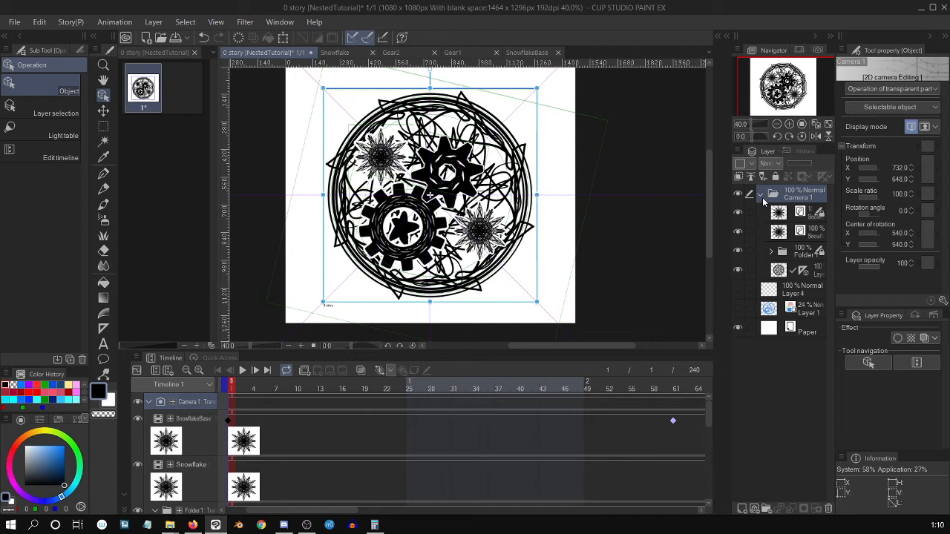
pyautogui.click(800, 255)
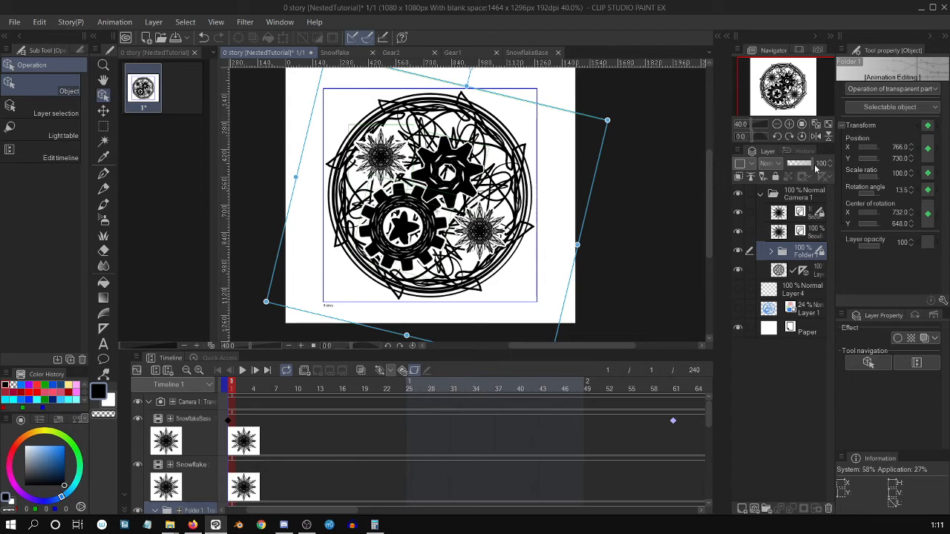
pyautogui.moveTo(808, 164); pyautogui.dragTo(825, 166)
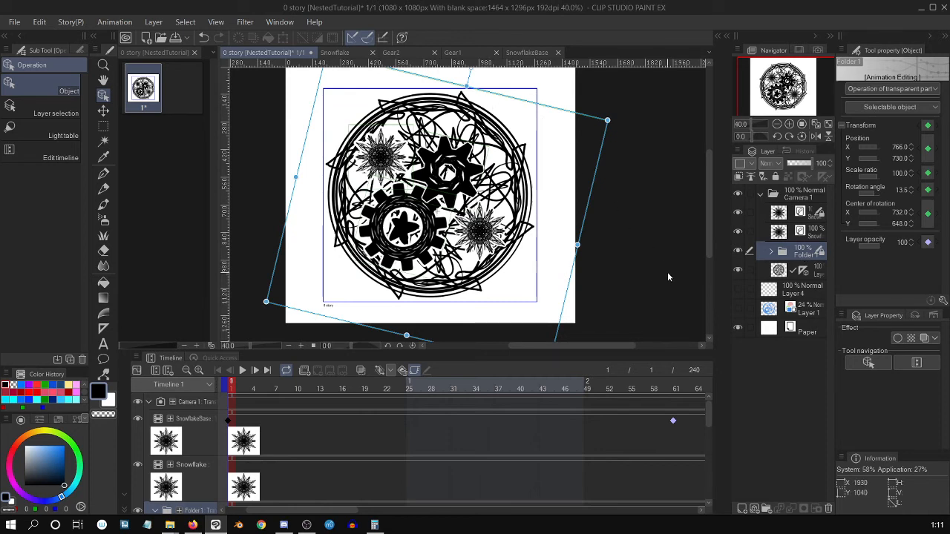
# Step: Try shrinking the Camera 1 frame to a scale ratio of 97 at frame 1, and undo the change
pyautogui.click(798, 195)
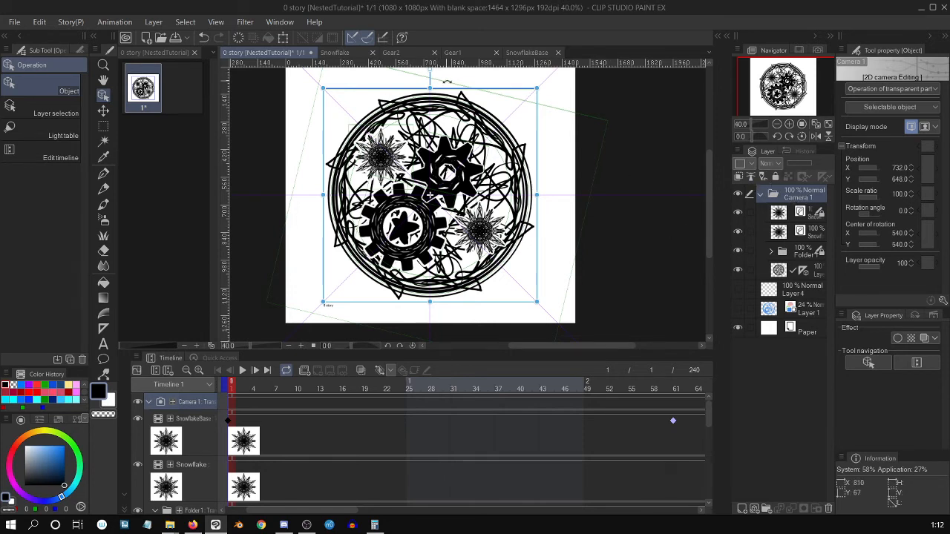
pyautogui.moveTo(448, 83); pyautogui.dragTo(443, 97)
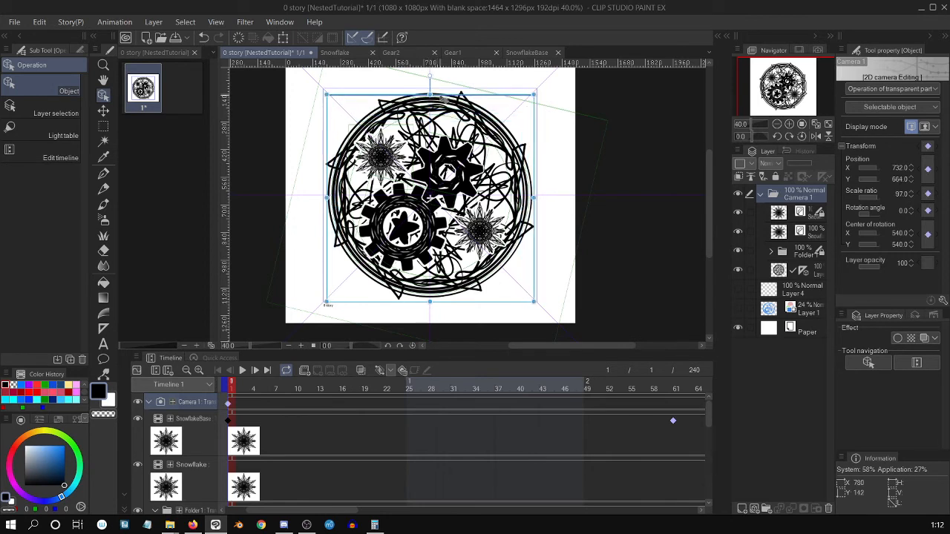
pyautogui.hotkey('ctrl', 'z')
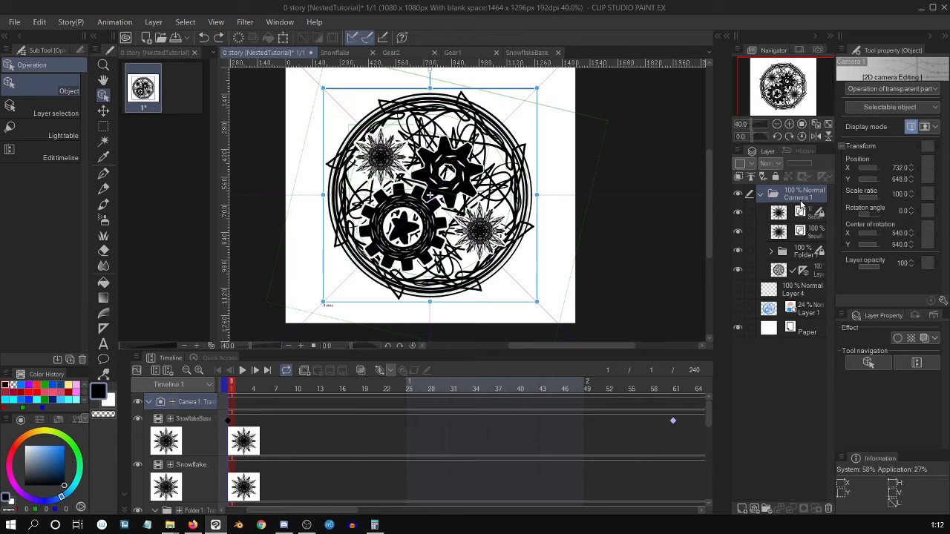
# Step: Switch new keyframes to linear interpolation and add a Camera 1 keyframe at frame 240
pyautogui.click(391, 370)
pyautogui.click(475, 401)
pyautogui.click(402, 370)
pyautogui.click(267, 370)
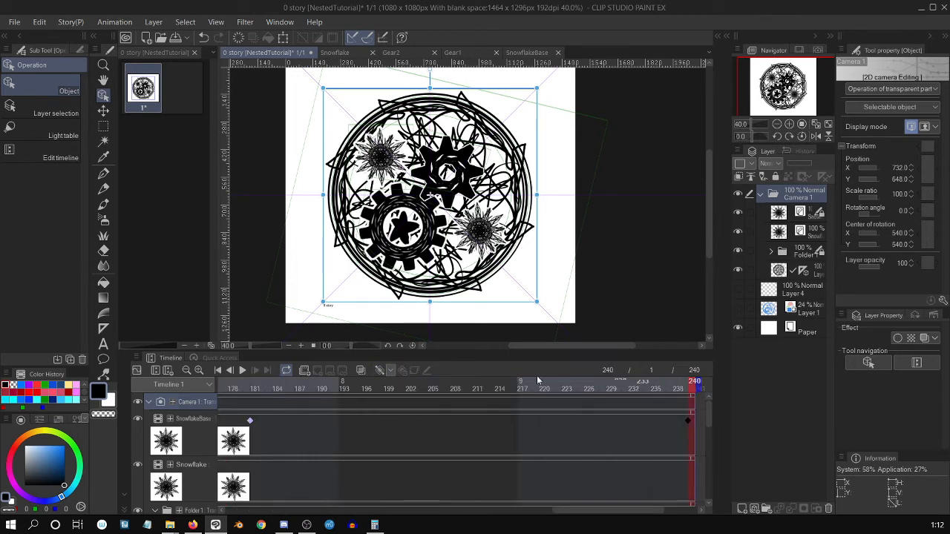
pyautogui.click(380, 370)
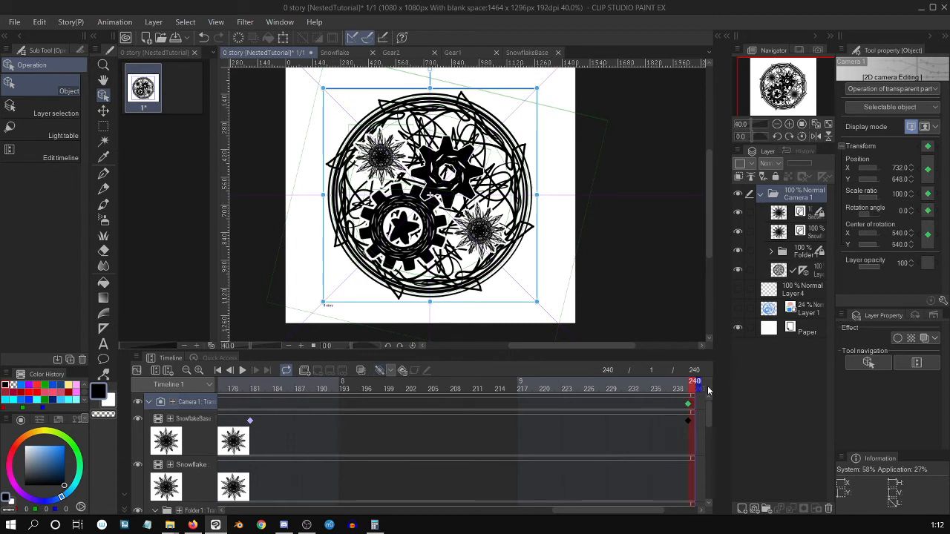
# Step: Set Camera 1's rotation angle to -360 at frame 240
pyautogui.click(900, 195)
pyautogui.click(902, 211)
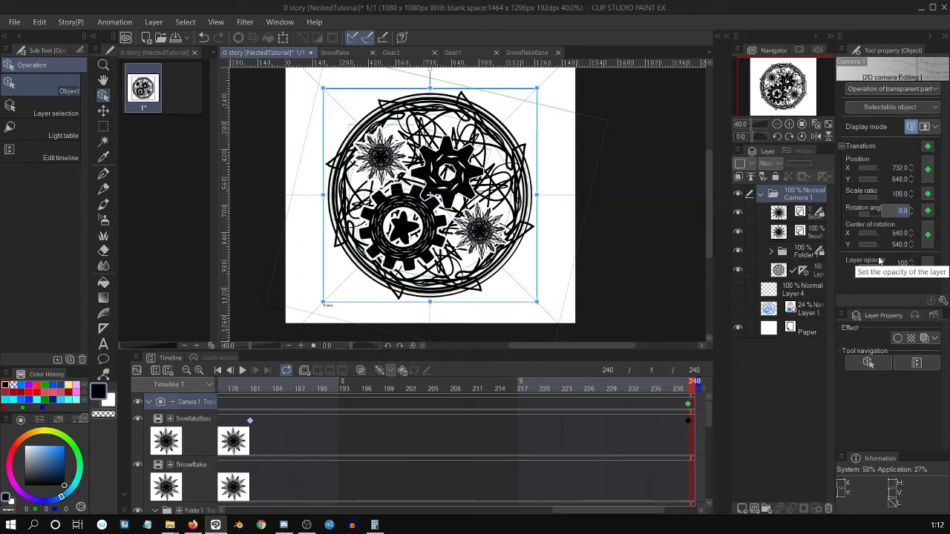
pyautogui.write('-')
pyautogui.write('35')
pyautogui.write('0')
pyautogui.press('Return')
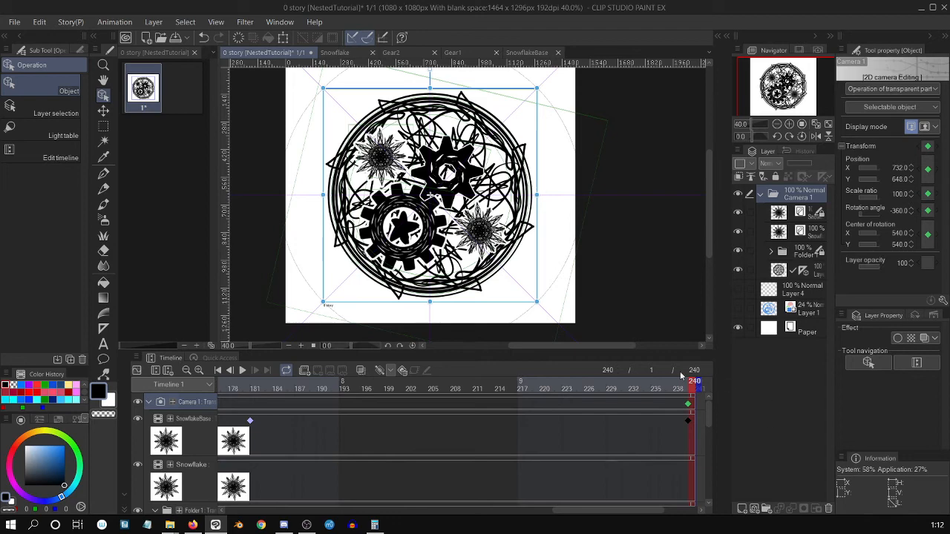
# Step: Play back the animation to examine the camera rotation, and return to frame 1
pyautogui.click(689, 405)
pyautogui.click(693, 422)
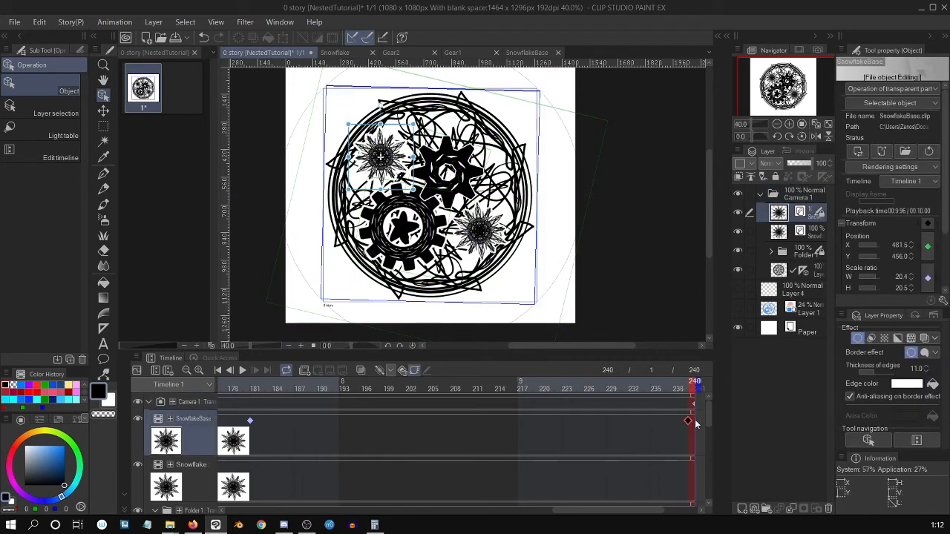
pyautogui.moveTo(708, 432); pyautogui.dragTo(713, 397)
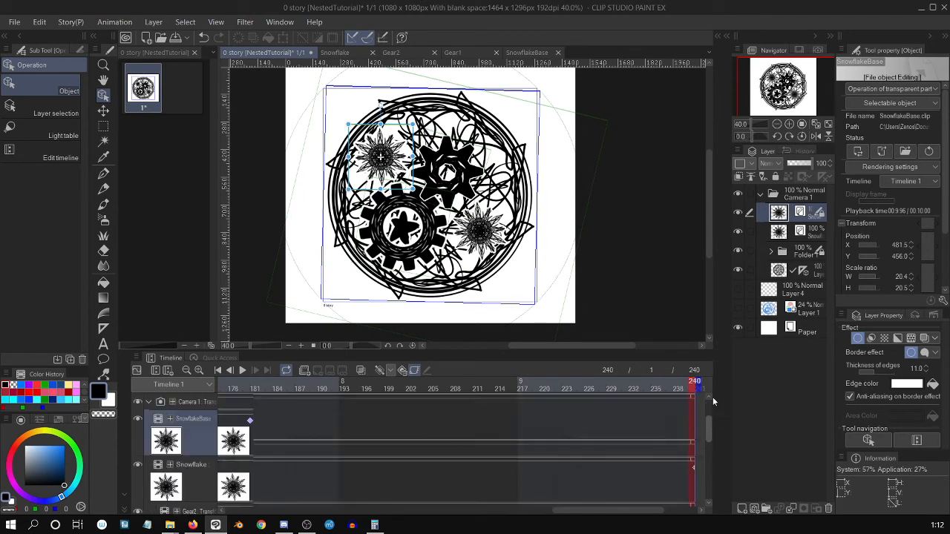
pyautogui.click(242, 371)
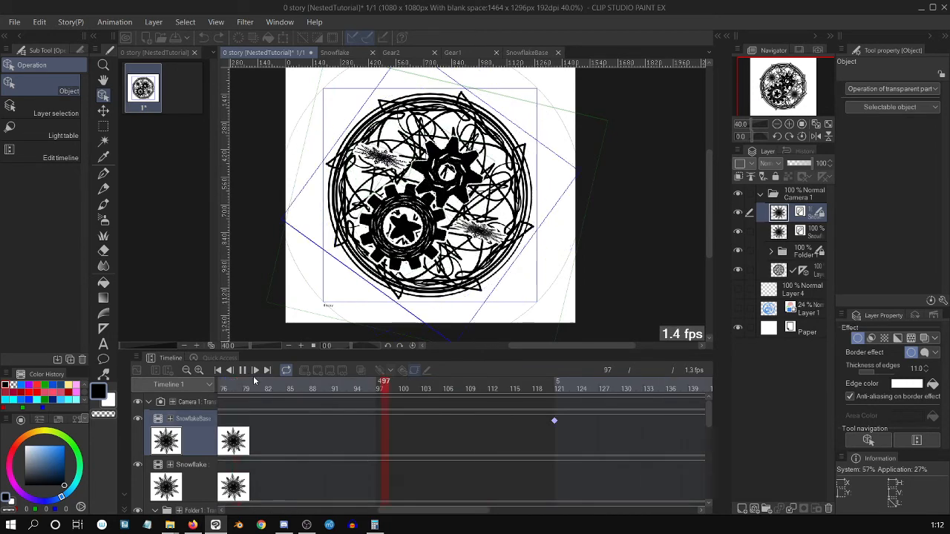
pyautogui.click(115, 22)
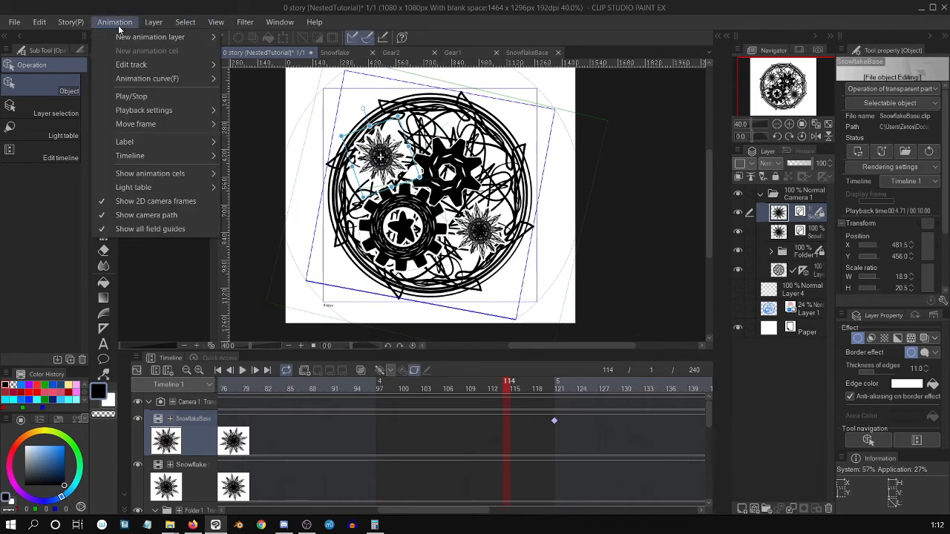
pyautogui.click(308, 158)
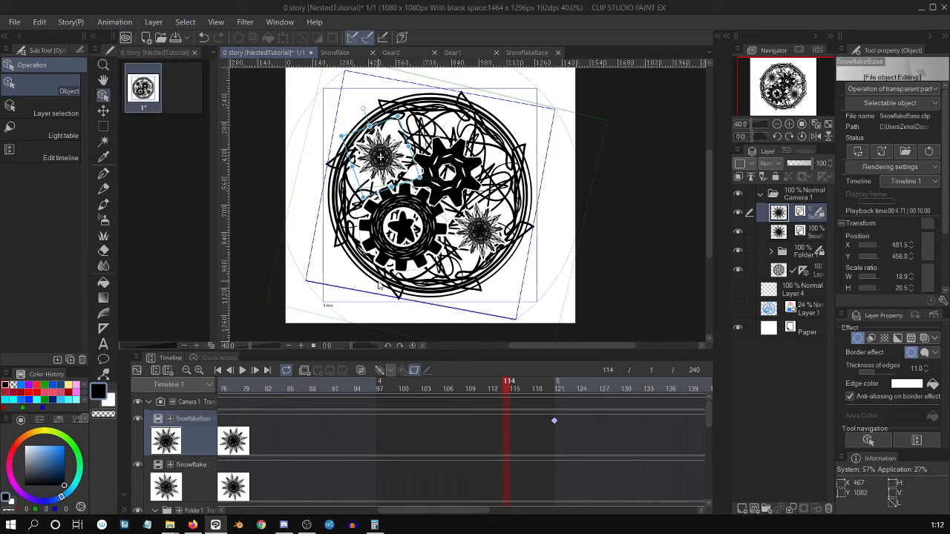
pyautogui.click(255, 373)
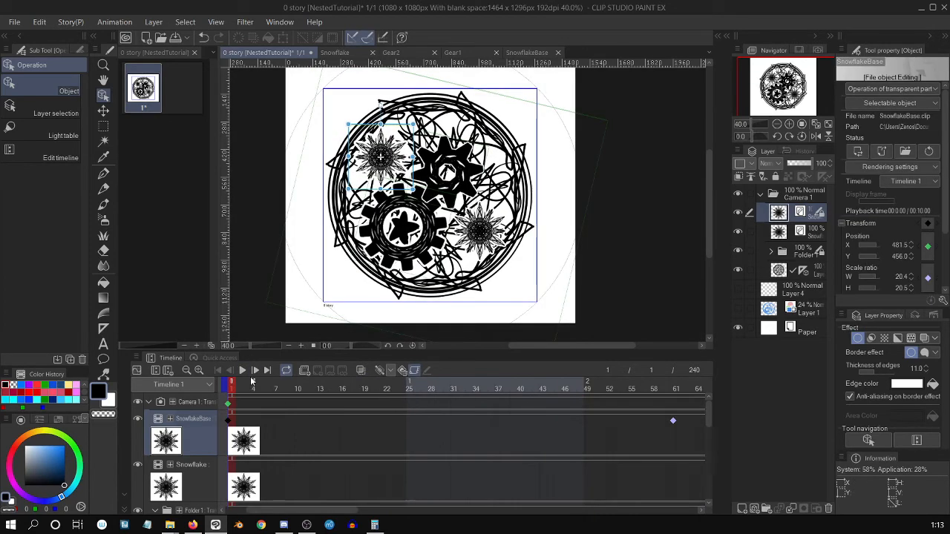
# Step: Hide the SnowflakeBase layer inside the Camera 1 folder and select the Snowflake layer
pyautogui.click(812, 234)
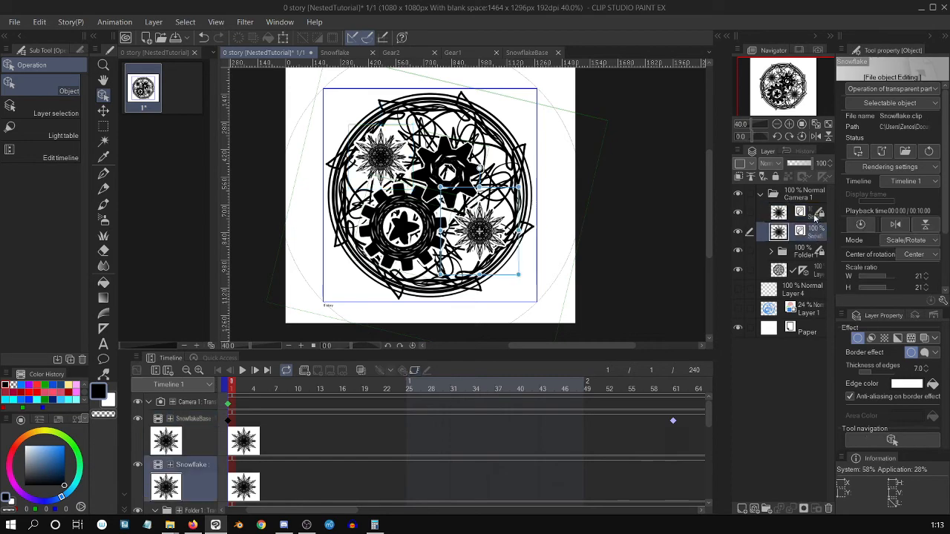
pyautogui.click(809, 213)
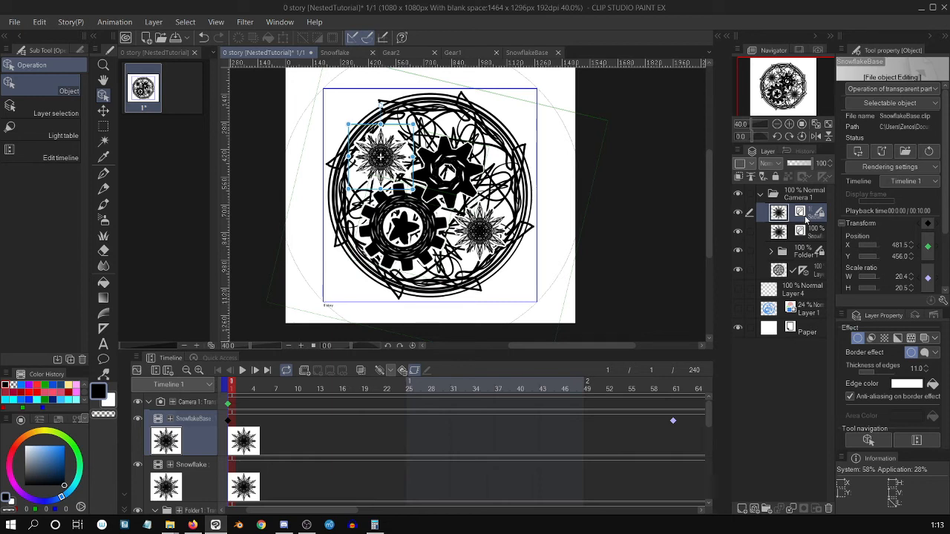
pyautogui.click(800, 254)
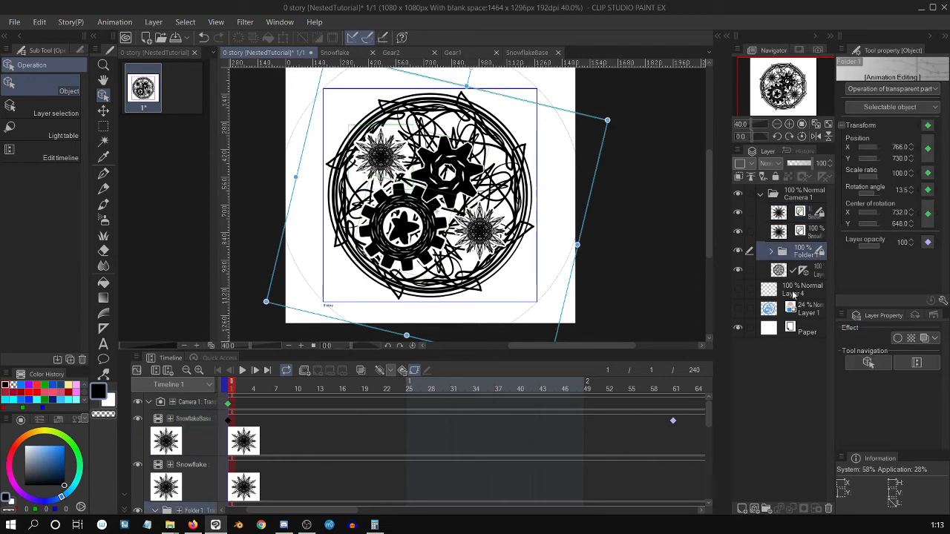
pyautogui.click(802, 215)
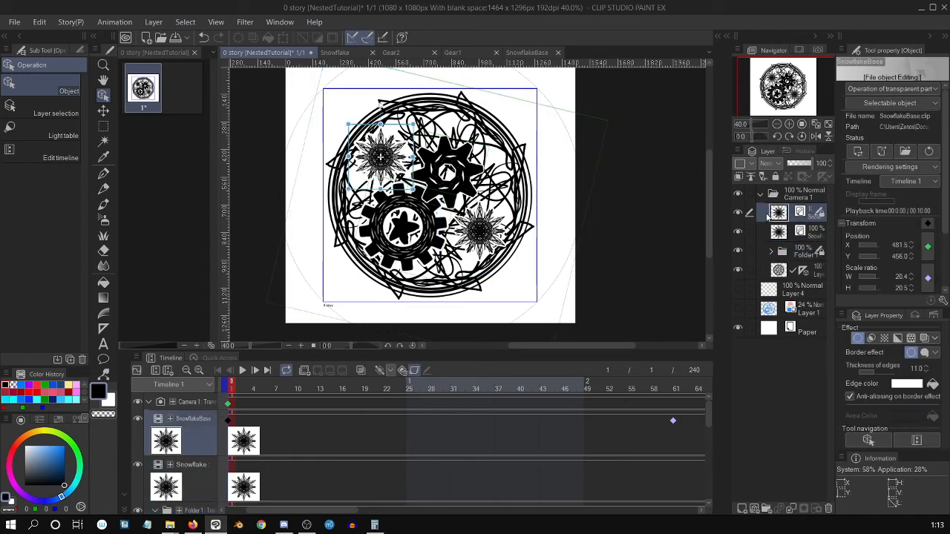
pyautogui.click(738, 213)
pyautogui.click(796, 232)
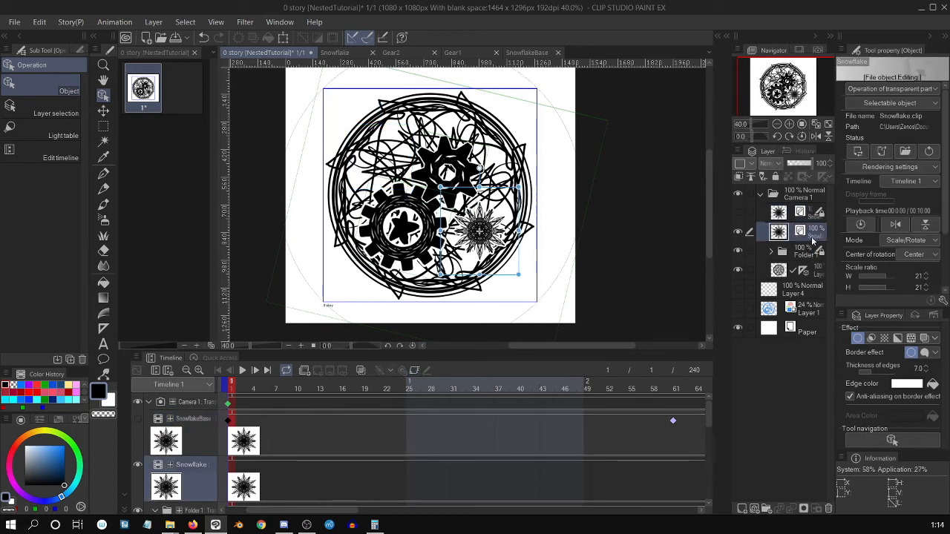
# Step: Play the rotation animation in the Snowflake file, and return to the NestedTutorial canvas
pyautogui.click(344, 57)
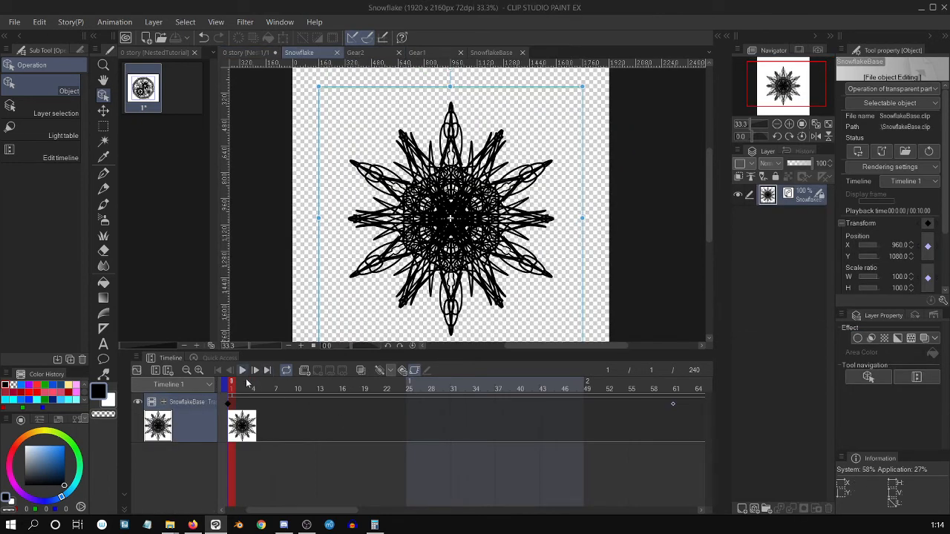
pyautogui.click(242, 370)
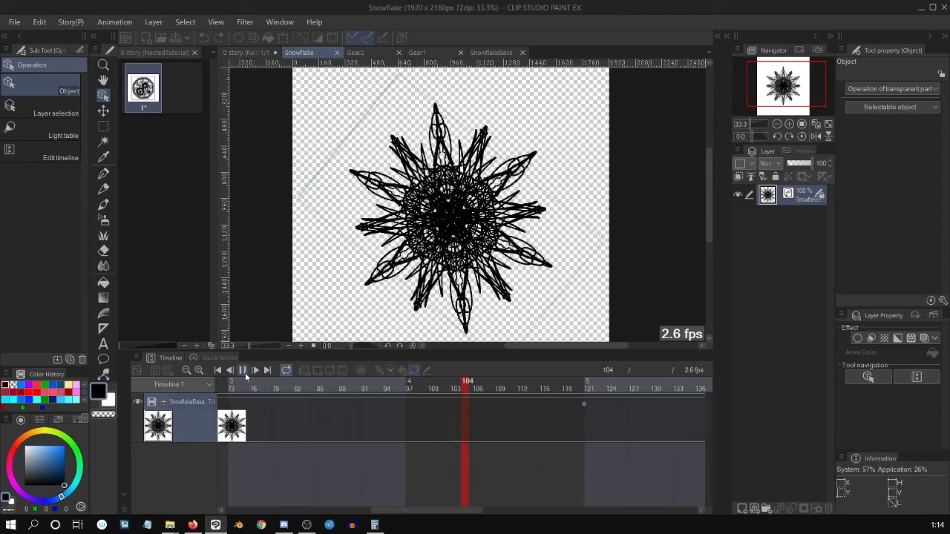
pyautogui.click(243, 371)
pyautogui.click(250, 53)
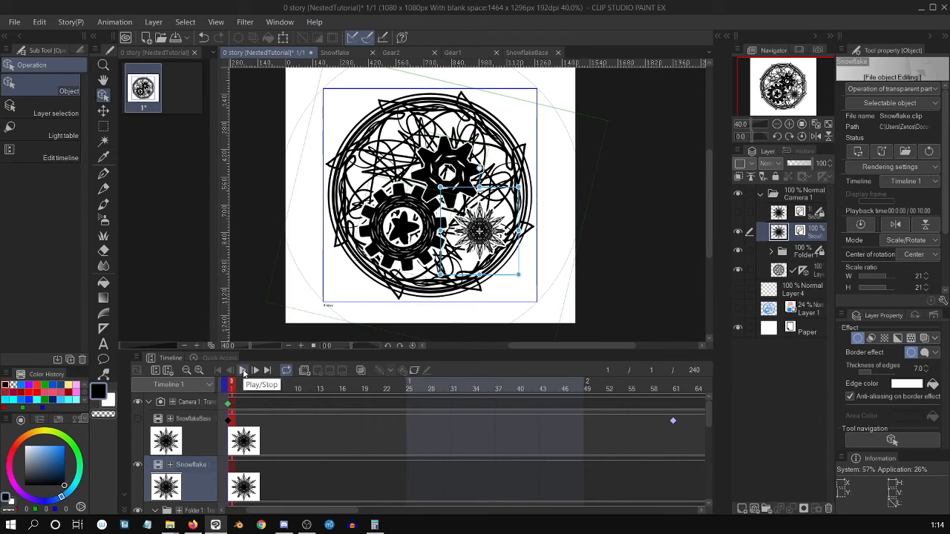
# Step: Switch Camera 1's frame 1 keyframe to smooth interpolation, shrink the camera frame to a scale ratio of 52.6, and reposition it over the gears
pyautogui.click(805, 196)
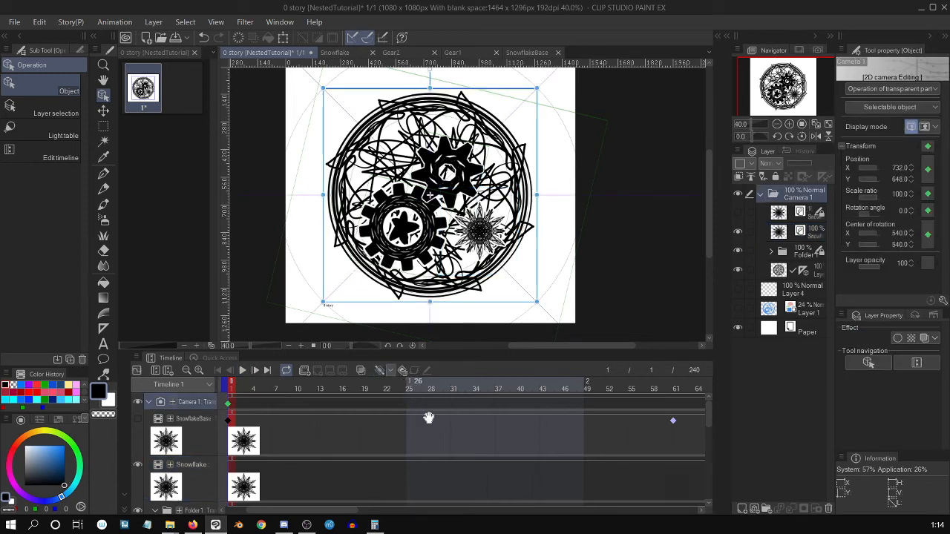
pyautogui.click(391, 371)
pyautogui.click(455, 408)
pyautogui.moveTo(538, 89); pyautogui.dragTo(436, 188)
pyautogui.moveTo(439, 221); pyautogui.dragTo(468, 212)
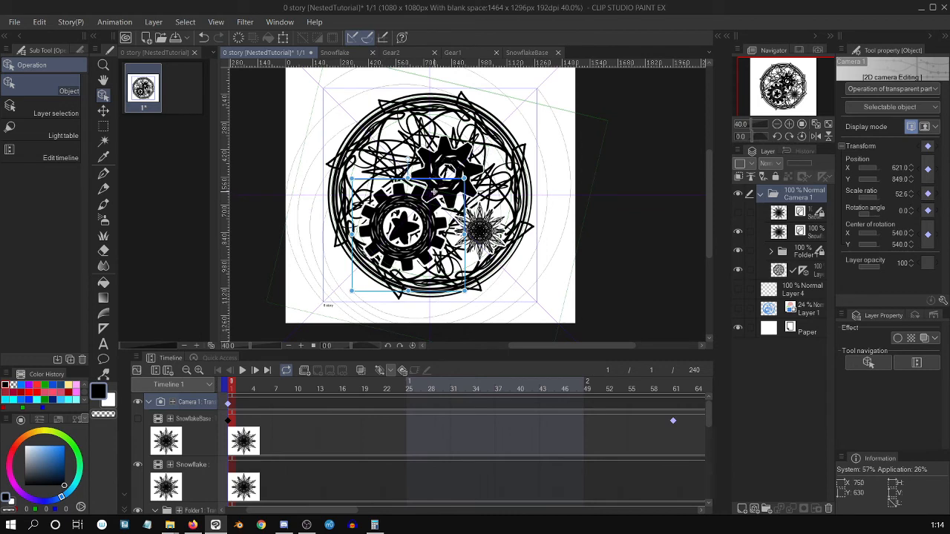
# Step: Move Camera 1's center of rotation to about X 732.5, Y 667.5 at frame 1 and rotate the frame to about 43.1 degrees
pyautogui.keyDown('alt'); pyautogui.click(425, 198); pyautogui.keyUp('alt')
pyautogui.moveTo(464, 193)
pyautogui.mouseDown()
pyautogui.moveTo(468, 214)
pyautogui.moveTo(431, 199)
pyautogui.mouseUp()
pyautogui.keyDown('alt'); pyautogui.click(429, 199); pyautogui.keyUp('alt')
# Step: Preview the zooming, rotating camera animation and return to frame 1
pyautogui.click(242, 372)
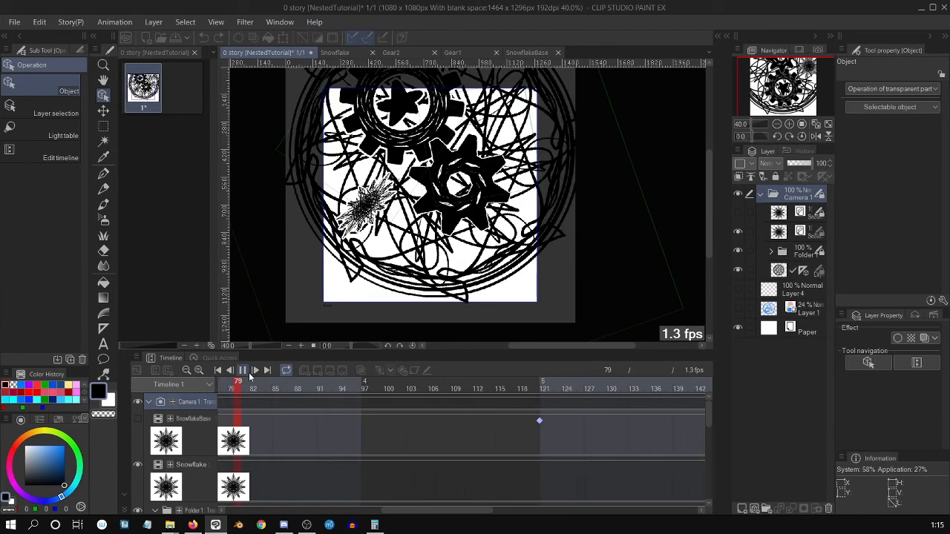
pyautogui.click(245, 371)
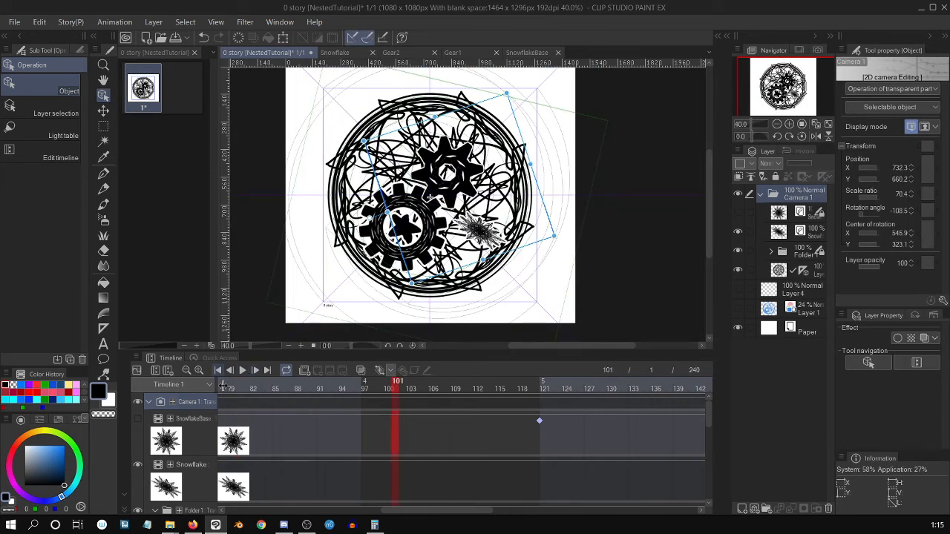
pyautogui.click(218, 371)
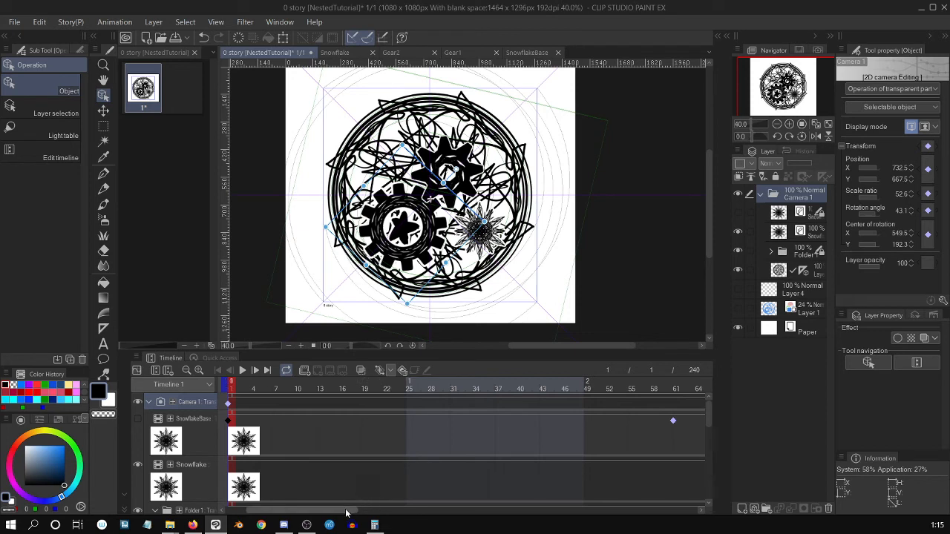
# Step: Add a Camera 1 keyframe at frame 66, rotate the frame to about 49.6 degrees, and move its center of rotation to about X 762.5, Y 625
pyautogui.moveTo(356, 511); pyautogui.dragTo(436, 486)
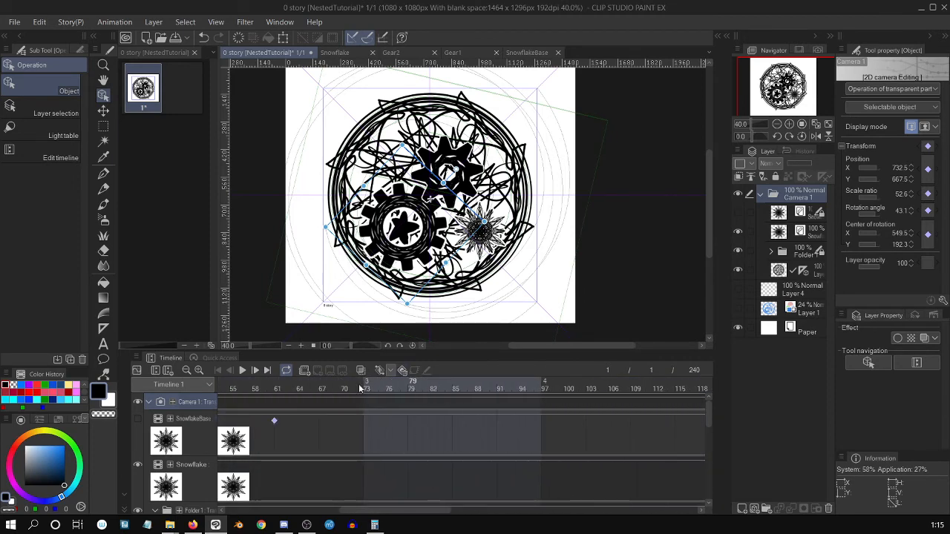
pyautogui.click(321, 392)
pyautogui.moveTo(421, 510); pyautogui.dragTo(386, 501)
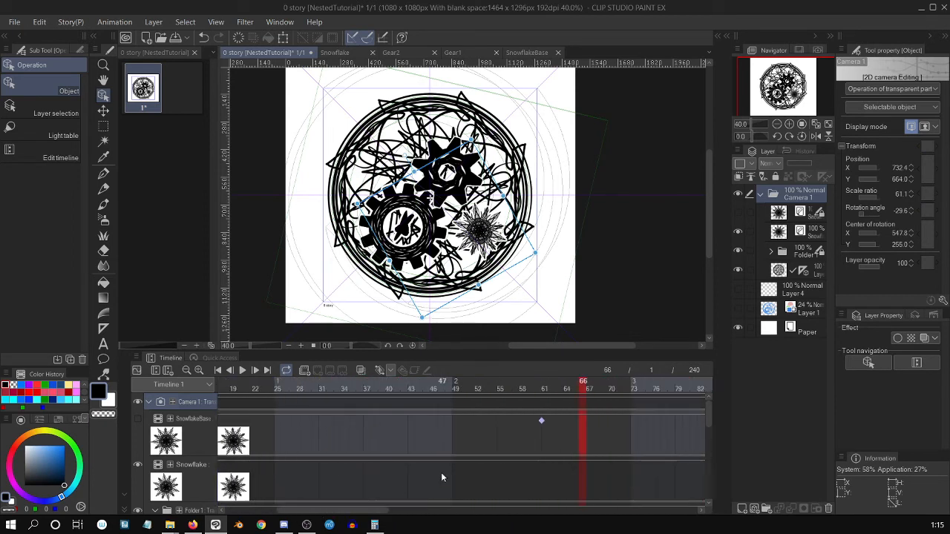
pyautogui.click(378, 373)
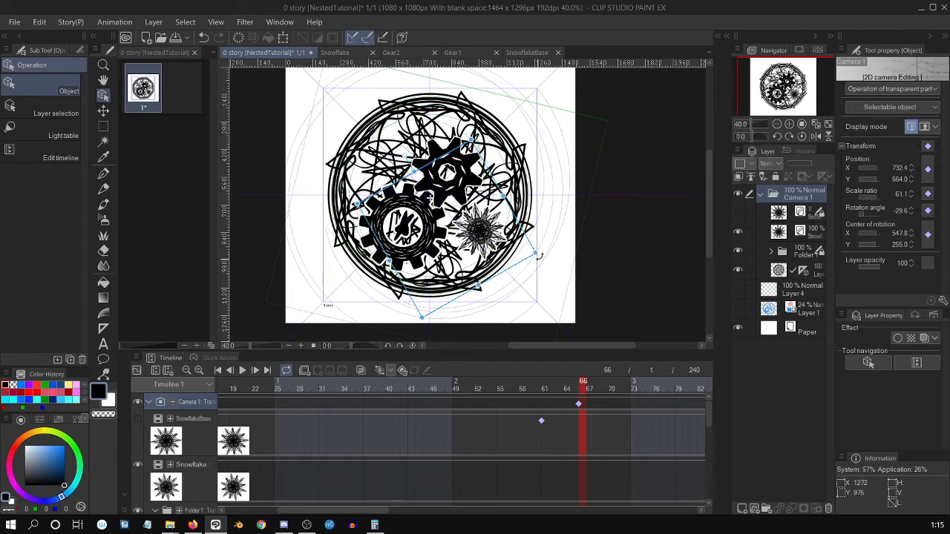
pyautogui.moveTo(538, 259); pyautogui.dragTo(397, 304)
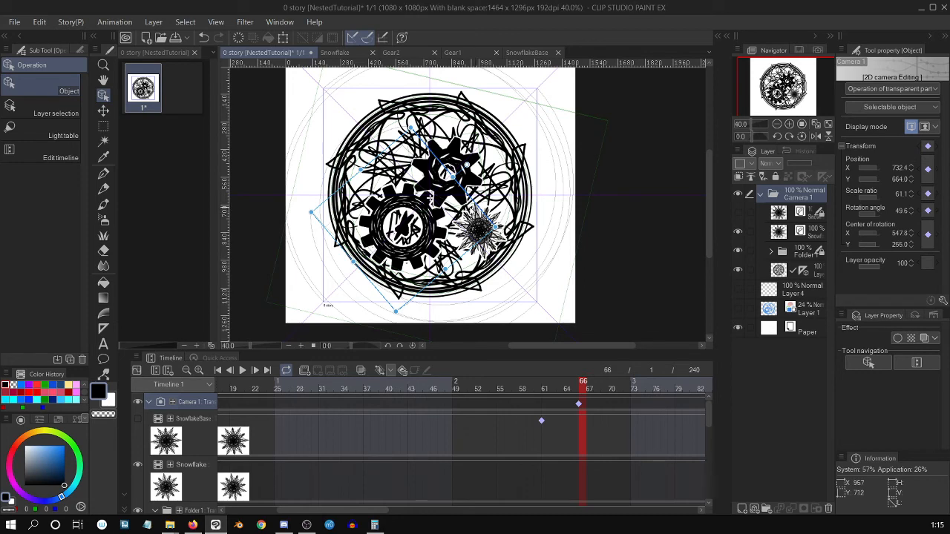
pyautogui.moveTo(430, 199); pyautogui.dragTo(436, 191)
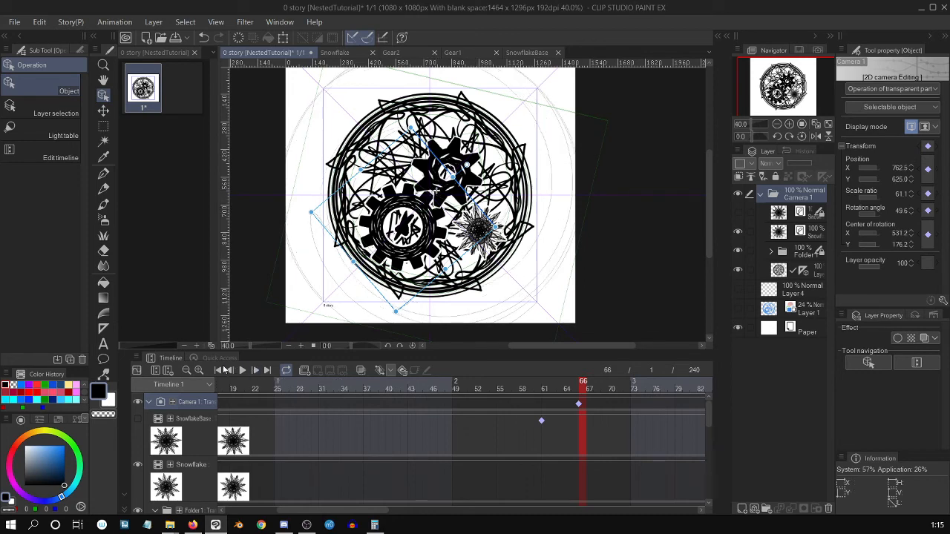
# Step: Play the updated camera animation, return to frame 1, and inspect Layer 2, Folder 1 and Camera 1
pyautogui.click(243, 370)
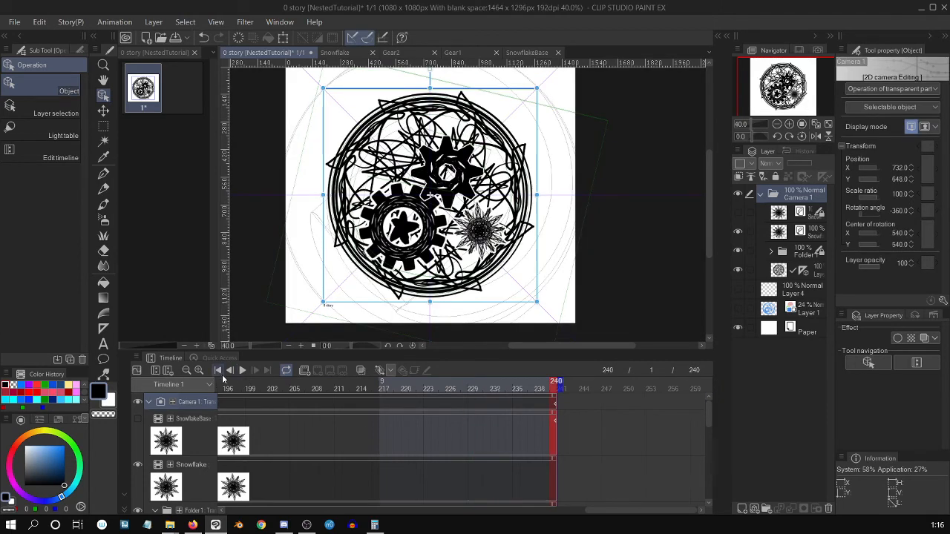
pyautogui.click(222, 376)
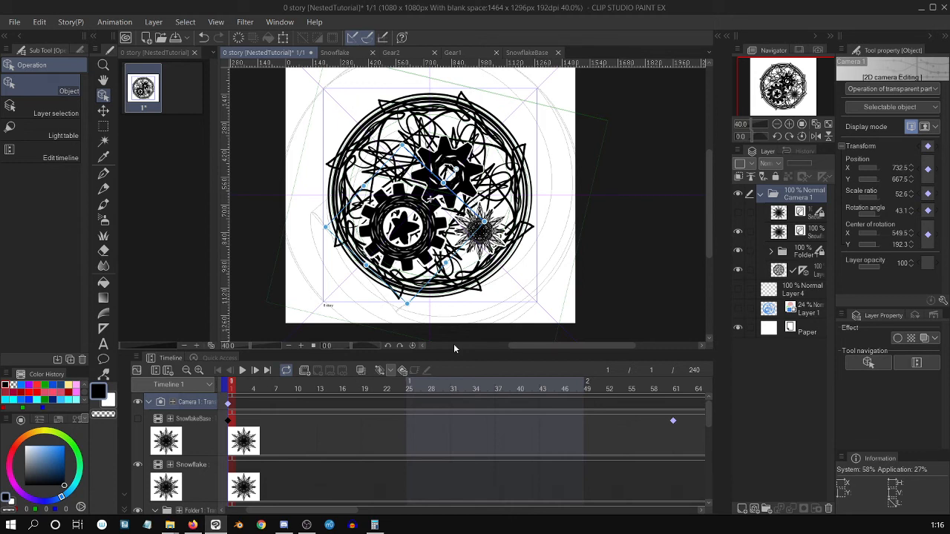
pyautogui.click(780, 270)
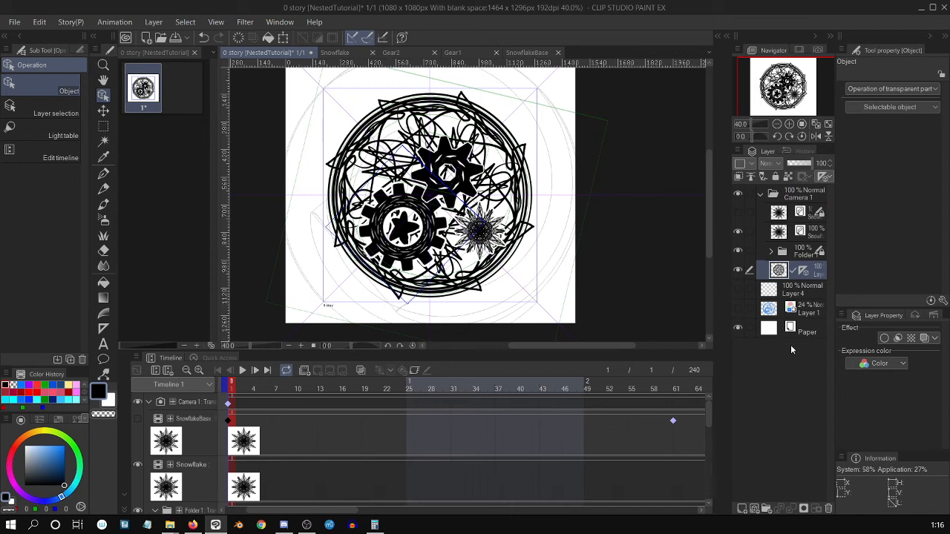
pyautogui.click(783, 254)
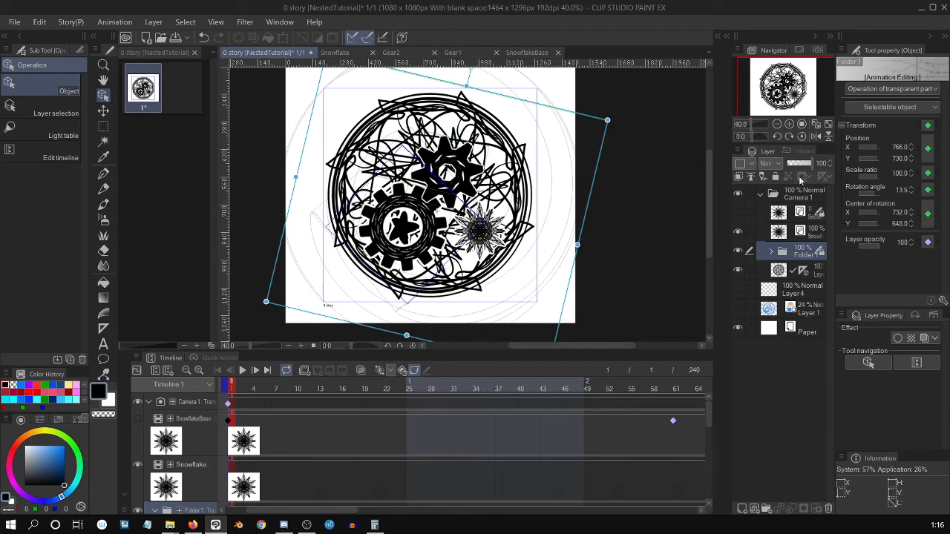
pyautogui.click(800, 193)
pyautogui.click(797, 214)
pyautogui.click(798, 193)
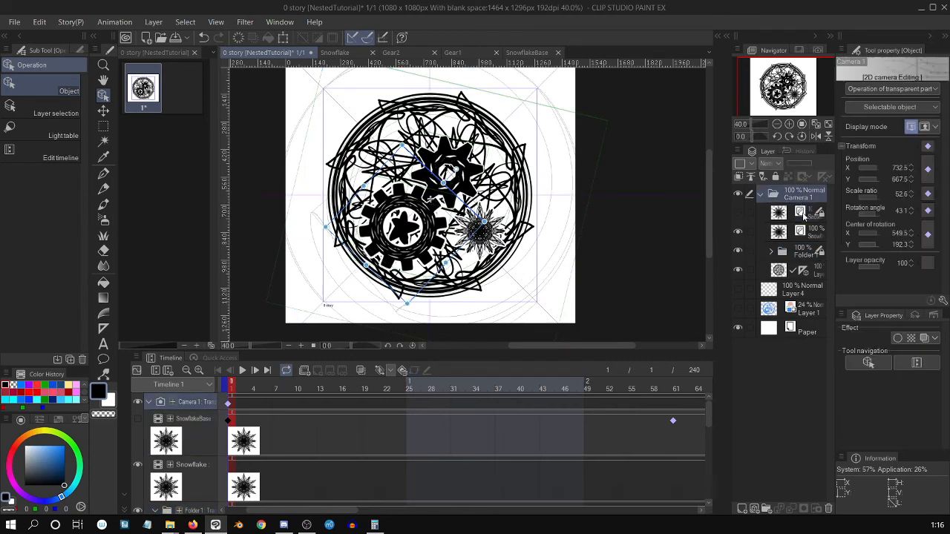
# Step: Create Folder 2 inside Camera 1 and move SnowflakeBase, Snowflake, Folder 1 and Layer 2 into it
pyautogui.click(785, 219)
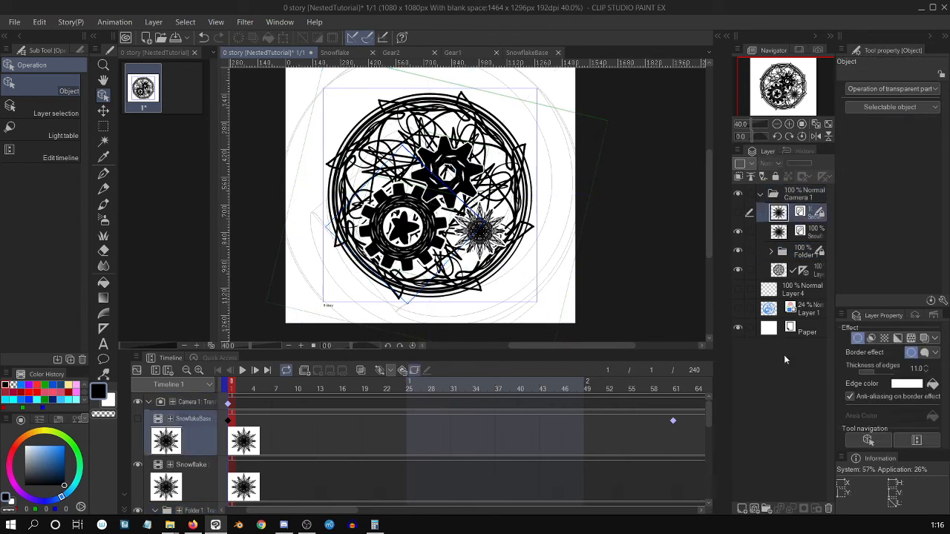
pyautogui.click(768, 509)
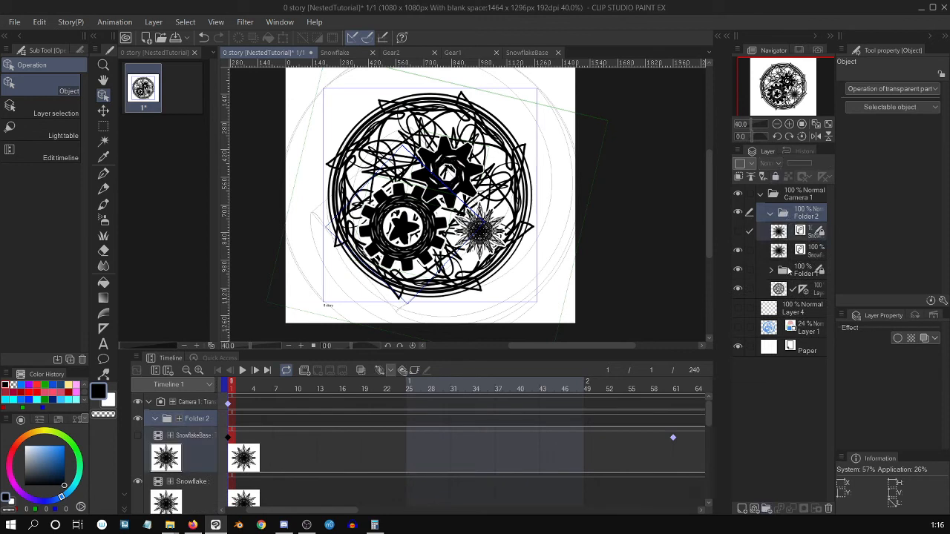
pyautogui.keyDown('shift'); pyautogui.click(790, 292); pyautogui.keyUp('shift')
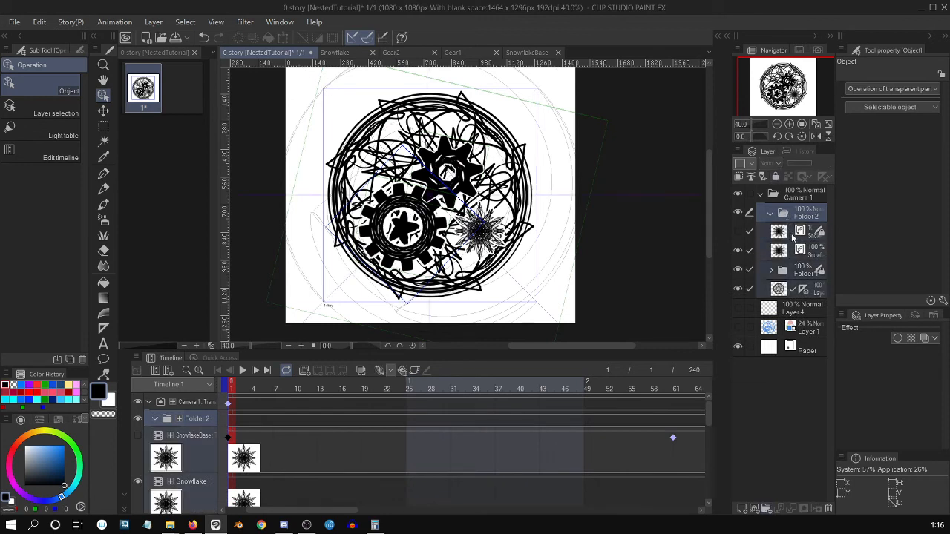
pyautogui.moveTo(793, 237); pyautogui.dragTo(791, 223)
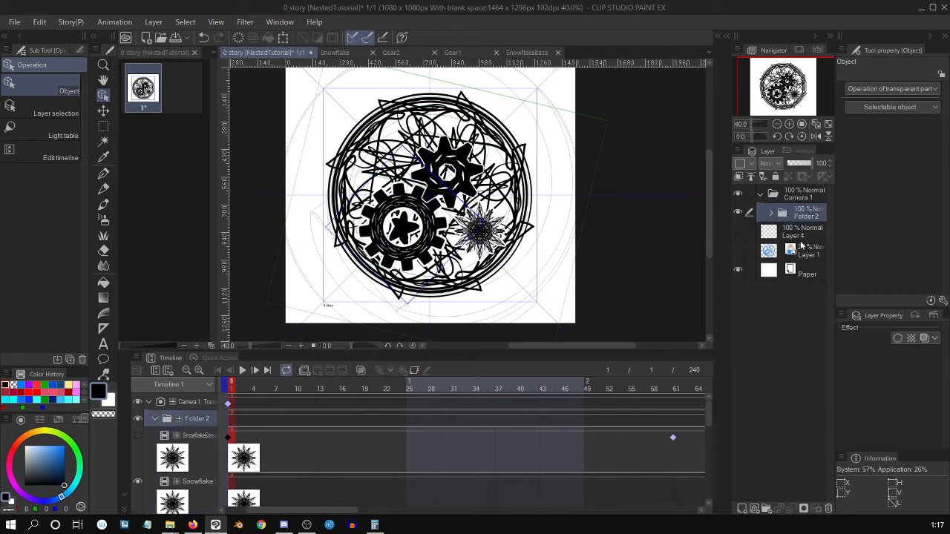
# Step: Try enabling keyframes on Folder 2 and scaling it to 66.7, undo both, and also undo moving the layers into the folder
pyautogui.click(416, 372)
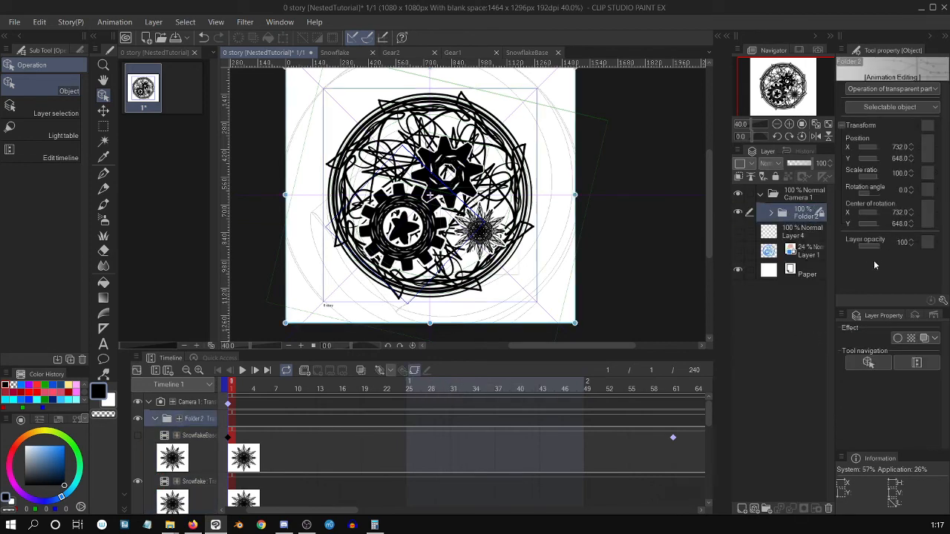
pyautogui.moveTo(431, 321); pyautogui.dragTo(431, 238)
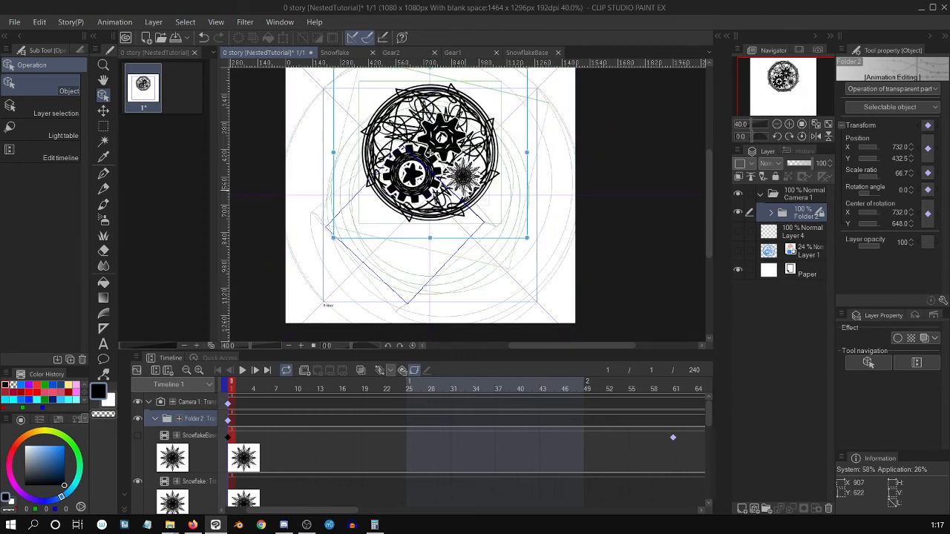
pyautogui.hotkey('ctrl', 'z')
pyautogui.hotkey('ctrl', 'z')
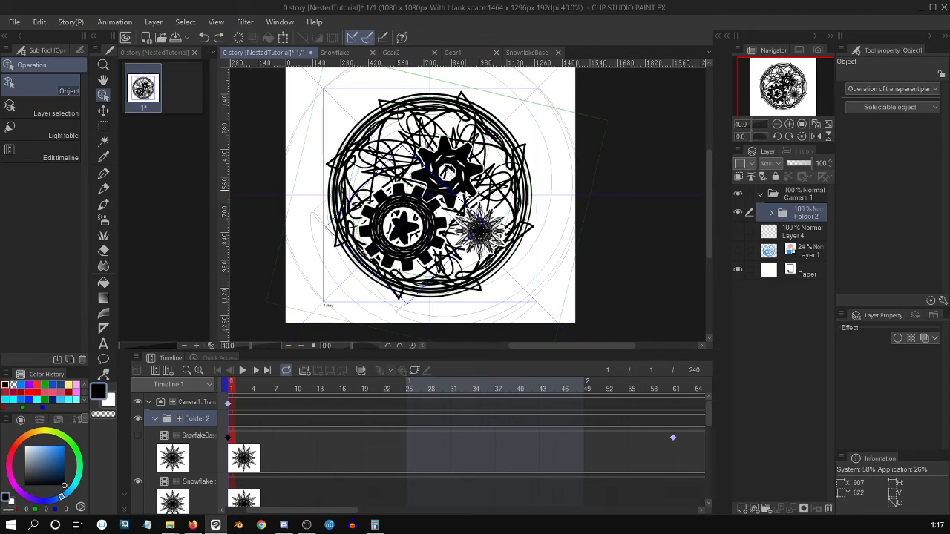
pyautogui.hotkey('ctrl', 'z')
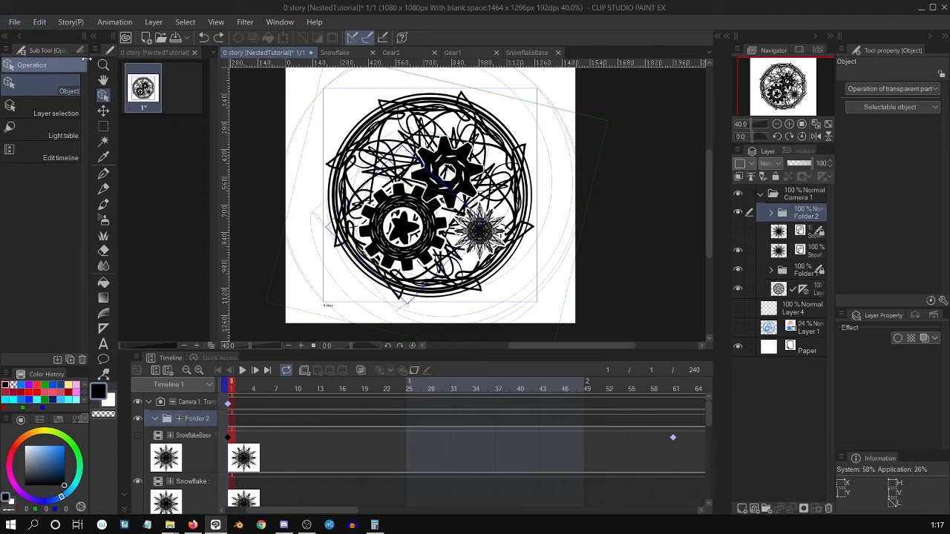
# Step: Add a second page to the NestedTutorial work and open it
pyautogui.click(176, 93)
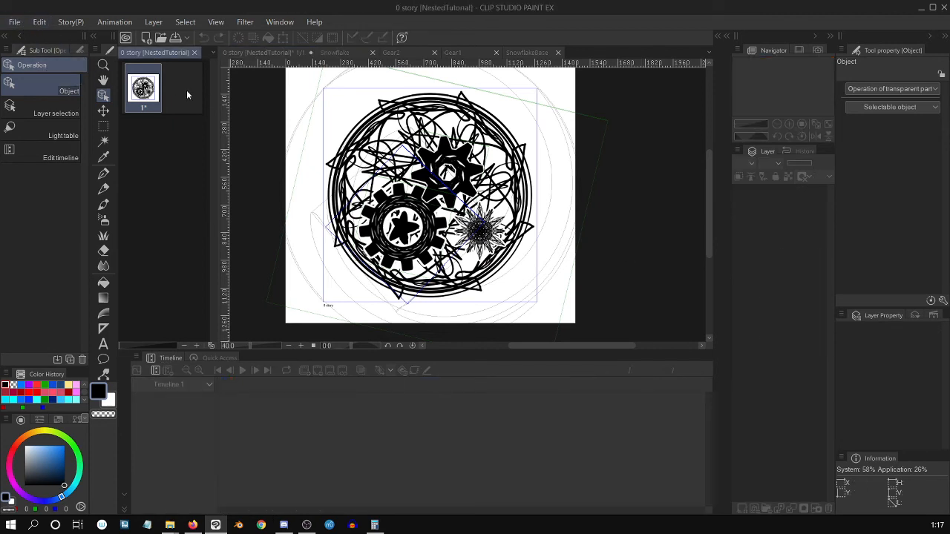
pyautogui.rightClick(189, 99)
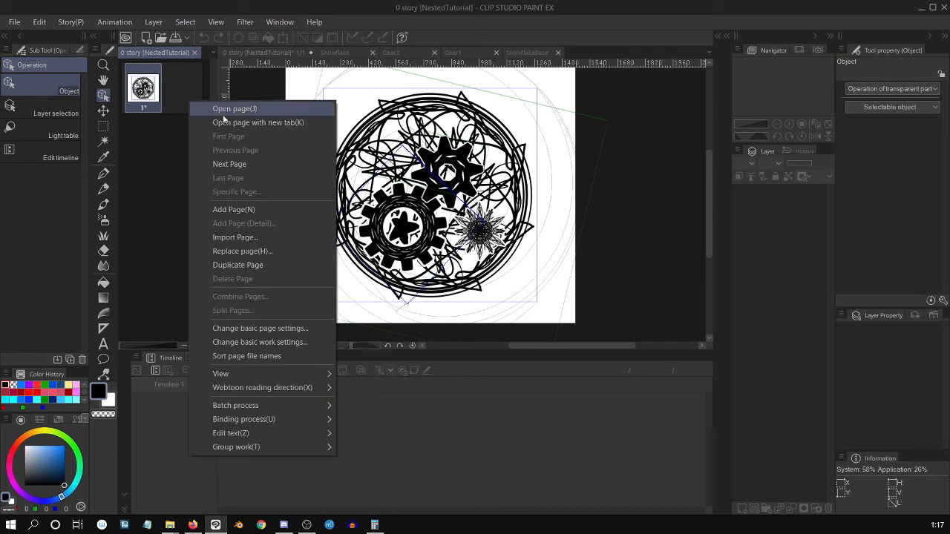
pyautogui.click(290, 211)
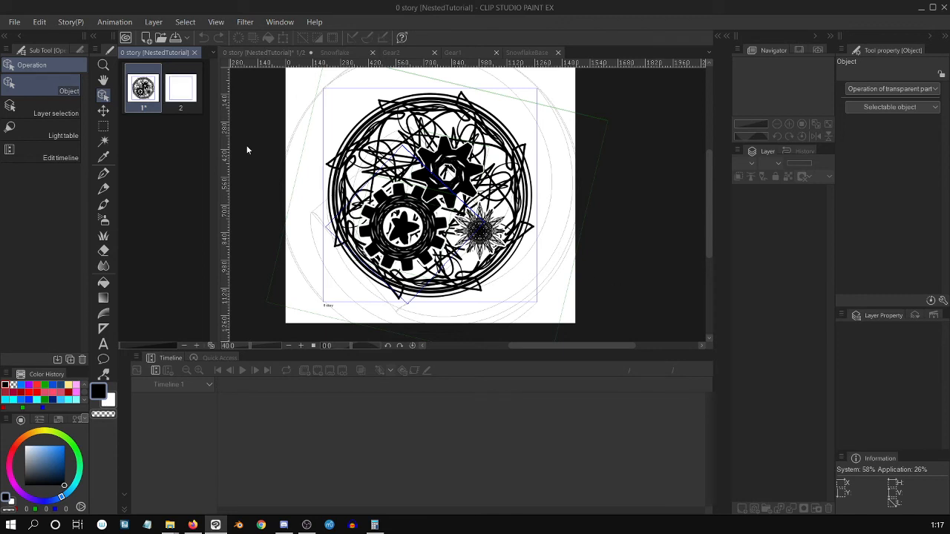
pyautogui.doubleClick(183, 90)
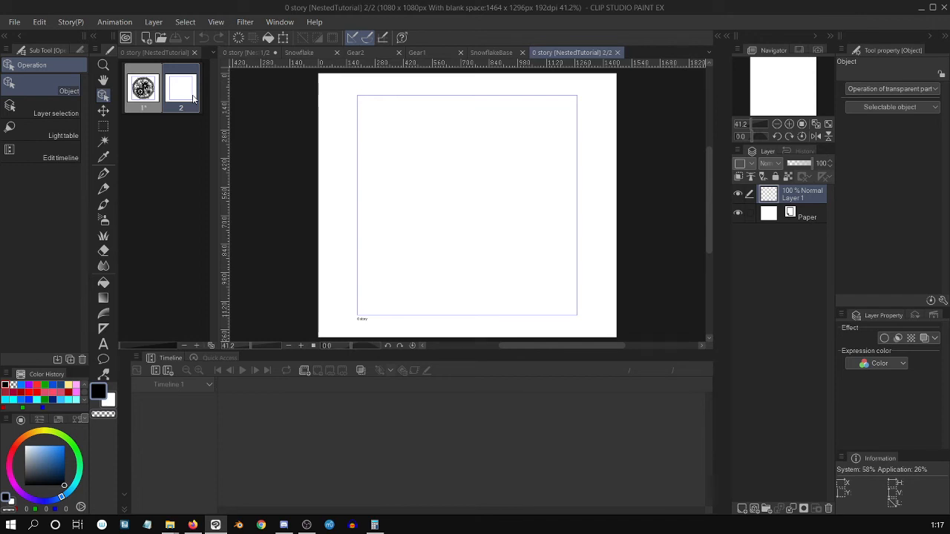
# Step: Import page0001 from the NestedTutorial folder onto page 2 as a file object
pyautogui.click(12, 21)
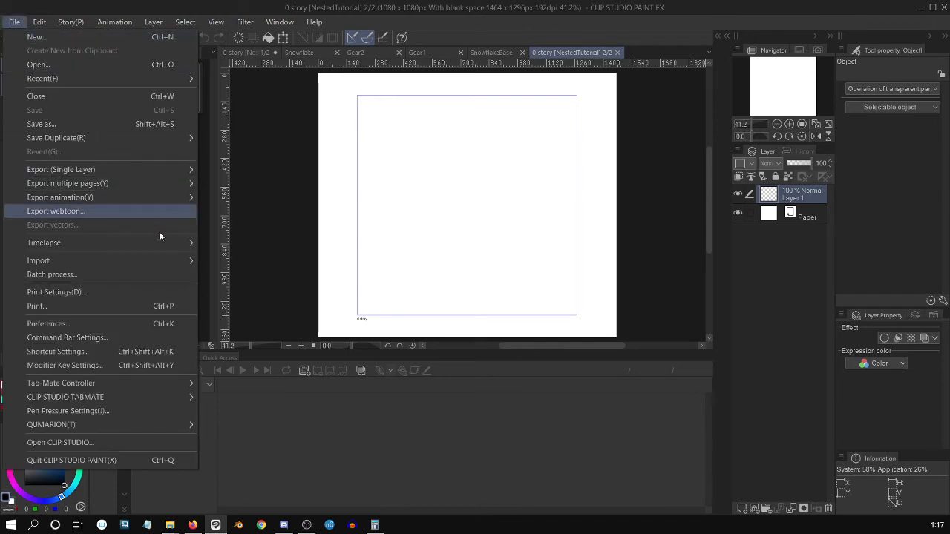
pyautogui.moveTo(164, 265)
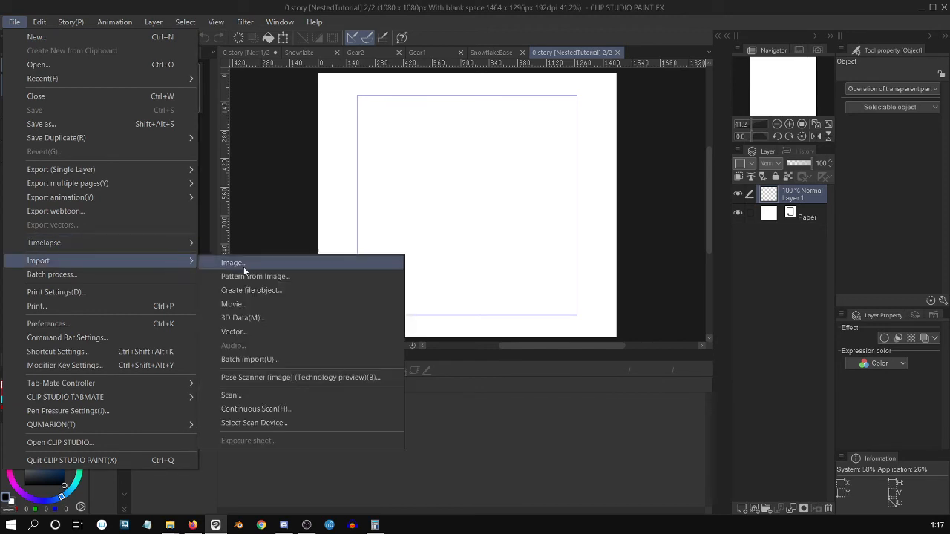
pyautogui.click(319, 302)
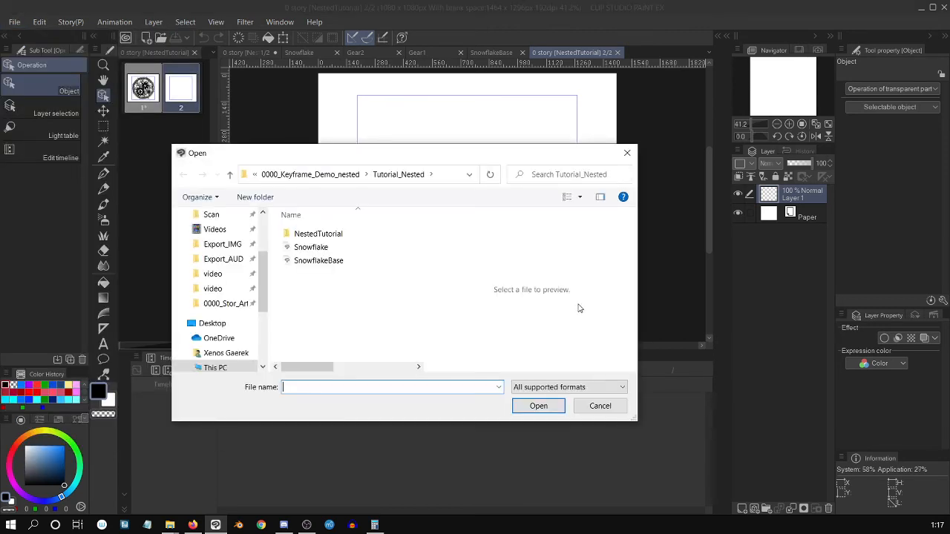
pyautogui.click(345, 235)
pyautogui.doubleClick(345, 235)
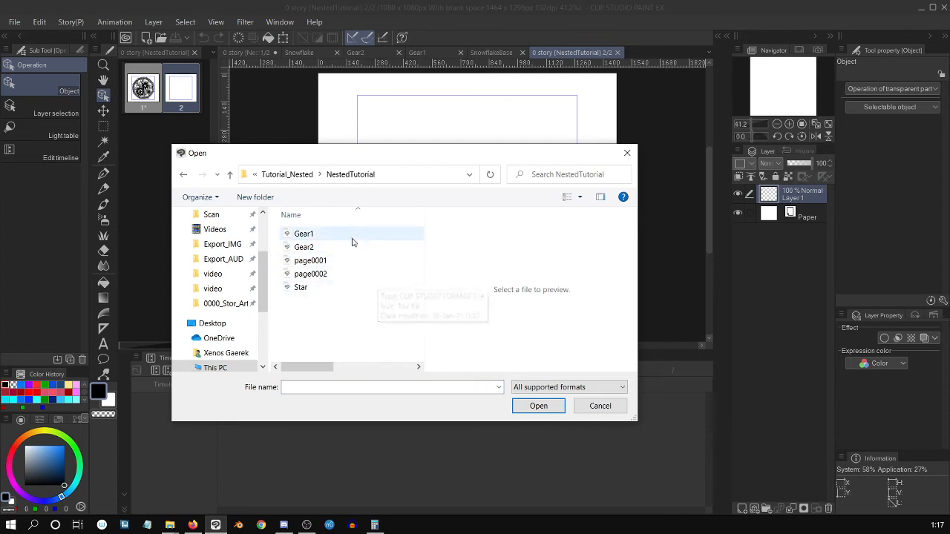
pyautogui.click(364, 263)
pyautogui.click(543, 407)
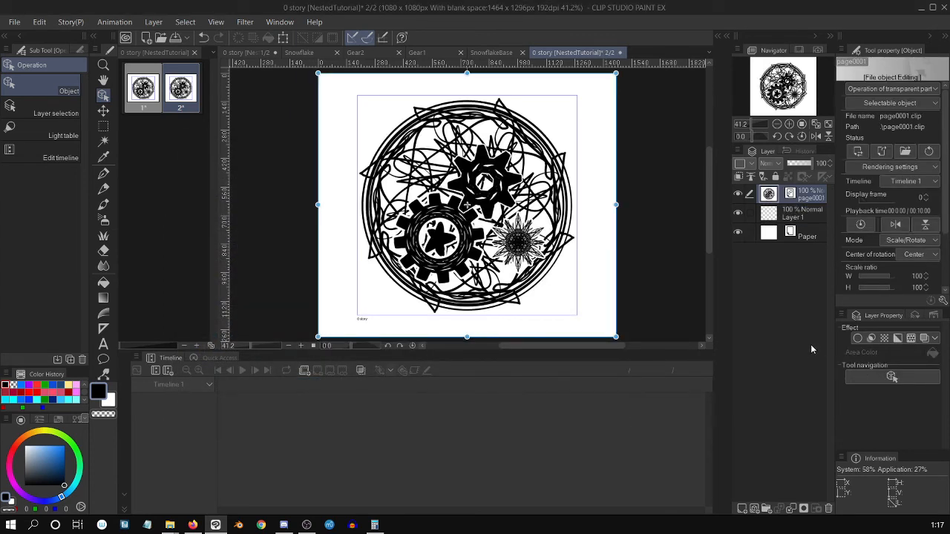
# Step: Create a timeline on page 2 and play the imported page0001 animation
pyautogui.click(157, 370)
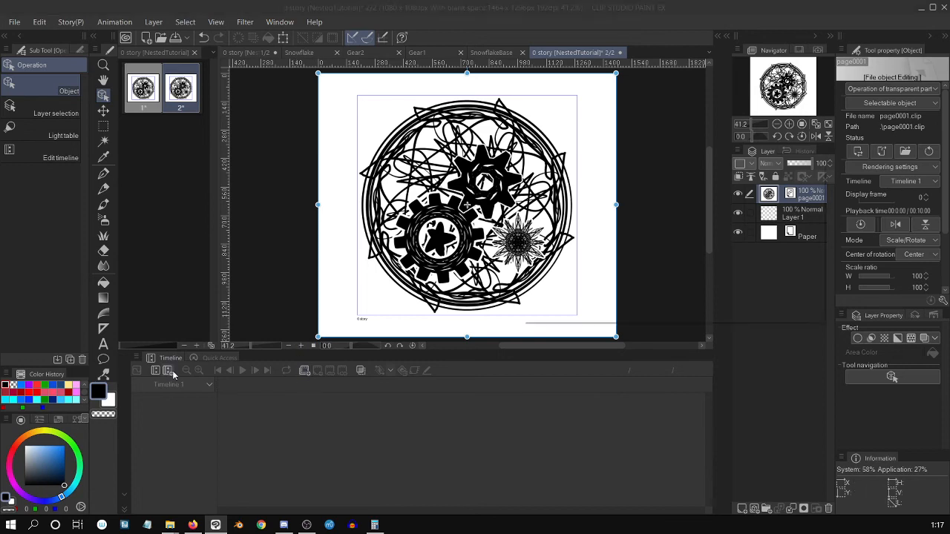
pyautogui.click(793, 192)
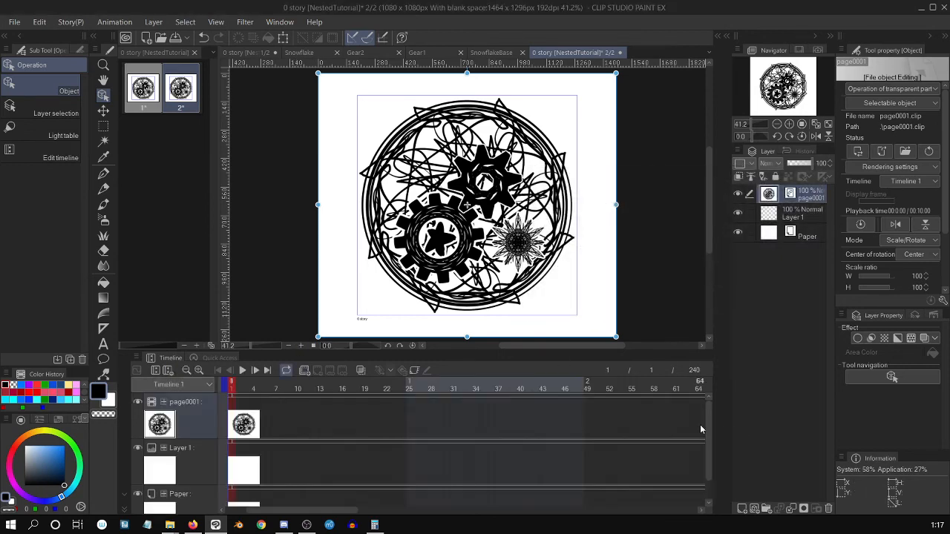
pyautogui.click(242, 370)
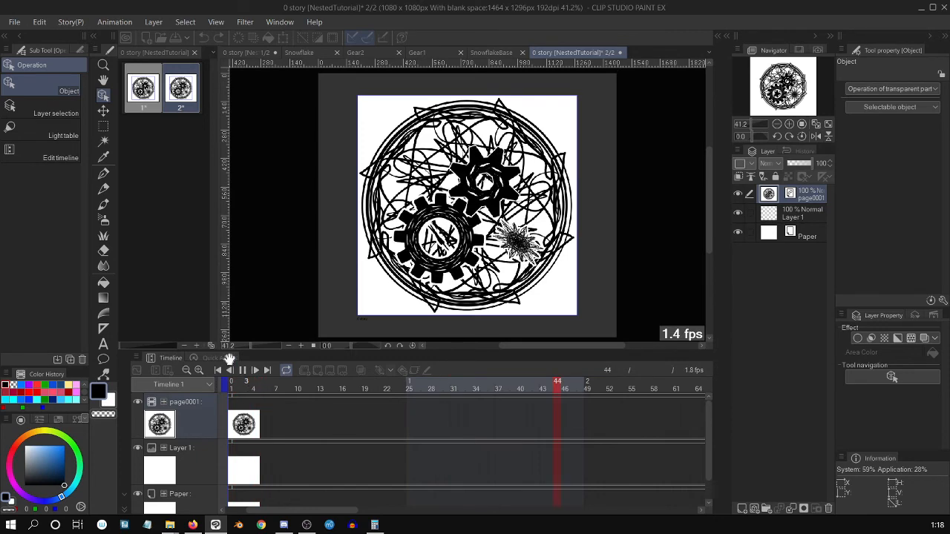
# Step: Switch to page 1, select Camera 1, and play its camera animation for comparison
pyautogui.click(252, 52)
pyautogui.click(800, 195)
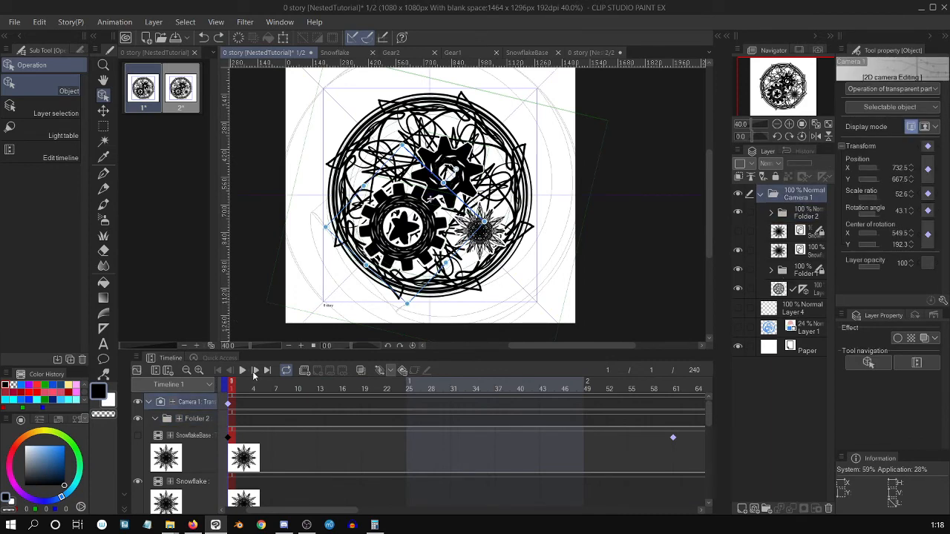
pyautogui.click(242, 370)
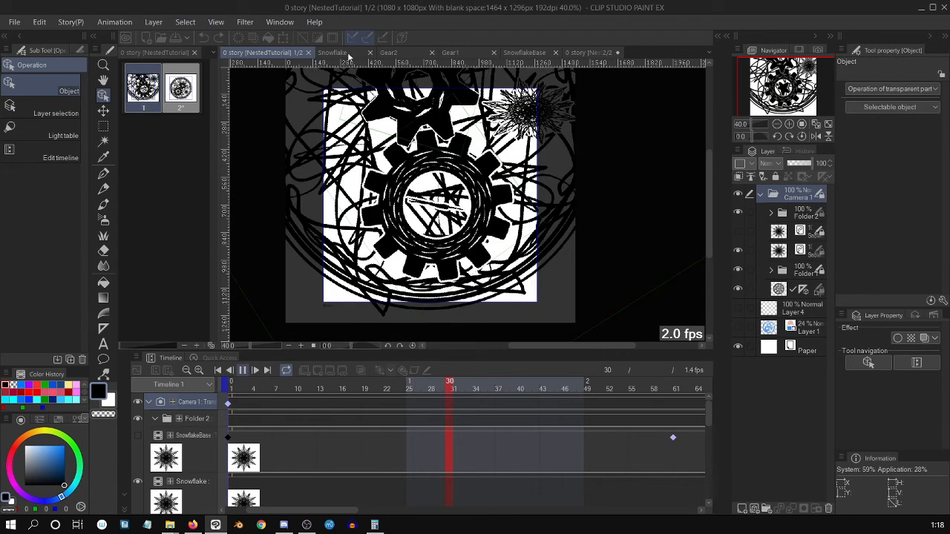
# Step: Return to page 2 and replay the imported page0001 animation from frame 1
pyautogui.click(594, 52)
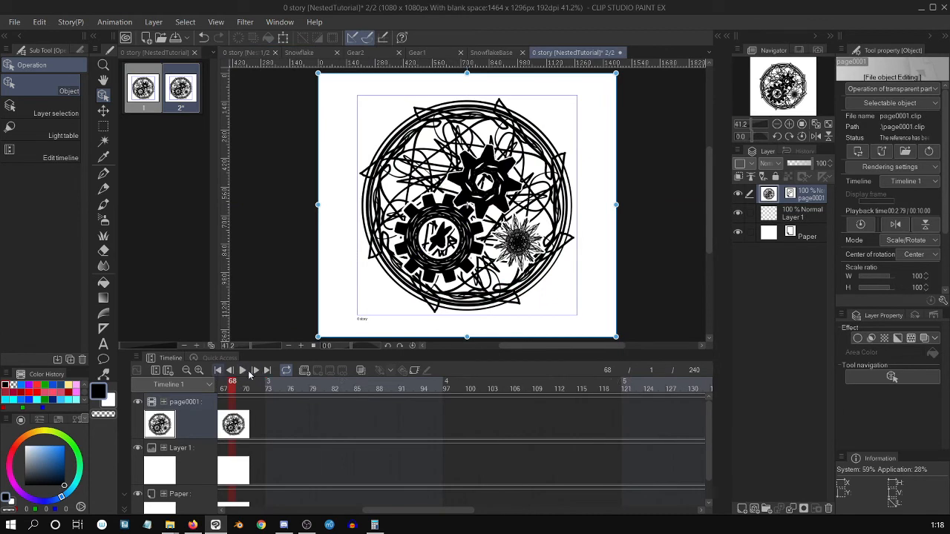
pyautogui.click(244, 372)
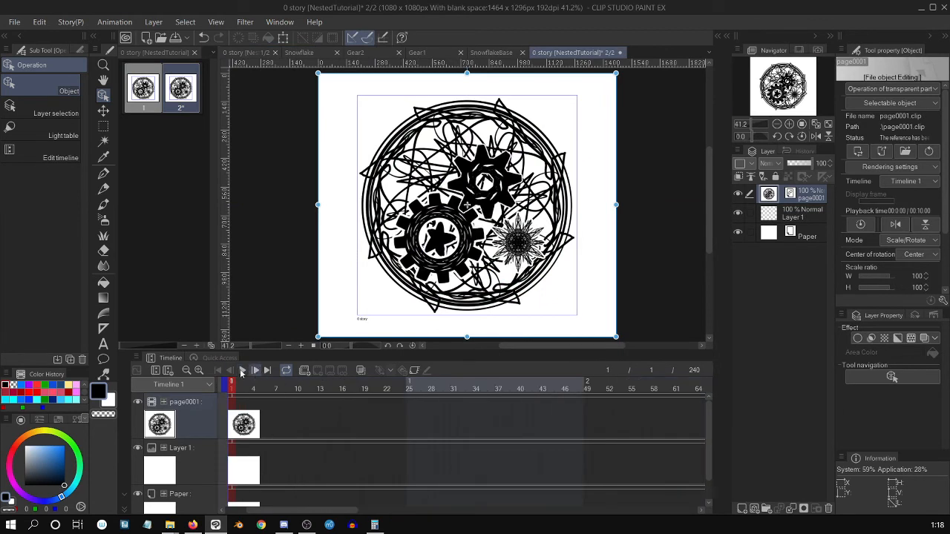
pyautogui.click(244, 370)
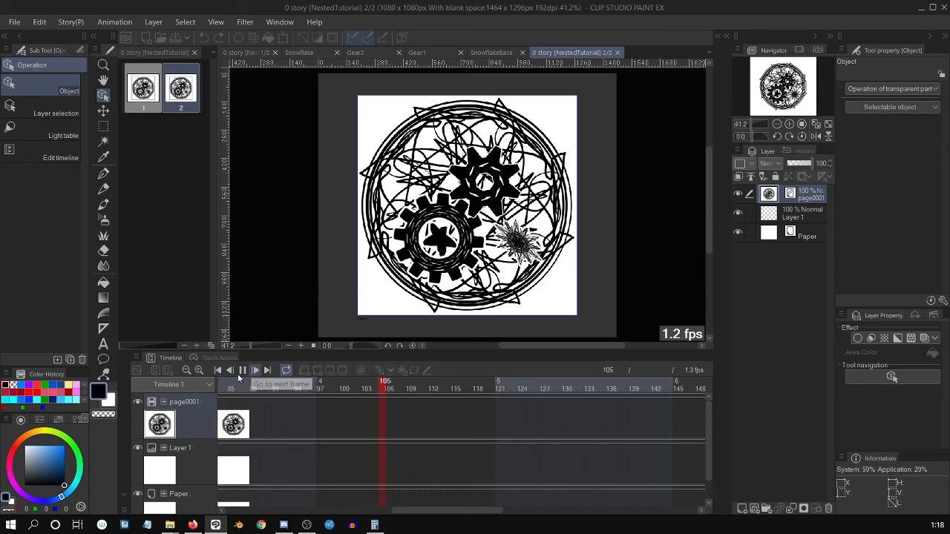
# Step: Reopen page 1 and enable keyframe editing on Folder 2
pyautogui.click(147, 103)
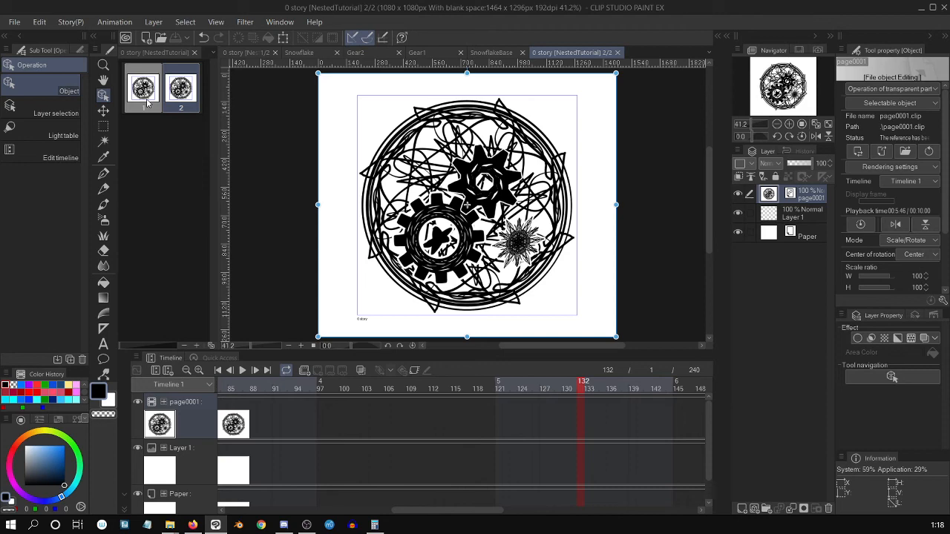
pyautogui.doubleClick(148, 103)
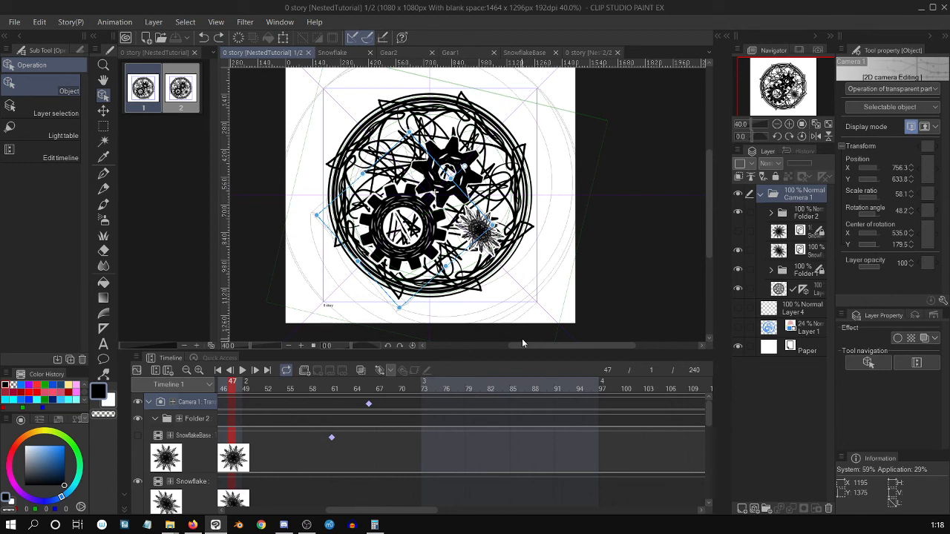
pyautogui.click(808, 213)
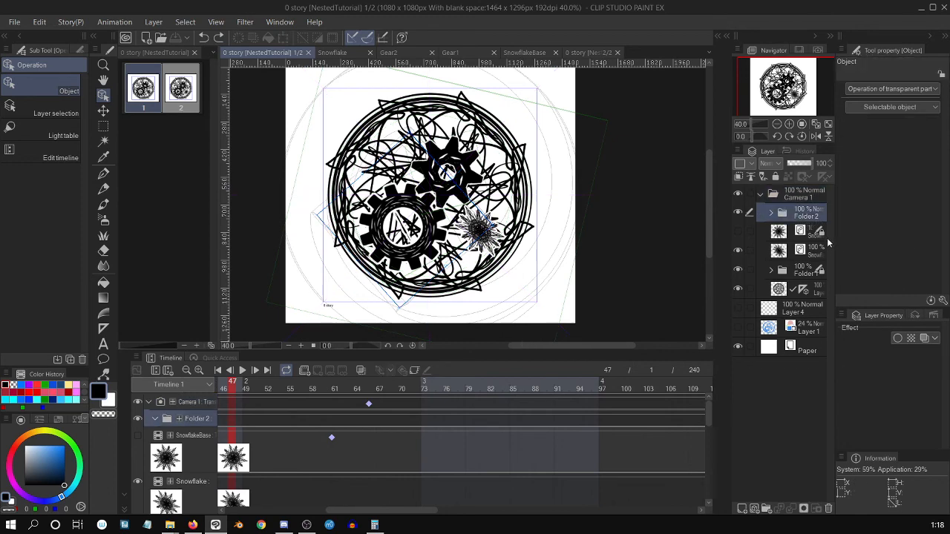
pyautogui.click(414, 370)
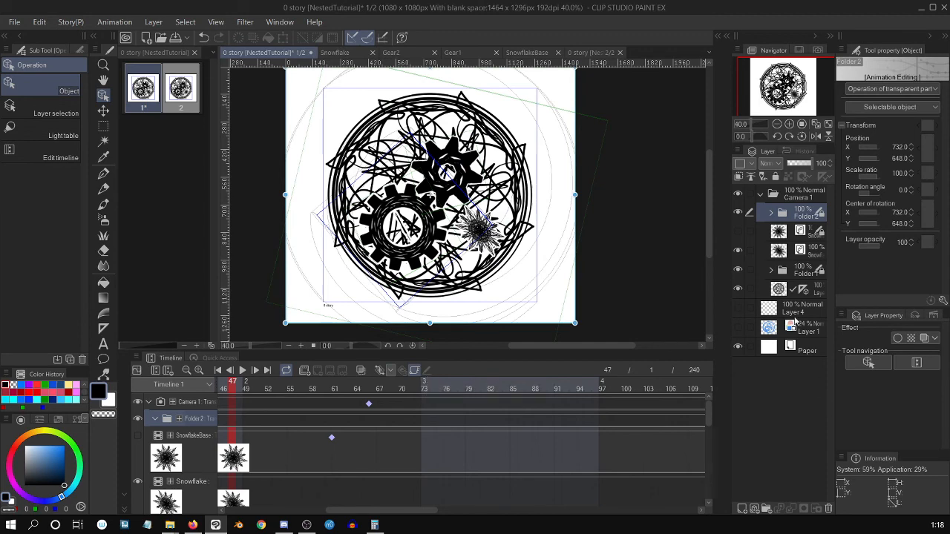
# Step: Turn off 2D camera rendering during playback and preview the Camera 1 animation
pyautogui.click(795, 198)
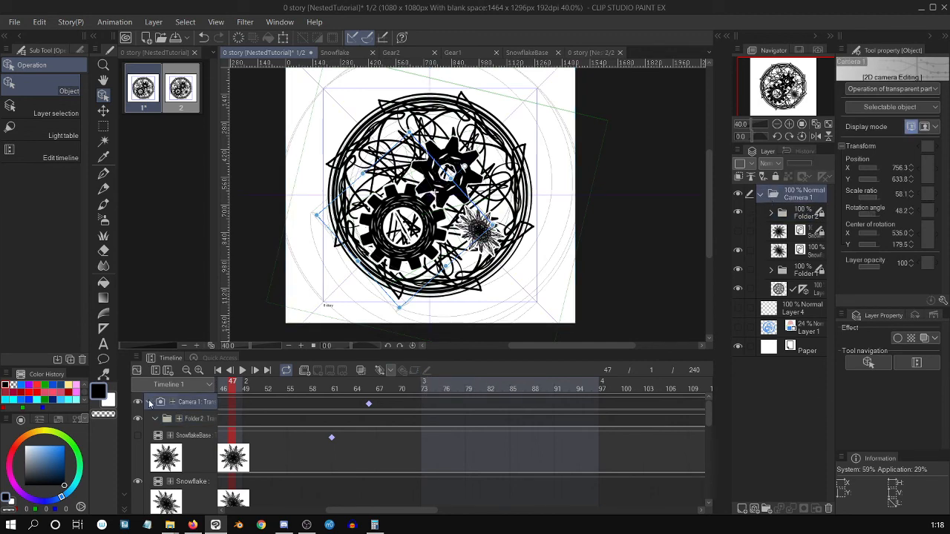
pyautogui.click(140, 403)
pyautogui.click(115, 22)
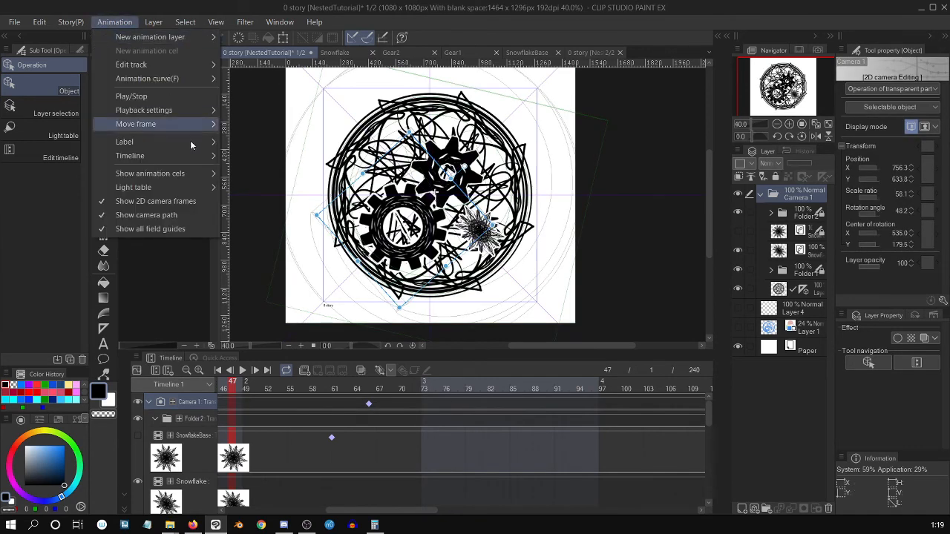
pyautogui.moveTo(206, 116)
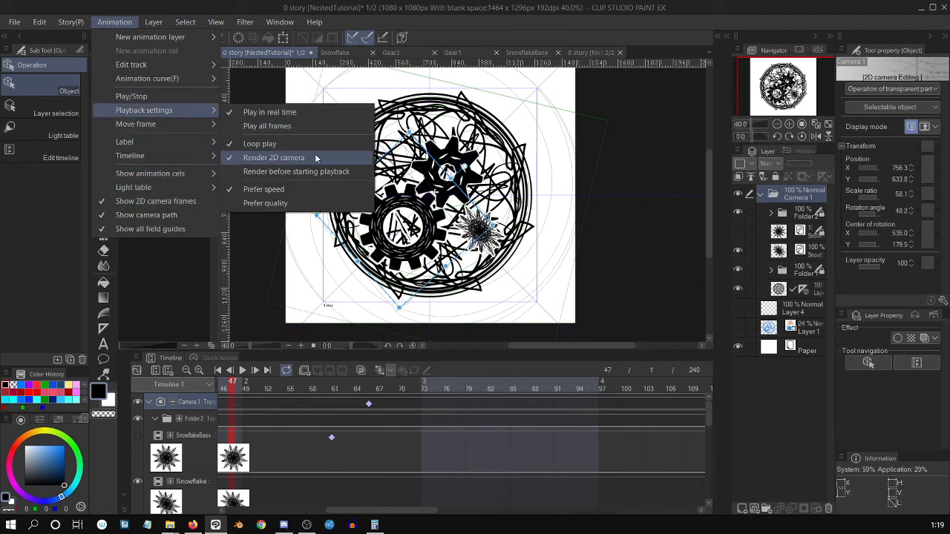
pyautogui.click(315, 158)
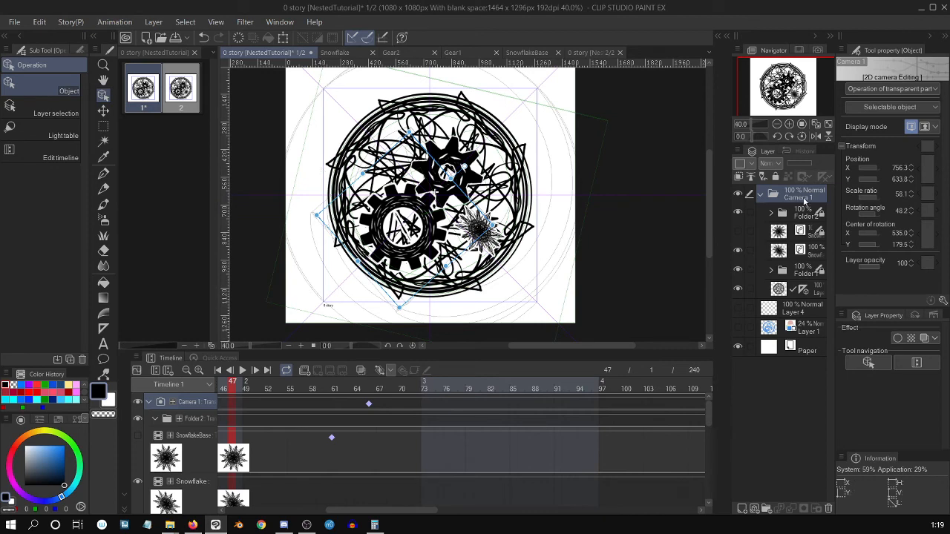
pyautogui.click(242, 370)
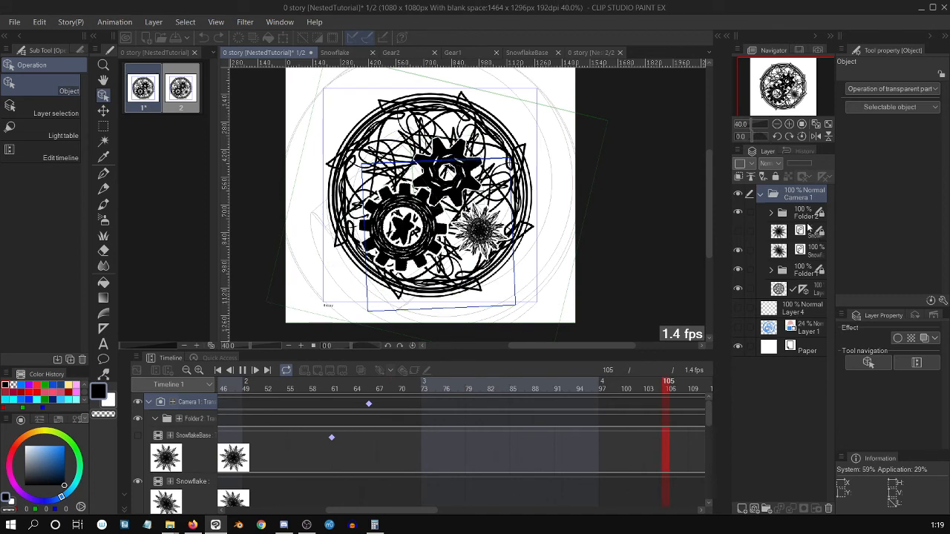
pyautogui.press('space')
# Step: Add transform keyframes to Folder 2 at frame 1 and at the final frame, 240
pyautogui.click(800, 214)
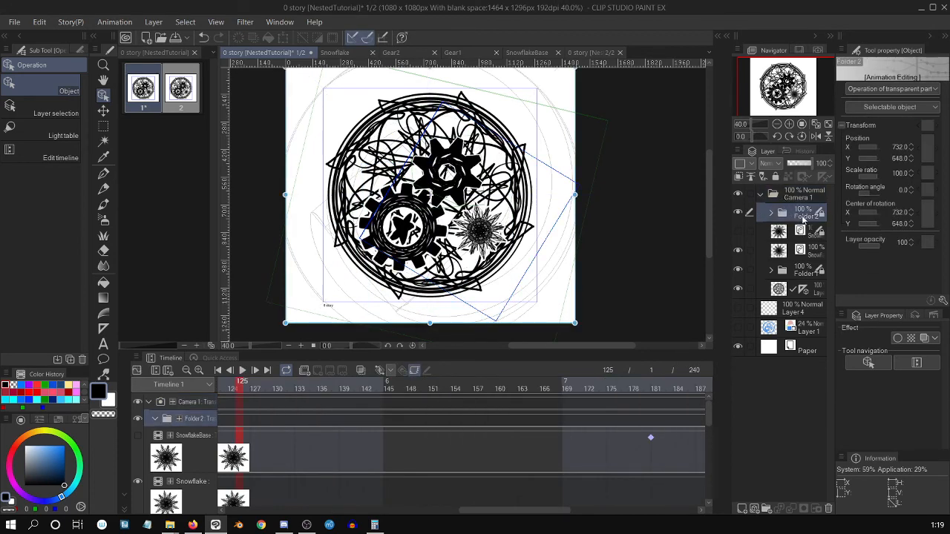
pyautogui.hotkey('ctrl', '-')
pyautogui.hotkey('ctrl', '-')
pyautogui.hotkey('ctrl', '-')
pyautogui.hotkey('ctrl', '-')
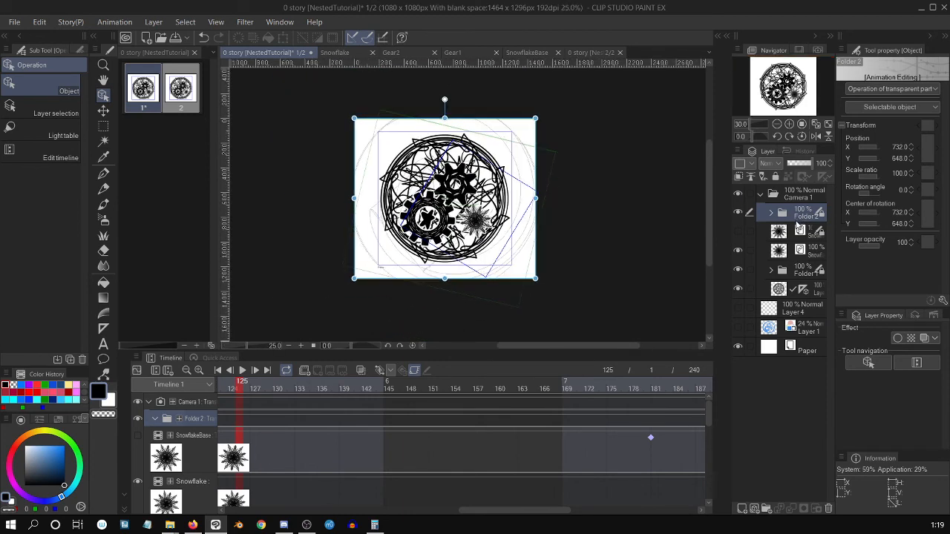
pyautogui.click(218, 370)
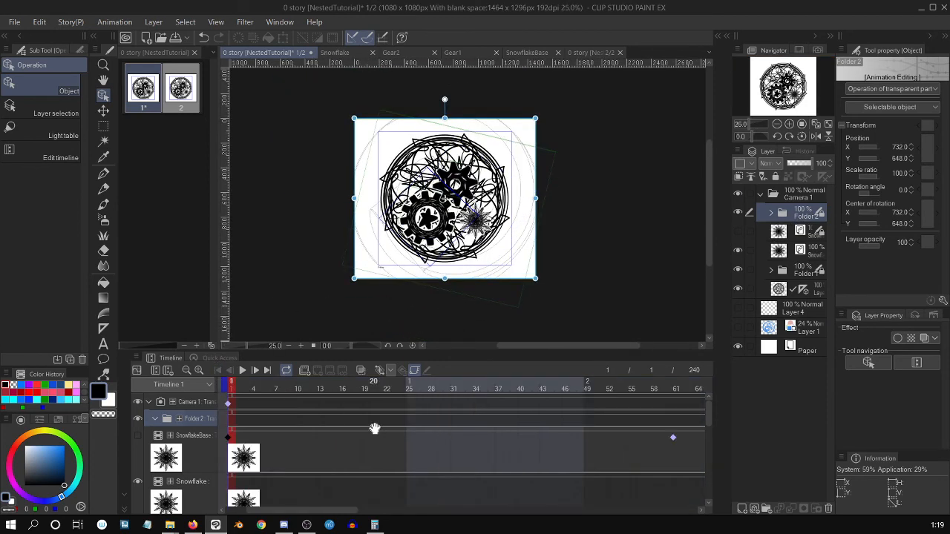
pyautogui.click(378, 372)
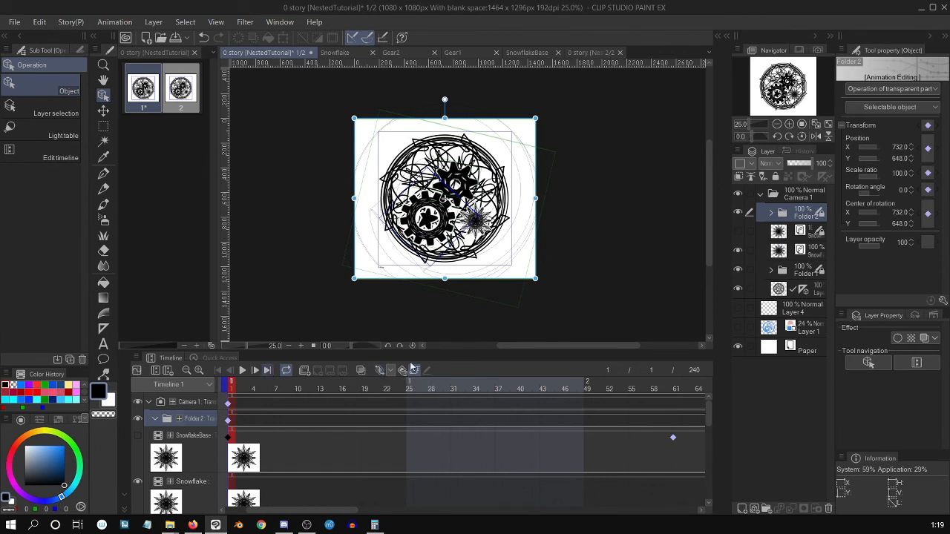
pyautogui.click(379, 371)
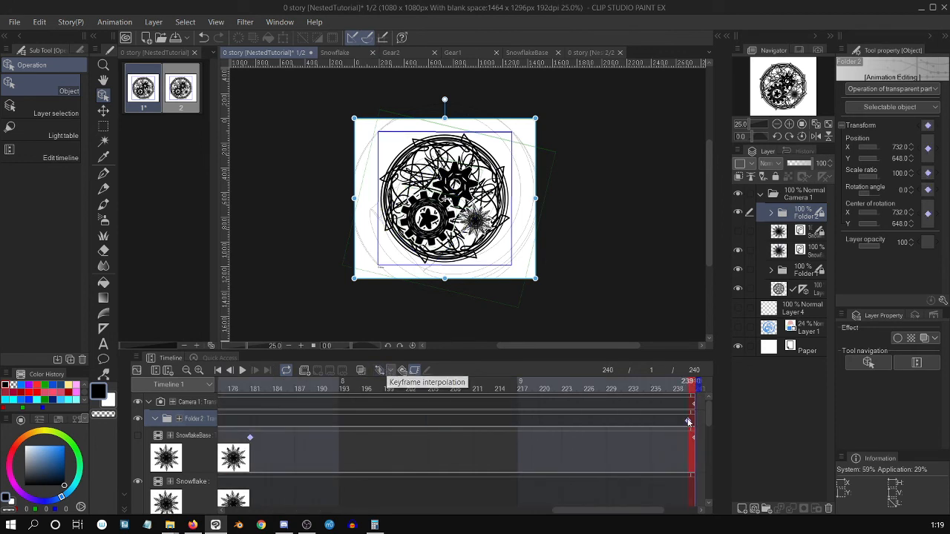
# Step: Add a transform keyframe to Folder 2 at frame 38
pyautogui.click(689, 423)
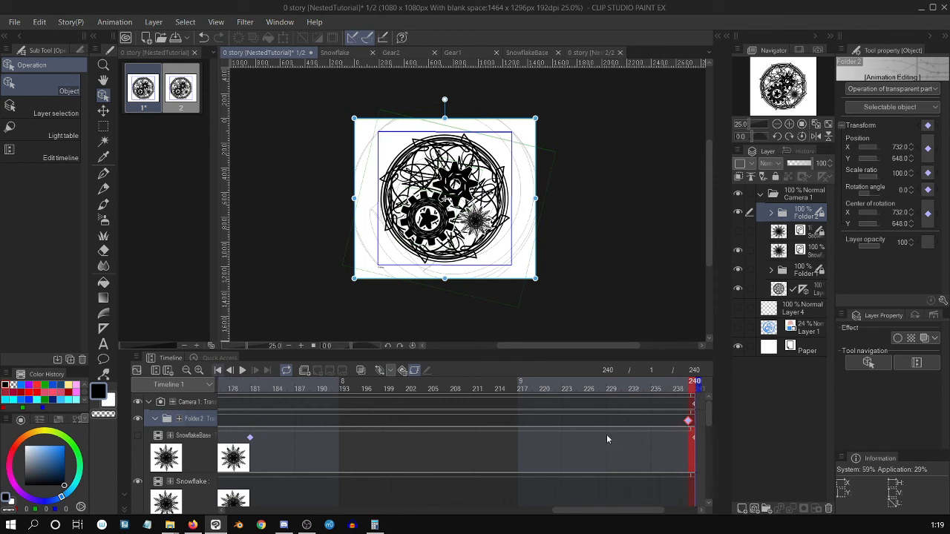
pyautogui.press('Home')
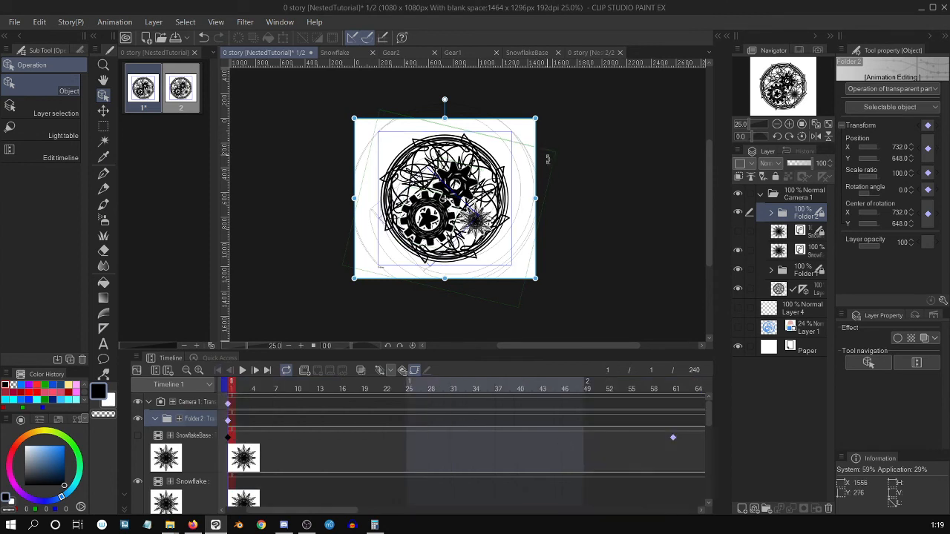
pyautogui.click(507, 386)
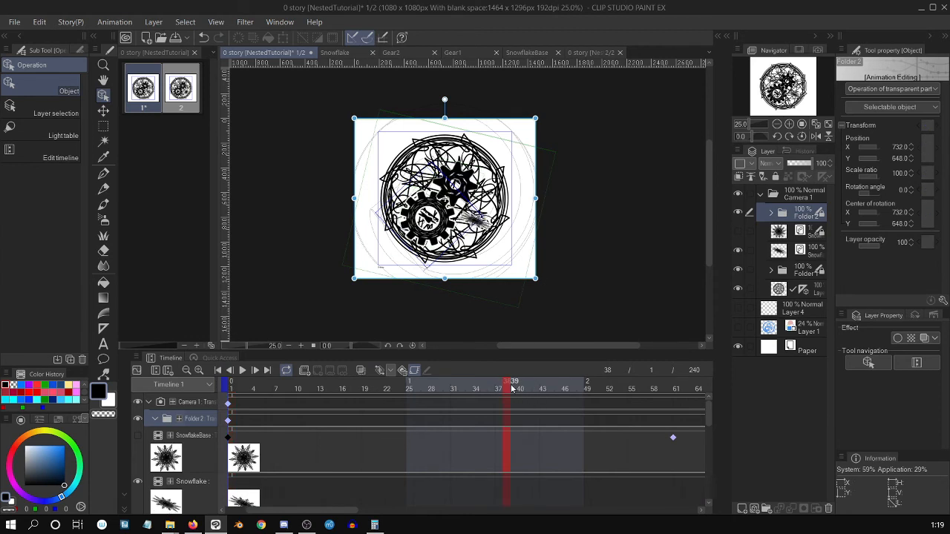
pyautogui.click(383, 369)
# Step: Try enlarging Folder 2 to a scale ratio of about 204.6 at frame 1, and undo the scaling
pyautogui.click(228, 422)
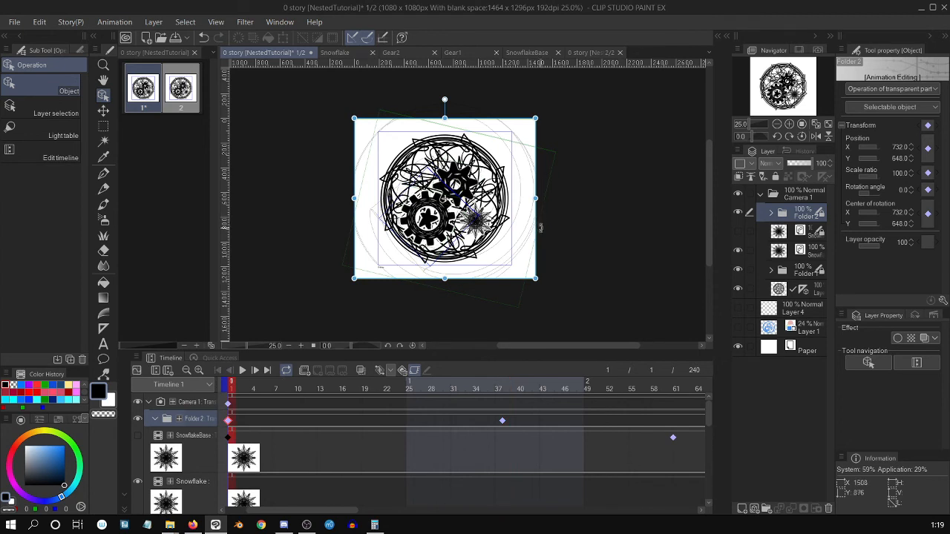
pyautogui.moveTo(536, 198); pyautogui.dragTo(711, 199)
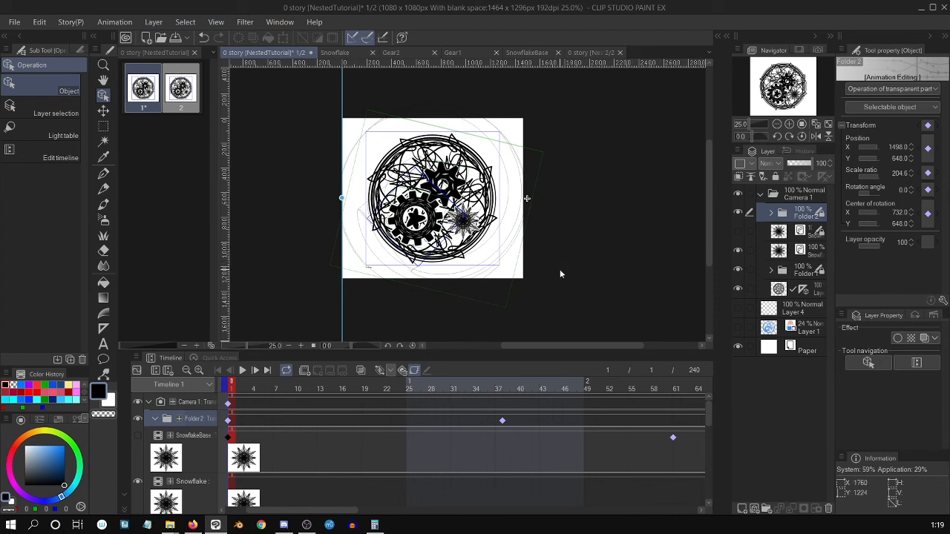
pyautogui.hotkey('ctrl', 'z')
# Step: Move Folder 2 below Layer 2 within Camera 1 and nest the snowflake layers, Folder 1 and Layer 2 inside it
pyautogui.click(800, 232)
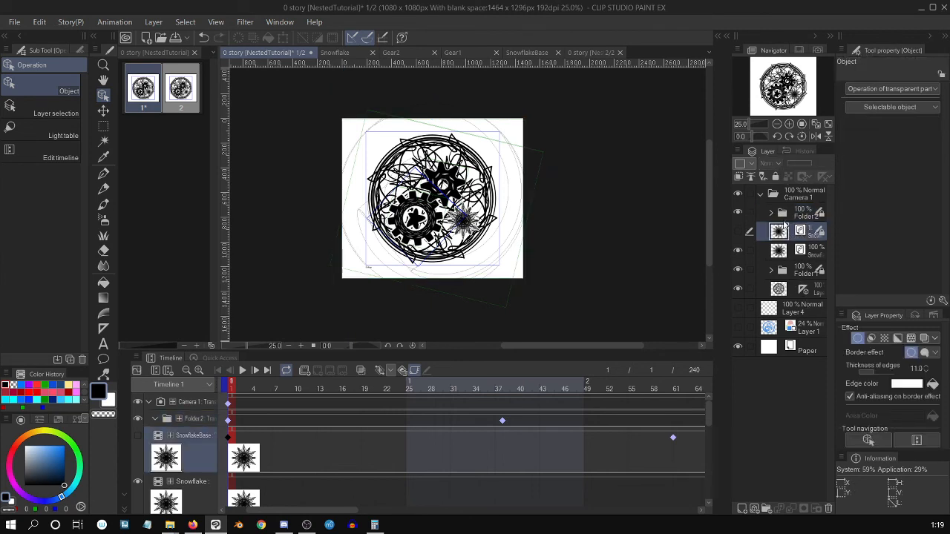
pyautogui.click(794, 214)
pyautogui.moveTo(781, 215); pyautogui.dragTo(781, 304)
pyautogui.click(793, 272)
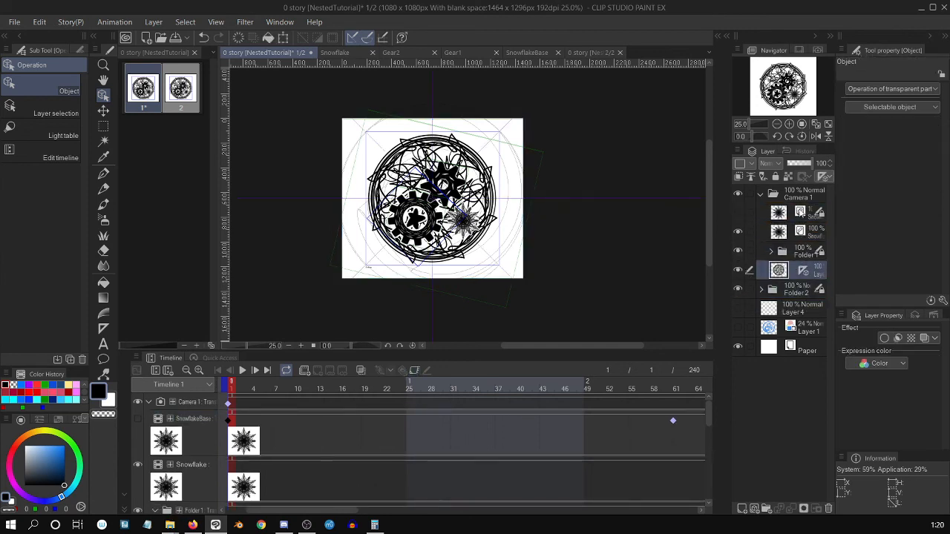
pyautogui.keyDown('shift'); pyautogui.click(801, 215); pyautogui.keyUp('shift')
pyautogui.moveTo(800, 215); pyautogui.dragTo(797, 297)
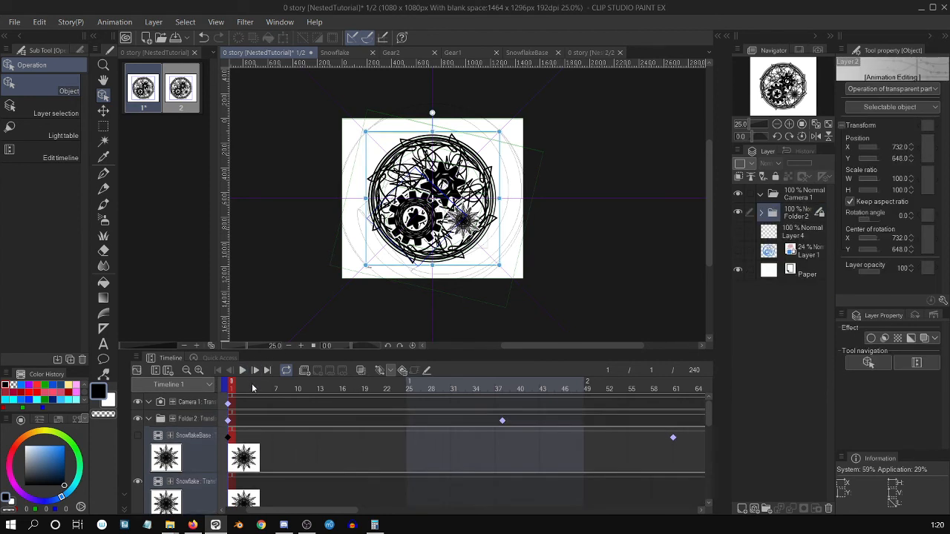
# Step: At frame 1, enlarge Folder 2 to about 235.7, rotate it to about -19.4 and position it near X 878.8, Y 272.7
pyautogui.click(809, 216)
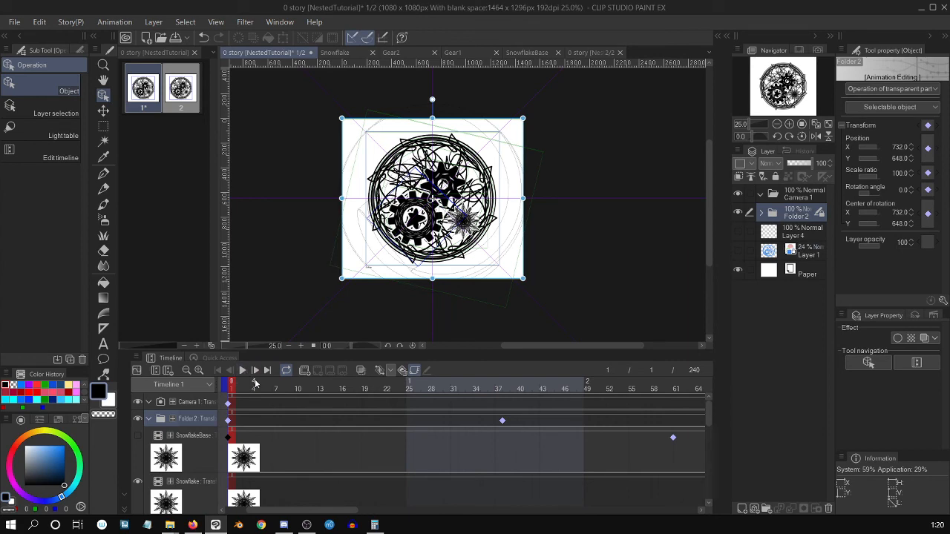
pyautogui.moveTo(525, 194); pyautogui.dragTo(743, 231)
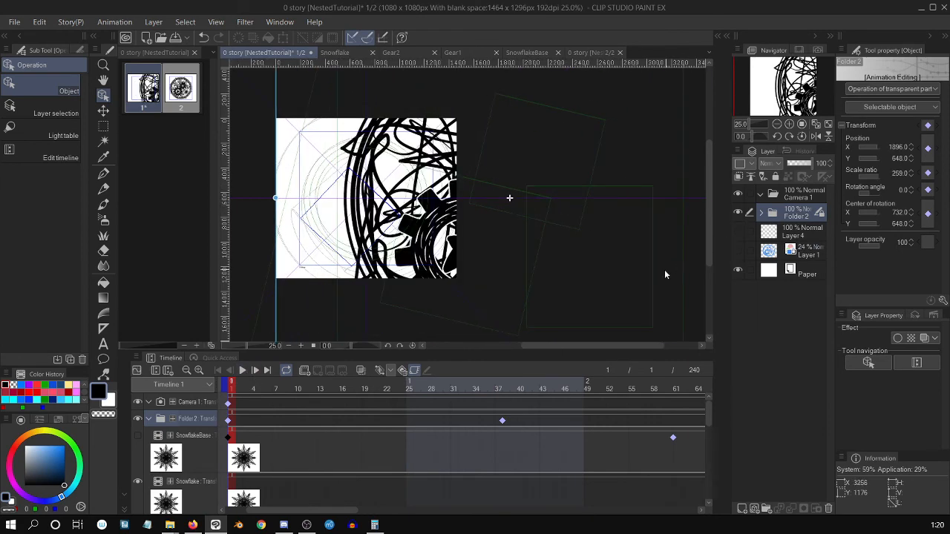
pyautogui.scroll(-2, 462, 253)
pyautogui.scroll(-1, 586, 191)
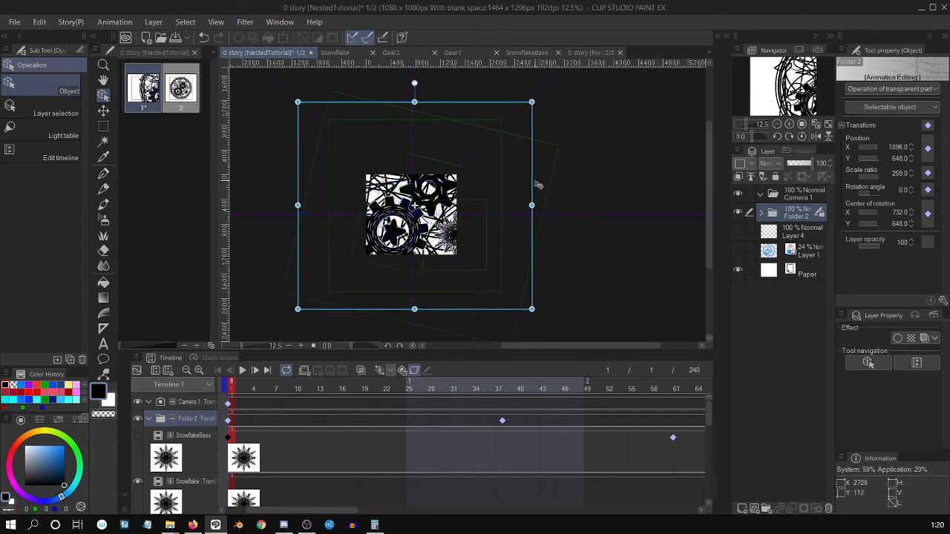
pyautogui.moveTo(555, 180); pyautogui.dragTo(537, 144)
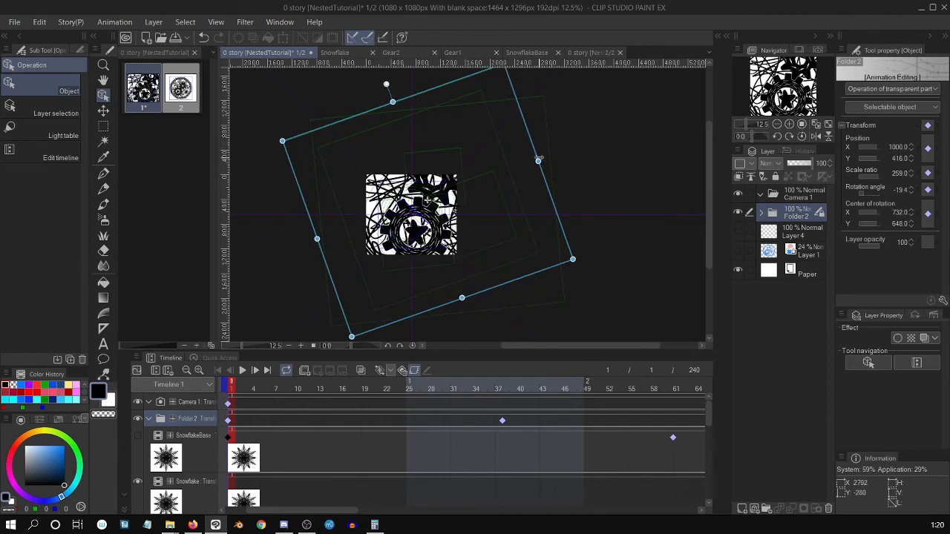
pyautogui.scroll(2, 535, 157)
pyautogui.moveTo(626, 161); pyautogui.dragTo(609, 176)
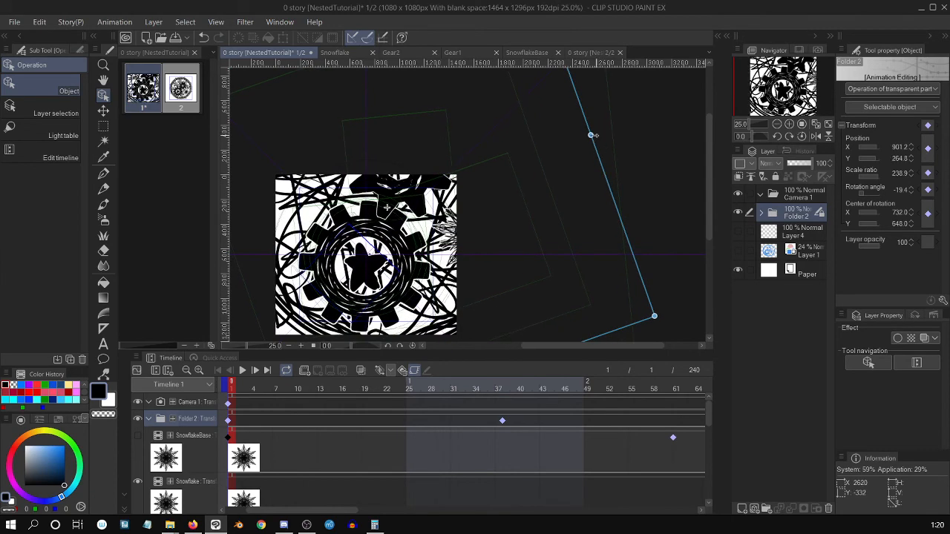
pyautogui.moveTo(591, 135); pyautogui.dragTo(582, 187)
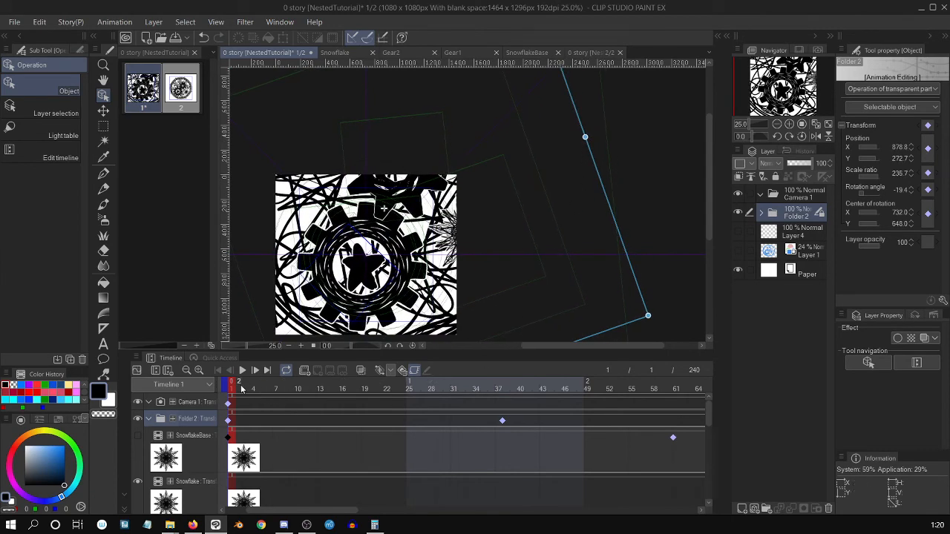
# Step: Set Folder 2's rotation angle to 444 at frame 240 and preview the animation
pyautogui.moveTo(390, 393); pyautogui.dragTo(689, 406)
pyautogui.moveTo(351, 511); pyautogui.dragTo(694, 503)
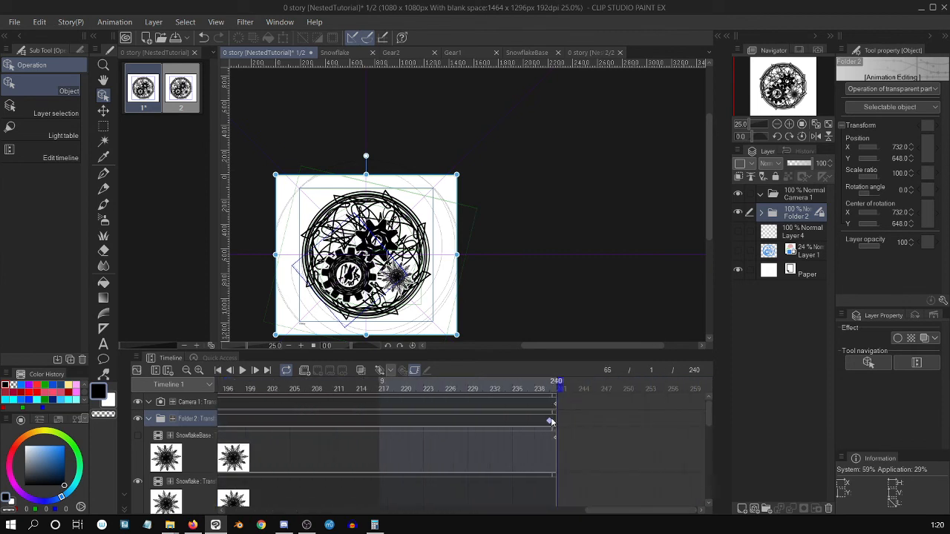
pyautogui.click(555, 425)
pyautogui.click(902, 191)
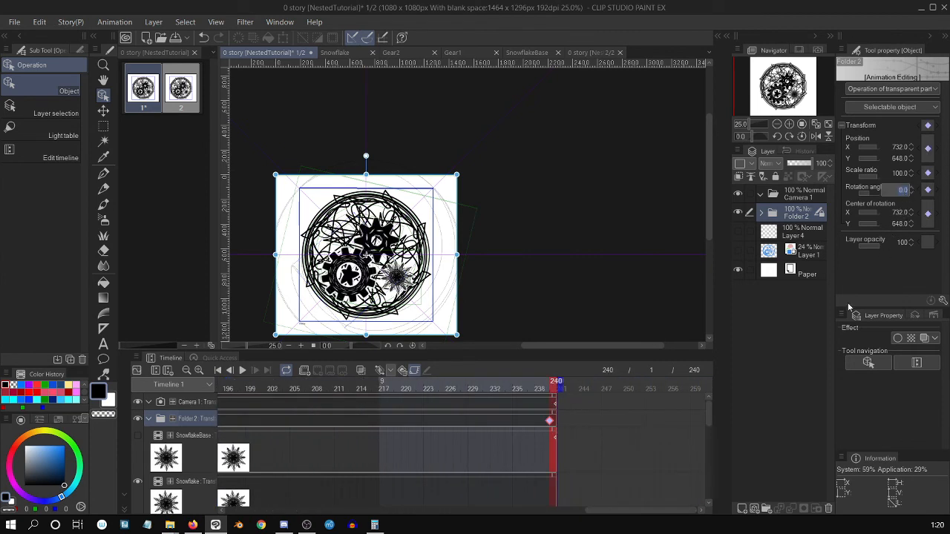
pyautogui.write('444')
pyautogui.press('Return')
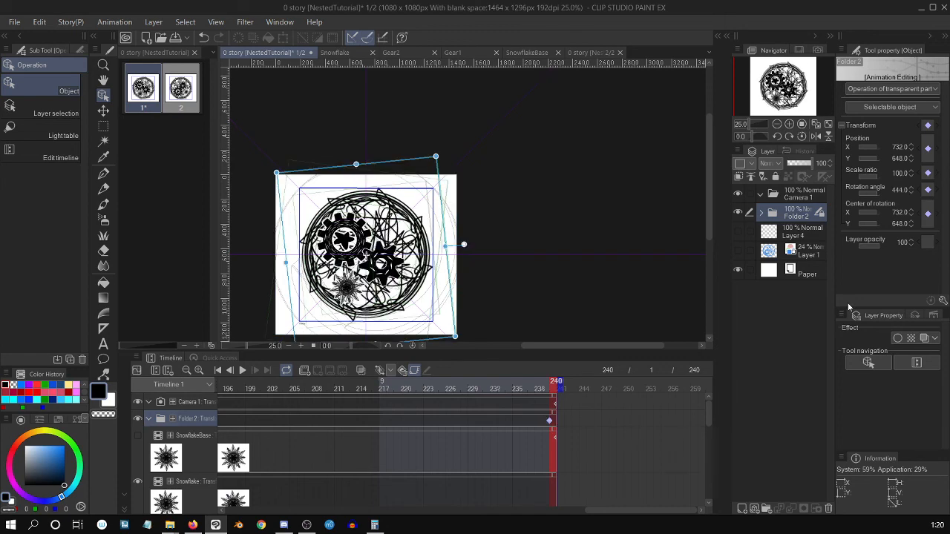
pyautogui.click(243, 371)
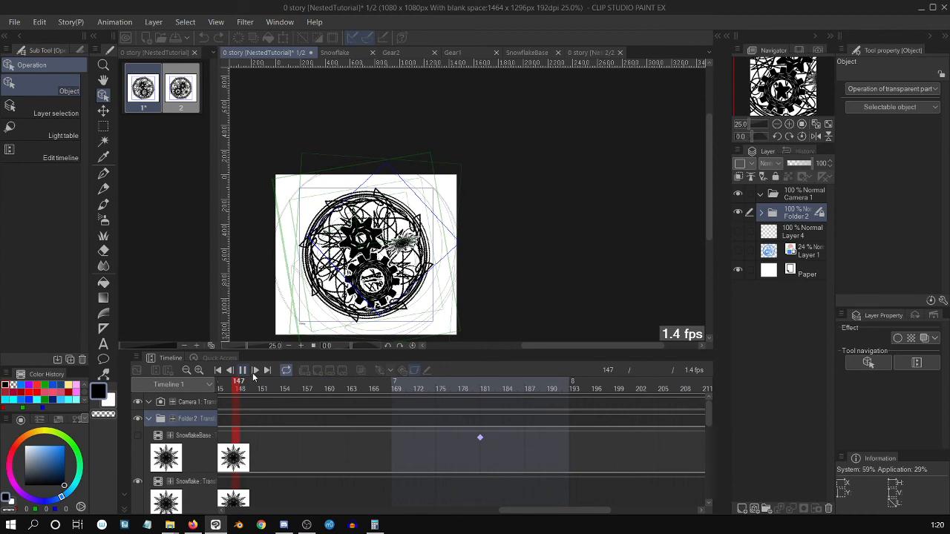
pyautogui.click(253, 373)
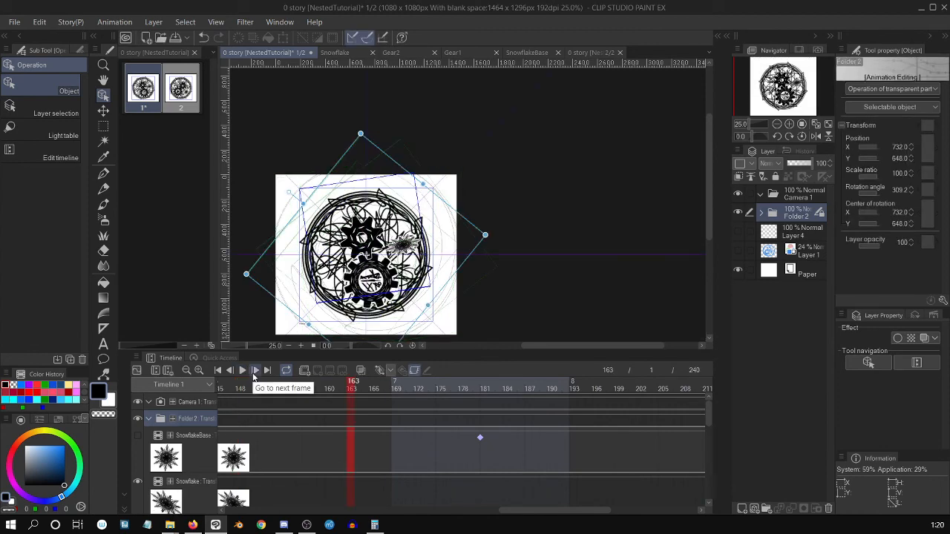
# Step: Undo the last page0001 file object update on page 2, and select Layer 4 on page 1
pyautogui.click(599, 52)
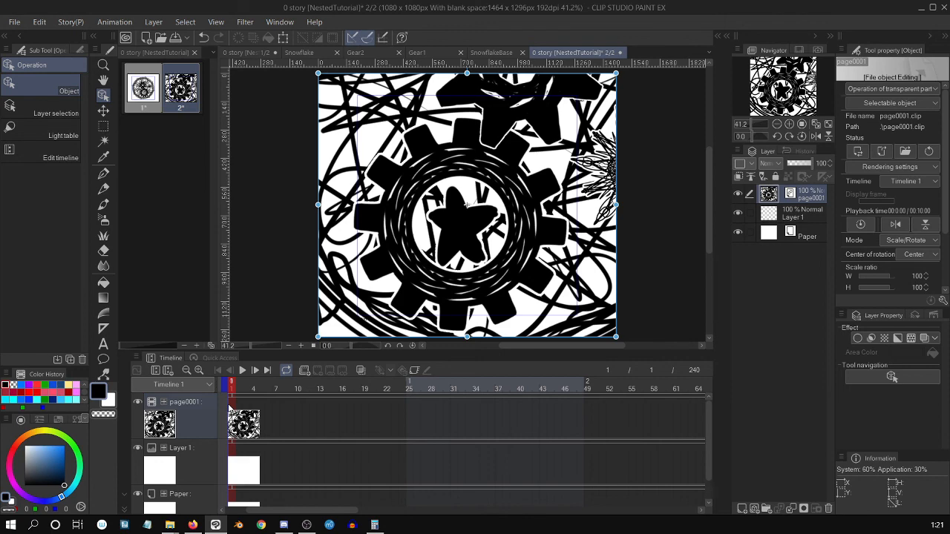
pyautogui.hotkey('ctrl', 'z')
pyautogui.click(242, 53)
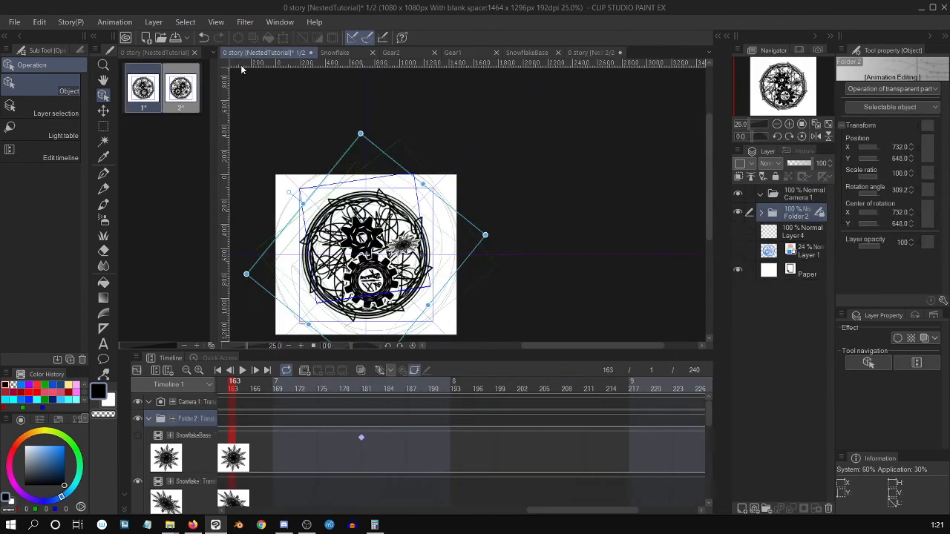
pyautogui.click(807, 230)
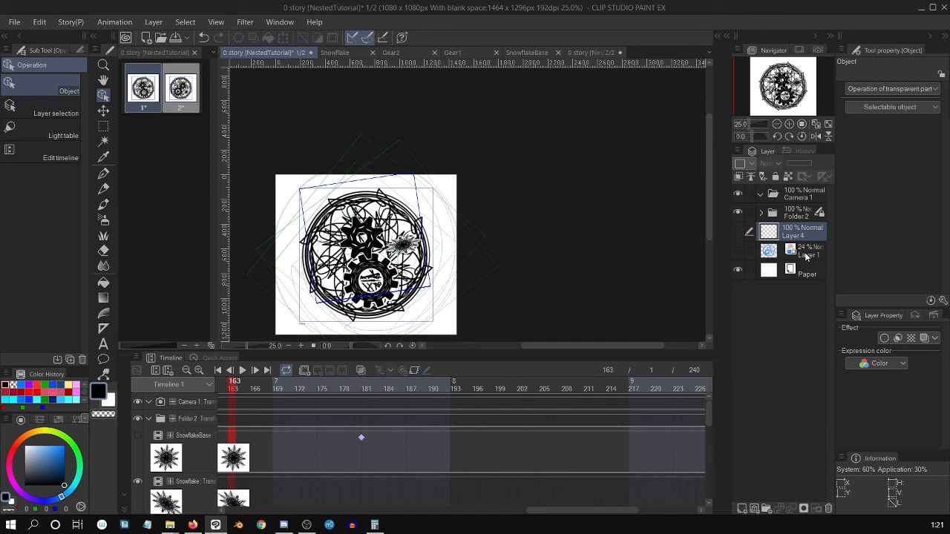
# Step: Set the page0001 file object's transformation mode on page 2 to Free Transform
pyautogui.click(598, 53)
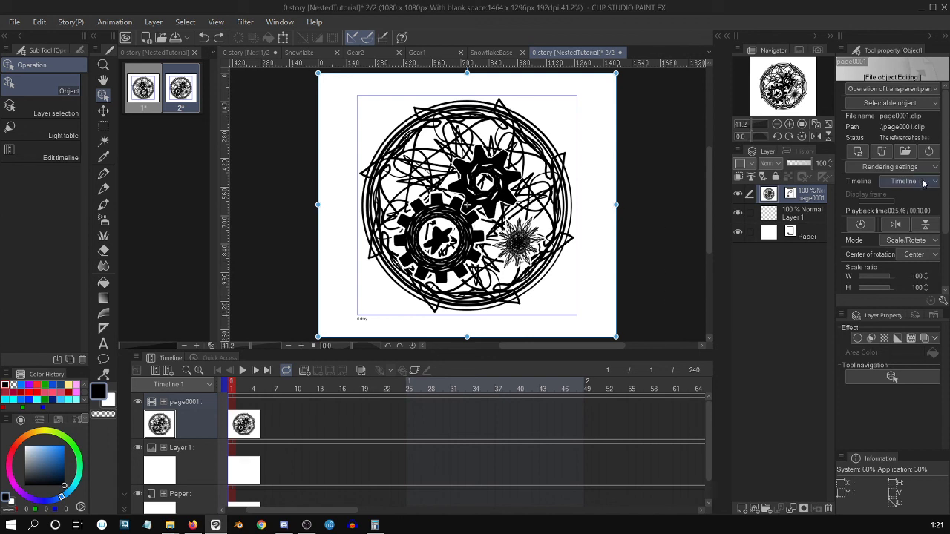
pyautogui.scroll(-2, 943, 223)
pyautogui.scroll(-1, 941, 222)
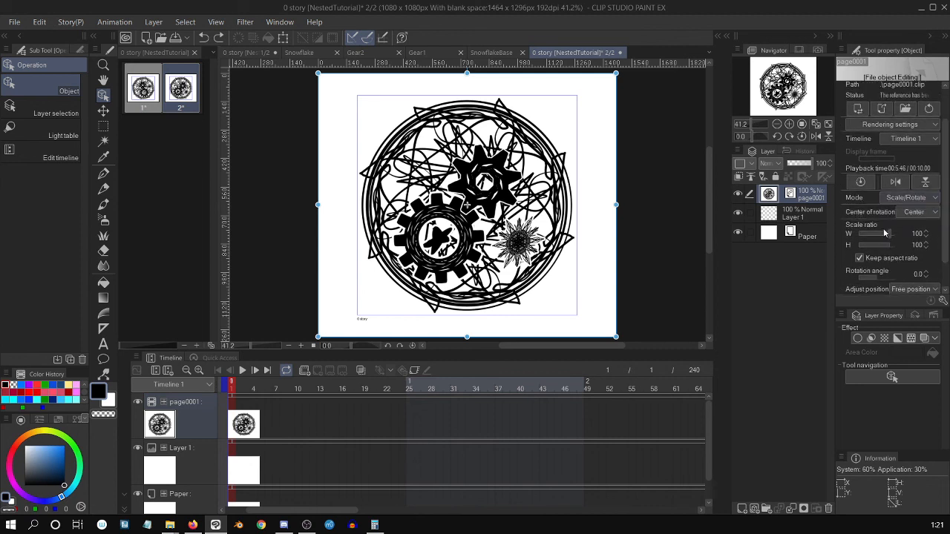
pyautogui.click(922, 200)
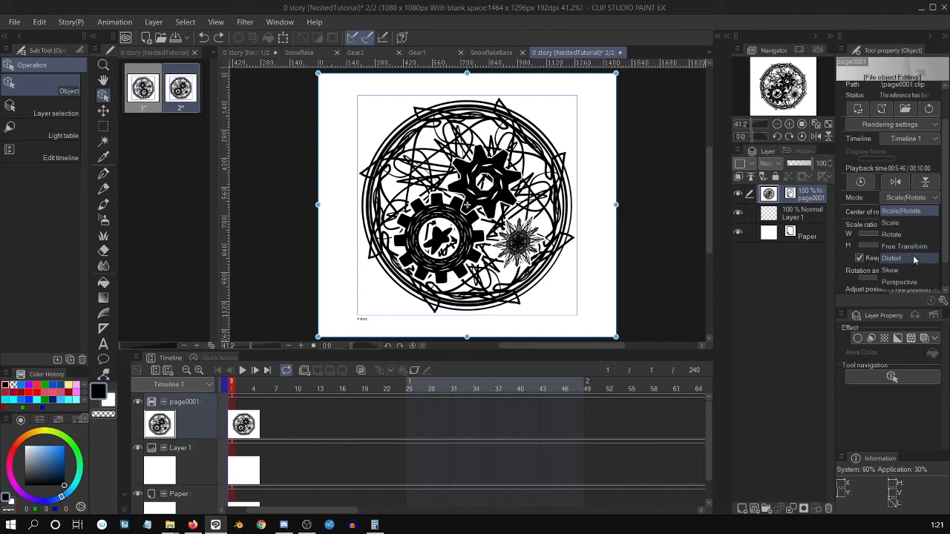
pyautogui.click(920, 247)
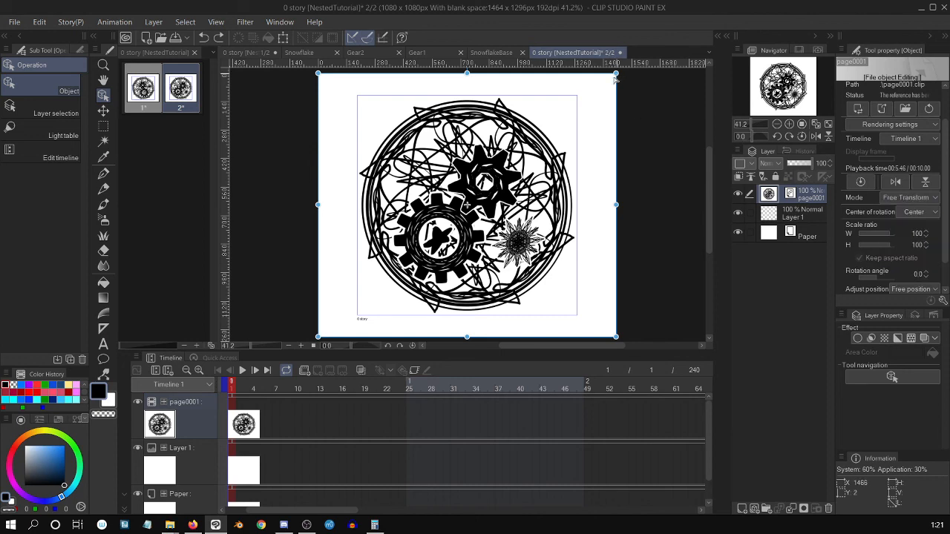
# Step: Distort the four corners of page0001 into a flattened, tilted perspective shape and play the page 2 animation
pyautogui.moveTo(615, 79); pyautogui.dragTo(545, 225)
pyautogui.moveTo(327, 88); pyautogui.dragTo(394, 206)
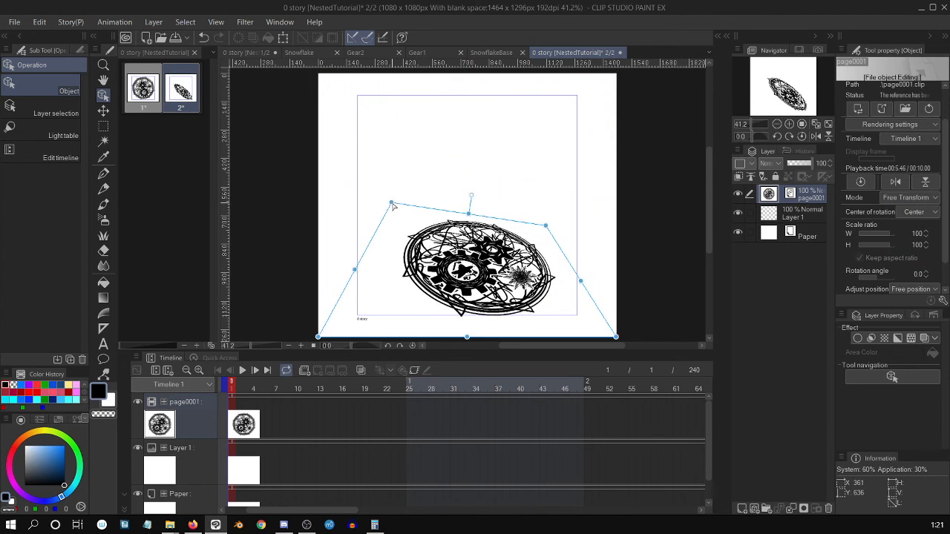
pyautogui.moveTo(318, 337); pyautogui.dragTo(283, 237)
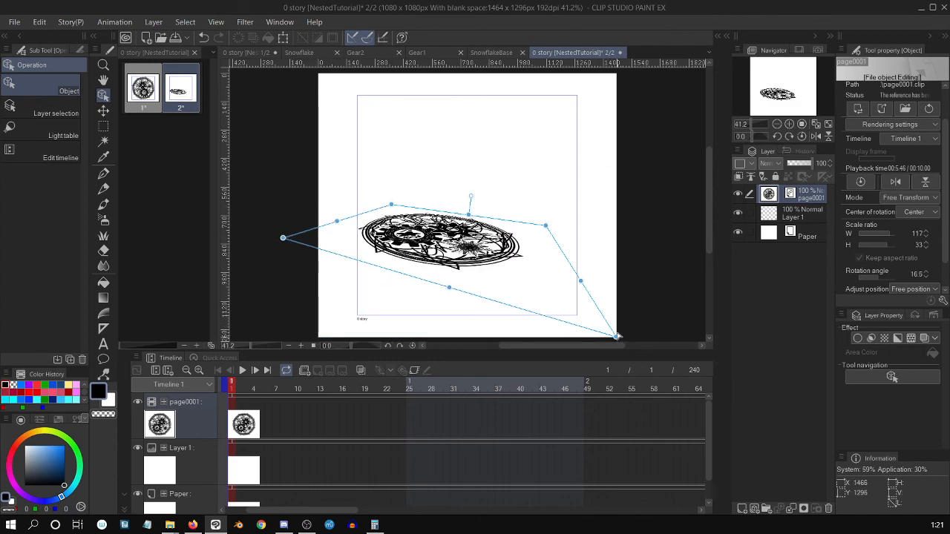
pyautogui.moveTo(616, 336); pyautogui.dragTo(602, 292)
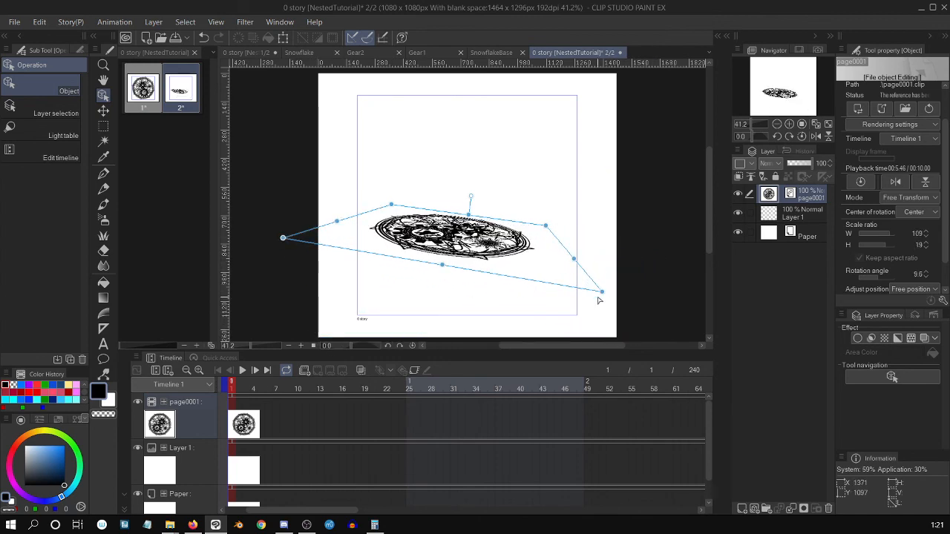
pyautogui.click(242, 369)
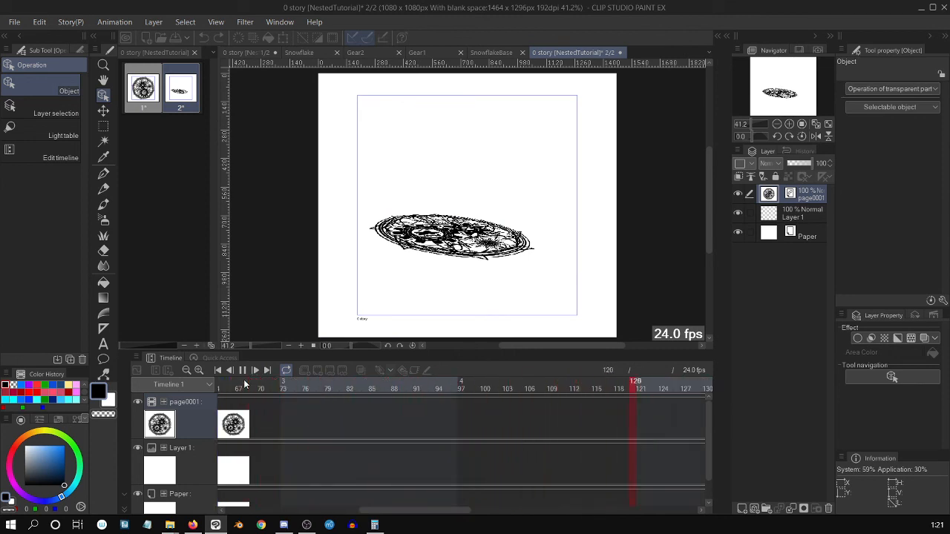
pyautogui.press('space')
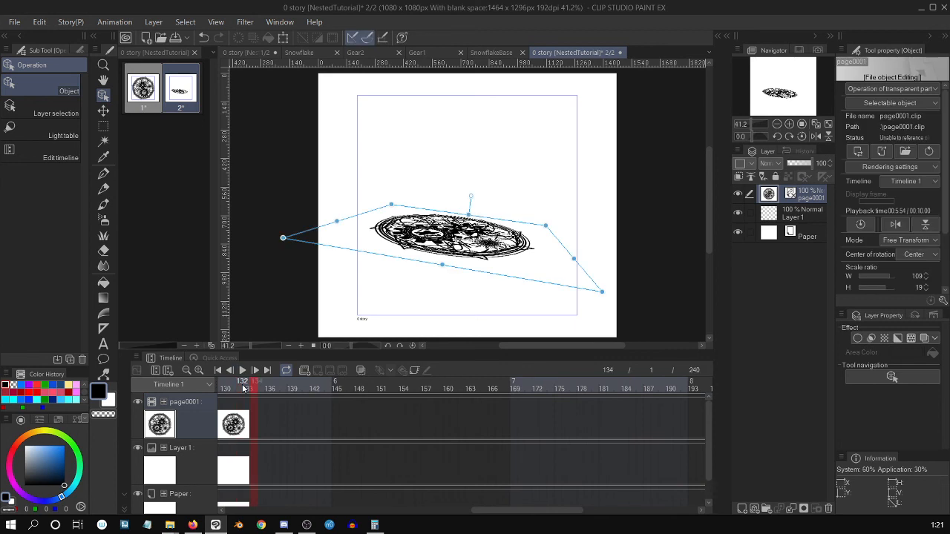
# Step: On page 1, move the snowflake layers, Folder 1 and Layer 2 out of Folder 2, directly into Camera 1 above it
pyautogui.click(255, 52)
pyautogui.click(798, 212)
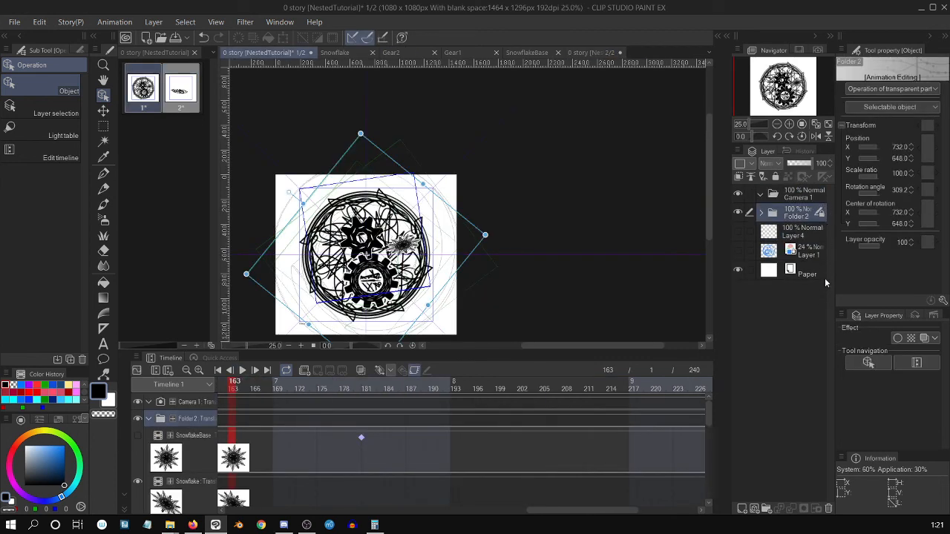
pyautogui.click(761, 213)
pyautogui.click(799, 234)
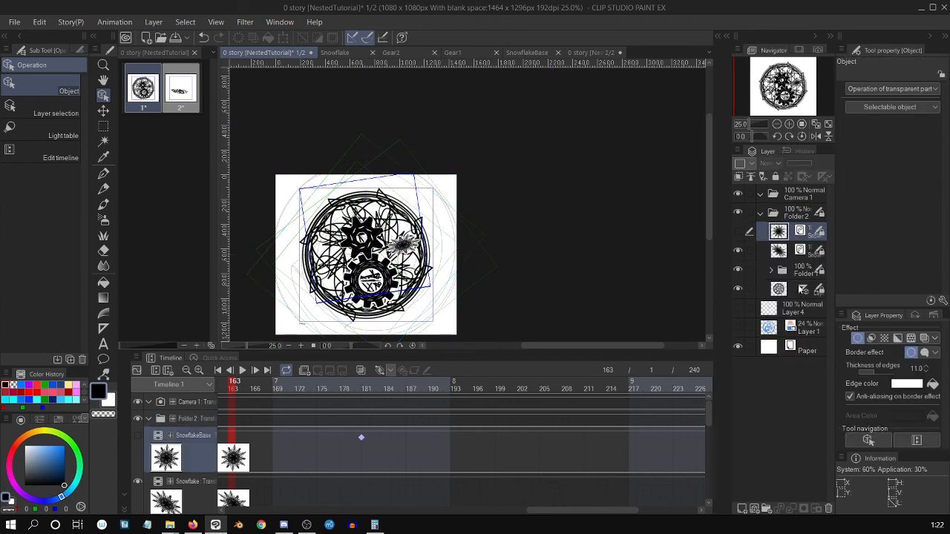
pyautogui.keyDown('shift'); pyautogui.click(802, 290); pyautogui.keyUp('shift')
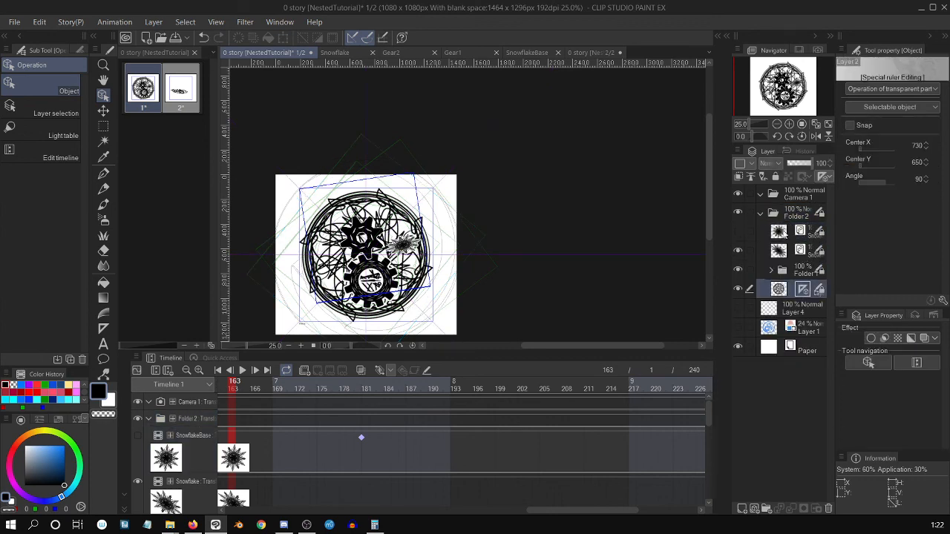
pyautogui.click(782, 232)
pyautogui.keyDown('shift'); pyautogui.click(783, 291); pyautogui.keyUp('shift')
pyautogui.moveTo(785, 229); pyautogui.dragTo(795, 196)
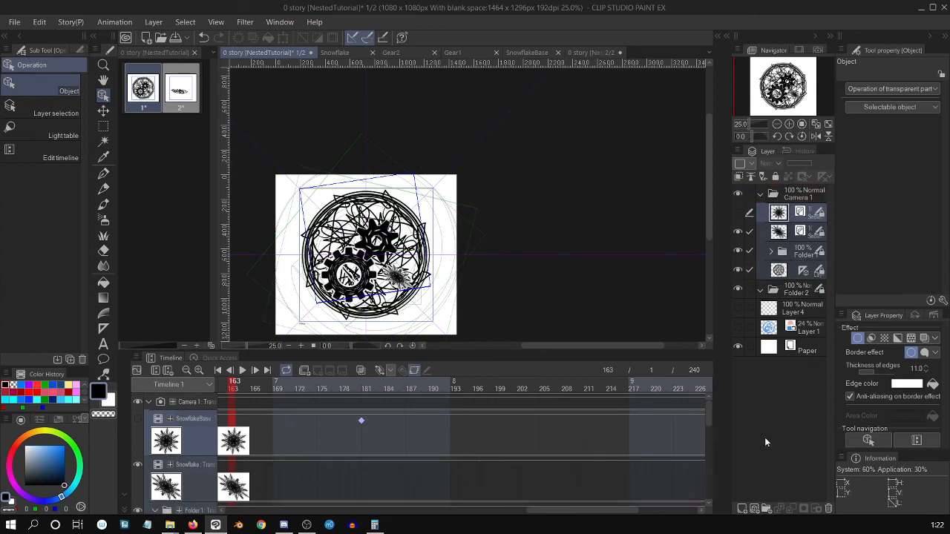
# Step: Play the page 2 animation and examine the flattened page0001 gears and snowflake up close, then stop playback
pyautogui.click(593, 52)
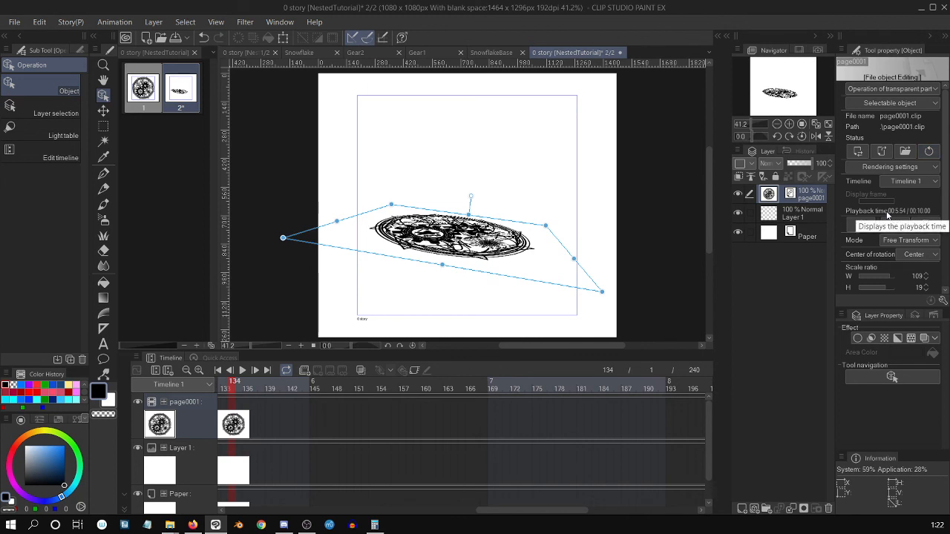
pyautogui.click(242, 369)
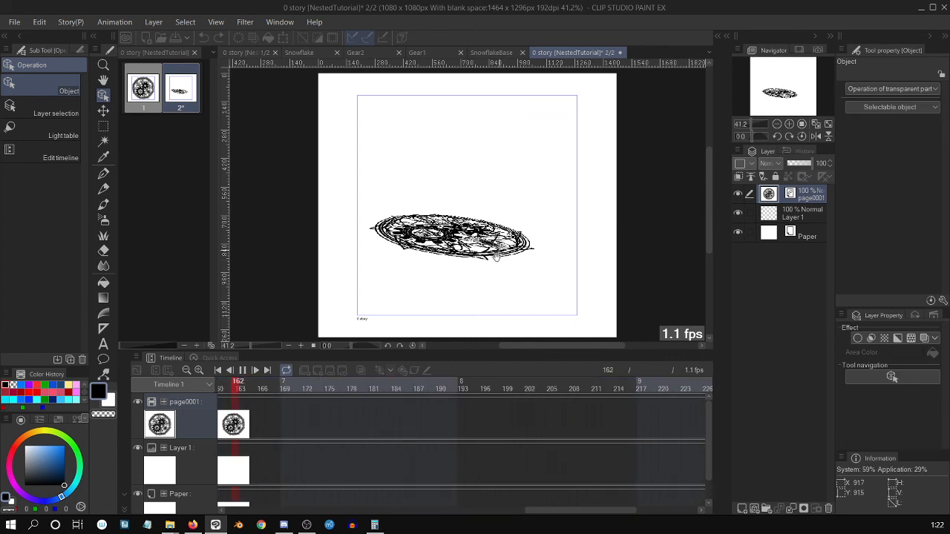
pyautogui.scroll(2, 496, 256)
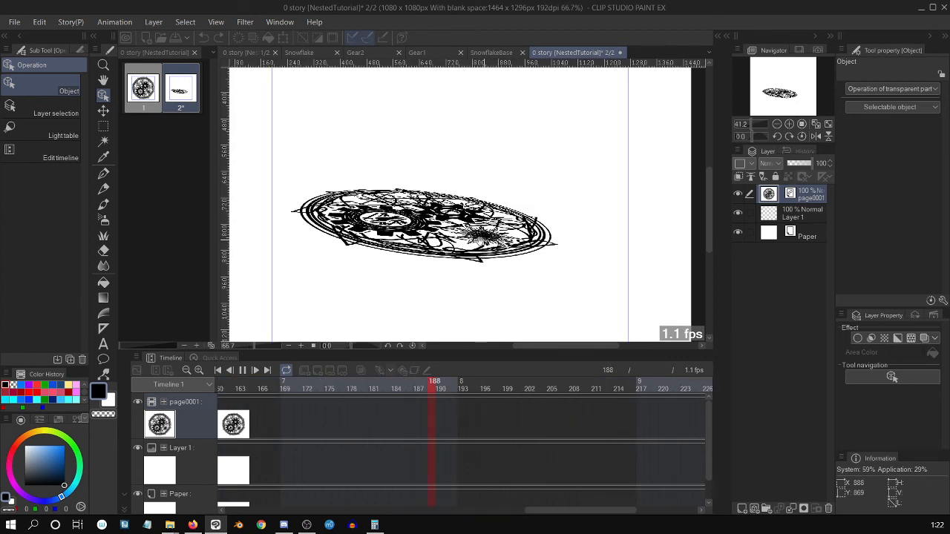
pyautogui.scroll(1, 493, 242)
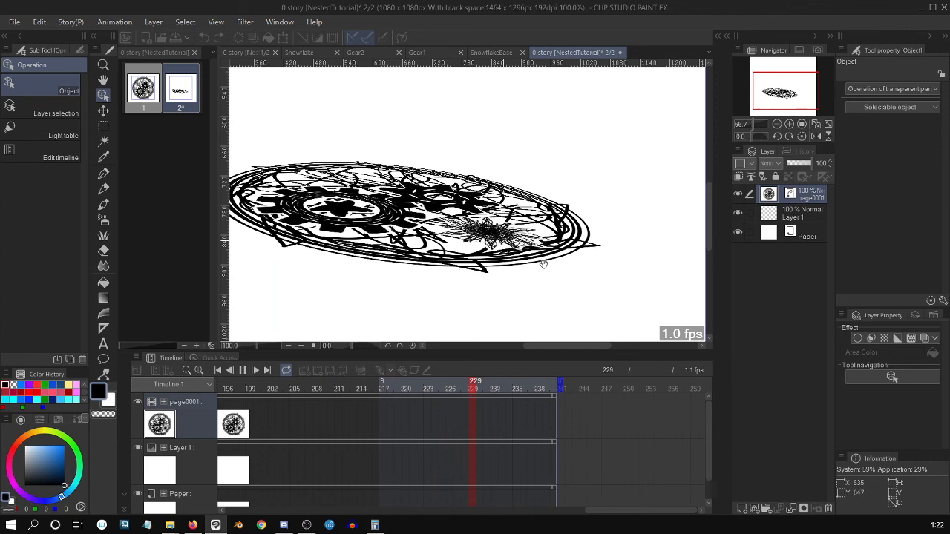
pyautogui.scroll(1, 543, 265)
pyautogui.scroll(1, 544, 268)
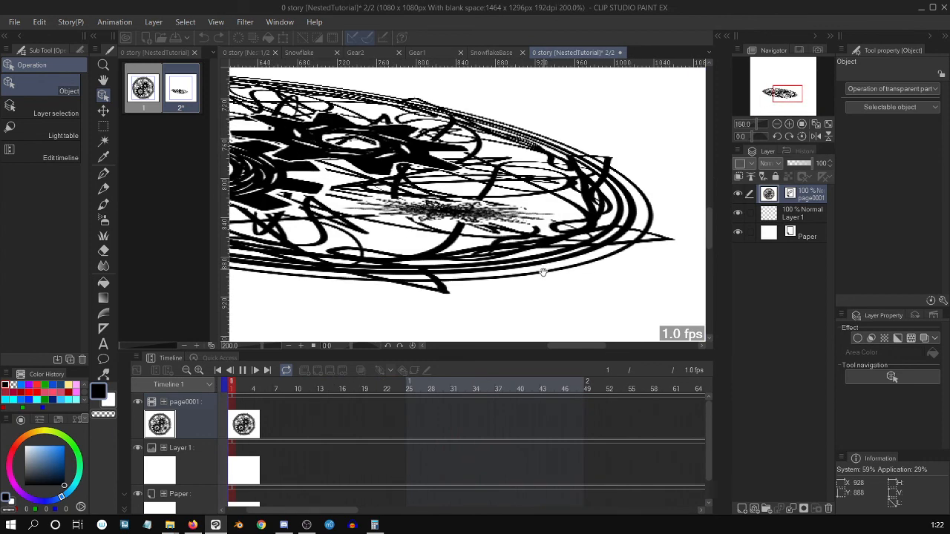
pyautogui.scroll(-1, 543, 273)
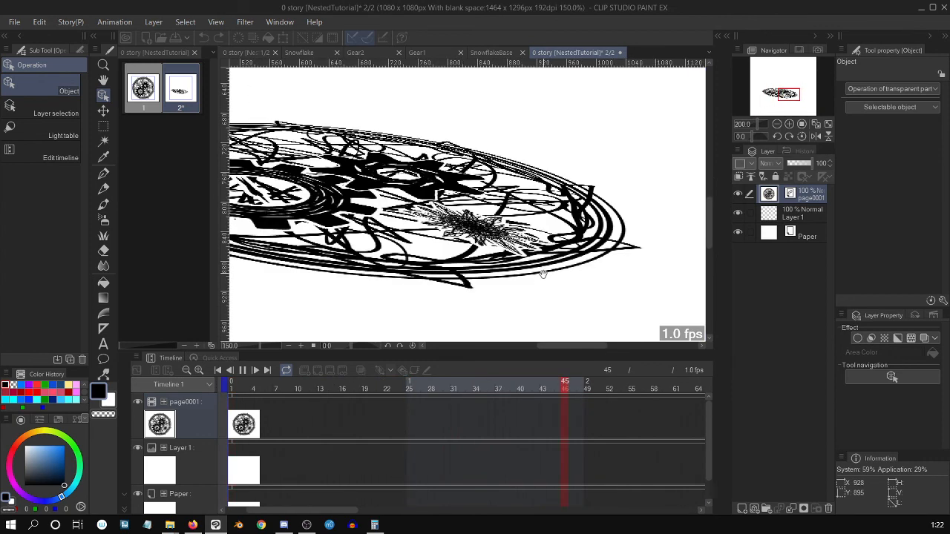
pyautogui.scroll(-1, 543, 273)
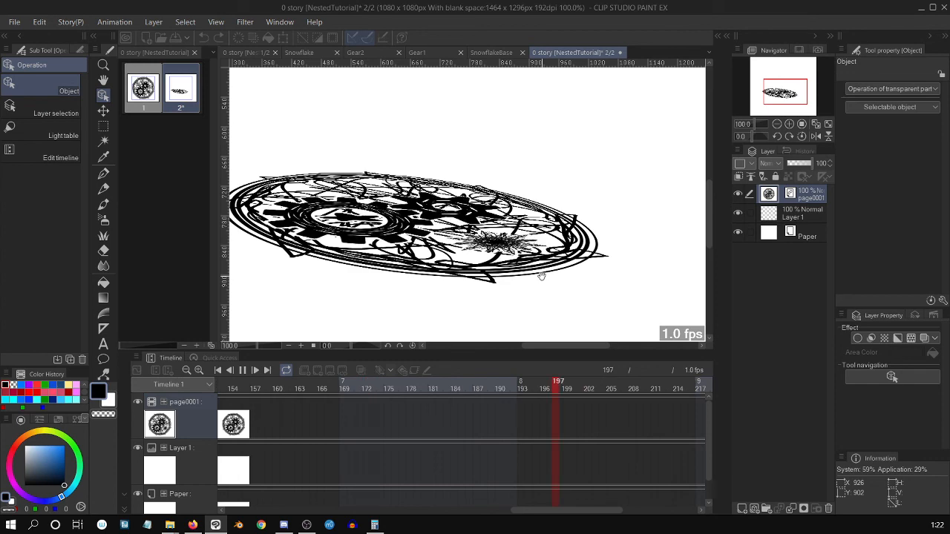
pyautogui.click(242, 370)
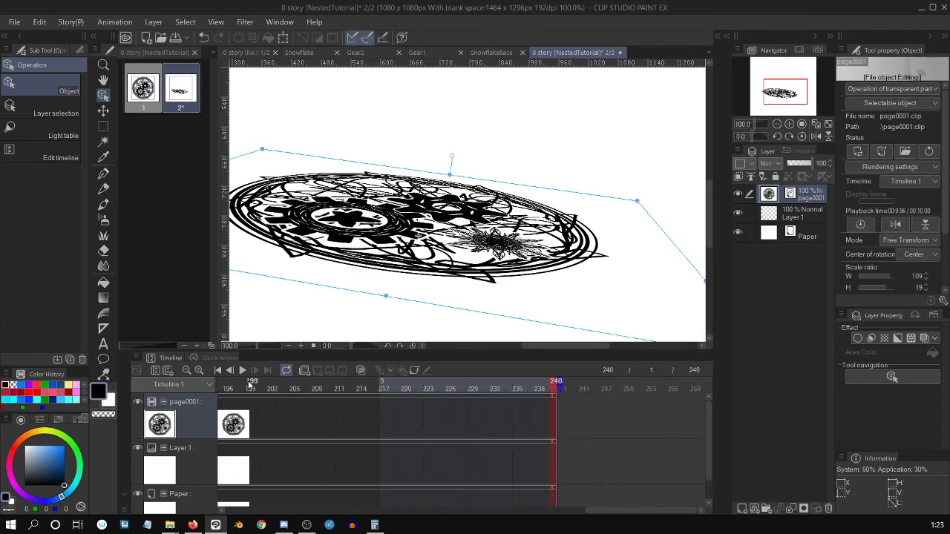
# Step: Reshape page0001's corners into a wider, more level perspective ellipse, about 168 by 60 in scale, and preview the page 2 animation
pyautogui.hotkey('ctrl', '-')
pyautogui.hotkey('ctrl', '-')
pyautogui.hotkey('ctrl', '-')
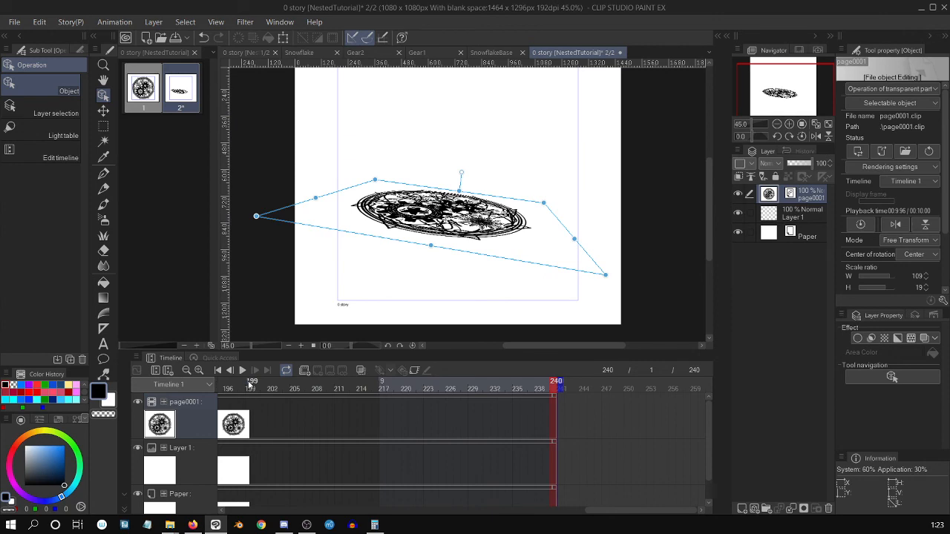
pyautogui.moveTo(605, 275)
pyautogui.mouseDown()
pyautogui.moveTo(656, 286)
pyautogui.moveTo(732, 361)
pyautogui.mouseUp()
pyautogui.moveTo(502, 177)
pyautogui.mouseDown()
pyautogui.moveTo(573, 155)
pyautogui.moveTo(632, 186)
pyautogui.moveTo(635, 179)
pyautogui.mouseUp()
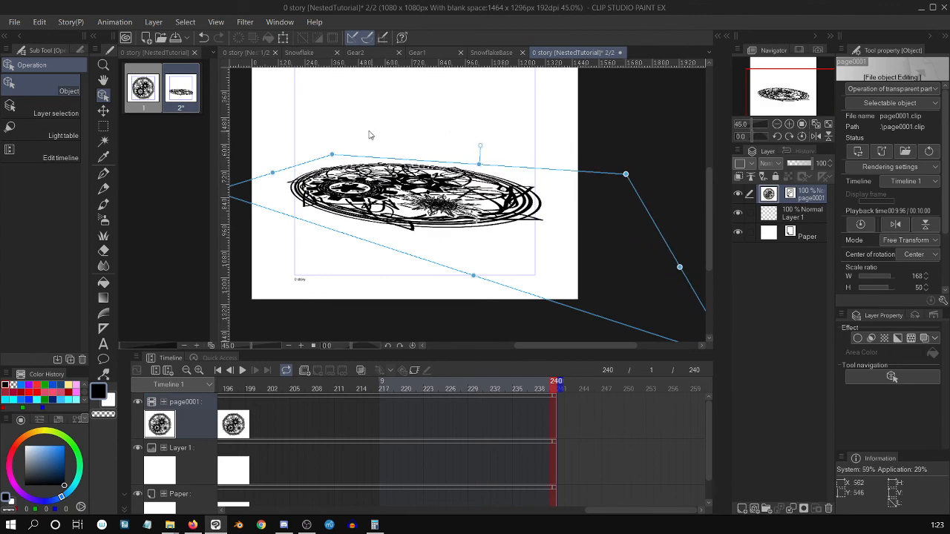
pyautogui.moveTo(332, 155)
pyautogui.mouseDown()
pyautogui.moveTo(391, 168)
pyautogui.moveTo(381, 155)
pyautogui.mouseUp()
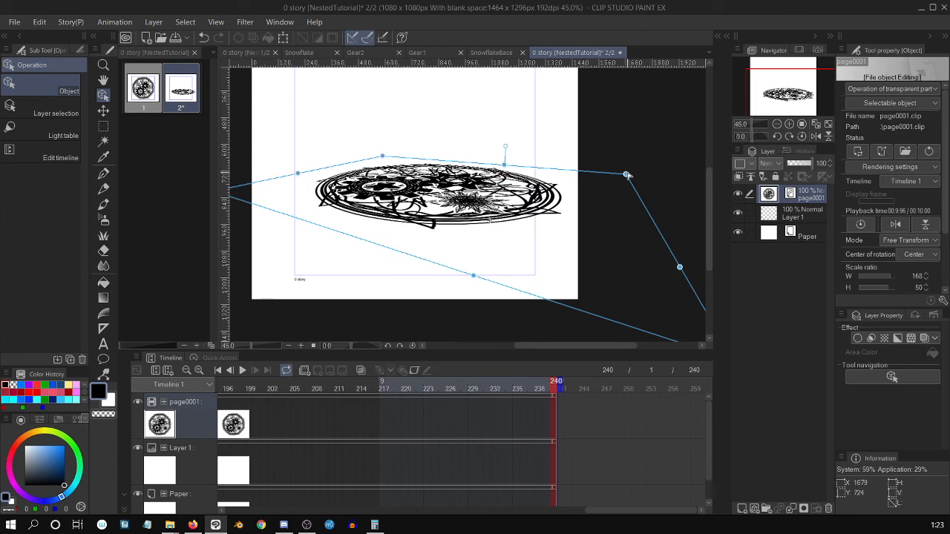
pyautogui.moveTo(626, 173)
pyautogui.mouseDown()
pyautogui.moveTo(615, 166)
pyautogui.moveTo(618, 175)
pyautogui.mouseUp()
pyautogui.moveTo(474, 278); pyautogui.dragTo(412, 300)
pyautogui.moveTo(514, 216); pyautogui.dragTo(531, 211)
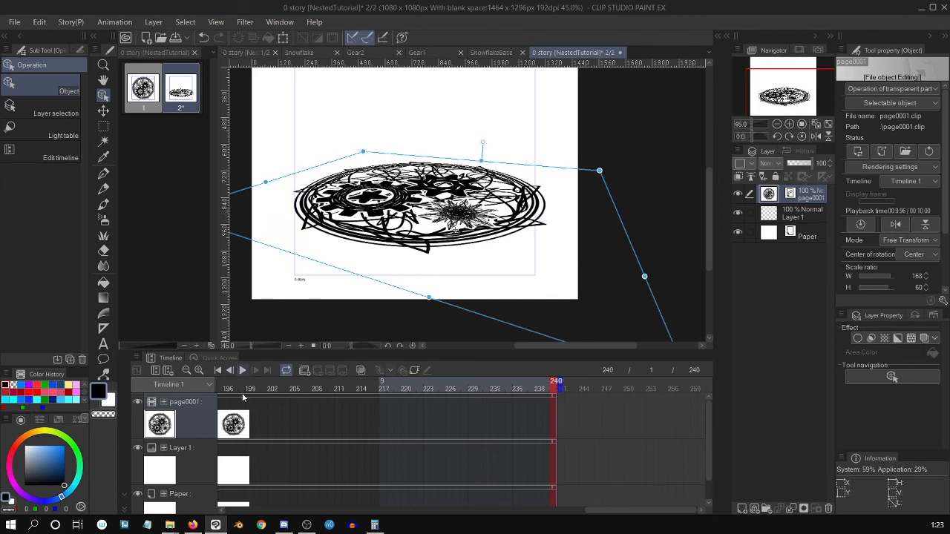
pyautogui.click(243, 370)
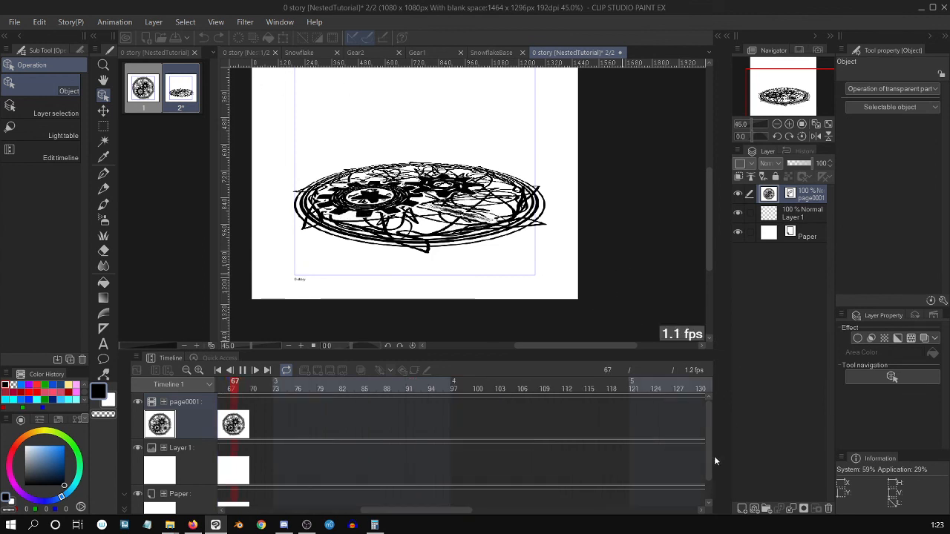
pyautogui.press('space')
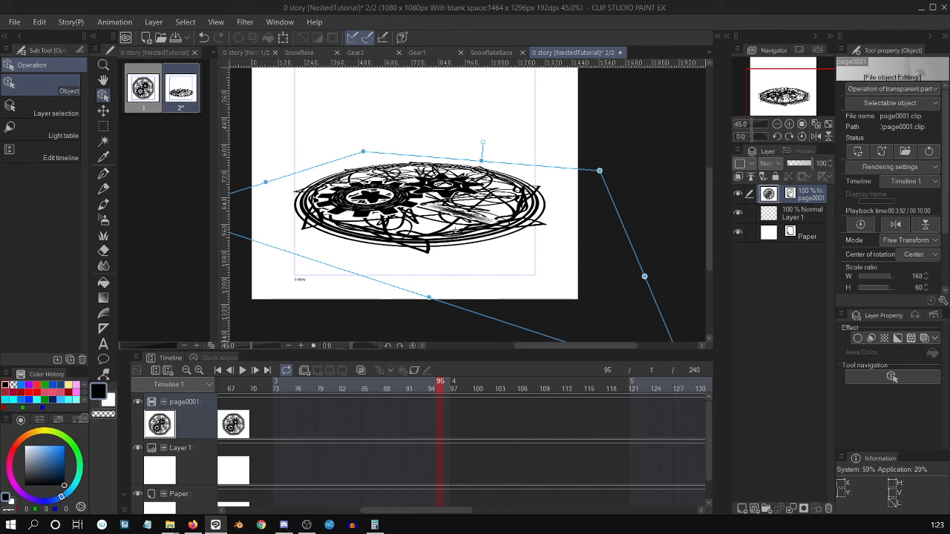